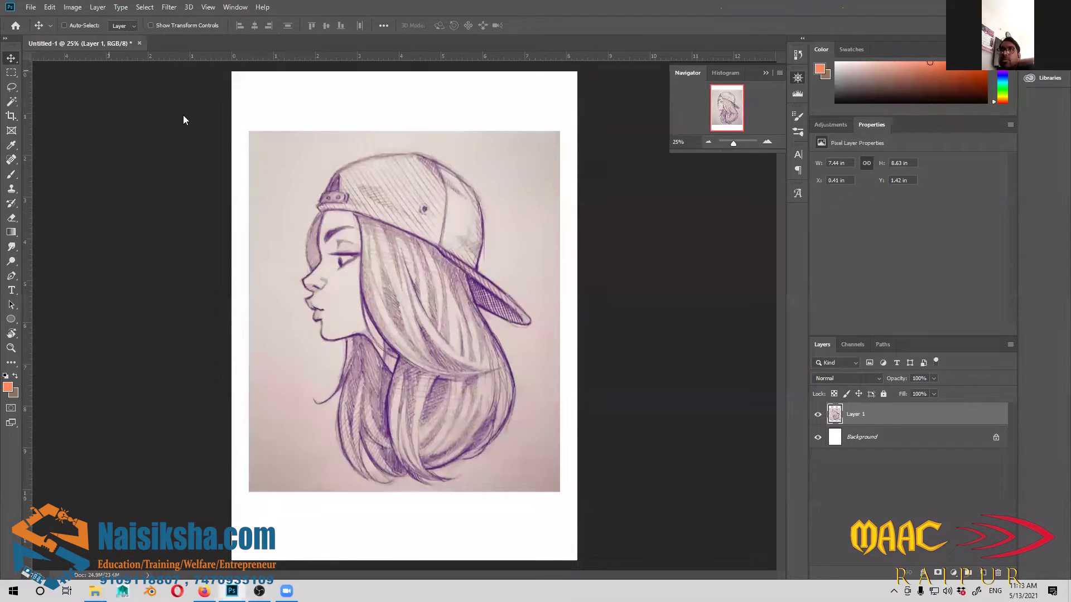
pyautogui.click(31, 8)
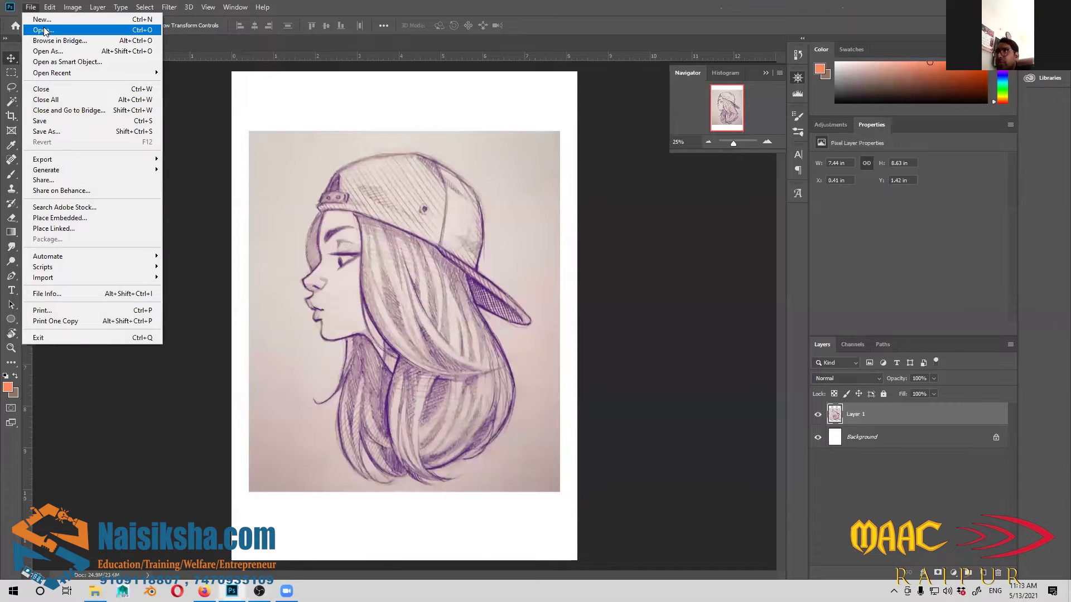
pyautogui.click(42, 19)
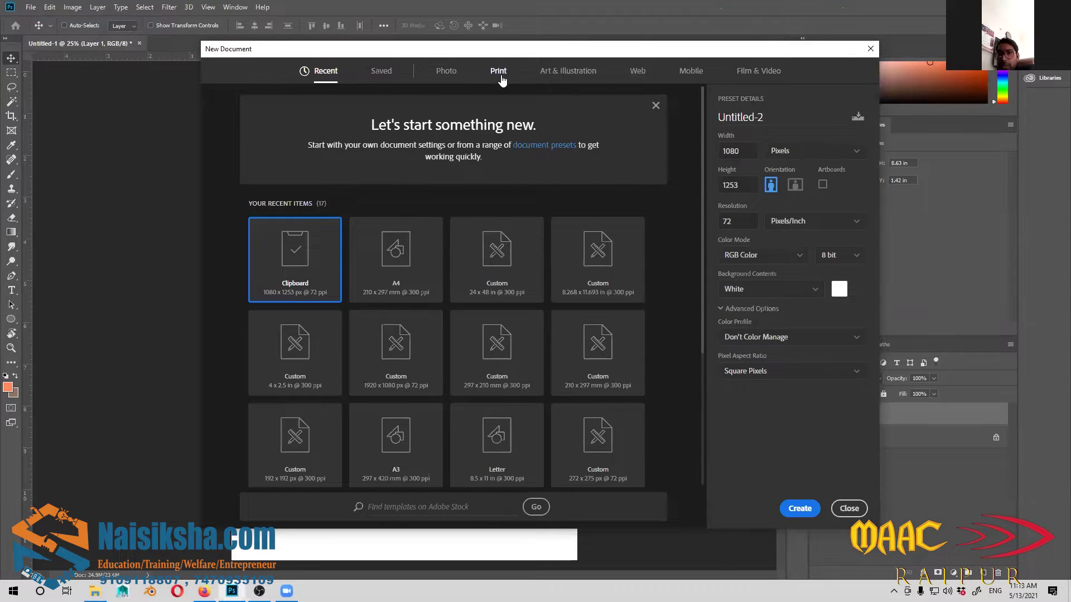
pyautogui.click(496, 77)
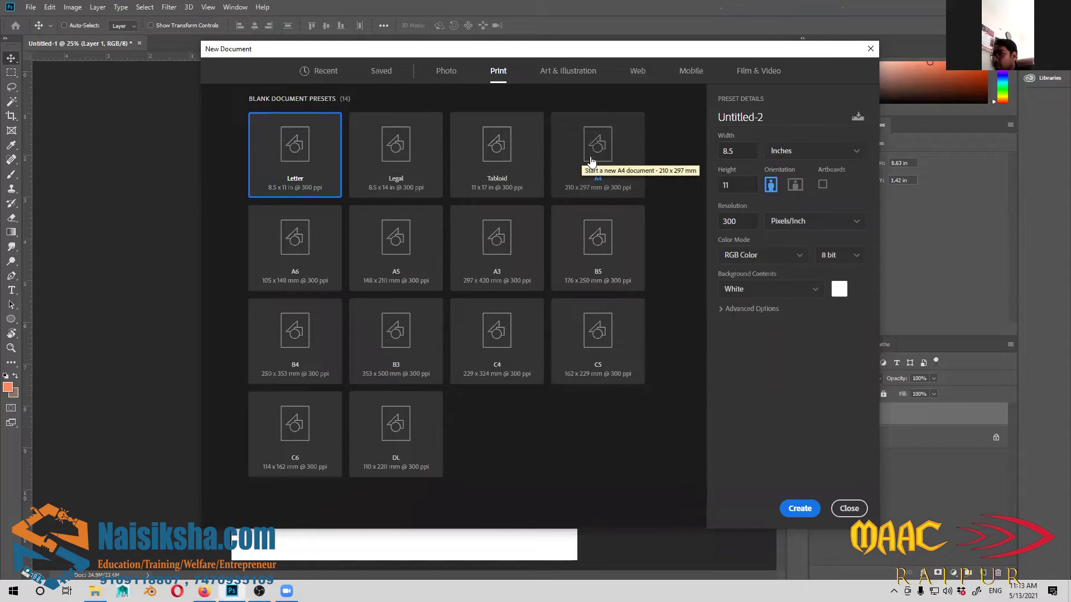
pyautogui.click(849, 508)
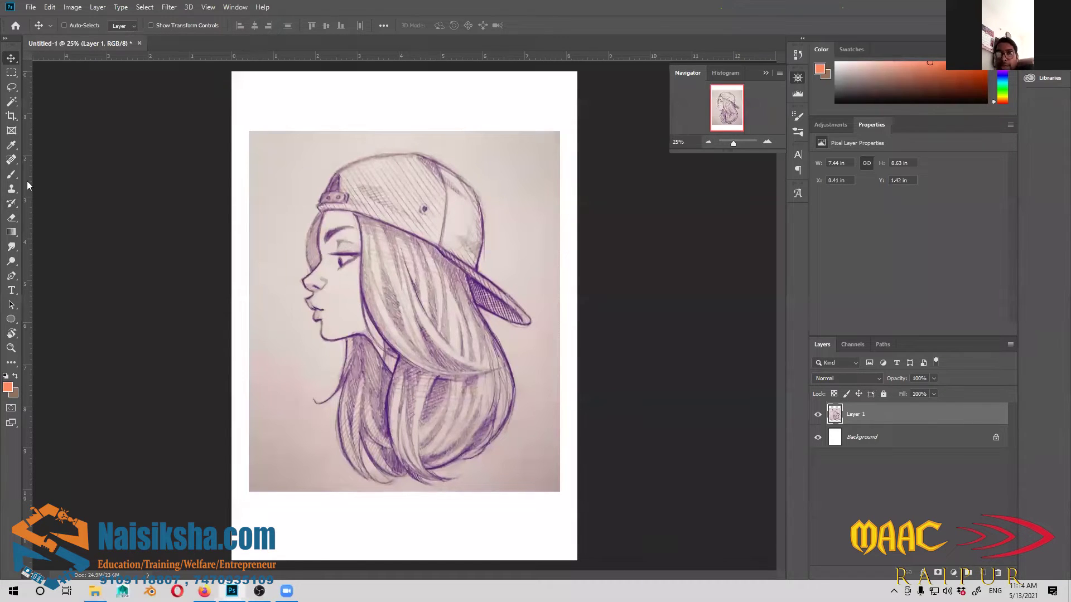
# Place ruler guides along all four edges of the white page
pyautogui.moveTo(27, 182); pyautogui.dragTo(232, 187)
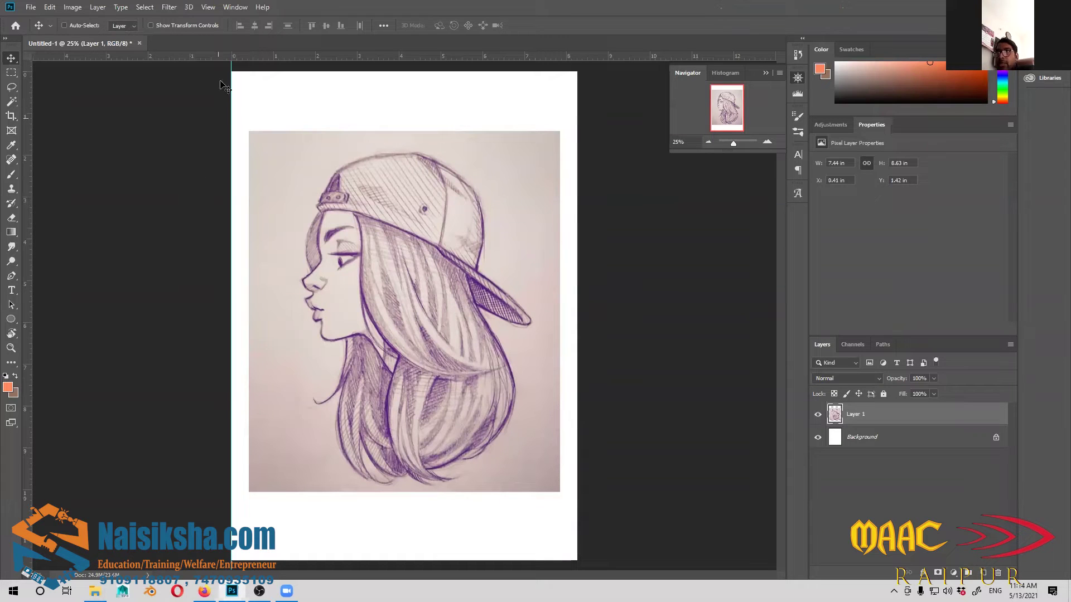
pyautogui.moveTo(232, 68); pyautogui.dragTo(232, 140)
pyautogui.moveTo(275, 58); pyautogui.dragTo(253, 71)
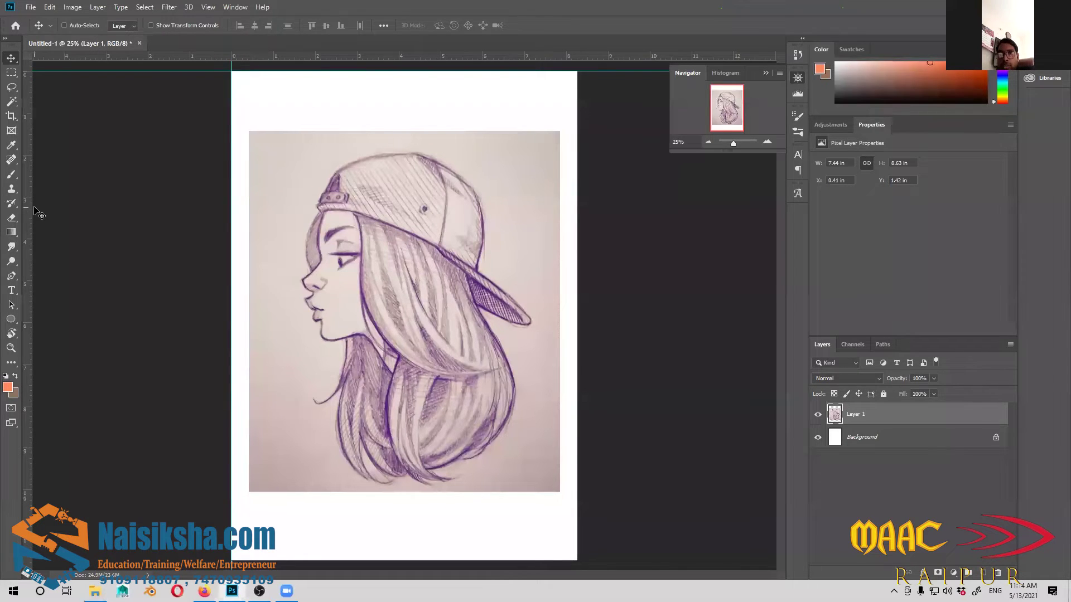
pyautogui.moveTo(29, 213); pyautogui.dragTo(577, 191)
pyautogui.moveTo(485, 58); pyautogui.dragTo(486, 561)
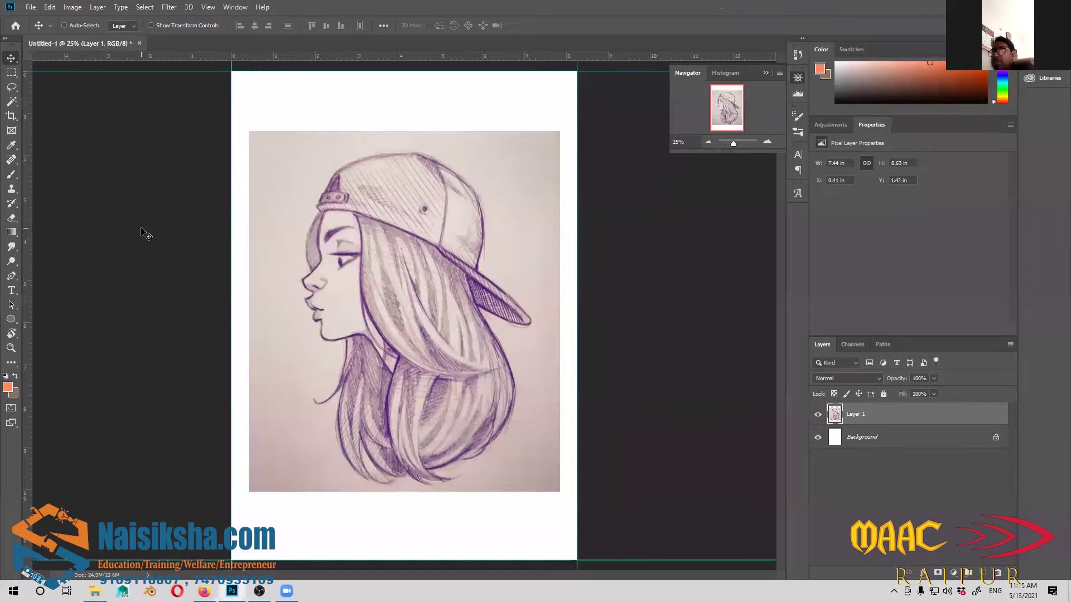
# Add a second set of guides slightly inside the four page edges to mark an inner margin
pyautogui.moveTo(29, 190); pyautogui.dragTo(242, 175)
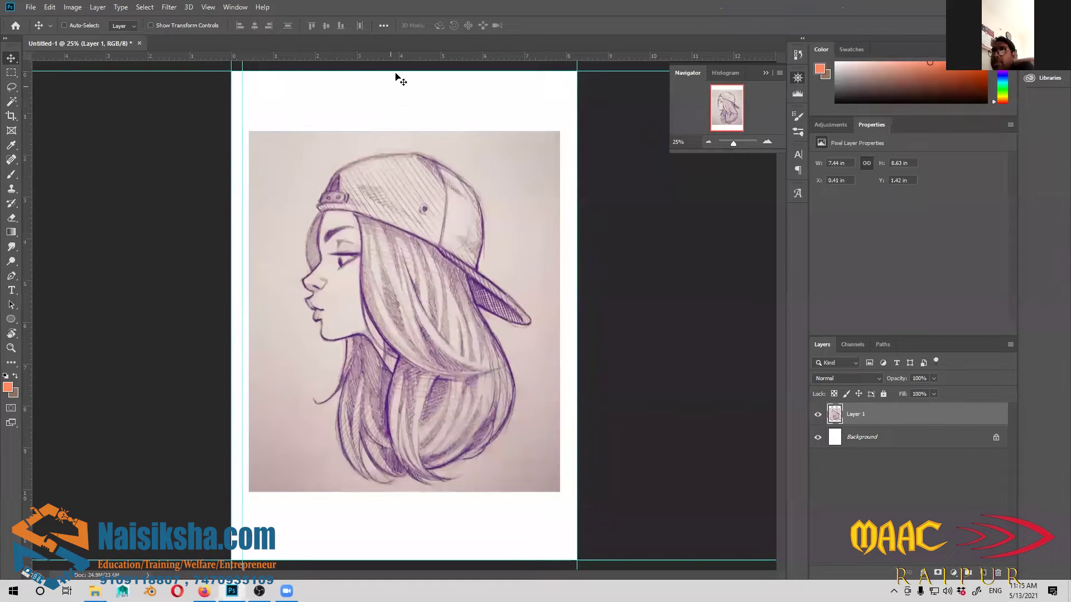
pyautogui.moveTo(394, 56); pyautogui.dragTo(392, 82)
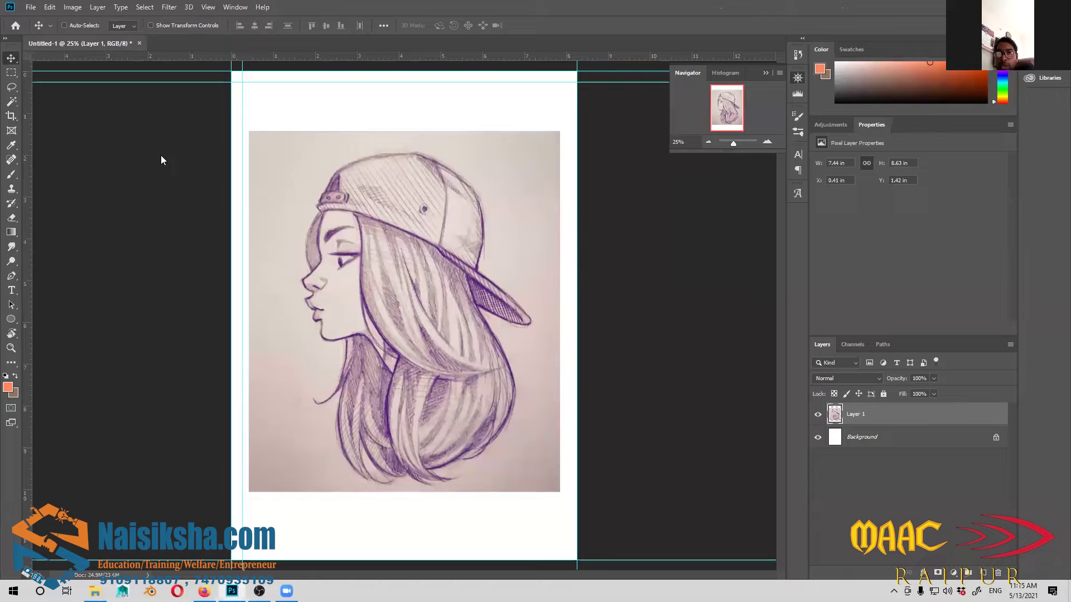
pyautogui.moveTo(26, 206); pyautogui.dragTo(35, 224)
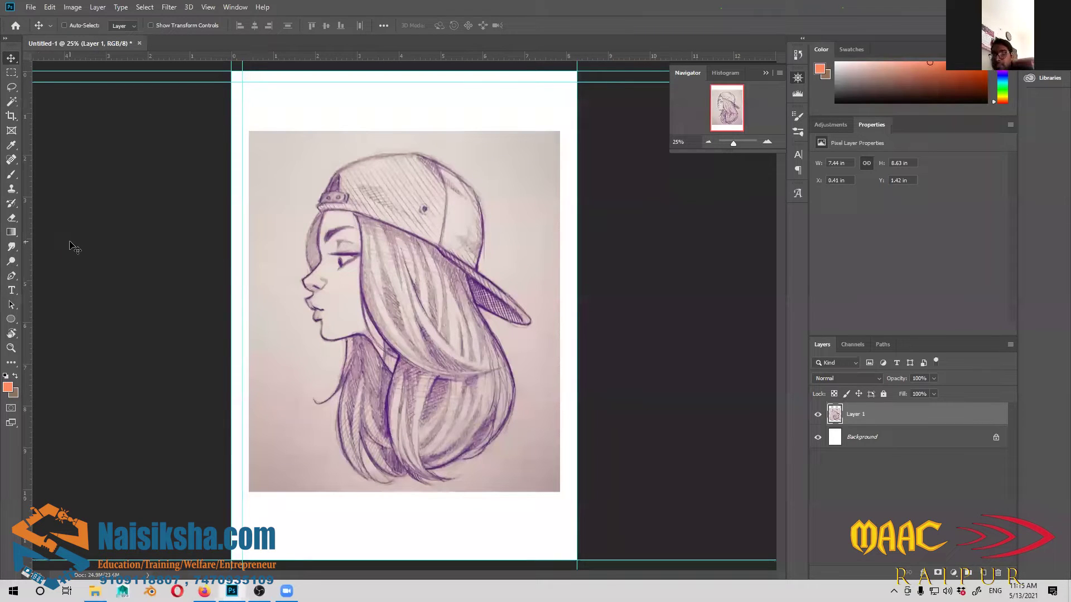
pyautogui.press('ctrl')
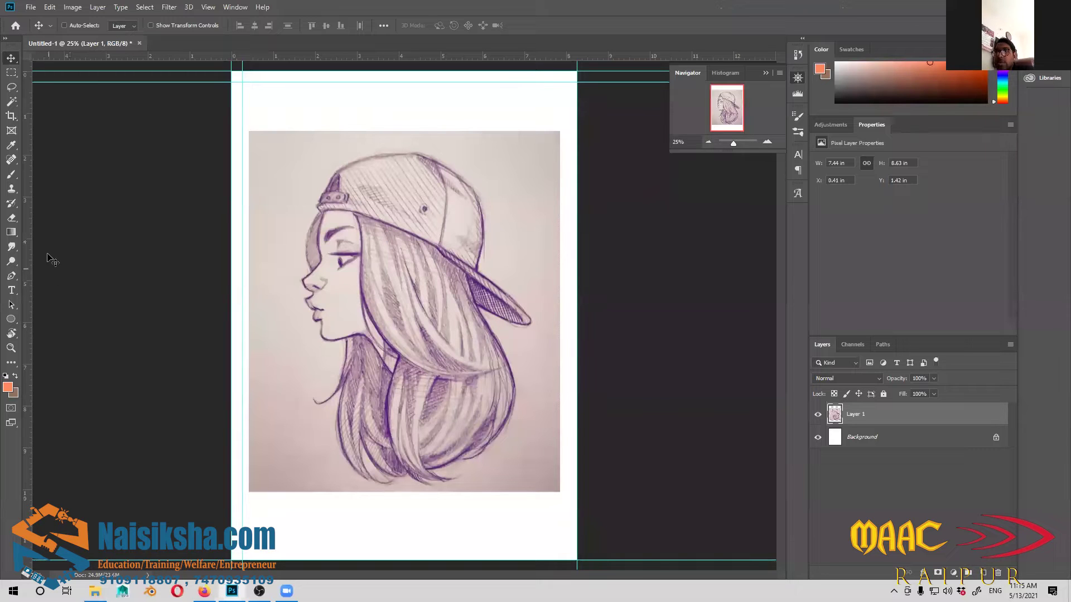
pyautogui.press('ctrl')
pyautogui.press('ctrl')
pyautogui.moveTo(31, 155); pyautogui.dragTo(566, 206)
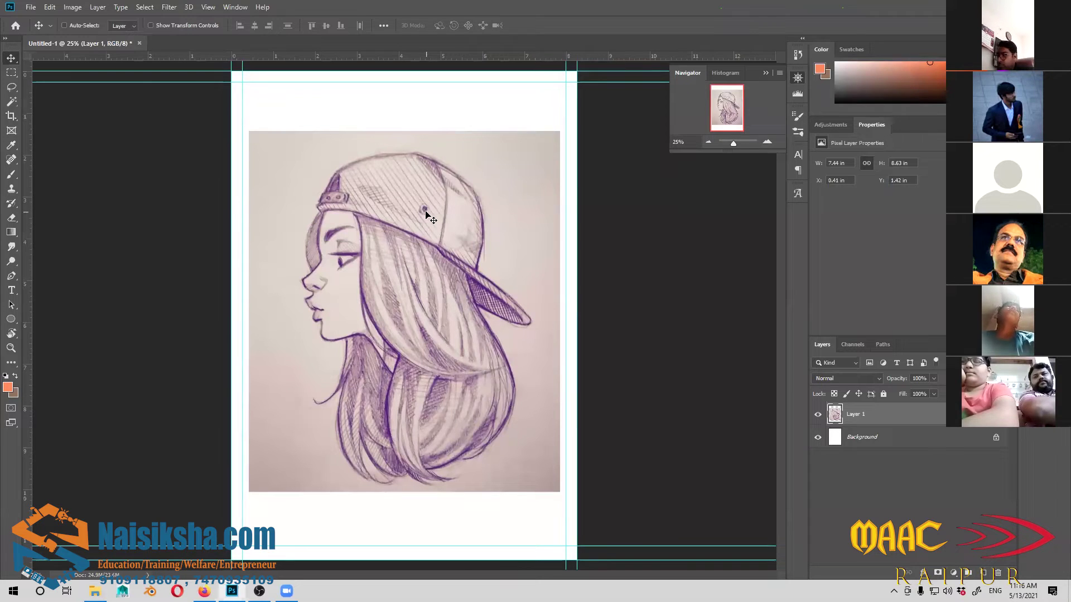
pyautogui.hotkey('ctrl', '-')
pyautogui.hotkey('ctrl', '+')
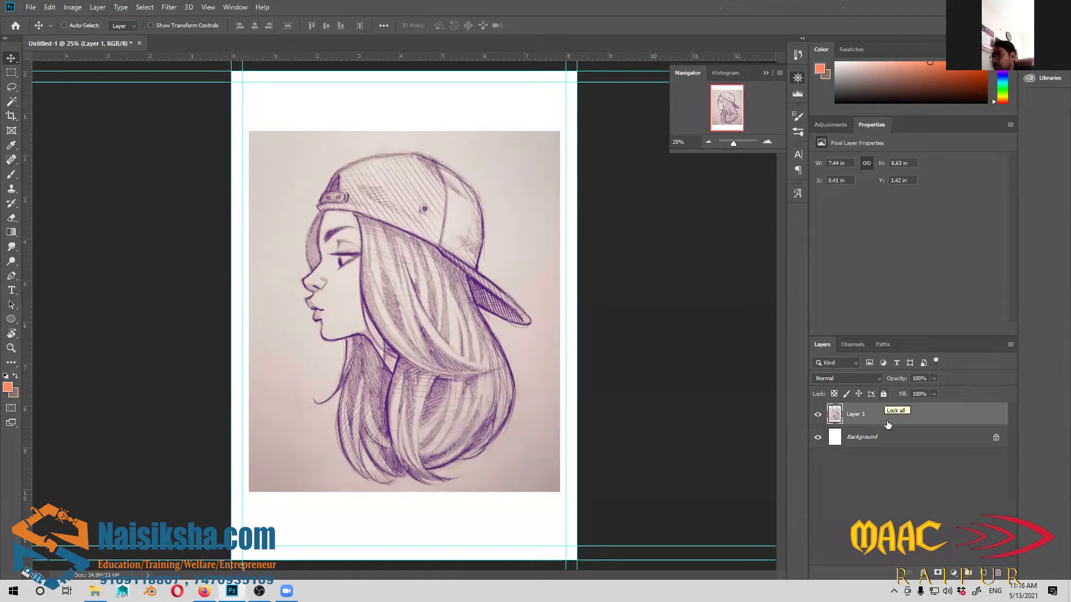
# Fully lock Layer 1 containing the sketch and test the lock by trying to move the image
pyautogui.click(883, 394)
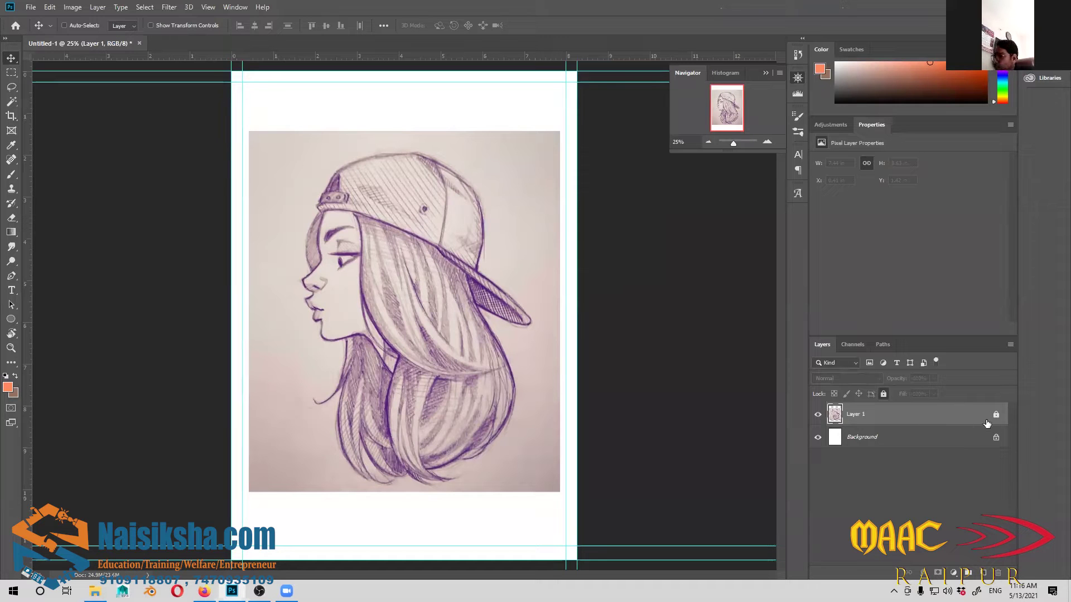
pyautogui.click(410, 233)
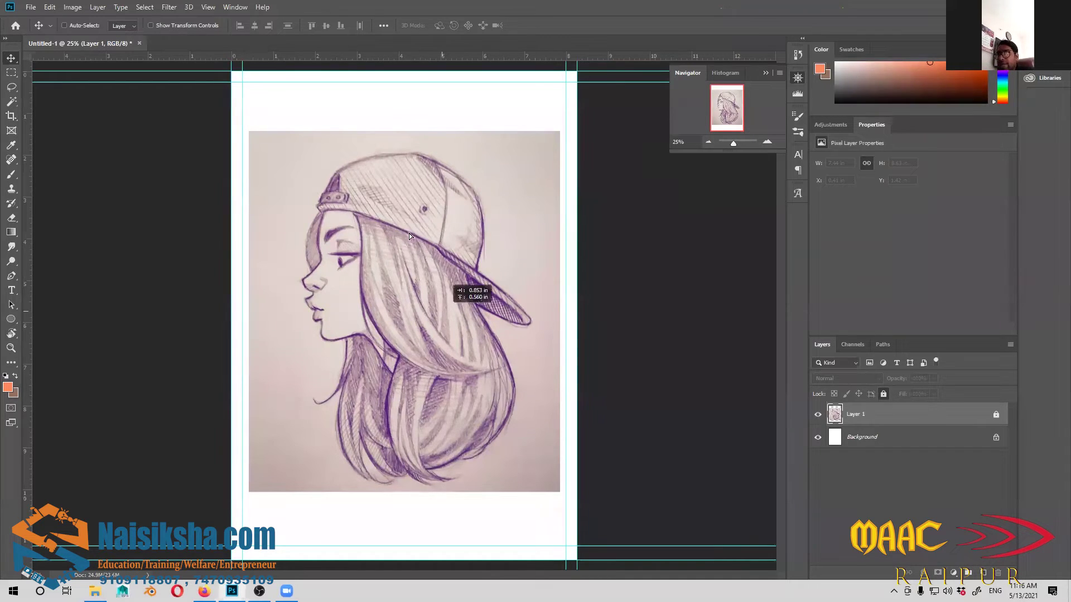
pyautogui.click(523, 217)
pyautogui.click(401, 326)
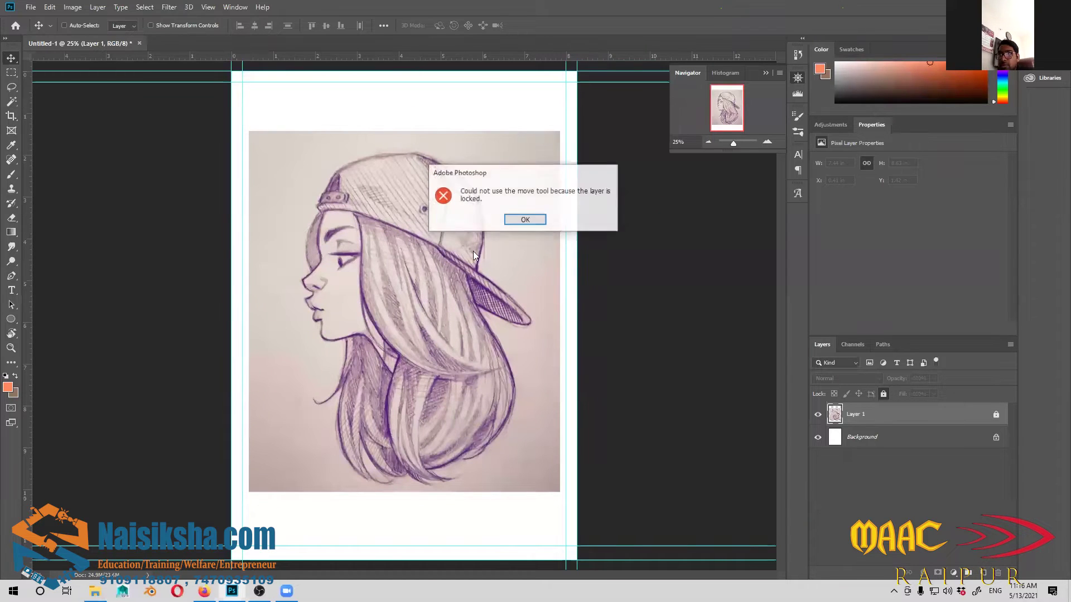
pyautogui.press('Return')
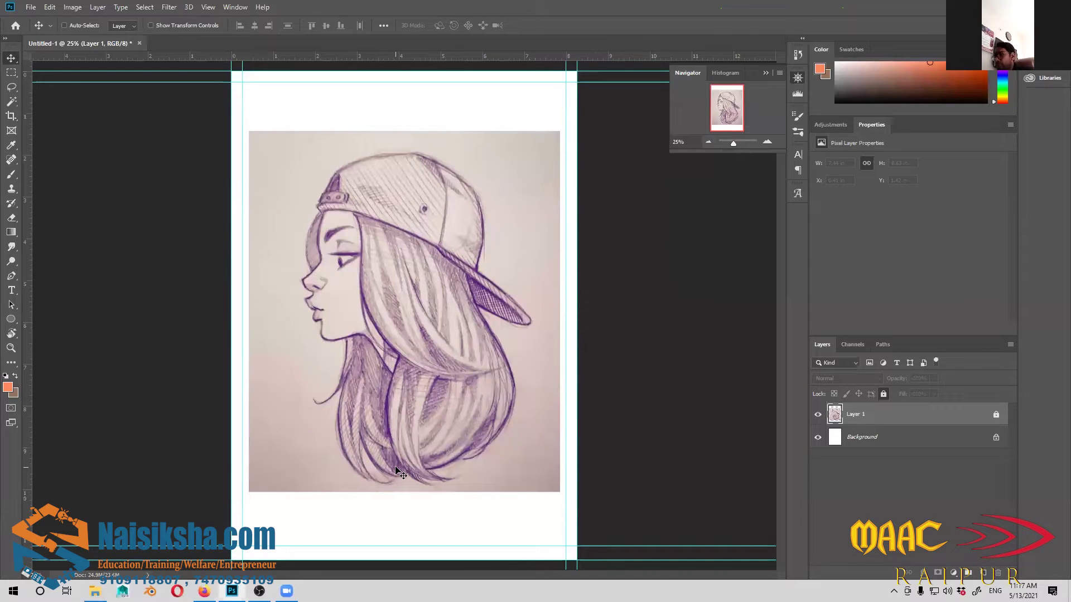
# Create a new layer named poster_girl above the locked sketch layer
pyautogui.hotkey('ctrl', '+')
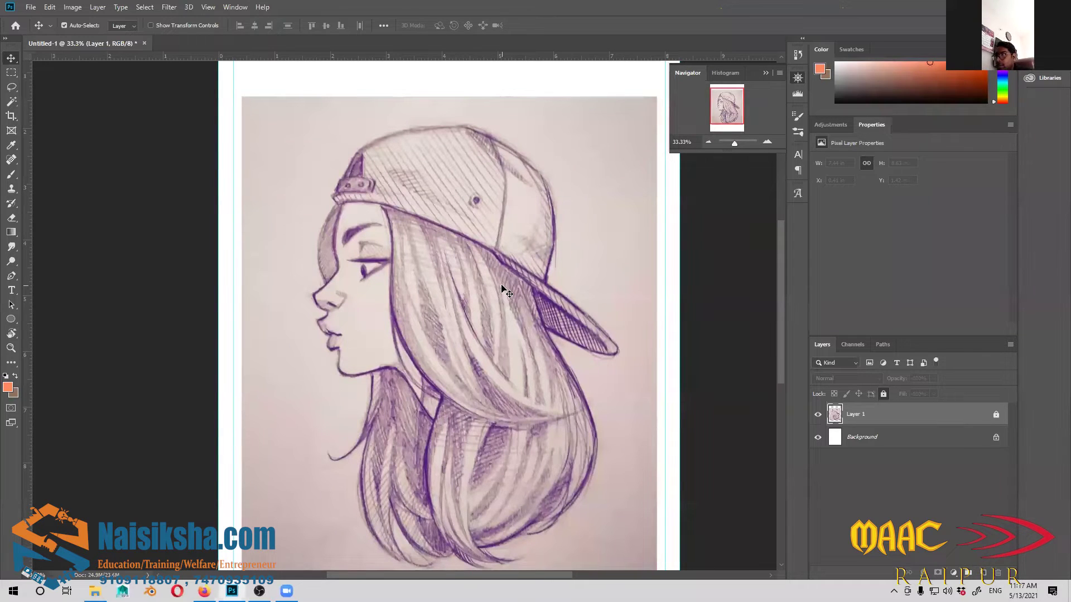
pyautogui.hotkey('ctrl', 'shift', 'n')
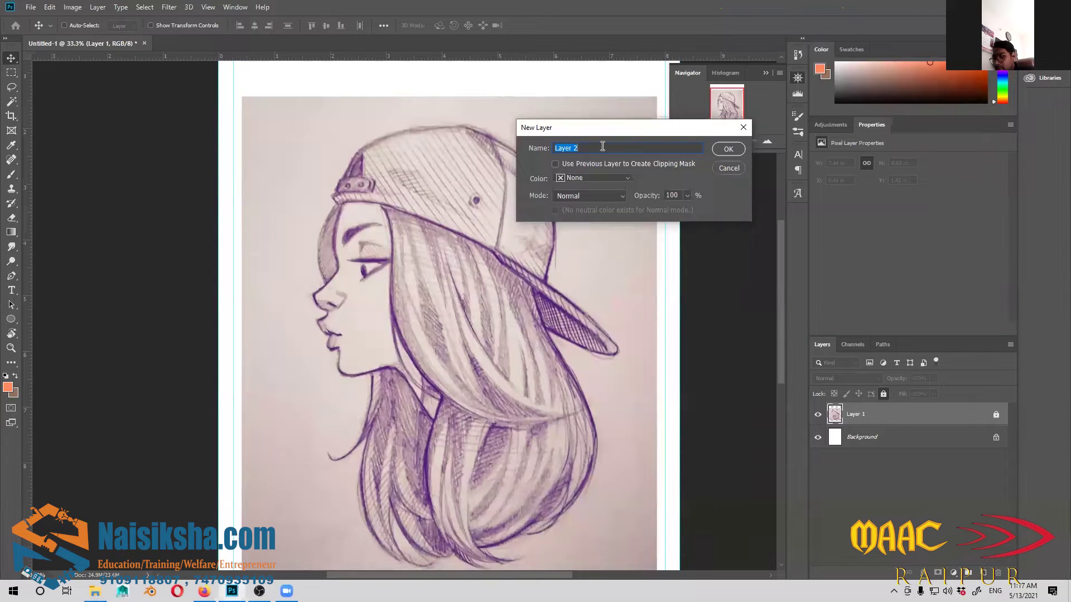
pyautogui.write('poster_girl')
pyautogui.click(728, 149)
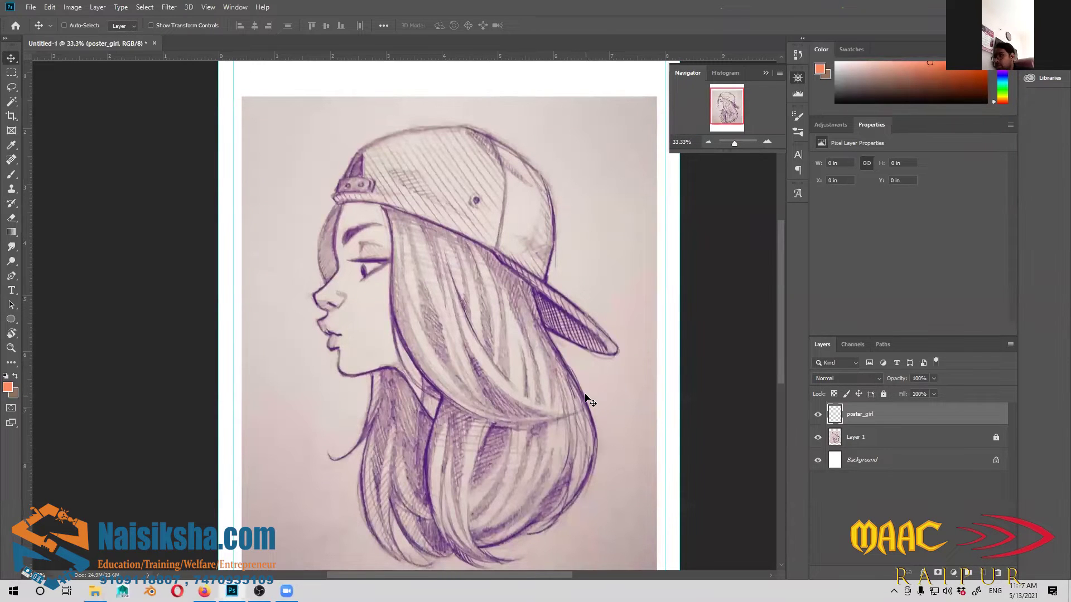
# Start a Pen tool path on the poster_girl layer with an anchor point at the base of the girl's nose
pyautogui.scroll(4, 586, 399)
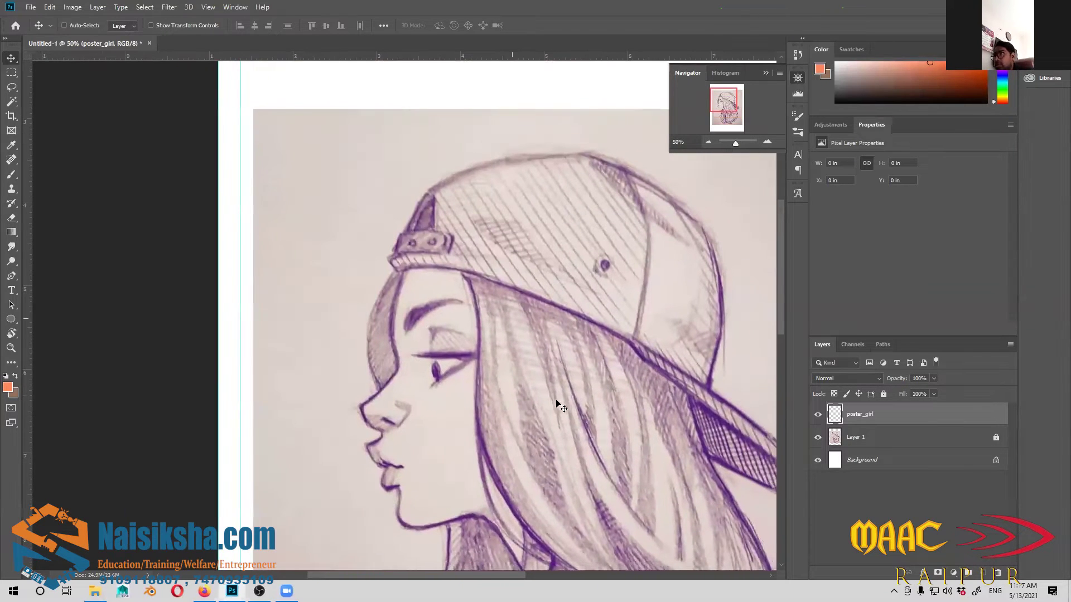
pyautogui.moveTo(601, 405); pyautogui.dragTo(548, 398)
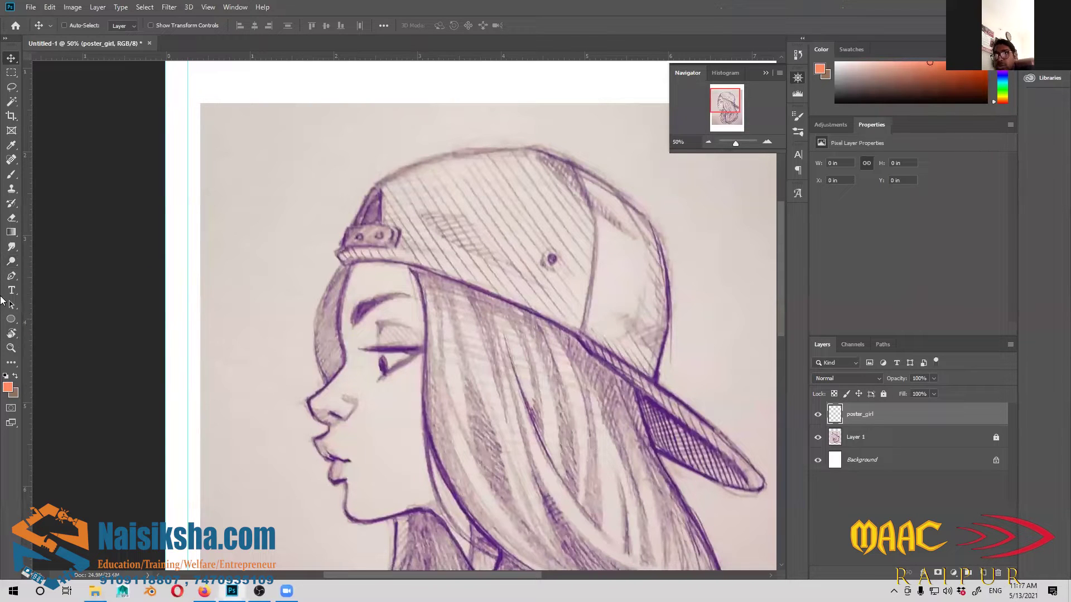
pyautogui.click(11, 276)
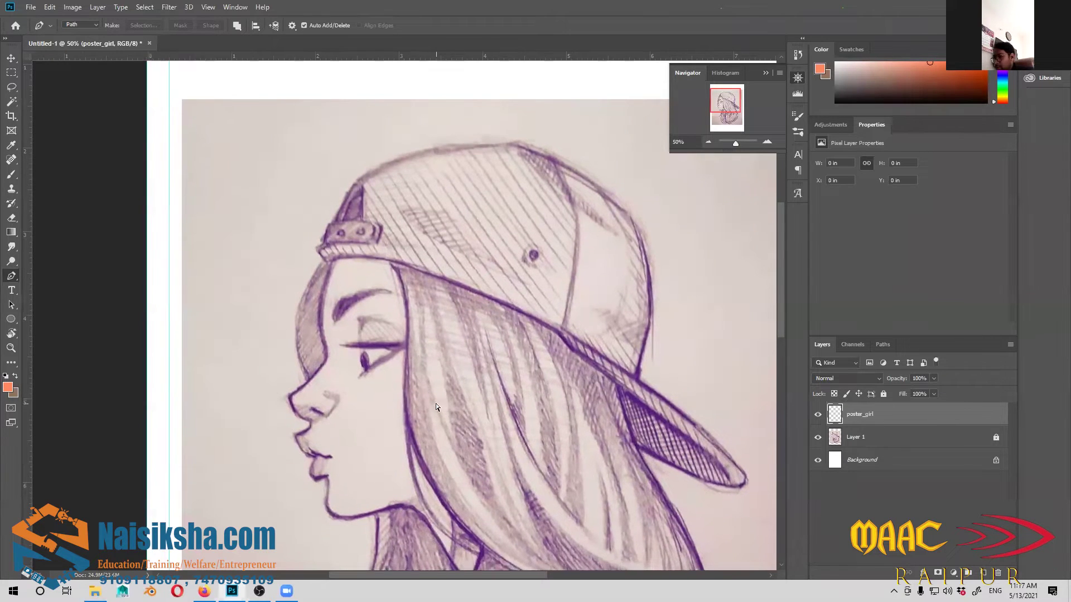
pyautogui.scroll(1, 436, 403)
pyautogui.moveTo(477, 407); pyautogui.dragTo(437, 396)
pyautogui.scroll(-3, 438, 396)
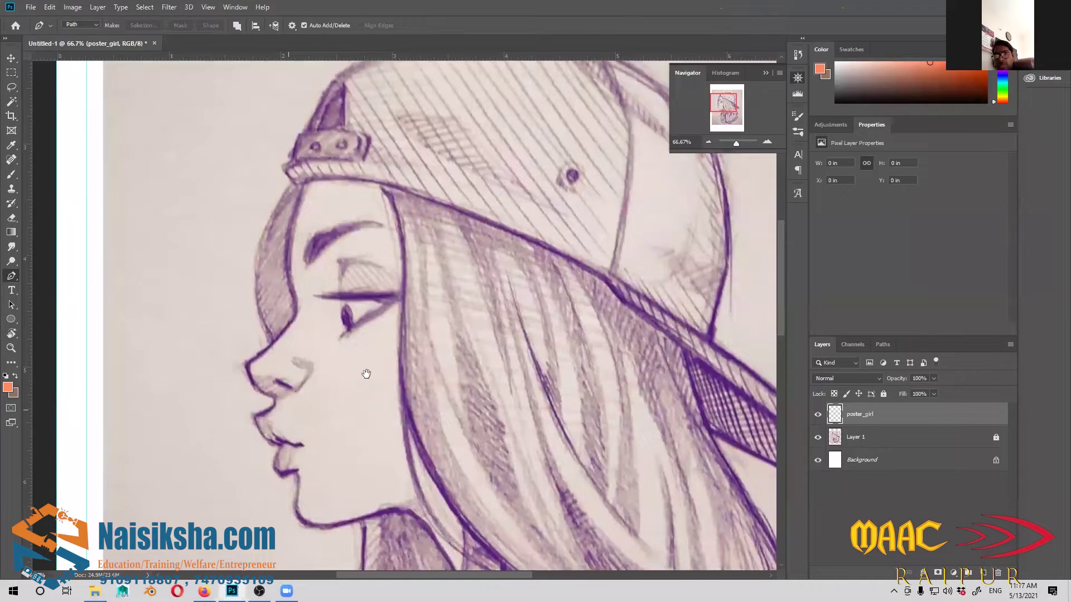
pyautogui.moveTo(365, 374); pyautogui.dragTo(444, 340)
pyautogui.click(352, 362)
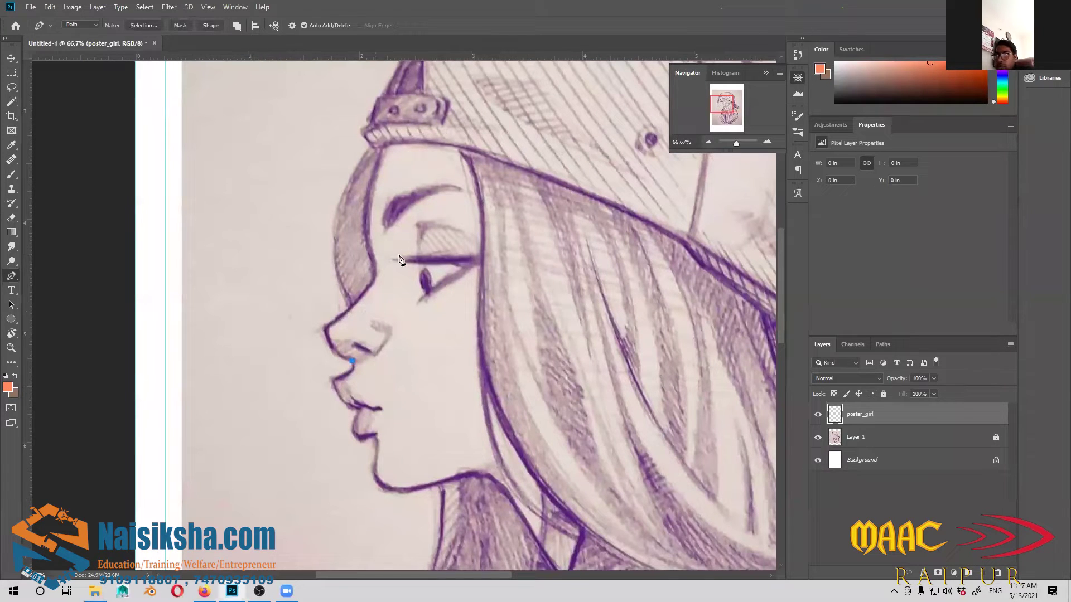
# Trace the profile with curved path segments from the nose base around the nose tip and up the forehead to the cap's lower edge
pyautogui.scroll(5, 360, 323)
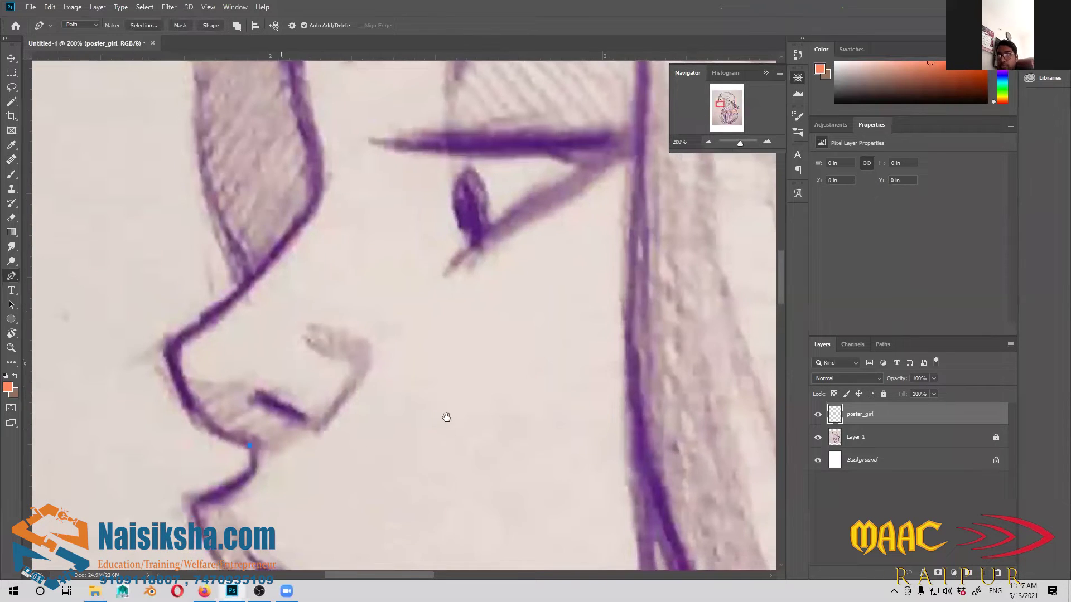
pyautogui.moveTo(281, 429); pyautogui.dragTo(446, 424)
pyautogui.click(343, 382)
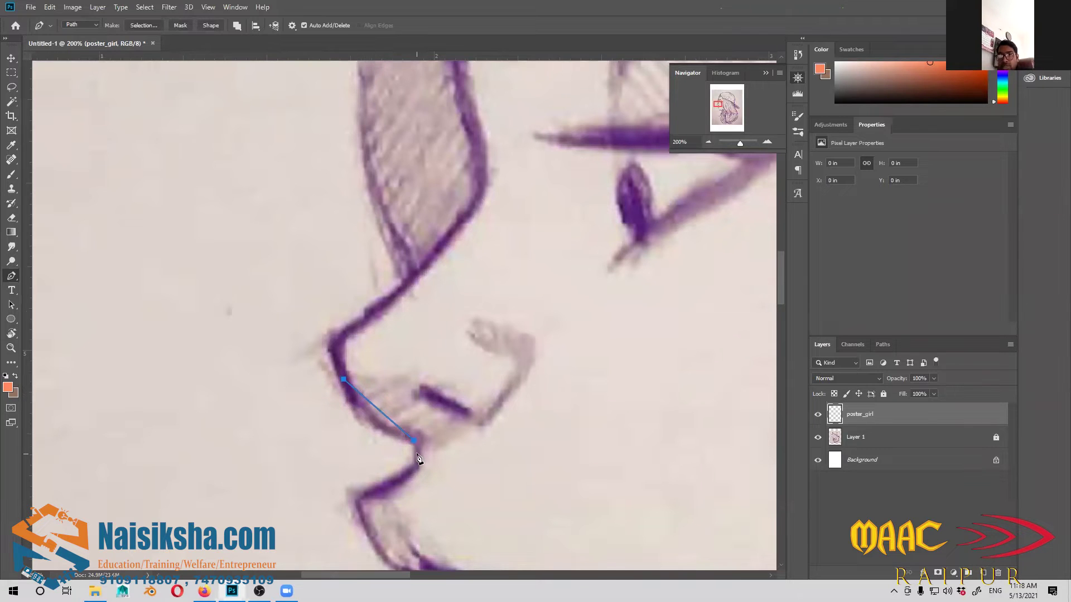
pyautogui.hotkey('ctrl', 'z')
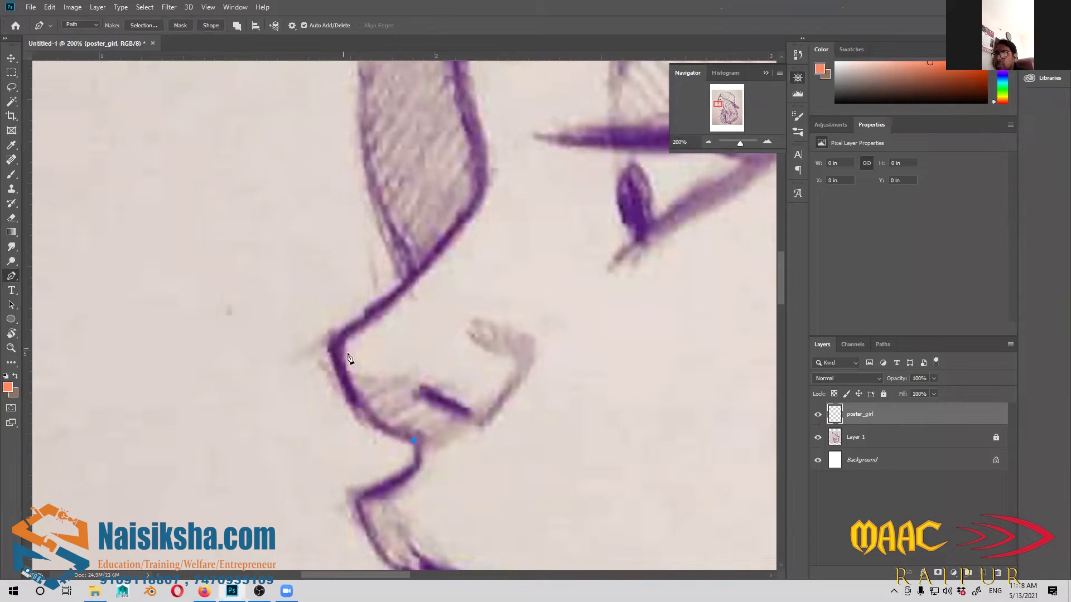
pyautogui.moveTo(335, 347); pyautogui.dragTo(334, 278)
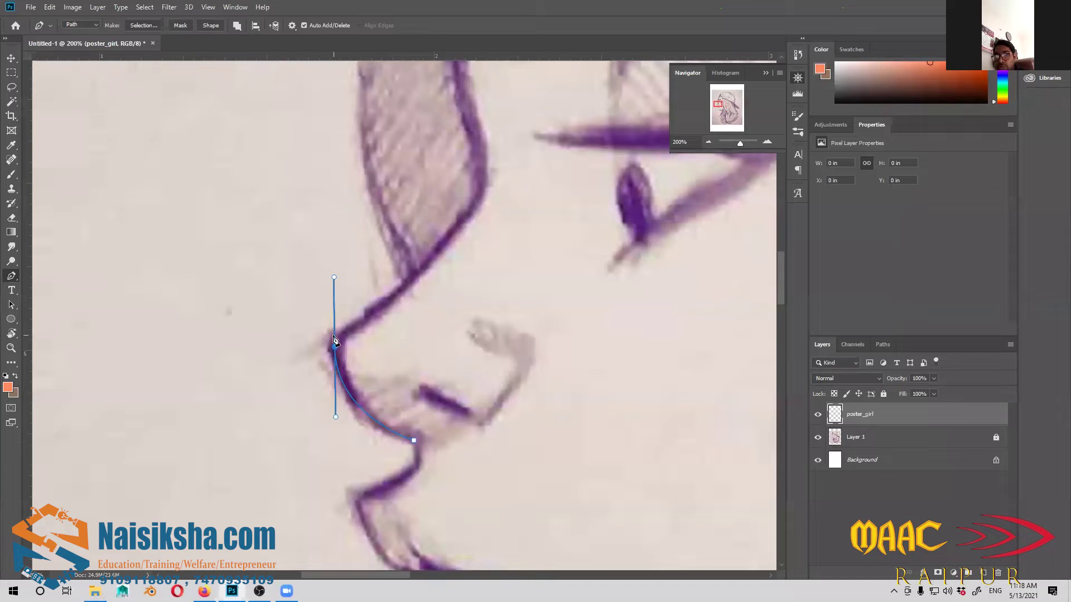
pyautogui.moveTo(419, 356); pyautogui.dragTo(330, 442)
pyautogui.moveTo(397, 292); pyautogui.dragTo(398, 448)
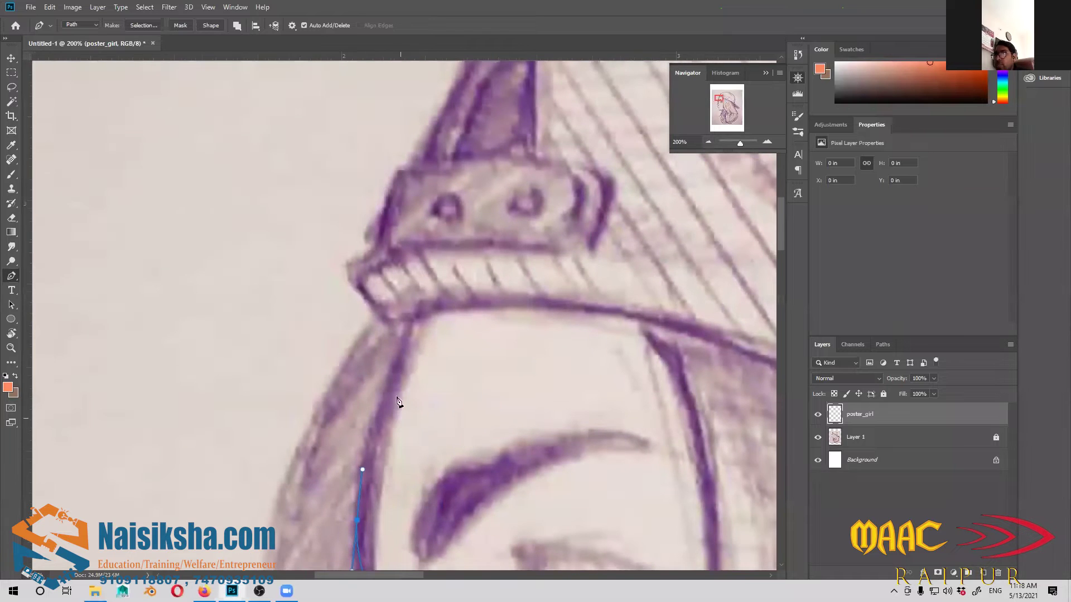
pyautogui.moveTo(419, 321); pyautogui.dragTo(432, 289)
# Continue the path along the cap's lower edge, over the forehead and hair, to where the cap's side seam meets the brim
pyautogui.hscroll(3, 454, 347)
pyautogui.scroll(1, 454, 346)
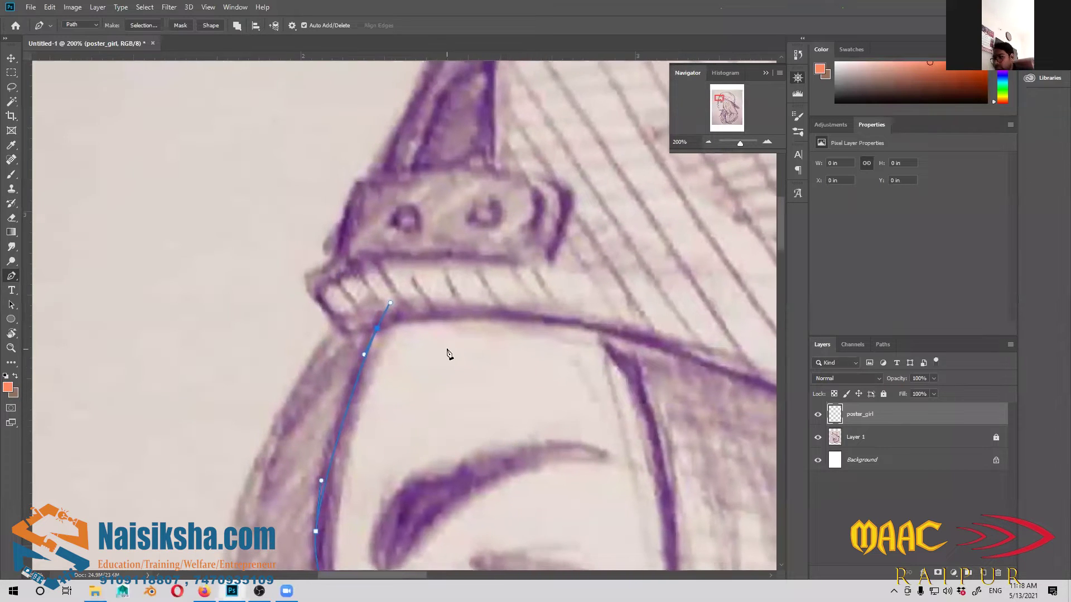
pyautogui.scroll(-1, 446, 354)
pyautogui.hscroll(3, 480, 423)
pyautogui.scroll(-2, 223, 335)
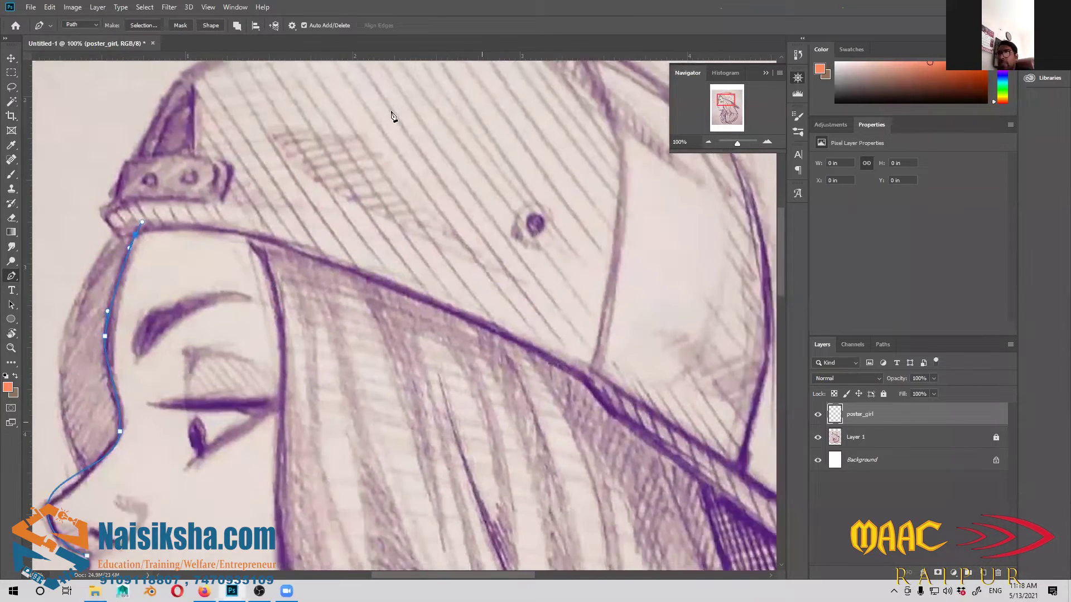
pyautogui.moveTo(340, 265); pyautogui.dragTo(403, 311)
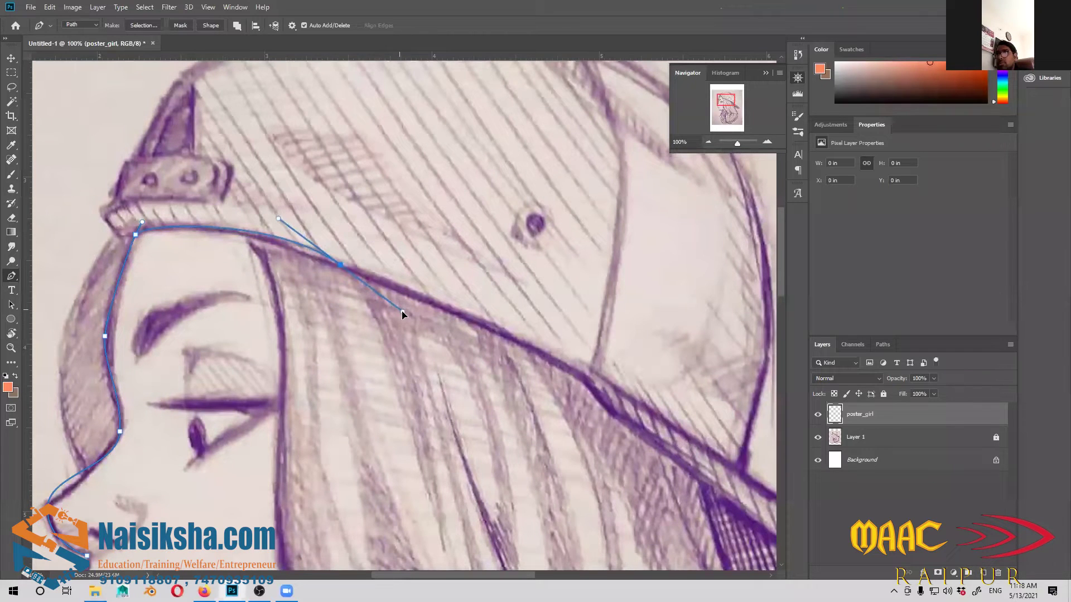
pyautogui.click(563, 365)
pyautogui.moveTo(570, 379); pyautogui.dragTo(591, 403)
# Continue the path along the cap's brim and down its inner edge to the corner where the brim's underside meets the hair
pyautogui.scroll(-3, 431, 281)
pyautogui.hscroll(4, 430, 281)
pyautogui.scroll(-2, 430, 280)
pyautogui.hscroll(2, 431, 280)
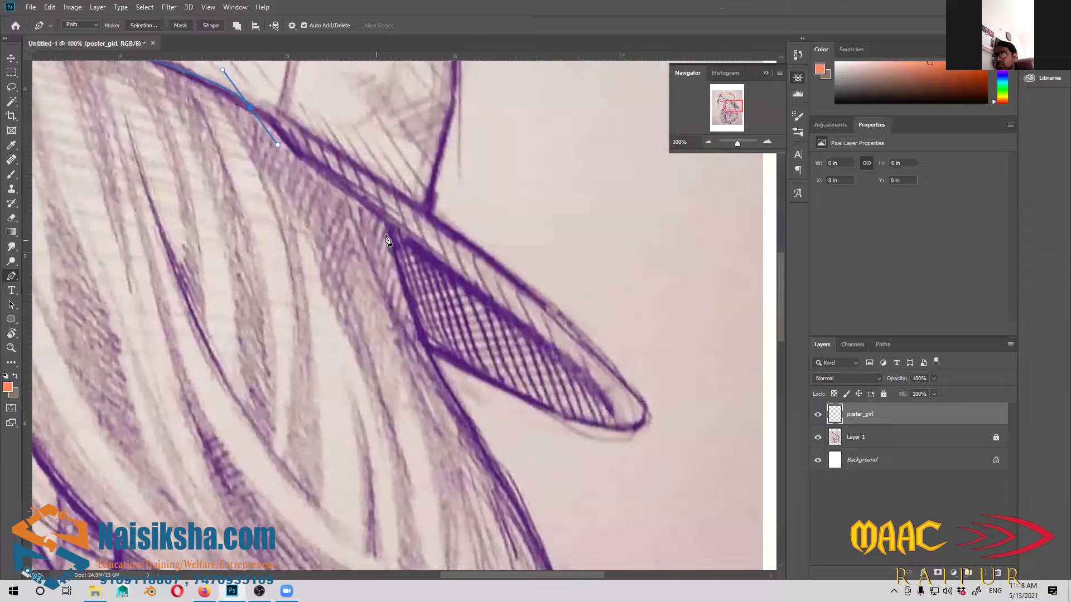
pyautogui.moveTo(386, 235); pyautogui.dragTo(399, 271)
pyautogui.scroll(-4, 368, 191)
pyautogui.hscroll(1, 369, 192)
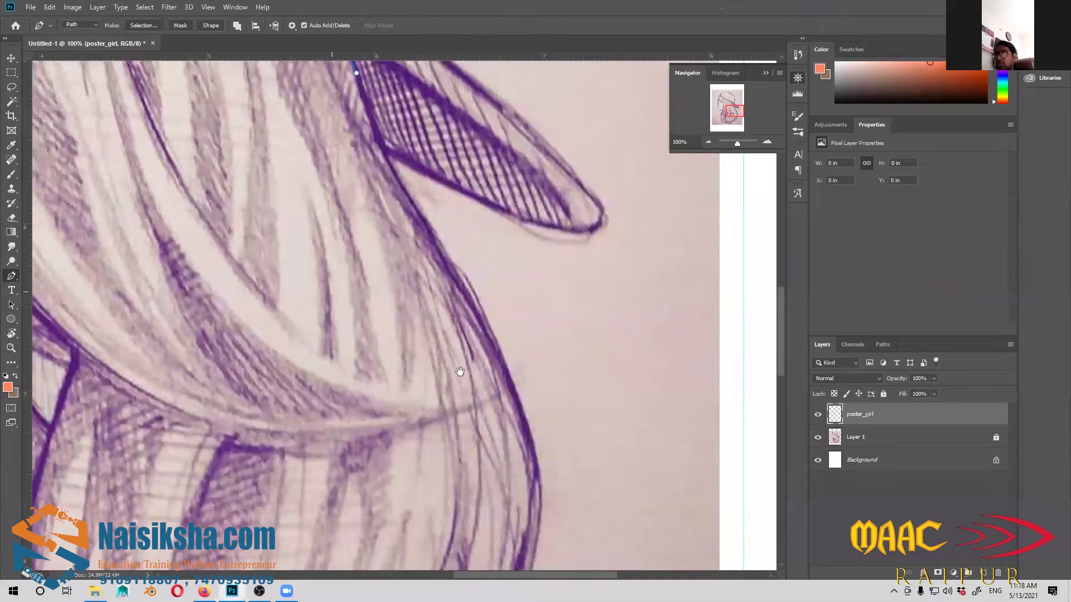
pyautogui.scroll(-2, 461, 370)
pyautogui.hscroll(-2, 497, 382)
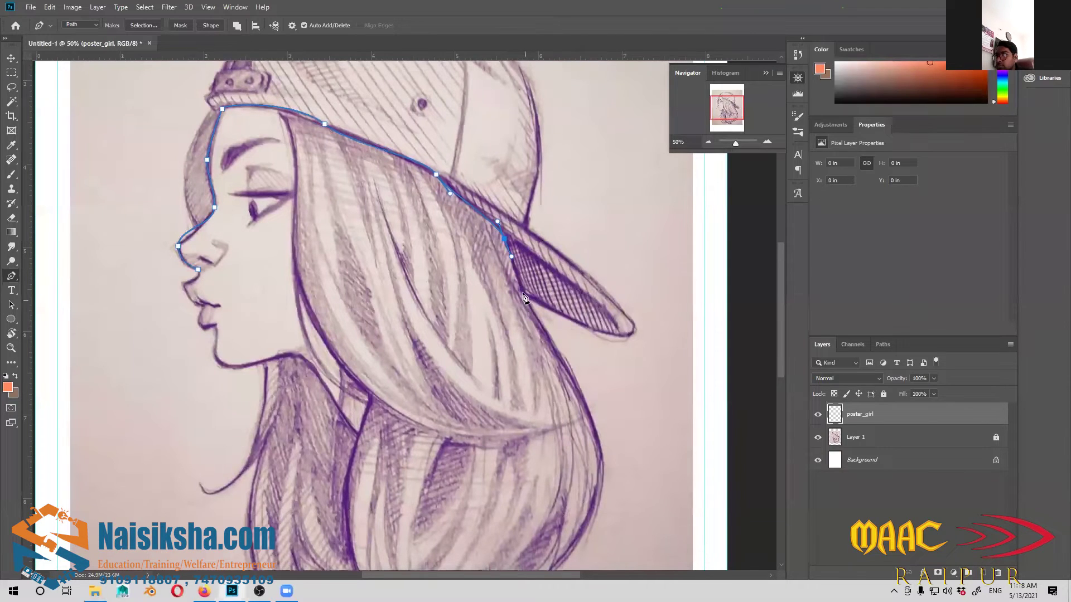
pyautogui.moveTo(521, 292); pyautogui.dragTo(534, 314)
# Curve the path across the hair to the neck, trace the jaw, chin and lips, and close it at the nose base
pyautogui.moveTo(355, 431); pyautogui.dragTo(327, 422)
pyautogui.moveTo(311, 366); pyautogui.dragTo(197, 283)
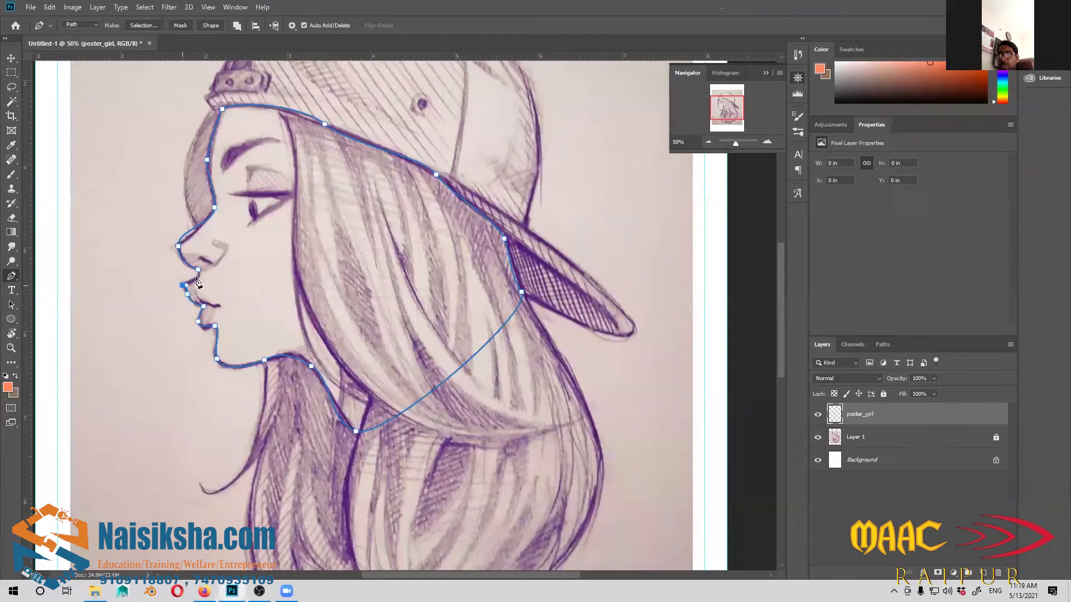
pyautogui.click(198, 271)
# Hide the sketch layer to examine the closed face outline on its own, and show the sketch again
pyautogui.moveTo(235, 282); pyautogui.dragTo(524, 414)
pyautogui.moveTo(450, 411); pyautogui.dragTo(306, 347)
pyautogui.press('v')
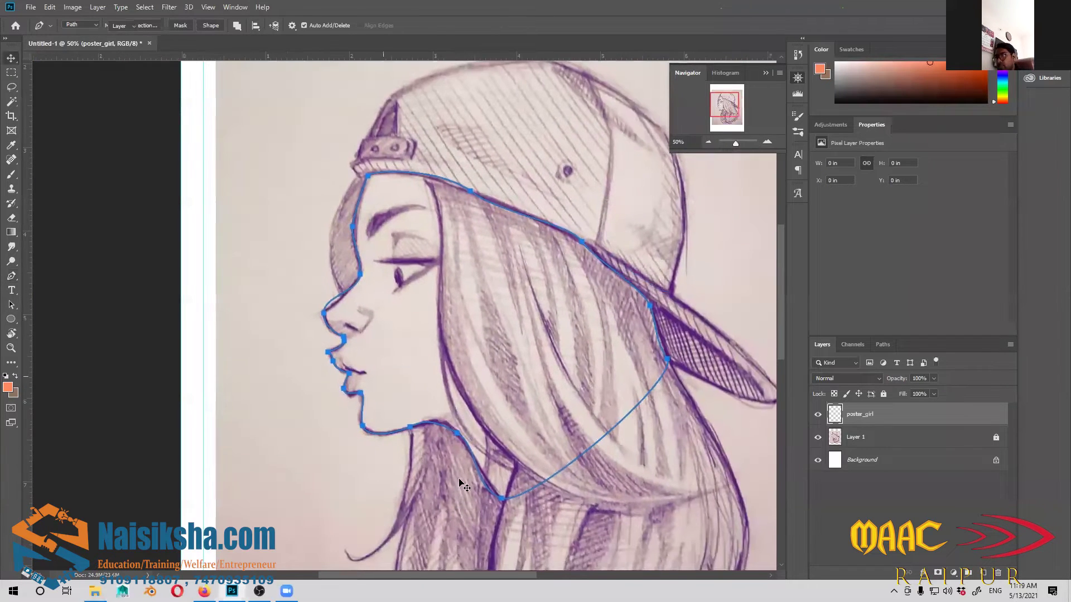
pyautogui.scroll(1, 424, 463)
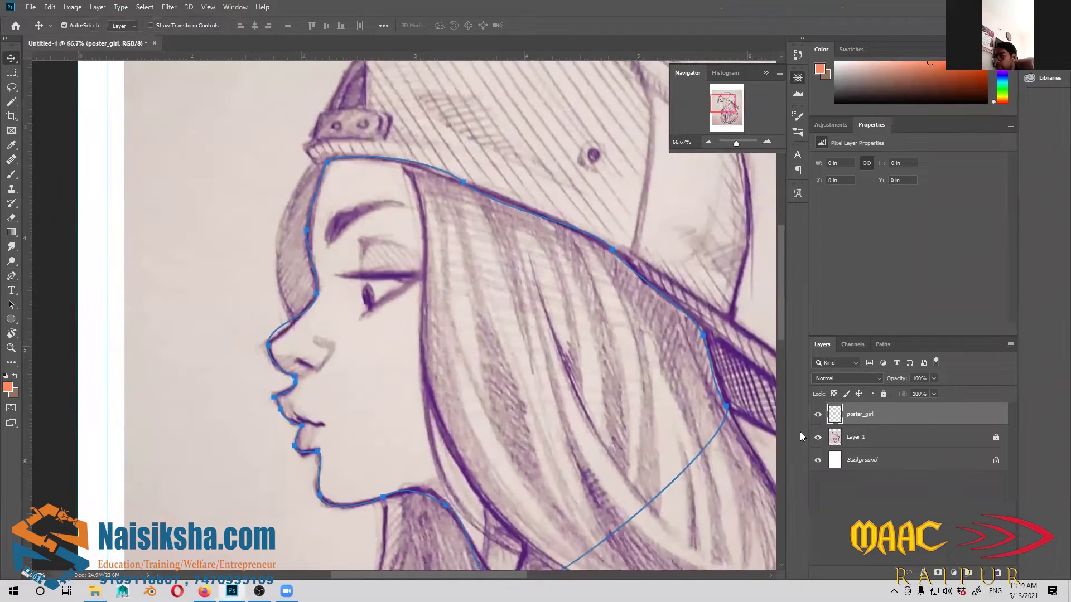
pyautogui.click(817, 437)
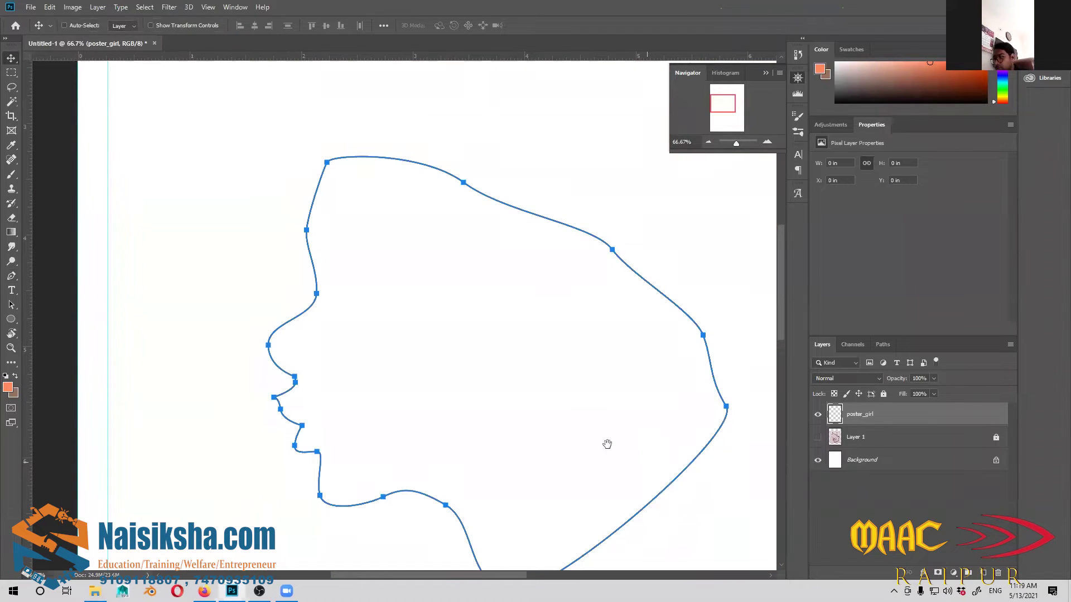
pyautogui.moveTo(605, 442); pyautogui.dragTo(577, 425)
pyautogui.scroll(-1, 578, 425)
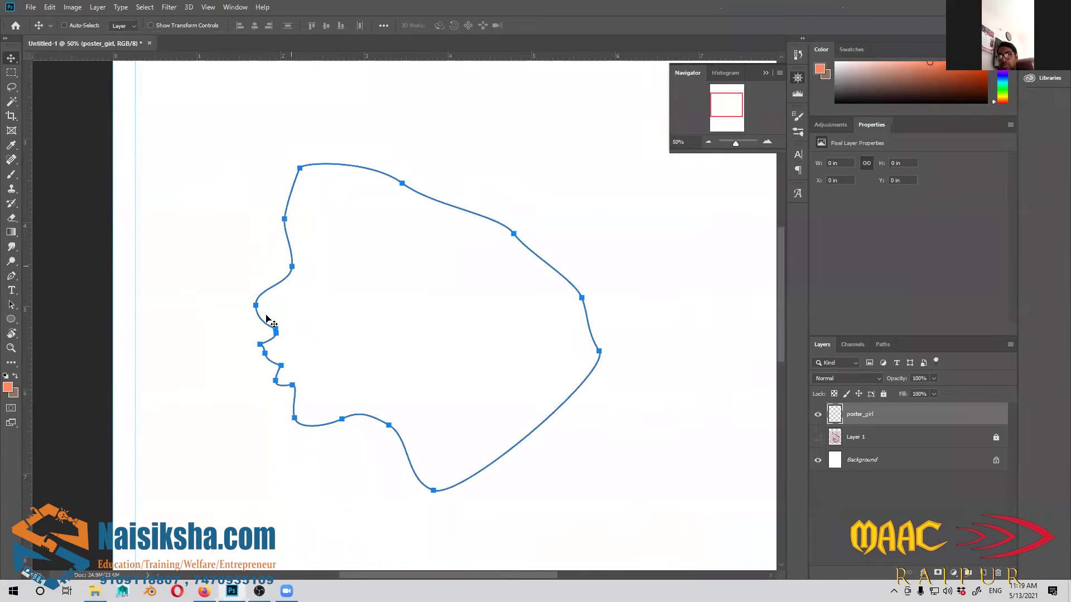
pyautogui.hotkey('ctrl', '+')
pyautogui.click(817, 438)
pyautogui.hscroll(-3, 354, 382)
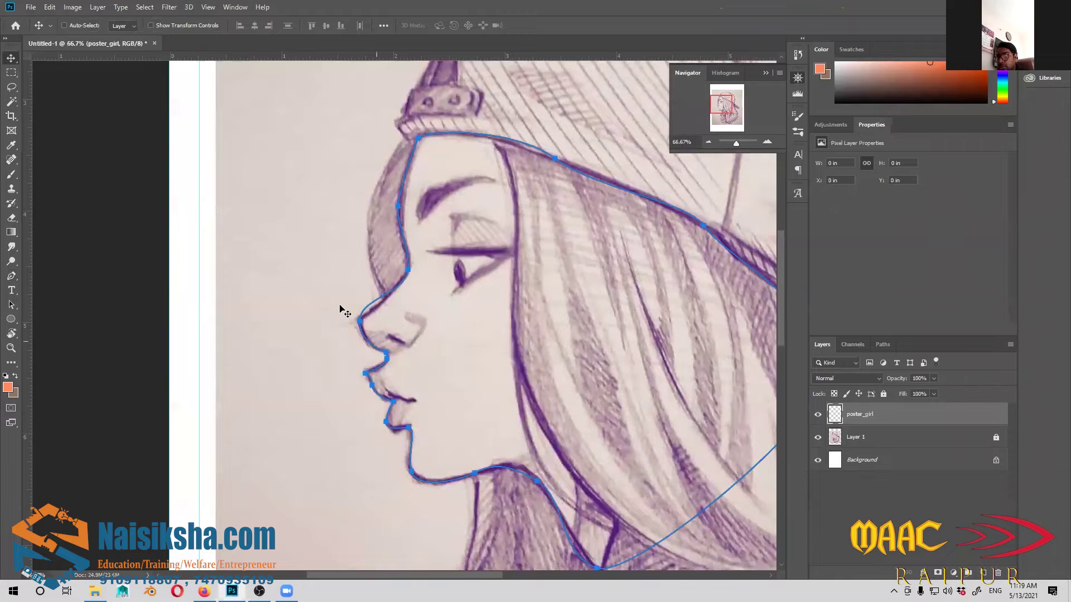
# Reshape the nose bridge segment with the Convert Point tool, moving the handles at the nose tip and below the forehead onto the sketch line
pyautogui.scroll(2, 344, 313)
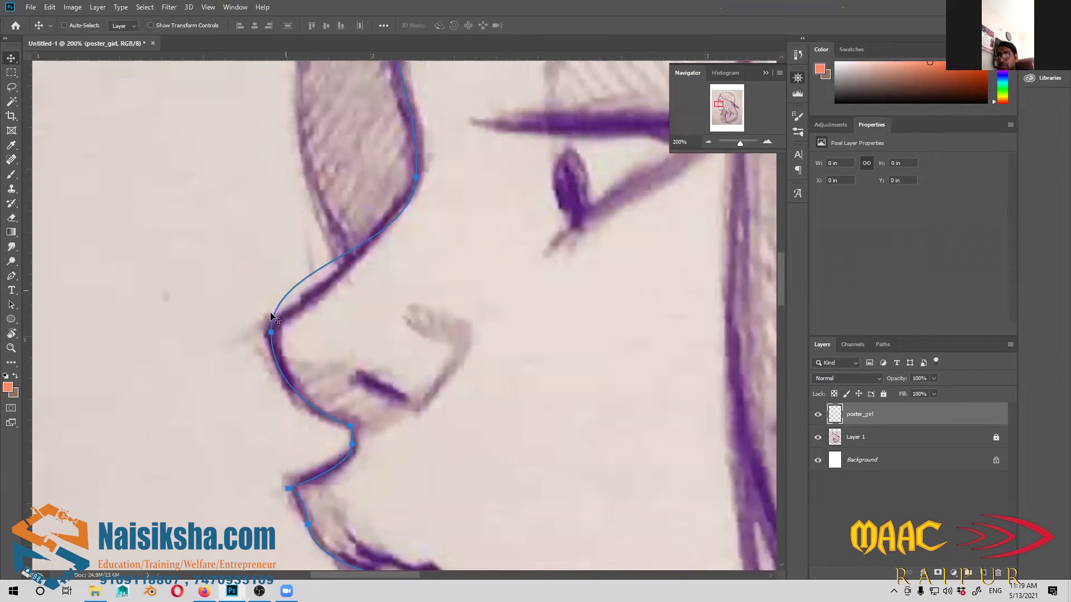
pyautogui.hotkey('ctrl', 'h')
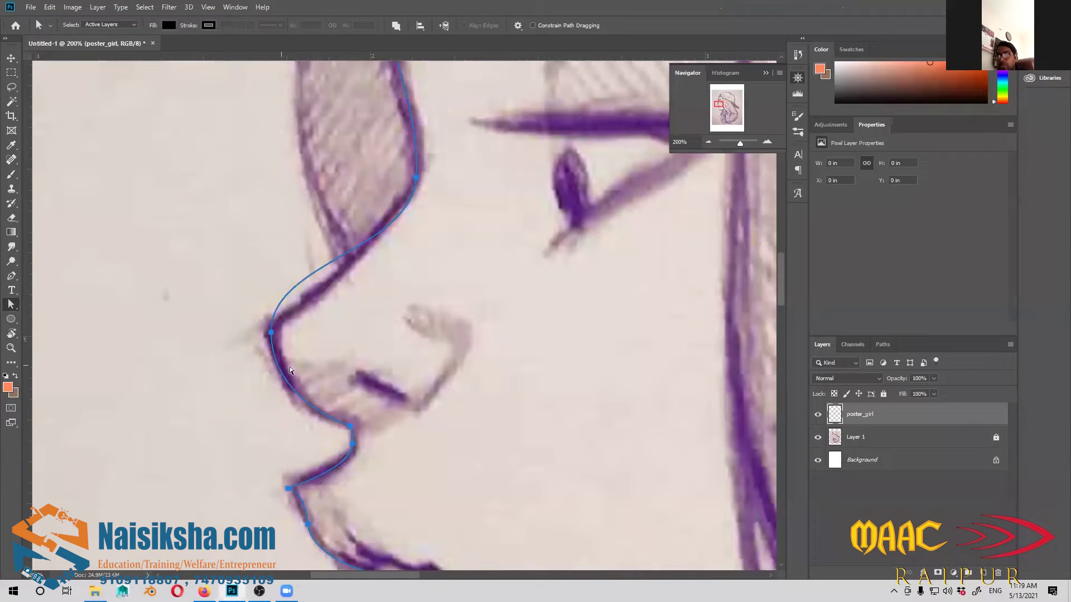
pyautogui.moveTo(299, 335); pyautogui.dragTo(353, 372)
pyautogui.click(323, 359)
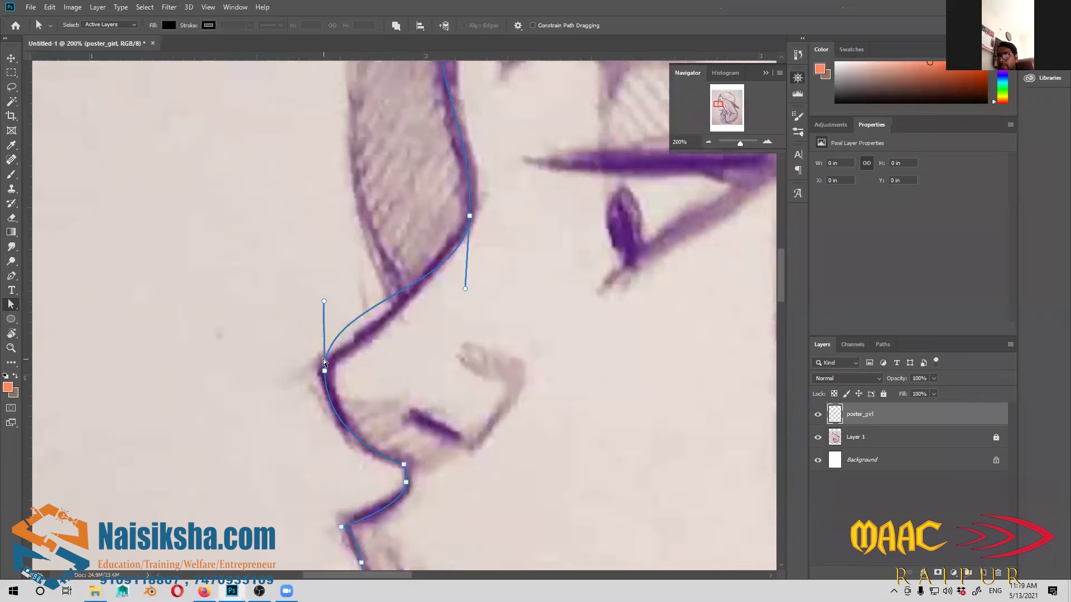
pyautogui.click(11, 276)
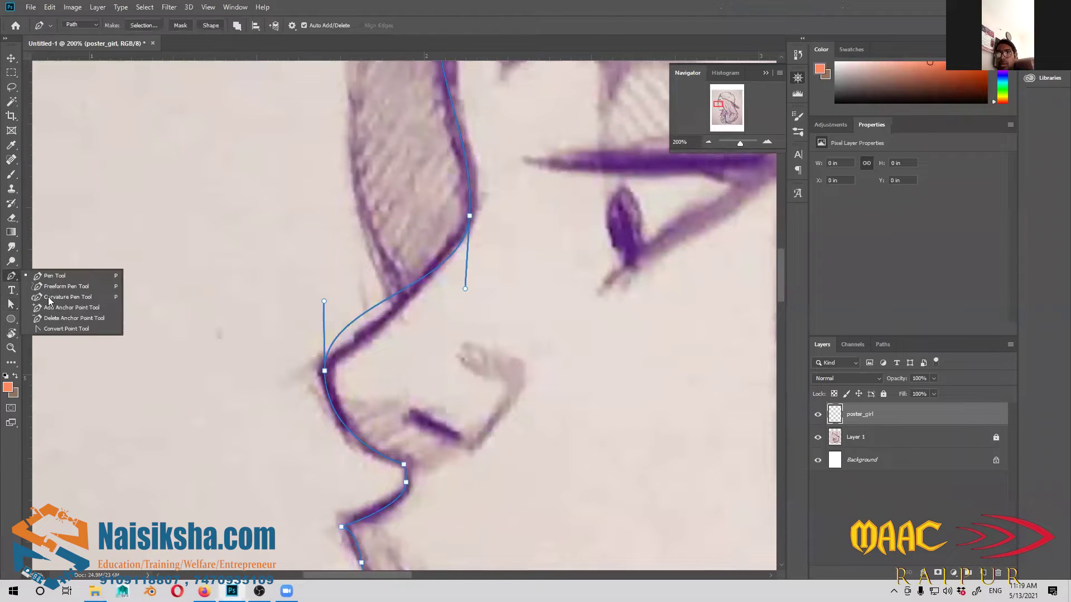
pyautogui.click(61, 326)
pyautogui.moveTo(580, 425); pyautogui.dragTo(582, 408)
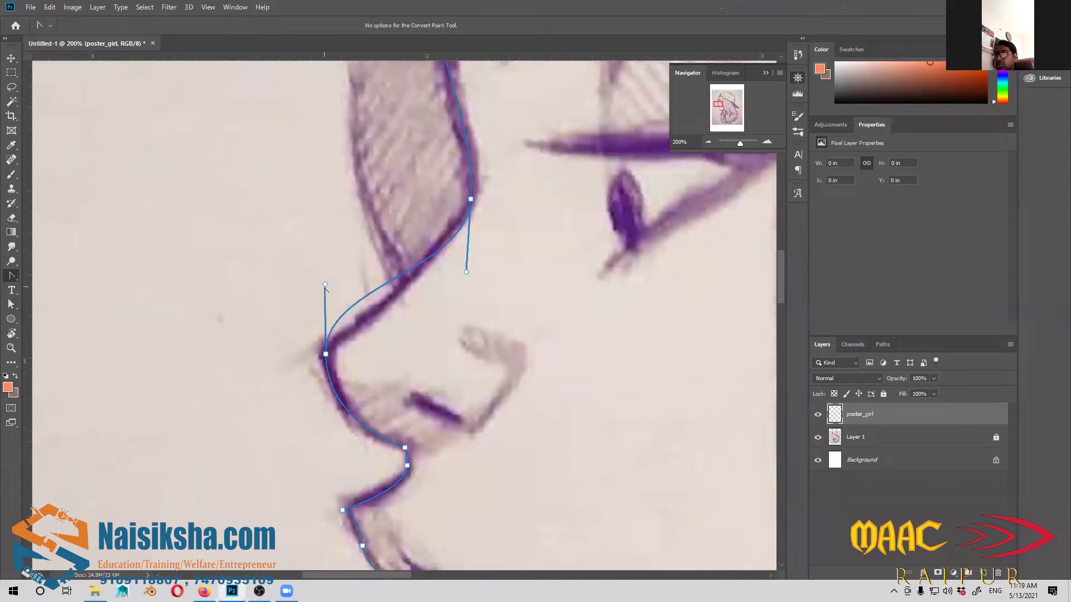
pyautogui.moveTo(325, 286); pyautogui.dragTo(341, 332)
pyautogui.moveTo(476, 293)
pyautogui.mouseDown()
pyautogui.moveTo(482, 369)
pyautogui.moveTo(443, 345)
pyautogui.mouseUp()
# Adjust the direction handle of the anchor on the cap's lower edge above the hair so the following segment matches the cap line
pyautogui.moveTo(486, 223); pyautogui.dragTo(472, 297)
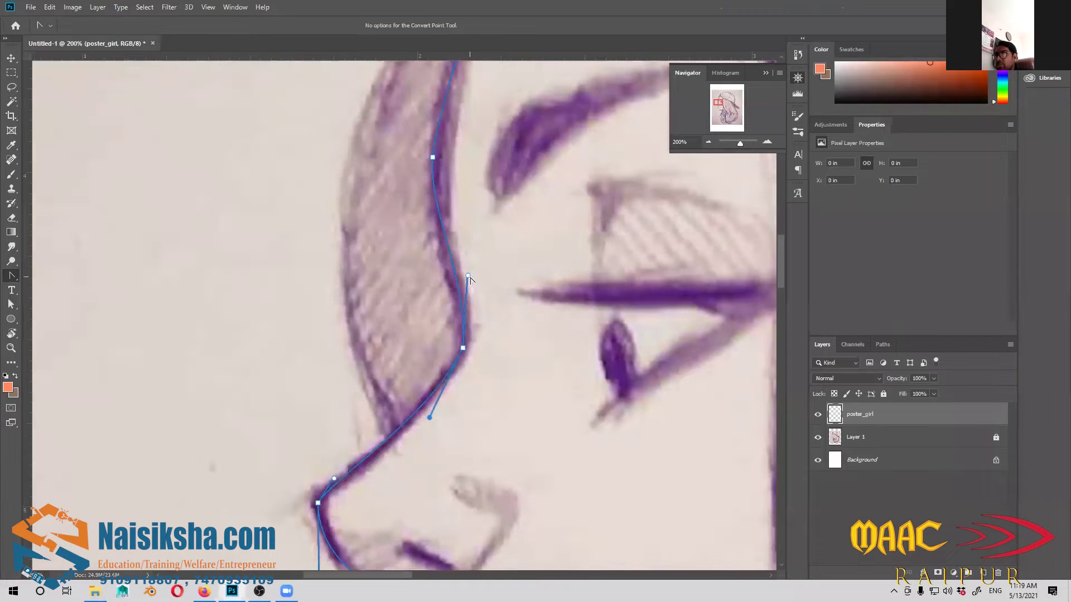
pyautogui.moveTo(482, 163); pyautogui.dragTo(405, 458)
pyautogui.moveTo(406, 155); pyautogui.dragTo(358, 277)
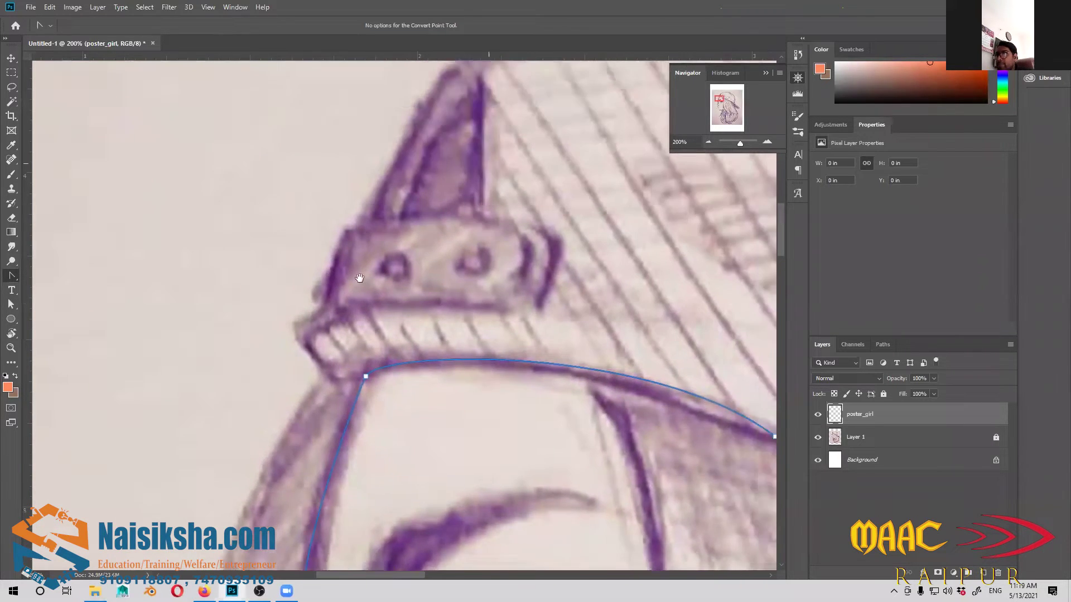
pyautogui.moveTo(445, 403); pyautogui.dragTo(306, 333)
pyautogui.moveTo(629, 362); pyautogui.dragTo(250, 190)
pyautogui.press('a')
pyautogui.click(260, 199)
pyautogui.moveTo(386, 321); pyautogui.dragTo(429, 315)
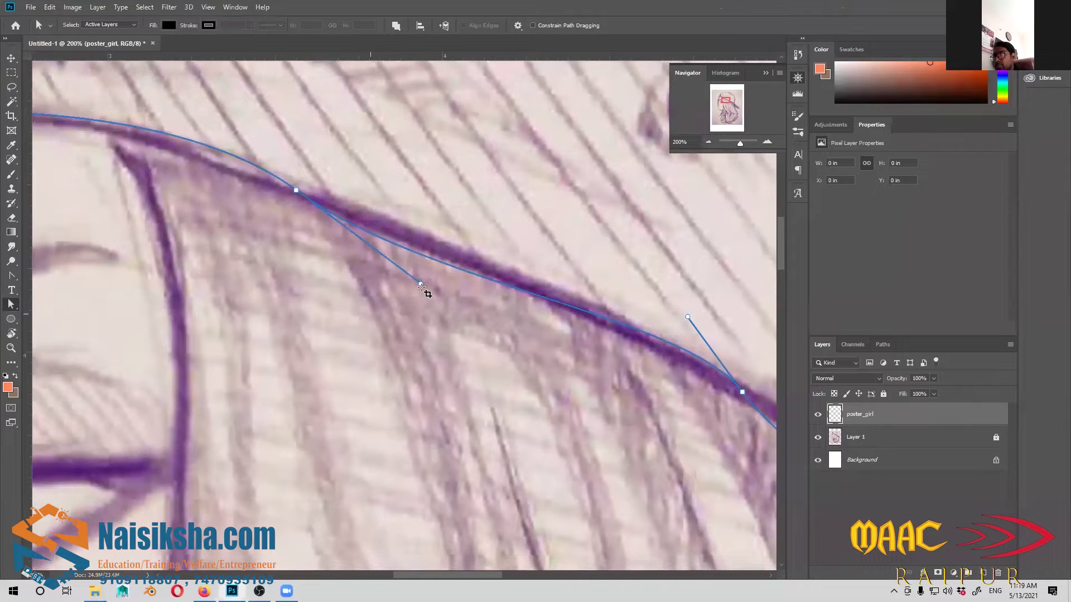
pyautogui.press('c')
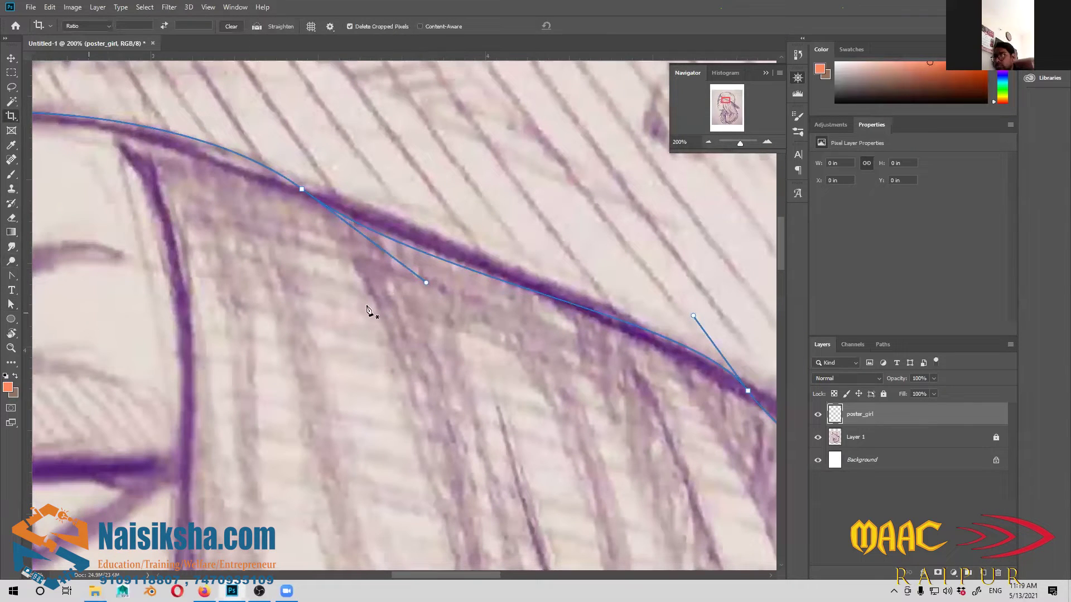
pyautogui.press('p')
pyautogui.rightClick(11, 277)
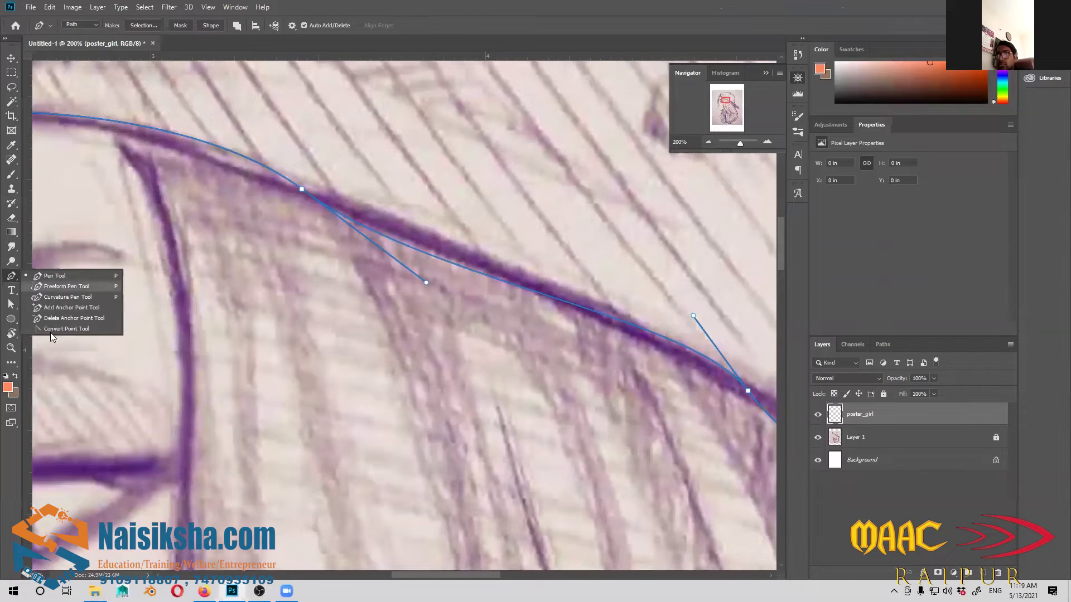
pyautogui.click(56, 334)
pyautogui.moveTo(427, 284); pyautogui.dragTo(452, 267)
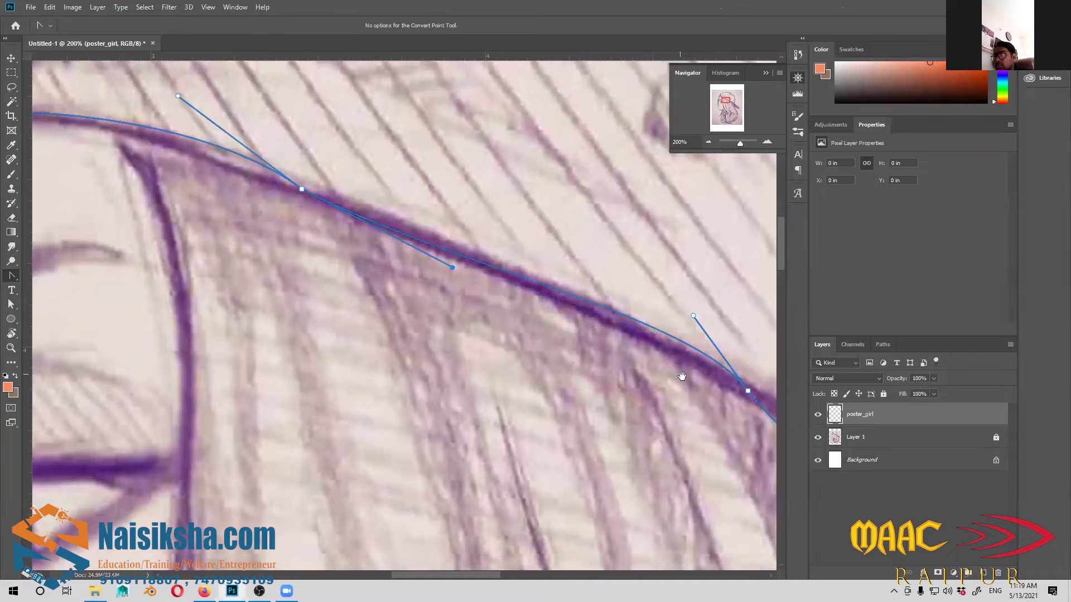
# Shift the anchor at the upper end of the brim opening onto the sketch line and adjust the handle at the brim's lower corner
pyautogui.moveTo(321, 196); pyautogui.dragTo(285, 231)
pyautogui.moveTo(449, 382); pyautogui.dragTo(382, 289)
pyautogui.moveTo(470, 405); pyautogui.dragTo(284, 309)
pyautogui.moveTo(391, 377); pyautogui.dragTo(455, 318)
pyautogui.keyDown('ctrl'); pyautogui.click(266, 235); pyautogui.keyUp('ctrl')
pyautogui.moveTo(266, 235); pyautogui.dragTo(274, 233)
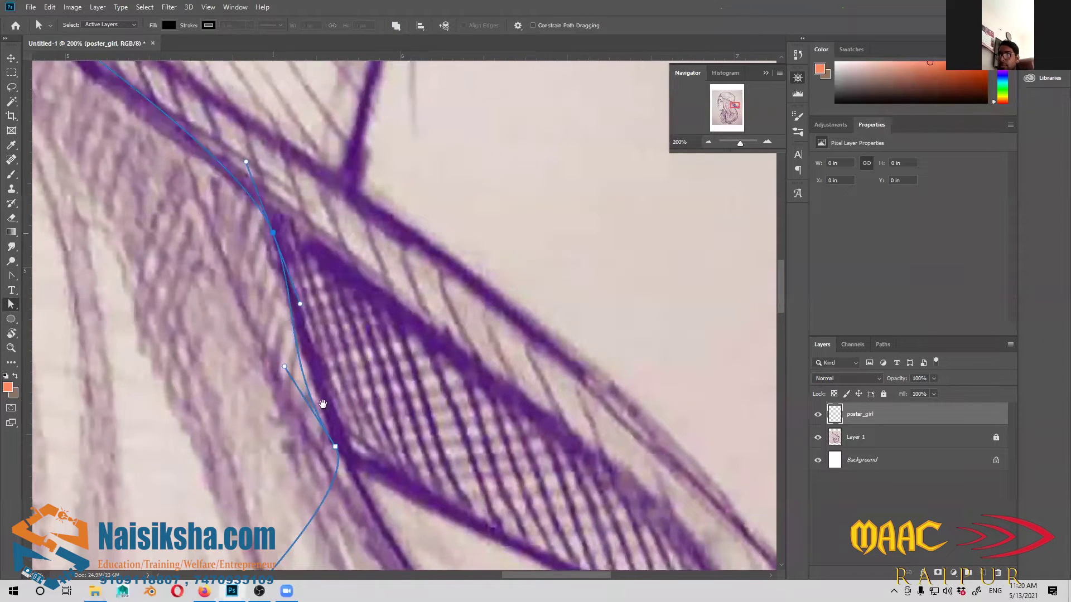
pyautogui.moveTo(323, 404); pyautogui.dragTo(293, 302)
pyautogui.click(295, 304)
pyautogui.moveTo(248, 224); pyautogui.dragTo(265, 227)
pyautogui.moveTo(109, 357); pyautogui.dragTo(410, 387)
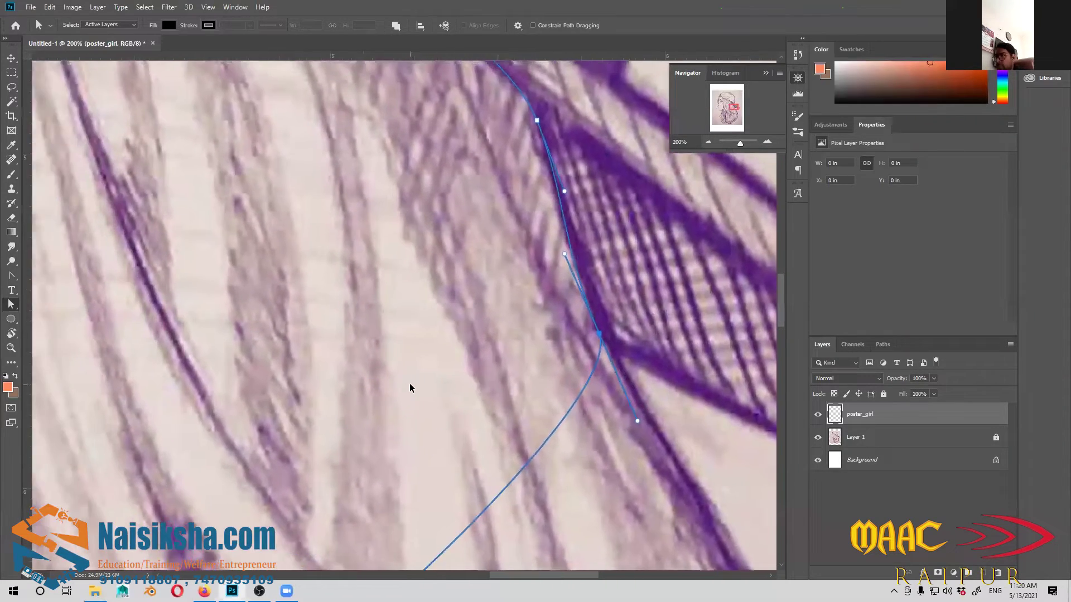
# Adjust the handles of the anchor where the jaw turns into the neck so the curve follows the sketch
pyautogui.hotkey('ctrl', '-')
pyautogui.hotkey('ctrl', '-')
pyautogui.hotkey('ctrl', '-')
pyautogui.hotkey('ctrl', '-')
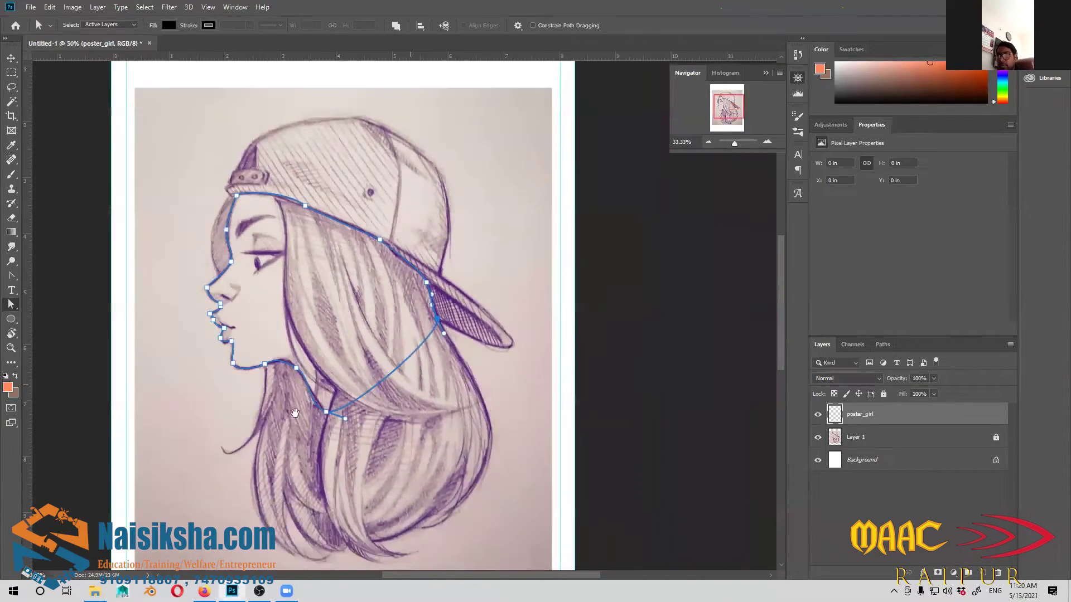
pyautogui.scroll(3, 347, 378)
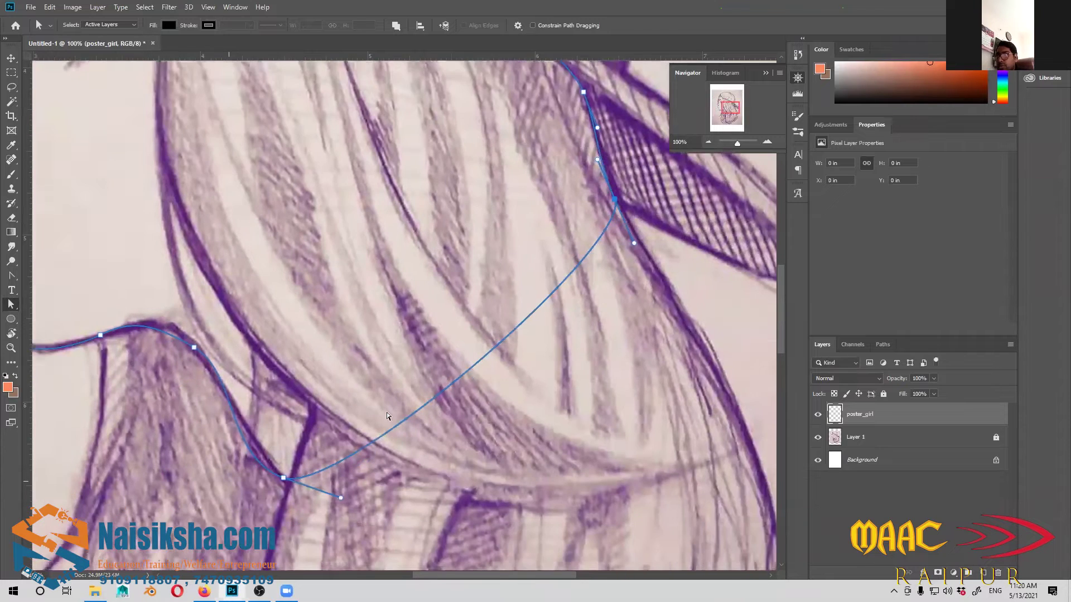
pyautogui.moveTo(389, 416); pyautogui.dragTo(581, 370)
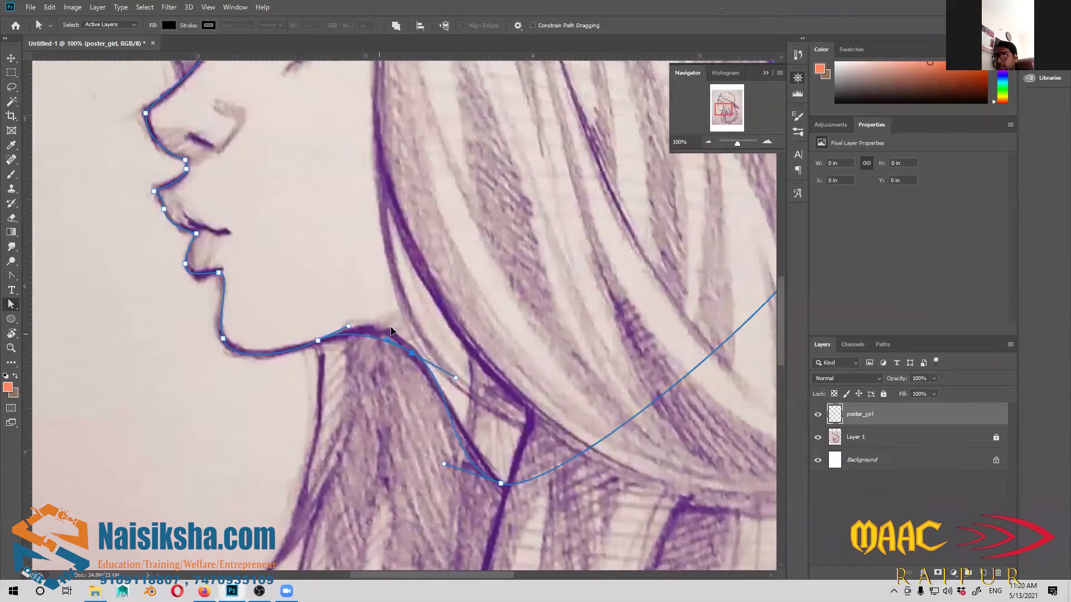
pyautogui.click(445, 395)
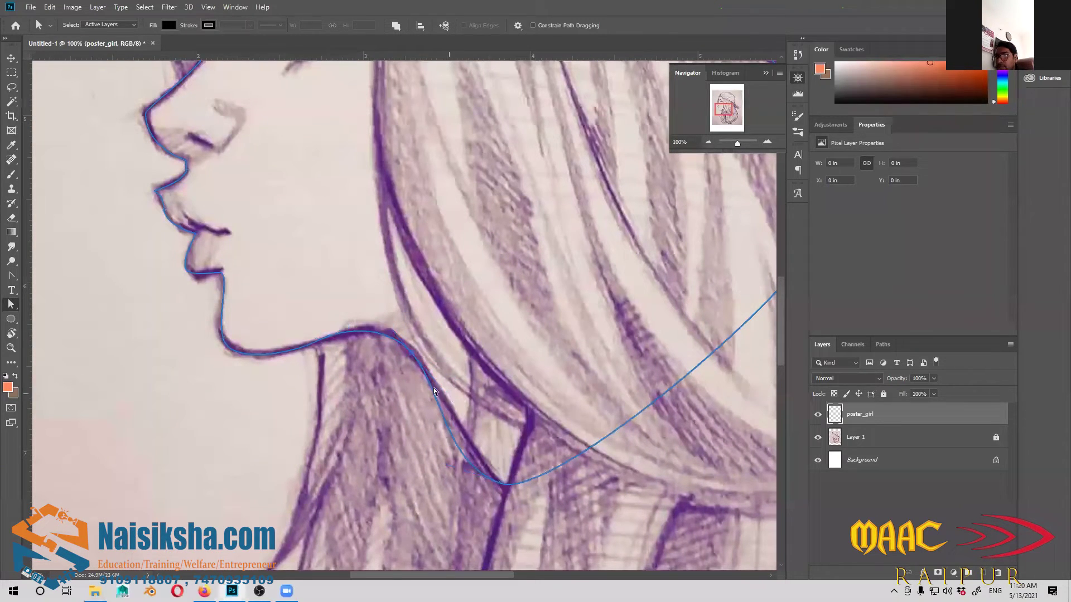
pyautogui.scroll(-5, 446, 397)
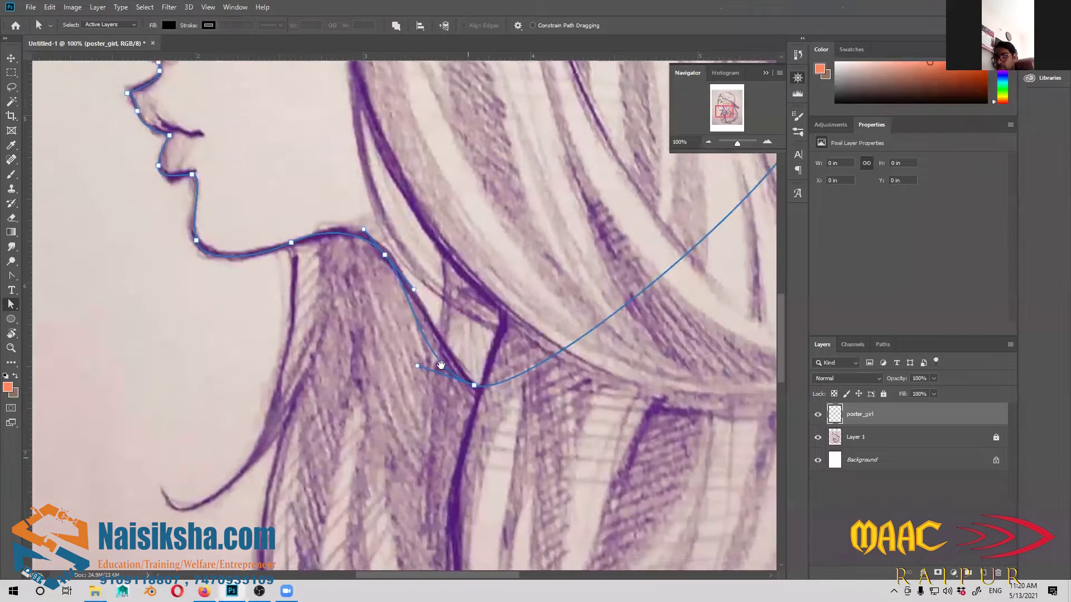
# Fit the neck segment to the sketch by moving the incoming handle of the anchor at the neck's lower point with Convert Point
pyautogui.click(11, 275)
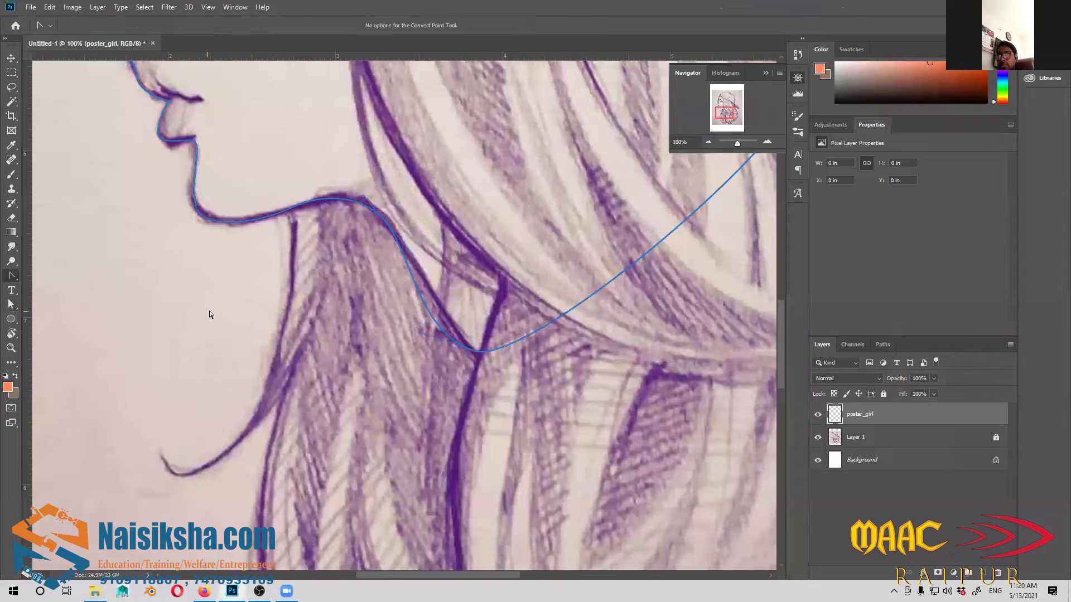
pyautogui.press('a')
pyautogui.click(475, 351)
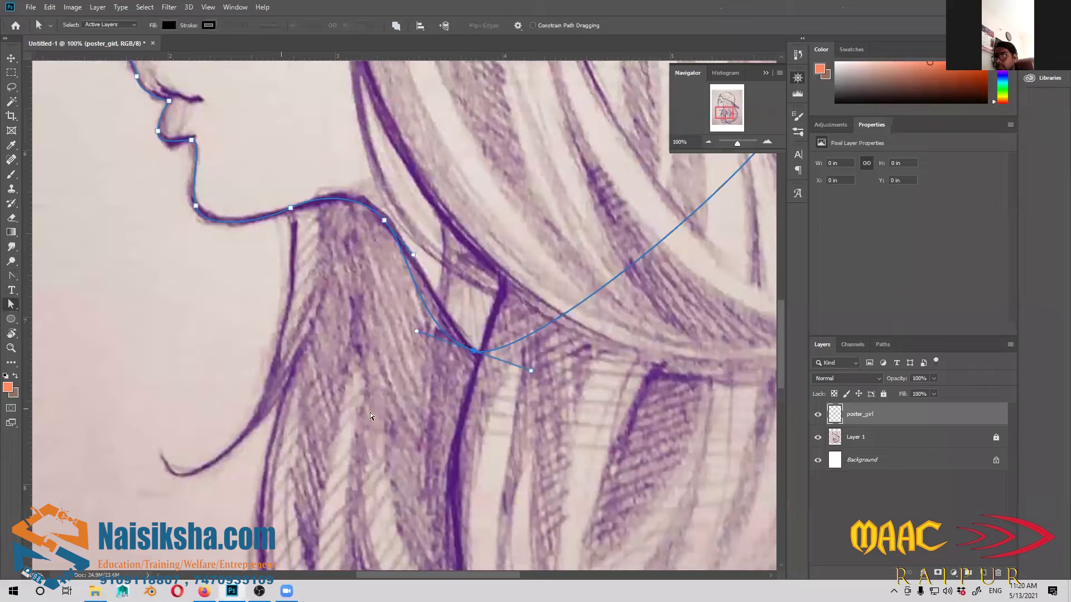
pyautogui.click(14, 275)
pyautogui.moveTo(417, 332); pyautogui.dragTo(445, 320)
# Return to the Pen tool and reset the foreground and background colors to the default black and white
pyautogui.moveTo(280, 277); pyautogui.dragTo(454, 377)
pyautogui.moveTo(461, 335); pyautogui.dragTo(411, 454)
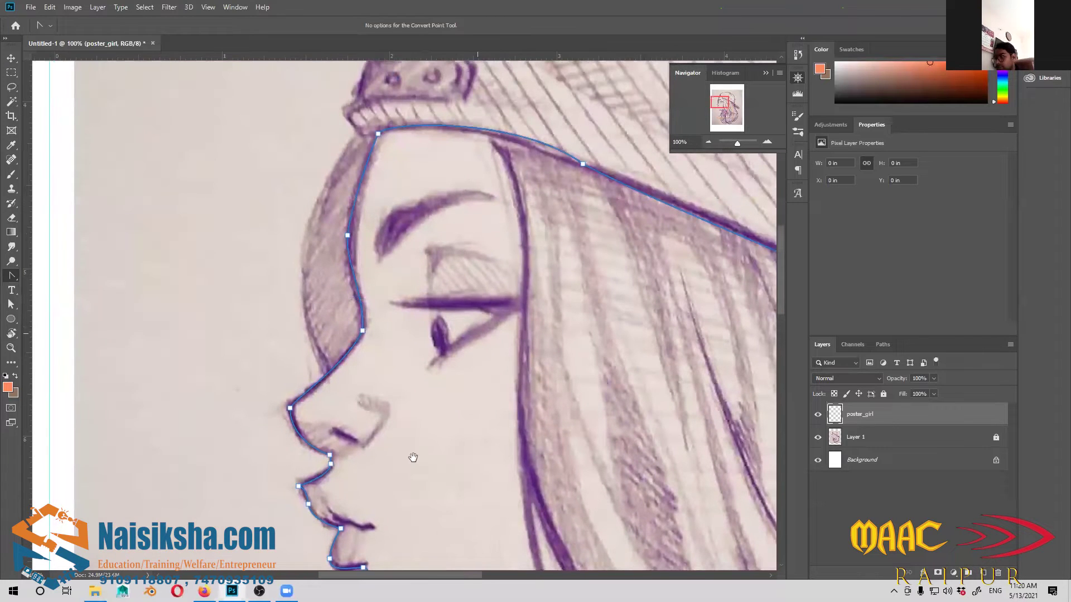
pyautogui.press('p')
pyautogui.hotkey('ctrl', '-')
pyautogui.hotkey('ctrl', '-')
pyautogui.moveTo(505, 442); pyautogui.dragTo(393, 361)
pyautogui.press('d')
pyautogui.moveTo(225, 379); pyautogui.dragTo(404, 452)
pyautogui.hotkey('ctrl', '+')
pyautogui.moveTo(391, 510); pyautogui.dragTo(404, 509)
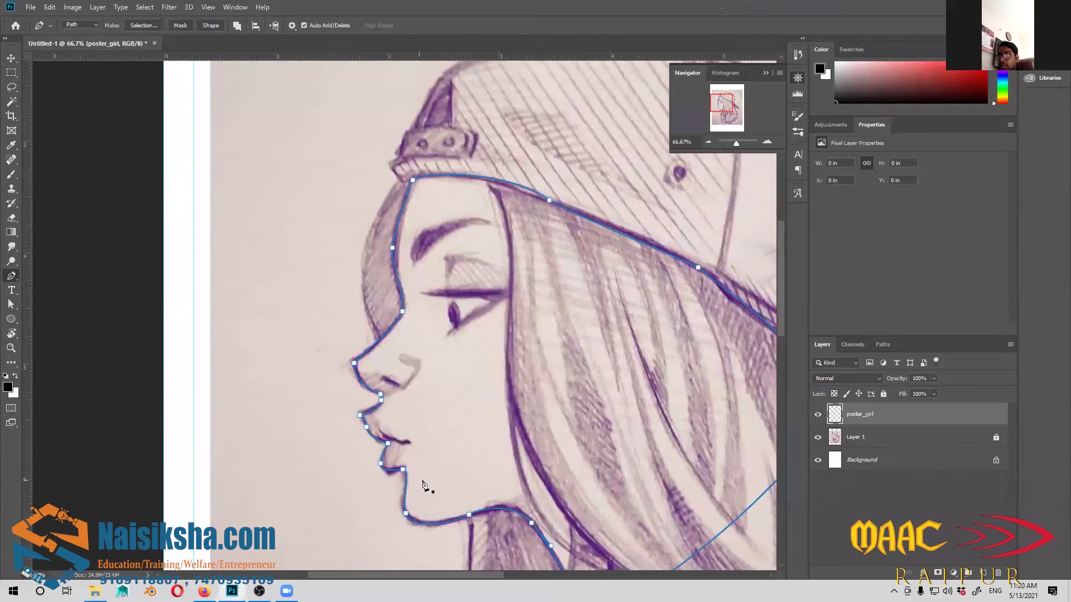
pyautogui.moveTo(454, 385); pyautogui.dragTo(483, 399)
pyautogui.hotkey('ctrl', '+')
pyautogui.moveTo(487, 346); pyautogui.dragTo(464, 377)
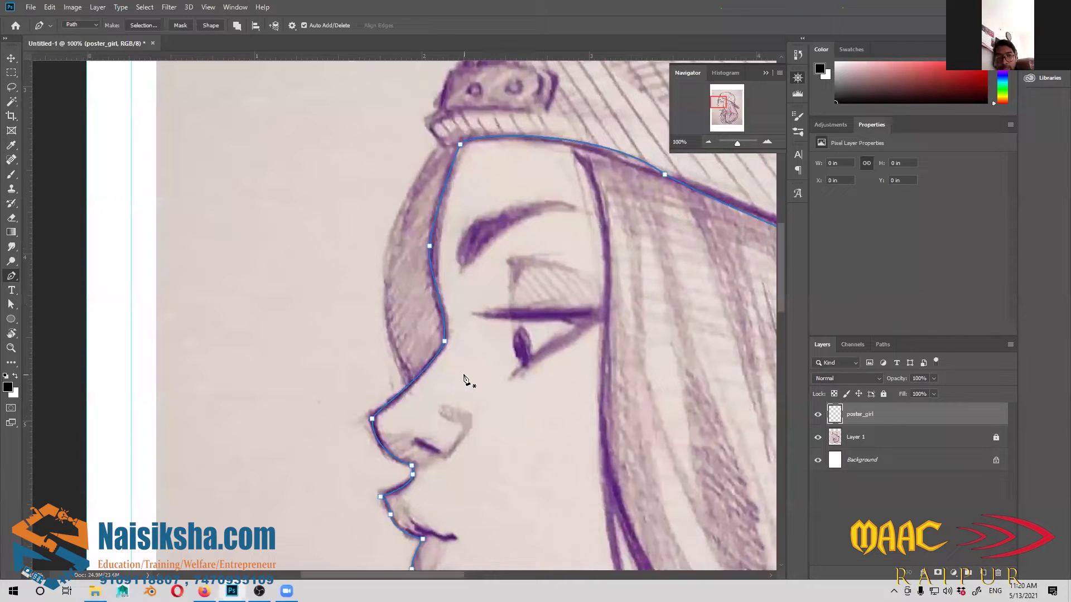
# Switch to the Brush tool and reduce the brush size to 30 px
pyautogui.press('b')
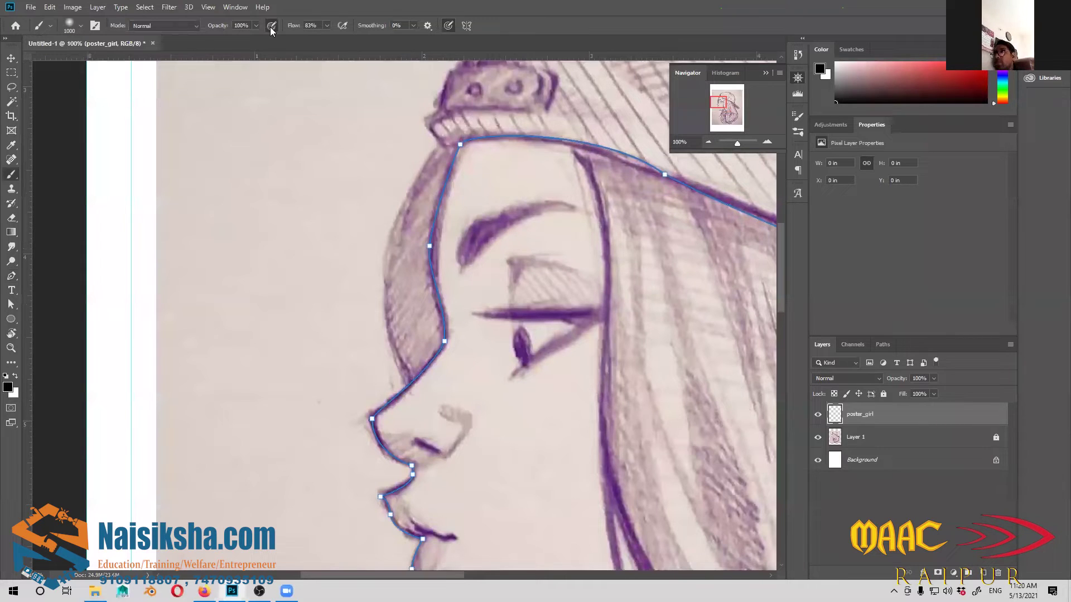
pyautogui.click(80, 26)
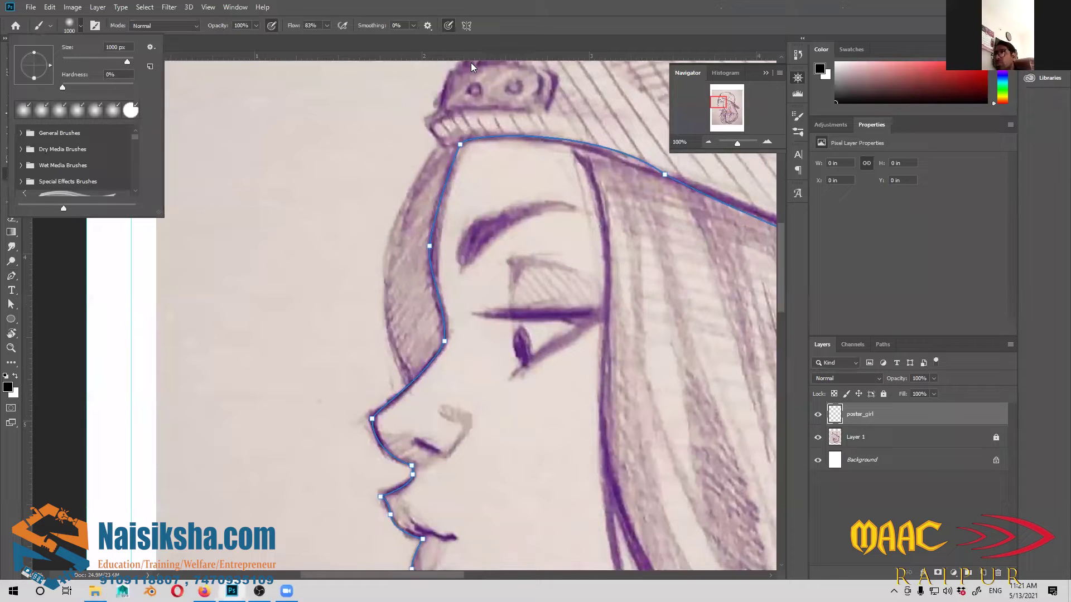
pyautogui.click(471, 243)
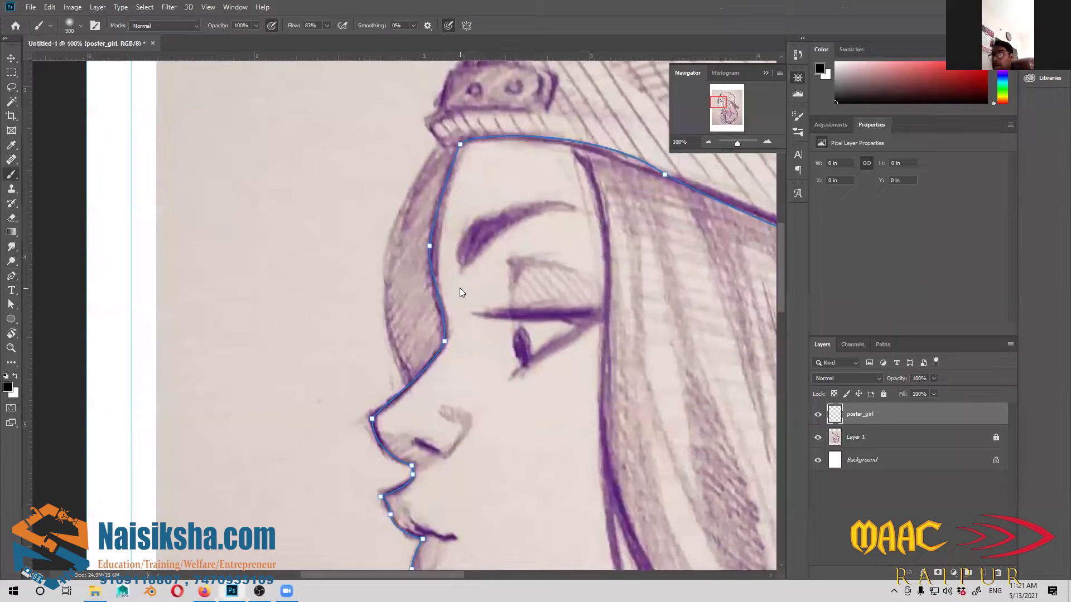
pyautogui.press('[')
pyautogui.press('[')
pyautogui.press('[')
pyautogui.press('[')
pyautogui.press('[')
pyautogui.press('[')
pyautogui.press('[')
pyautogui.press('[')
pyautogui.press('[')
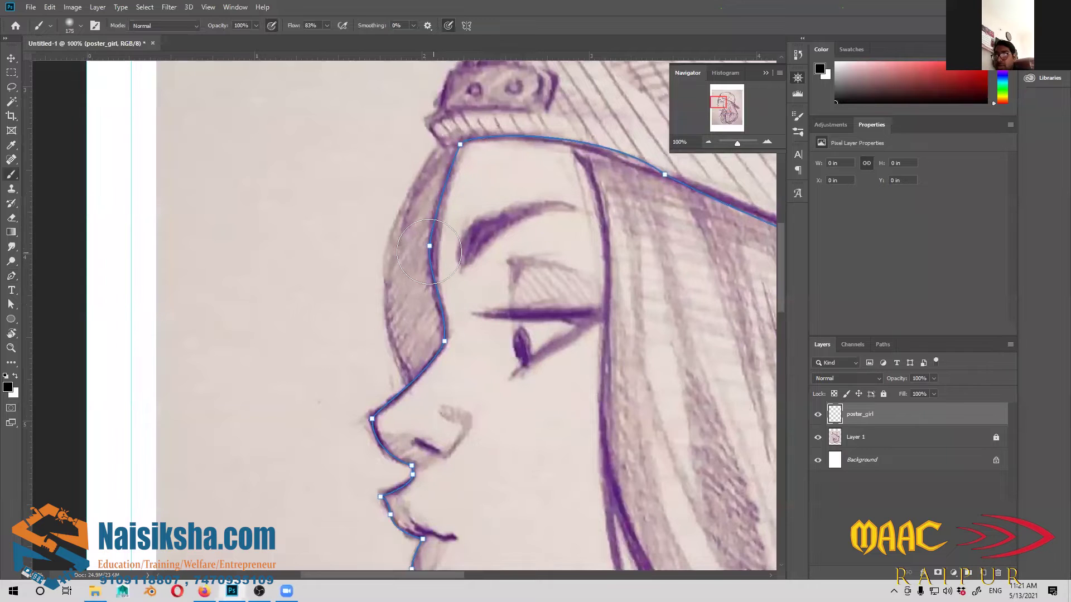
pyautogui.press('[')
pyautogui.press('[')
pyautogui.press('[')
pyautogui.press('[')
pyautogui.press('[')
pyautogui.press('[')
pyautogui.press('[')
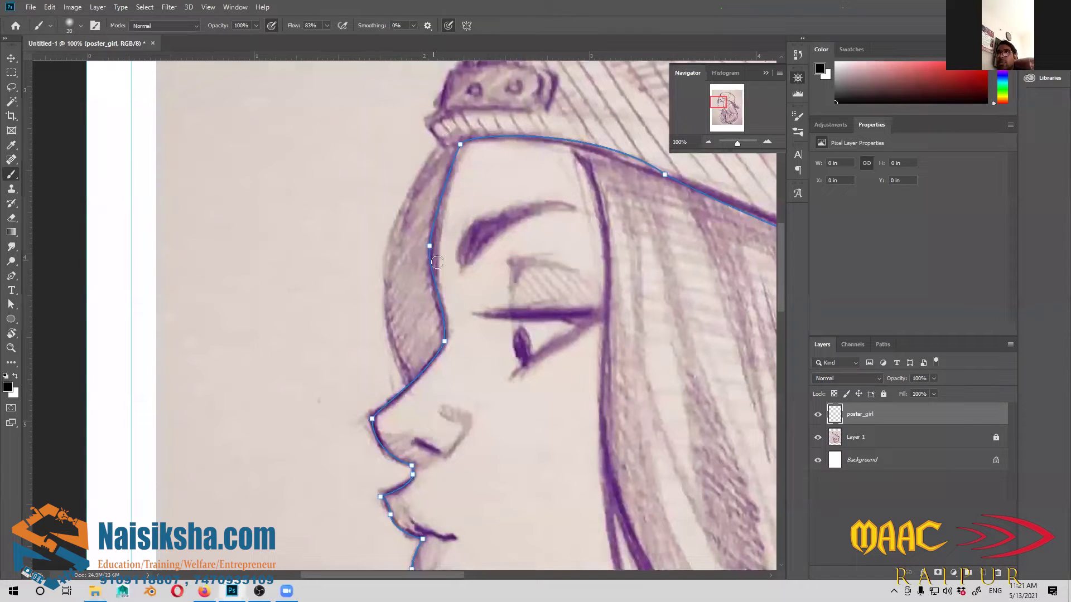
# Stroke the closed face path with the soft 30 px black brush, leaving Simulate Pressure off
pyautogui.scroll(-1, 422, 290)
pyautogui.press('p')
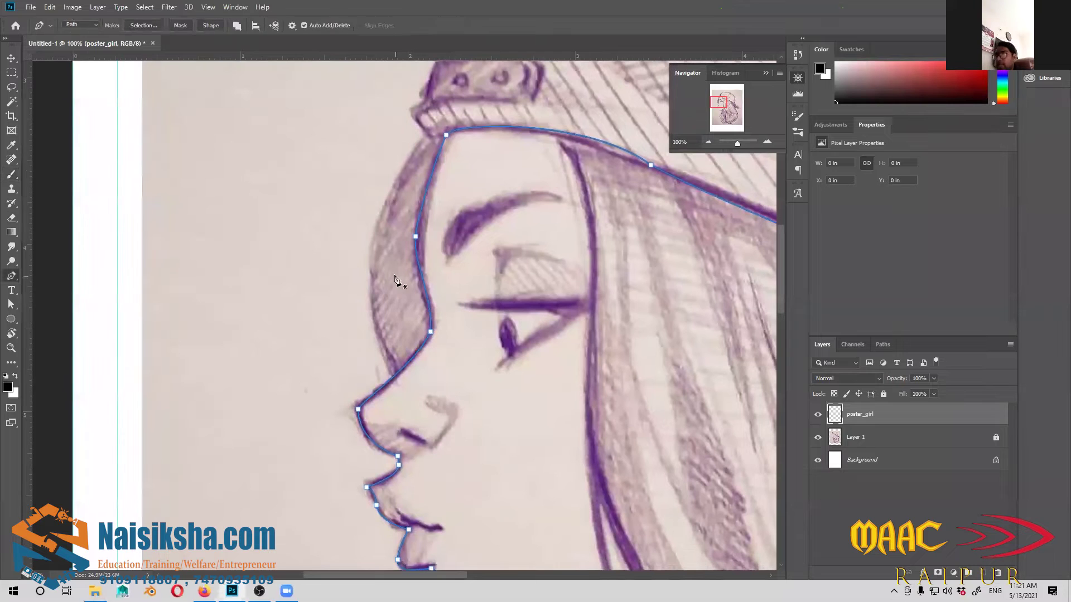
pyautogui.rightClick(425, 241)
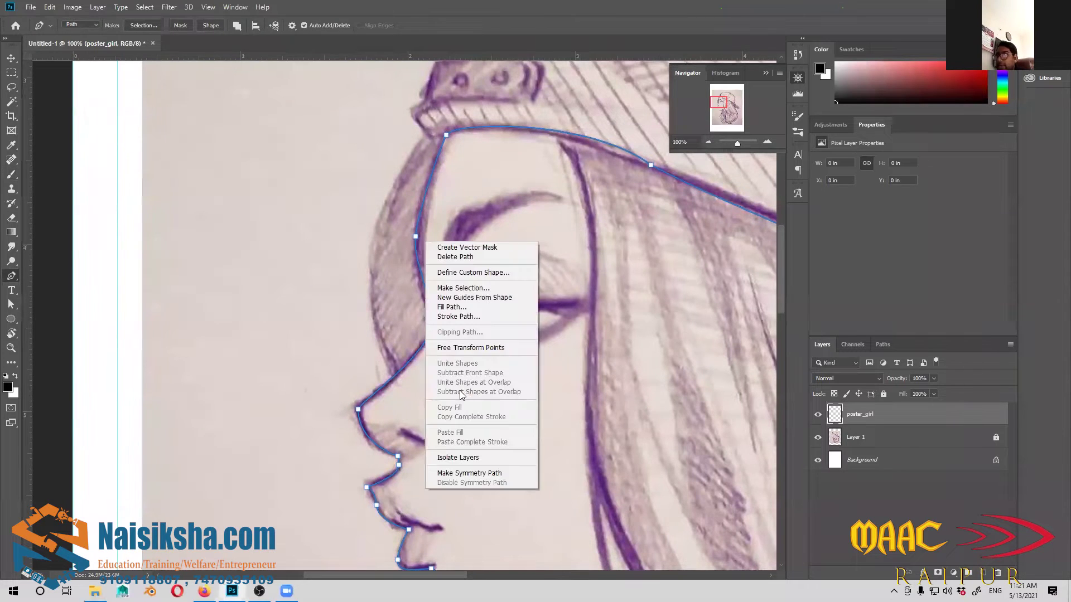
pyautogui.click(464, 316)
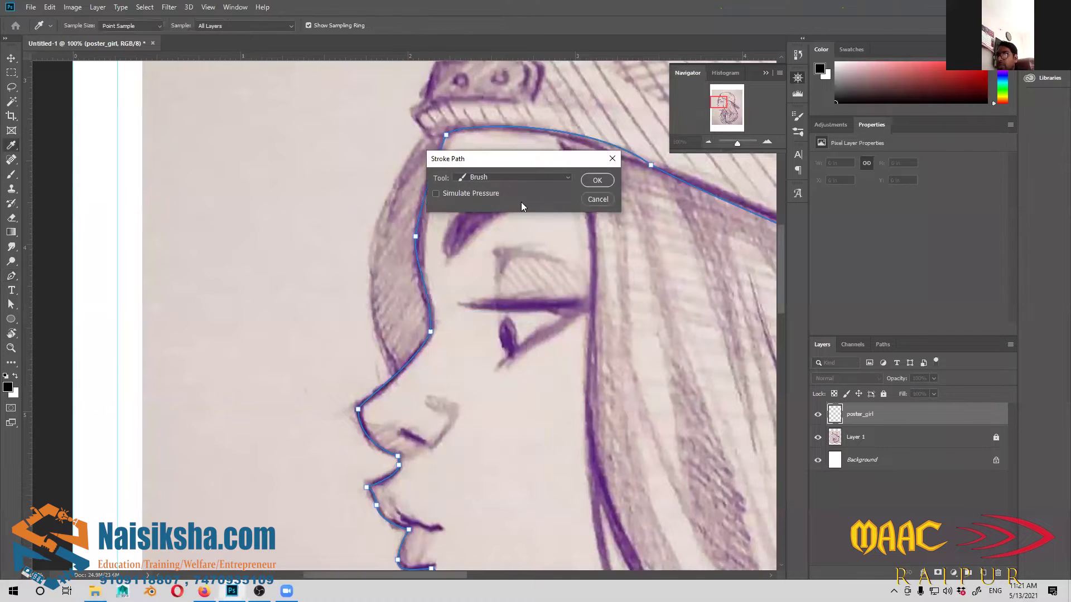
pyautogui.click(597, 180)
pyautogui.moveTo(564, 382); pyautogui.dragTo(509, 377)
pyautogui.hotkey('ctrl', '-')
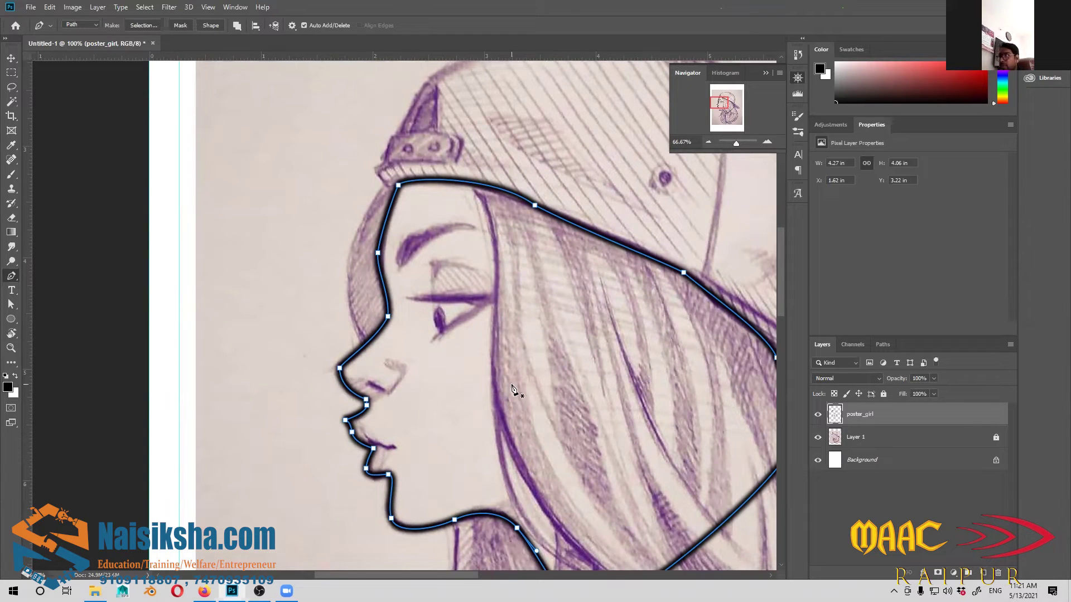
pyautogui.hotkey('ctrl', '-')
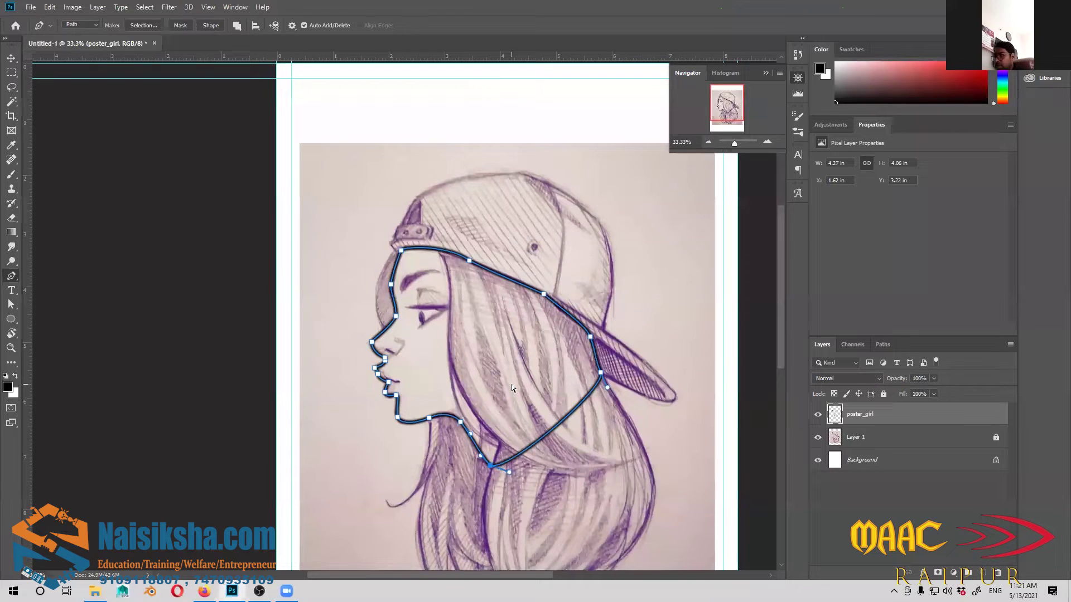
pyautogui.hotkey('ctrl', '+')
pyautogui.hotkey('ctrl', '+')
pyautogui.moveTo(374, 389); pyautogui.dragTo(421, 359)
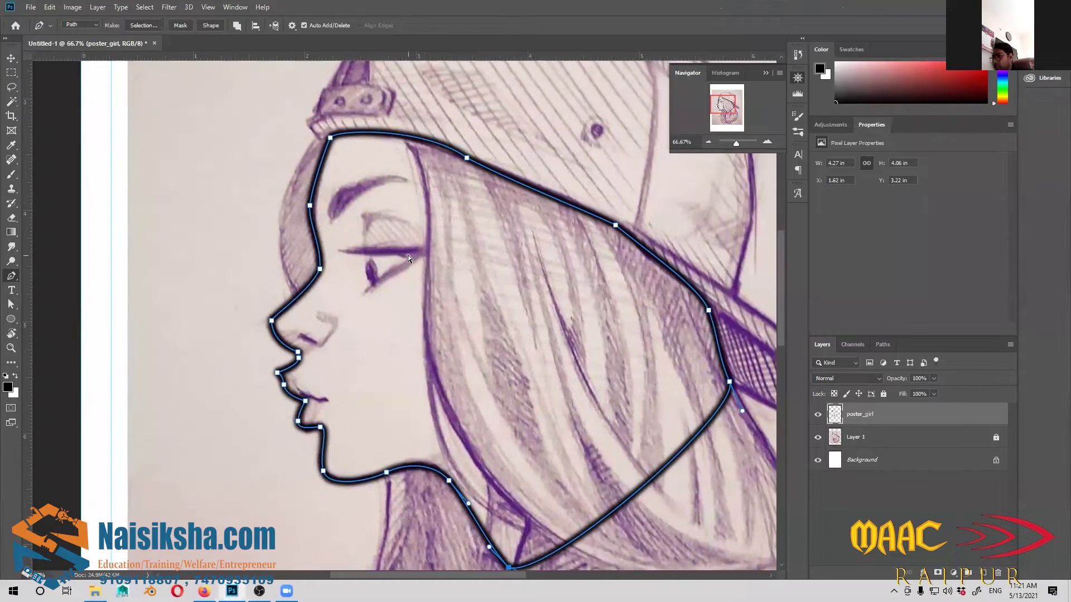
pyautogui.scroll(-2, 407, 255)
pyautogui.scroll(1, 413, 286)
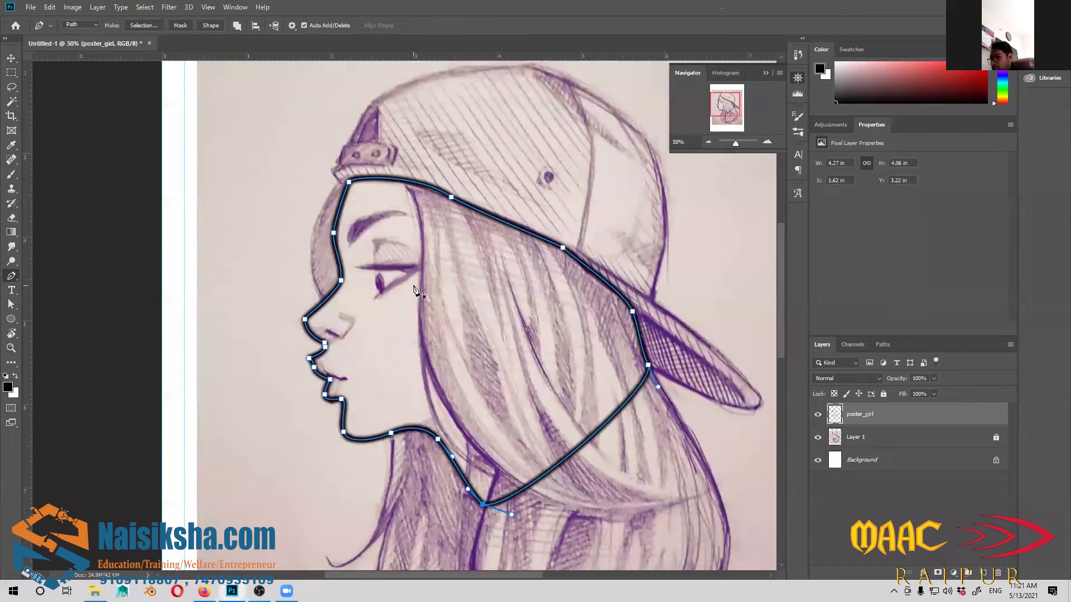
# Dismiss the path to check the soft outline around the face, and undo both the dismissal and the stroke
pyautogui.press('Return')
pyautogui.moveTo(424, 347); pyautogui.dragTo(468, 319)
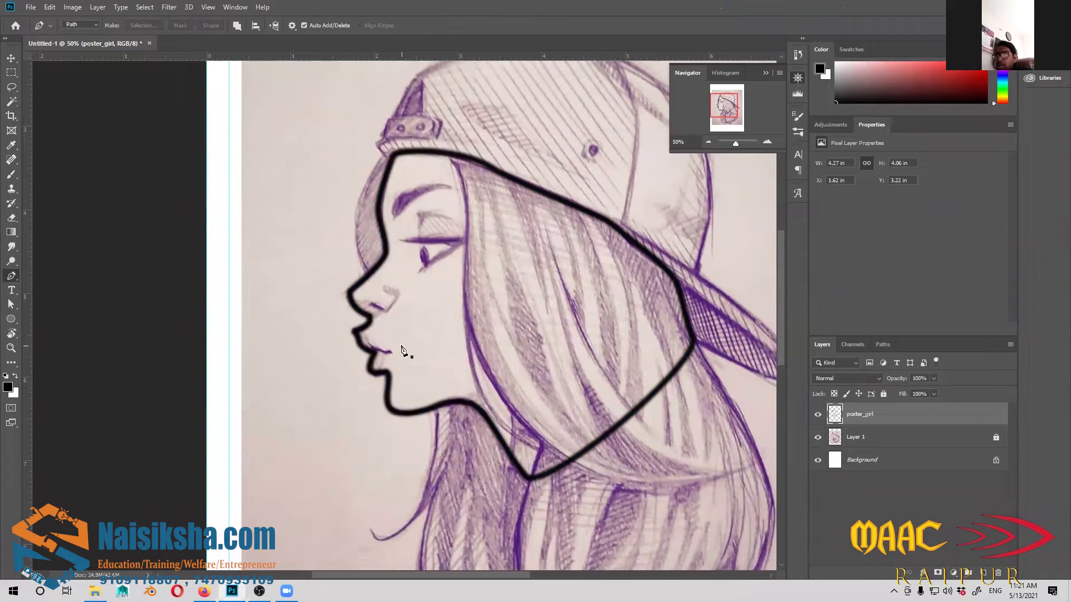
pyautogui.scroll(4, 332, 354)
pyautogui.scroll(-6, 333, 357)
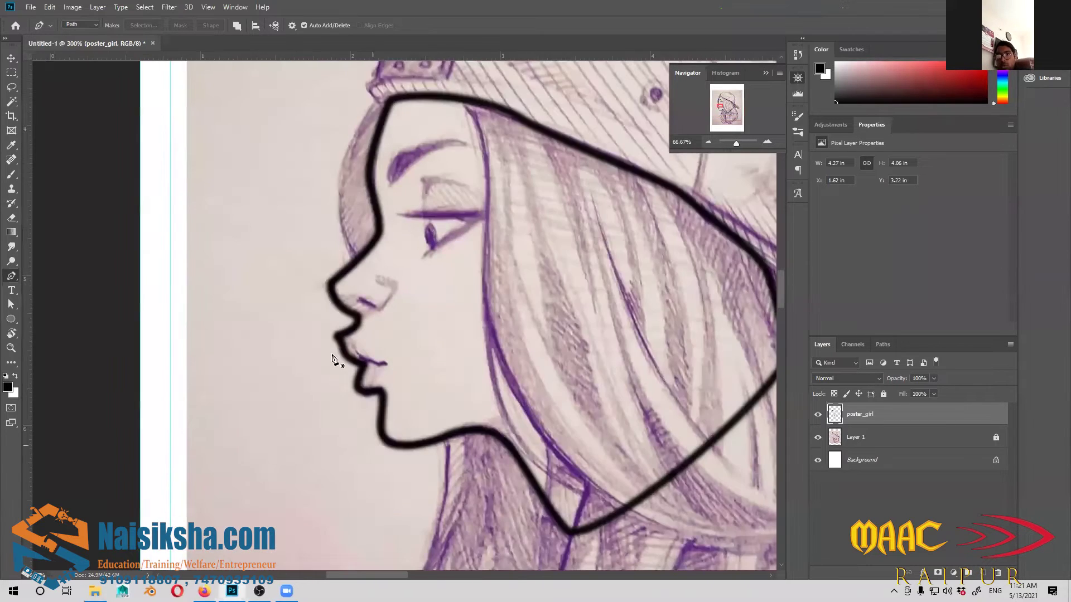
pyautogui.hotkey('ctrl', 'z')
pyautogui.hotkey('ctrl', 'z')
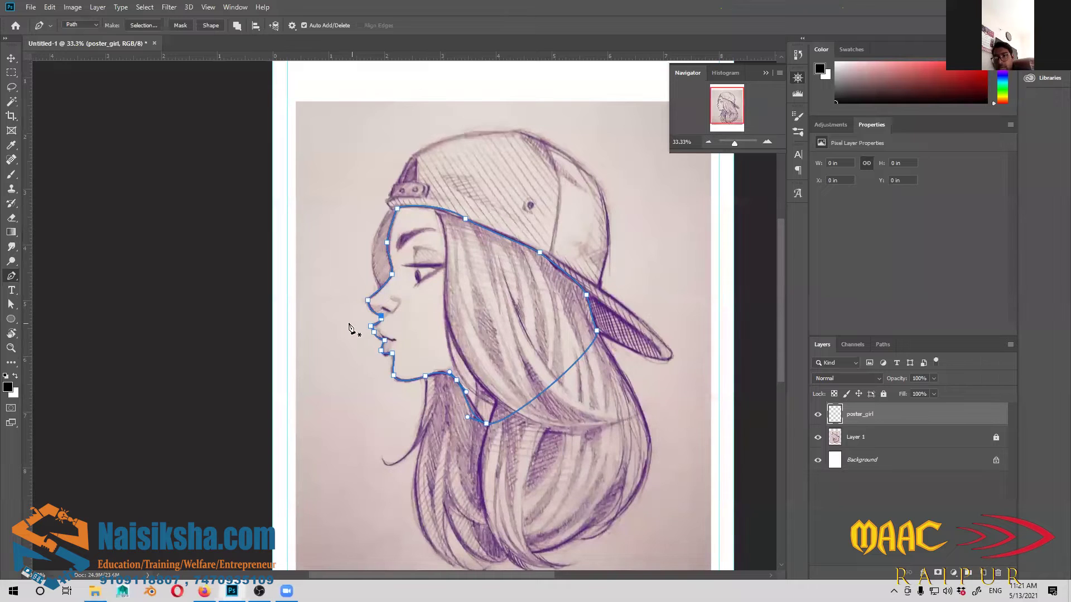
# Set the 30 px brush's hardness to 100%
pyautogui.scroll(1, 423, 353)
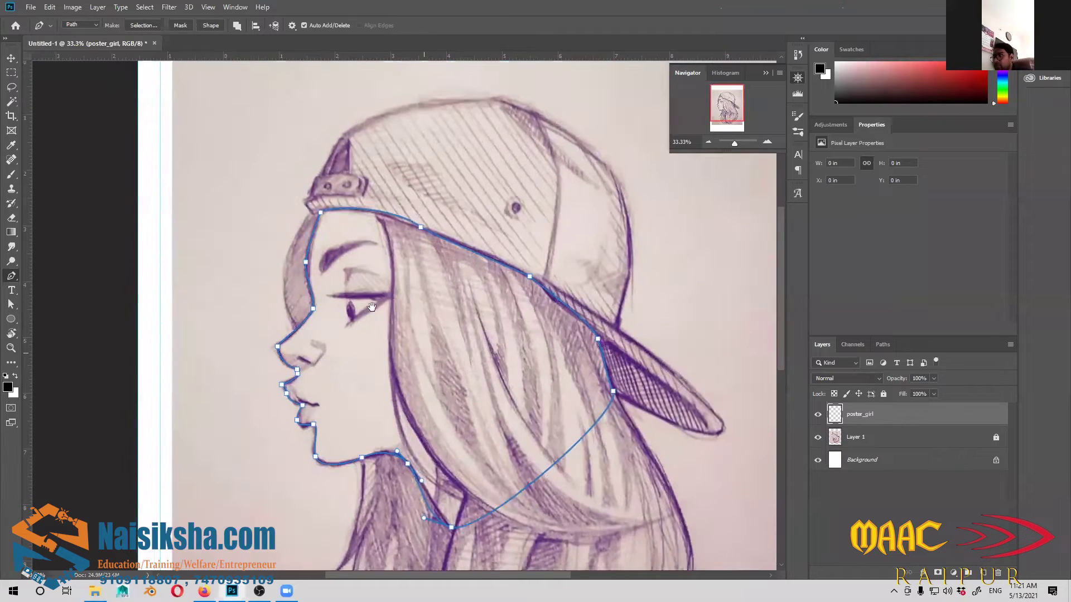
pyautogui.scroll(-2, 114, 131)
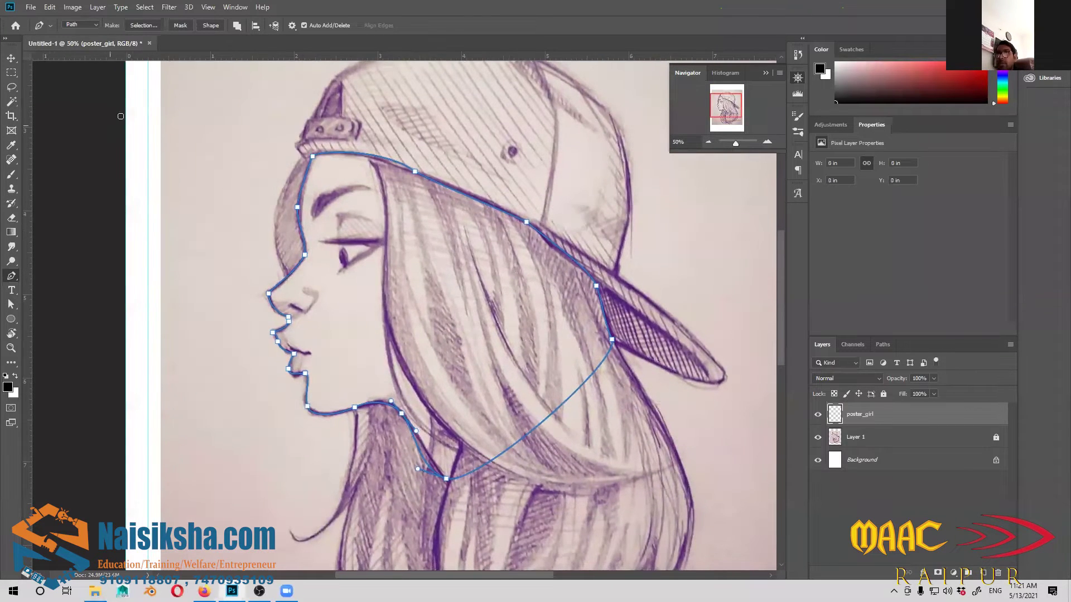
pyautogui.press('b')
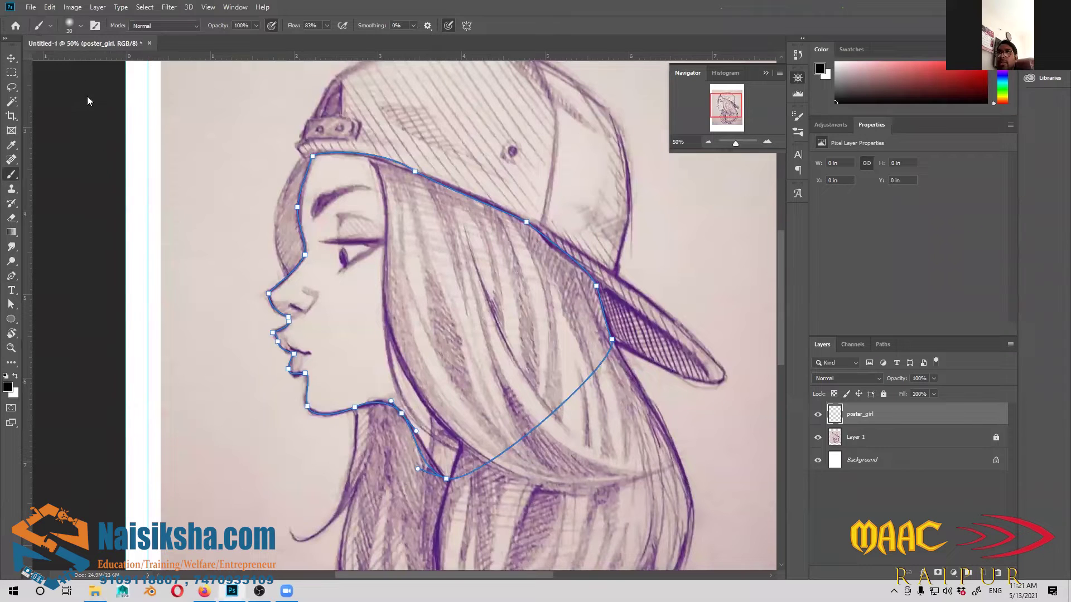
pyautogui.rightClick(87, 101)
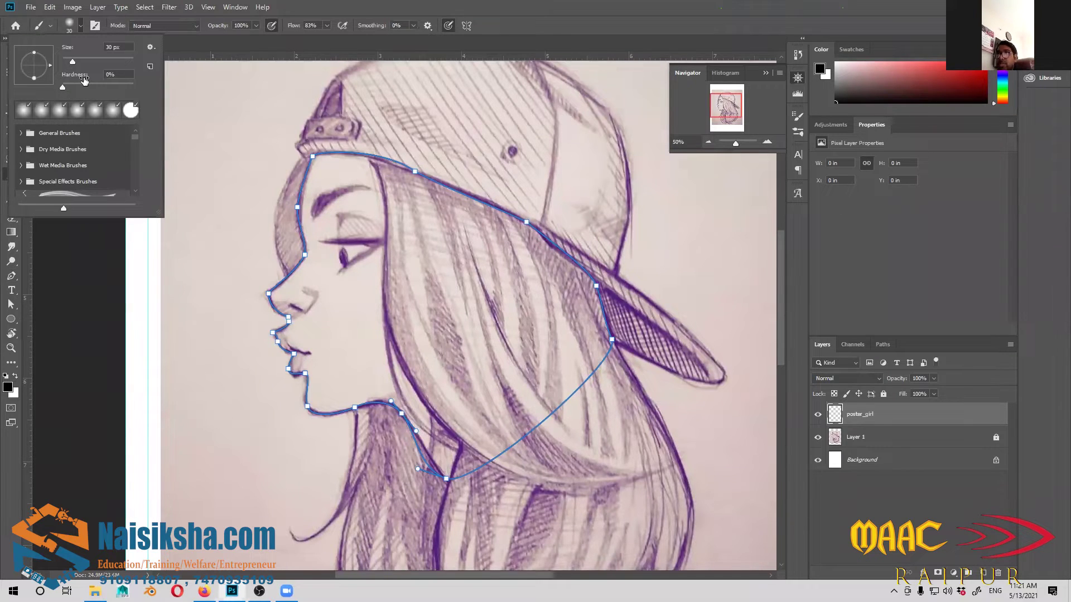
pyautogui.moveTo(62, 88); pyautogui.dragTo(80, 88)
pyautogui.click(81, 27)
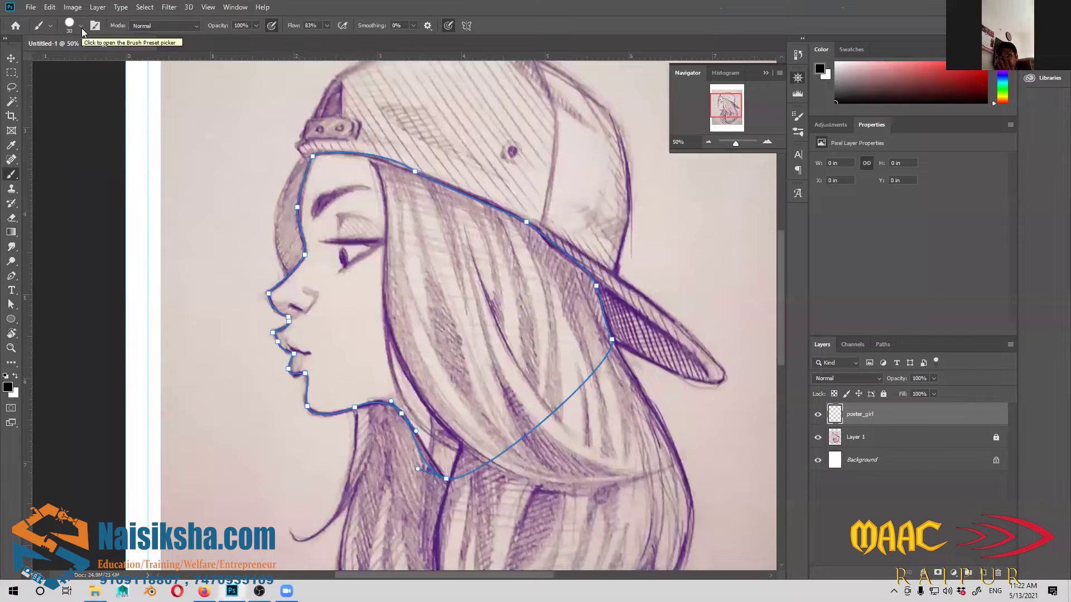
pyautogui.click(81, 28)
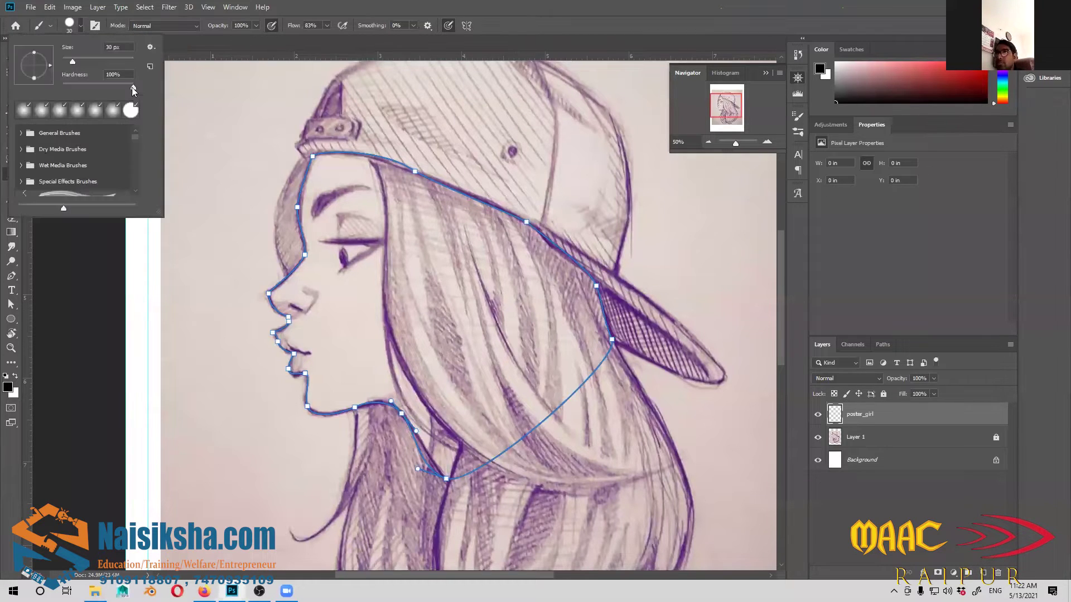
pyautogui.click(410, 188)
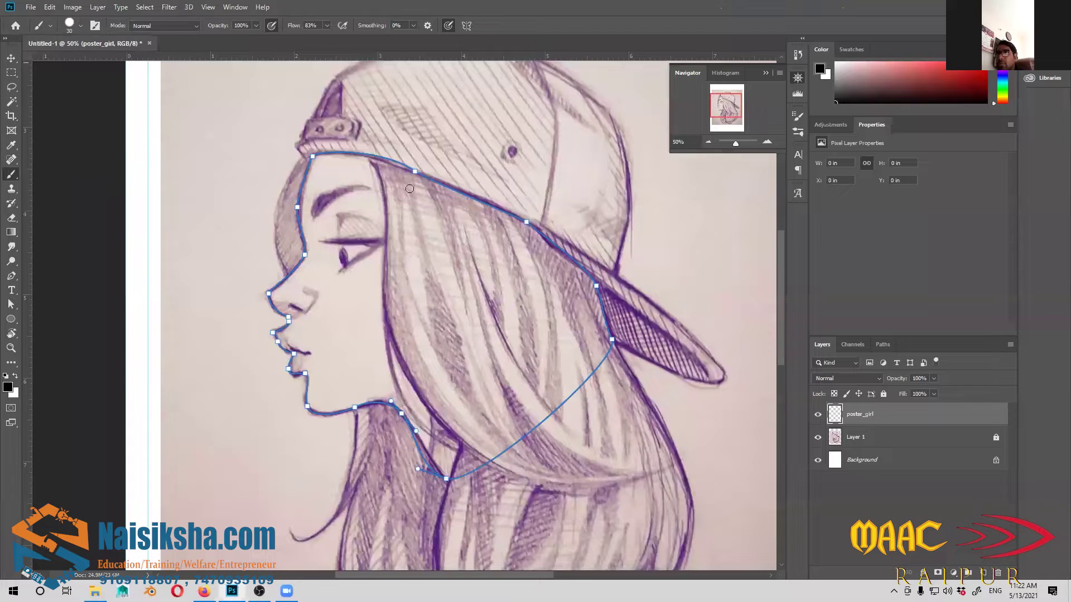
# Stroke the closed face path with the hard 30 px black brush, leaving Simulate Pressure off
pyautogui.hscroll(-4, 357, 340)
pyautogui.scroll(-2, 357, 340)
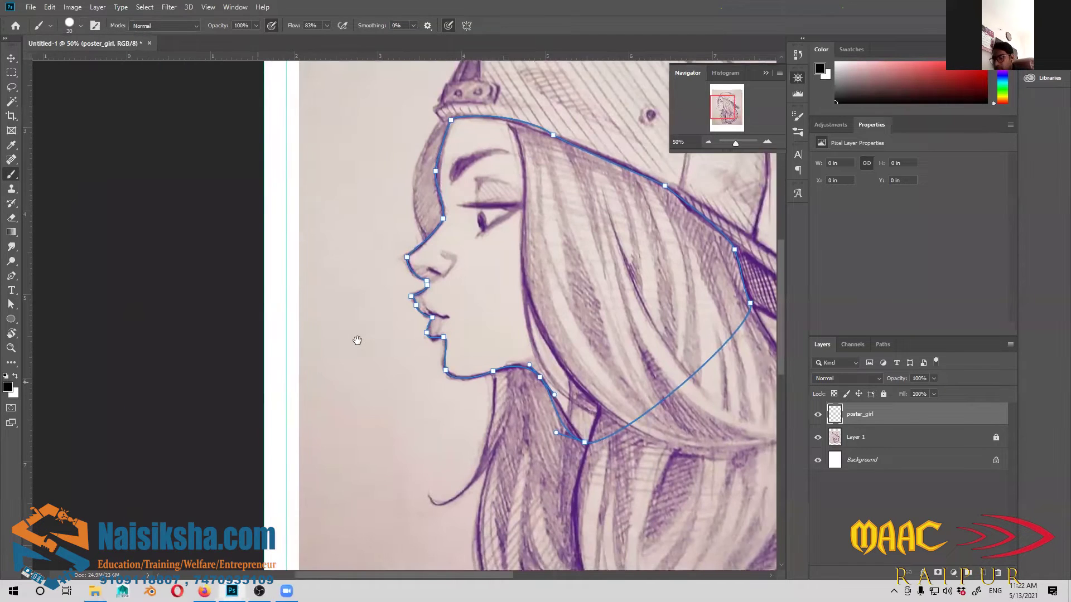
pyautogui.hscroll(4, 357, 340)
pyautogui.press('p')
pyautogui.scroll(1, 299, 312)
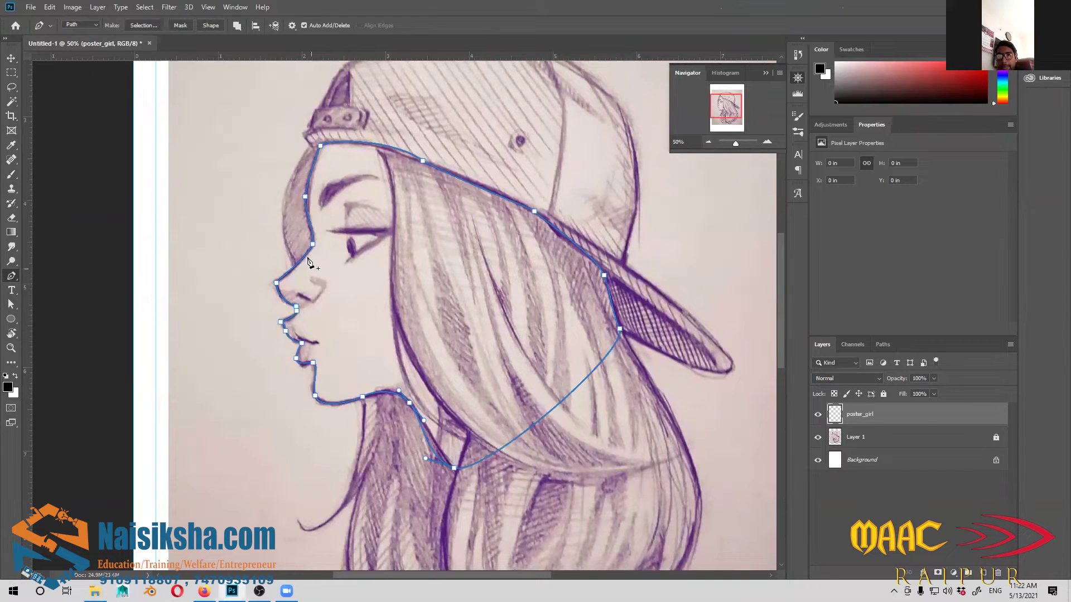
pyautogui.rightClick(331, 244)
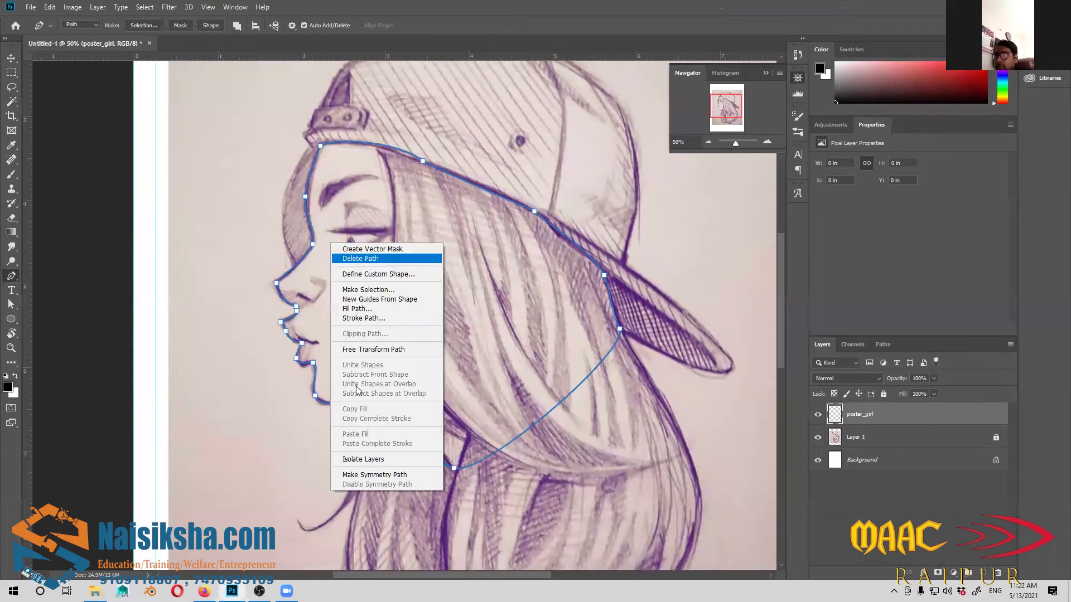
pyautogui.click(374, 322)
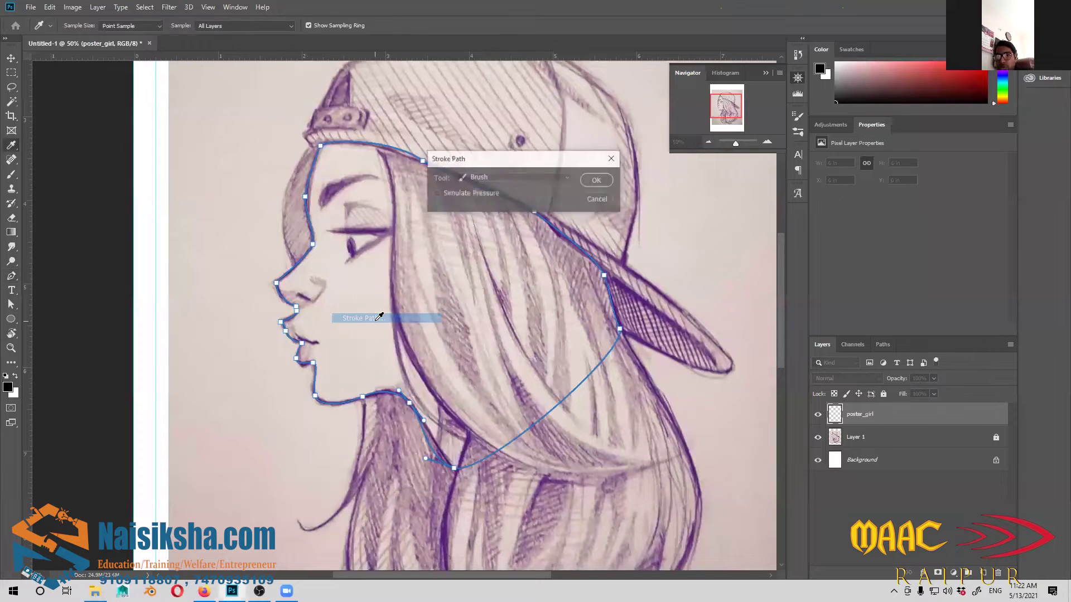
pyautogui.click(606, 185)
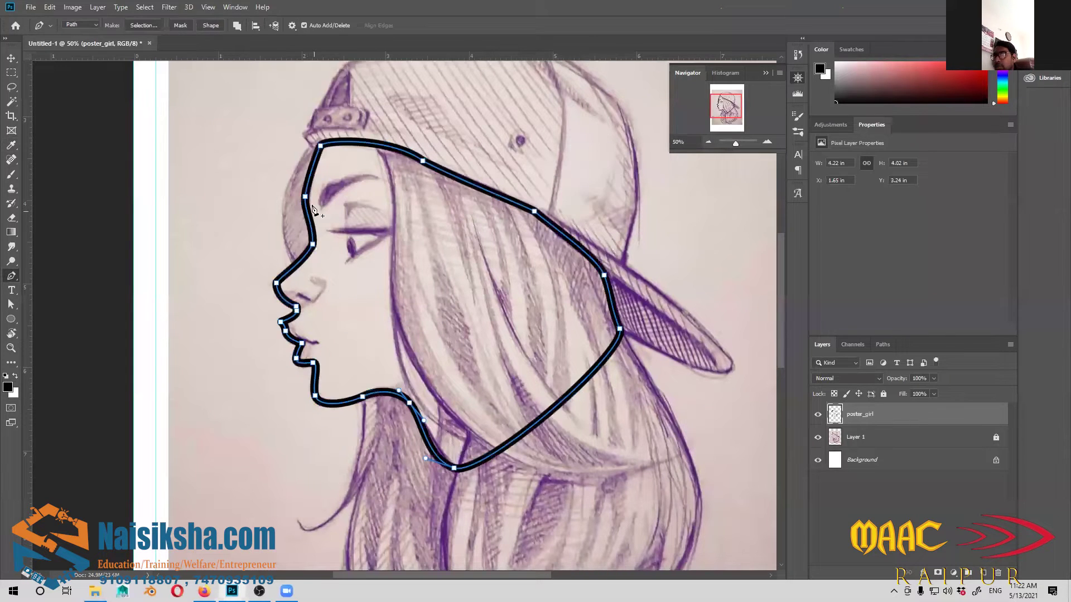
# Examine the edge of the black outline around the nose and lips up close and across the whole sketch
pyautogui.moveTo(386, 300); pyautogui.dragTo(477, 329)
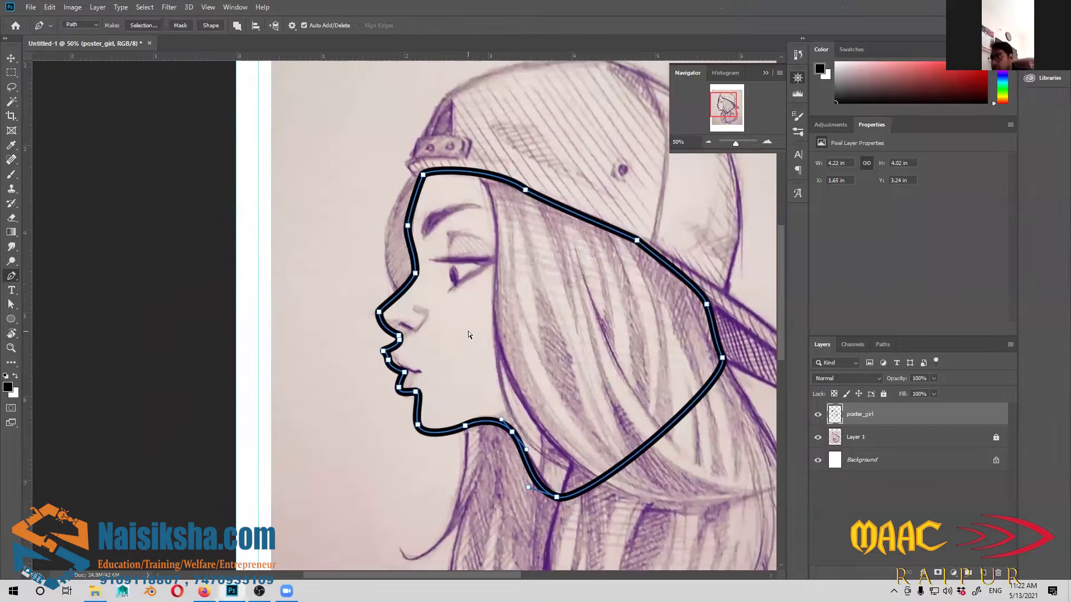
pyautogui.hotkey('ctrl', '+')
pyautogui.hotkey('ctrl', '+')
pyautogui.hotkey('ctrl', '+')
pyautogui.hotkey('ctrl', '+')
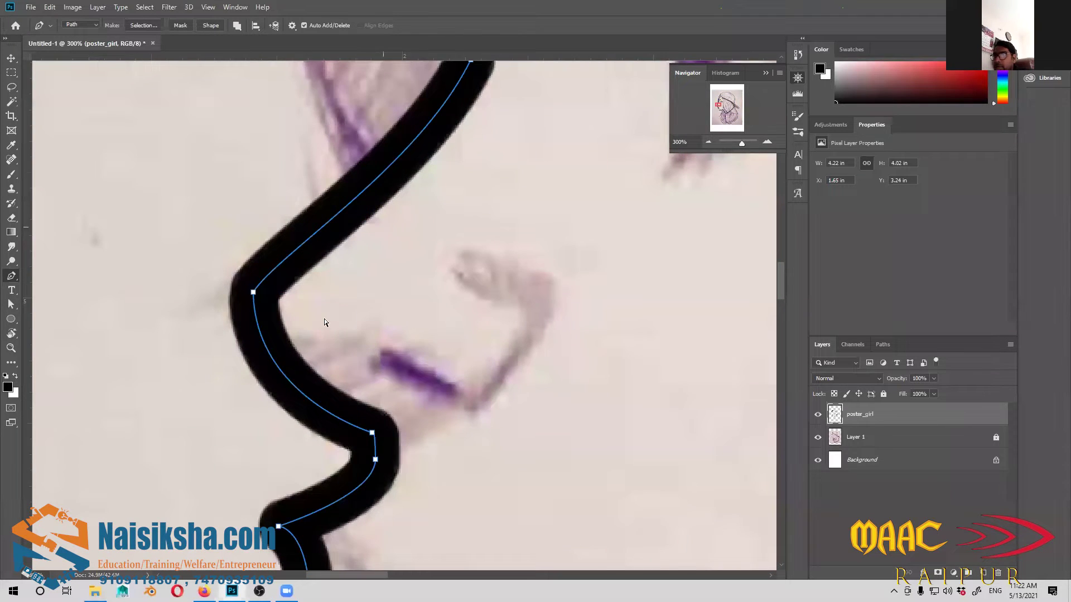
pyautogui.hotkey('ctrl', '-')
pyautogui.hotkey('ctrl', '-')
pyautogui.hotkey('ctrl', '-')
pyautogui.hotkey('ctrl', '-')
pyautogui.hotkey('ctrl', '-')
pyautogui.hotkey('ctrl', '-')
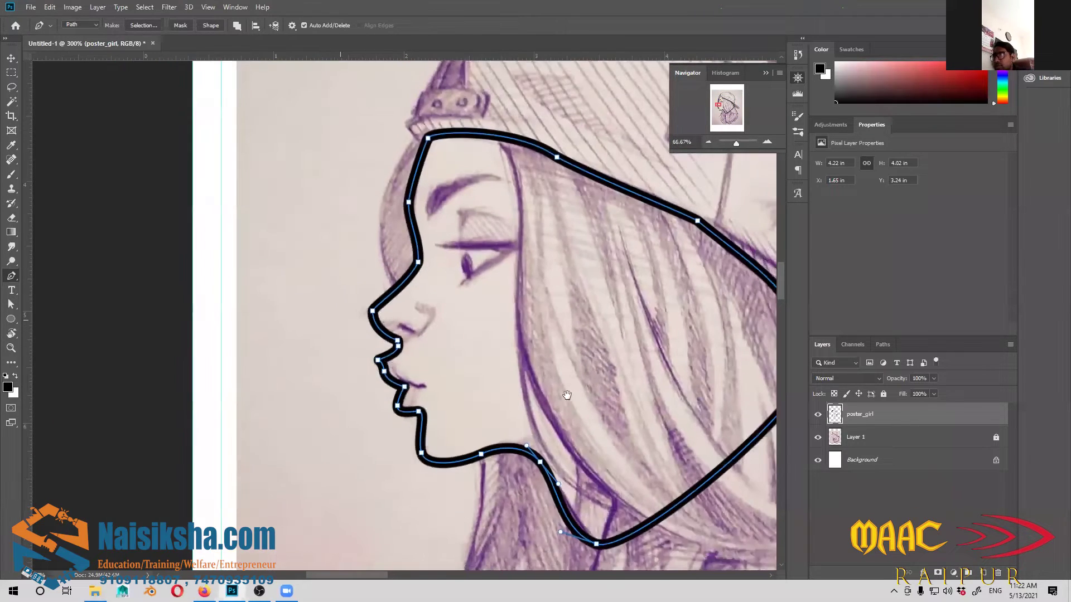
pyautogui.hotkey('ctrl', '-')
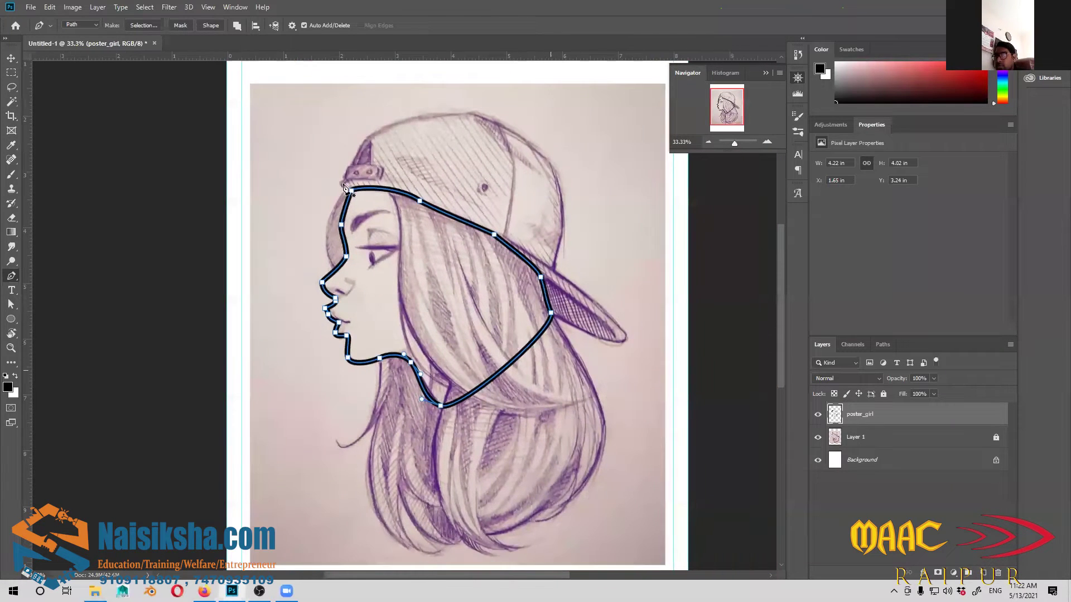
# Dismiss the face path and toggle the Layer 1 sketch off and back on to check the black outline alone
pyautogui.click(344, 187)
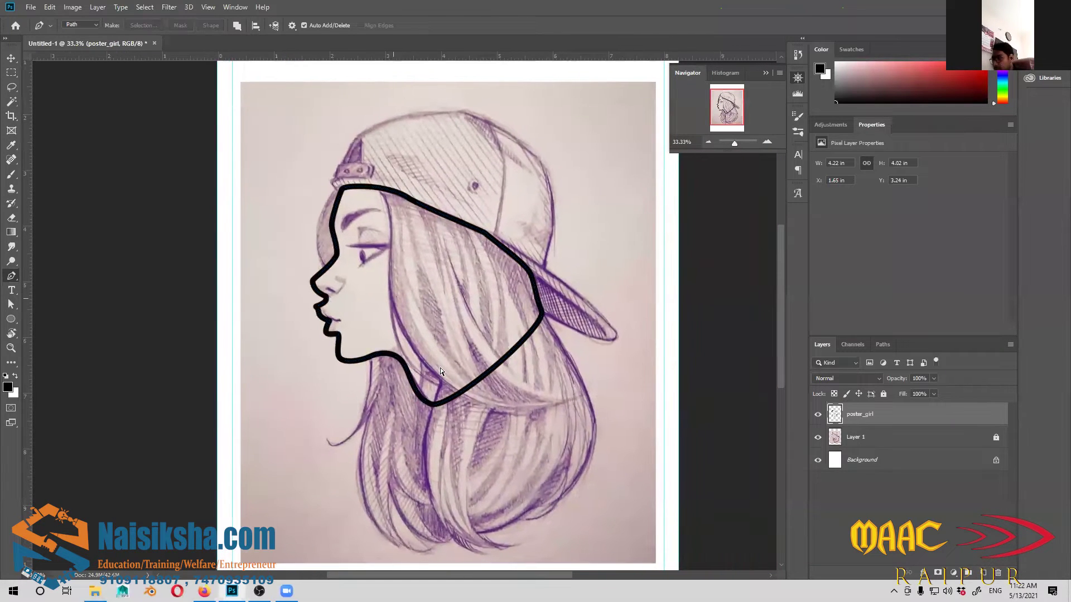
pyautogui.hotkey('ctrl', '+')
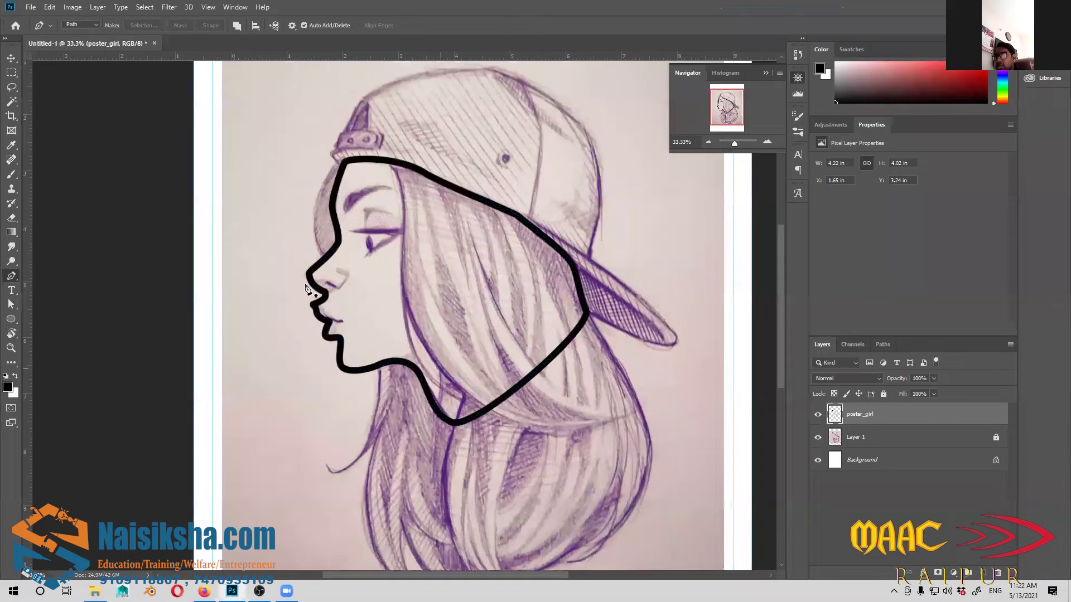
pyautogui.click(818, 440)
pyautogui.click(818, 441)
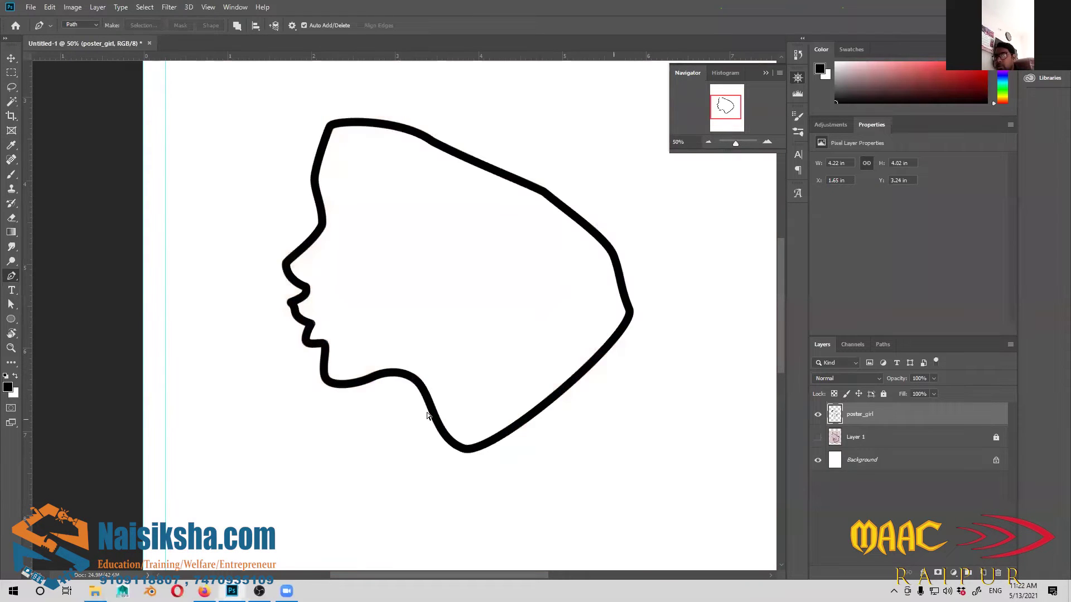
pyautogui.hotkey('ctrl', '+')
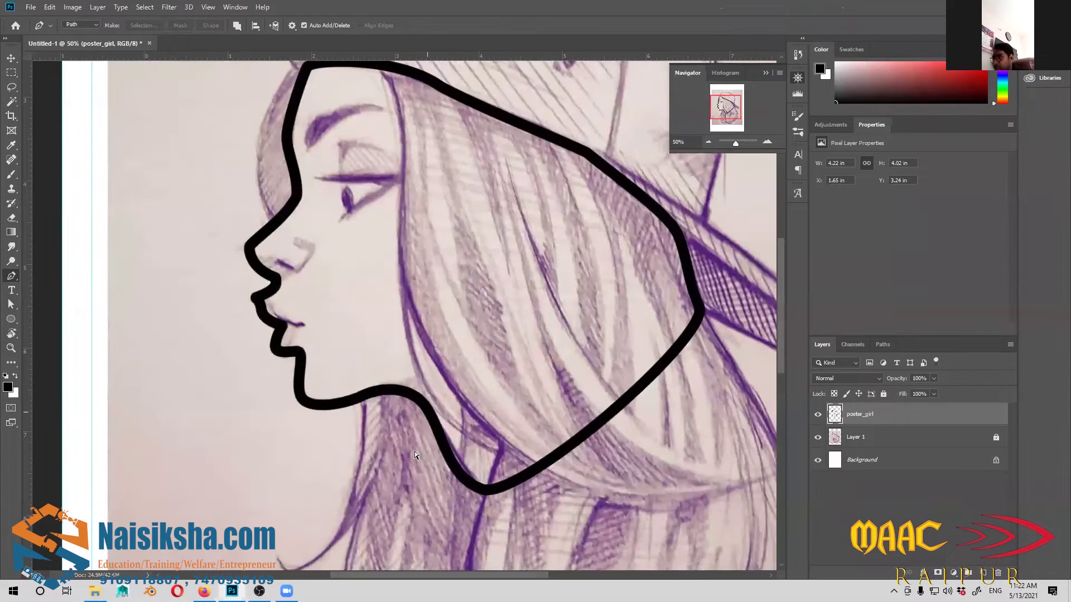
# Add a new empty layer above poster_girl for the eye line art
pyautogui.moveTo(326, 326); pyautogui.dragTo(349, 351)
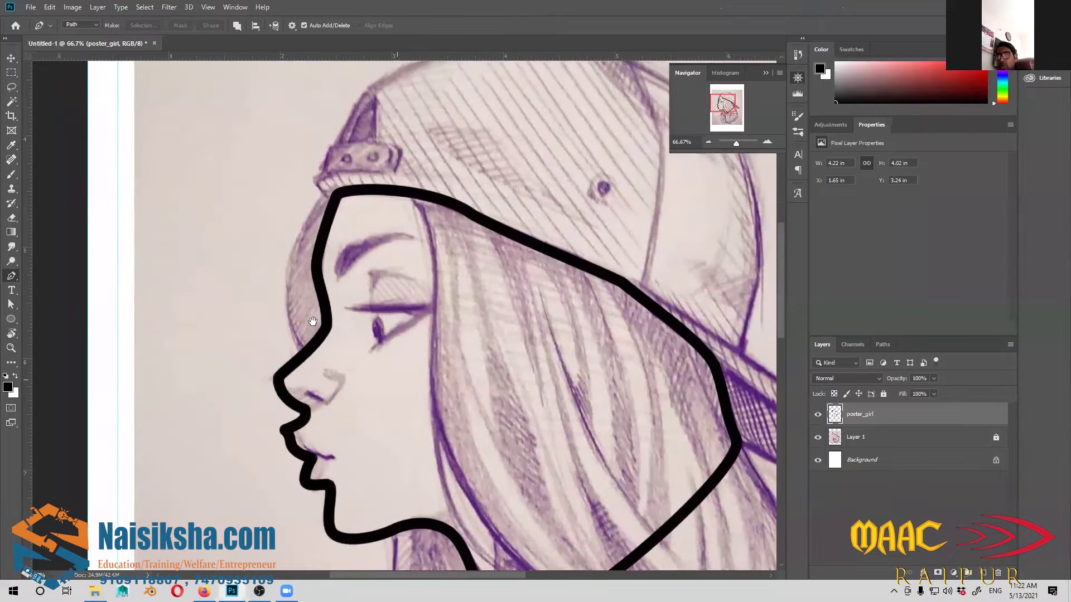
pyautogui.hotkey('ctrl', '+')
pyautogui.hotkey('ctrl', '+')
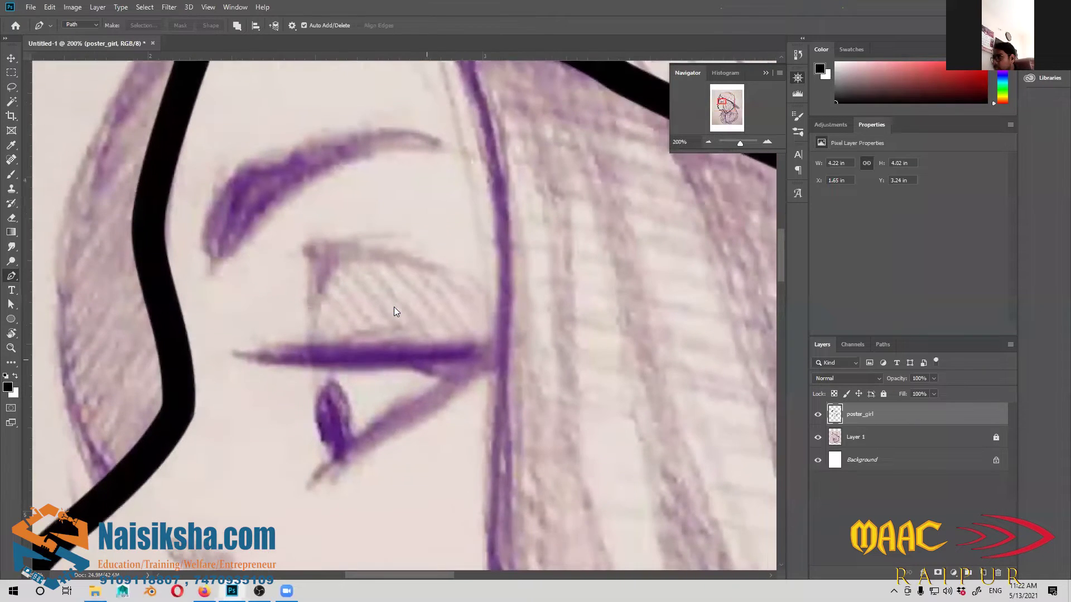
pyautogui.moveTo(395, 309); pyautogui.dragTo(428, 323)
pyautogui.click(984, 573)
# Trace the hatched upper eyelid with a closed four-point Pen path
pyautogui.moveTo(374, 268); pyautogui.dragTo(249, 210)
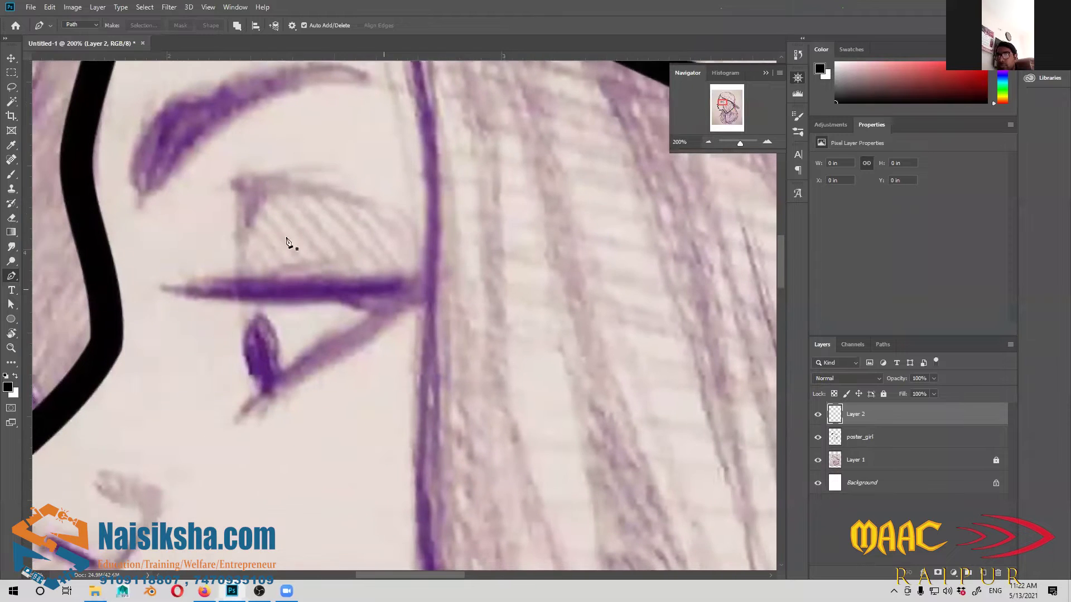
pyautogui.click(231, 283)
pyautogui.moveTo(250, 184); pyautogui.dragTo(263, 175)
pyautogui.moveTo(401, 221); pyautogui.dragTo(426, 235)
pyautogui.click(433, 288)
pyautogui.click(231, 283)
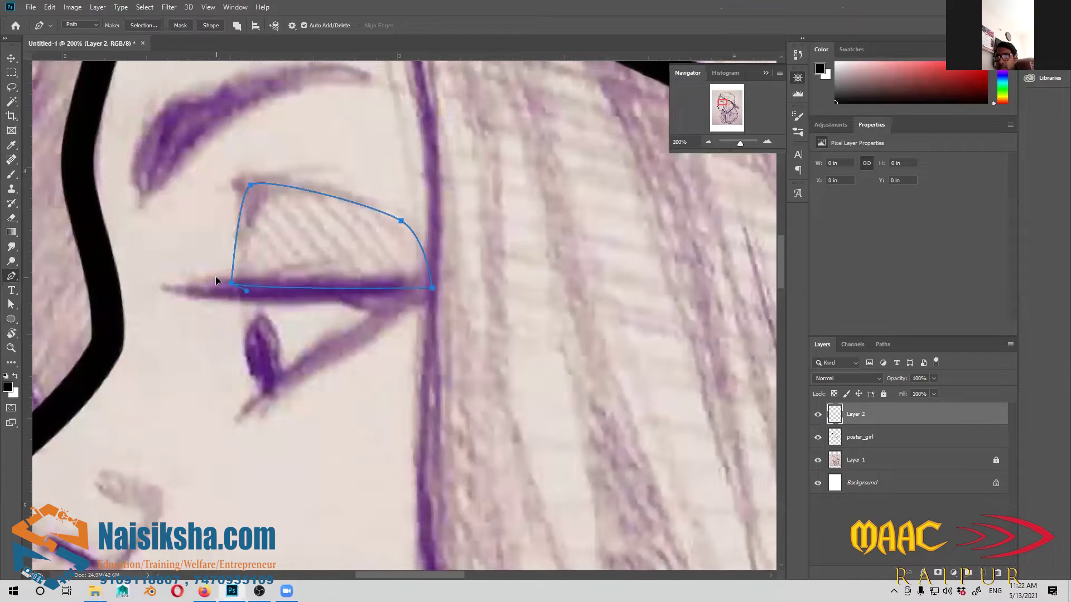
pyautogui.scroll(1, 466, 325)
pyautogui.hscroll(-2, 371, 335)
pyautogui.rightClick(372, 335)
pyautogui.click(319, 327)
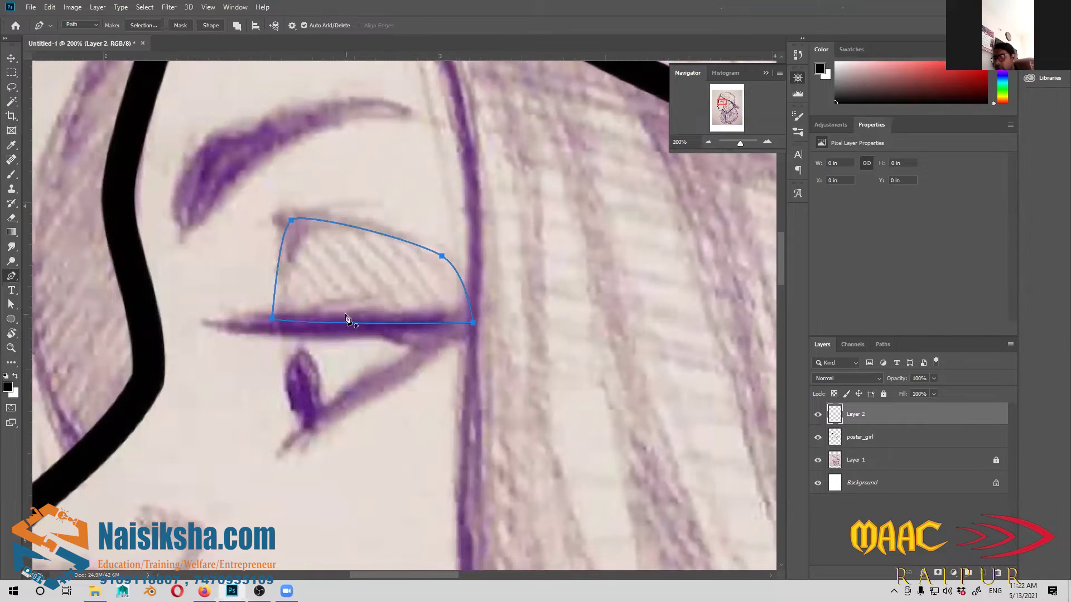
# Set the brush size to 15 px for the eyelid outline
pyautogui.press('b')
pyautogui.press('[')
pyautogui.press('[')
pyautogui.press('[')
pyautogui.press('[')
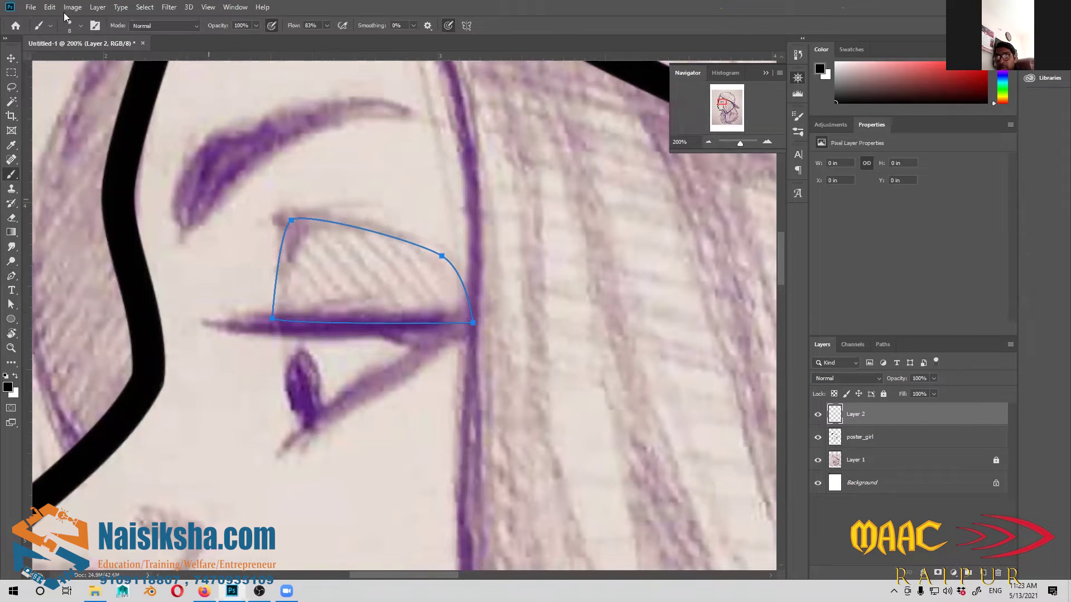
pyautogui.press(']')
pyautogui.press(']')
pyautogui.press(']')
pyautogui.moveTo(80, 41); pyautogui.dragTo(205, 131)
pyautogui.press('[')
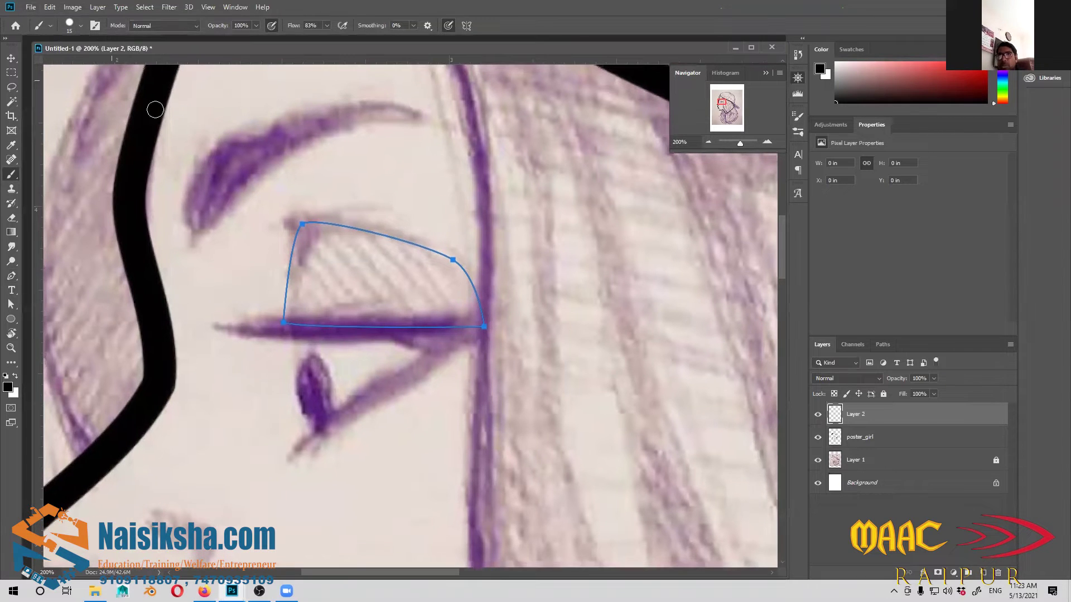
# Stroke the closed eyelid path with the 15 px black brush, leaving Simulate Pressure off, and dismiss the path
pyautogui.press('p')
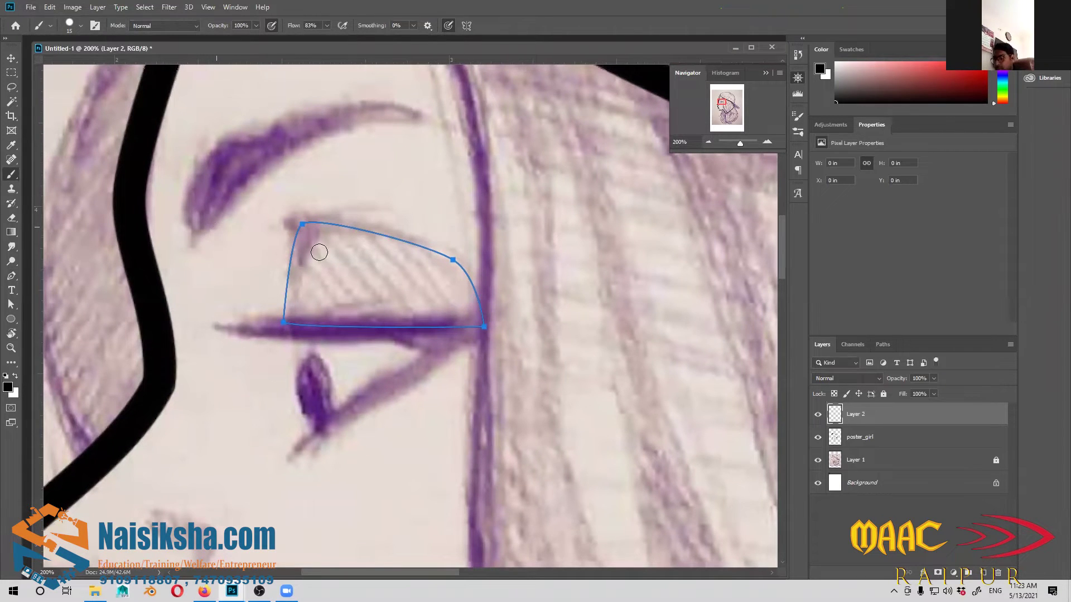
pyautogui.rightClick(374, 270)
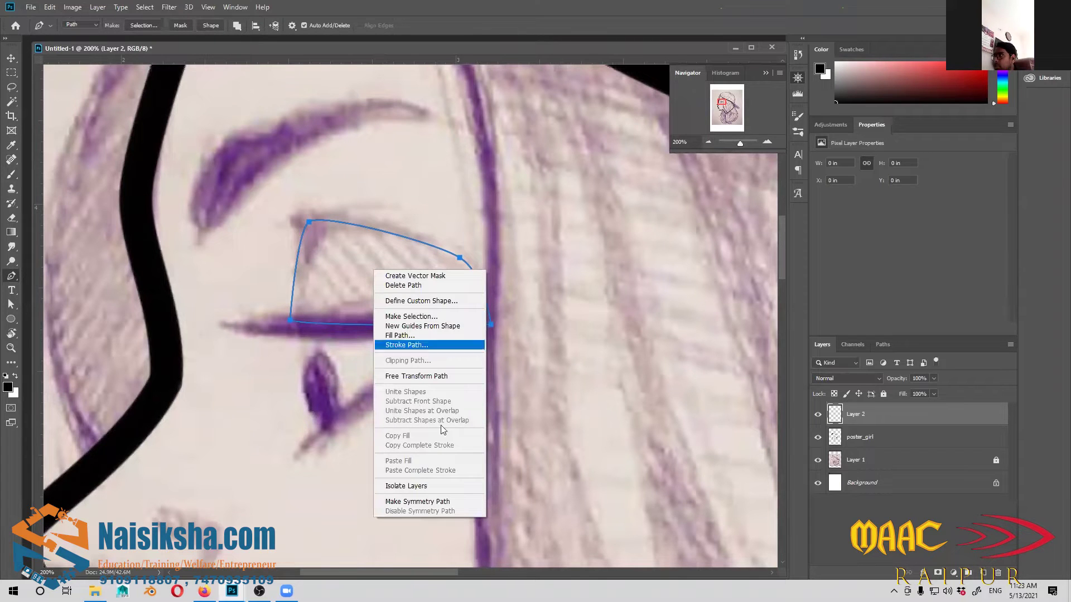
pyautogui.click(424, 342)
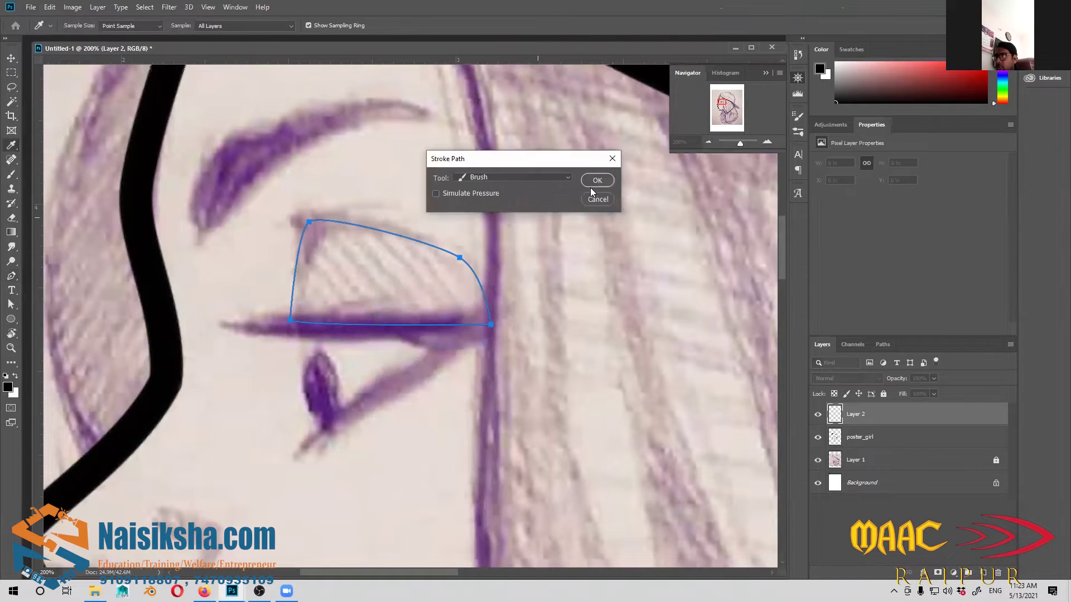
pyautogui.press('Return')
pyautogui.press('Escape')
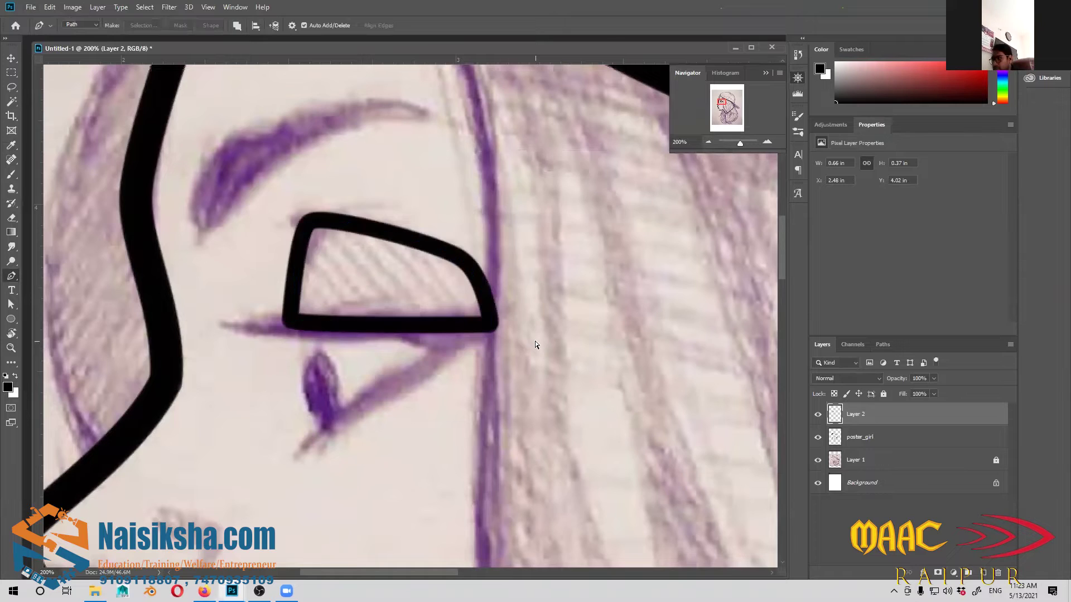
pyautogui.hotkey('ctrl', '-')
pyautogui.hotkey('ctrl', '-')
pyautogui.hotkey('ctrl', '-')
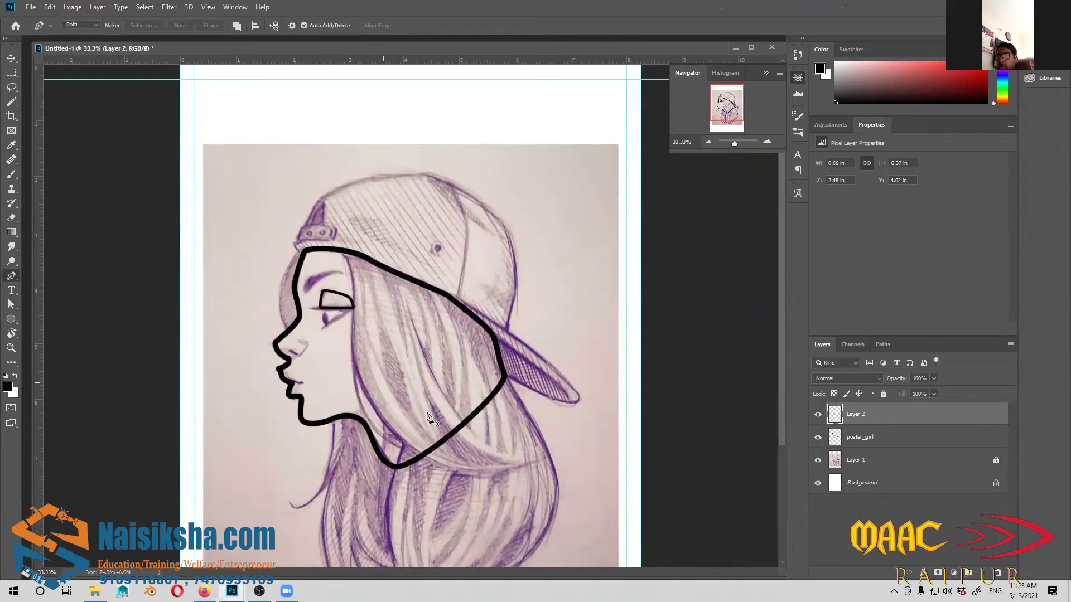
# Trace the nostril with an open Pen path, curving around the wing of the nose and back along its underside
pyautogui.scroll(3, 429, 420)
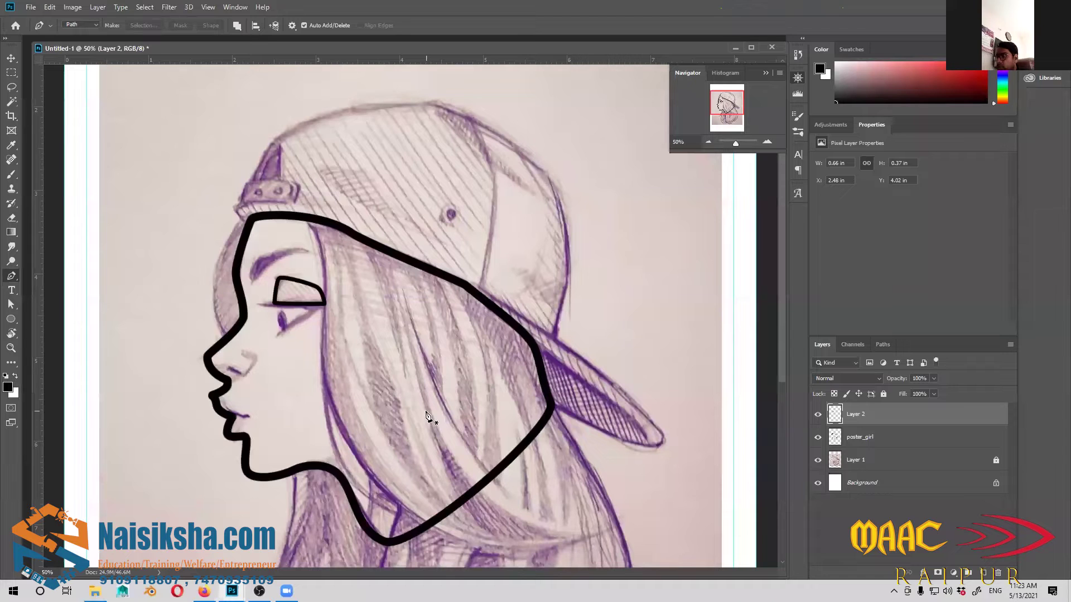
pyautogui.hotkey('ctrl', '+')
pyautogui.hotkey('ctrl', '+')
pyautogui.hotkey('ctrl', '+')
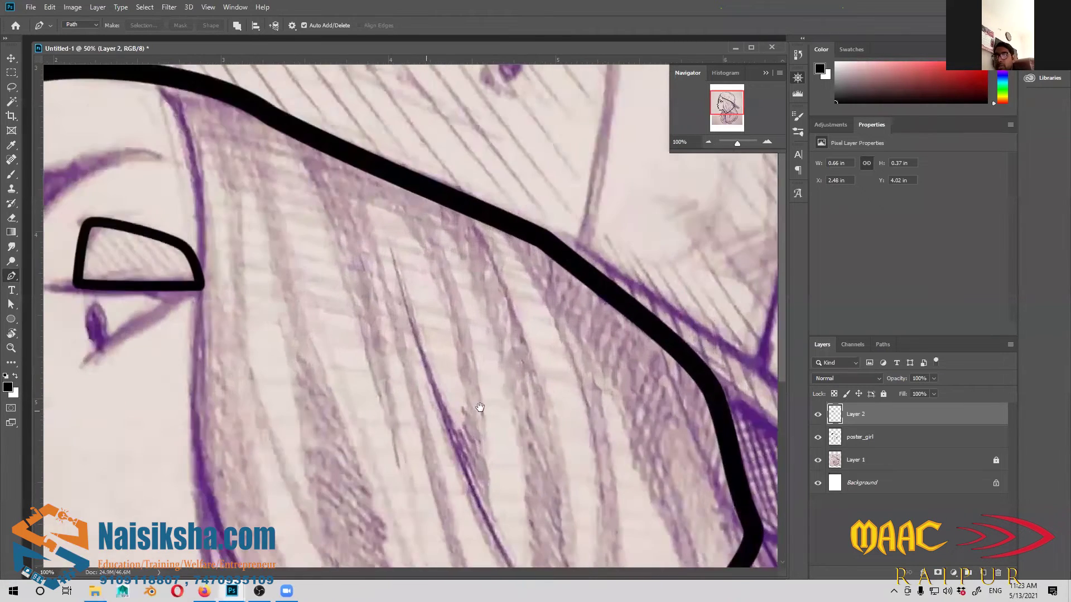
pyautogui.moveTo(265, 428); pyautogui.dragTo(583, 318)
pyautogui.moveTo(72, 452); pyautogui.dragTo(333, 275)
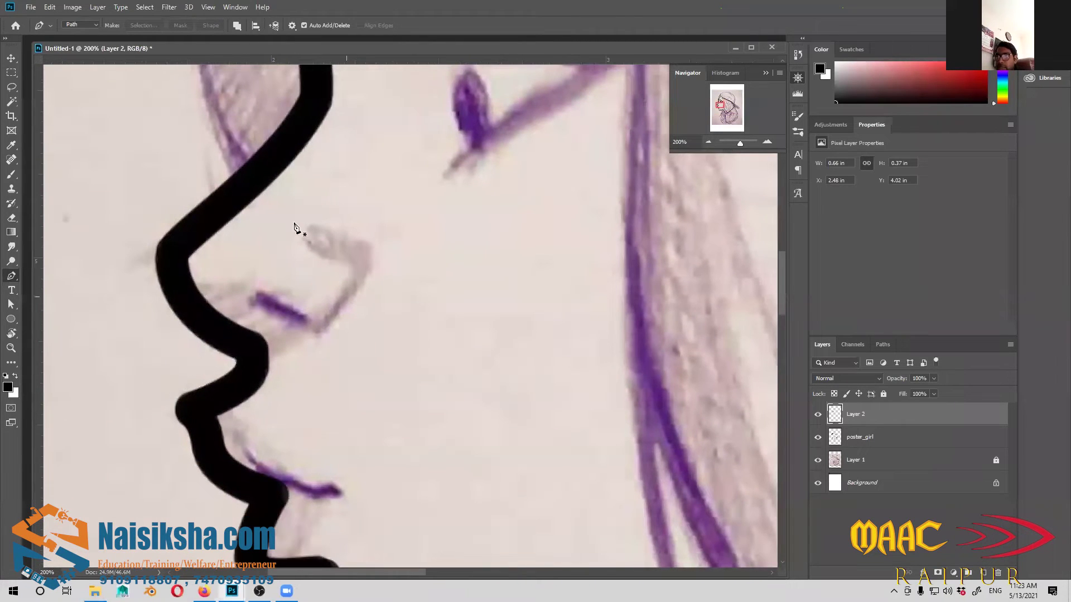
pyautogui.moveTo(436, 370); pyautogui.dragTo(449, 402)
pyautogui.click(324, 260)
pyautogui.moveTo(377, 312); pyautogui.dragTo(354, 348)
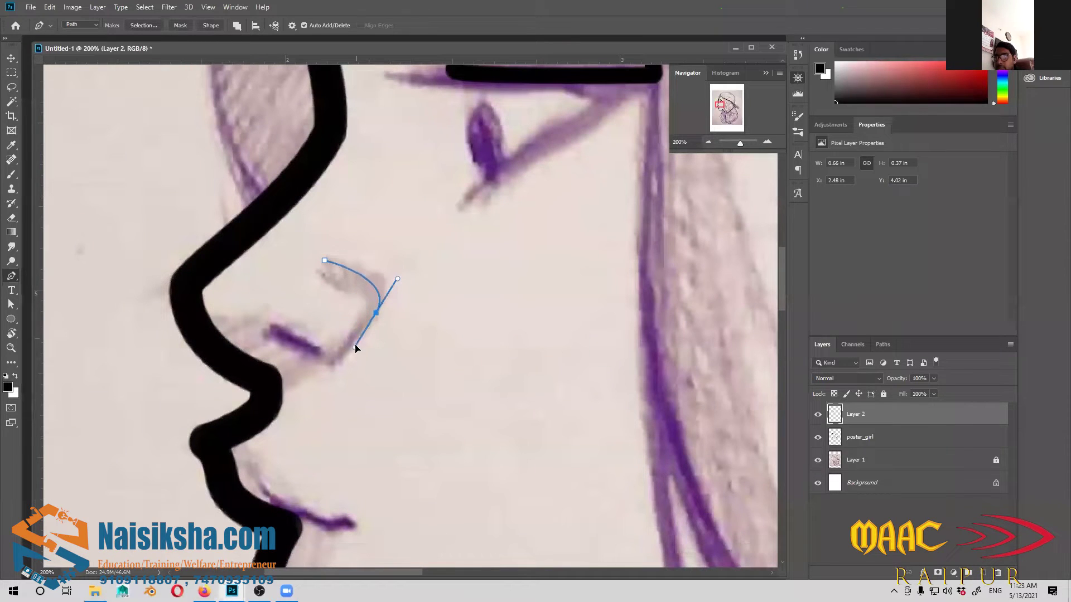
pyautogui.click(324, 363)
pyautogui.moveTo(271, 325); pyautogui.dragTo(262, 332)
# Try stroking the nostril path with the 15 px black brush and undo the stroke
pyautogui.rightClick(334, 347)
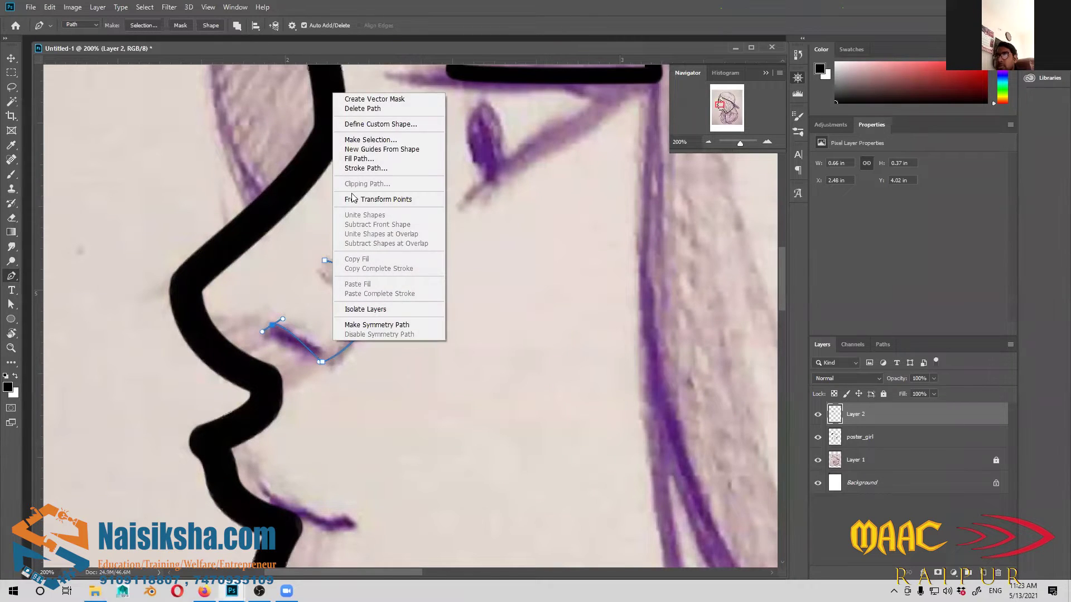
pyautogui.click(369, 168)
pyautogui.click(596, 179)
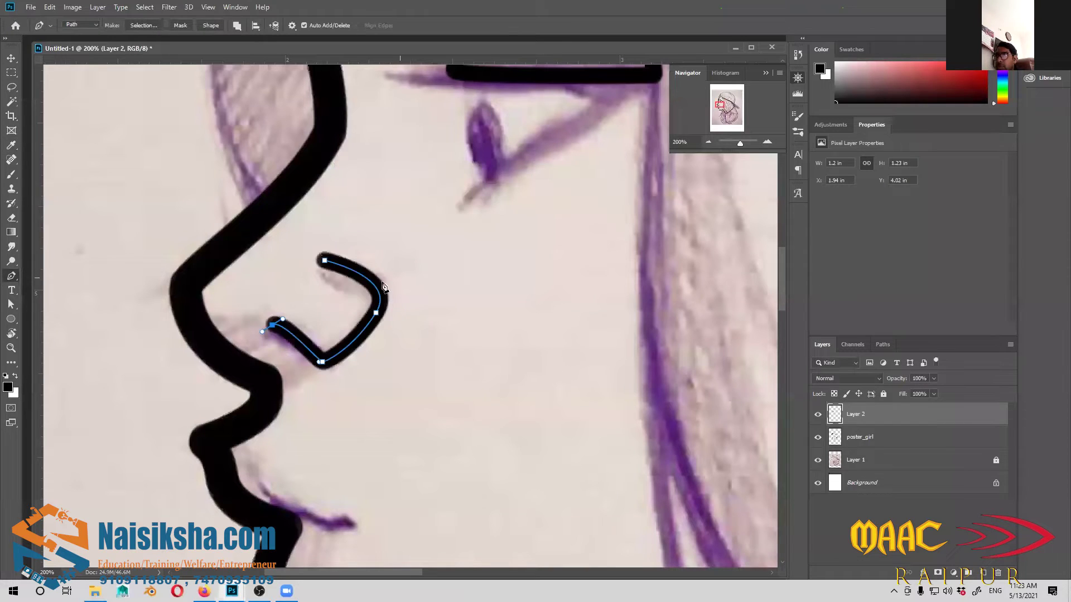
pyautogui.hotkey('ctrl', 'z')
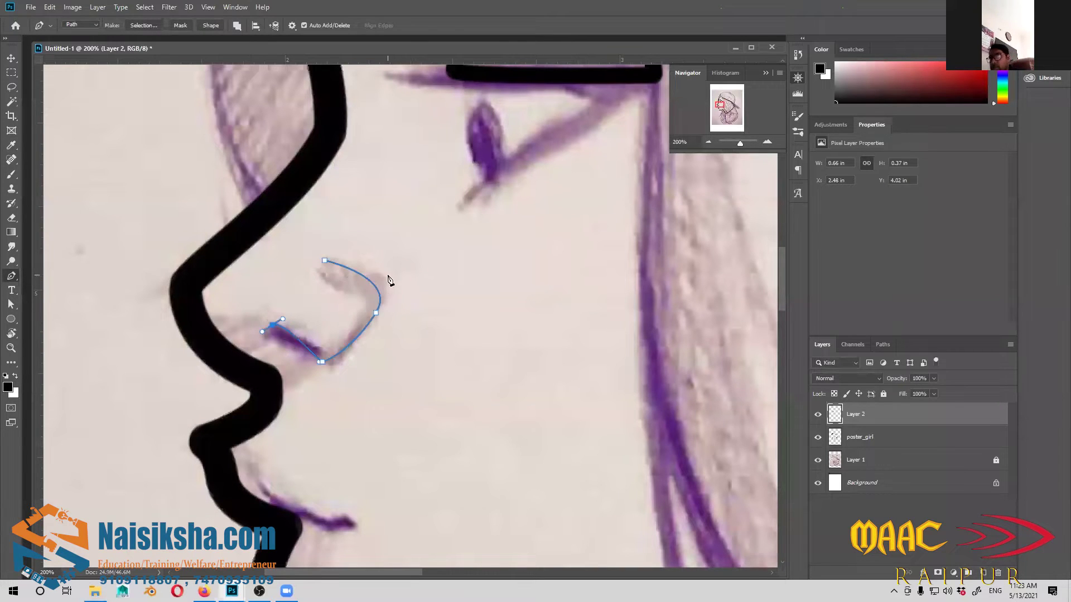
# Reduce the brush to 7 px, stroke the nostril path with it and dismiss the path
pyautogui.press('b')
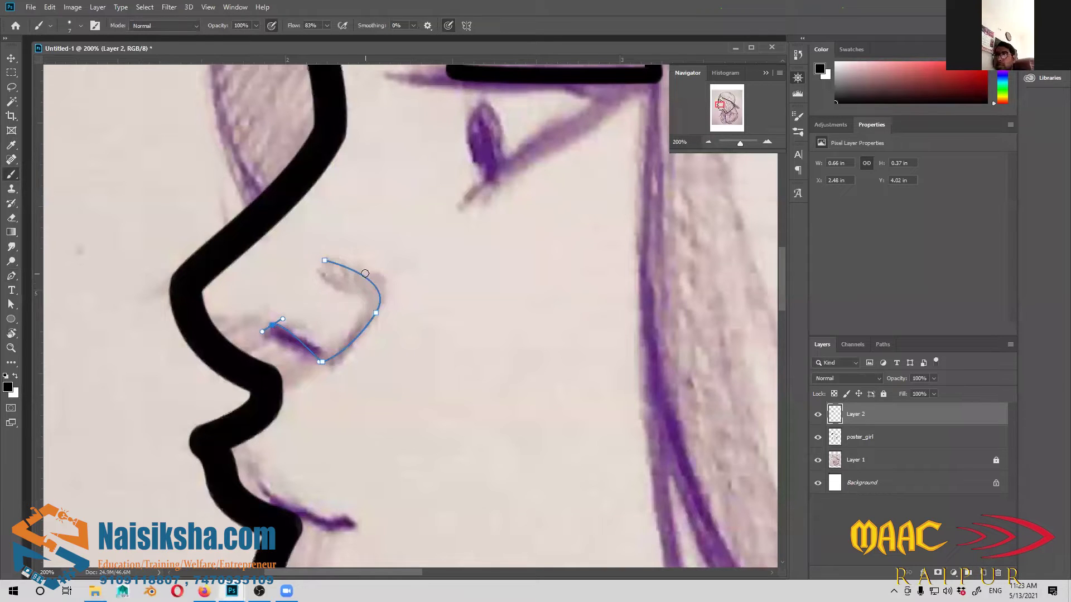
pyautogui.press('p')
pyautogui.rightClick(368, 289)
pyautogui.click(426, 362)
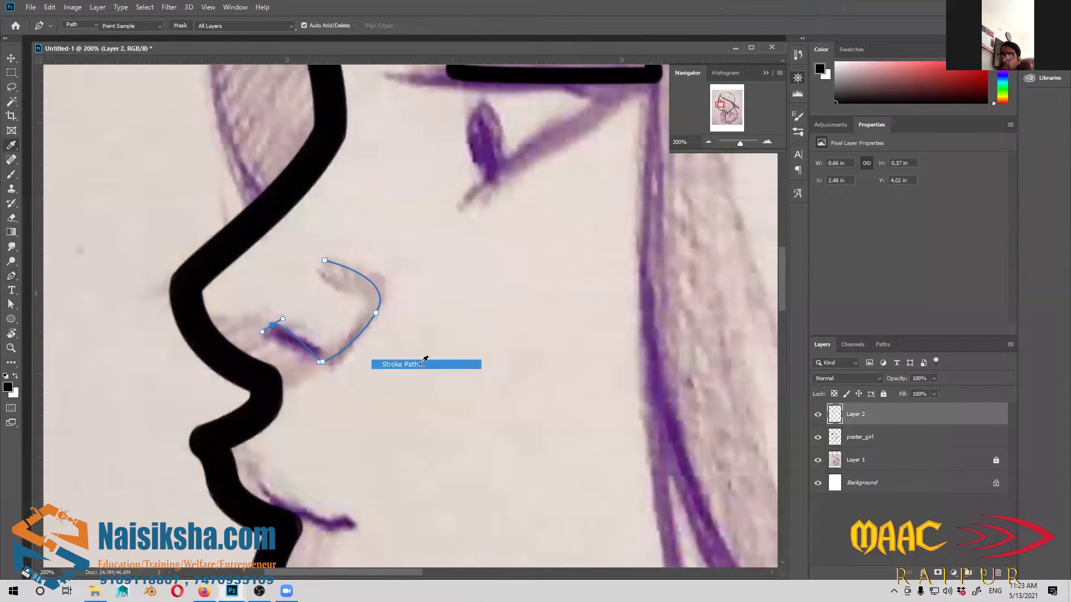
pyautogui.click(597, 179)
pyautogui.press('Return')
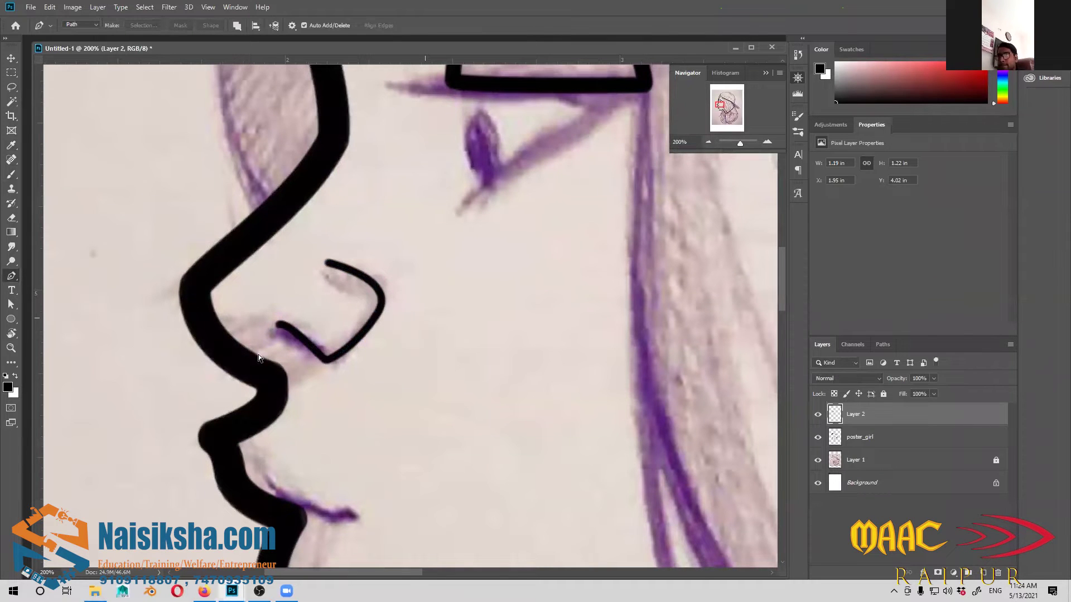
# Toggle the Layer 1 sketch off and back on to check the eyelid and nostril lines alone
pyautogui.hotkey('ctrl', '-')
pyautogui.hotkey('ctrl', '-')
pyautogui.click(818, 459)
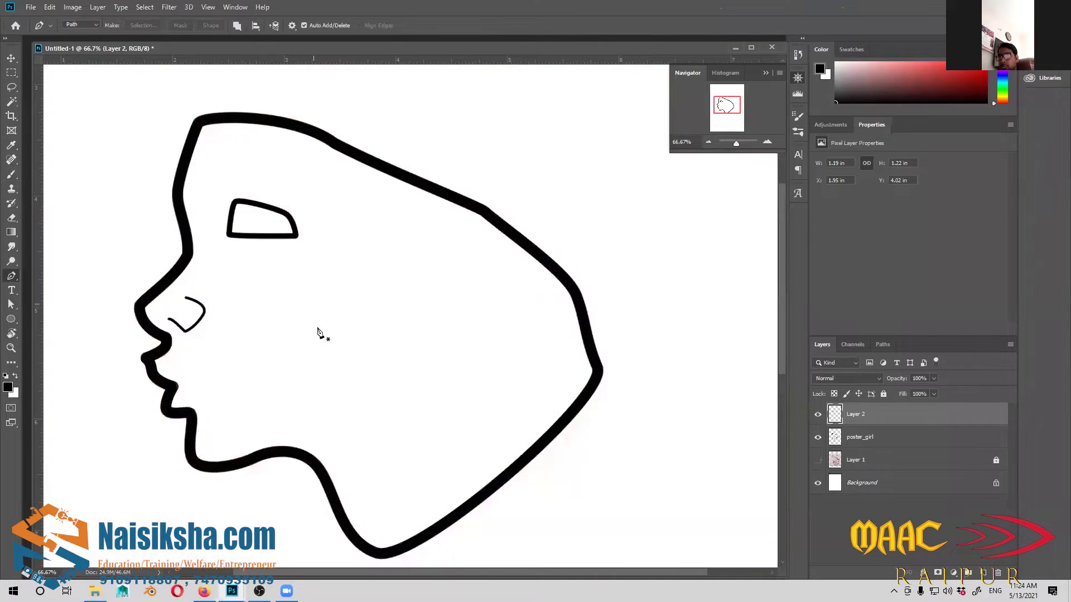
pyautogui.hotkey('ctrl', '-')
pyautogui.hotkey('ctrl', '+')
pyautogui.hotkey('ctrl', '+')
pyautogui.hotkey('ctrl', '+')
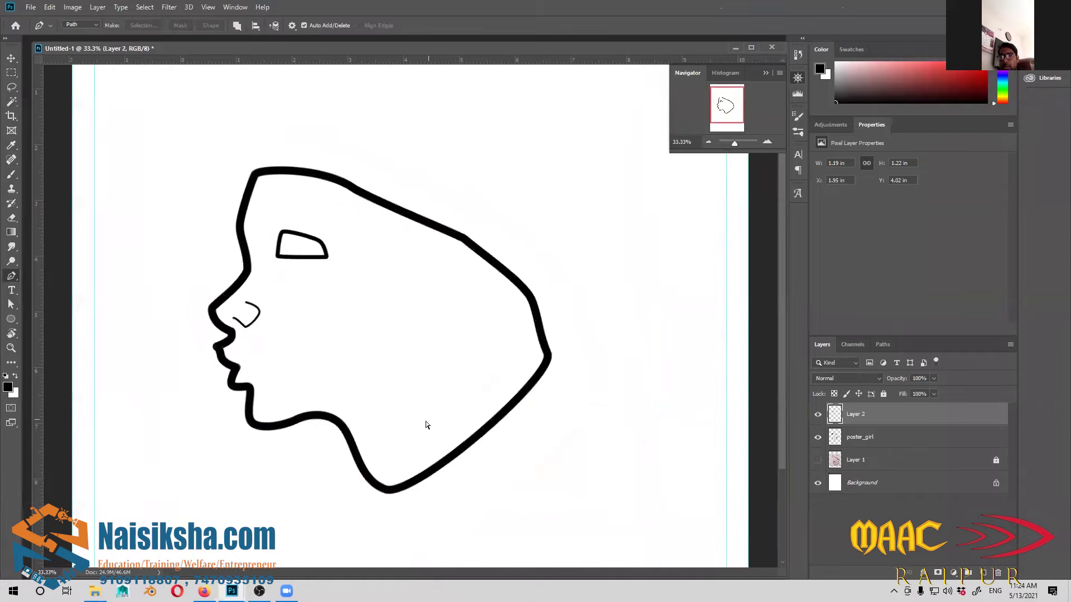
pyautogui.click(817, 461)
# Trace the upper lash line and the slanted lower edge of the eye with one open Pen path
pyautogui.moveTo(445, 335); pyautogui.dragTo(406, 329)
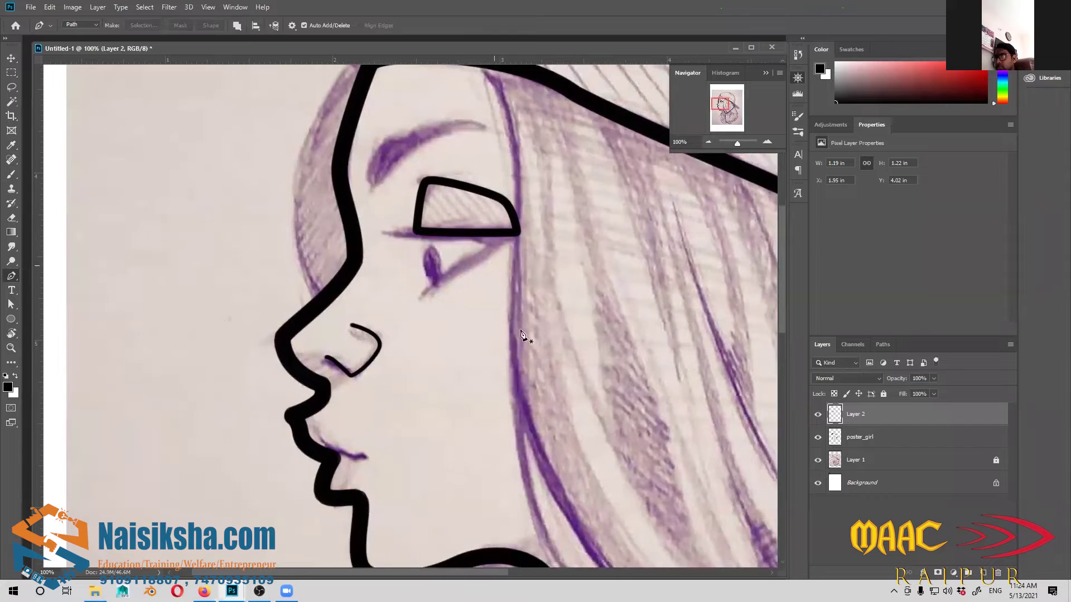
pyautogui.click(385, 232)
pyautogui.moveTo(467, 235); pyautogui.dragTo(485, 243)
pyautogui.click(504, 240)
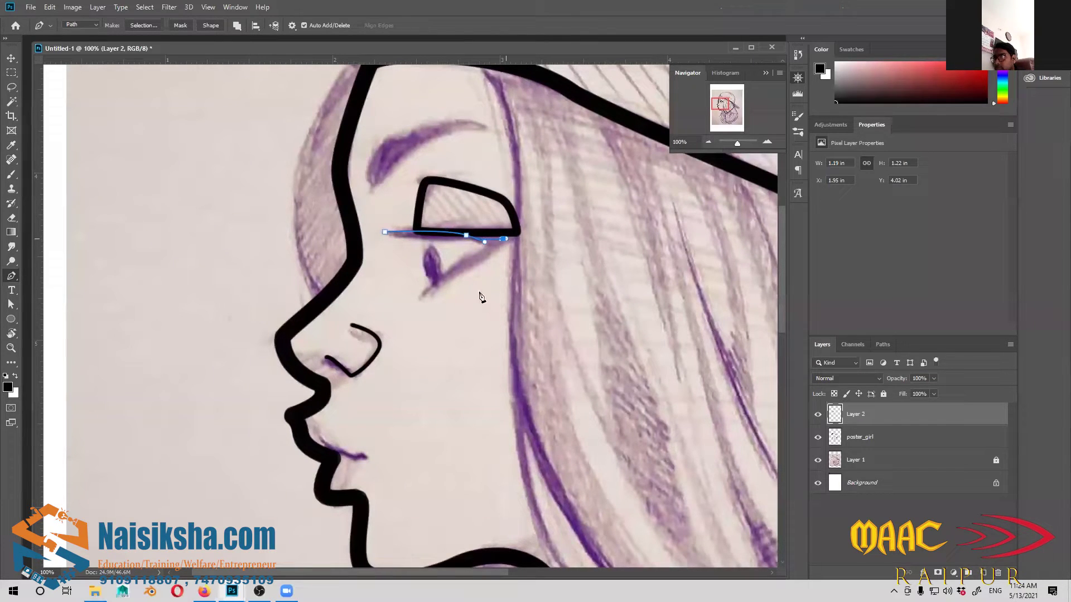
pyautogui.moveTo(419, 300); pyautogui.dragTo(407, 329)
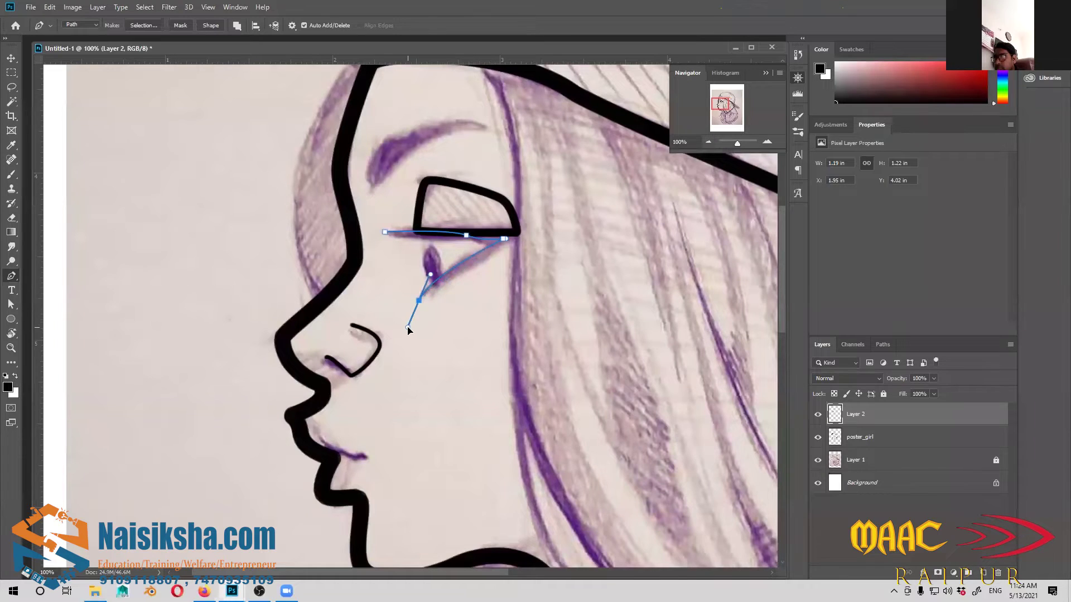
# Stroke the lash line and lower eye path with the 7 px black brush and dismiss the path
pyautogui.rightClick(468, 272)
pyautogui.click(505, 344)
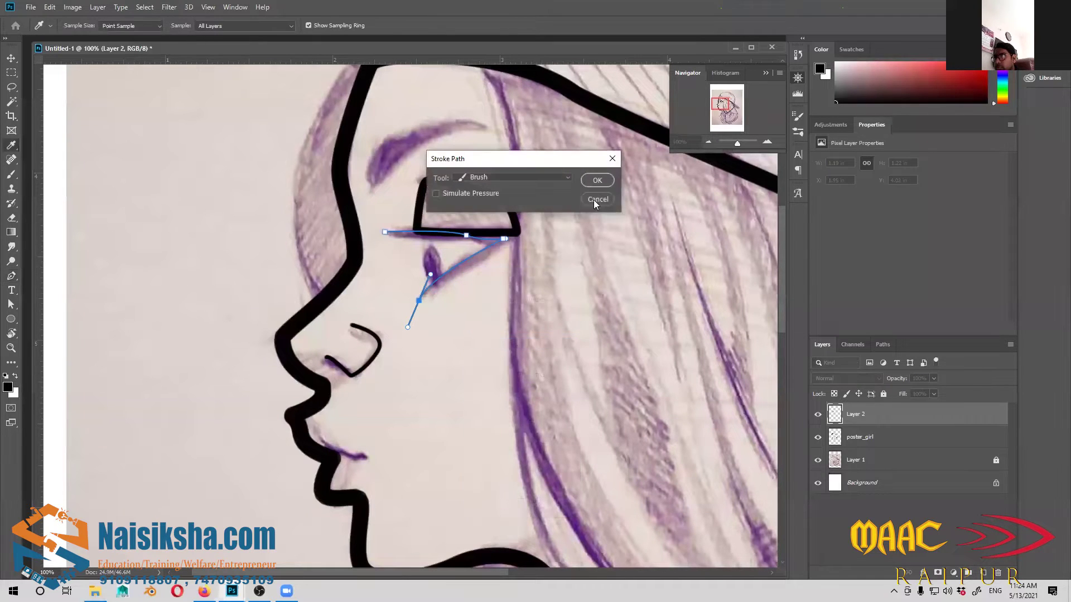
pyautogui.click(597, 180)
pyautogui.press('Return')
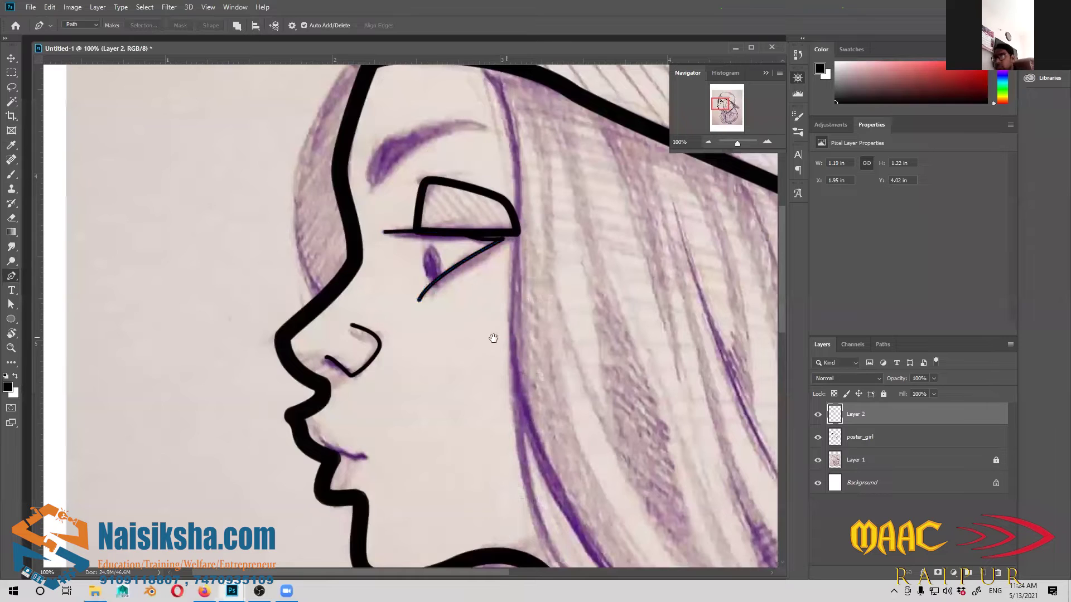
# Trace the front curve of the eyeball from the lash line down to the lower eye line with the Pen tool
pyautogui.moveTo(493, 338); pyautogui.dragTo(435, 358)
pyautogui.hotkey('ctrl', '+')
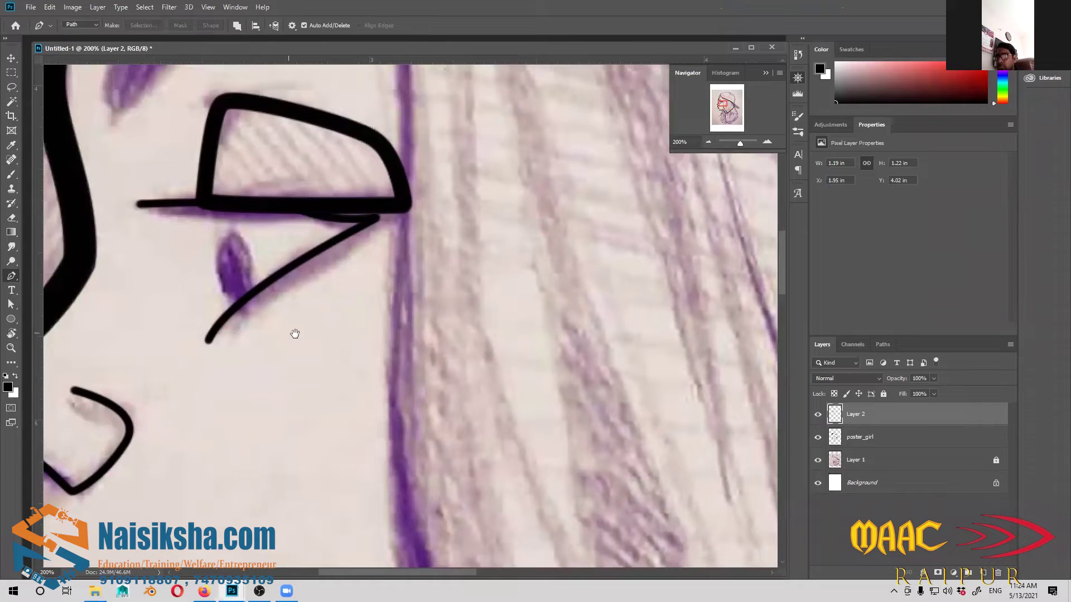
pyautogui.moveTo(295, 333); pyautogui.dragTo(411, 362)
pyautogui.click(345, 243)
pyautogui.moveTo(346, 335); pyautogui.dragTo(367, 371)
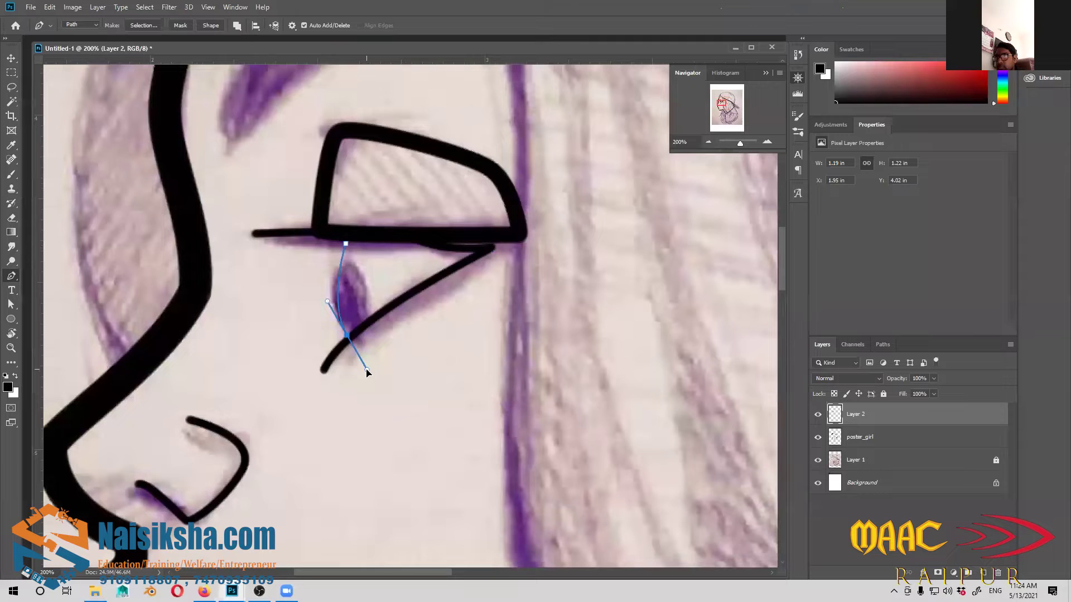
# Stroke the eyeball curve with the 7 px black brush and dismiss the path
pyautogui.rightClick(402, 288)
pyautogui.click(431, 358)
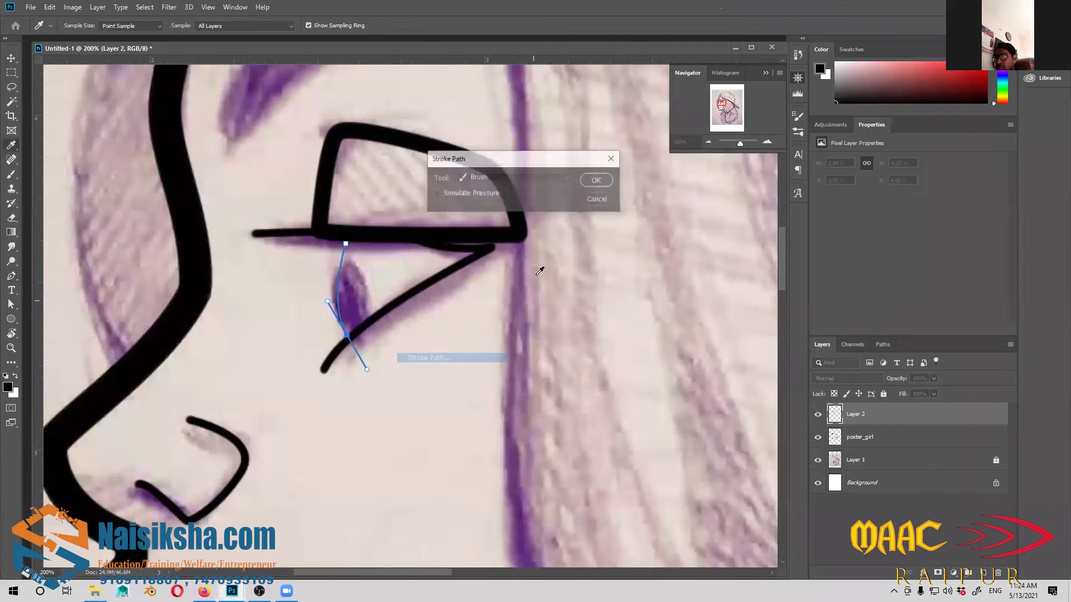
pyautogui.press('Return')
pyautogui.press('Return')
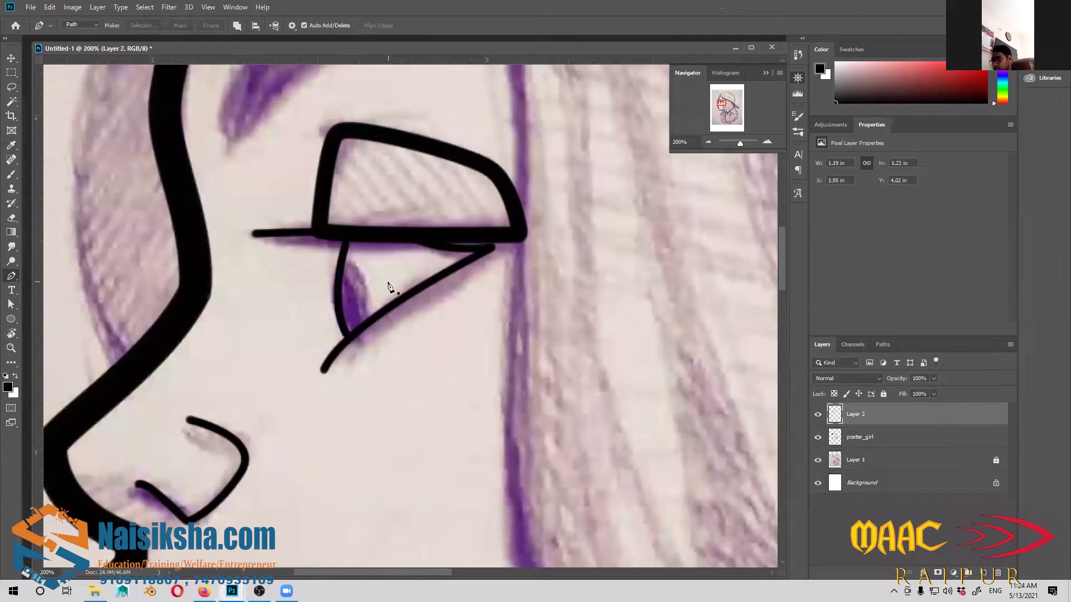
# Hide the Layer 1 sketch and examine the eye and nose line art up close
pyautogui.hotkey('ctrl', '-')
pyautogui.hotkey('ctrl', '-')
pyautogui.hotkey('ctrl', '-')
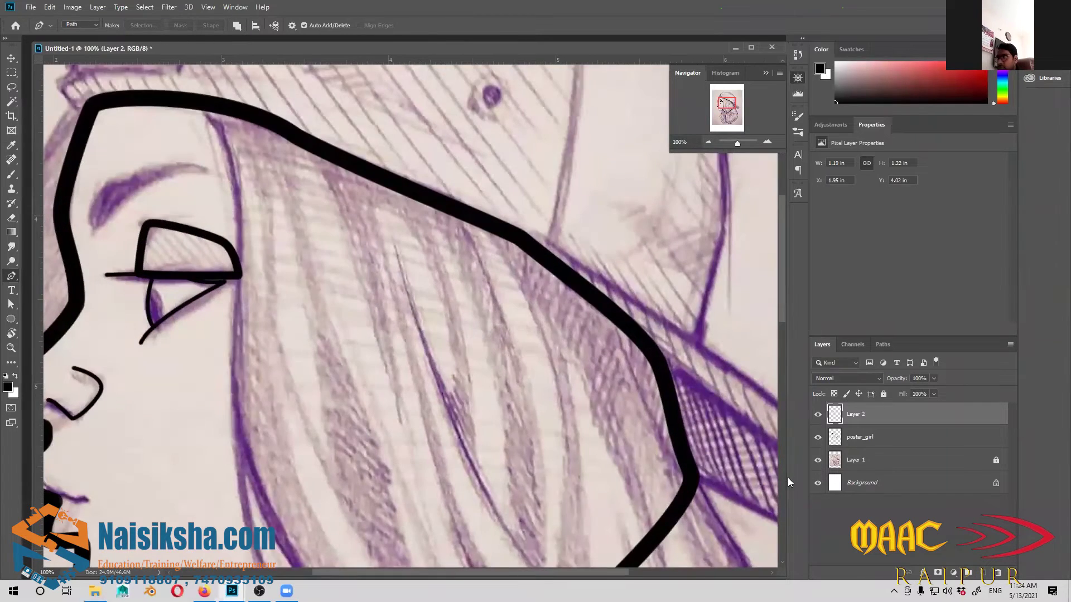
pyautogui.click(818, 460)
pyautogui.hotkey('ctrl', '-')
pyautogui.hotkey('ctrl', '+')
pyautogui.hotkey('ctrl', '+')
pyautogui.hotkey('ctrl', '+')
pyautogui.hotkey('ctrl', '+')
pyautogui.moveTo(113, 336)
pyautogui.mouseDown()
pyautogui.moveTo(398, 386)
pyautogui.moveTo(374, 292)
pyautogui.mouseUp()
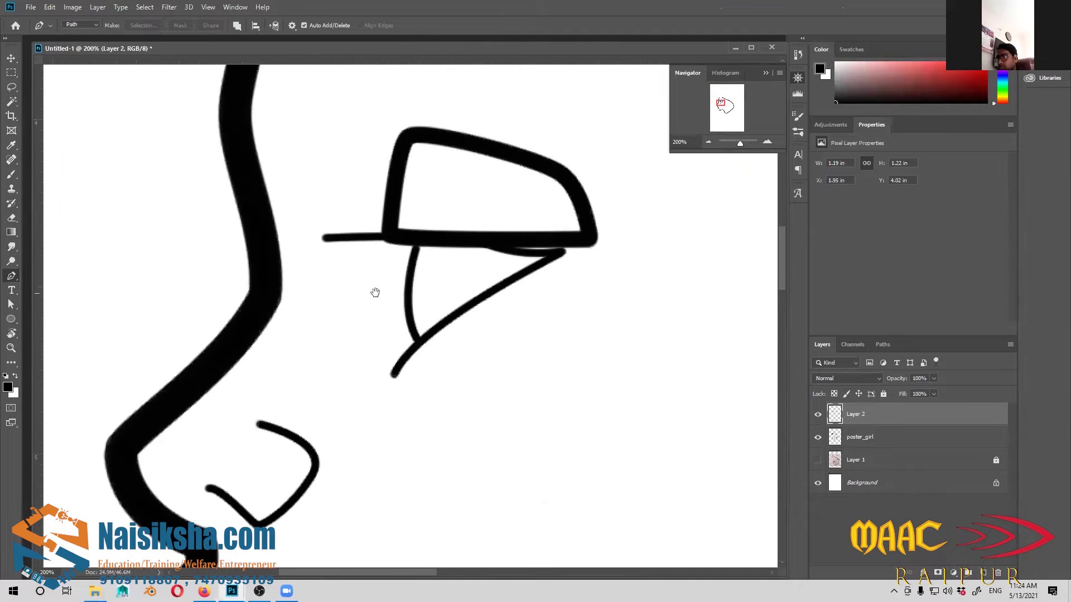
# Show the Layer 1 sketch again beneath the eye line art
pyautogui.click(817, 459)
pyautogui.moveTo(492, 404); pyautogui.dragTo(449, 375)
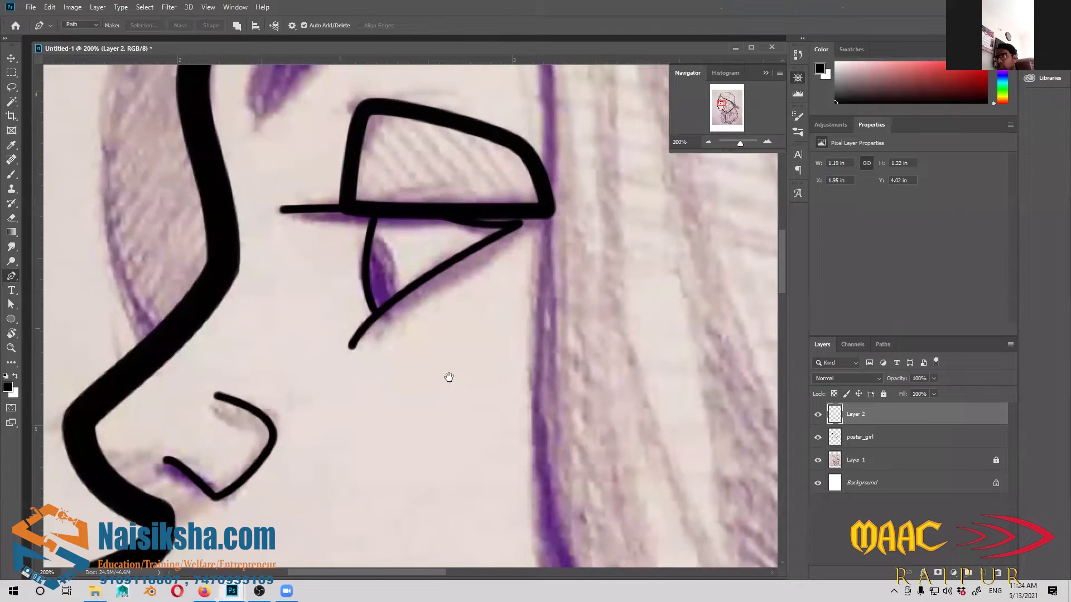
pyautogui.moveTo(399, 339); pyautogui.dragTo(398, 356)
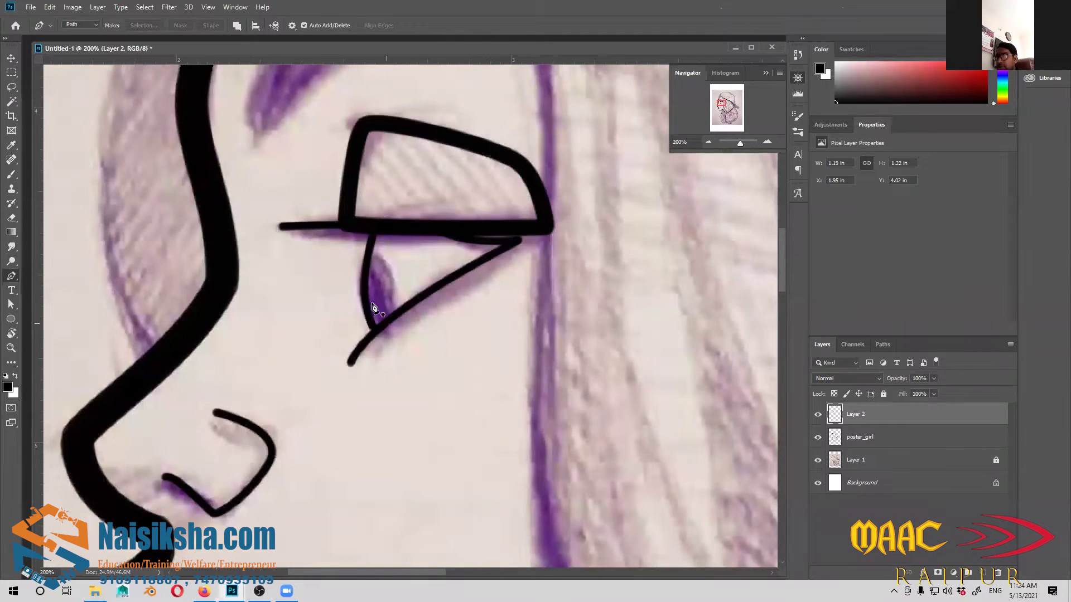
pyautogui.click(366, 254)
pyautogui.moveTo(389, 273); pyautogui.dragTo(381, 325)
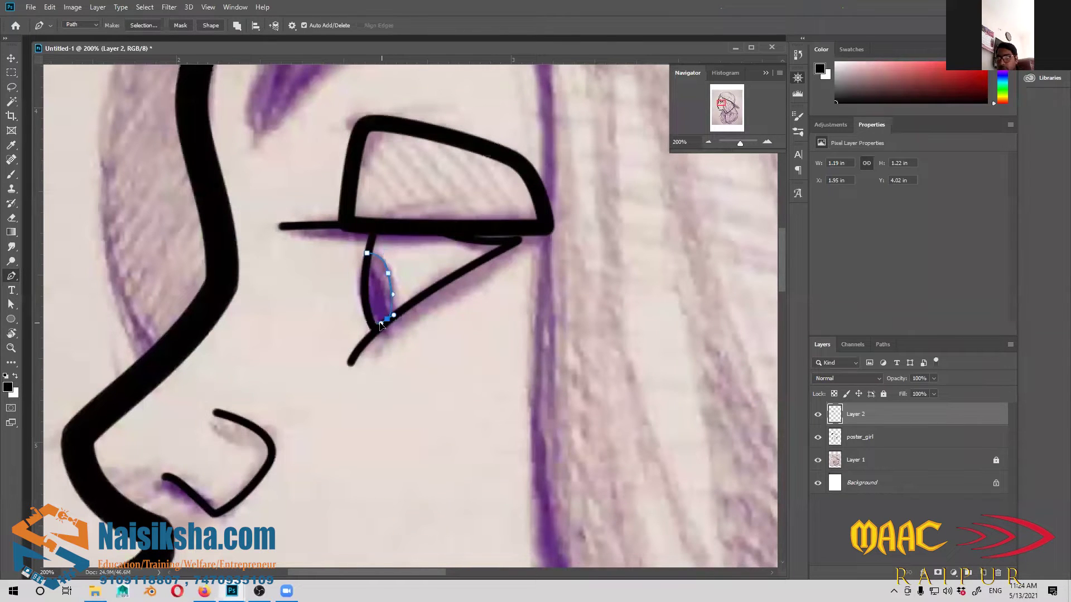
pyautogui.rightClick(385, 342)
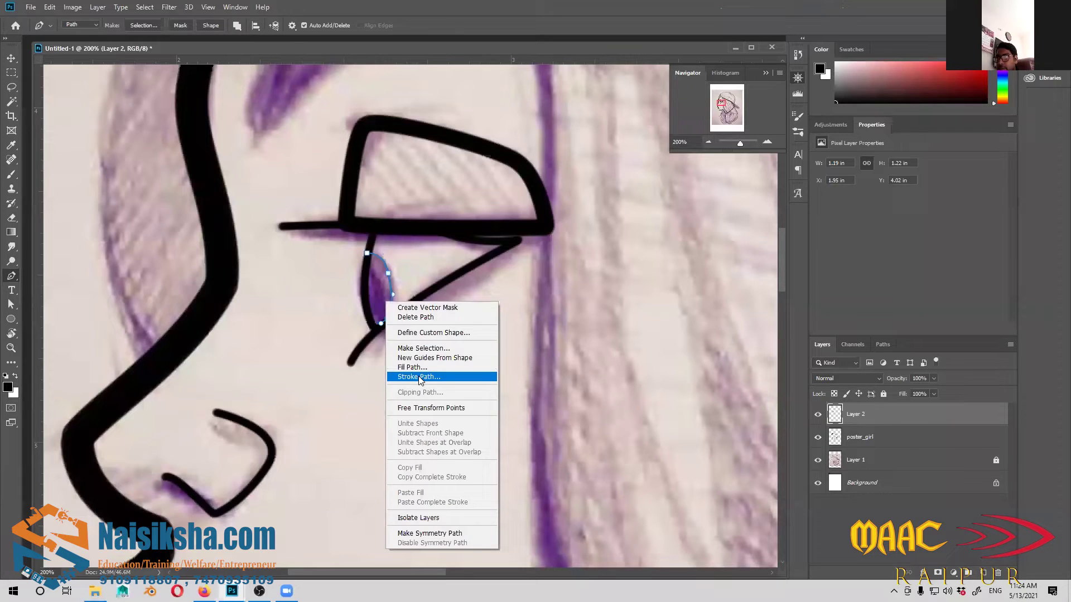
pyautogui.press('Return')
pyautogui.press('Return')
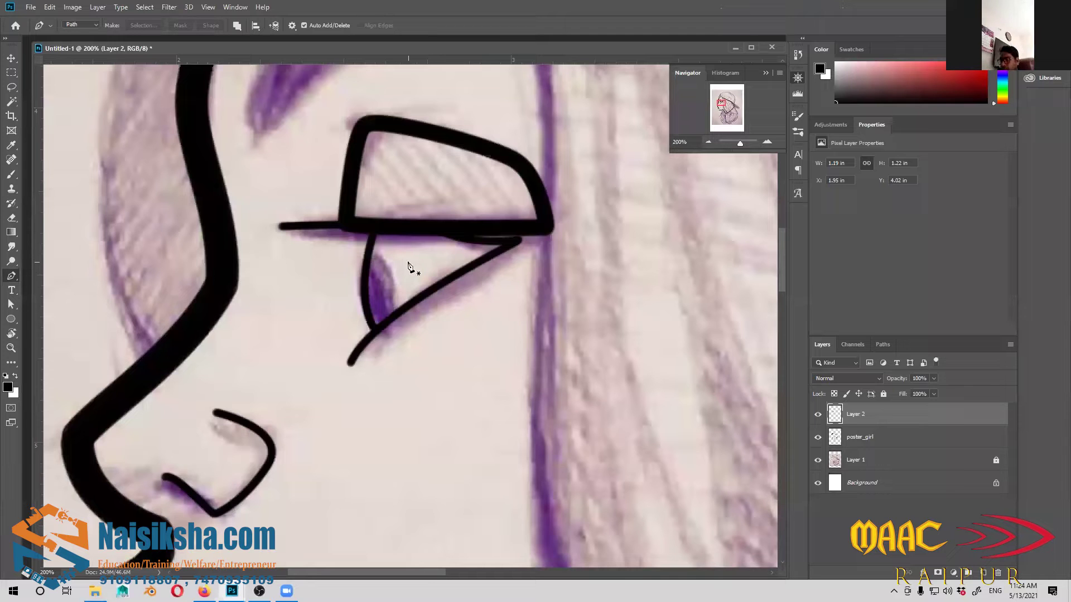
# Trace the iris's curved back edge with the Pen tool from the eyeball line down to the lower eye line
pyautogui.scroll(-1, 402, 267)
pyautogui.hscroll(-1, 401, 266)
pyautogui.click(388, 240)
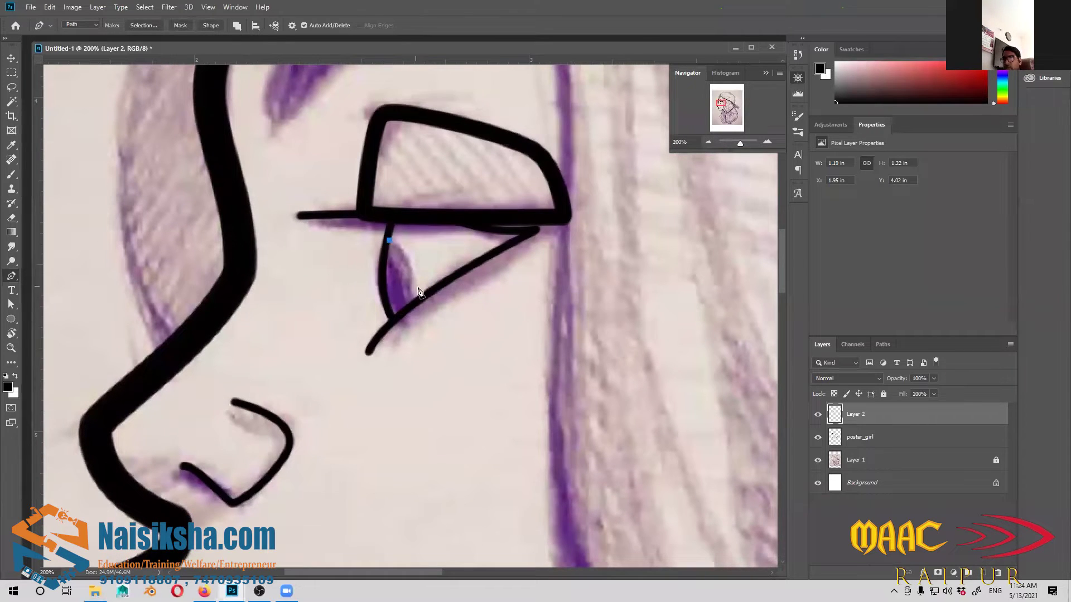
pyautogui.click(405, 266)
pyautogui.moveTo(413, 307); pyautogui.dragTo(415, 325)
# Try stroking the iris curve with a much thinner black brush and dismiss the path
pyautogui.press('b')
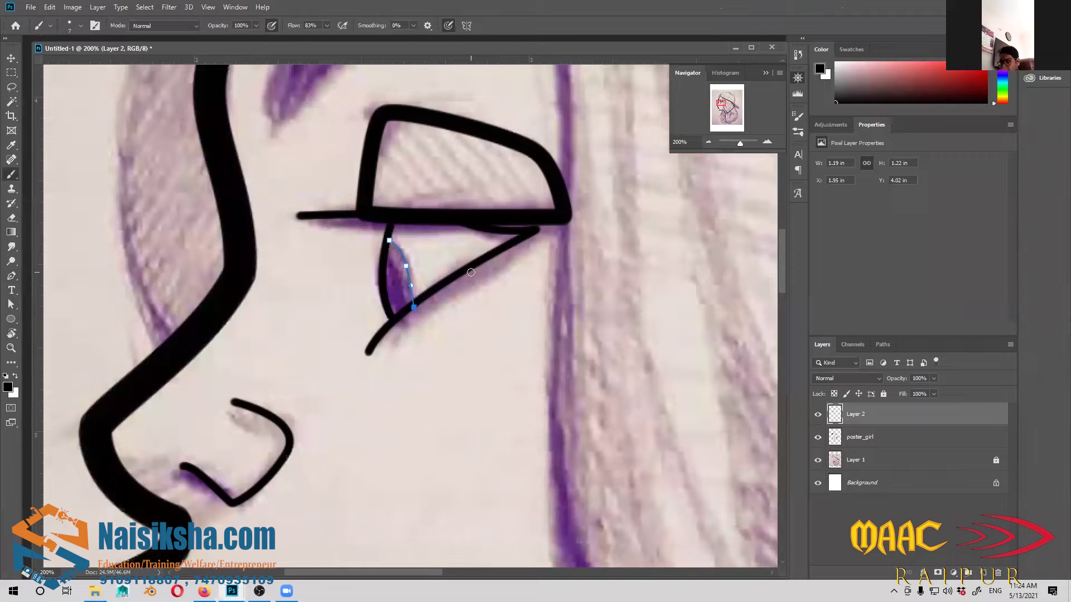
pyautogui.press('[')
pyautogui.press('[')
pyautogui.press('[')
pyautogui.press('p')
pyautogui.rightClick(402, 257)
pyautogui.click(471, 350)
pyautogui.click(592, 180)
pyautogui.hscroll(2, 485, 316)
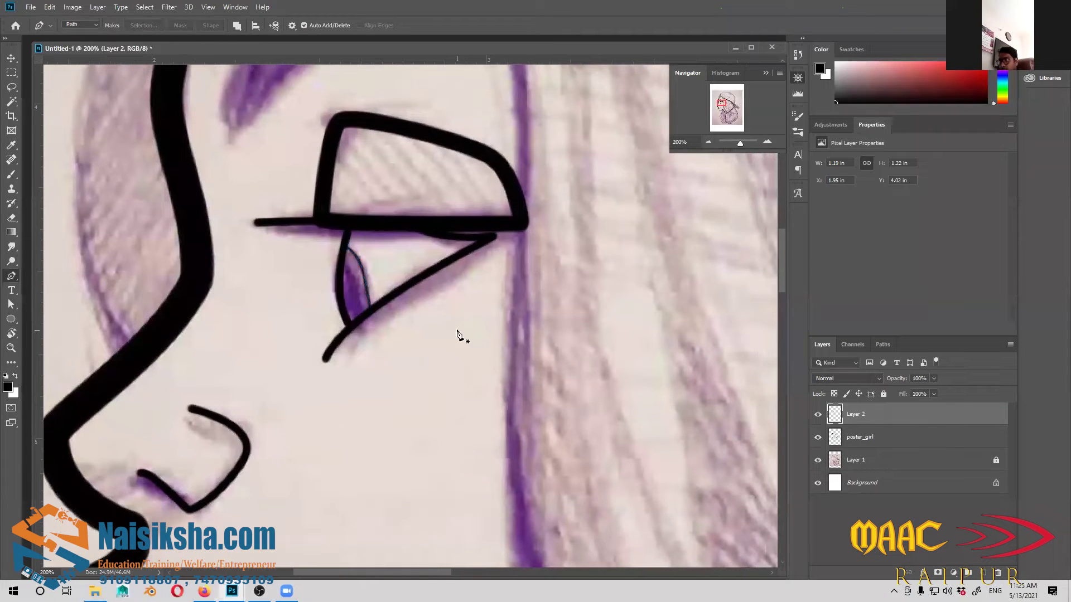
# Undo the thin iris stroke and place the path's end anchor again on the lower eye line
pyautogui.hotkey('ctrl', 'z')
pyautogui.hotkey('ctrl', 'z')
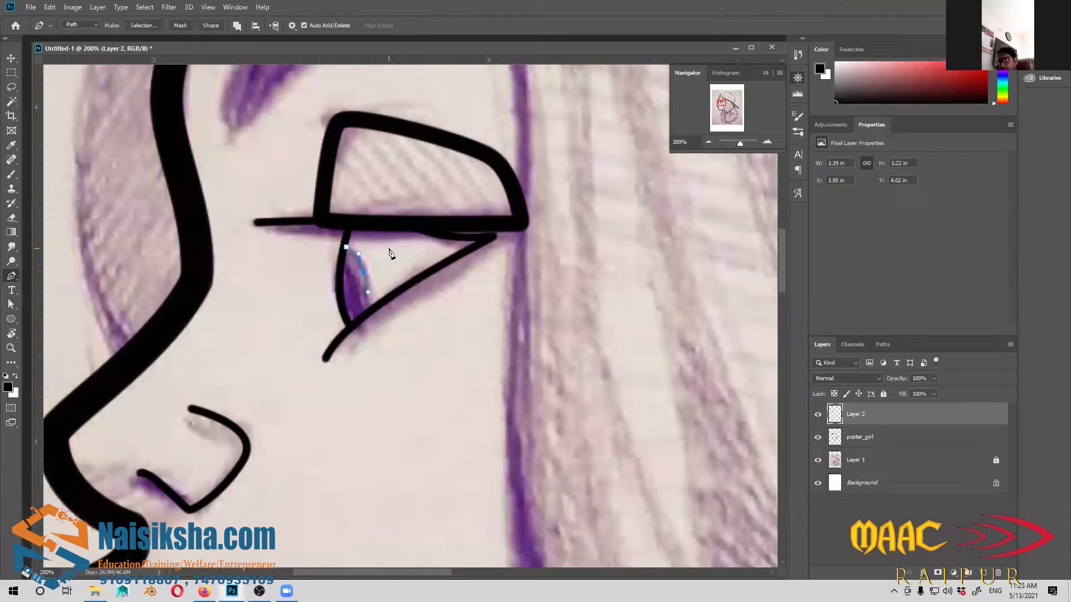
pyautogui.click(368, 310)
# Stroke the iris curve with a slightly thicker black brush and dismiss the path
pyautogui.press('b')
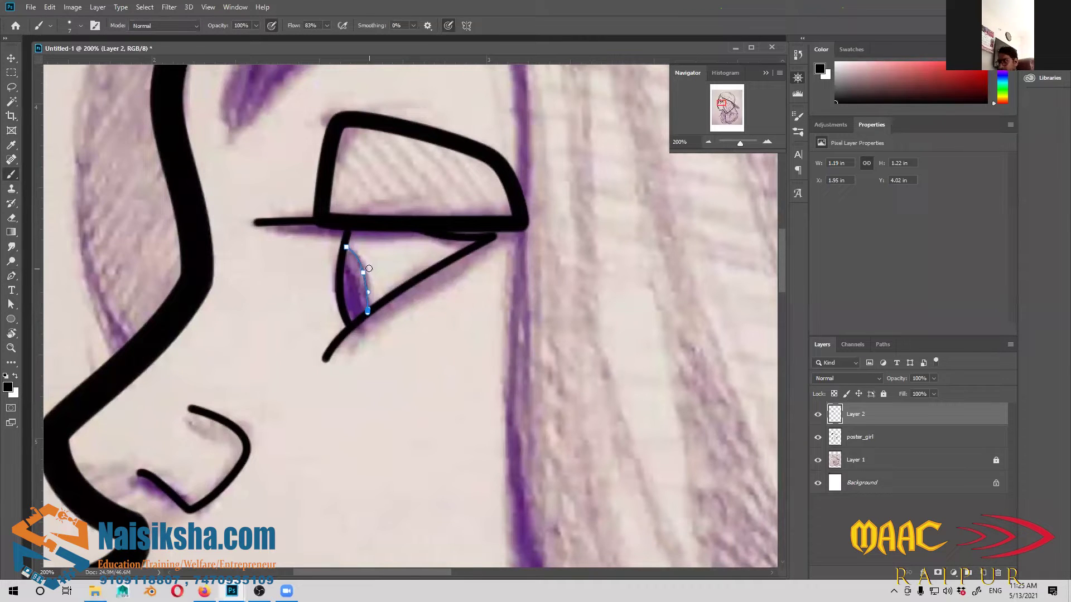
pyautogui.press('p')
pyautogui.rightClick(352, 254)
pyautogui.click(390, 346)
pyautogui.click(597, 181)
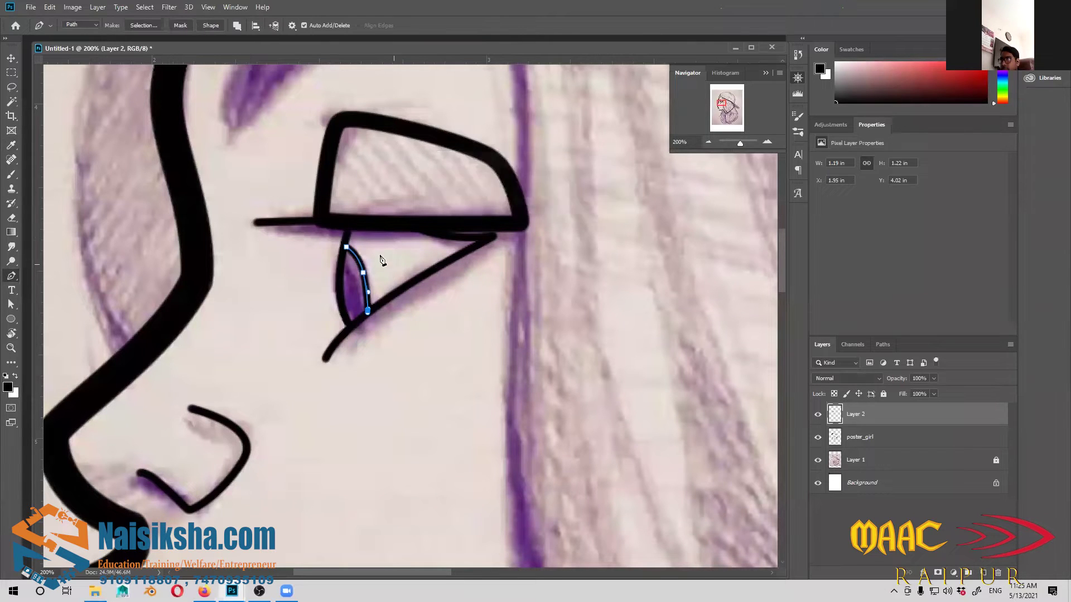
pyautogui.press('Return')
# Toggle the Layer 1 sketch off and on and examine the face line art against the whole drawing
pyautogui.moveTo(402, 351)
pyautogui.mouseDown()
pyautogui.moveTo(453, 353)
pyautogui.moveTo(454, 373)
pyautogui.mouseUp()
pyautogui.hotkey('ctrl', '-')
pyautogui.hotkey('ctrl', '-')
pyautogui.hotkey('ctrl', '+')
pyautogui.hotkey('ctrl', '-')
pyautogui.moveTo(399, 396)
pyautogui.mouseDown()
pyautogui.moveTo(405, 353)
pyautogui.moveTo(345, 251)
pyautogui.mouseUp()
pyautogui.hotkey('ctrl', '-')
pyautogui.hotkey('ctrl', '-')
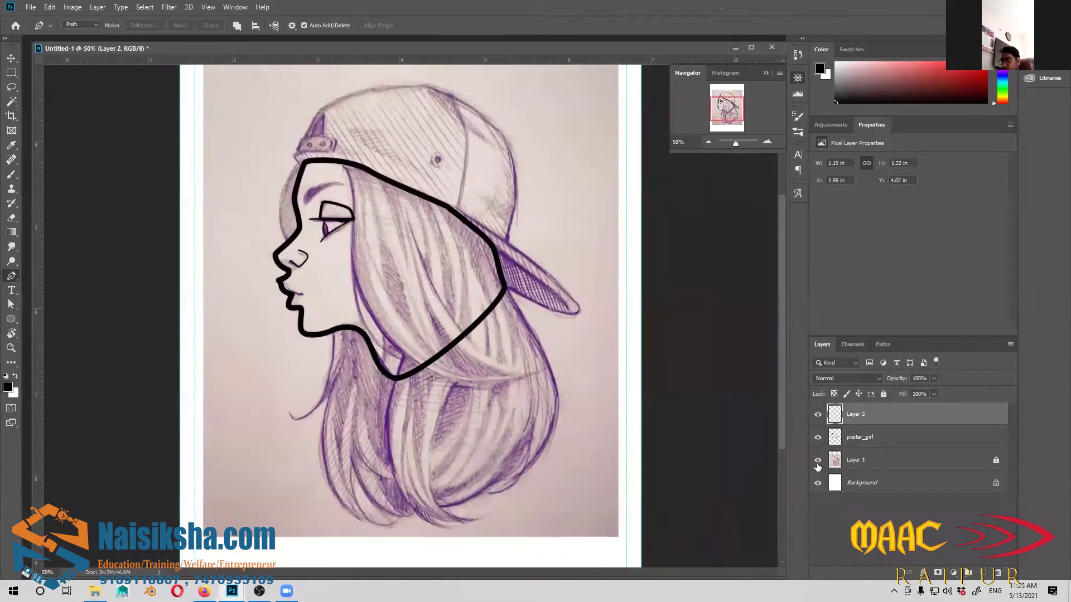
pyautogui.click(817, 461)
pyautogui.click(818, 463)
pyautogui.hotkey('ctrl', '+')
pyautogui.hotkey('ctrl', '+')
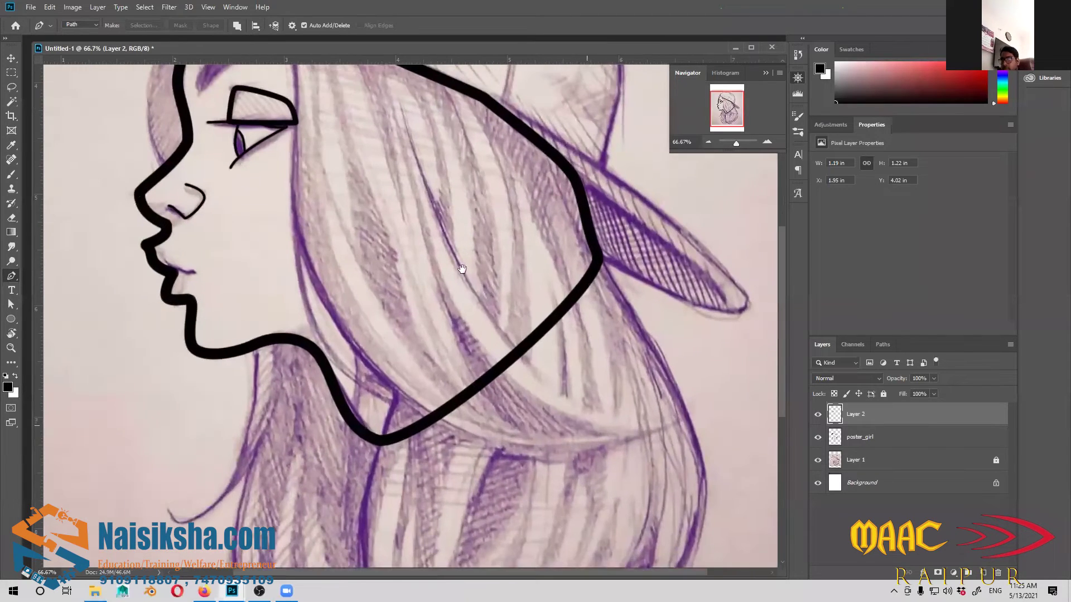
pyautogui.moveTo(462, 267); pyautogui.dragTo(509, 383)
pyautogui.moveTo(458, 299); pyautogui.dragTo(484, 306)
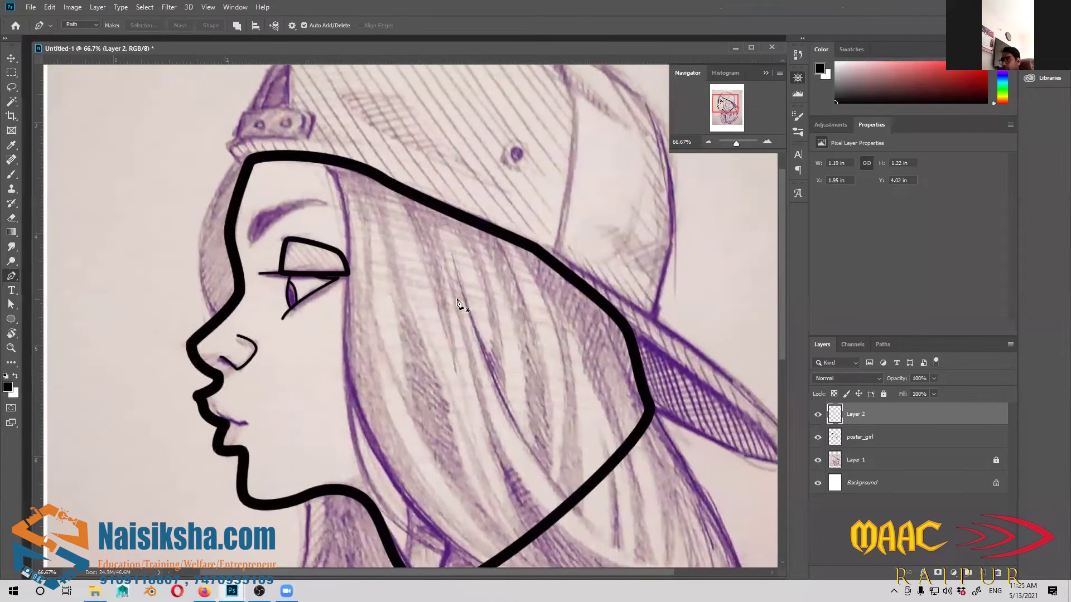
# Merge the poster_girl layer and Layer 2 into one line-art layer
pyautogui.keyDown('ctrl'); pyautogui.click(907, 441); pyautogui.keyUp('ctrl')
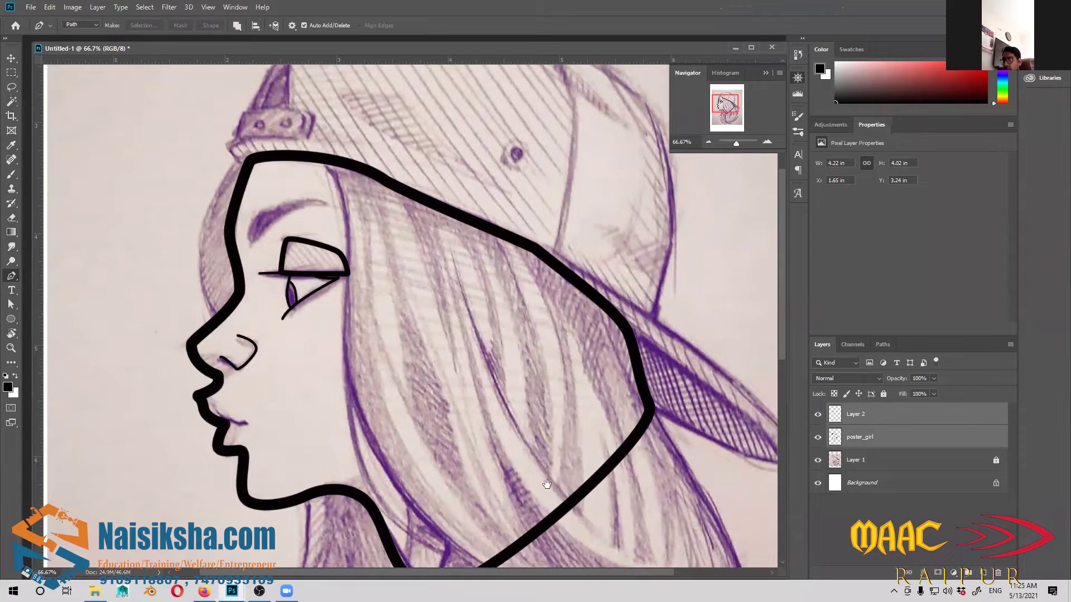
pyautogui.moveTo(548, 483); pyautogui.dragTo(541, 456)
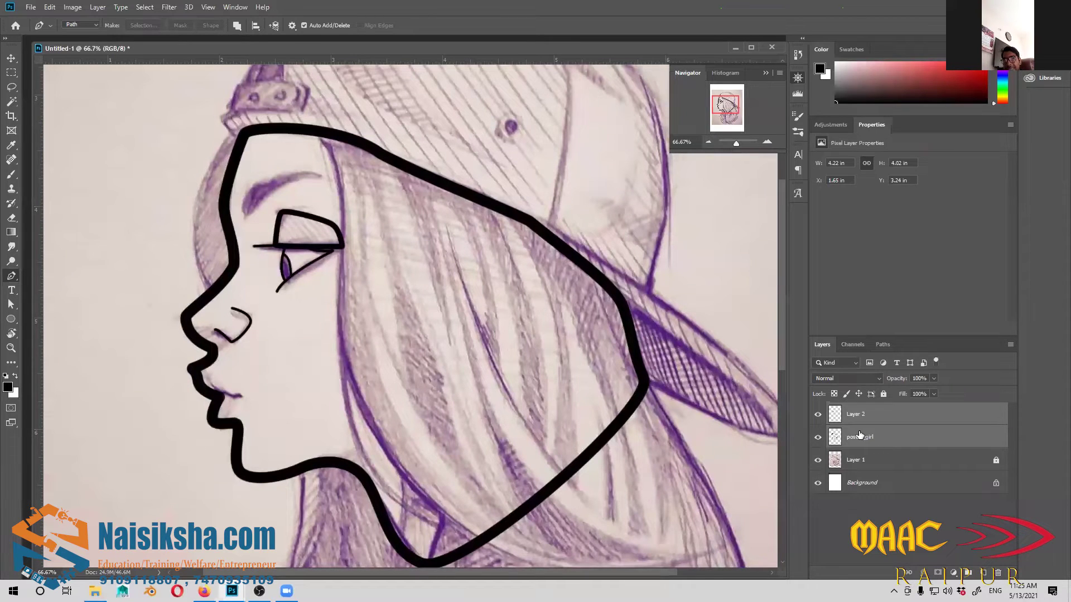
pyautogui.hotkey('ctrl', 'e')
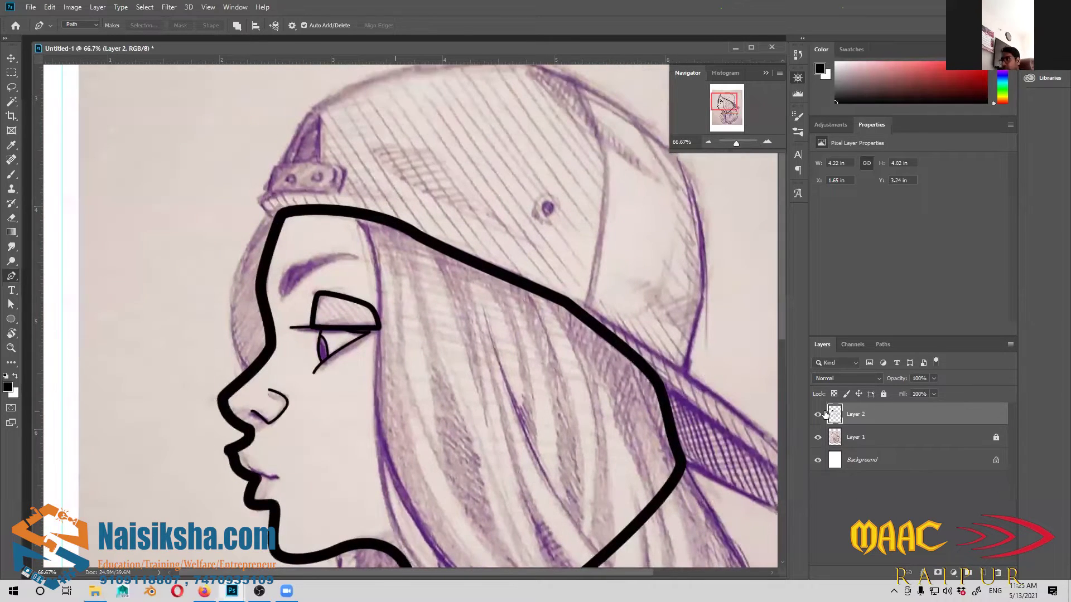
# Add a new empty layer for the hair line art
pyautogui.moveTo(554, 551); pyautogui.dragTo(559, 435)
pyautogui.moveTo(496, 413); pyautogui.dragTo(360, 249)
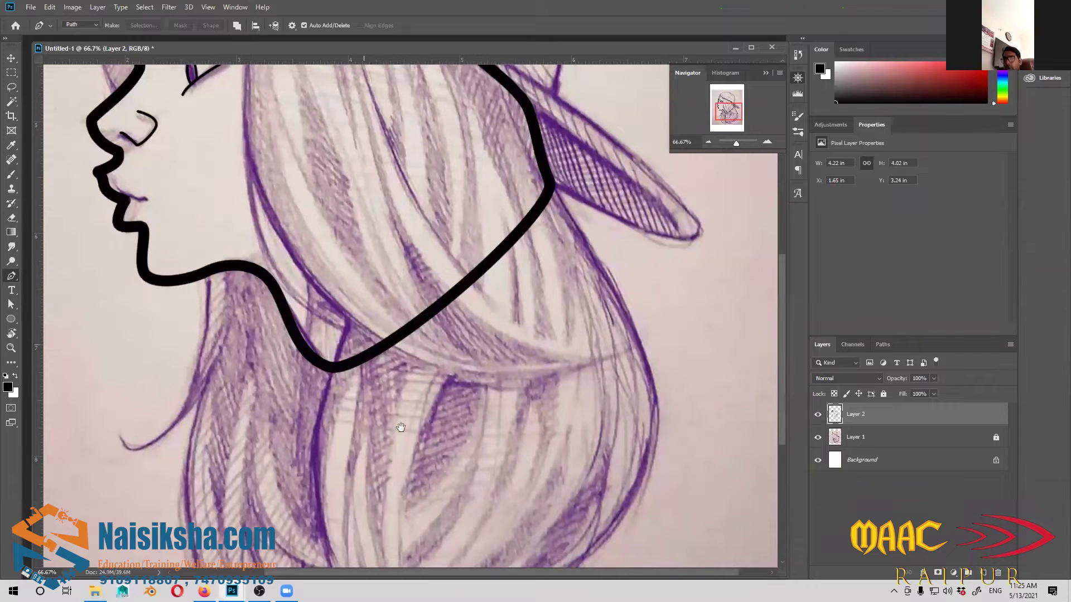
pyautogui.moveTo(408, 226); pyautogui.dragTo(426, 294)
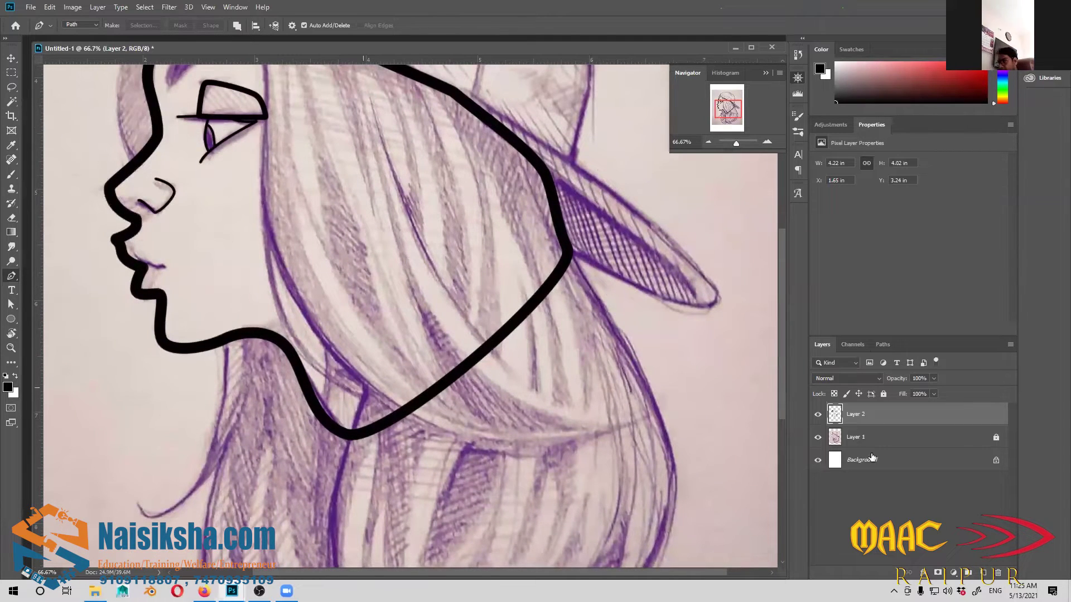
pyautogui.moveTo(407, 258); pyautogui.dragTo(428, 359)
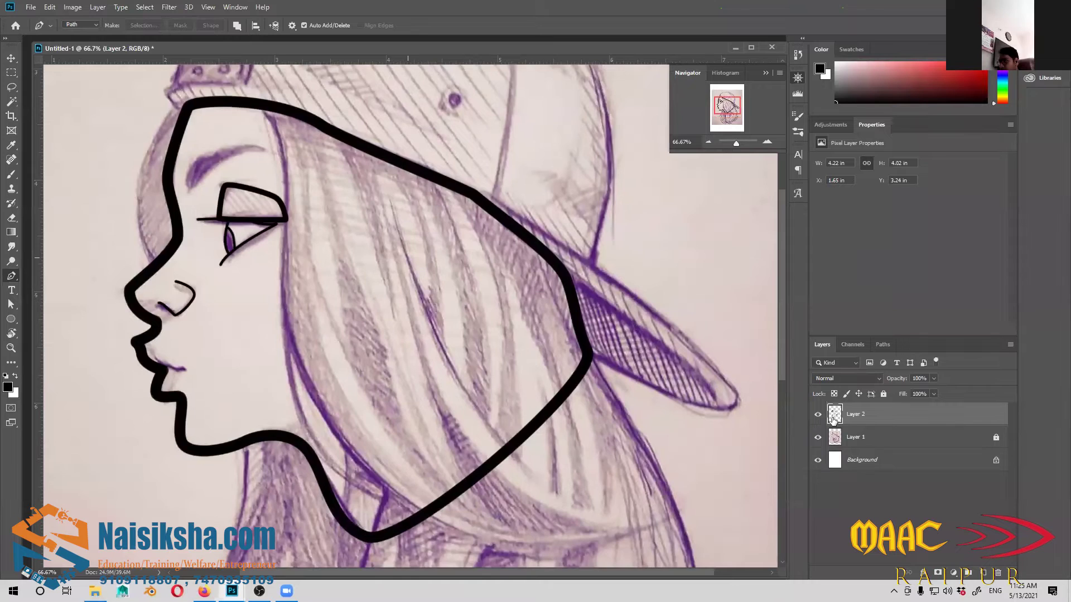
pyautogui.hotkey('ctrl', '-')
pyautogui.hotkey('ctrl', '-')
pyautogui.hotkey('ctrl', 'shift', 'alt', 'n')
# Move the merged Layer 2 above the new empty layer and hide it
pyautogui.click(818, 416)
pyautogui.click(818, 415)
pyautogui.click(831, 416)
pyautogui.click(818, 415)
pyautogui.click(818, 415)
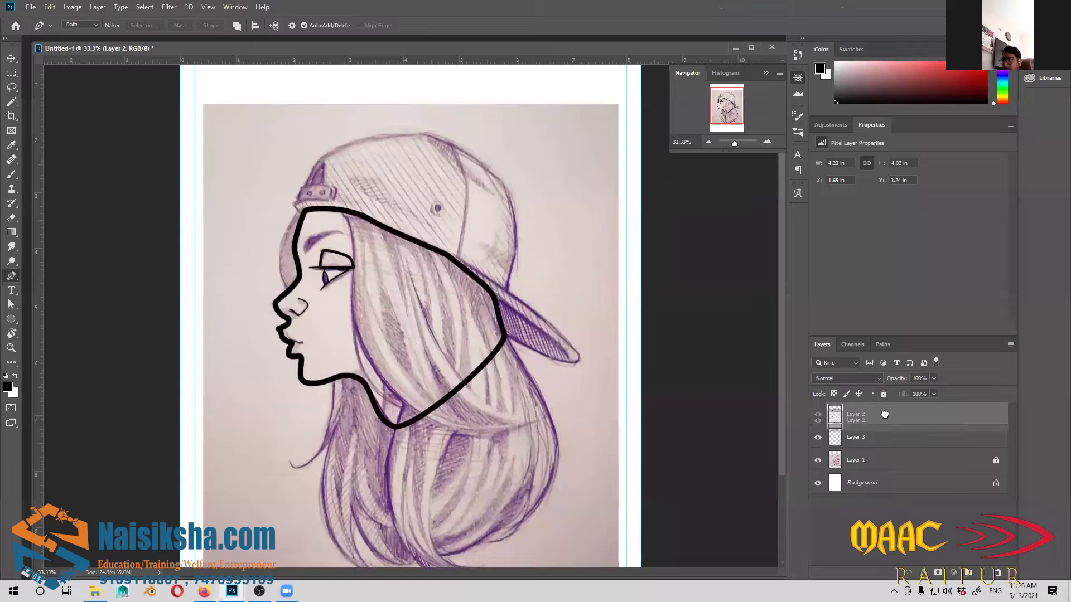
pyautogui.click(819, 414)
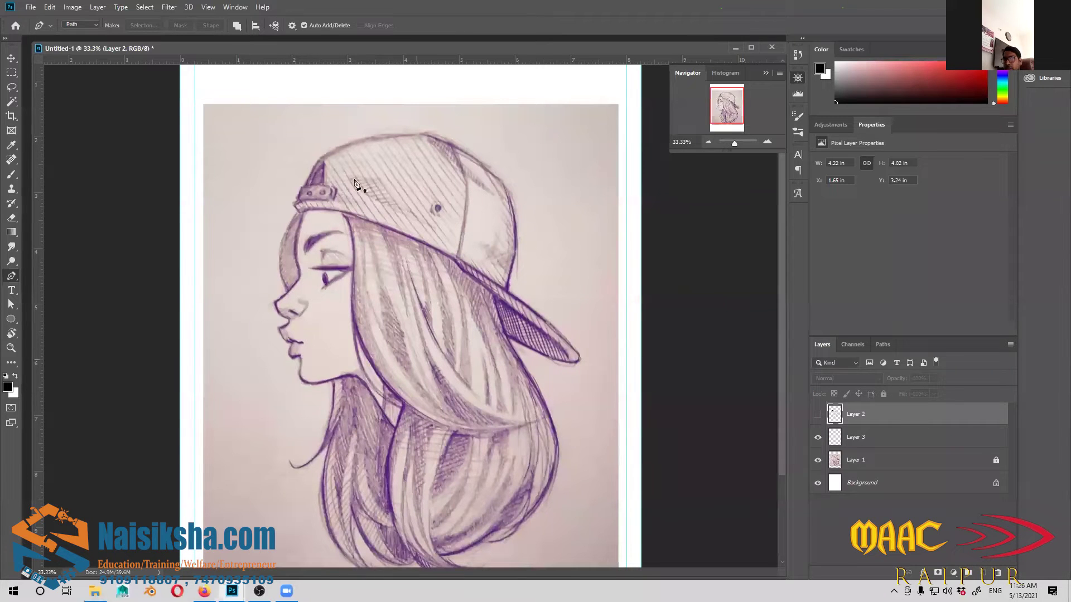
# Make the empty Layer 3 the active layer for tracing the hair
pyautogui.hotkey('ctrl', '+')
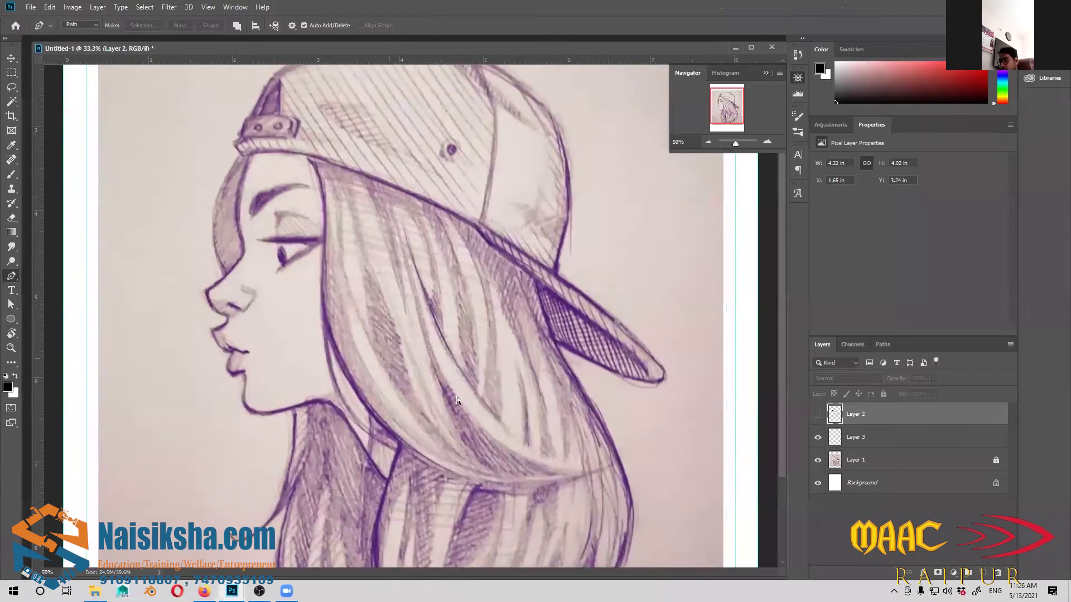
pyautogui.hotkey('ctrl', '+')
pyautogui.moveTo(479, 394); pyautogui.dragTo(547, 383)
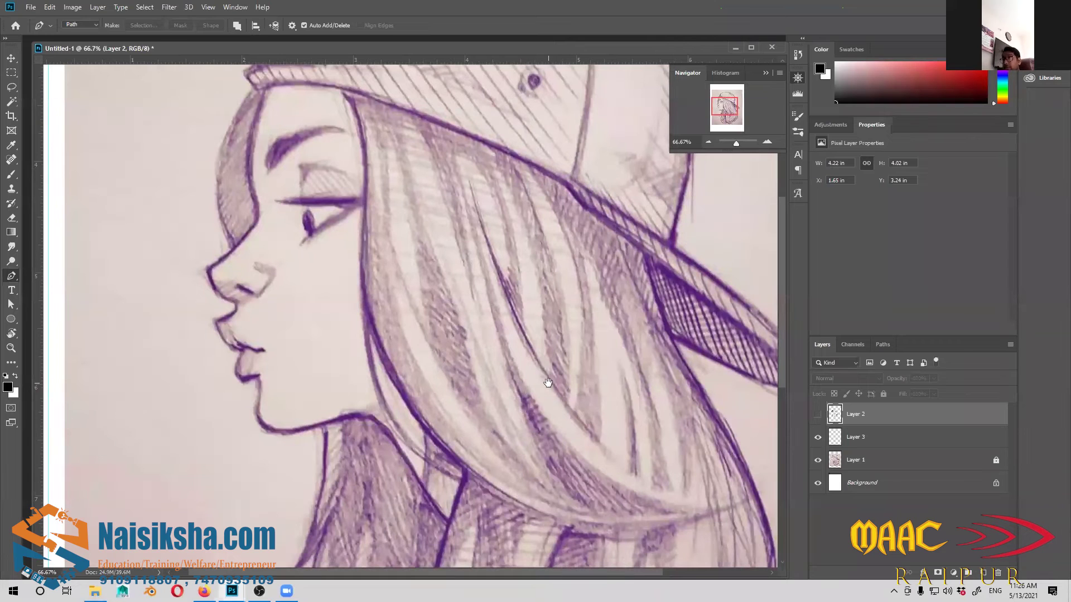
pyautogui.click(856, 437)
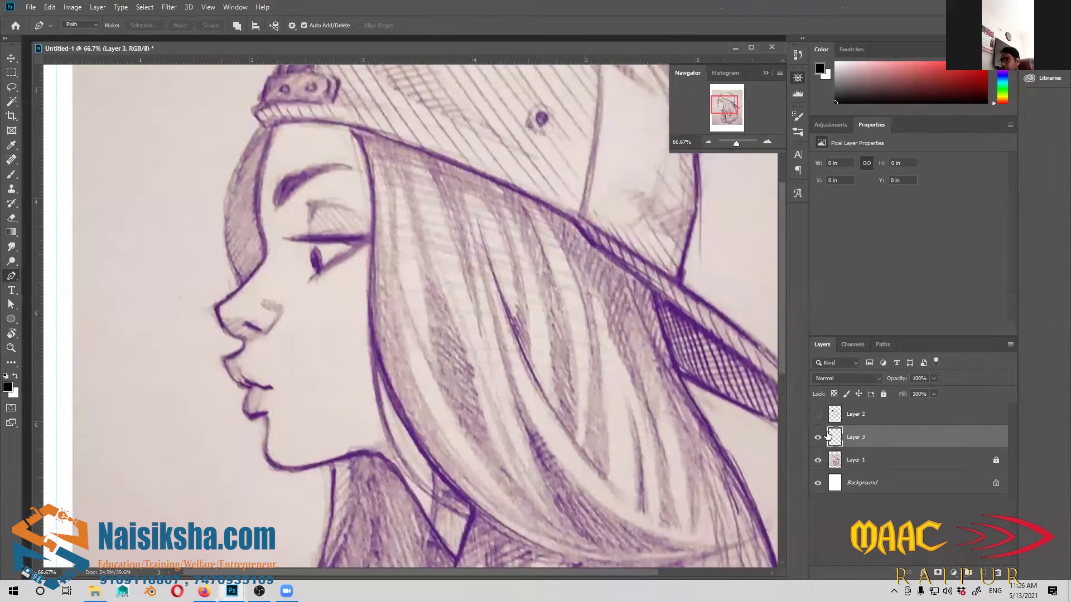
pyautogui.moveTo(505, 331); pyautogui.dragTo(495, 390)
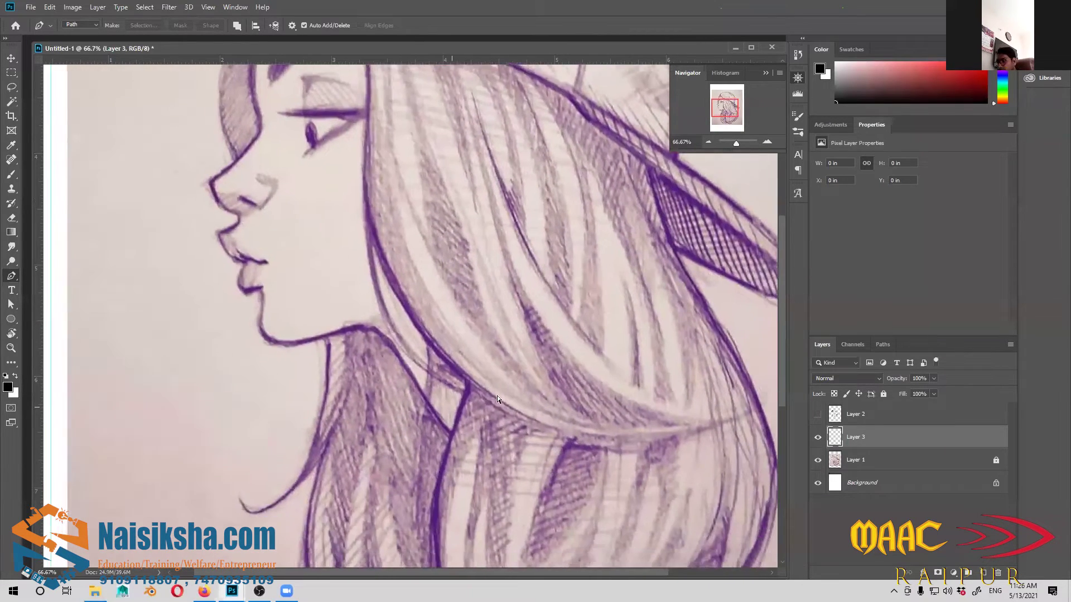
pyautogui.hotkey('ctrl', '-')
pyautogui.hotkey('ctrl', '-')
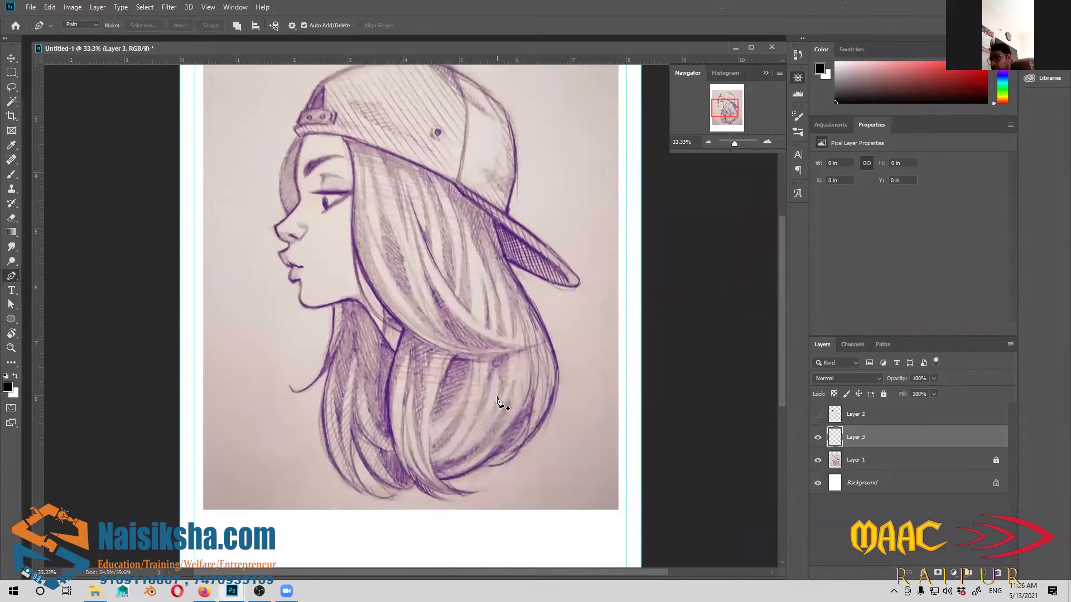
pyautogui.hotkey('ctrl', '+')
pyautogui.moveTo(569, 380); pyautogui.dragTo(565, 339)
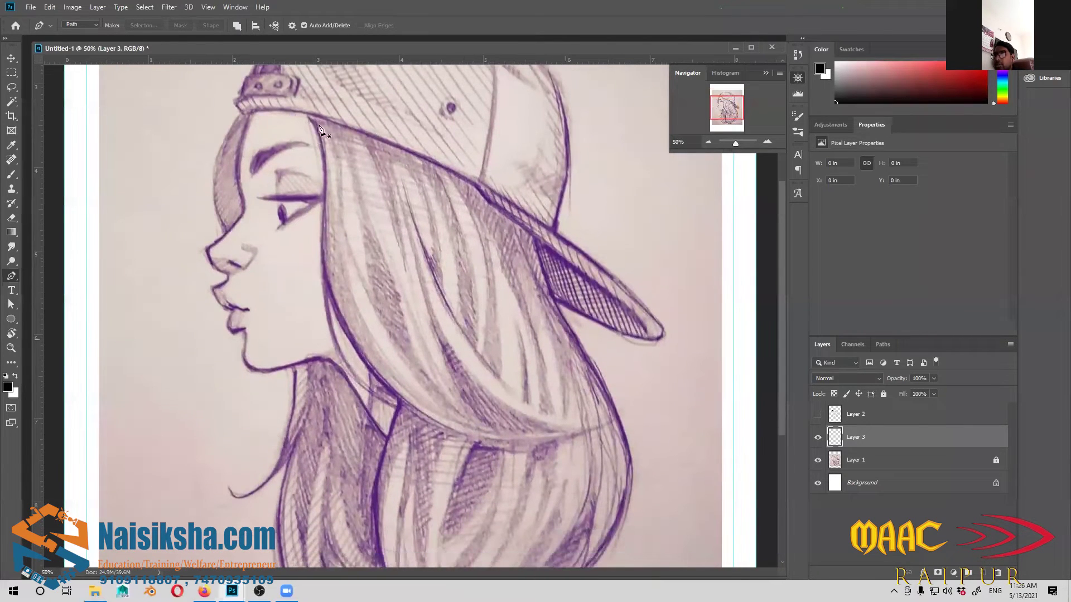
# Trace the front hair edge with the Pen tool from the cap brim down past the cheek to the strand's back tip
pyautogui.click(305, 113)
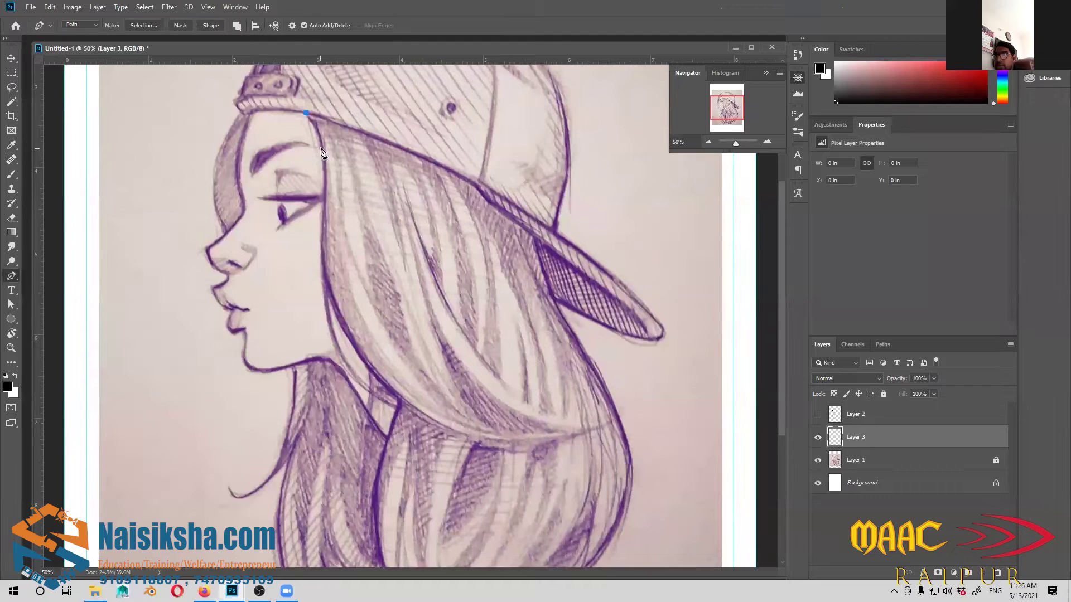
pyautogui.moveTo(330, 291); pyautogui.dragTo(344, 321)
pyautogui.moveTo(411, 410); pyautogui.dragTo(448, 432)
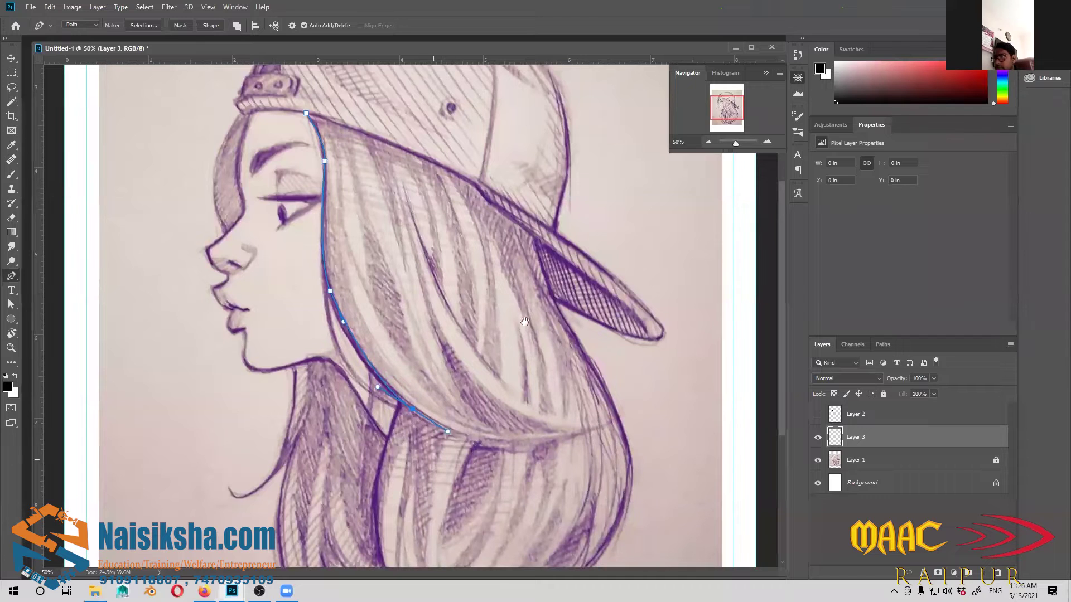
pyautogui.scroll(-3, 524, 322)
pyautogui.moveTo(584, 294); pyautogui.dragTo(618, 280)
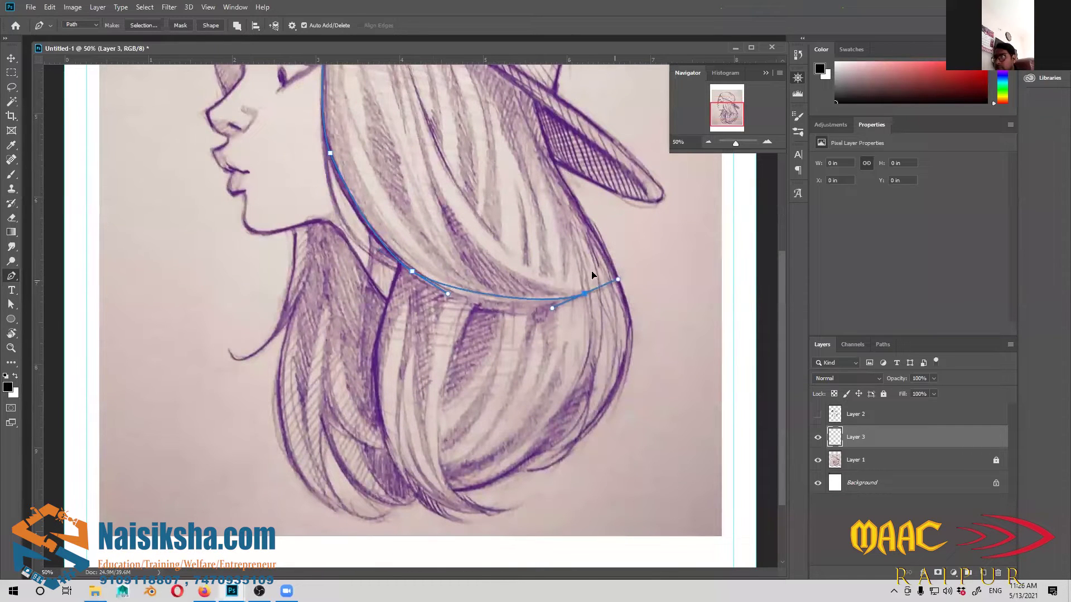
# Continue the hair path from the back tip up along the strand's upper edge to the cap brim
pyautogui.moveTo(479, 215); pyautogui.dragTo(430, 138)
pyautogui.scroll(4, 406, 234)
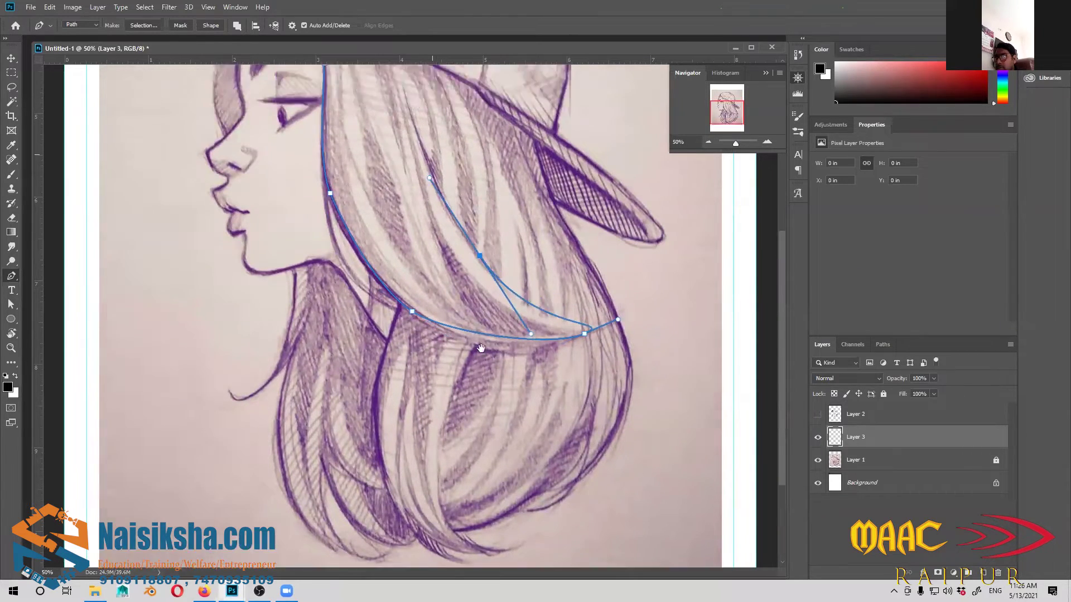
pyautogui.moveTo(402, 235); pyautogui.dragTo(387, 200)
pyautogui.scroll(-2, 391, 223)
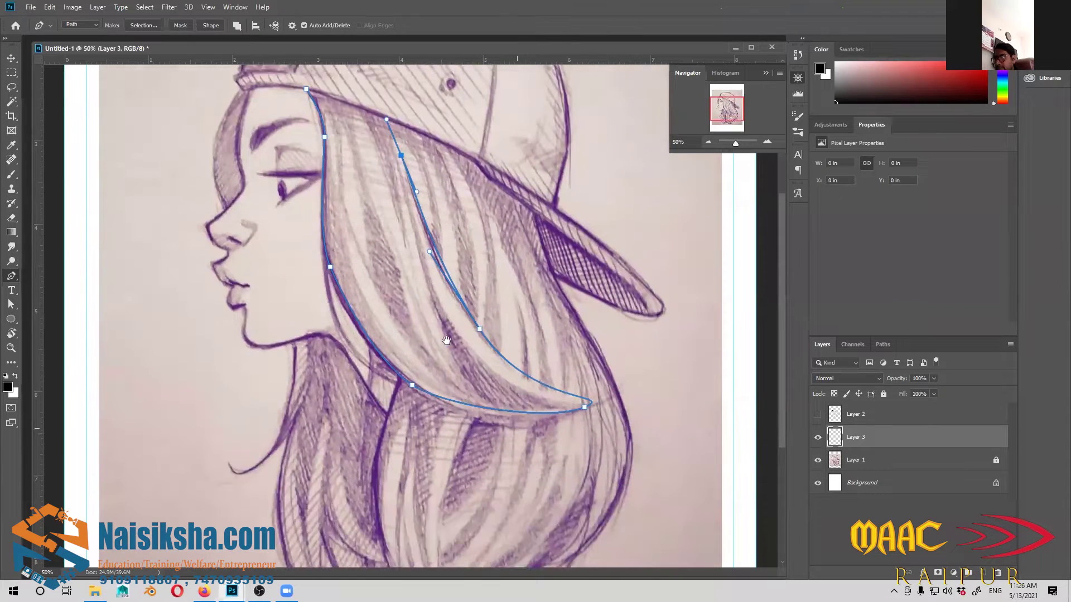
# Convert the anchor at the hair strand's back tip to a sharp corner with the Convert Point tool
pyautogui.scroll(4, 750, 465)
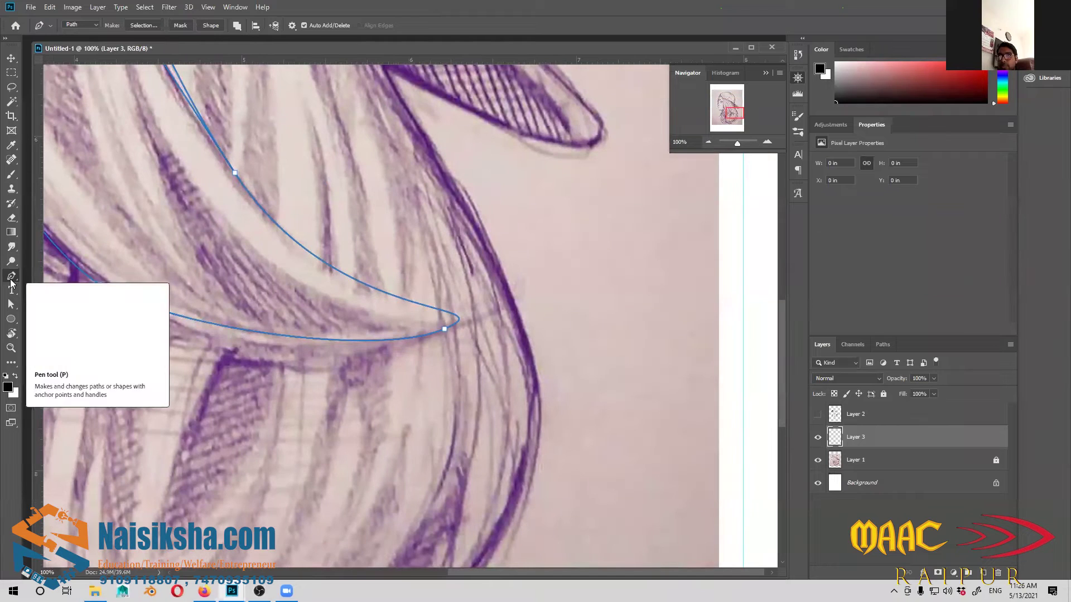
pyautogui.rightClick(10, 280)
pyautogui.click(56, 336)
pyautogui.click(451, 329)
pyautogui.click(444, 330)
pyautogui.moveTo(289, 327); pyautogui.dragTo(675, 329)
pyautogui.press('a')
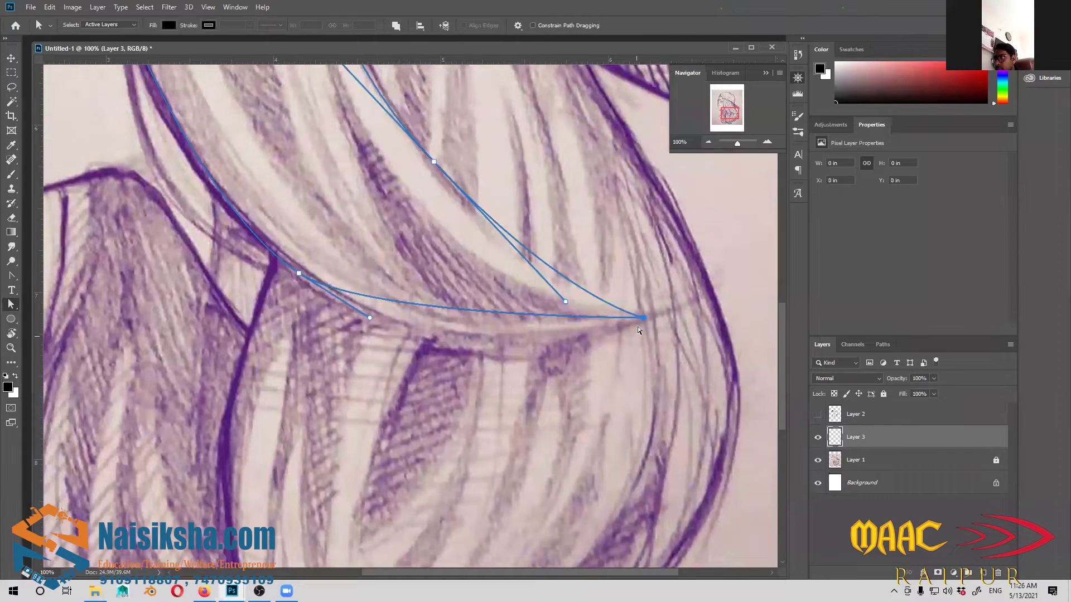
# Reshape the curves at the hair strand's back tip with the Convert Point tool so both edges follow the sketch
pyautogui.press('c')
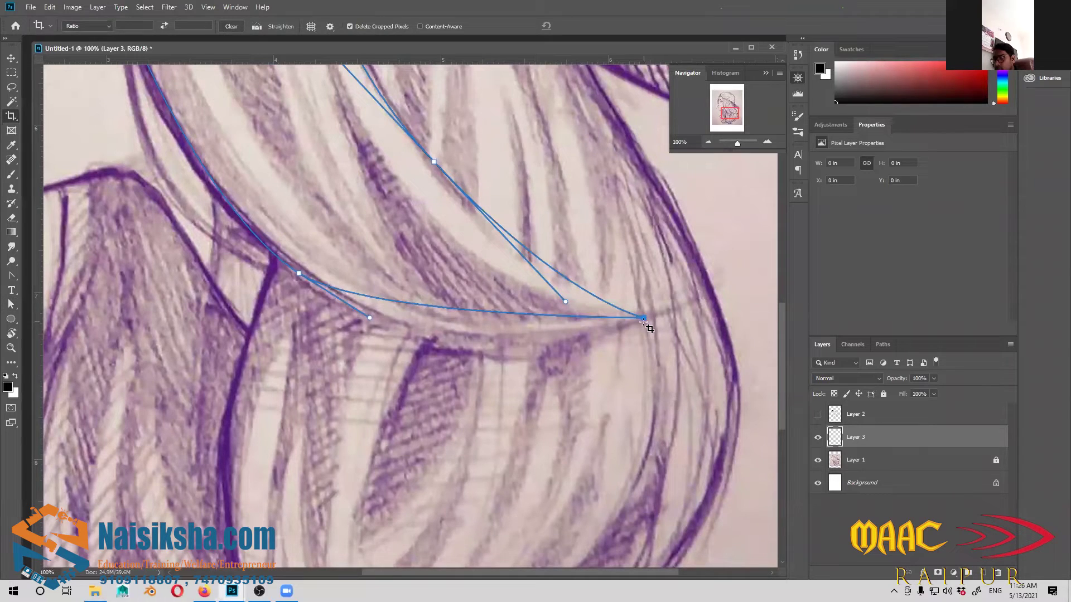
pyautogui.click(11, 275)
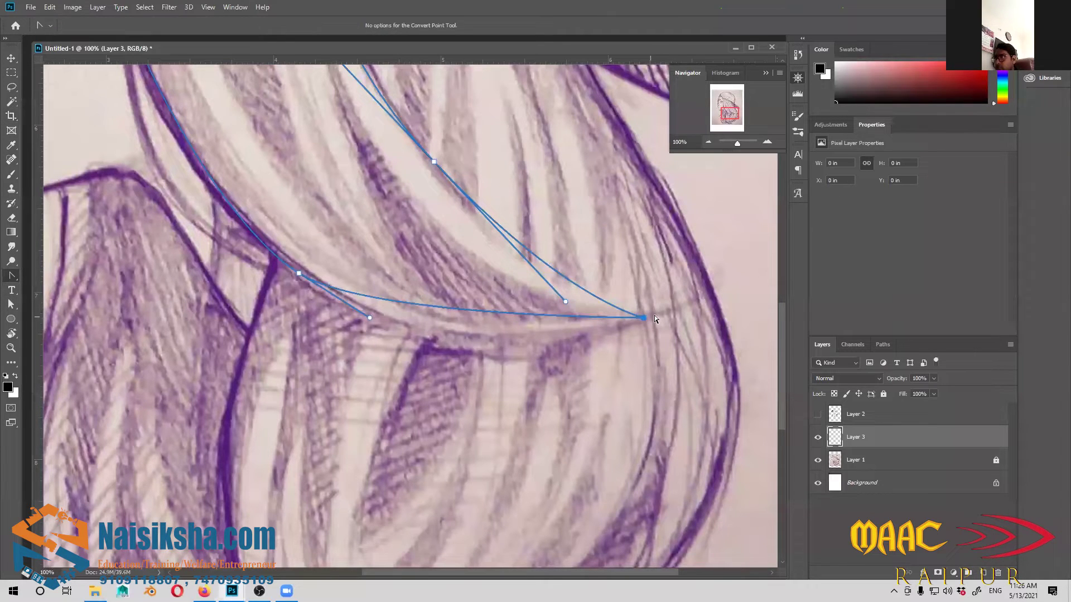
pyautogui.moveTo(644, 318); pyautogui.dragTo(575, 313)
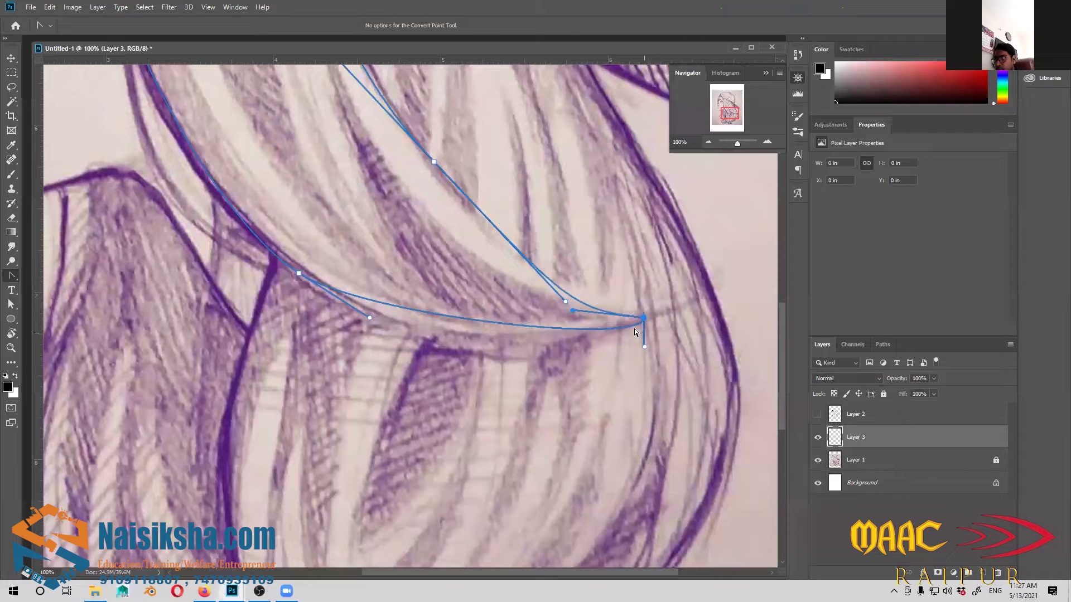
pyautogui.moveTo(644, 348); pyautogui.dragTo(440, 392)
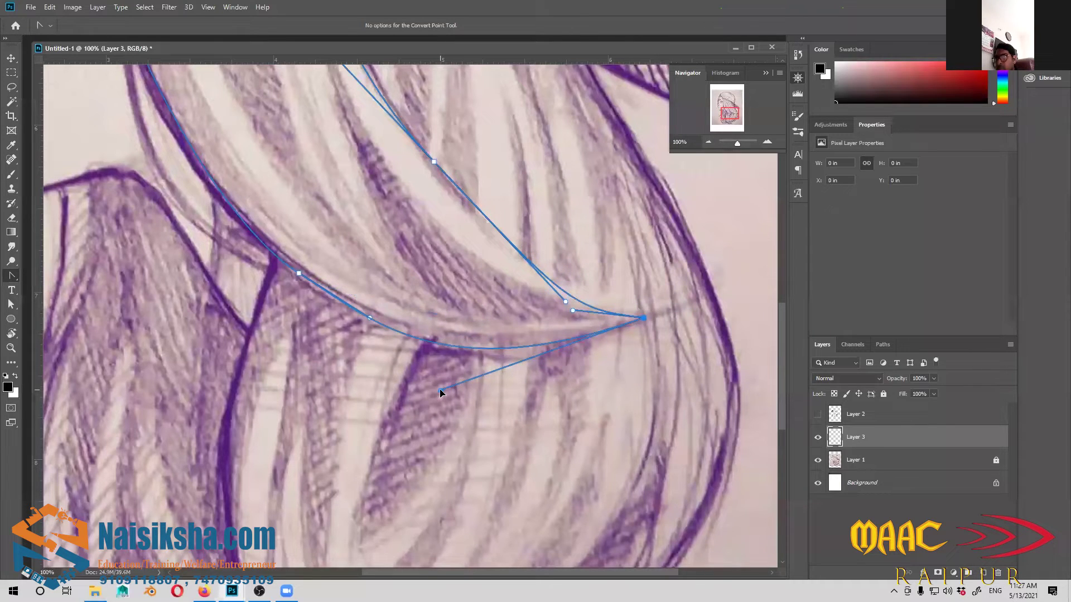
pyautogui.moveTo(375, 235); pyautogui.dragTo(341, 357)
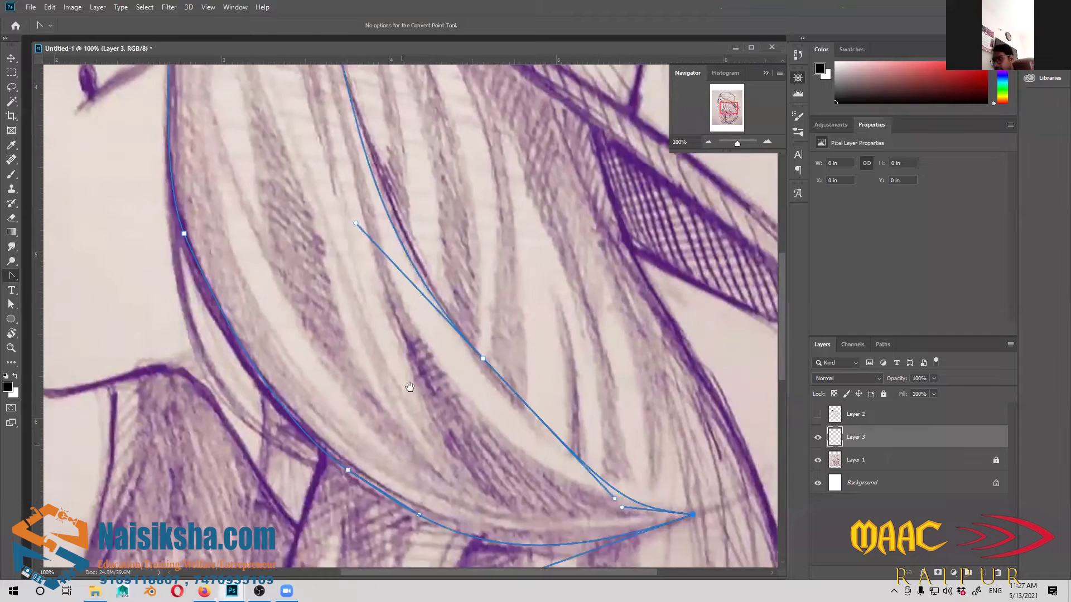
# Stroke the front hair path with the Brush, leaving Simulate Pressure off
pyautogui.press('p')
pyautogui.hotkey('ctrl', '-')
pyautogui.hotkey('ctrl', '-')
pyautogui.rightClick(314, 226)
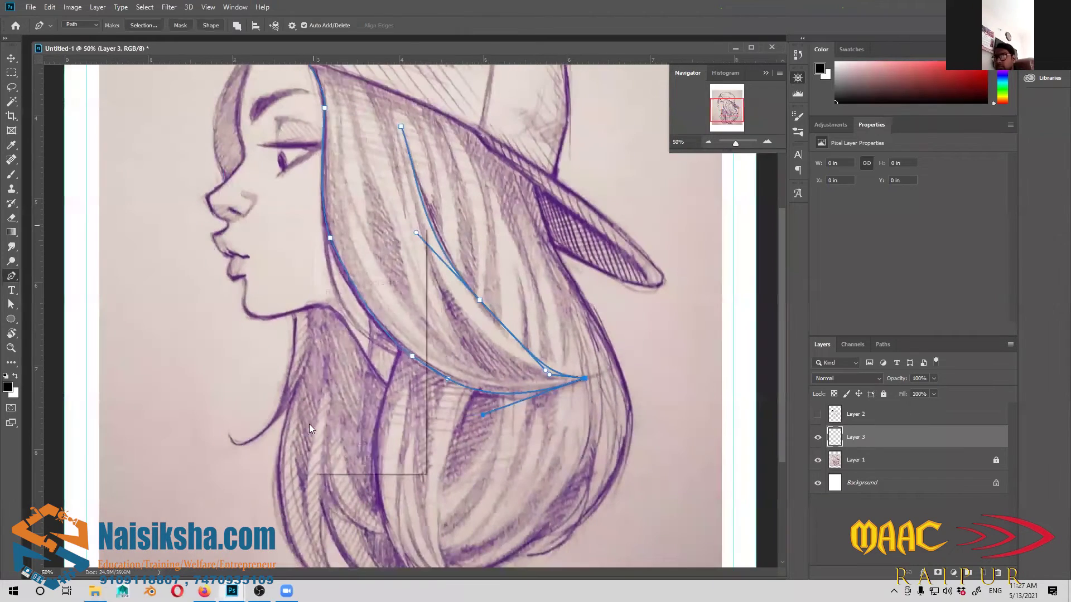
pyautogui.click(351, 301)
pyautogui.click(598, 183)
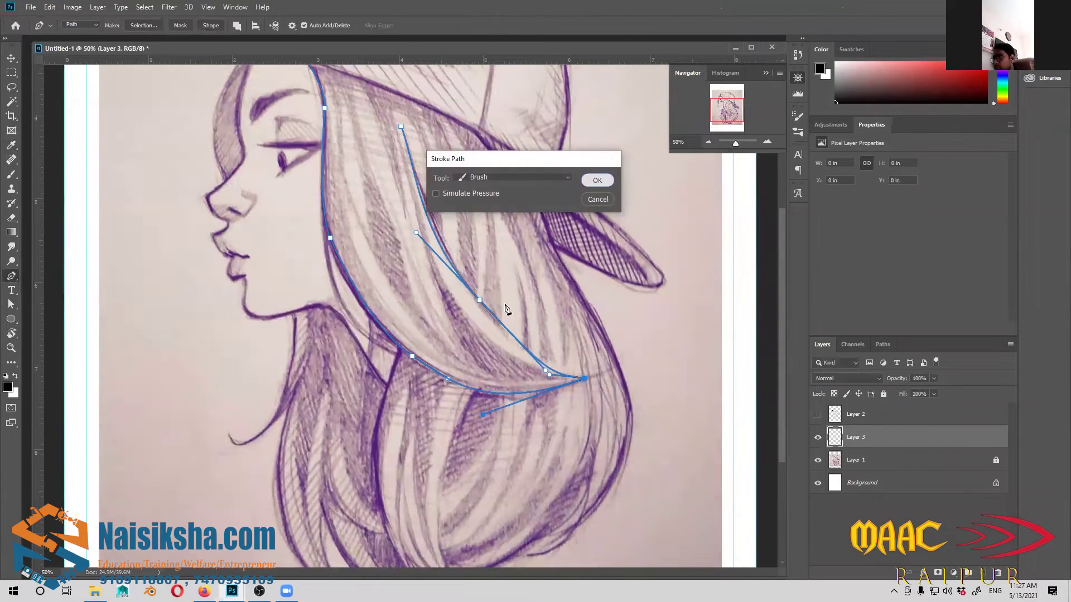
# Try stroking the front hair path again with a 20 px brush, and undo that stroke
pyautogui.scroll(3, 457, 385)
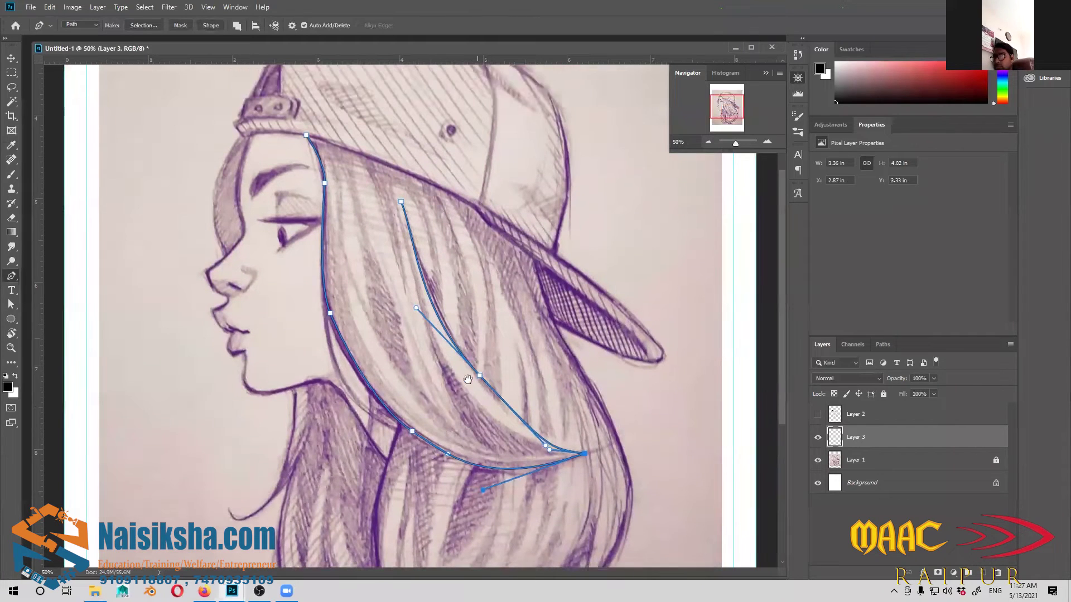
pyautogui.press('b')
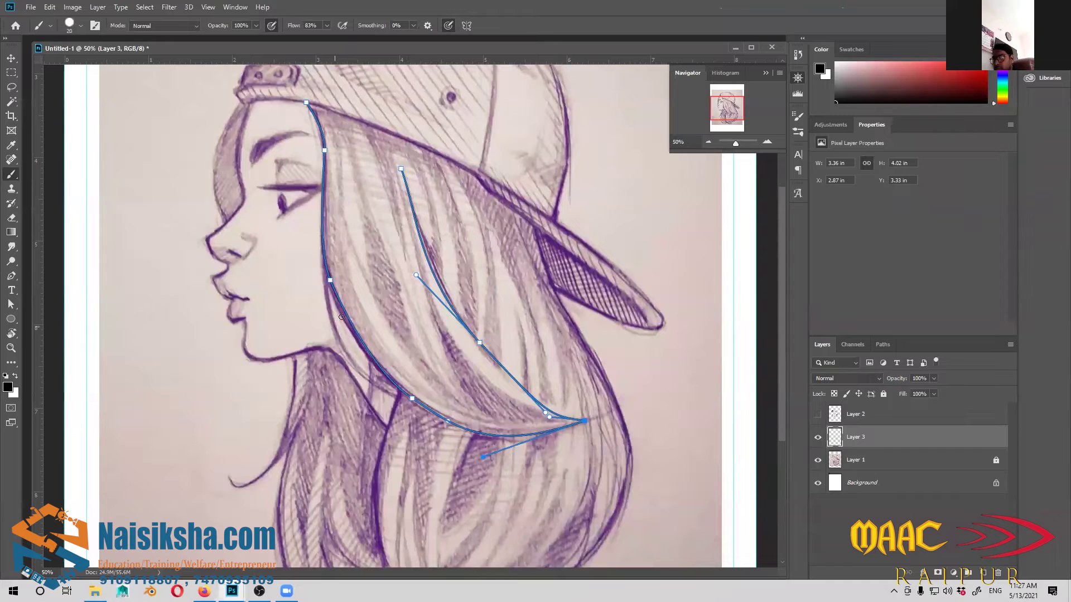
pyautogui.press('i')
pyautogui.rightClick(382, 325)
pyautogui.click(413, 400)
pyautogui.click(596, 179)
pyautogui.press('p')
pyautogui.hotkey('ctrl', 'z')
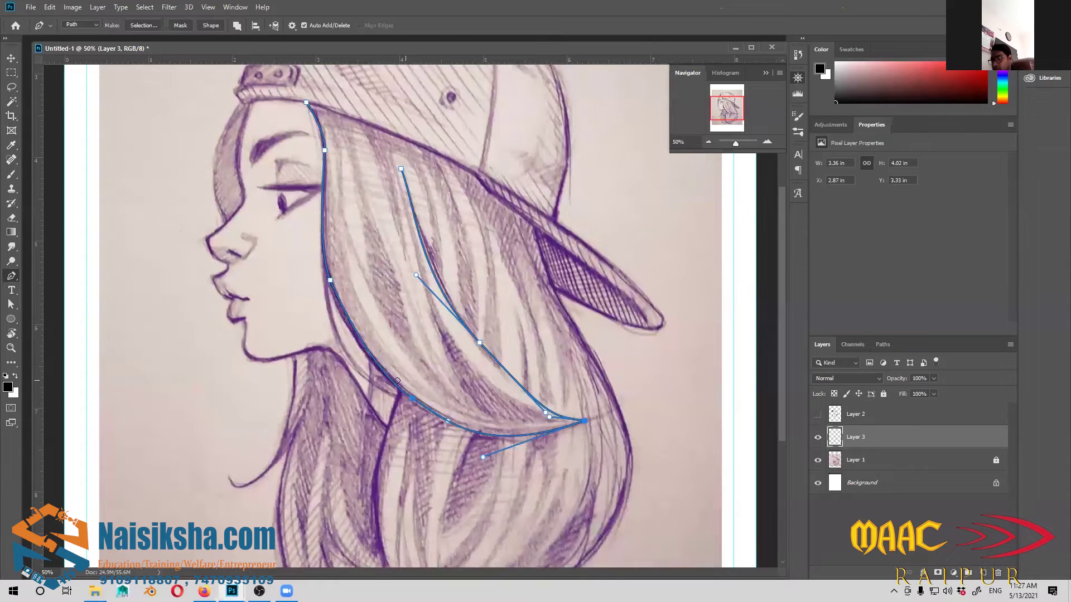
# Stroke the front hair path with a 15 px black brush and clear the path
pyautogui.press('b')
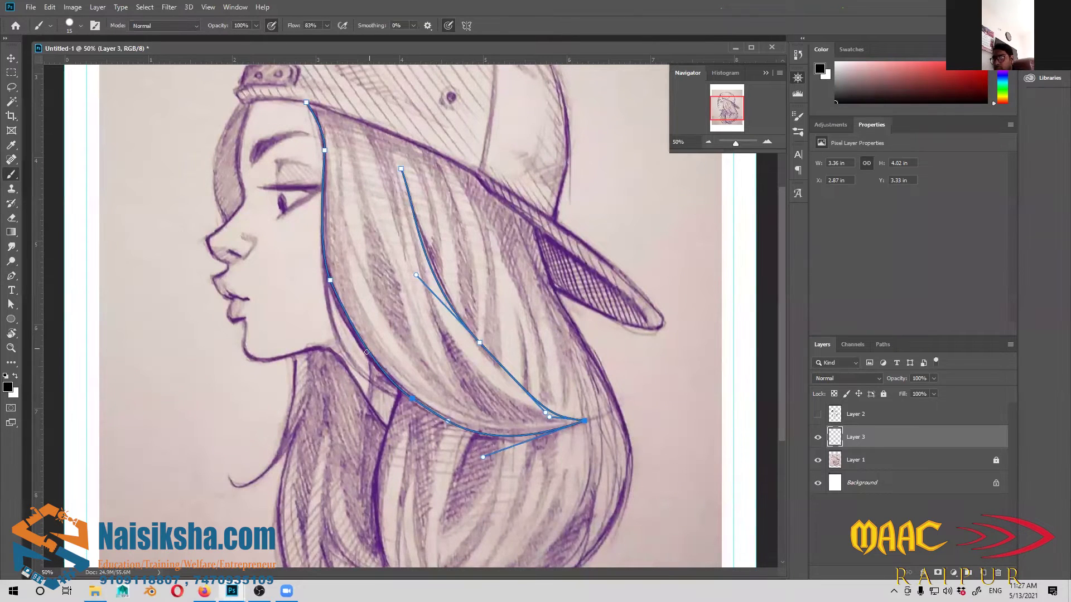
pyautogui.press('p')
pyautogui.rightClick(365, 341)
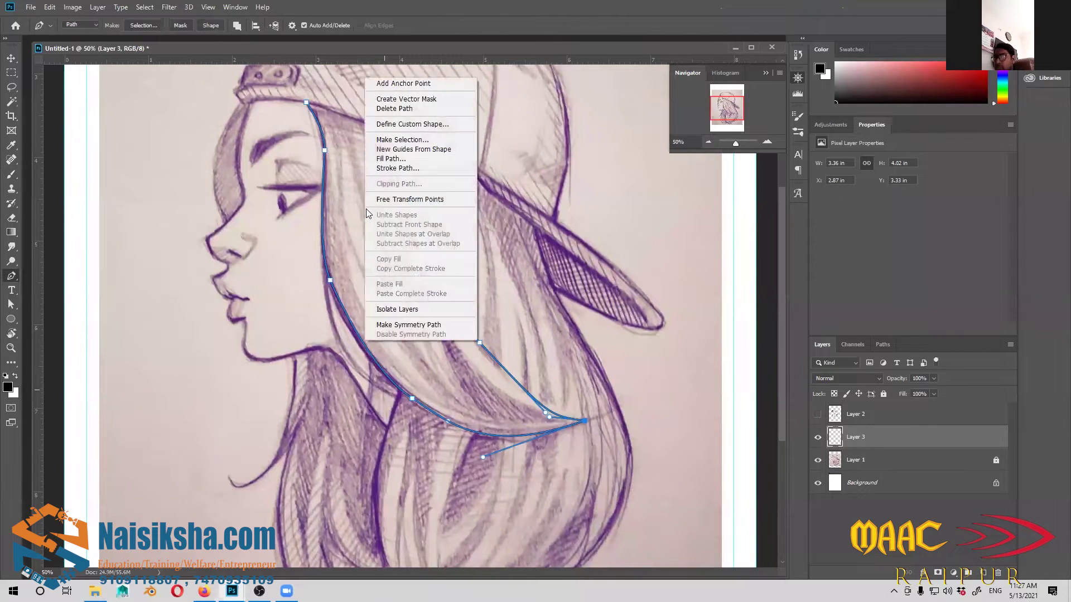
pyautogui.click(394, 168)
pyautogui.click(600, 181)
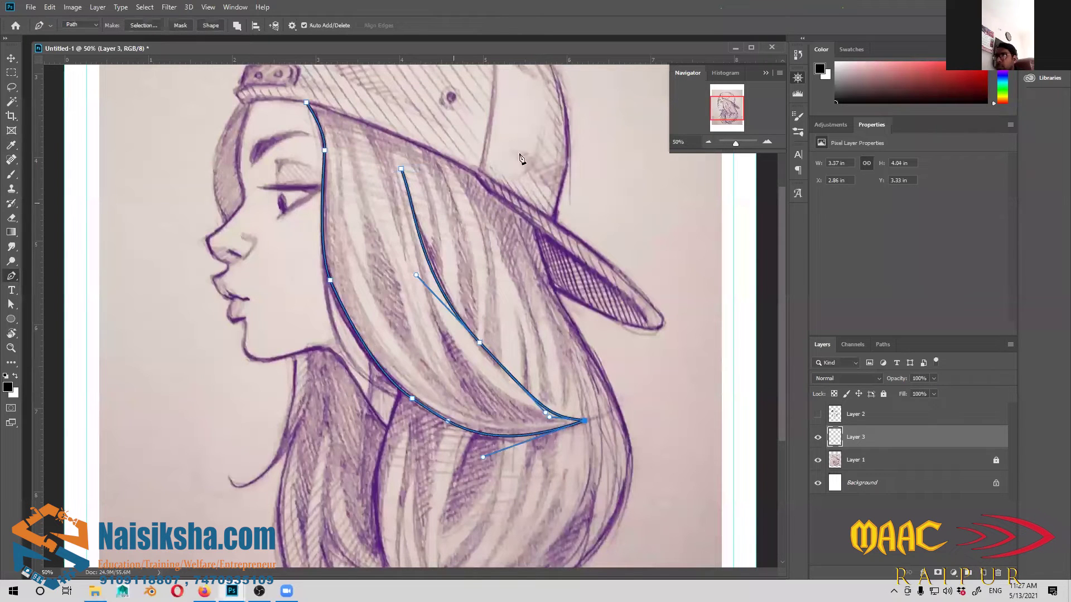
pyautogui.press('Escape')
# Trace the central lower hair strand from the black hair edge down to its bottom tip and back up to that edge
pyautogui.scroll(-3, 407, 264)
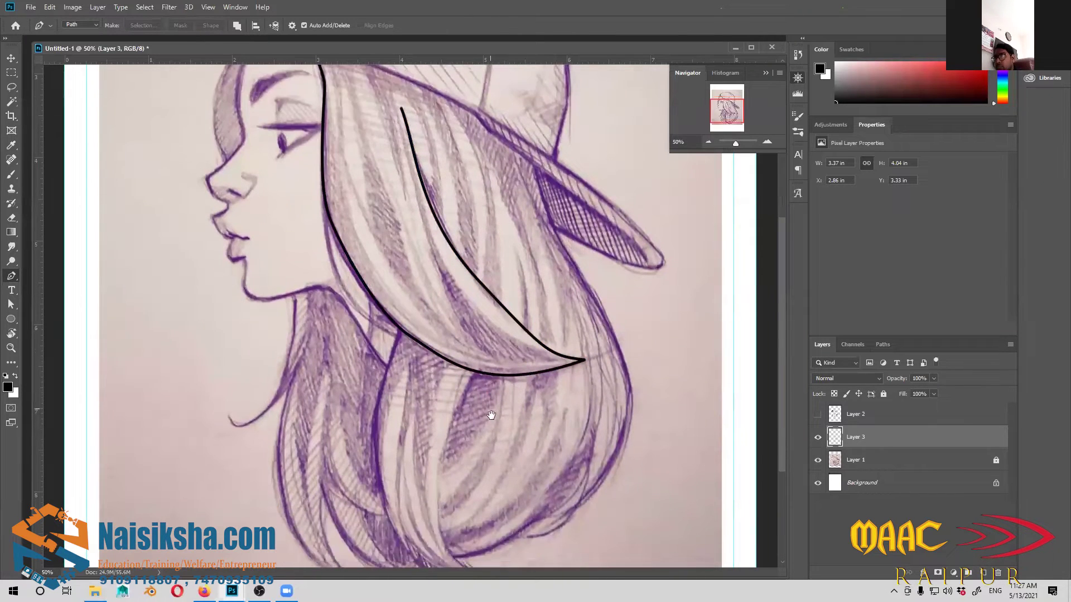
pyautogui.click(399, 259)
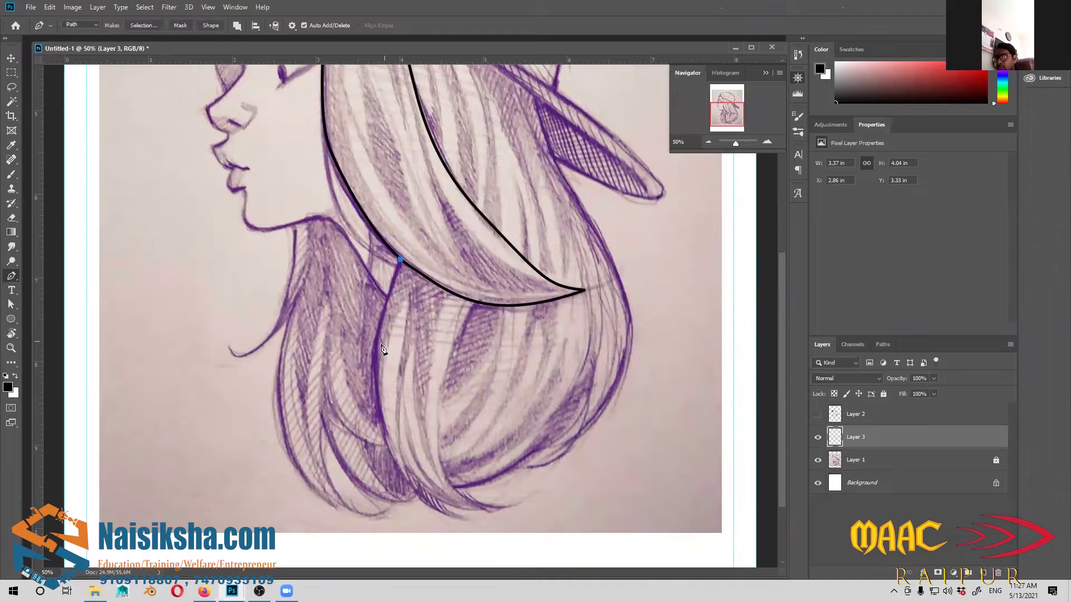
pyautogui.moveTo(402, 478); pyautogui.dragTo(418, 497)
pyautogui.moveTo(492, 512); pyautogui.dragTo(522, 505)
pyautogui.moveTo(441, 469); pyautogui.dragTo(431, 420)
pyautogui.moveTo(472, 304); pyautogui.dragTo(481, 301)
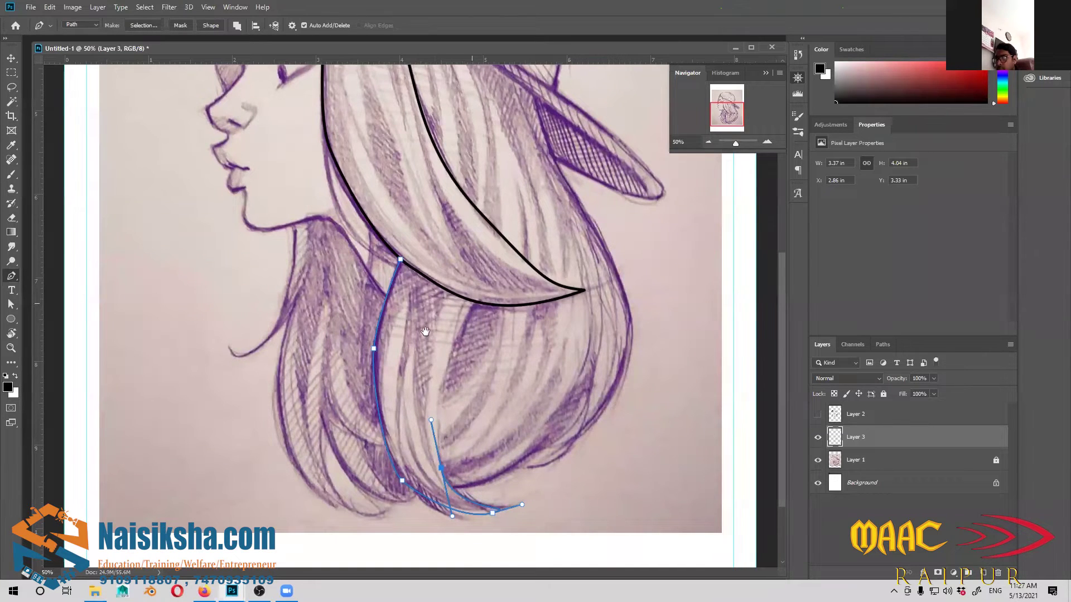
# Convert the anchor at the central lower strand's bottom tip to a sharp corner with the Convert Point tool
pyautogui.scroll(-3, 507, 456)
pyautogui.scroll(1, 506, 456)
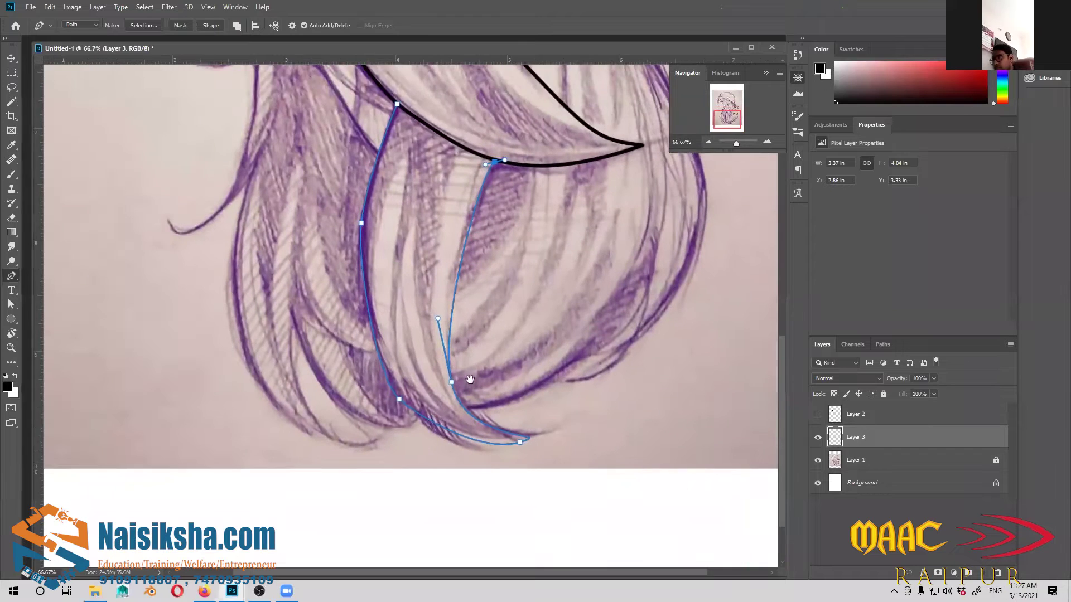
pyautogui.scroll(-2, 506, 457)
pyautogui.click(8, 89)
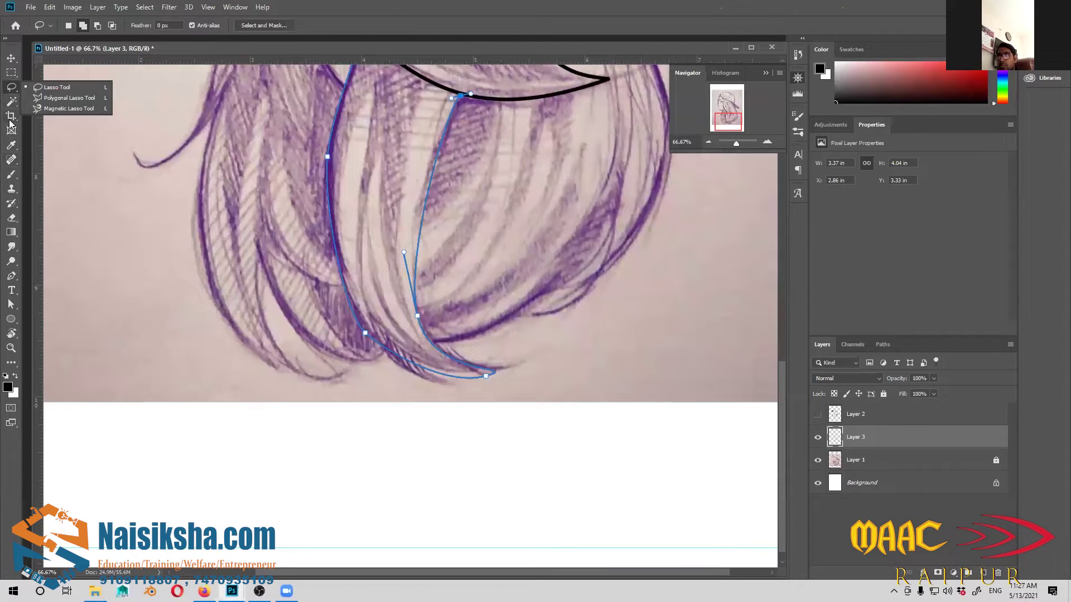
pyautogui.click(11, 276)
pyautogui.click(57, 329)
pyautogui.moveTo(487, 377); pyautogui.dragTo(390, 381)
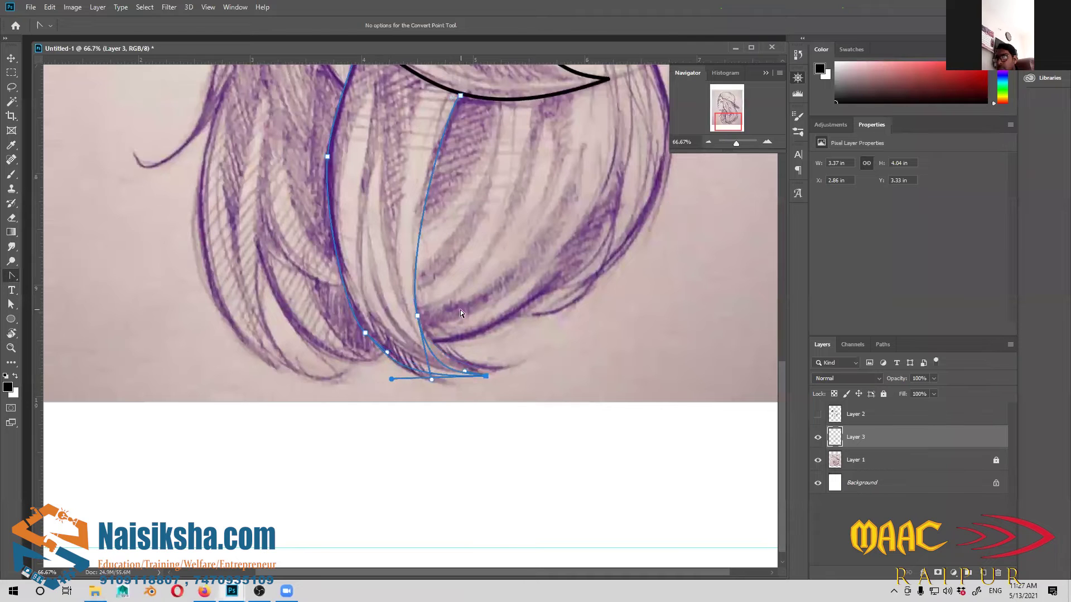
# Adjust the central strand's tip, inner-edge anchor and lower curve with the Direct Selection tool to match the sketch
pyautogui.press('a')
pyautogui.moveTo(417, 316); pyautogui.dragTo(425, 312)
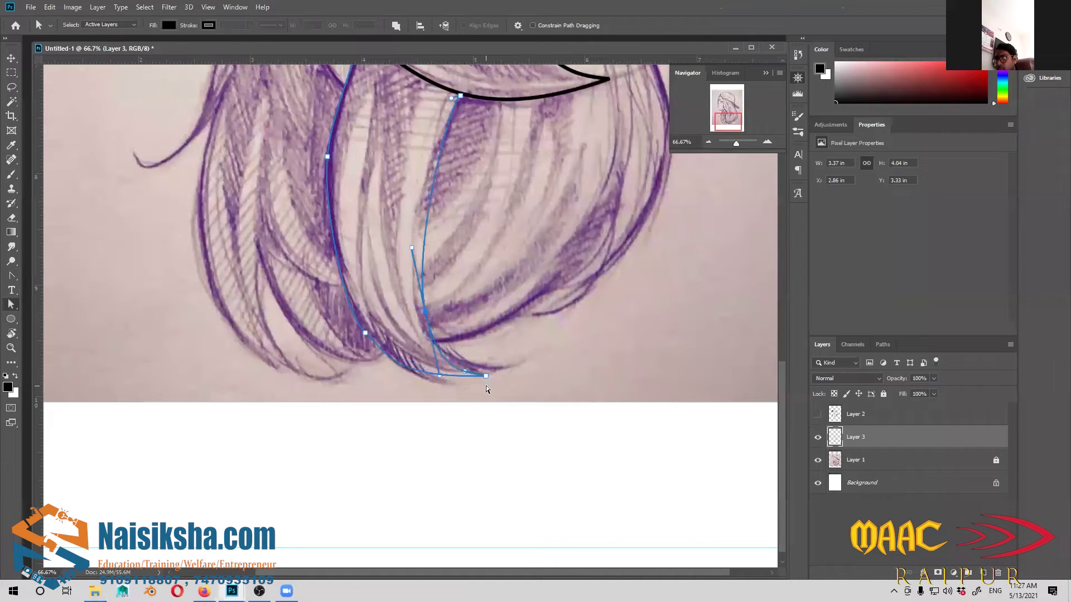
pyautogui.moveTo(486, 377); pyautogui.dragTo(508, 374)
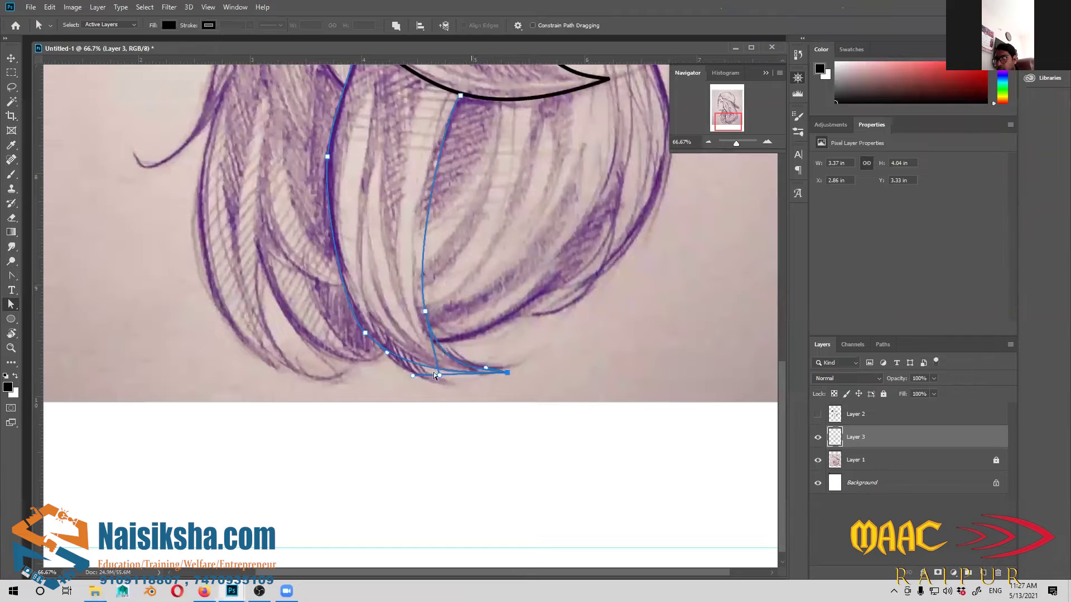
pyautogui.moveTo(413, 376); pyautogui.dragTo(504, 566)
# Stroke the central lower strand's path with the black brush and clear the path
pyautogui.press('p')
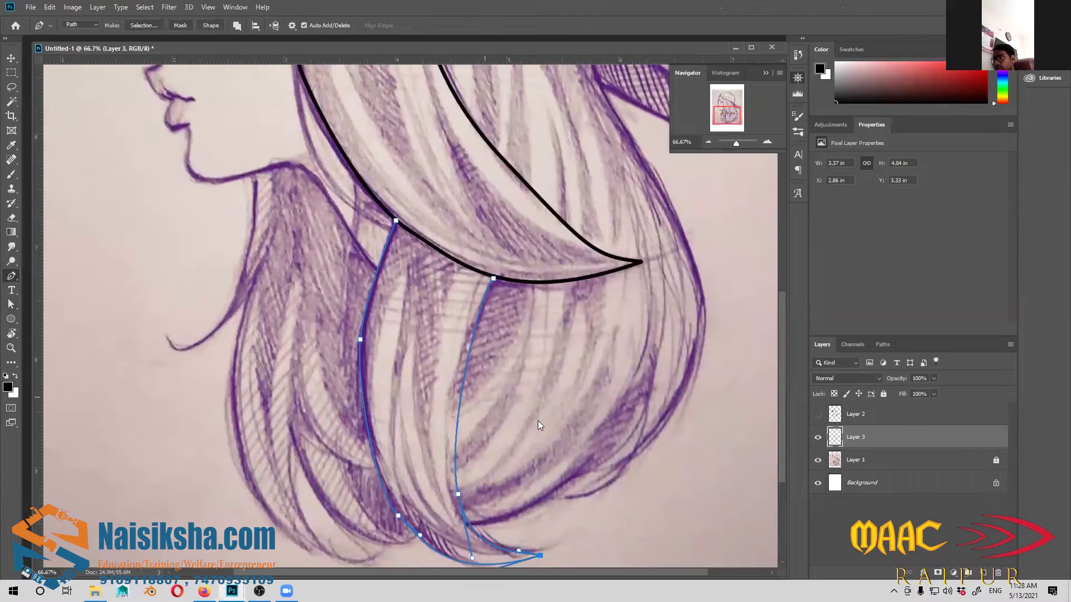
pyautogui.rightClick(485, 397)
pyautogui.click(578, 224)
pyautogui.press('Return')
pyautogui.moveTo(555, 325); pyautogui.dragTo(520, 292)
pyautogui.press('Return')
# Trace the line from under the jaw down to the front curl's tip and stroke it with the Brush
pyautogui.moveTo(478, 409); pyautogui.dragTo(601, 423)
pyautogui.click(337, 158)
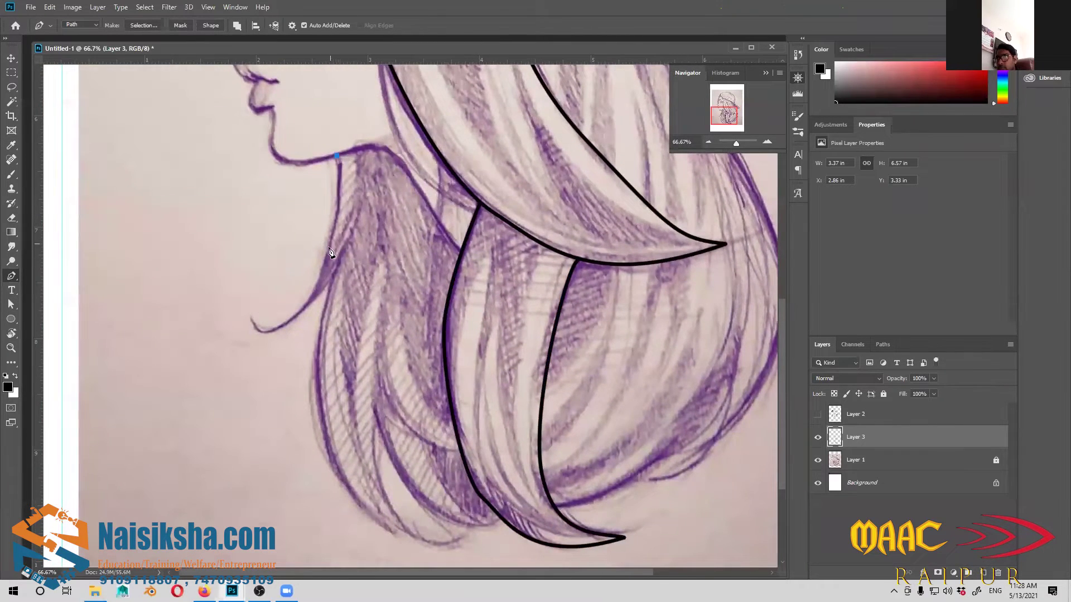
pyautogui.moveTo(329, 246); pyautogui.dragTo(313, 279)
pyautogui.moveTo(255, 322); pyautogui.dragTo(225, 293)
pyautogui.rightClick(328, 305)
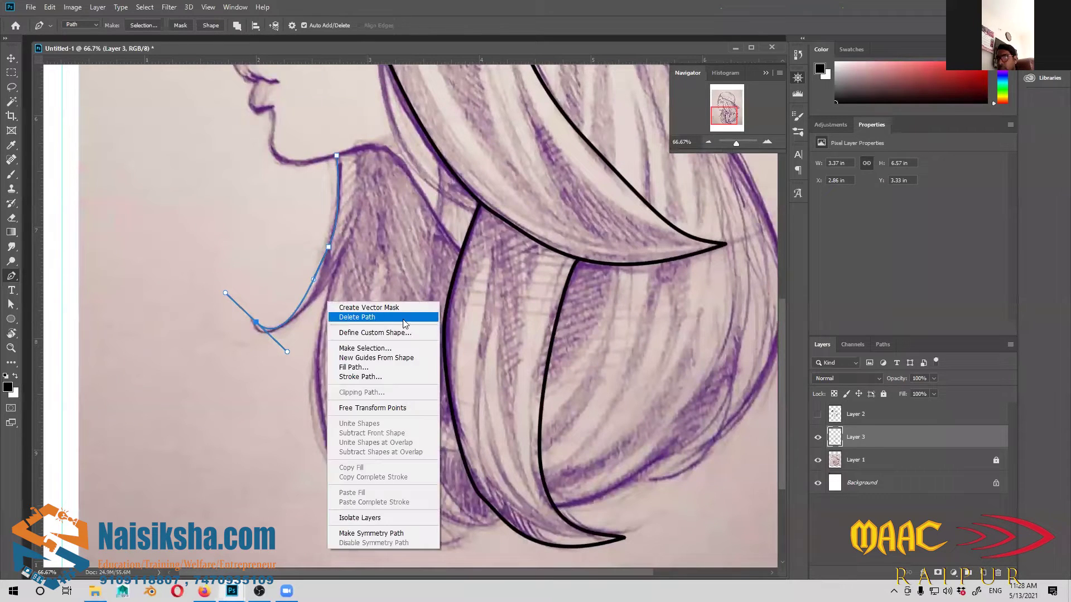
pyautogui.click(377, 375)
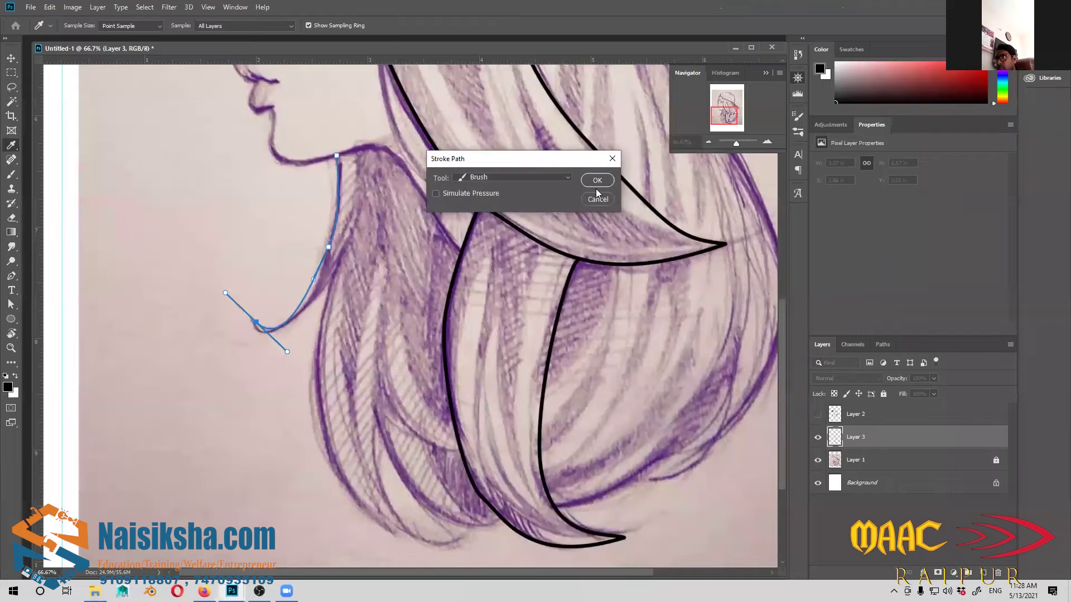
pyautogui.click(595, 186)
# Trace the front curl's lower edge from its tip back up to the hair and stroke it with the Brush
pyautogui.click(255, 323)
pyautogui.moveTo(332, 281)
pyautogui.mouseDown()
pyautogui.moveTo(392, 204)
pyautogui.moveTo(393, 185)
pyautogui.mouseUp()
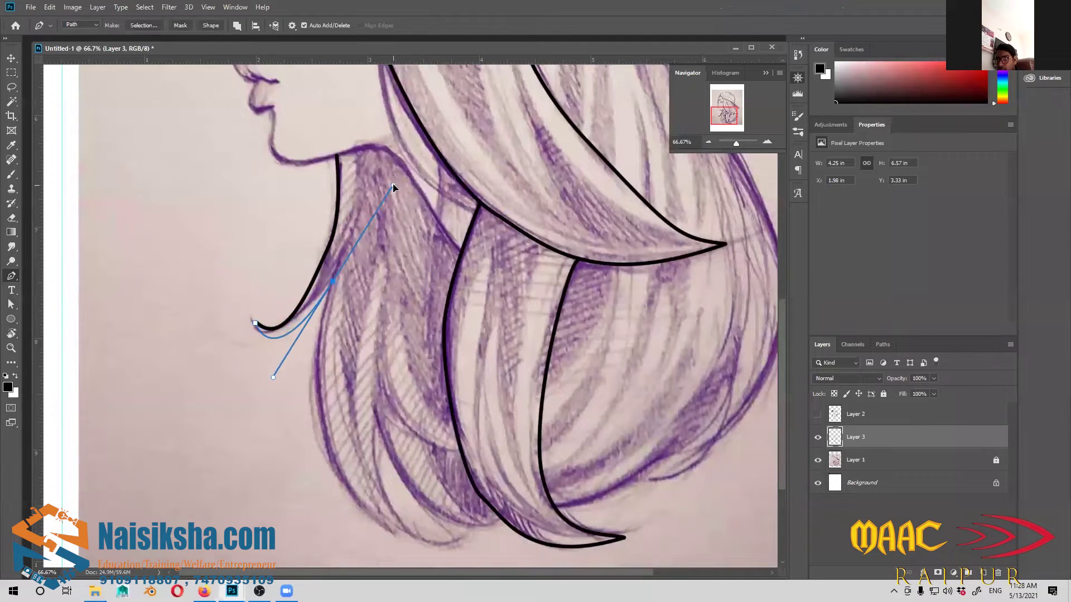
pyautogui.rightClick(368, 270)
pyautogui.click(400, 343)
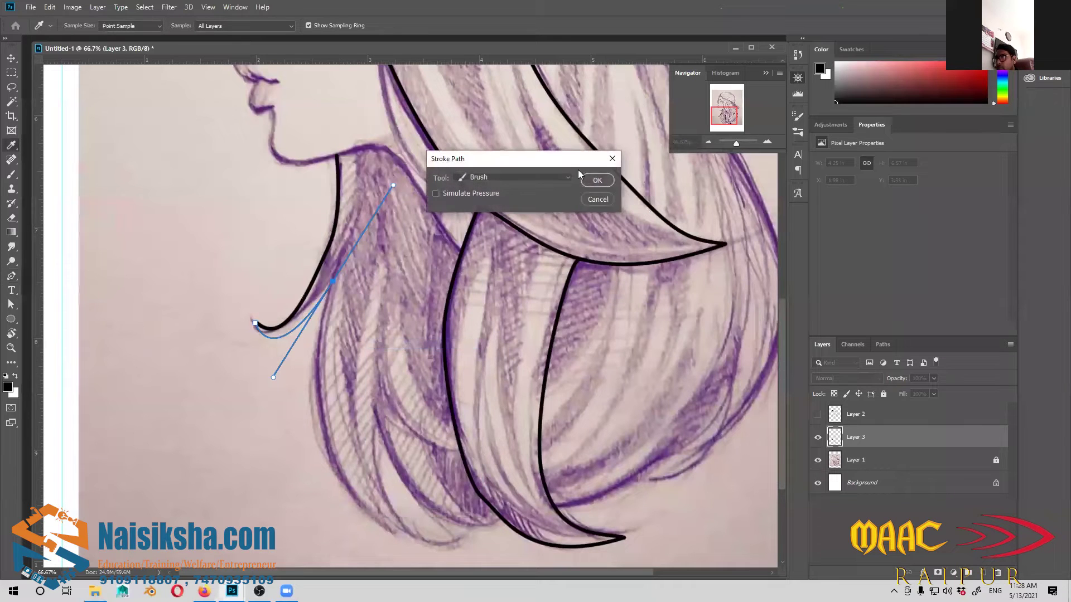
pyautogui.click(596, 181)
# Trace the lower front hair from the curl along its outer edge and around the inner strand tips to the central strand
pyautogui.scroll(-3, 334, 357)
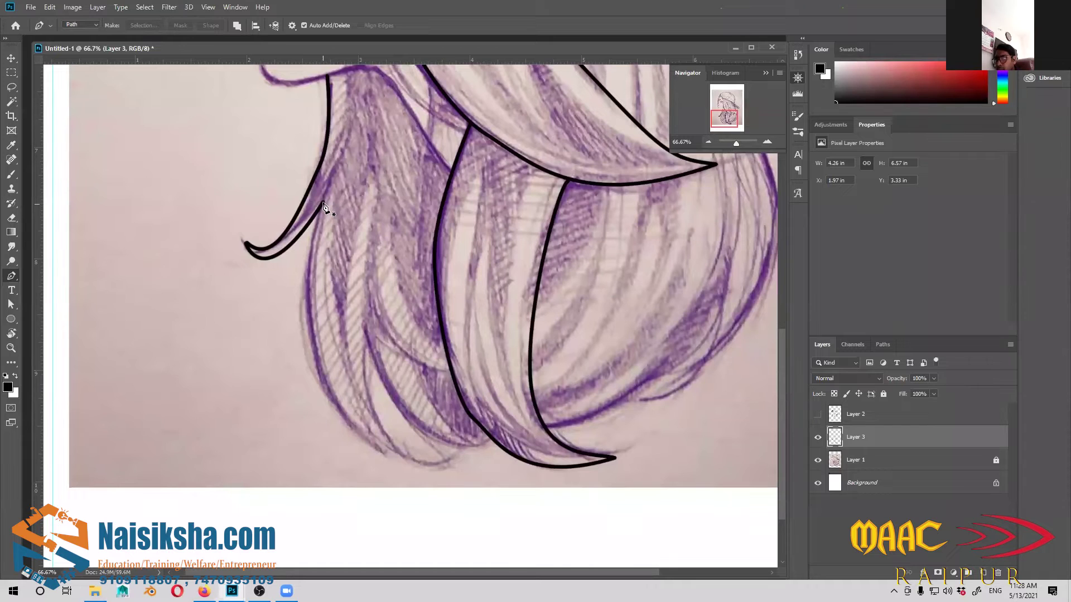
pyautogui.moveTo(375, 442); pyautogui.dragTo(451, 466)
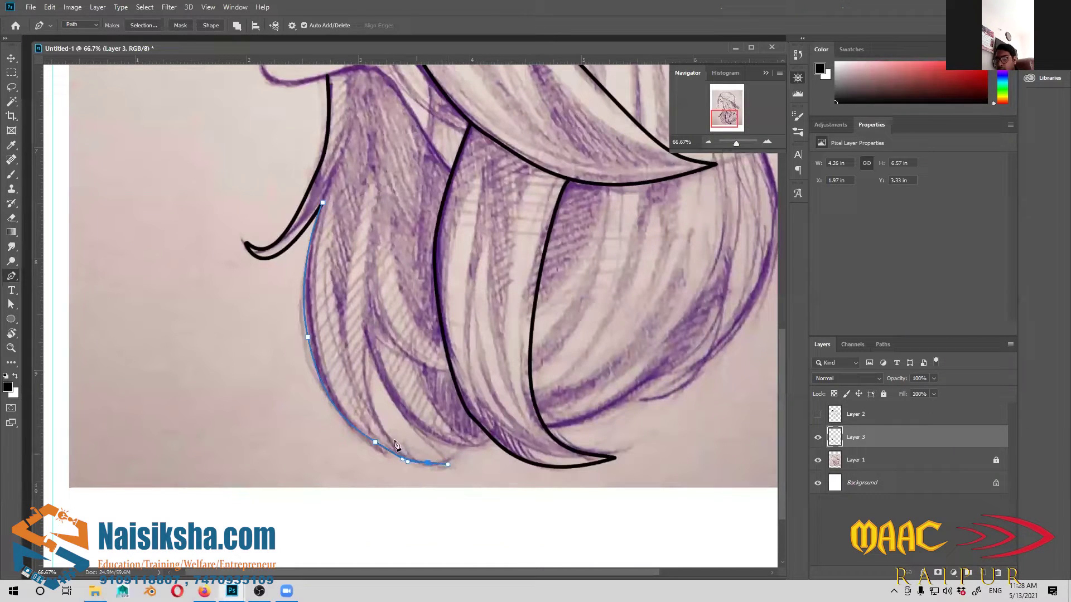
pyautogui.moveTo(366, 343); pyautogui.dragTo(392, 284)
pyautogui.moveTo(406, 456); pyautogui.dragTo(422, 374)
pyautogui.moveTo(347, 300); pyautogui.dragTo(381, 307)
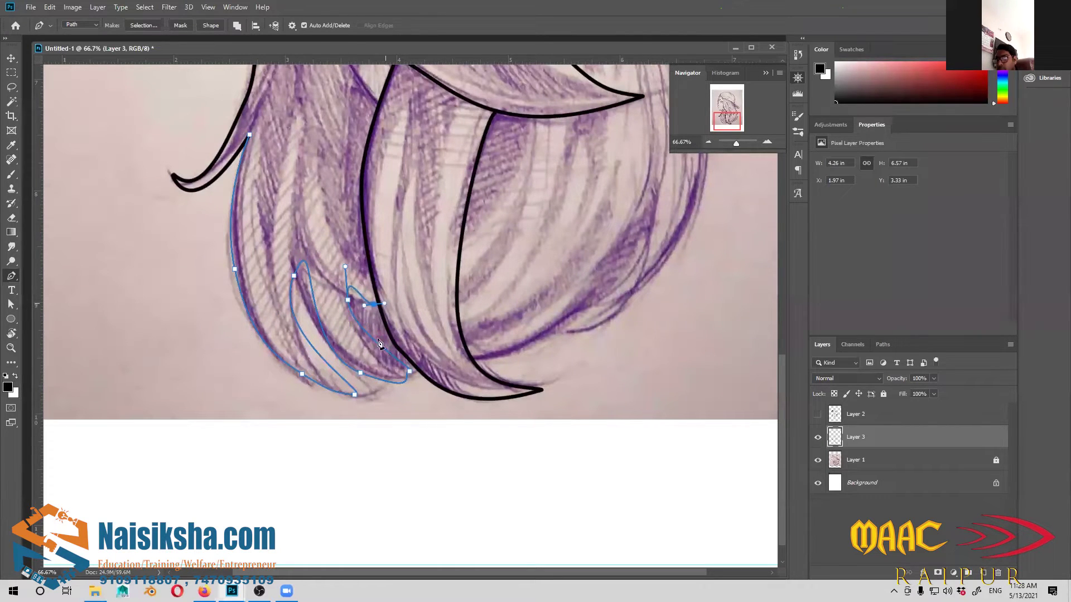
# Convert the inner strand's upper point to a corner and bend its outer curve along the sketched strand
pyautogui.moveTo(352, 406); pyautogui.dragTo(412, 338)
pyautogui.rightClick(11, 275)
pyautogui.click(56, 319)
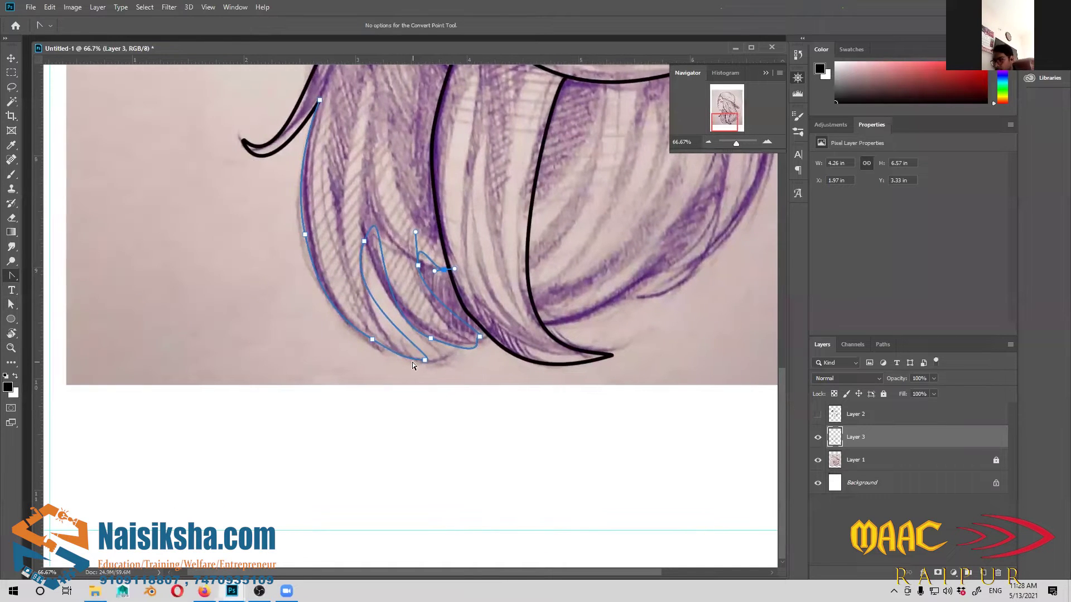
pyautogui.scroll(3, 406, 318)
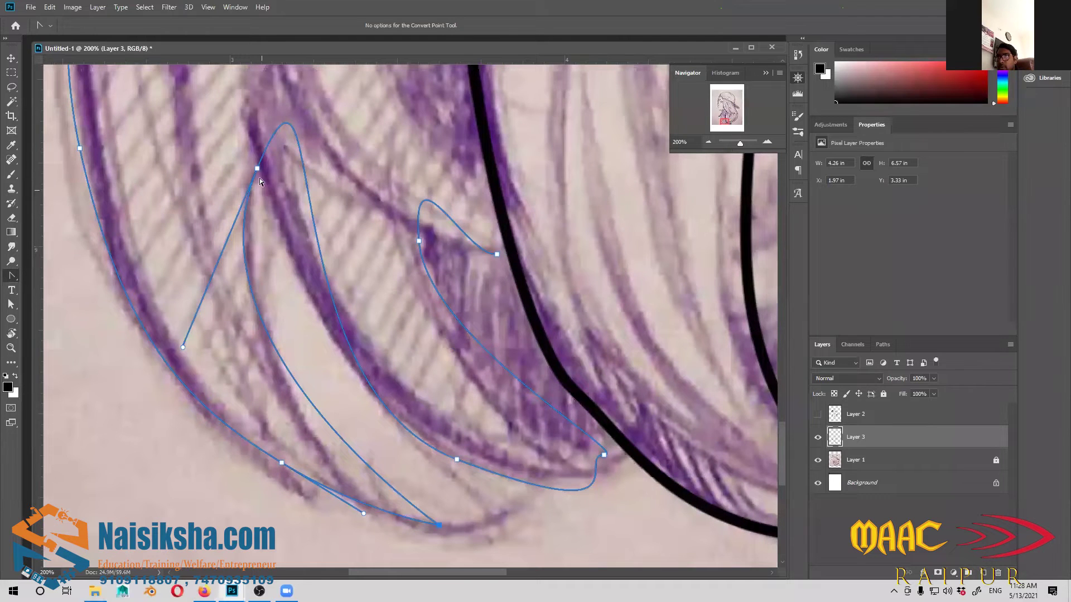
pyautogui.click(258, 169)
pyautogui.moveTo(309, 317); pyautogui.dragTo(289, 358)
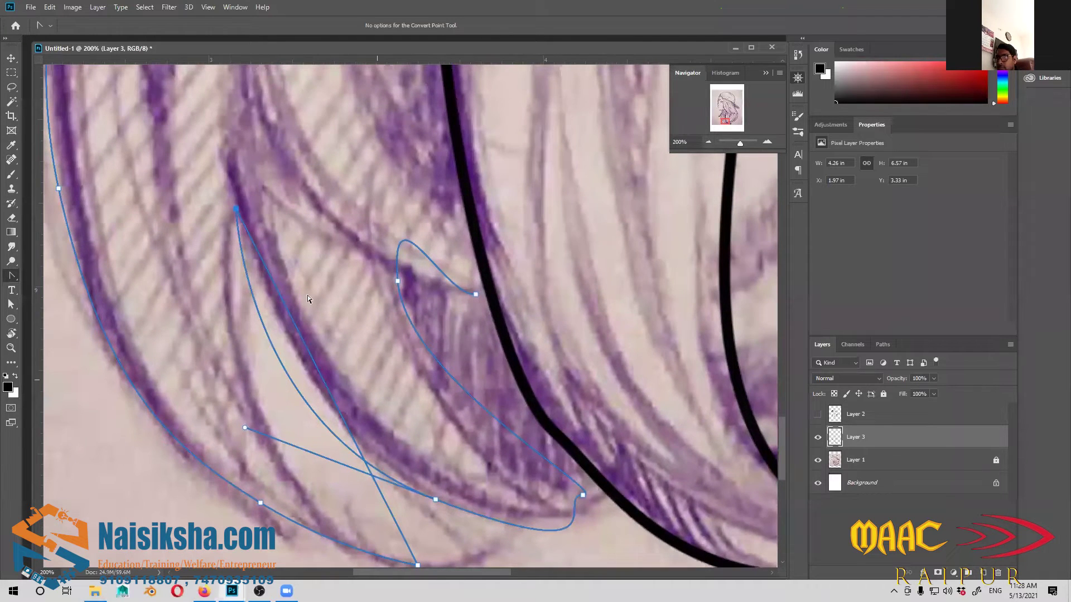
pyautogui.moveTo(238, 210); pyautogui.dragTo(321, 172)
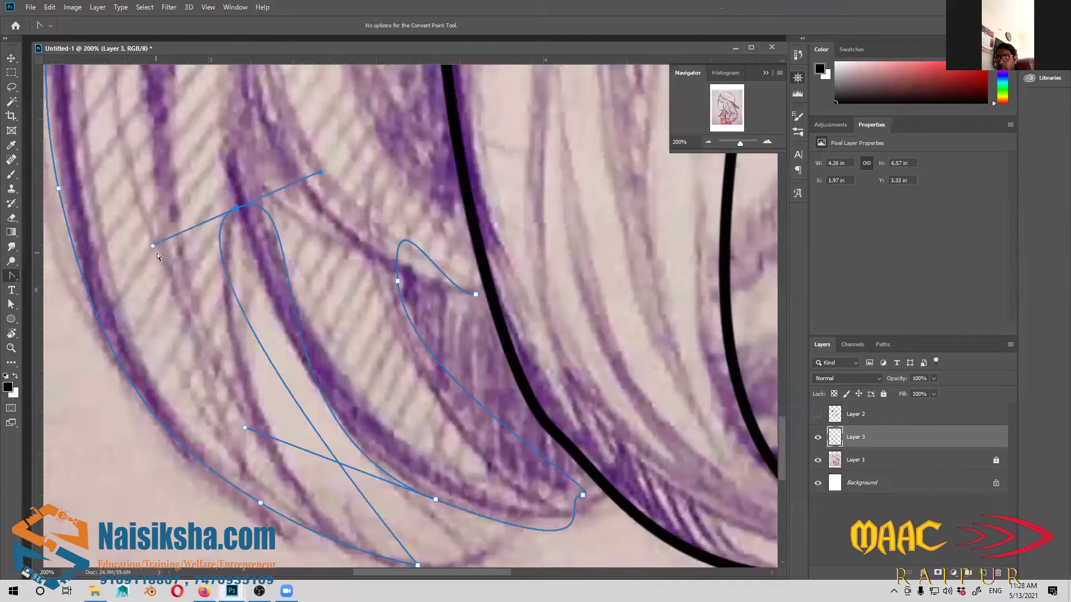
pyautogui.moveTo(152, 246); pyautogui.dragTo(206, 458)
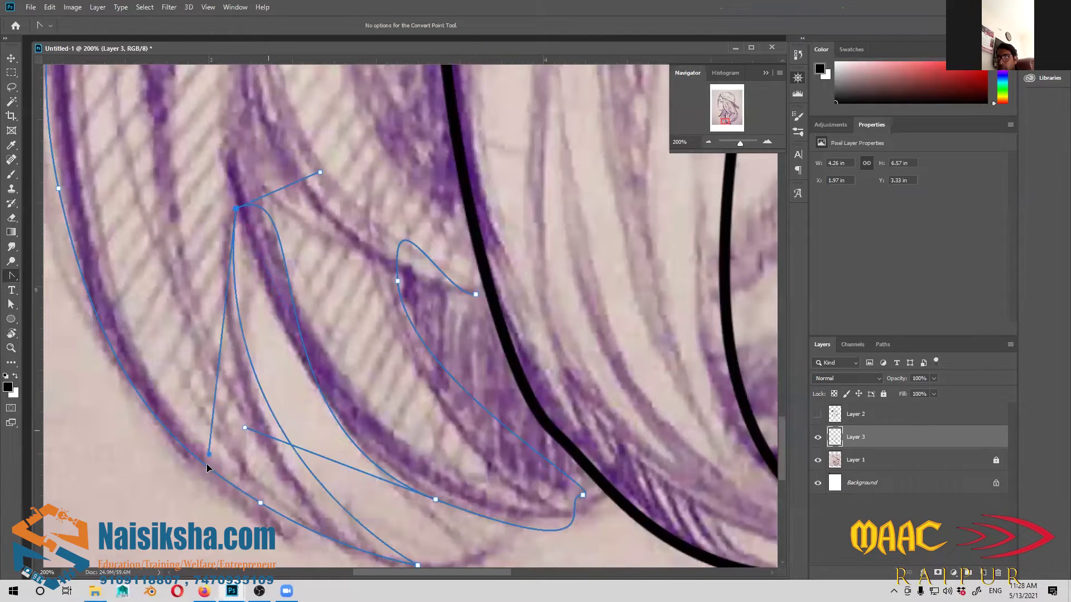
# Reshape the inner strand's second curve from the upper corner down to its lower tip to follow the sketch
pyautogui.moveTo(320, 172); pyautogui.dragTo(269, 246)
pyautogui.moveTo(244, 428); pyautogui.dragTo(285, 416)
pyautogui.hscroll(3, 487, 519)
pyautogui.scroll(-4, 560, 475)
pyautogui.moveTo(537, 457); pyautogui.dragTo(470, 505)
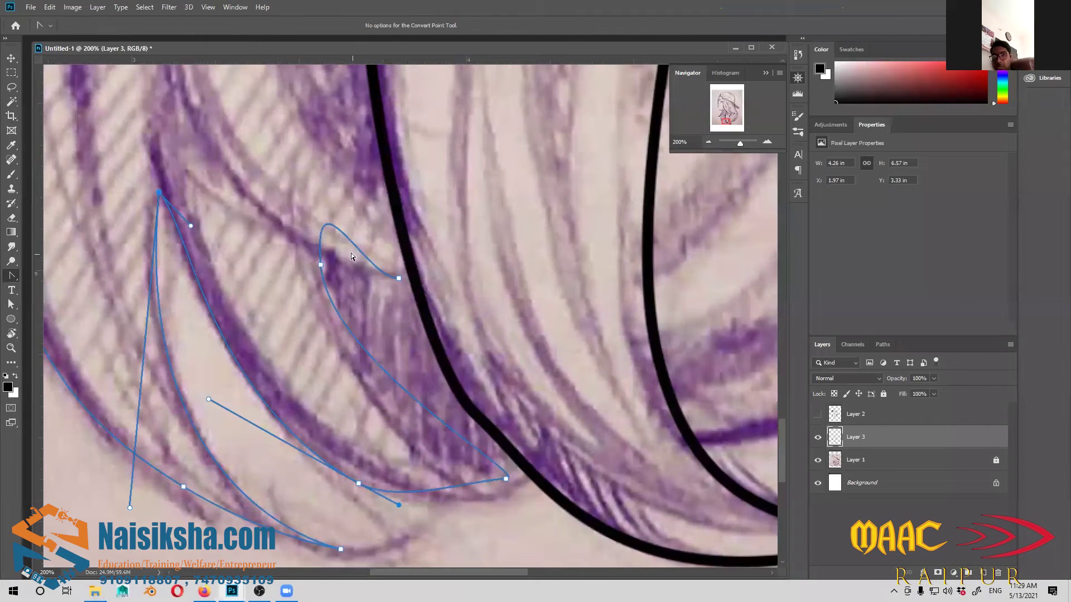
# Turn the top and lower tip of the small strand beside the central strand into corners and fit its curves to the sketch
pyautogui.moveTo(321, 264); pyautogui.dragTo(313, 224)
pyautogui.moveTo(368, 282); pyautogui.dragTo(333, 265)
pyautogui.moveTo(429, 275); pyautogui.dragTo(449, 280)
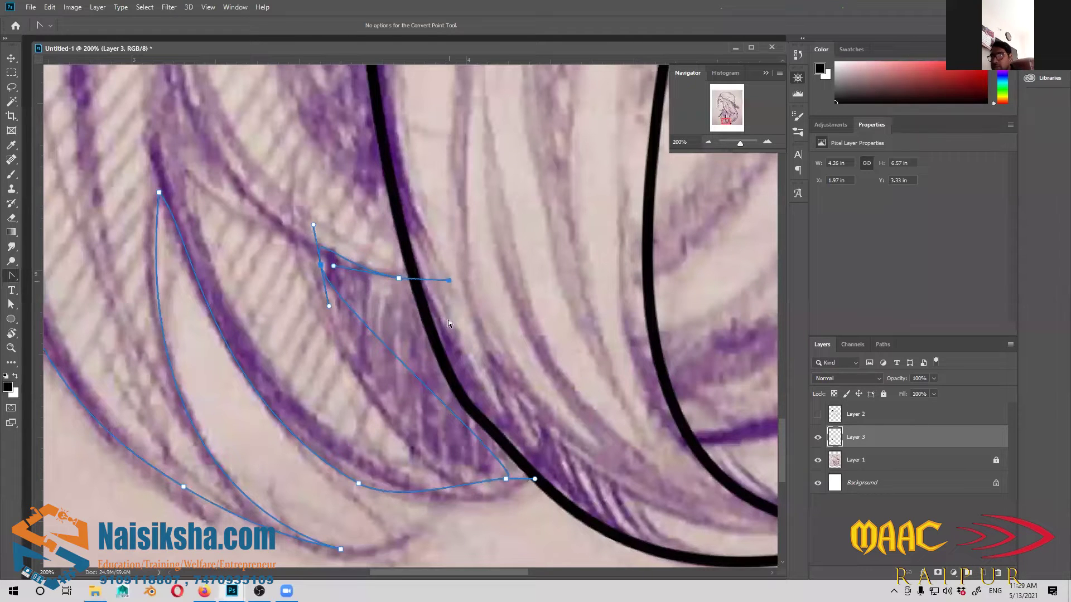
pyautogui.moveTo(534, 479); pyautogui.dragTo(327, 371)
pyautogui.moveTo(382, 416)
pyautogui.mouseDown()
pyautogui.moveTo(366, 411)
pyautogui.moveTo(375, 425)
pyautogui.mouseUp()
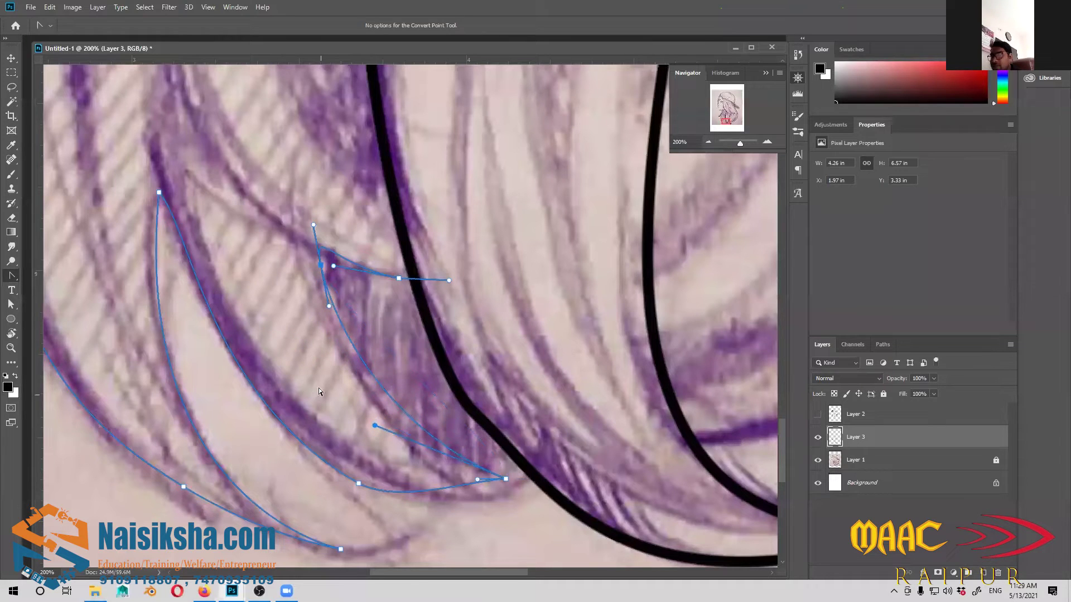
# Move the small strand's lower tip onto the sketch and its end point onto the central strand's black line
pyautogui.press('a')
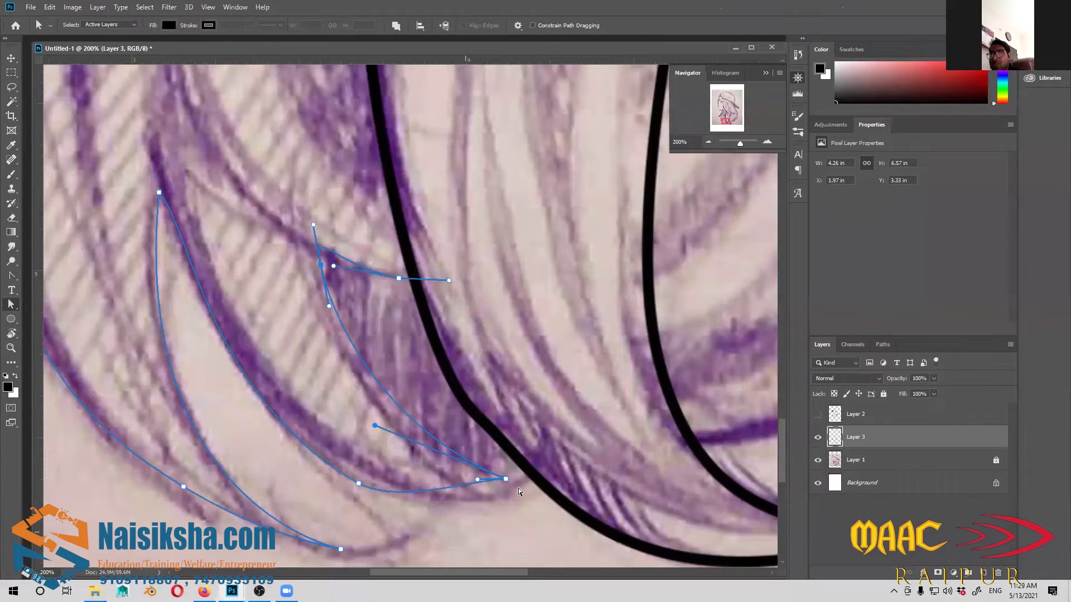
pyautogui.moveTo(505, 479); pyautogui.dragTo(497, 499)
pyautogui.moveTo(400, 279); pyautogui.dragTo(413, 282)
pyautogui.hotkey('ctrl', '-')
pyautogui.hotkey('ctrl', '-')
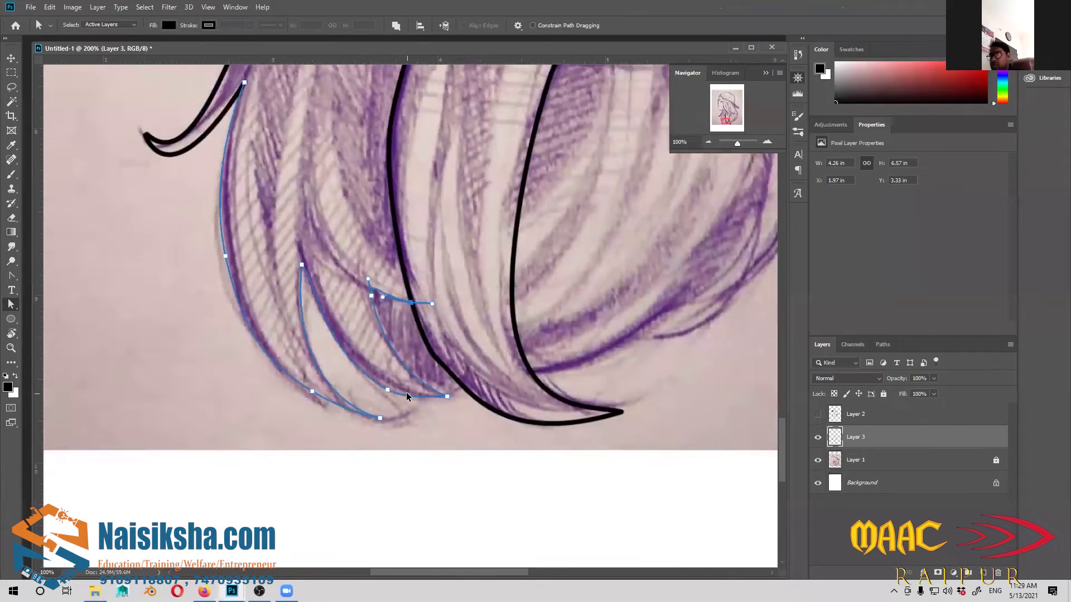
pyautogui.moveTo(348, 259); pyautogui.dragTo(409, 434)
pyautogui.moveTo(399, 360)
pyautogui.mouseDown()
pyautogui.moveTo(396, 393)
pyautogui.moveTo(395, 368)
pyautogui.mouseUp()
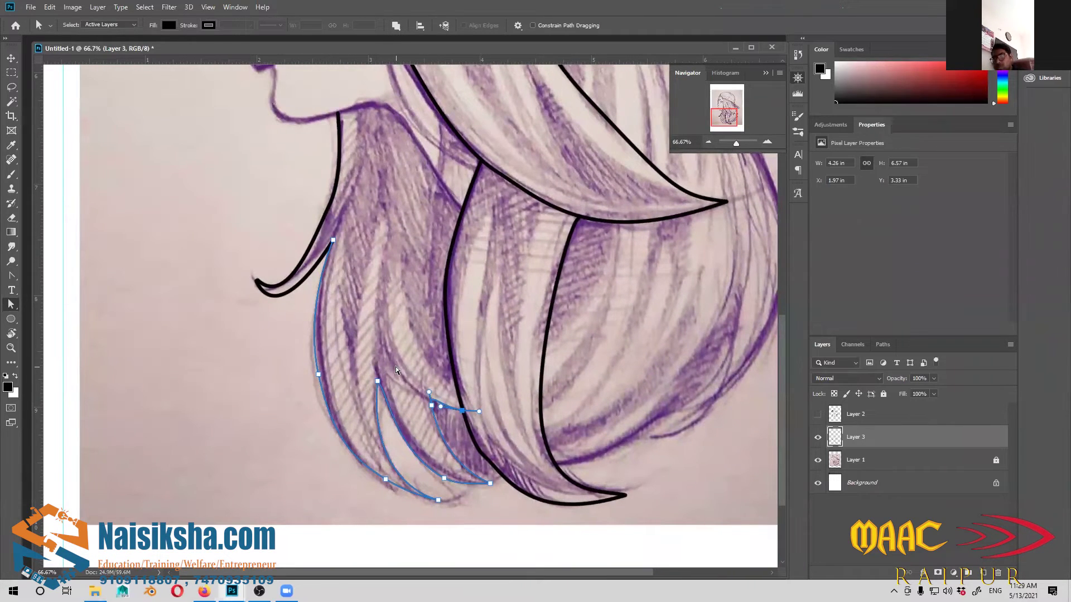
# Stroke the lower front hair's path with the black brush and clear the path
pyautogui.press('p')
pyautogui.hotkey('ctrl', '+')
pyautogui.moveTo(423, 356); pyautogui.dragTo(419, 311)
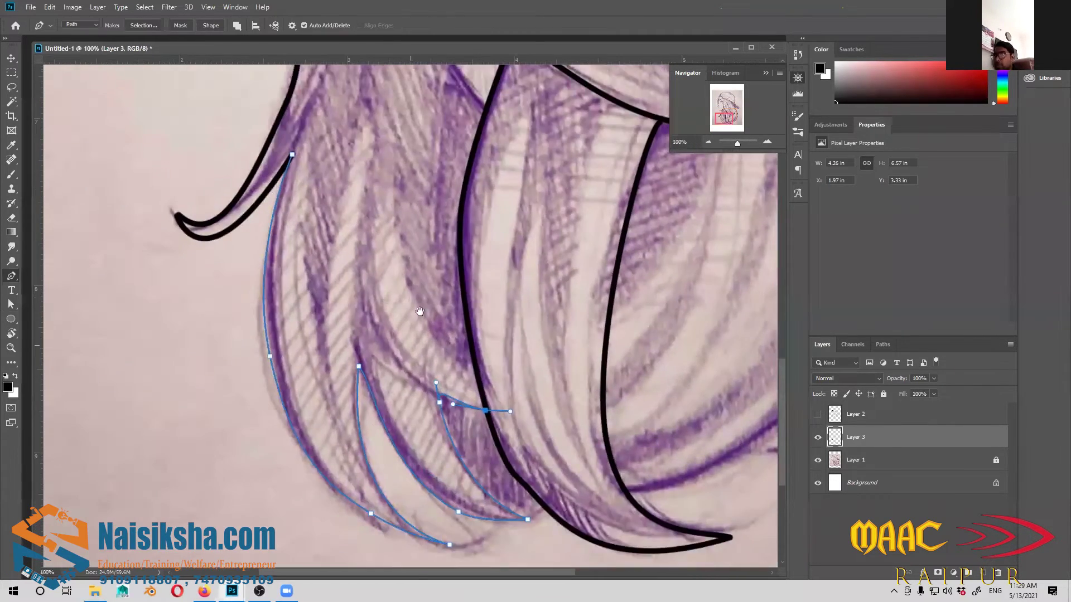
pyautogui.scroll(-5, 413, 316)
pyautogui.scroll(5, 413, 315)
pyautogui.scroll(-3, 406, 440)
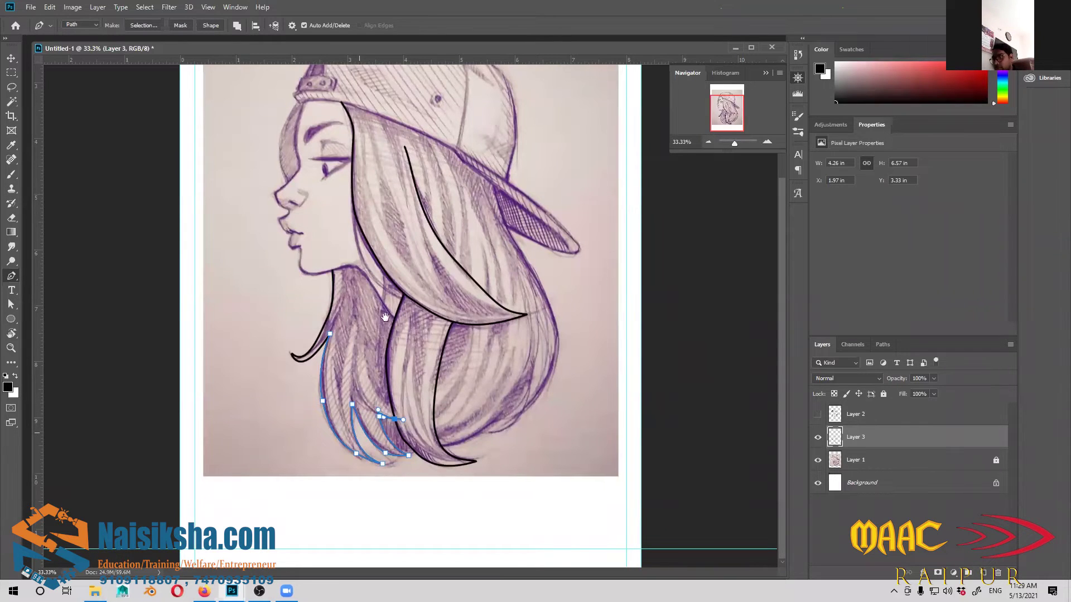
pyautogui.hotkey('ctrl', '+')
pyautogui.hotkey('ctrl', '+')
pyautogui.moveTo(393, 328); pyautogui.dragTo(460, 214)
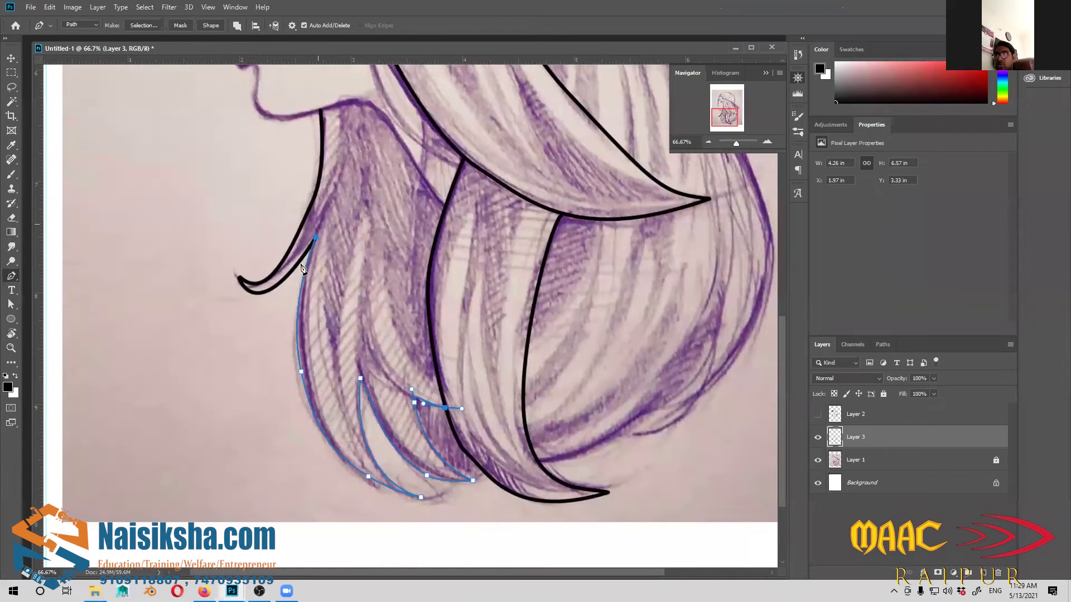
pyautogui.scroll(-1, 356, 425)
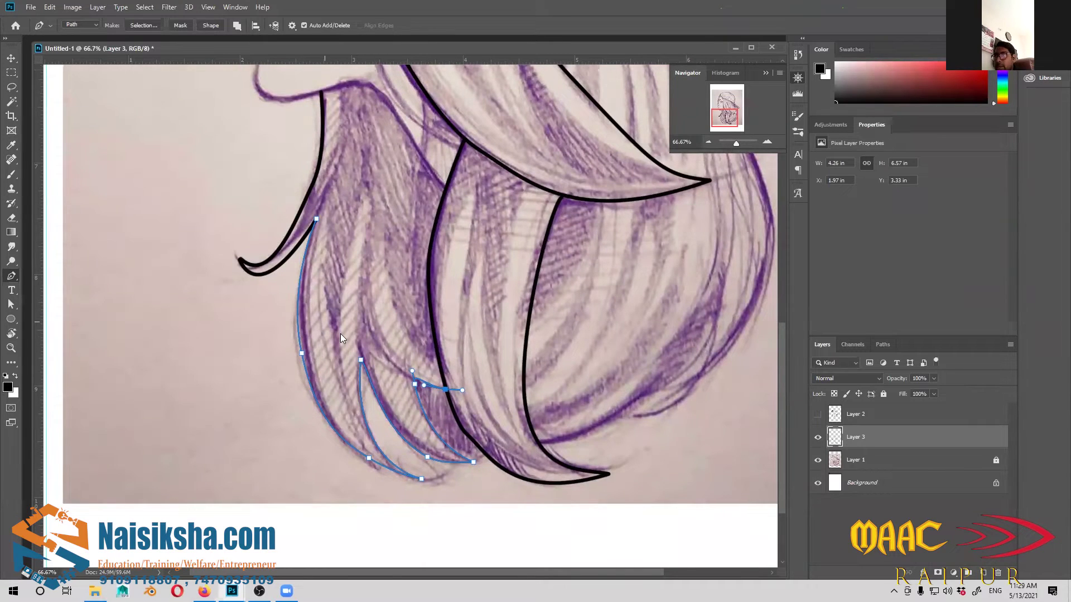
pyautogui.click(597, 180)
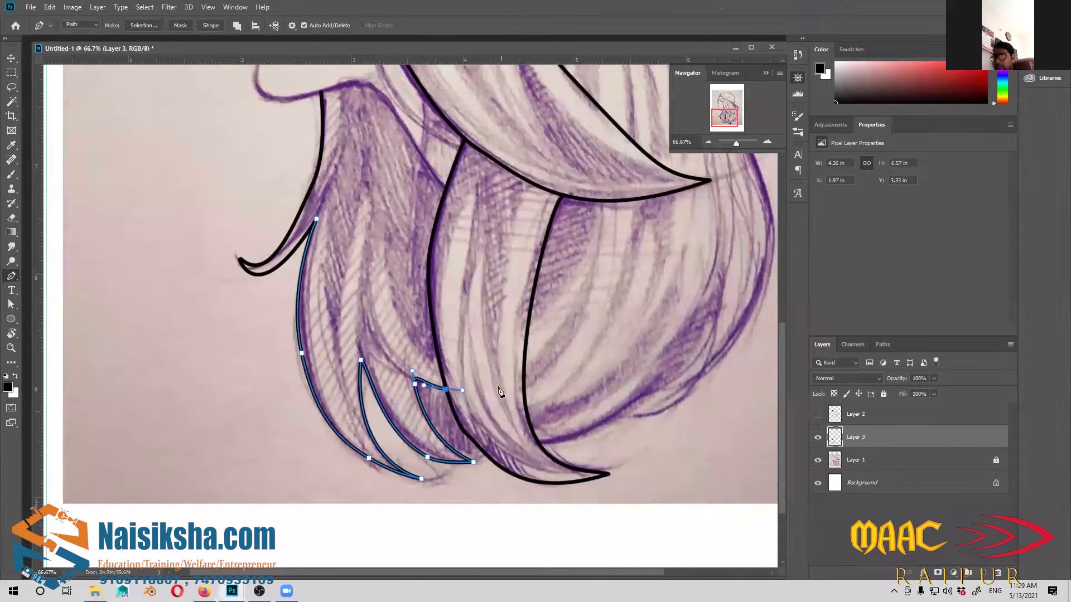
pyautogui.press('Escape')
pyautogui.hotkey('ctrl', '-')
pyautogui.hotkey('ctrl', '-')
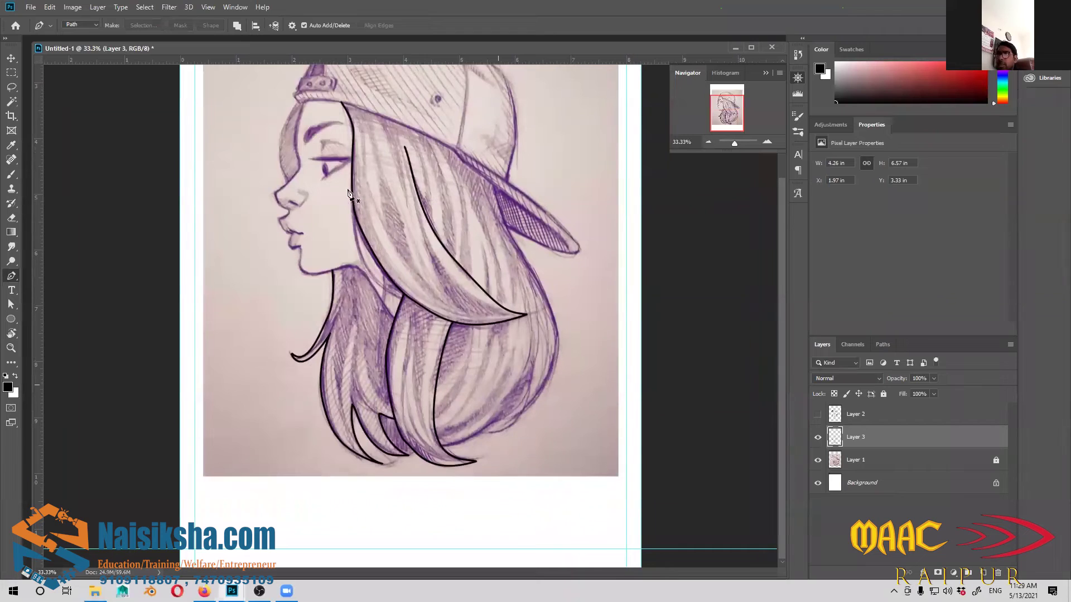
# Show Layer 2 and trace the back hair's outer edge from the central strand's lower end up to the cap's brim
pyautogui.click(817, 415)
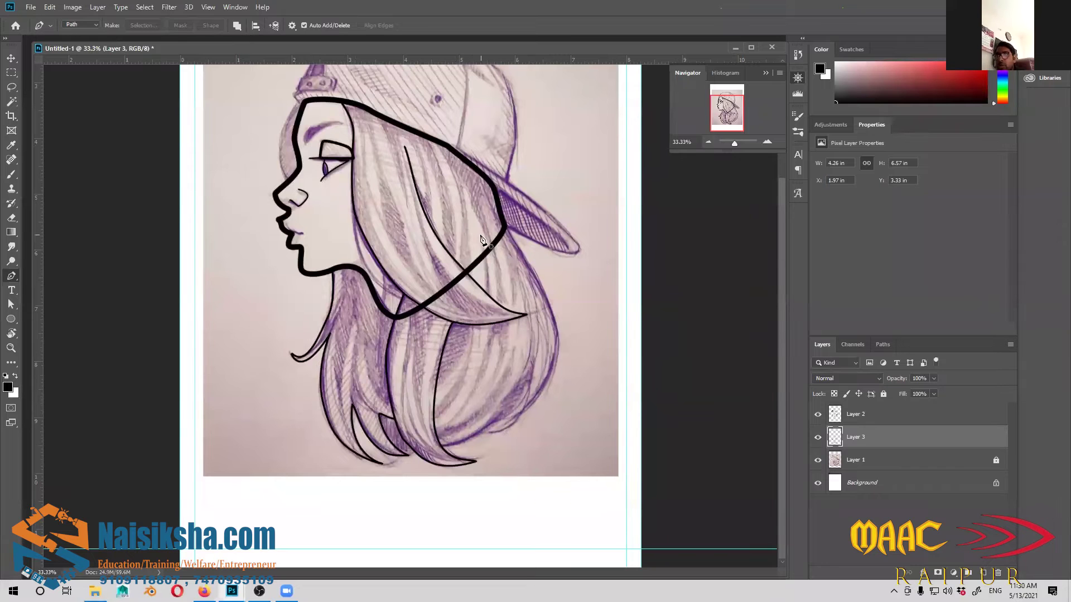
pyautogui.hotkey('ctrl', '+')
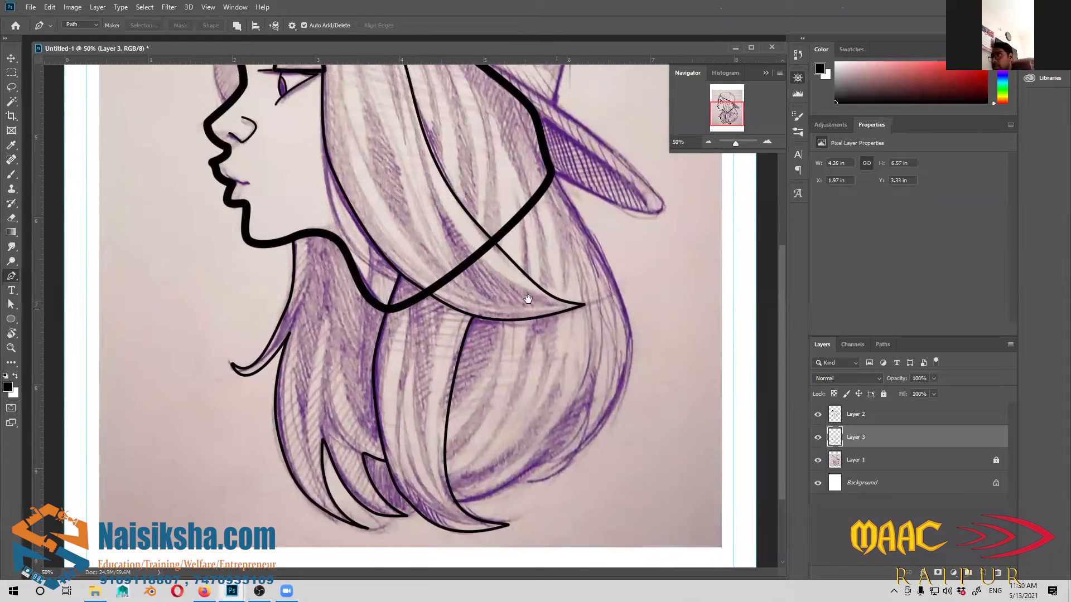
pyautogui.scroll(-2, 528, 299)
pyautogui.hotkey('ctrl', '+')
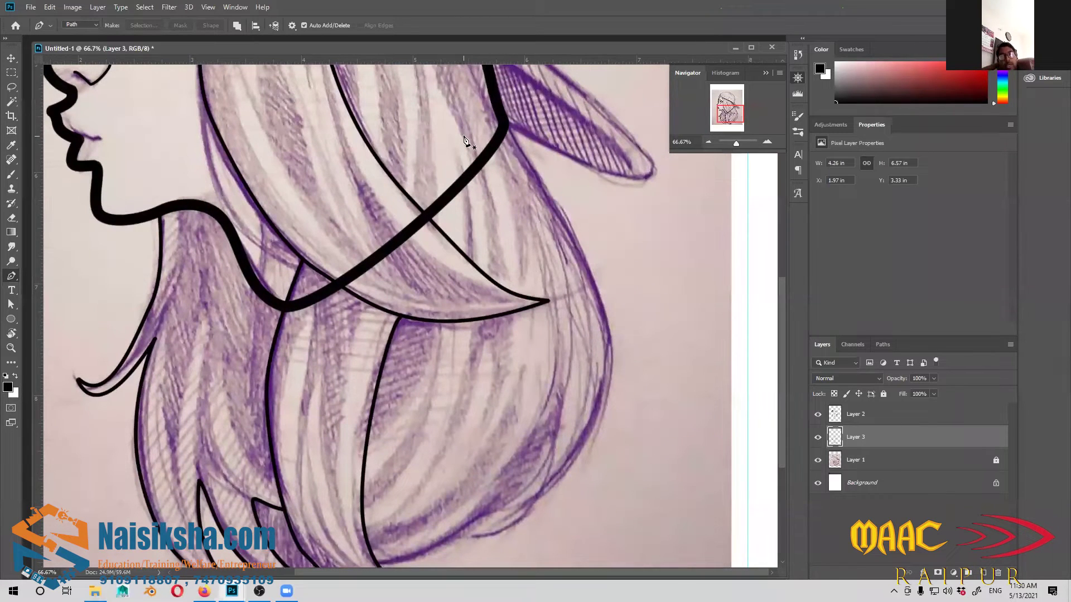
pyautogui.scroll(1, 463, 135)
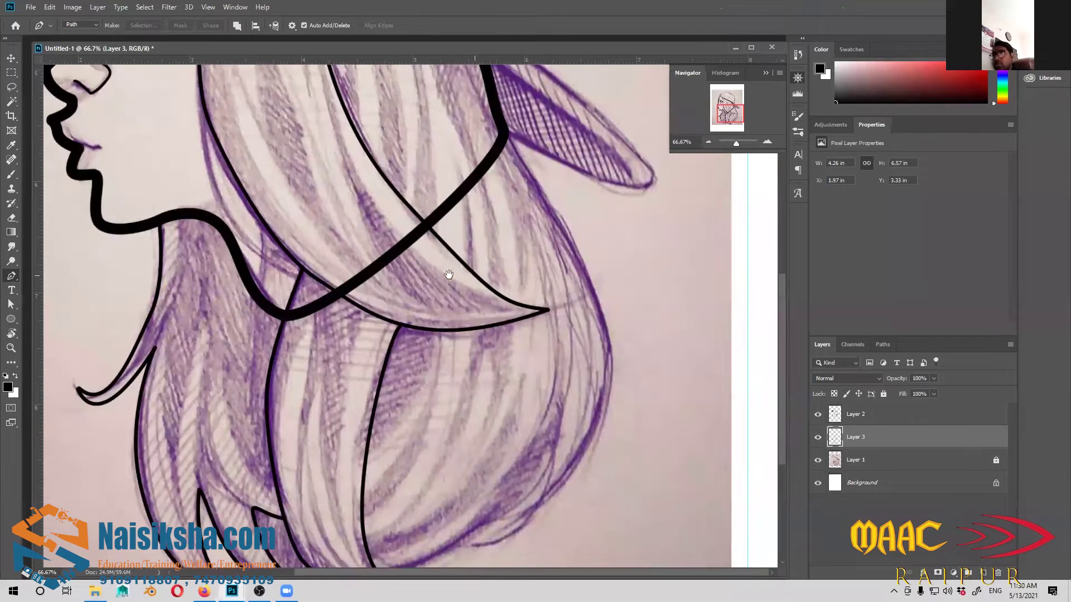
pyautogui.scroll(1, 448, 274)
pyautogui.scroll(-1, 425, 333)
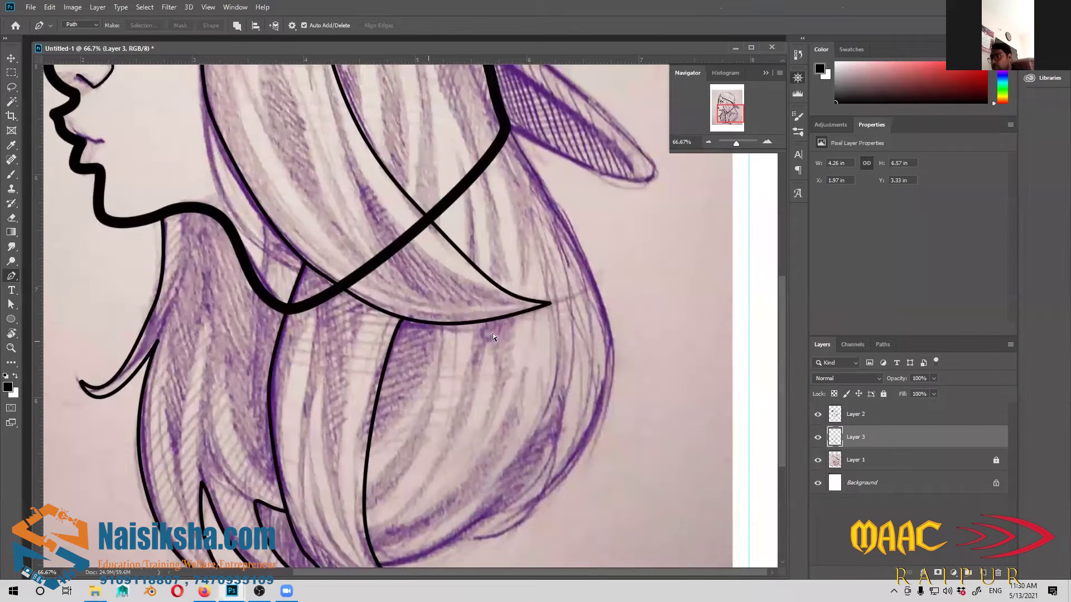
pyautogui.hotkey('ctrl', '-')
pyautogui.hotkey('ctrl', '+')
pyautogui.moveTo(484, 347); pyautogui.dragTo(392, 258)
pyautogui.click(378, 483)
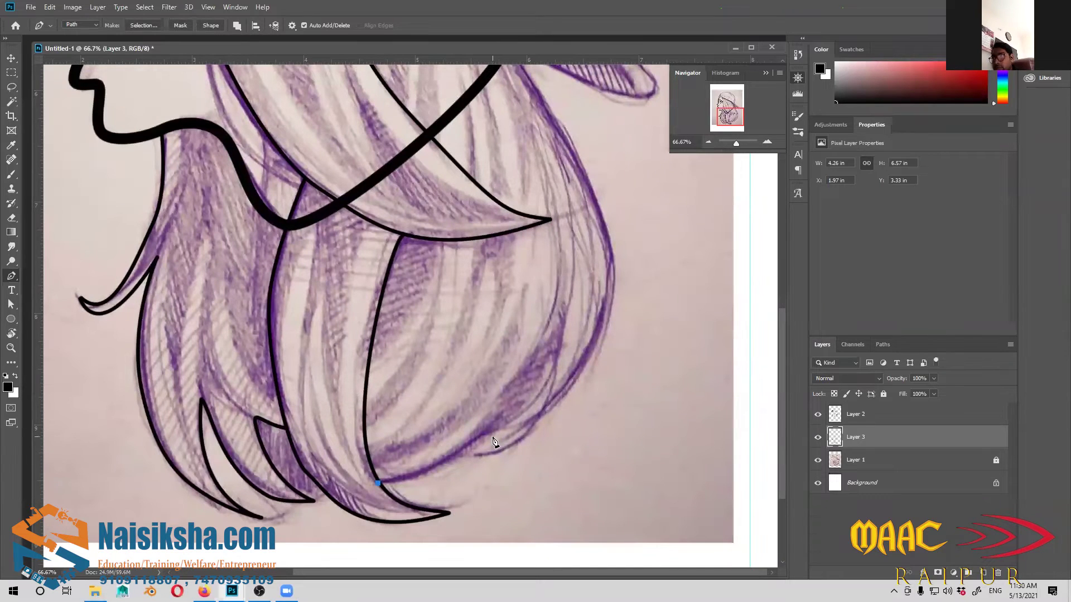
pyautogui.moveTo(488, 437); pyautogui.dragTo(509, 416)
pyautogui.moveTo(587, 354); pyautogui.dragTo(607, 310)
pyautogui.scroll(5, 611, 247)
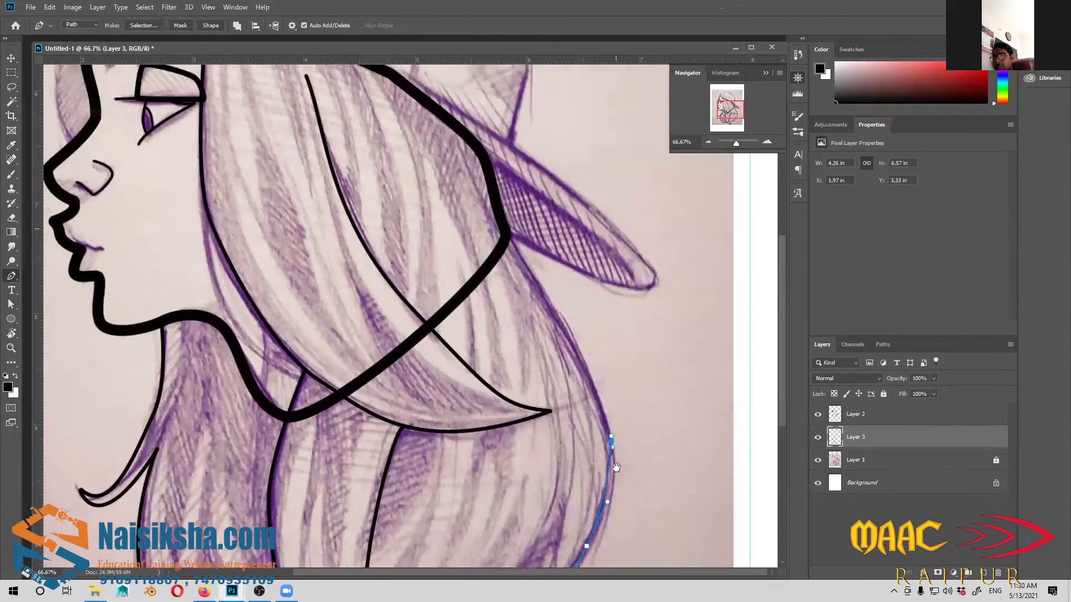
pyautogui.moveTo(536, 329); pyautogui.dragTo(531, 322)
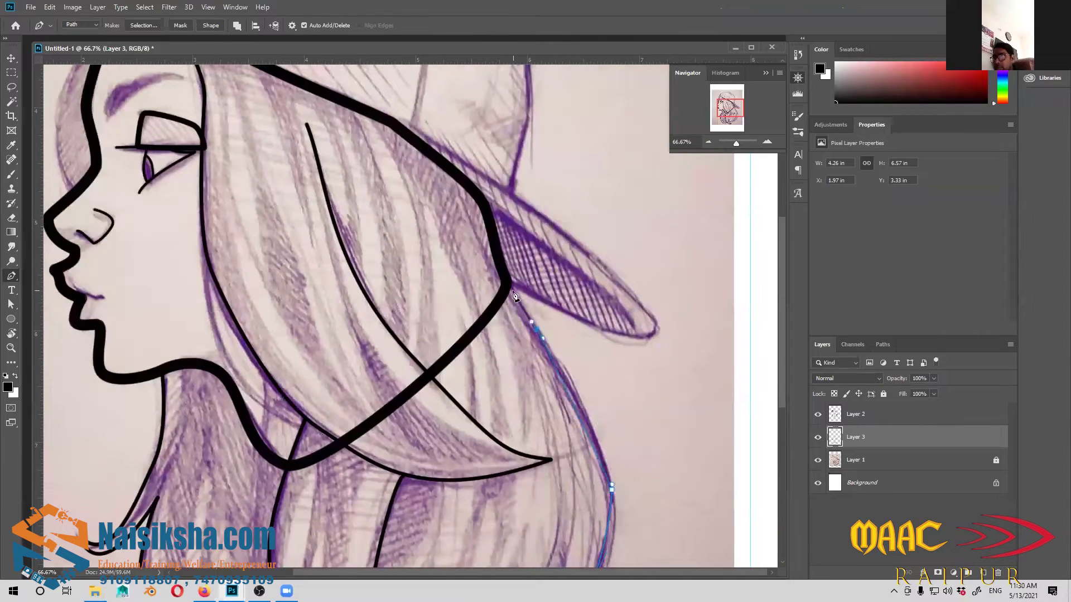
pyautogui.scroll(-5, 547, 373)
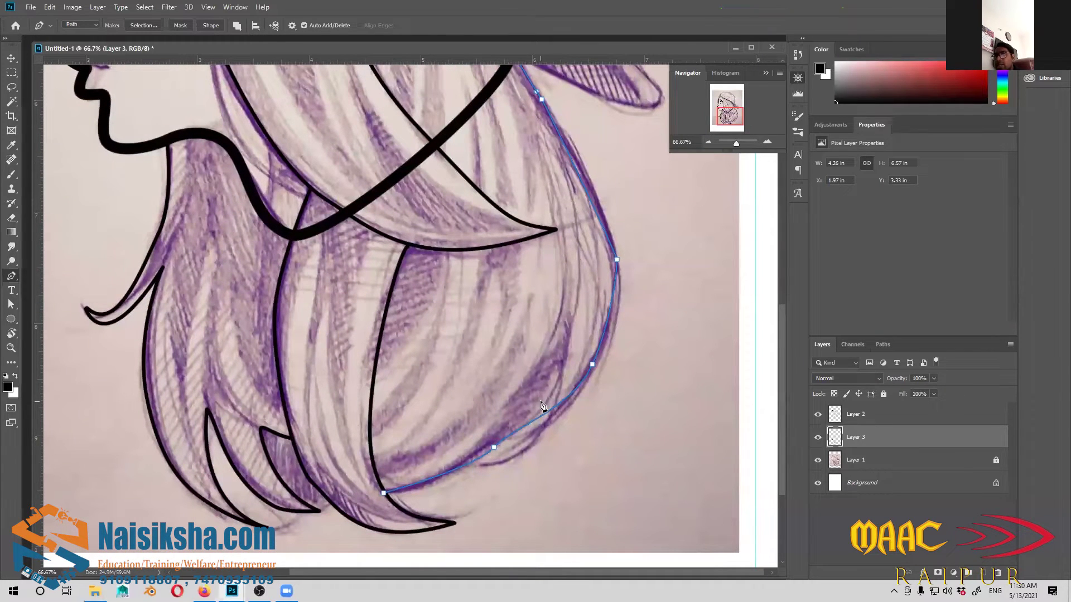
pyautogui.rightClick(542, 406)
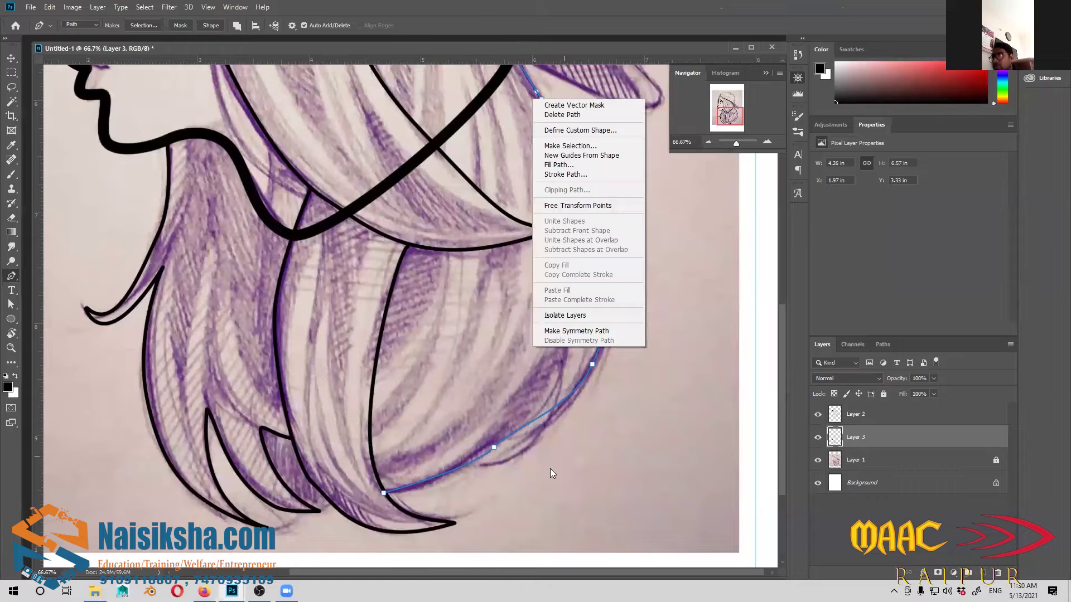
pyautogui.click(574, 165)
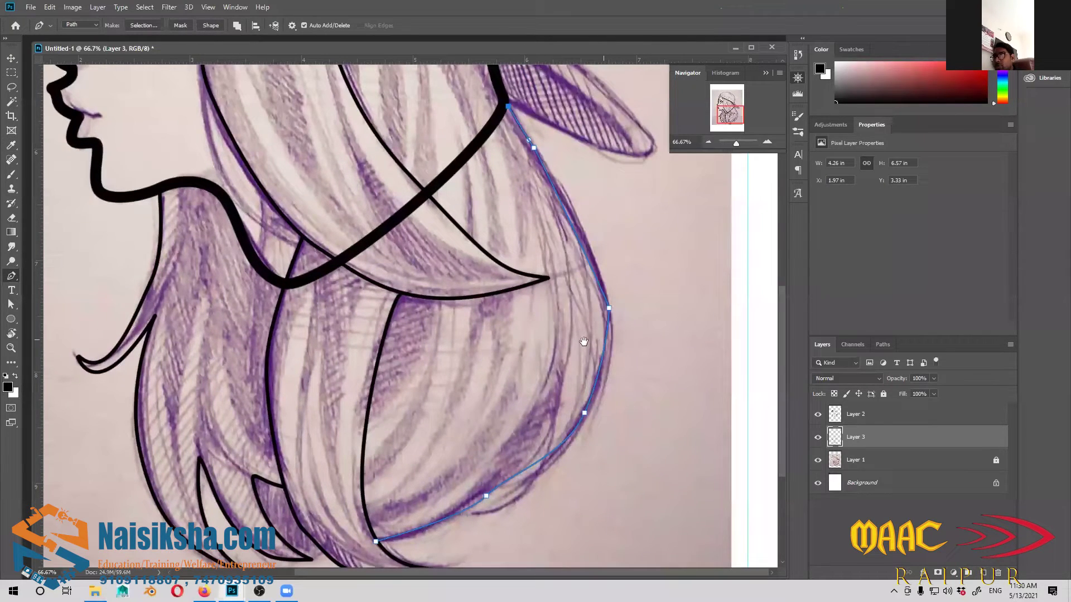
# Adjust the curve handles at the back hair path's outermost point so the edge bends smoothly along the sketch
pyautogui.moveTo(584, 342); pyautogui.dragTo(583, 351)
pyautogui.rightClick(11, 278)
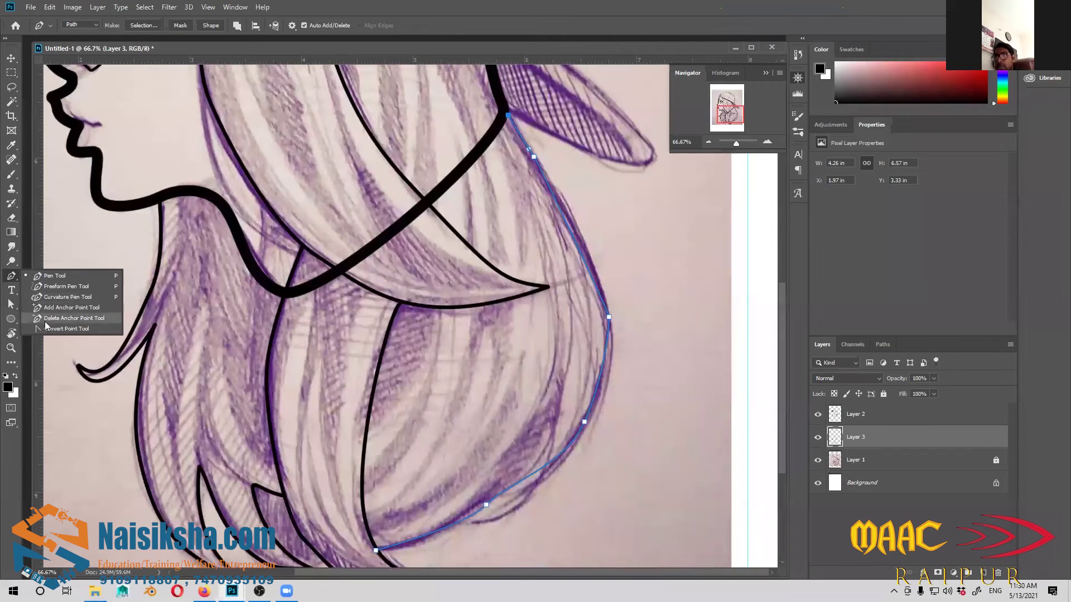
pyautogui.click(61, 329)
pyautogui.moveTo(609, 316); pyautogui.dragTo(588, 235)
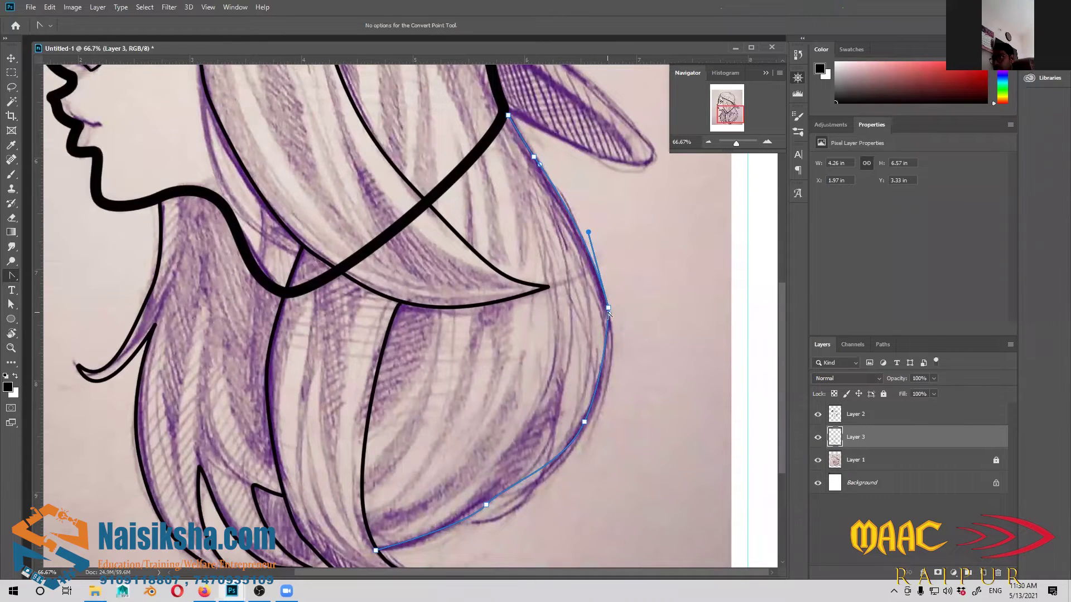
pyautogui.moveTo(607, 312); pyautogui.dragTo(614, 358)
pyautogui.moveTo(559, 406); pyautogui.dragTo(592, 388)
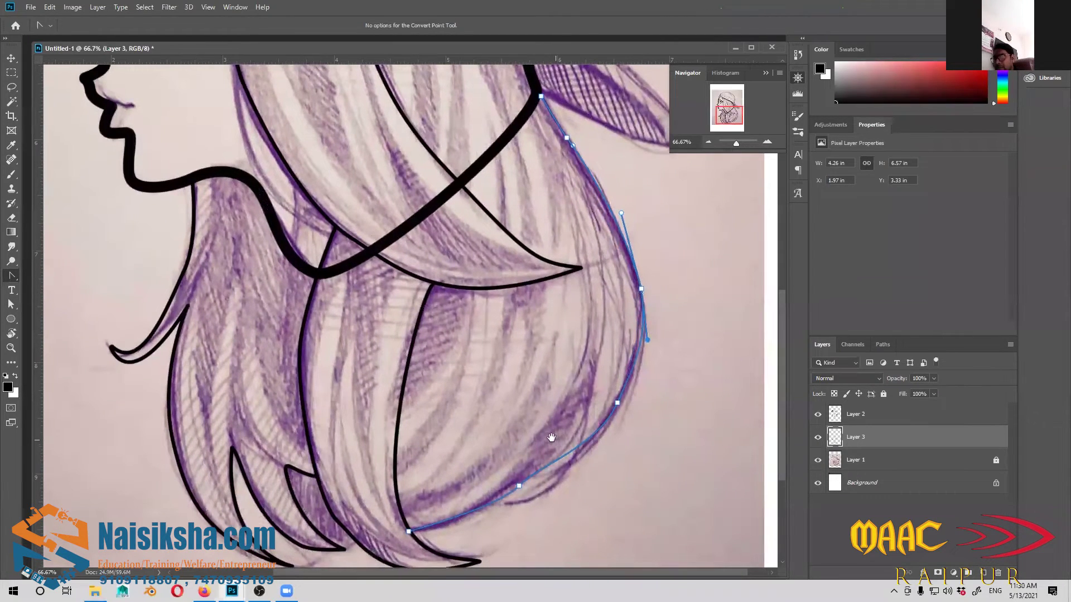
pyautogui.moveTo(552, 440); pyautogui.dragTo(544, 437)
# Stroke the back hair's path with the Brush without simulated pressure, clear the path and hide Layer 2
pyautogui.rightClick(575, 373)
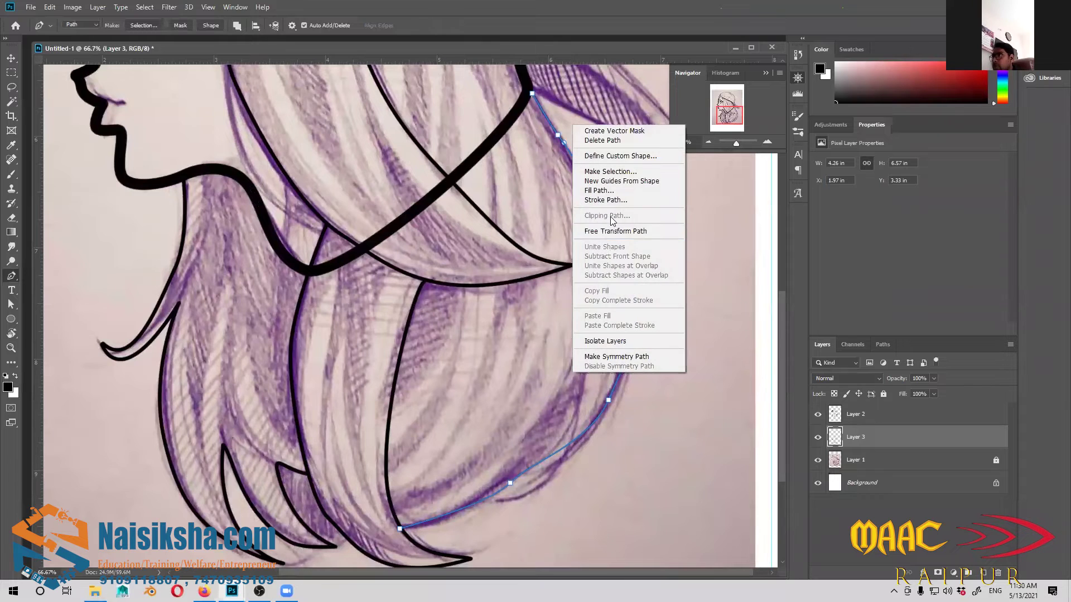
pyautogui.click(612, 200)
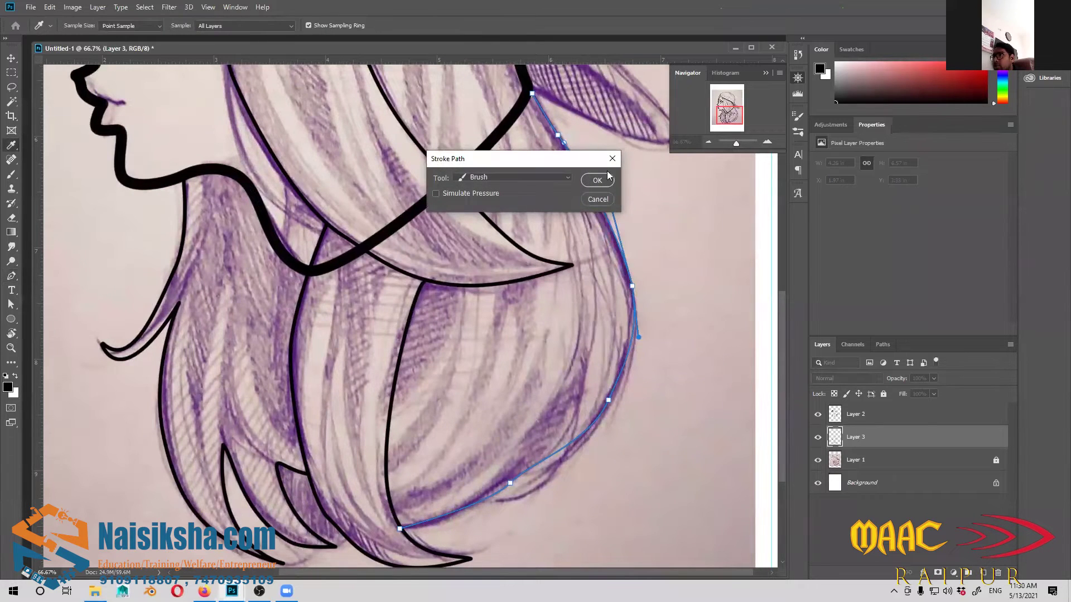
pyautogui.click(597, 180)
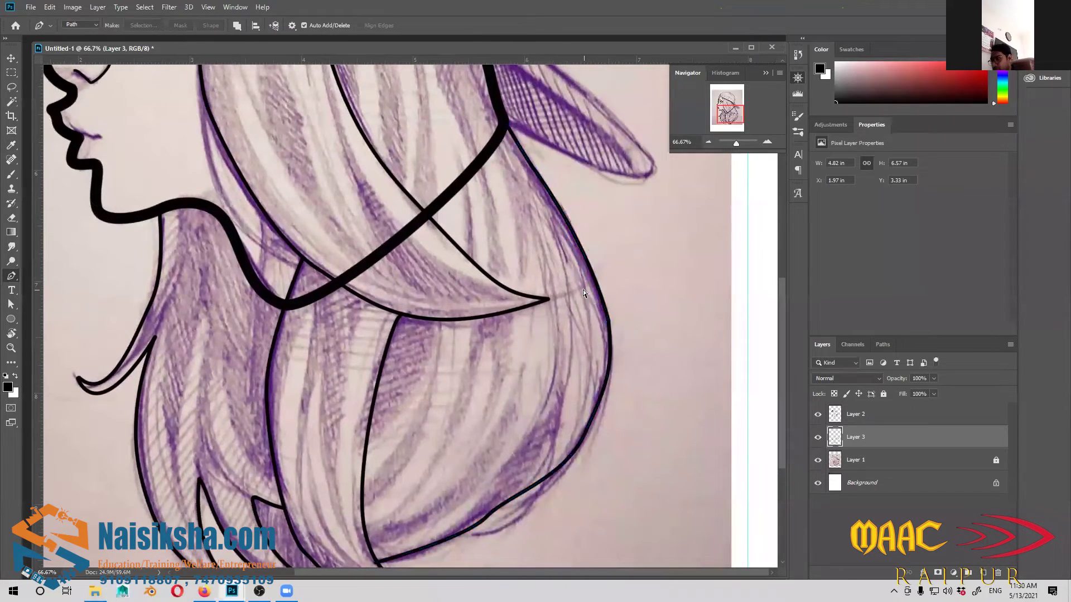
pyautogui.hotkey('ctrl', '-')
pyautogui.hotkey('ctrl', '-')
pyautogui.hotkey('ctrl', '-')
pyautogui.click(822, 416)
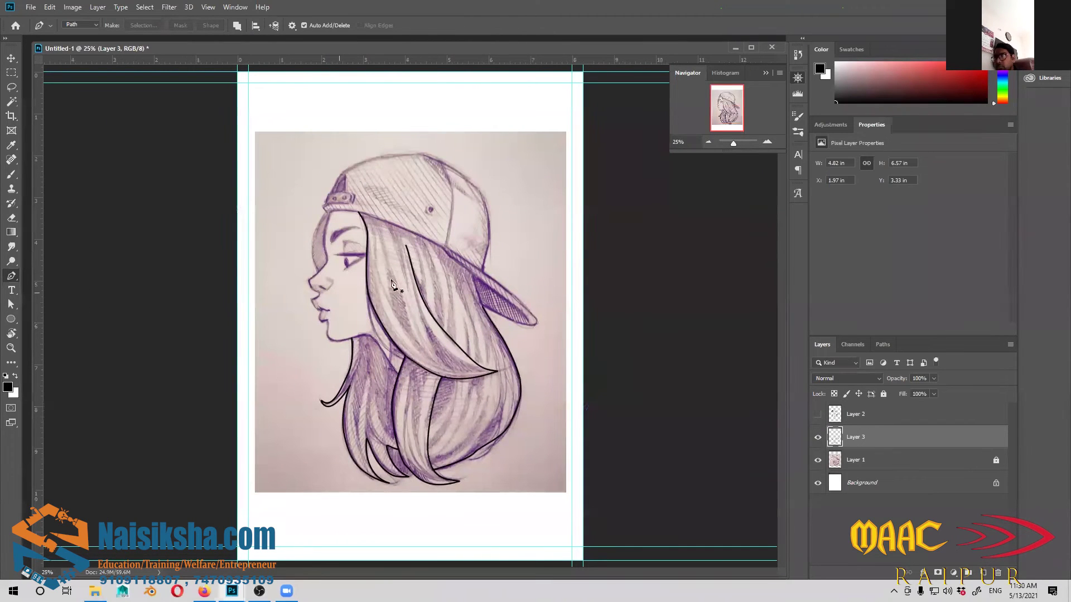
# Show Layer 2 and erase its thick black line where it crosses the hair between the neck and the cap's brim
pyautogui.hotkey('ctrl', '+')
pyautogui.hotkey('ctrl', '+')
pyautogui.click(818, 418)
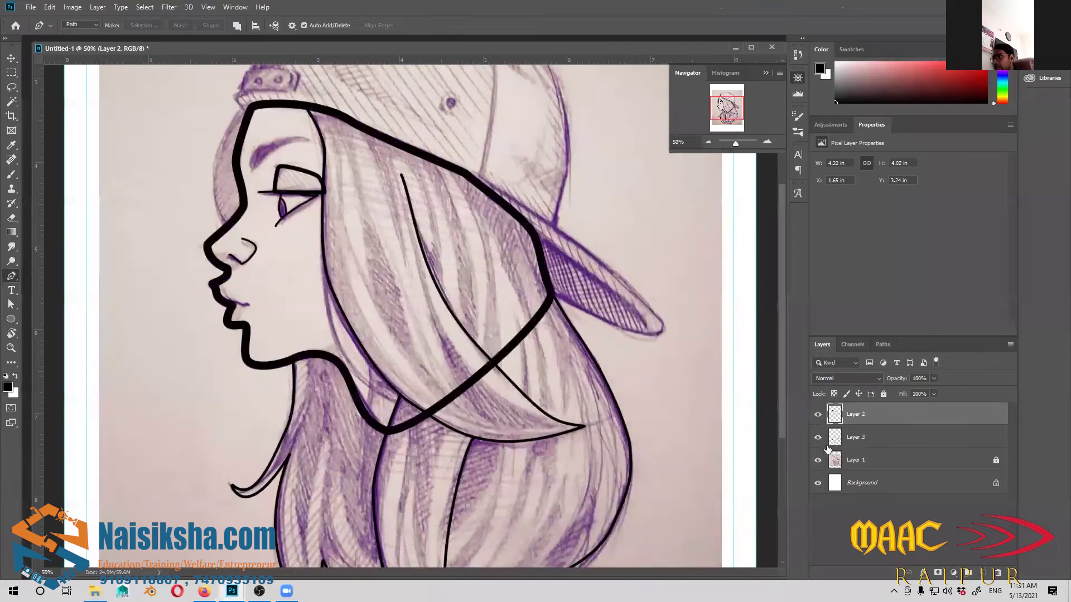
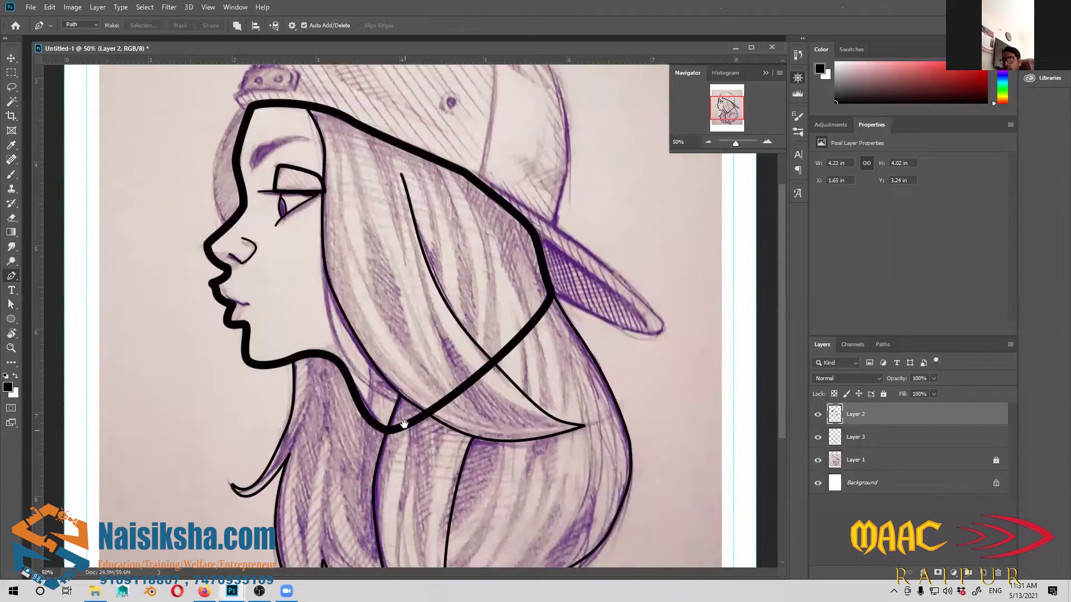
pyautogui.hotkey('ctrl', '+')
pyautogui.hotkey('ctrl', '+')
pyautogui.moveTo(434, 459); pyautogui.dragTo(366, 358)
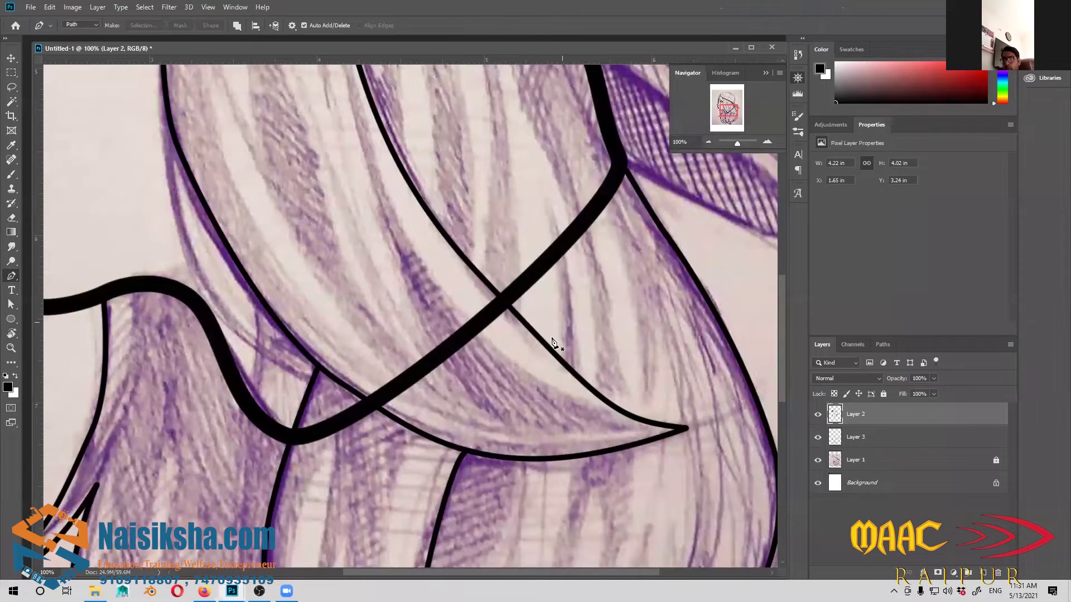
pyautogui.moveTo(552, 341); pyautogui.dragTo(571, 345)
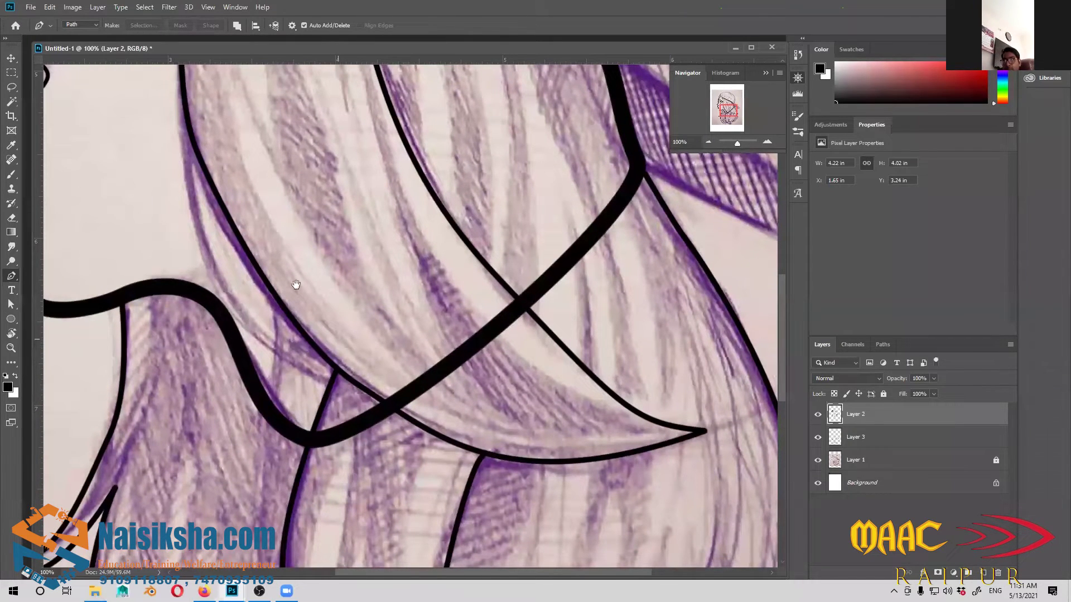
pyautogui.moveTo(296, 284); pyautogui.dragTo(312, 277)
pyautogui.click(11, 218)
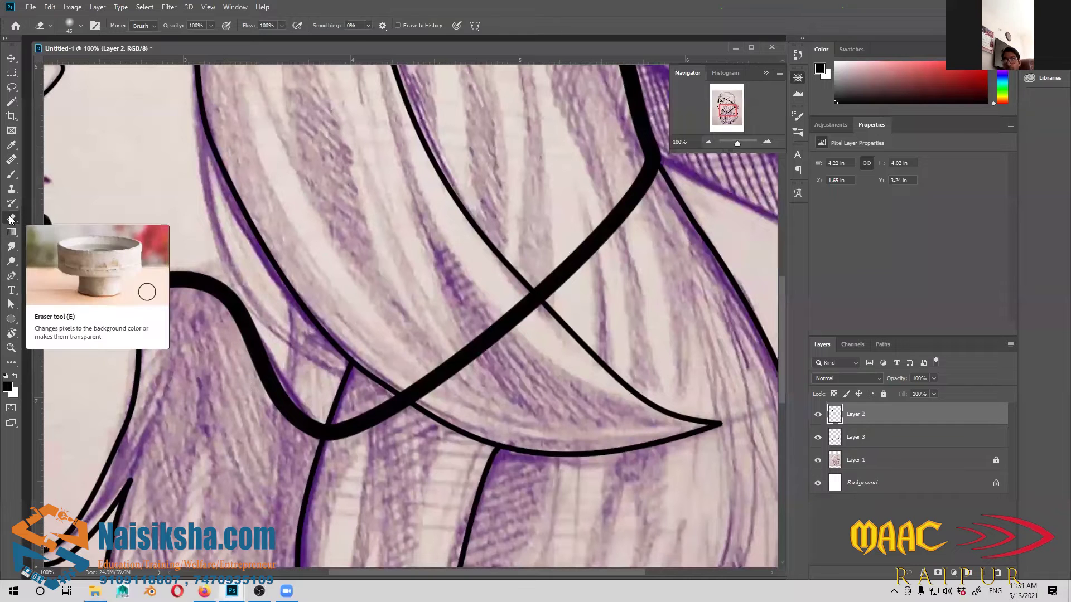
pyautogui.moveTo(436, 352); pyautogui.dragTo(398, 343)
pyautogui.moveTo(288, 418)
pyautogui.mouseDown()
pyautogui.moveTo(332, 441)
pyautogui.moveTo(309, 399)
pyautogui.moveTo(354, 445)
pyautogui.moveTo(328, 400)
pyautogui.moveTo(351, 410)
pyautogui.moveTo(333, 394)
pyautogui.moveTo(367, 372)
pyautogui.moveTo(371, 383)
pyautogui.moveTo(395, 348)
pyautogui.moveTo(406, 382)
pyautogui.moveTo(450, 321)
pyautogui.moveTo(485, 312)
pyautogui.moveTo(480, 288)
pyautogui.moveTo(435, 400)
pyautogui.moveTo(441, 333)
pyautogui.moveTo(437, 354)
pyautogui.mouseUp()
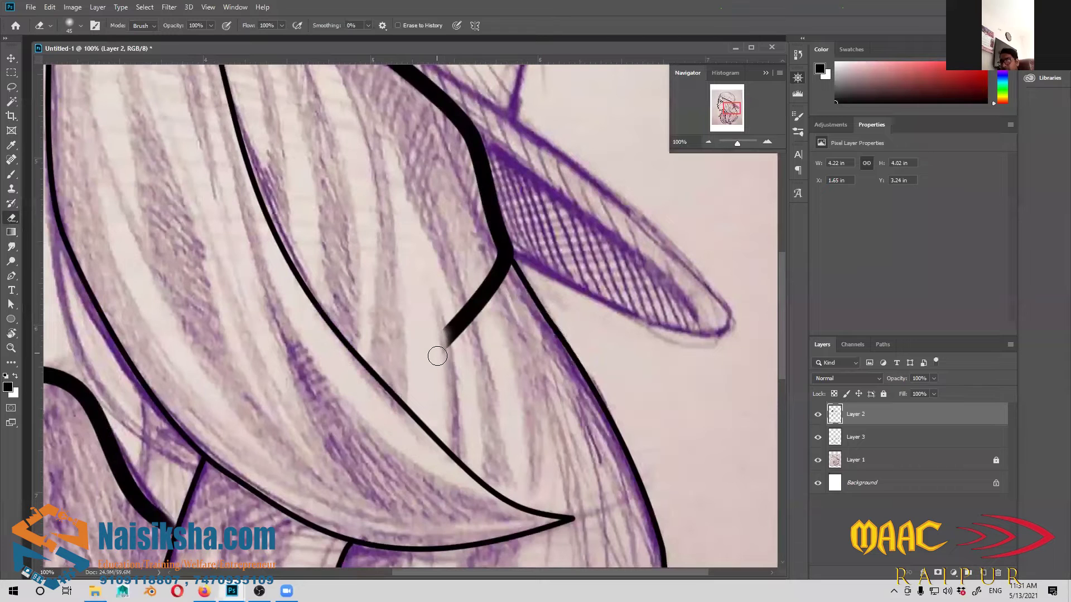
# Increase the Eraser's hardness and erase more of the leftover thick line below the cap's brim
pyautogui.hotkey('ctrl', '+')
pyautogui.hotkey('ctrl', '+')
pyautogui.hotkey('ctrl', '+')
pyautogui.moveTo(527, 341)
pyautogui.mouseDown()
pyautogui.moveTo(533, 420)
pyautogui.moveTo(559, 423)
pyautogui.mouseUp()
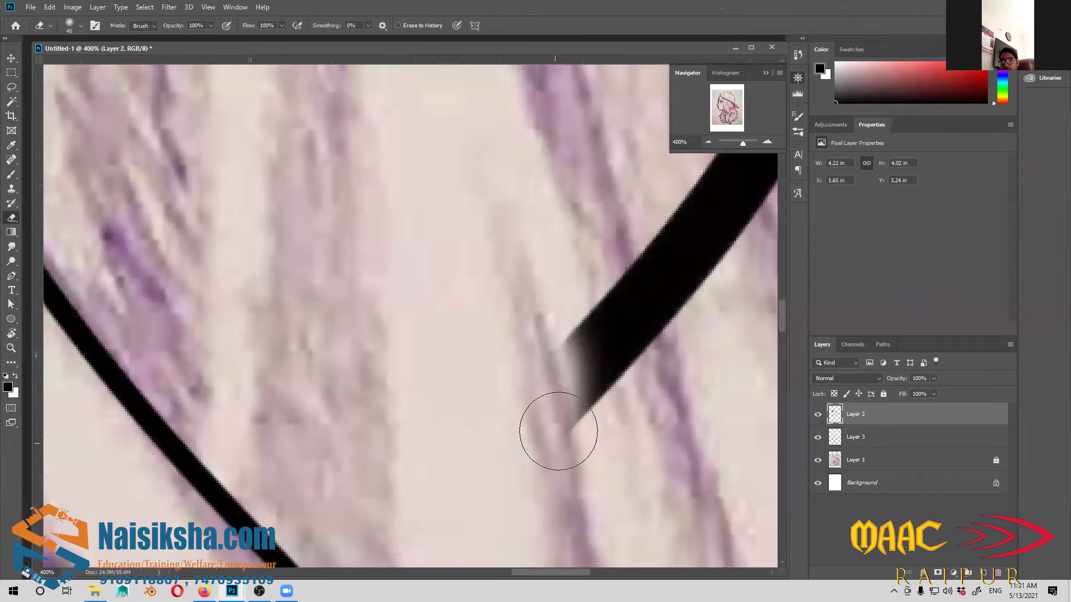
pyautogui.hotkey('ctrl', '-')
pyautogui.hotkey('ctrl', '-')
pyautogui.hotkey('ctrl', '-')
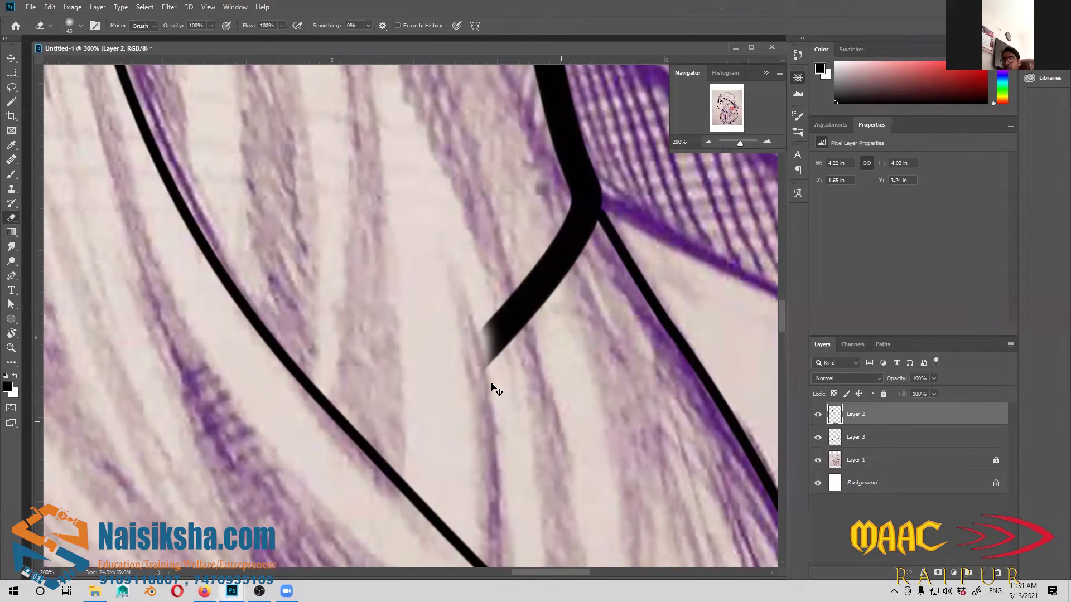
pyautogui.hotkey('ctrl', '-')
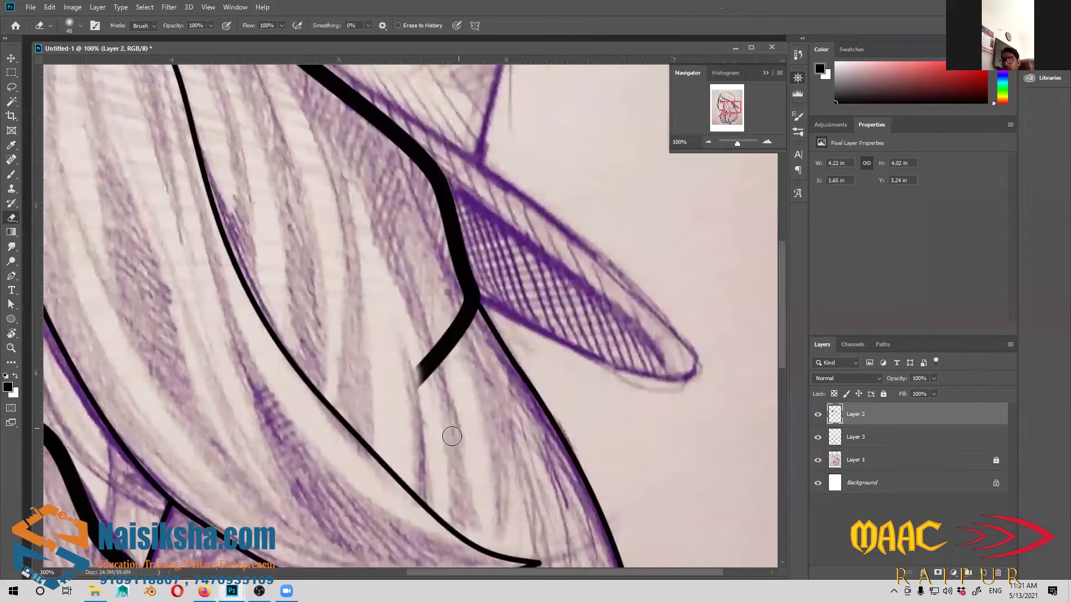
pyautogui.click(79, 27)
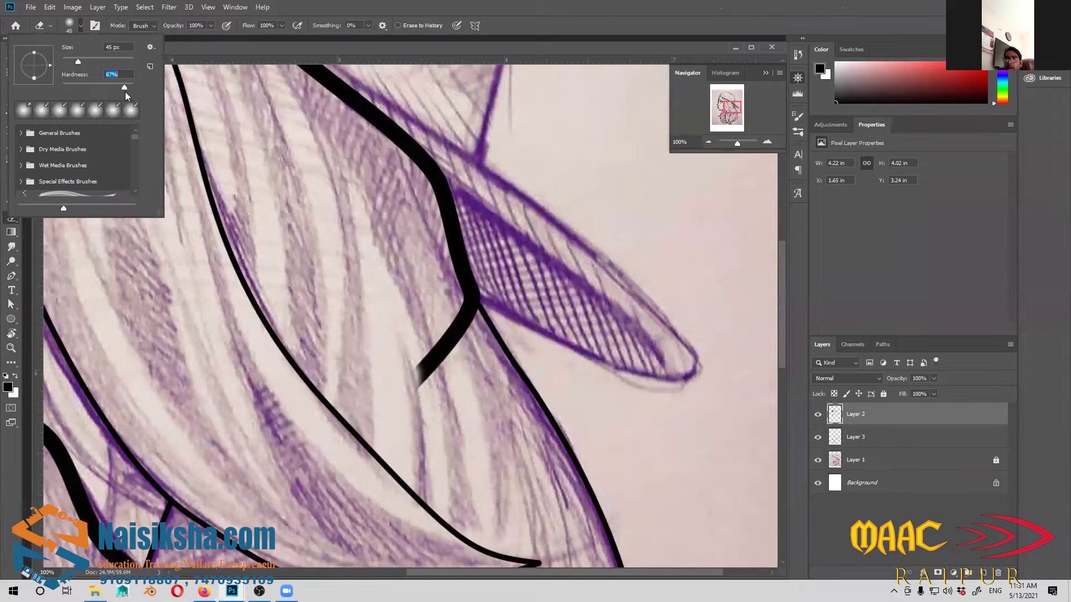
pyautogui.click(370, 62)
pyautogui.moveTo(413, 377)
pyautogui.mouseDown()
pyautogui.moveTo(417, 346)
pyautogui.moveTo(444, 370)
pyautogui.moveTo(437, 342)
pyautogui.moveTo(419, 407)
pyautogui.moveTo(445, 324)
pyautogui.moveTo(456, 363)
pyautogui.moveTo(444, 317)
pyautogui.mouseUp()
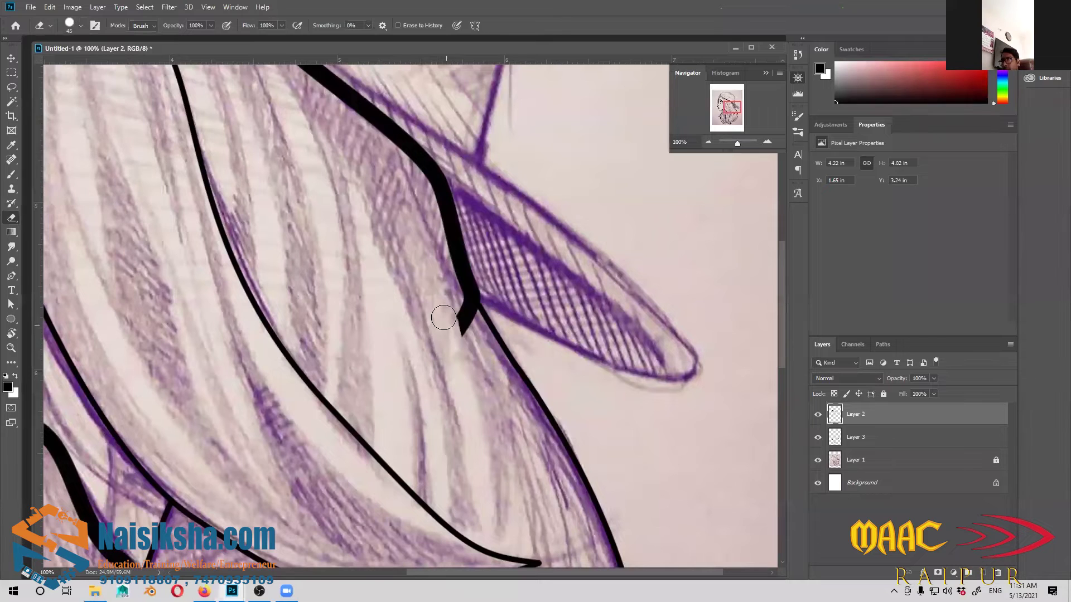
# Erase the last thick stub at the brim's corner so the outline ends where the thin back hair line starts
pyautogui.scroll(1, 544, 335)
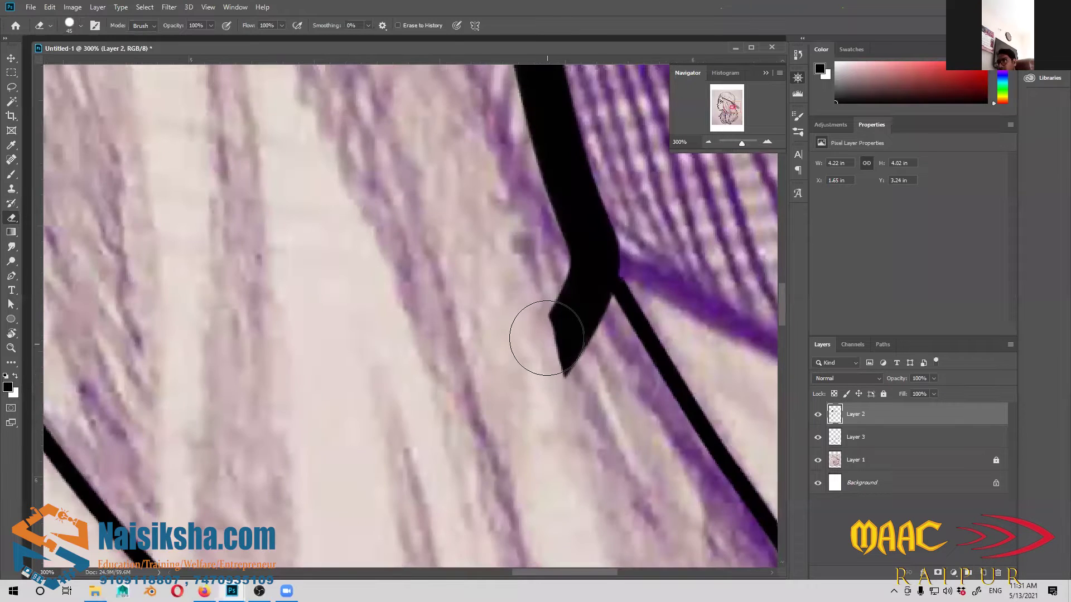
pyautogui.scroll(1, 524, 329)
pyautogui.moveTo(517, 324)
pyautogui.mouseDown()
pyautogui.moveTo(527, 327)
pyautogui.moveTo(529, 290)
pyautogui.moveTo(456, 344)
pyautogui.mouseUp()
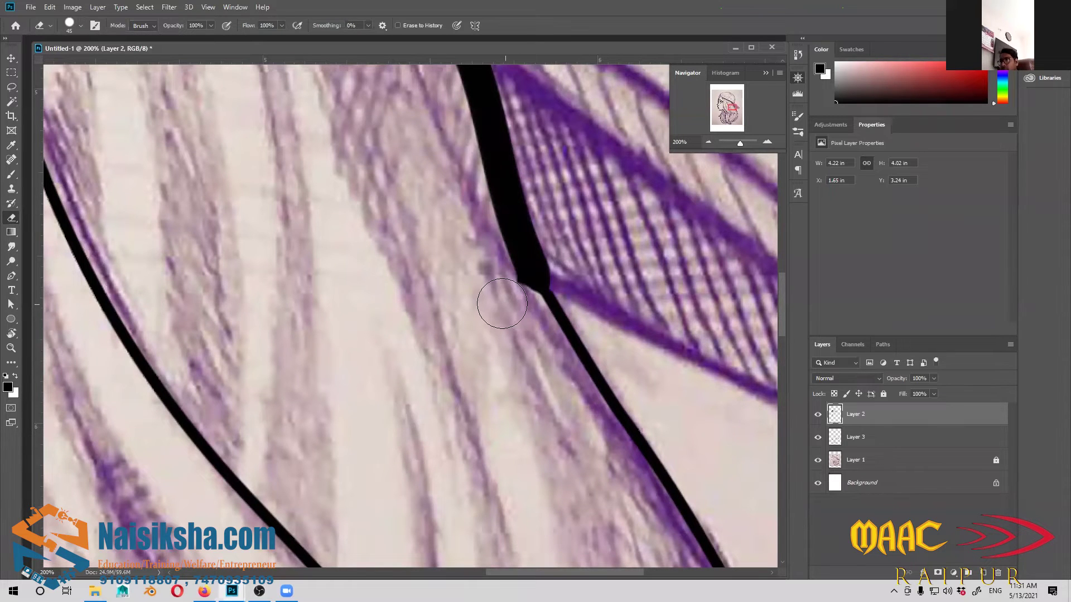
pyautogui.hscroll(1, 512, 359)
pyautogui.press('v')
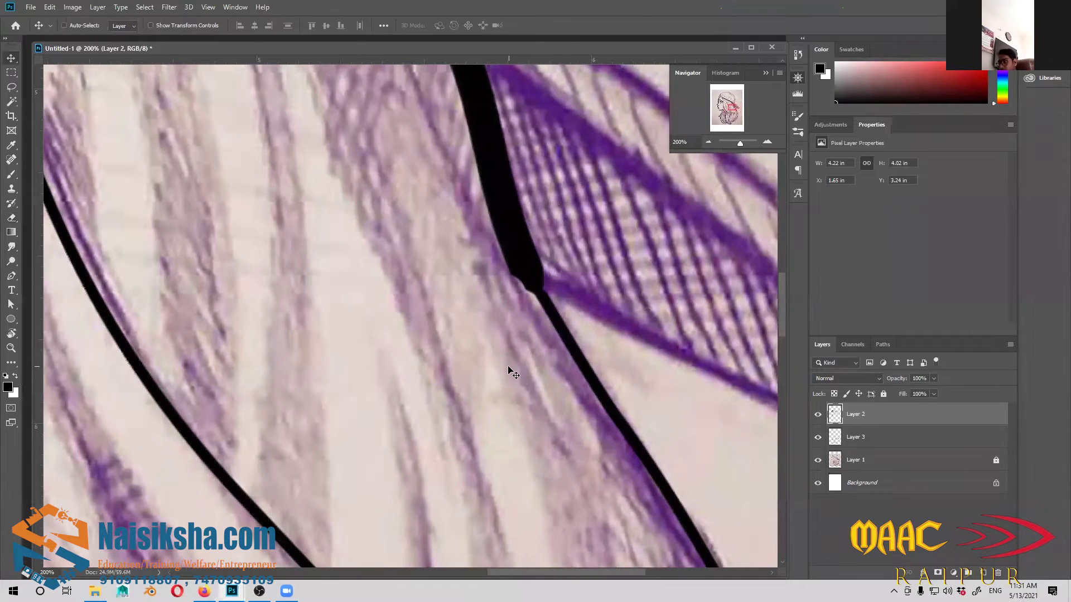
pyautogui.scroll(-3, 509, 370)
pyautogui.scroll(-1, 412, 455)
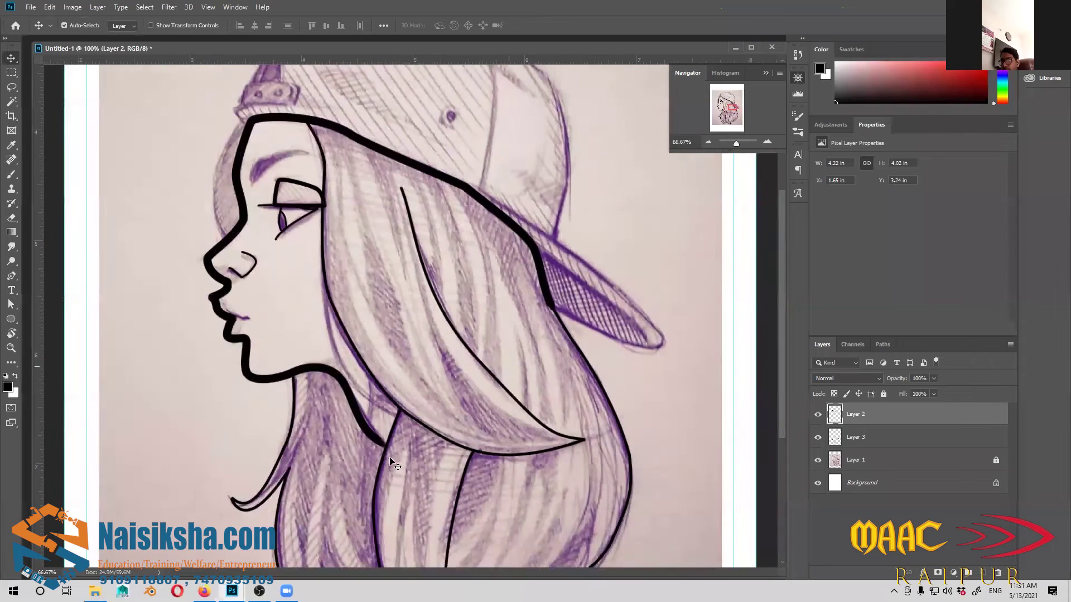
pyautogui.press('h')
pyautogui.click(524, 529)
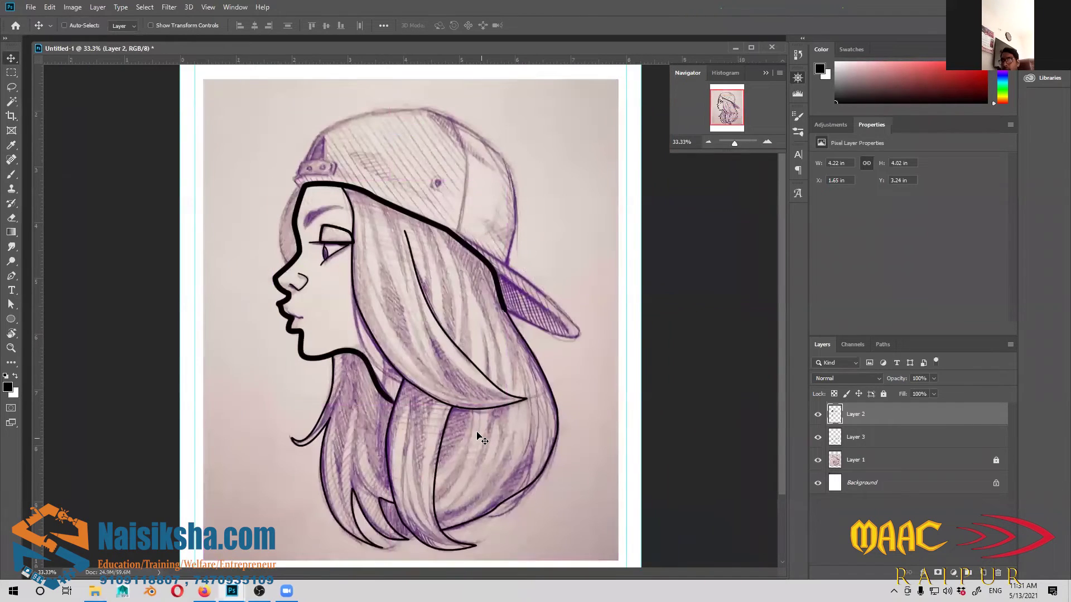
# On Layer 3, trace the hair edge in front of the forehead from the cap's front end down to the nose bridge
pyautogui.moveTo(633, 340); pyautogui.dragTo(633, 520)
pyautogui.click(877, 440)
pyautogui.moveTo(480, 516); pyautogui.dragTo(411, 408)
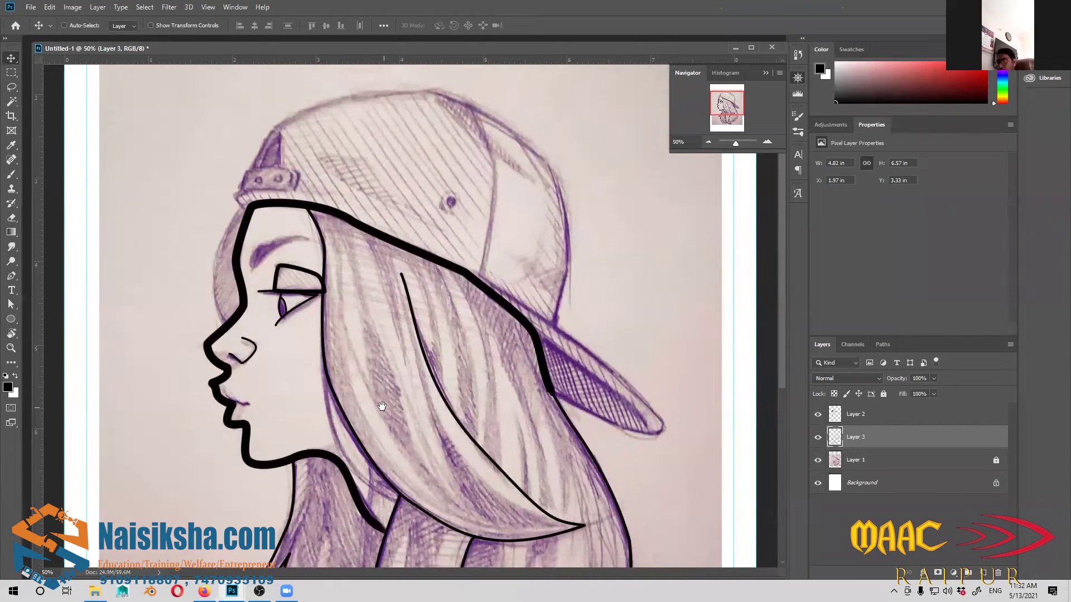
pyautogui.hotkey('ctrl', '+')
pyautogui.press('p')
pyautogui.click(382, 226)
pyautogui.moveTo(332, 353); pyautogui.dragTo(336, 392)
pyautogui.click(354, 462)
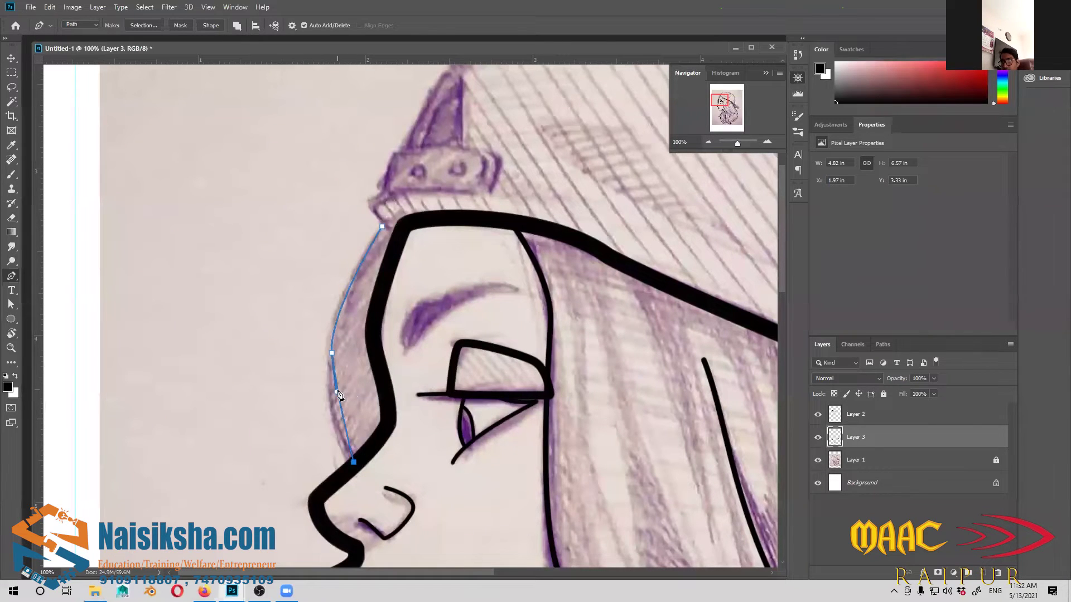
# Adjust the forehead hair path's middle anchor and curve handles so it bulges along the sketch
pyautogui.press('a')
pyautogui.moveTo(336, 392); pyautogui.dragTo(322, 398)
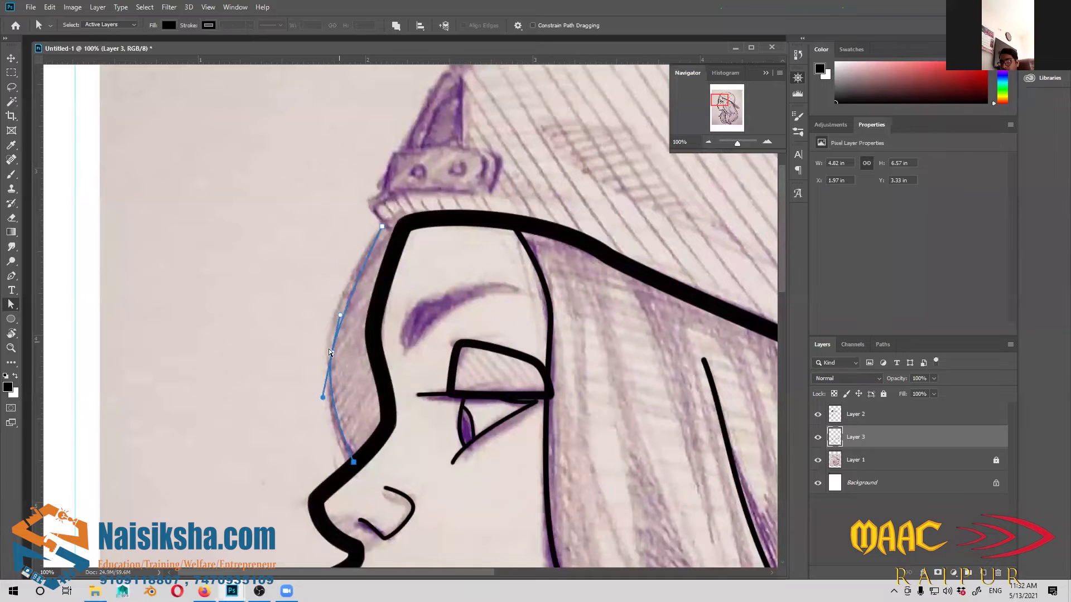
pyautogui.moveTo(329, 352); pyautogui.dragTo(325, 352)
pyautogui.moveTo(334, 316); pyautogui.dragTo(338, 288)
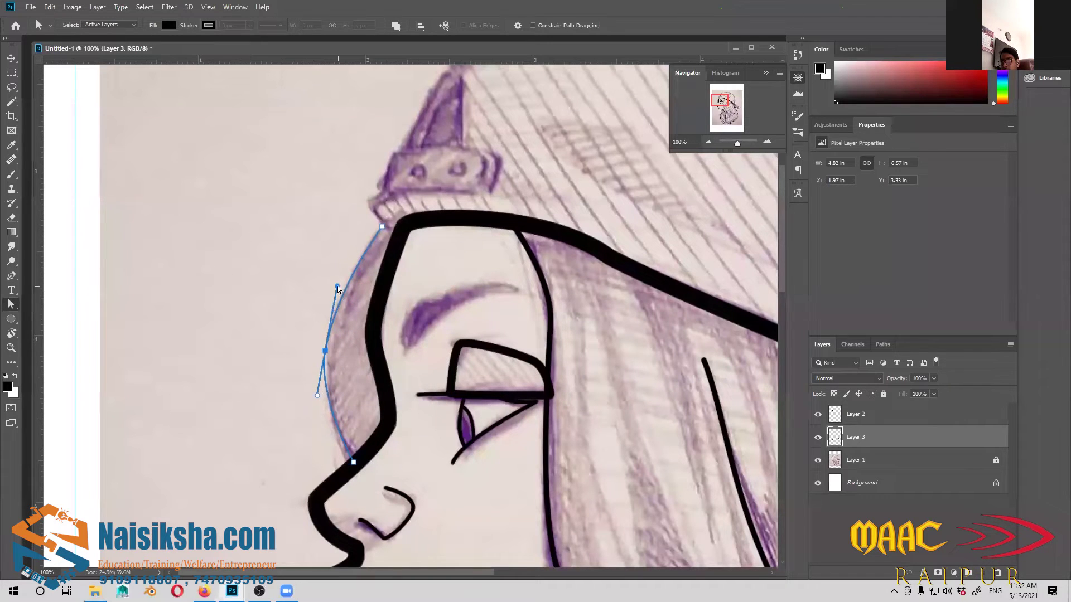
pyautogui.moveTo(317, 395); pyautogui.dragTo(365, 353)
pyautogui.press('space')
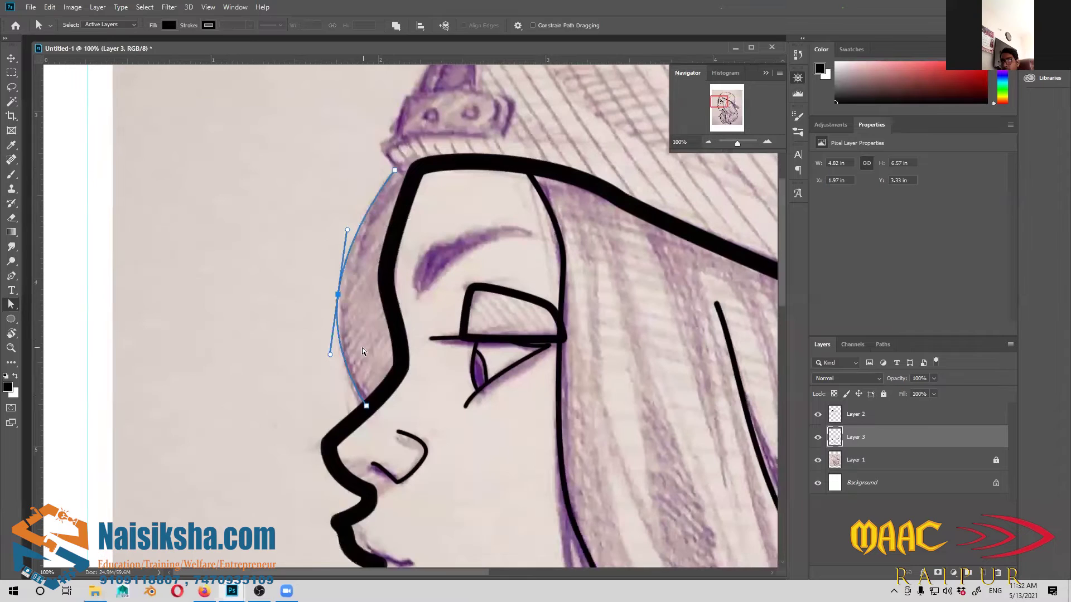
# Stroke the forehead hair's path with the black brush
pyautogui.press('p')
pyautogui.rightClick(336, 282)
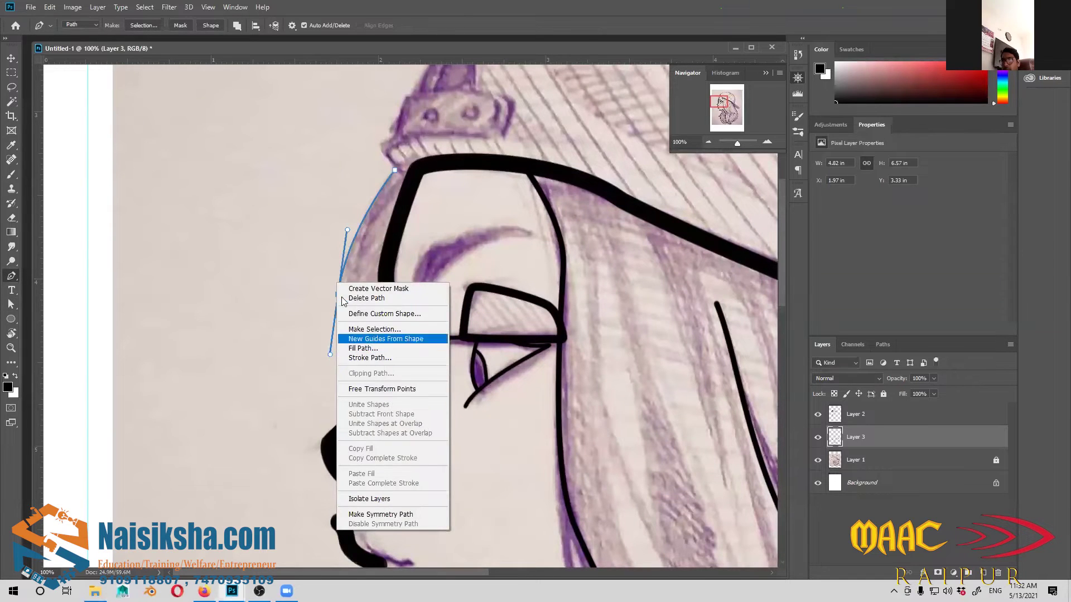
pyautogui.click(345, 263)
pyautogui.press('b')
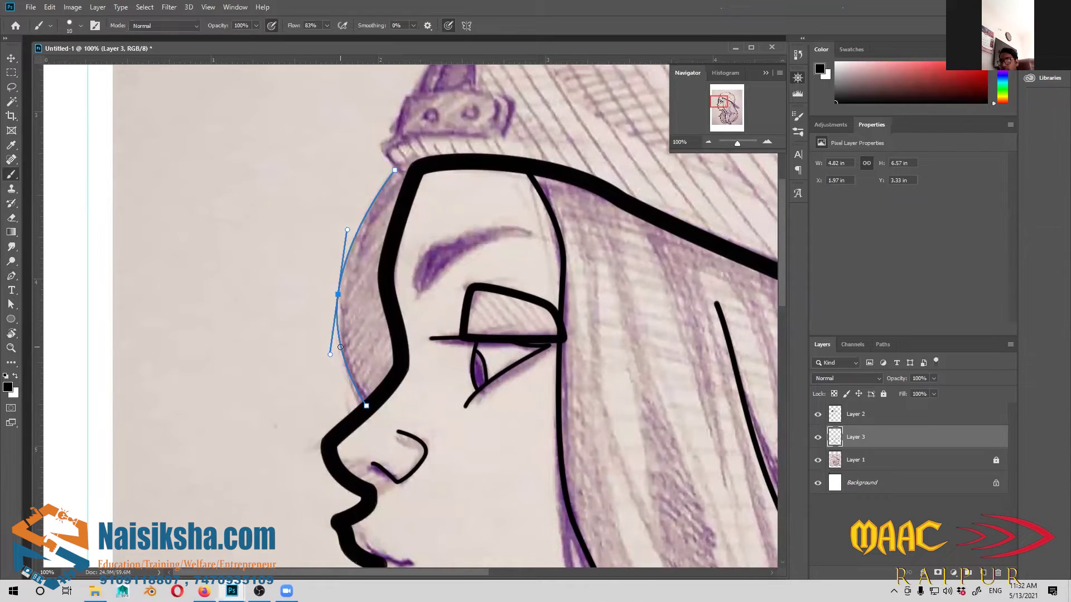
pyautogui.press('p')
pyautogui.rightClick(348, 358)
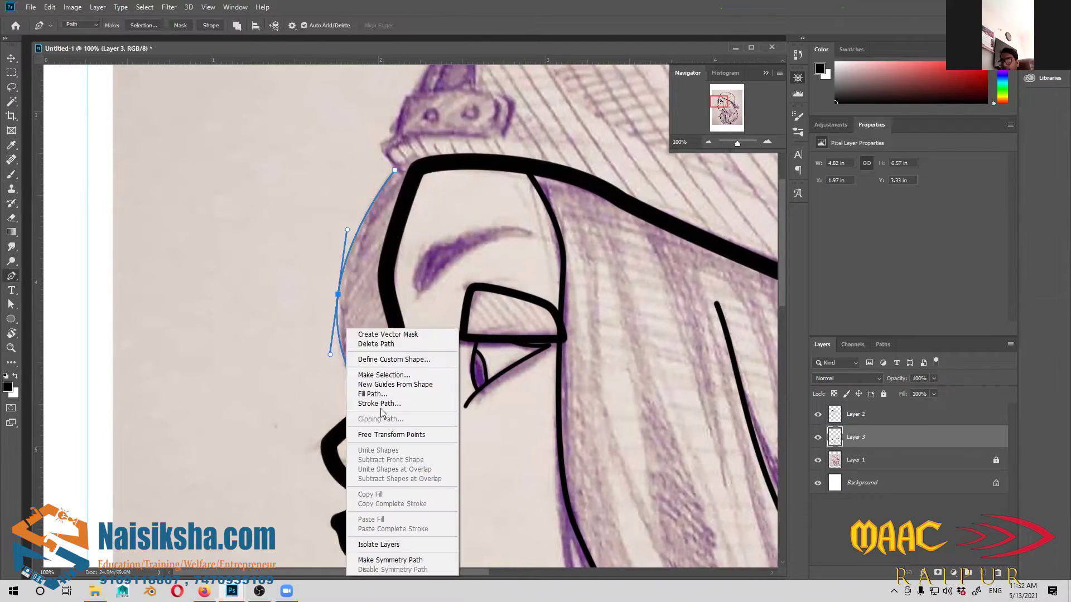
pyautogui.click(382, 404)
pyautogui.click(599, 176)
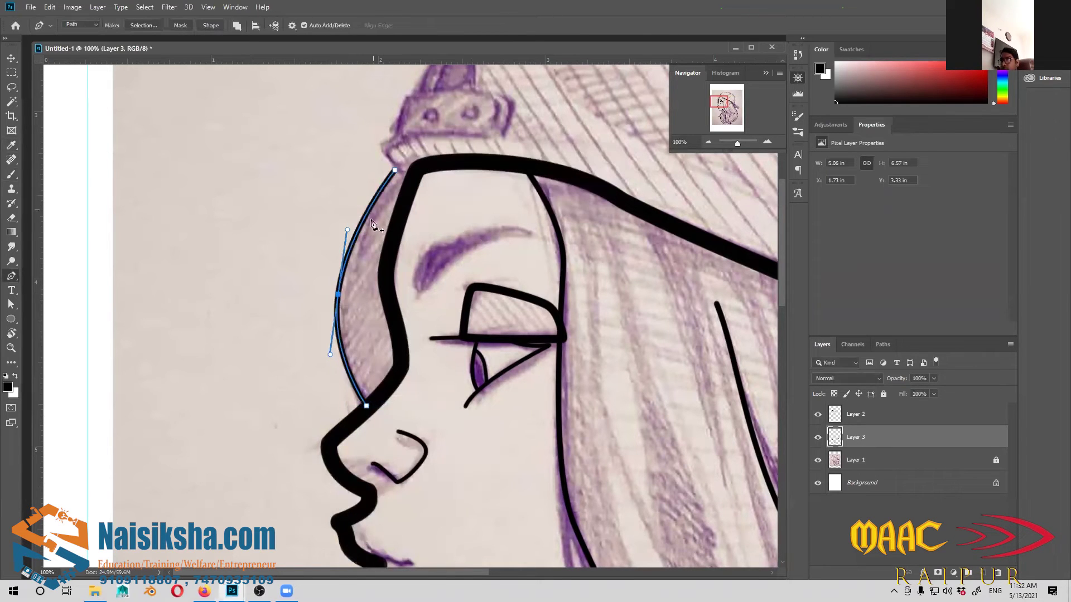
pyautogui.moveTo(441, 372); pyautogui.dragTo(351, 458)
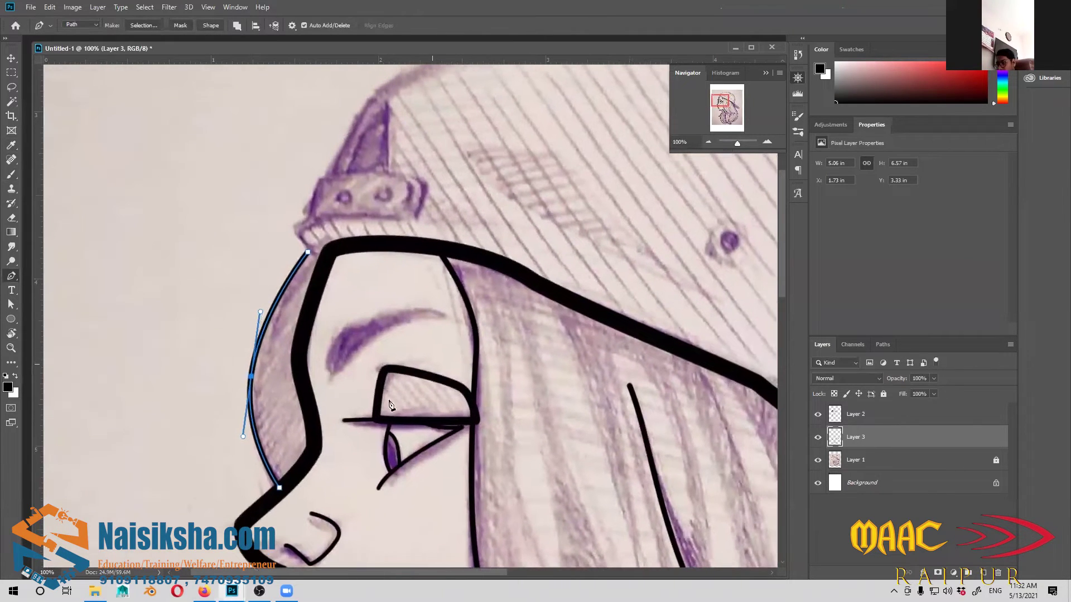
pyautogui.press('a')
pyautogui.click(307, 256)
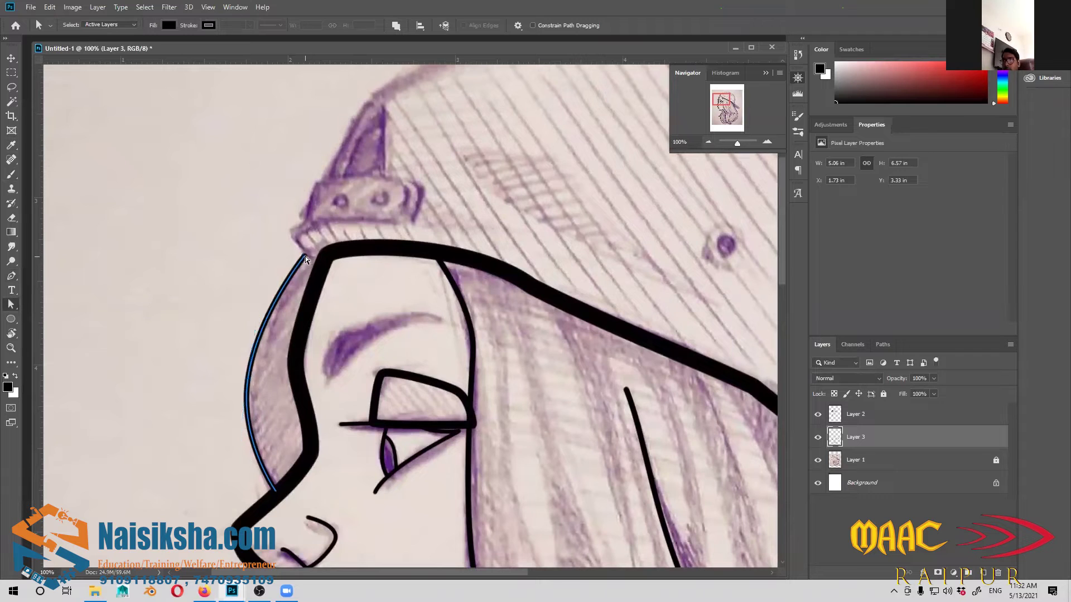
pyautogui.moveTo(303, 256); pyautogui.dragTo(316, 257)
pyautogui.hotkey('ctrl', 'z')
# Clear the forehead hair's stroked path
pyautogui.press('Return')
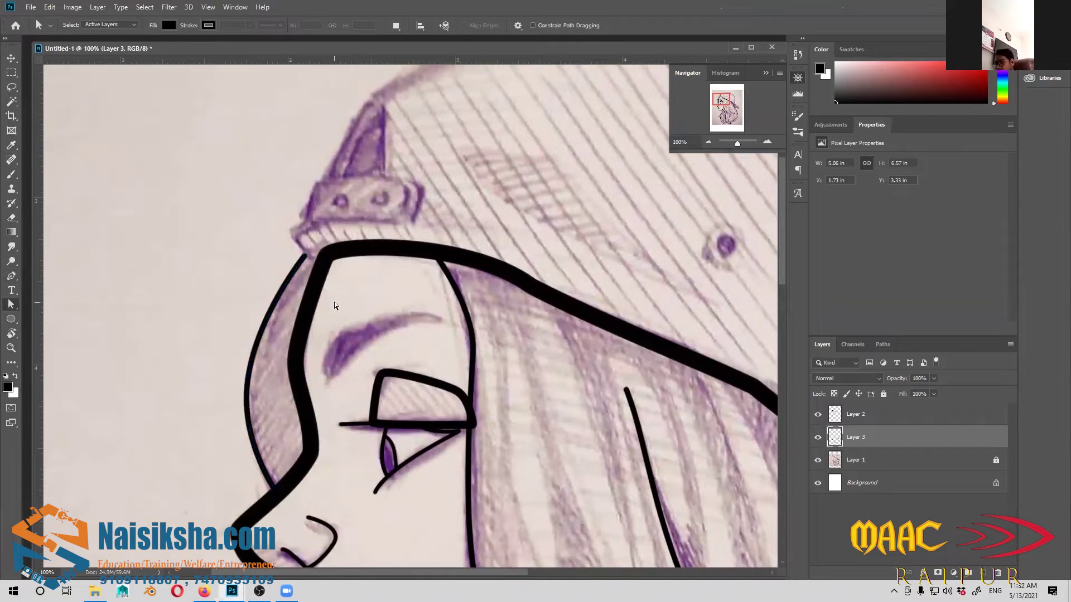
pyautogui.hotkey('ctrl', '-')
pyautogui.hotkey('ctrl', '0')
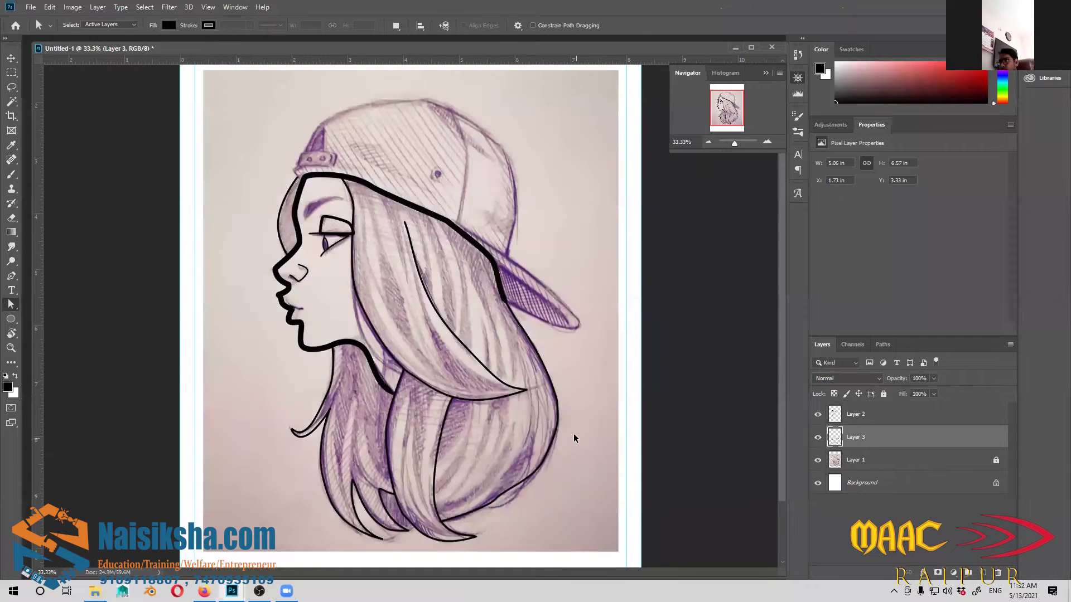
# Add a new layer above Layer 2 and name it cap
pyautogui.hotkey('ctrl', '+')
pyautogui.scroll(2, 334, 212)
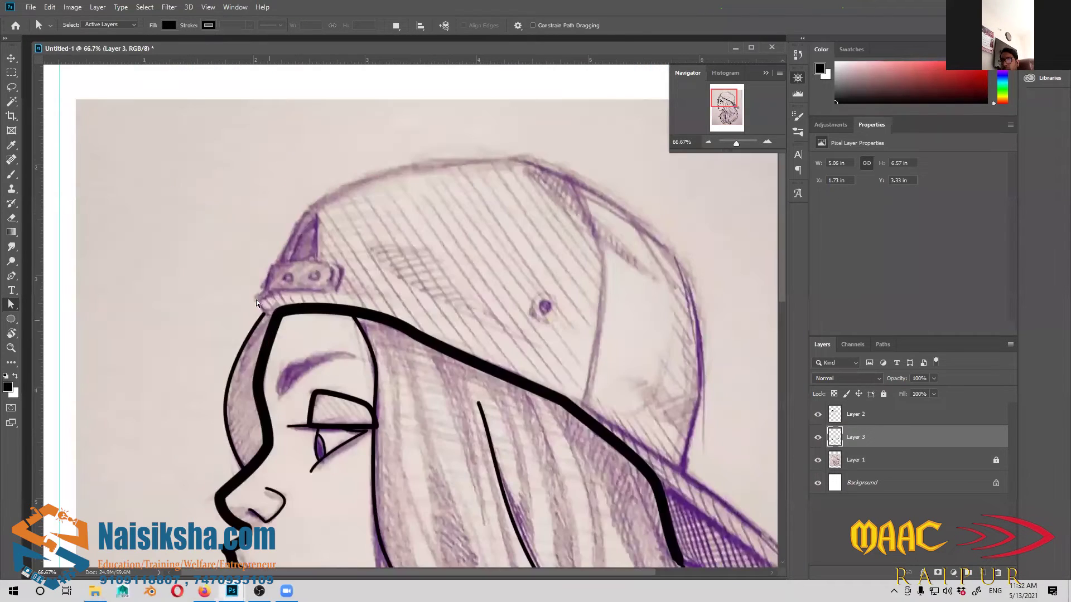
pyautogui.moveTo(404, 344); pyautogui.dragTo(391, 344)
pyautogui.press('p')
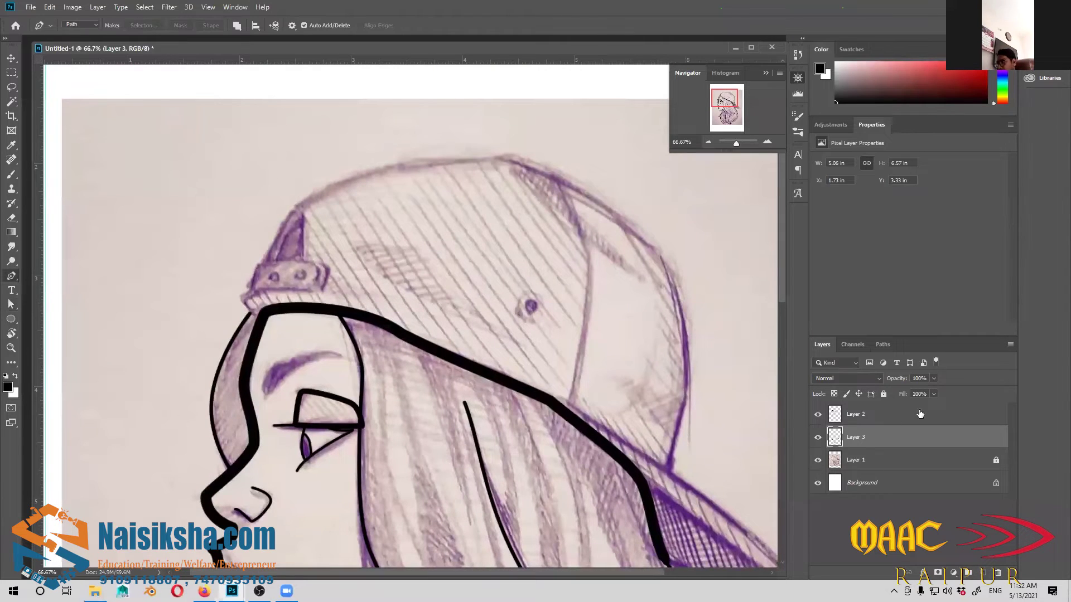
pyautogui.click(910, 414)
pyautogui.click(984, 573)
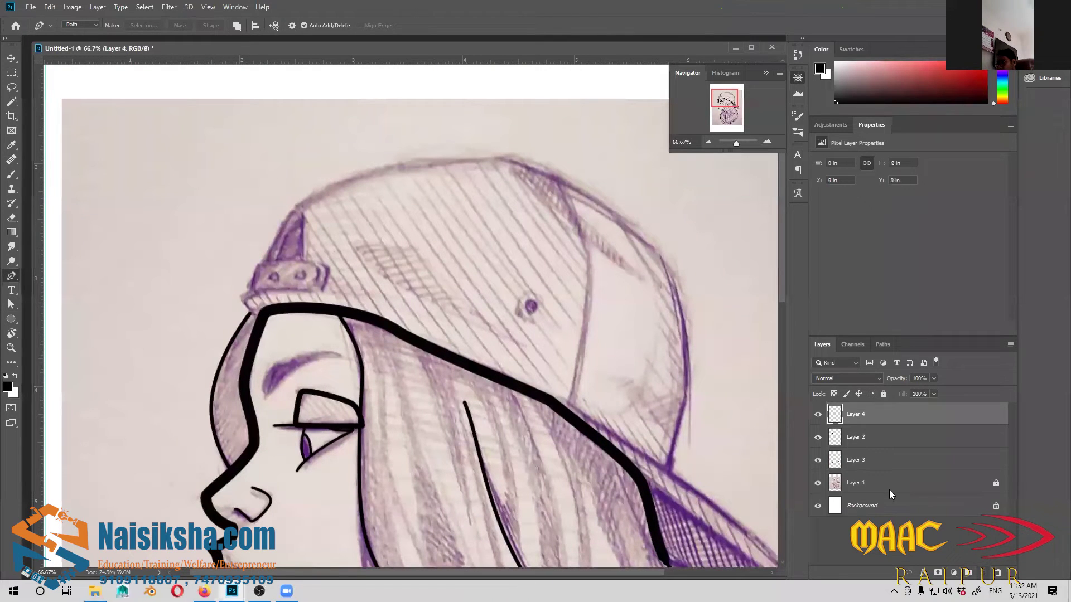
pyautogui.moveTo(297, 315); pyautogui.dragTo(281, 314)
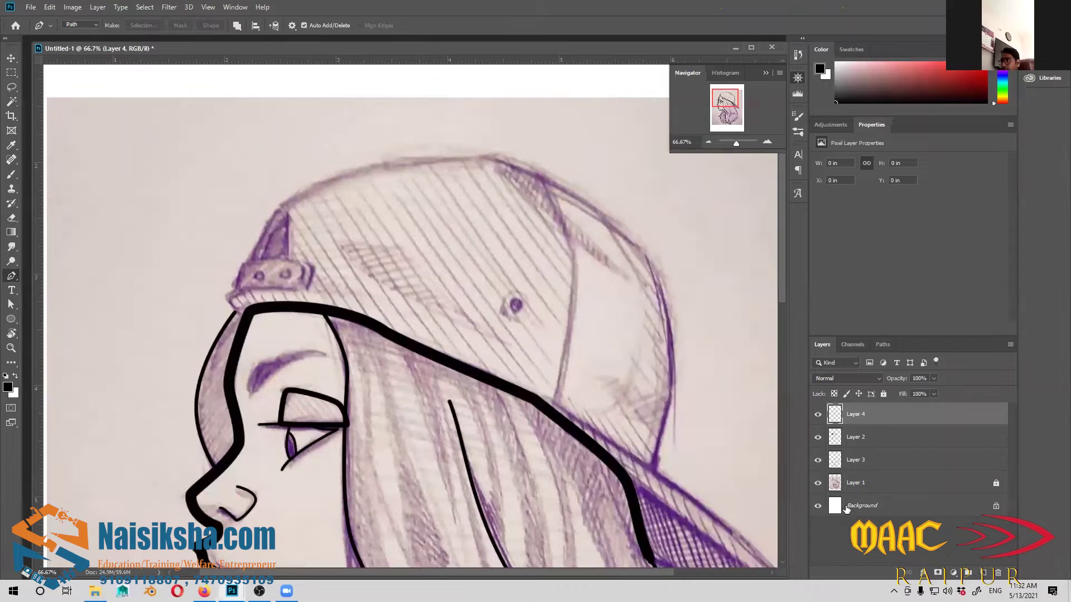
pyautogui.doubleClick(850, 413)
pyautogui.write('cap')
pyautogui.press('Return')
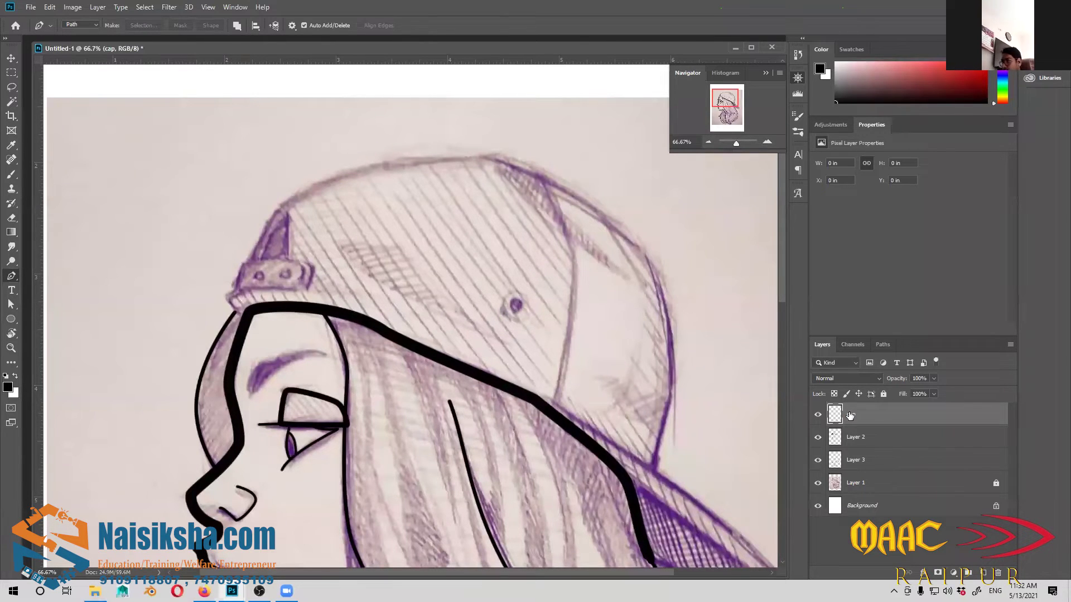
# Select Layer 2 and toggle its visibility off and on to check which lines it holds
pyautogui.click(831, 438)
pyautogui.click(816, 440)
pyautogui.click(817, 440)
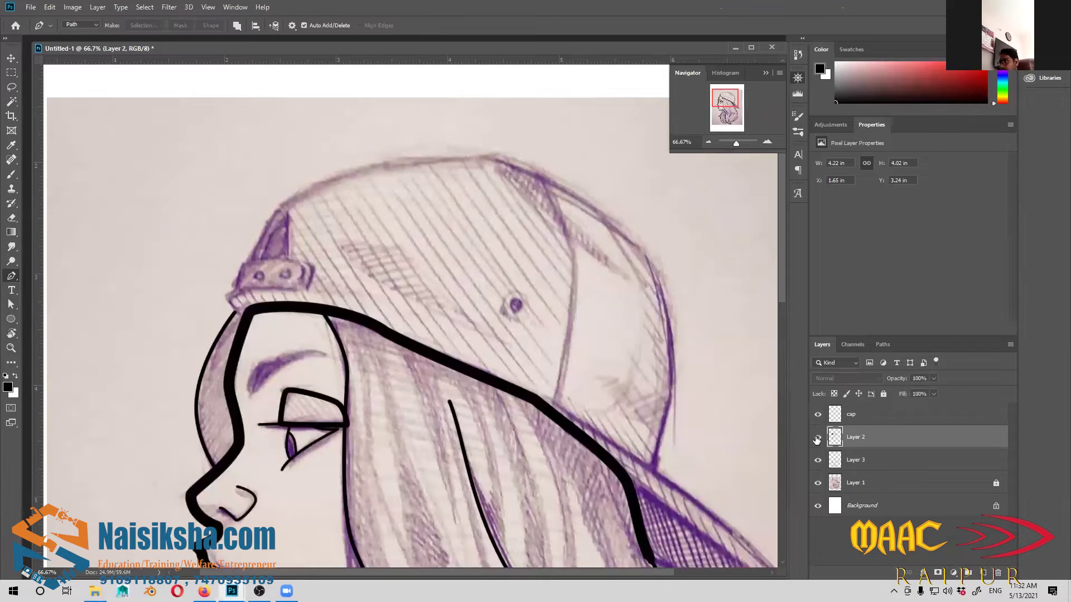
# Rename Layer 2 as face and Layer 3 as hairs
pyautogui.doubleClick(857, 437)
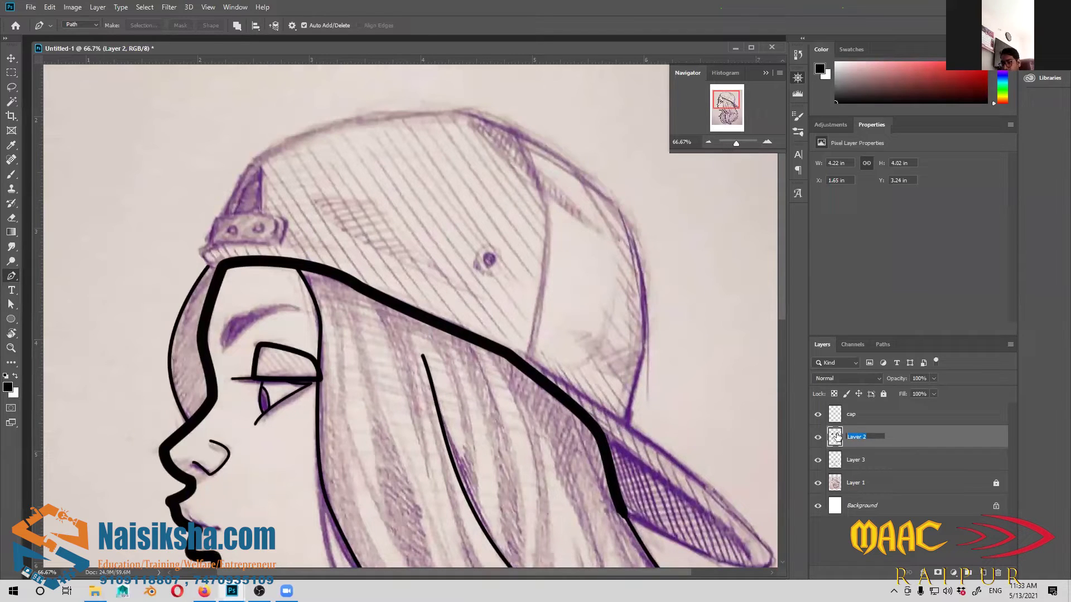
pyautogui.write('face')
pyautogui.press('Return')
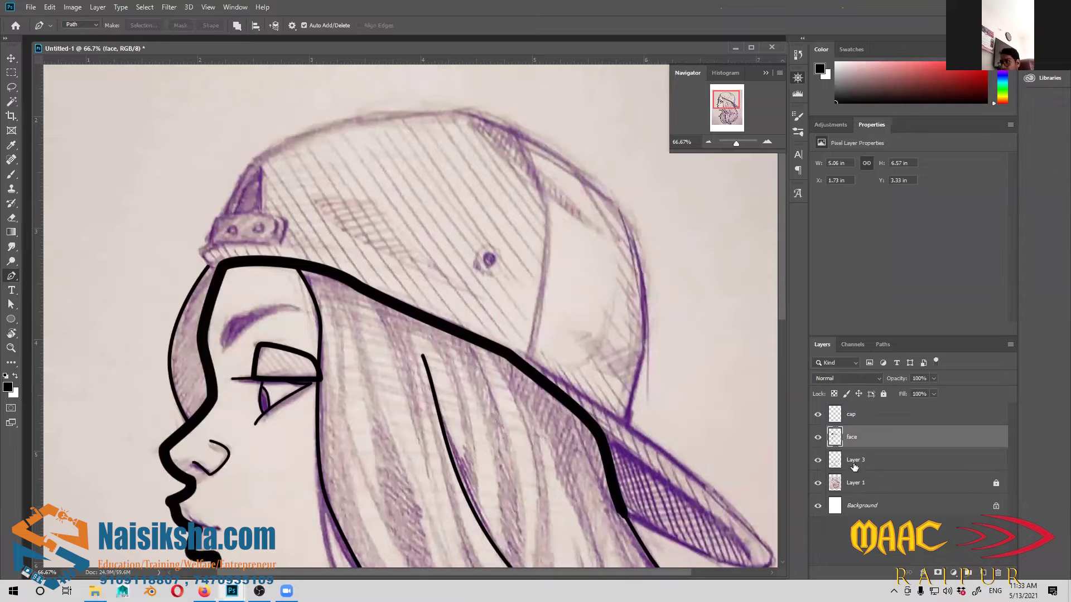
pyautogui.doubleClick(855, 460)
pyautogui.write('hairs')
pyautogui.press('Return')
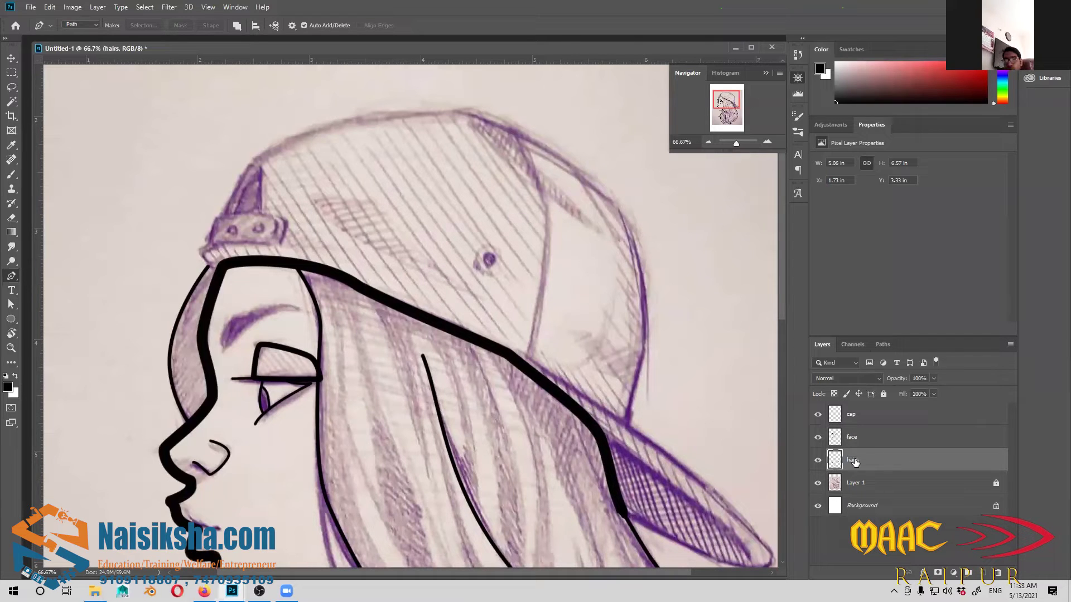
# On the cap layer, trace a Pen path from the cap's forehead edge past the strap and over the crown to the upper back
pyautogui.click(861, 421)
pyautogui.scroll(3, 391, 321)
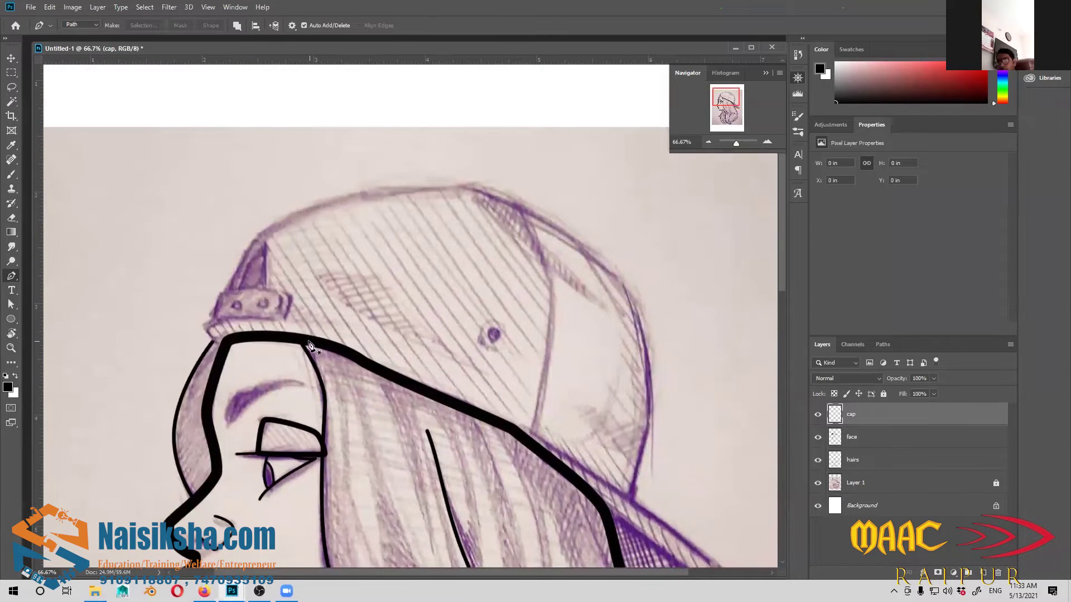
pyautogui.click(221, 344)
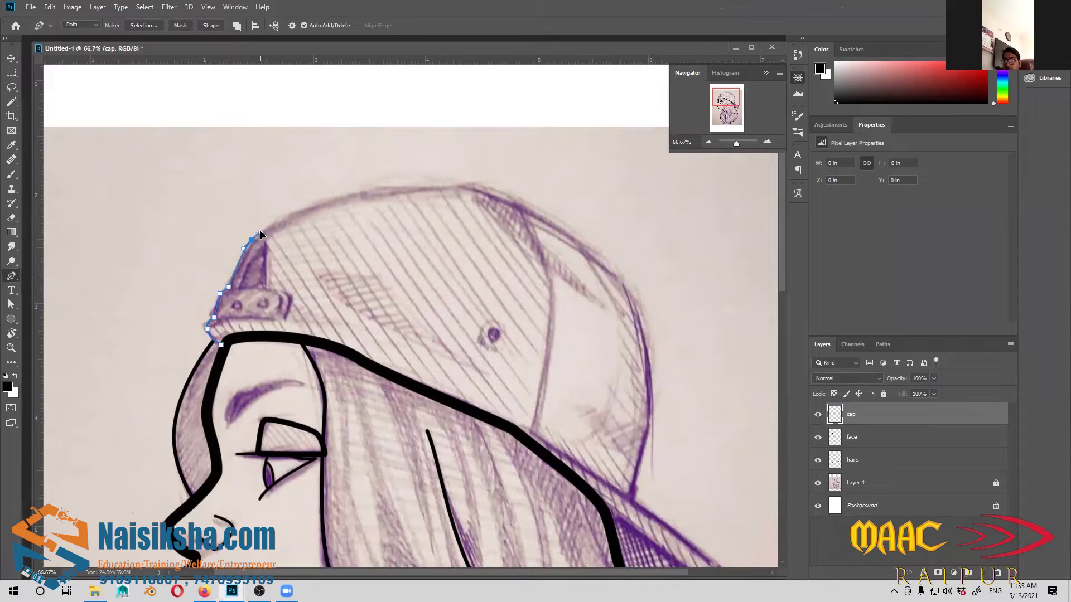
pyautogui.moveTo(362, 192); pyautogui.dragTo(418, 188)
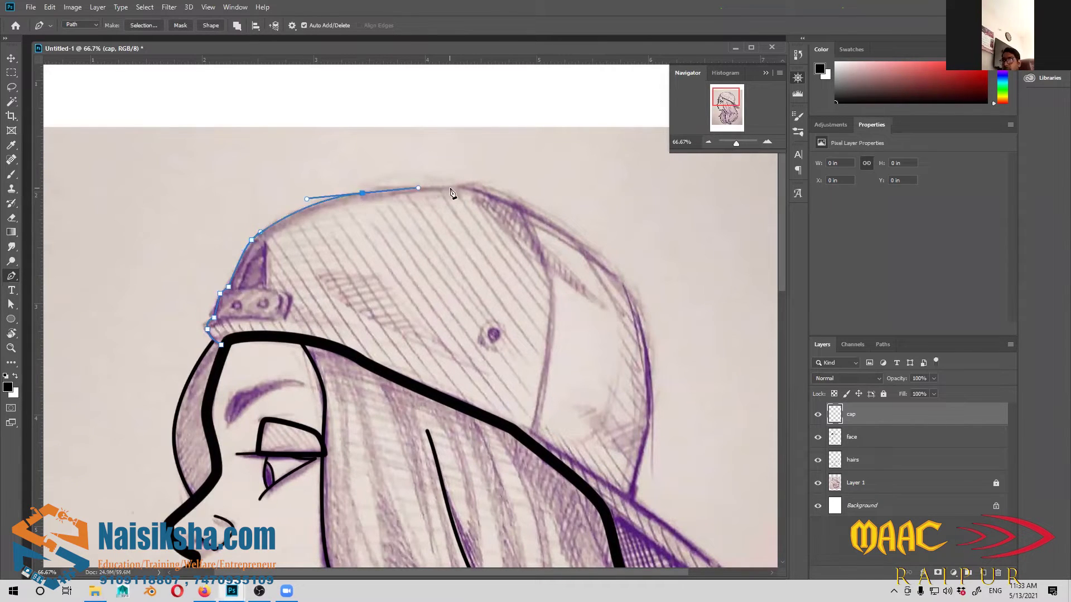
pyautogui.moveTo(487, 193); pyautogui.dragTo(511, 201)
pyautogui.click(606, 266)
pyautogui.moveTo(620, 284); pyautogui.dragTo(624, 288)
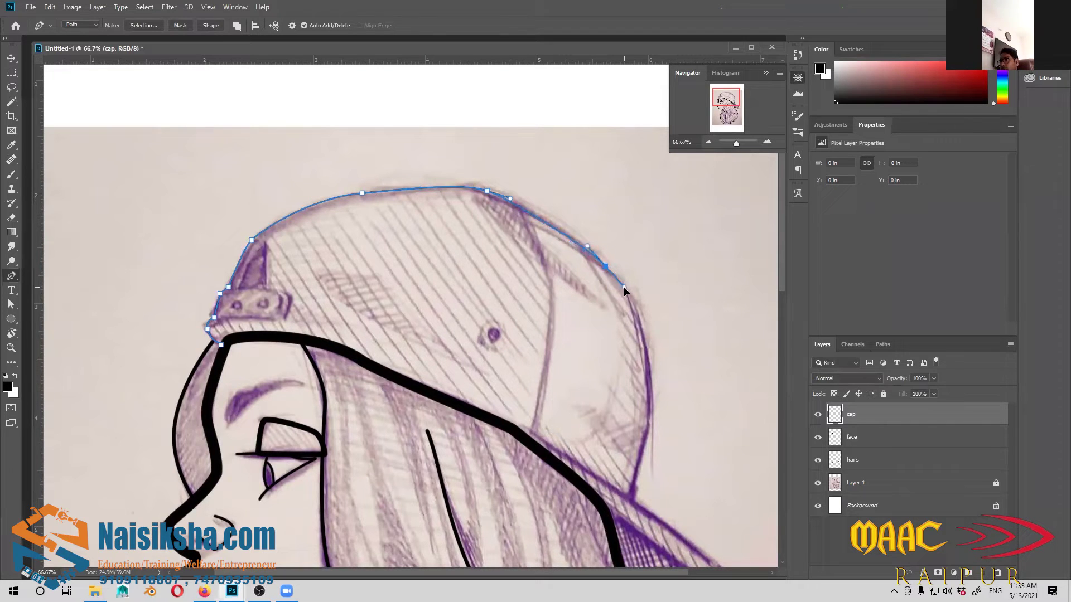
# Continue the cap path down the back and around the brim, and close it at the starting point by the forehead
pyautogui.moveTo(639, 421); pyautogui.dragTo(552, 349)
pyautogui.moveTo(562, 297); pyautogui.dragTo(566, 334)
pyautogui.moveTo(545, 417); pyautogui.dragTo(532, 347)
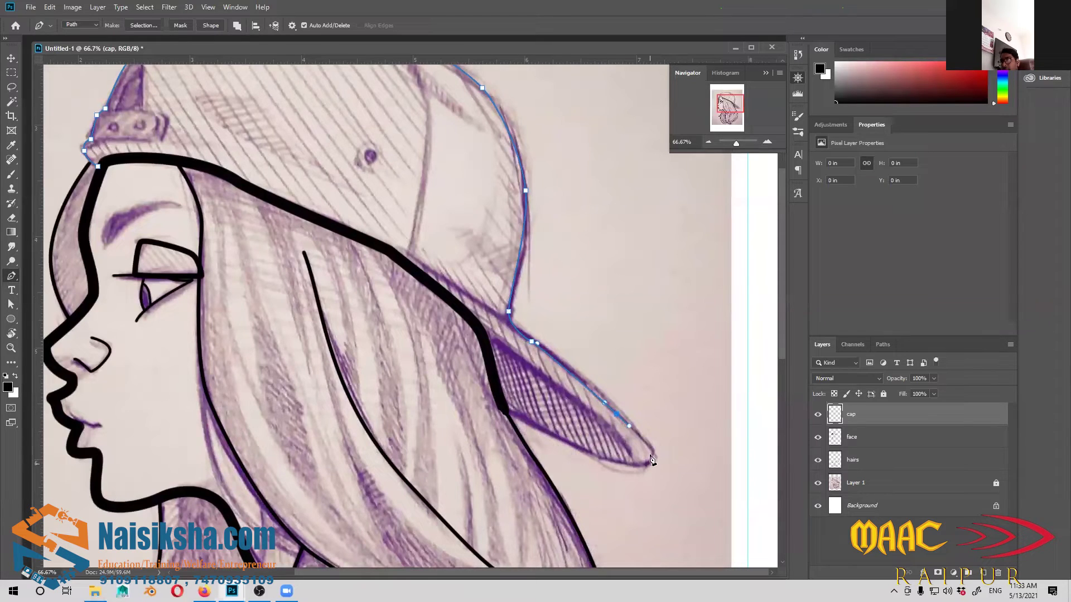
pyautogui.moveTo(636, 470); pyautogui.dragTo(615, 468)
pyautogui.click(502, 408)
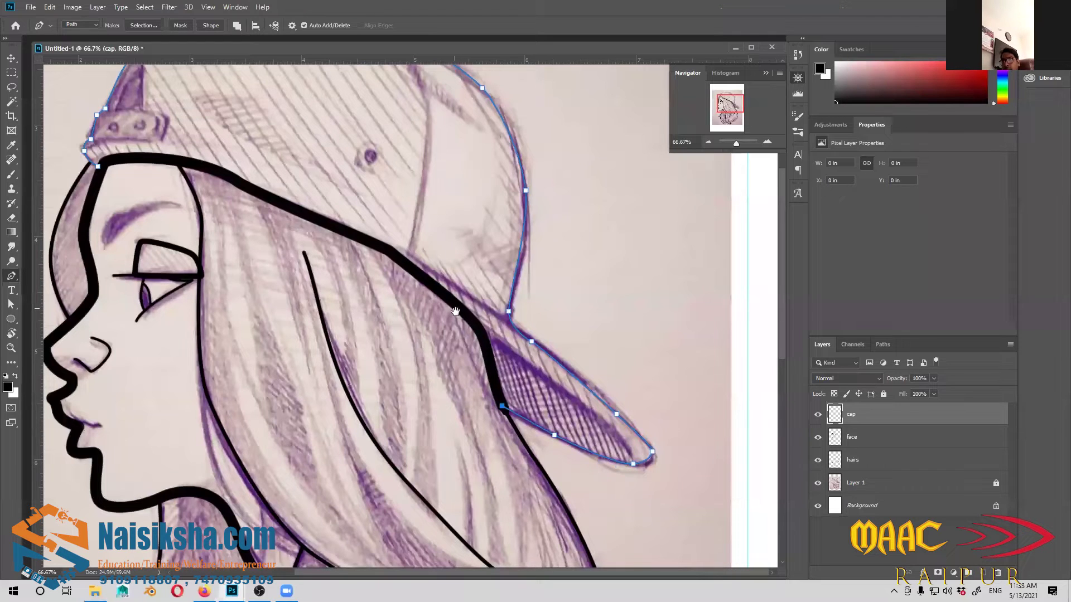
pyautogui.moveTo(455, 312); pyautogui.dragTo(514, 399)
pyautogui.moveTo(390, 379); pyautogui.dragTo(392, 378)
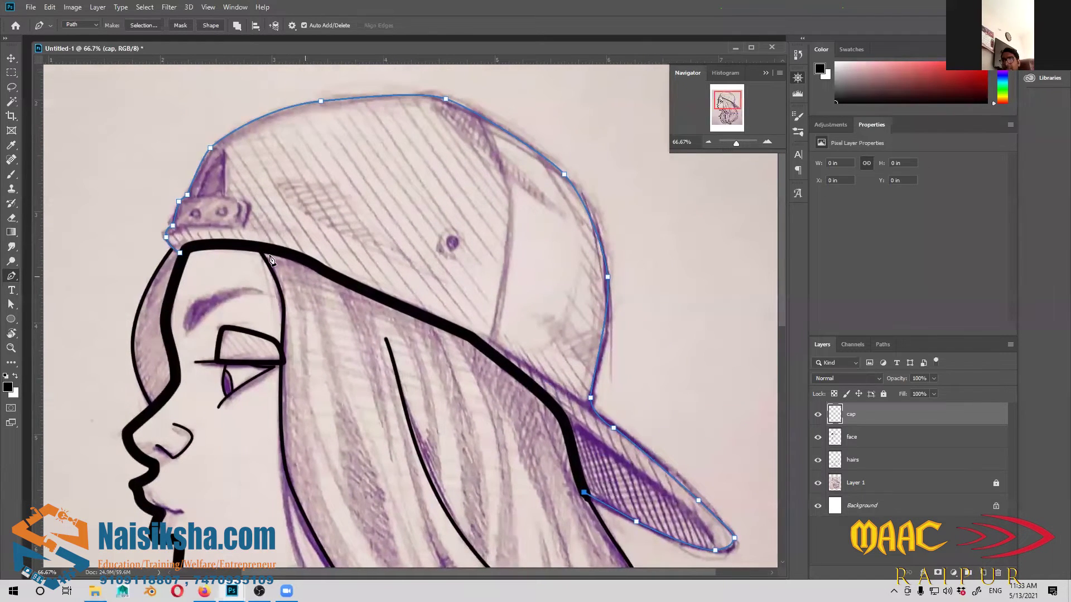
pyautogui.click(179, 252)
pyautogui.moveTo(262, 283); pyautogui.dragTo(240, 261)
pyautogui.moveTo(435, 284)
pyautogui.mouseDown()
pyautogui.moveTo(425, 337)
pyautogui.moveTo(404, 229)
pyautogui.moveTo(450, 304)
pyautogui.moveTo(423, 341)
pyautogui.moveTo(421, 289)
pyautogui.moveTo(404, 303)
pyautogui.mouseUp()
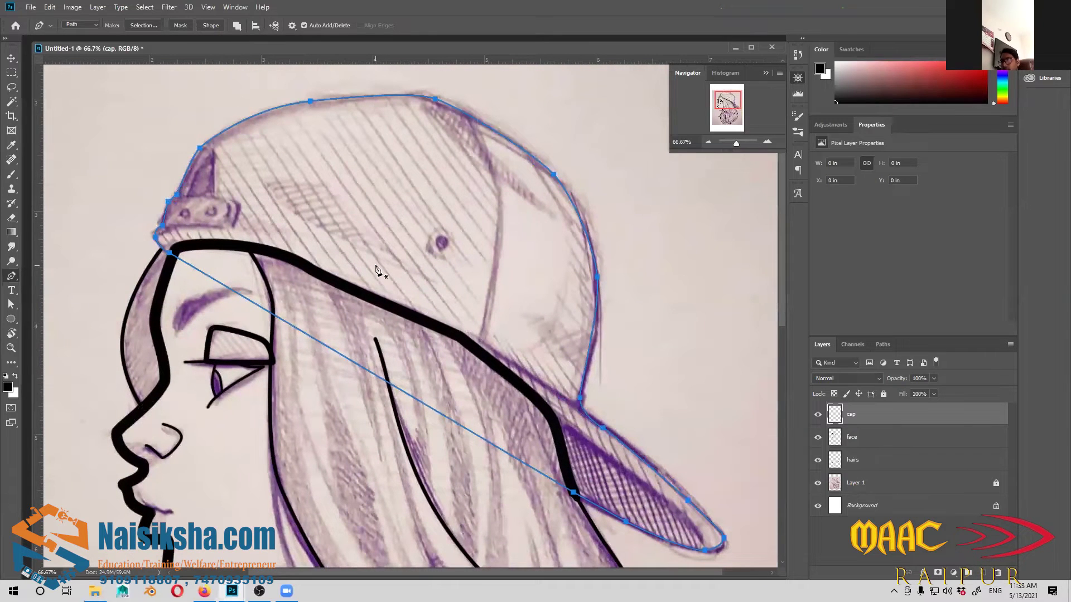
# Enlarge the brush to 30 and stroke the cap's outline path with it, then clear the path
pyautogui.press('b')
pyautogui.press(']')
pyautogui.press(']')
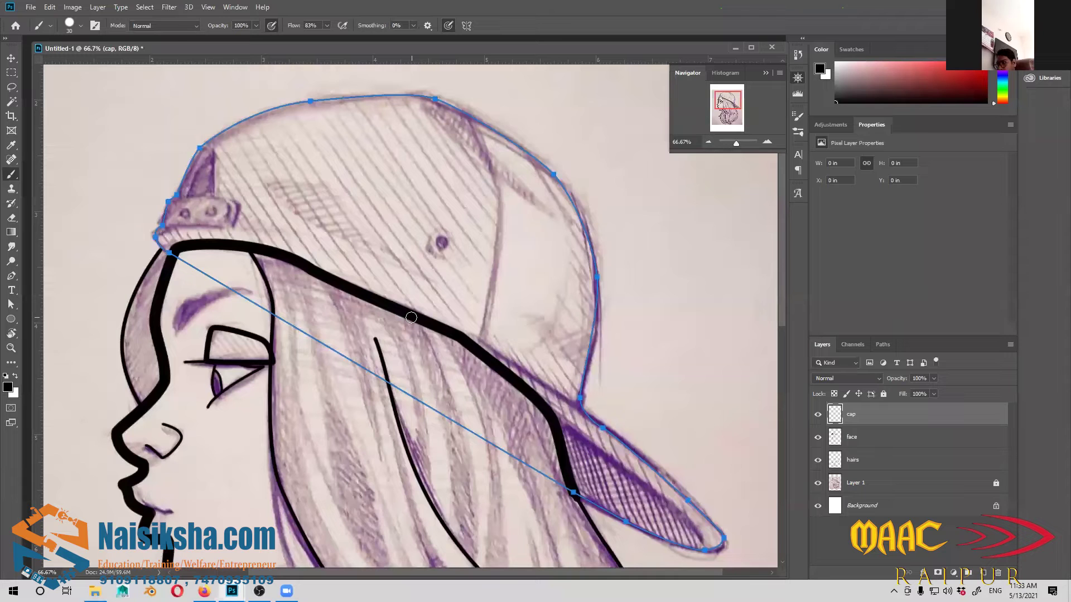
pyautogui.press('p')
pyautogui.rightClick(418, 300)
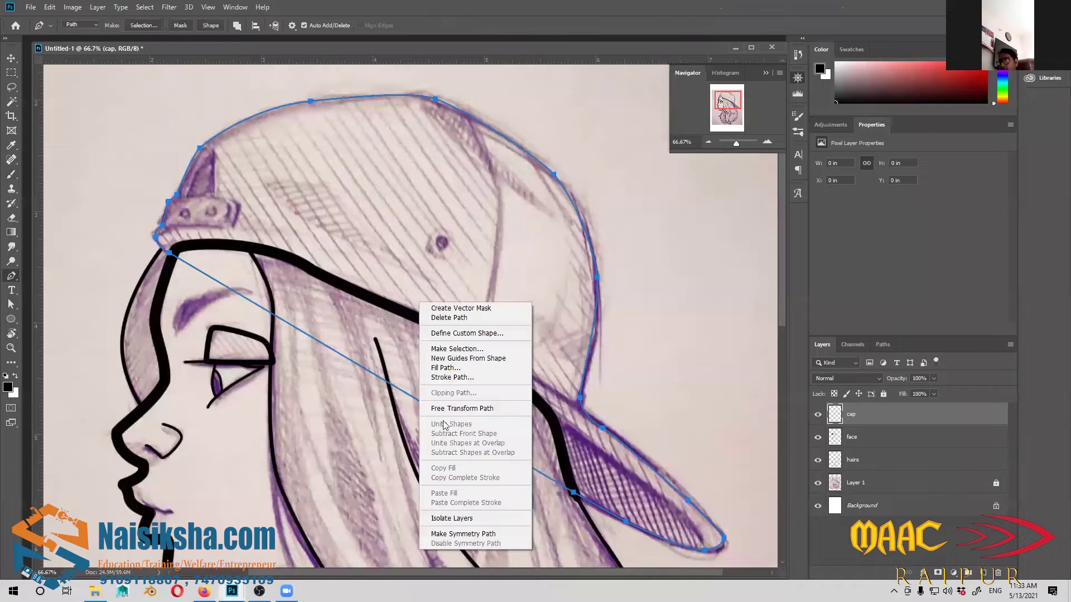
pyautogui.click(443, 377)
pyautogui.click(597, 180)
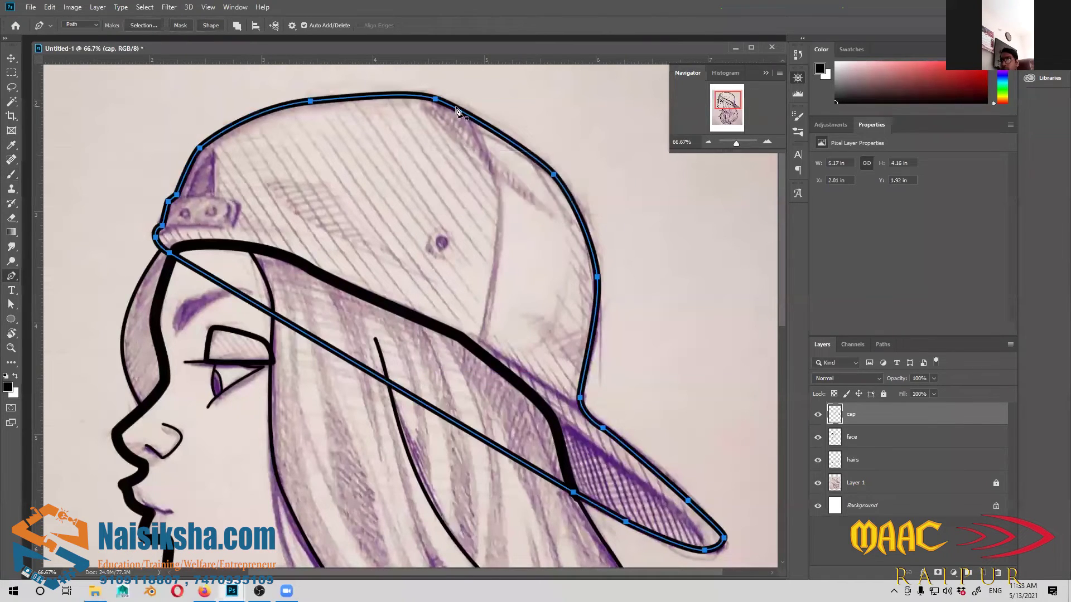
pyautogui.moveTo(657, 334)
pyautogui.mouseDown()
pyautogui.moveTo(629, 407)
pyautogui.moveTo(564, 274)
pyautogui.moveTo(566, 370)
pyautogui.mouseUp()
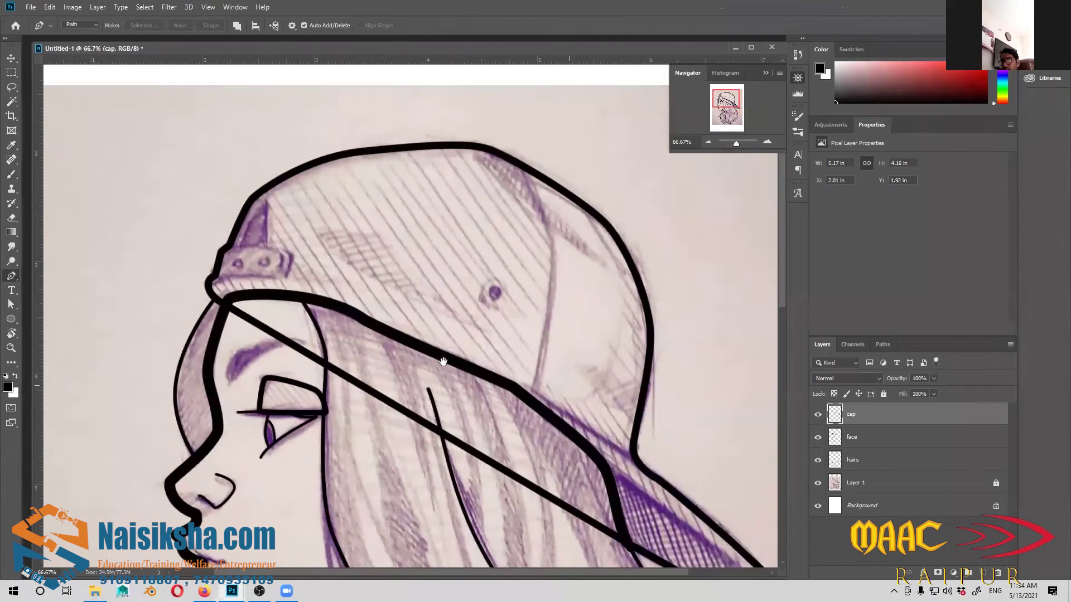
# Trace the cap's adjustment strap above the forehead as a closed path and stroke it with the black brush
pyautogui.click(216, 281)
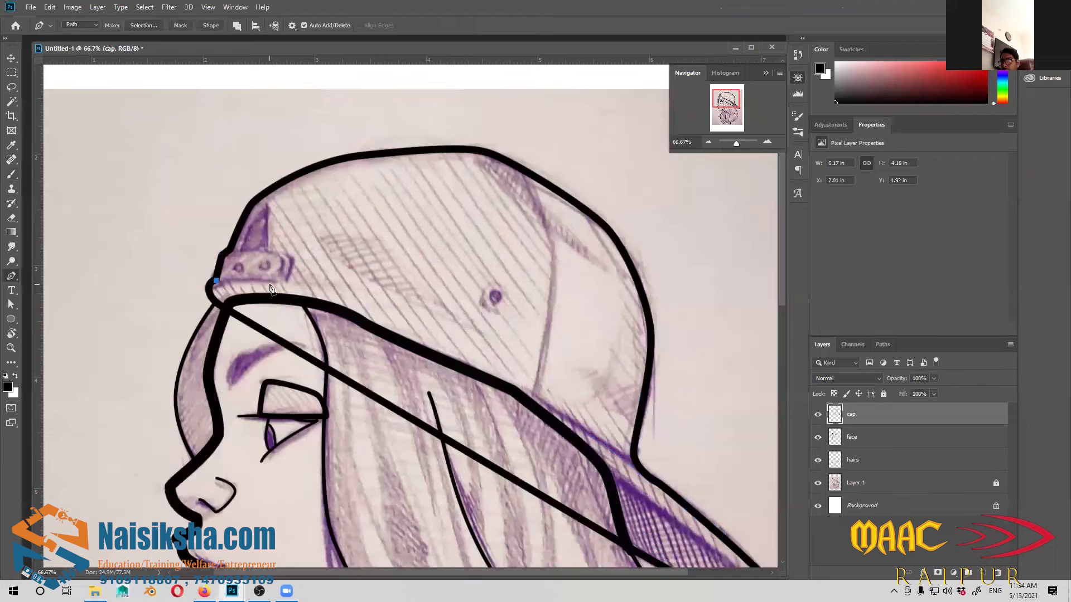
pyautogui.moveTo(287, 281); pyautogui.dragTo(279, 252)
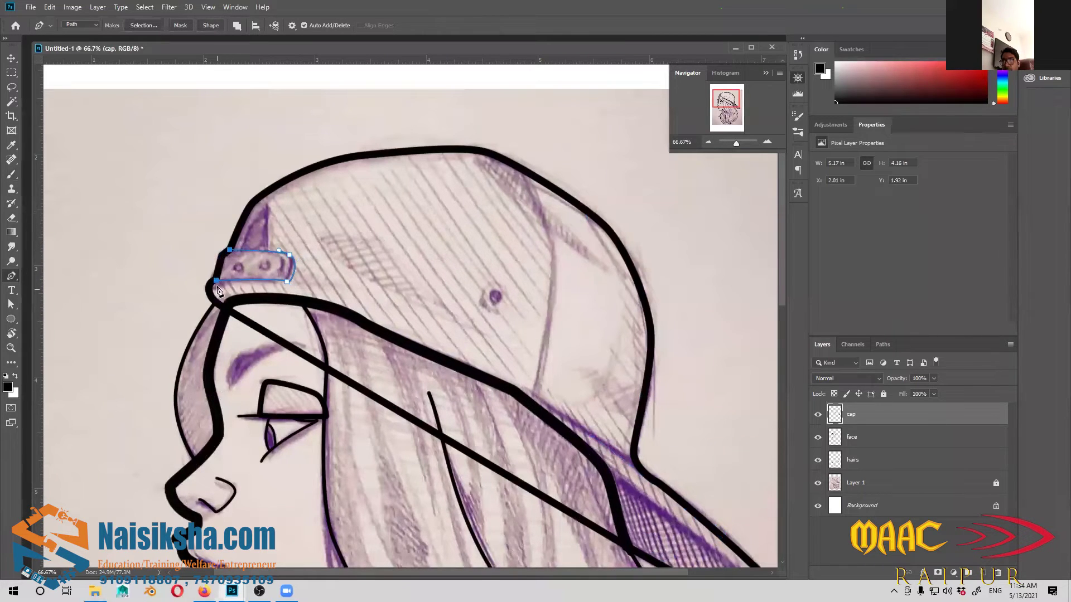
pyautogui.rightClick(282, 255)
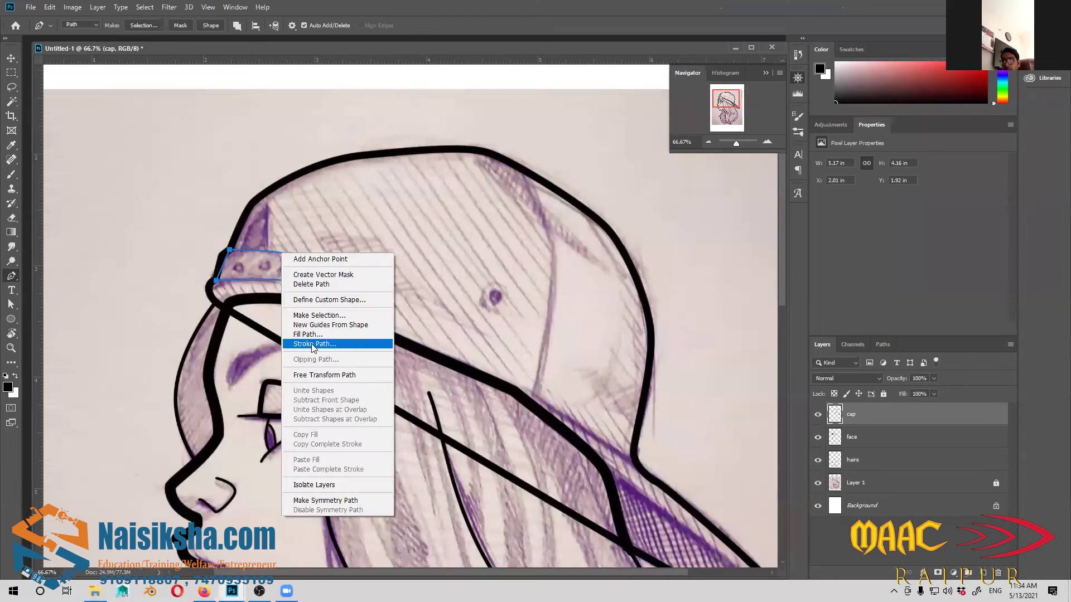
pyautogui.click(313, 344)
pyautogui.click(598, 182)
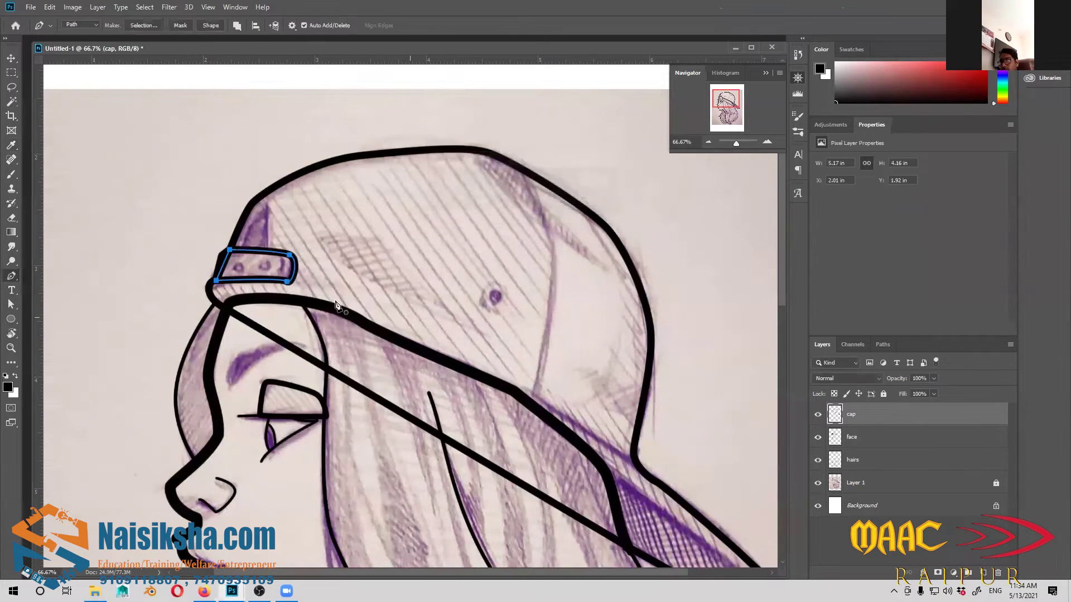
pyautogui.press('Escape')
# Trace the curved panel seam from the cap's crown down to the hairline and stroke it with the black brush
pyautogui.click(517, 168)
pyautogui.click(551, 252)
pyautogui.moveTo(548, 279); pyautogui.dragTo(550, 285)
pyautogui.moveTo(524, 401); pyautogui.dragTo(535, 392)
pyautogui.rightClick(534, 386)
pyautogui.click(568, 213)
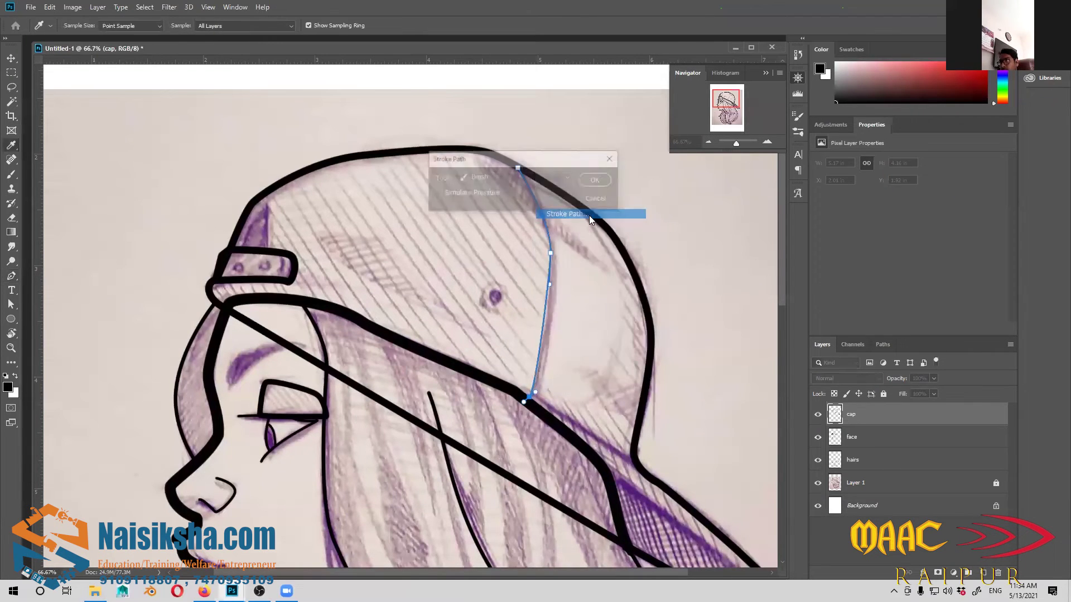
pyautogui.click(606, 181)
pyautogui.press('Return')
# Trace the hooked fold line across the middle of the cap's front panel and stroke it with the black brush
pyautogui.moveTo(557, 301)
pyautogui.mouseDown()
pyautogui.moveTo(373, 256)
pyautogui.moveTo(375, 230)
pyautogui.mouseUp()
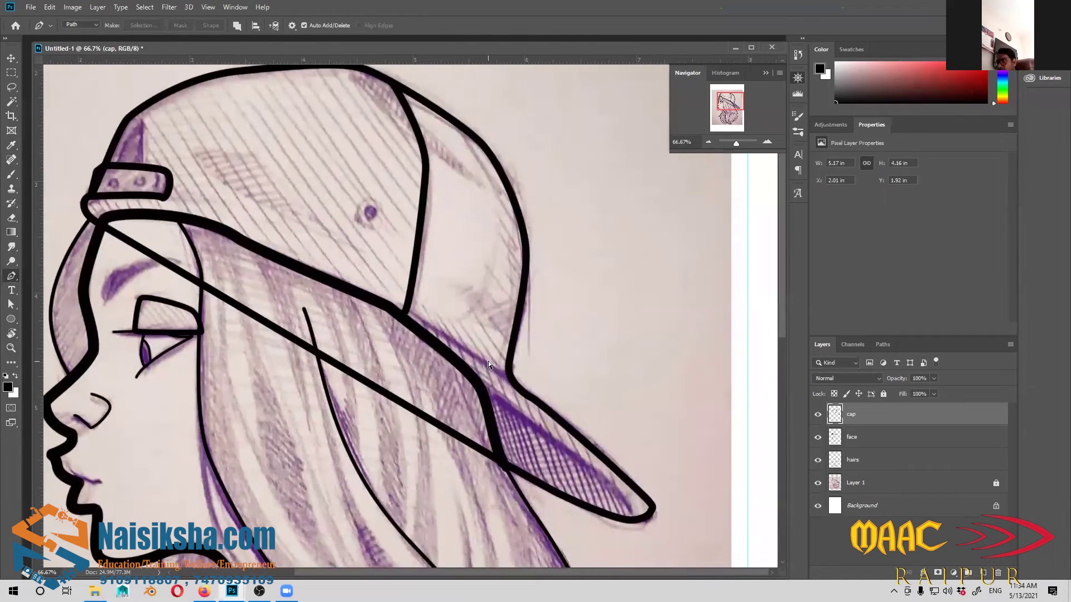
pyautogui.scroll(-2, 488, 360)
pyautogui.scroll(2, 541, 448)
pyautogui.scroll(1, 541, 449)
pyautogui.click(520, 331)
pyautogui.click(360, 235)
pyautogui.moveTo(378, 235); pyautogui.dragTo(424, 243)
pyautogui.rightClick(422, 249)
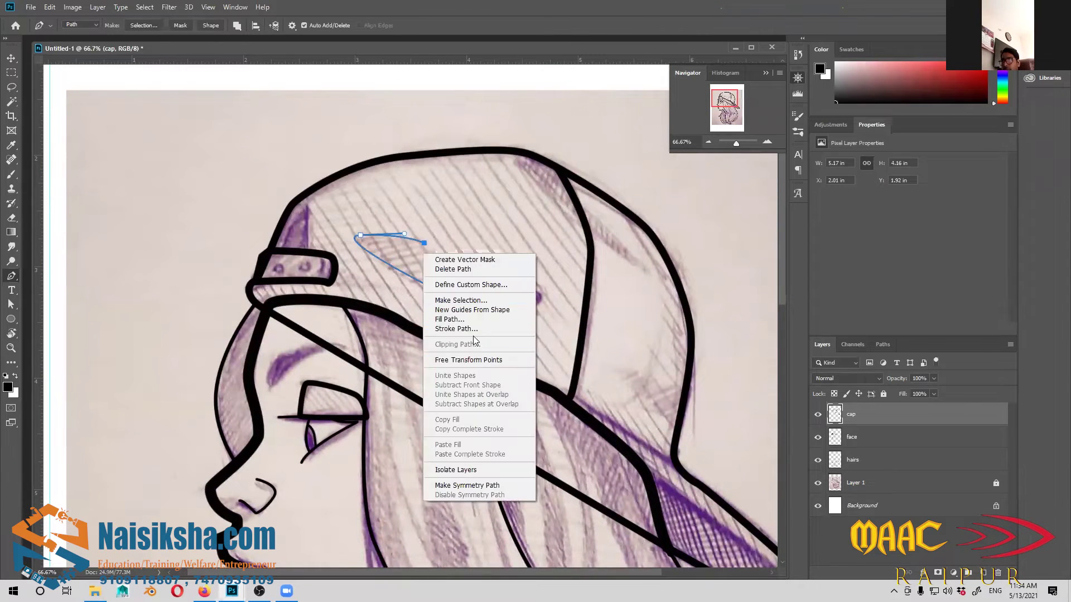
pyautogui.click(447, 322)
pyautogui.press('Return')
pyautogui.press('Escape')
# Trace the edges of the small opening above the cap's strap and stroke the path with the black brush
pyautogui.scroll(1, 407, 301)
pyautogui.hscroll(-1, 407, 301)
pyautogui.click(332, 268)
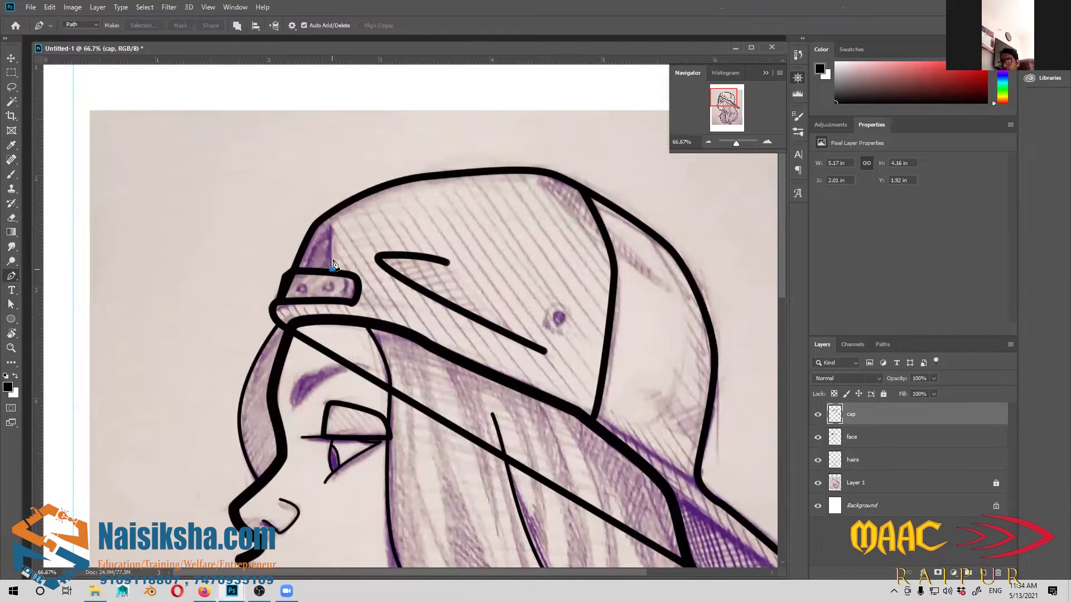
pyautogui.click(331, 234)
pyautogui.click(331, 222)
pyautogui.click(315, 246)
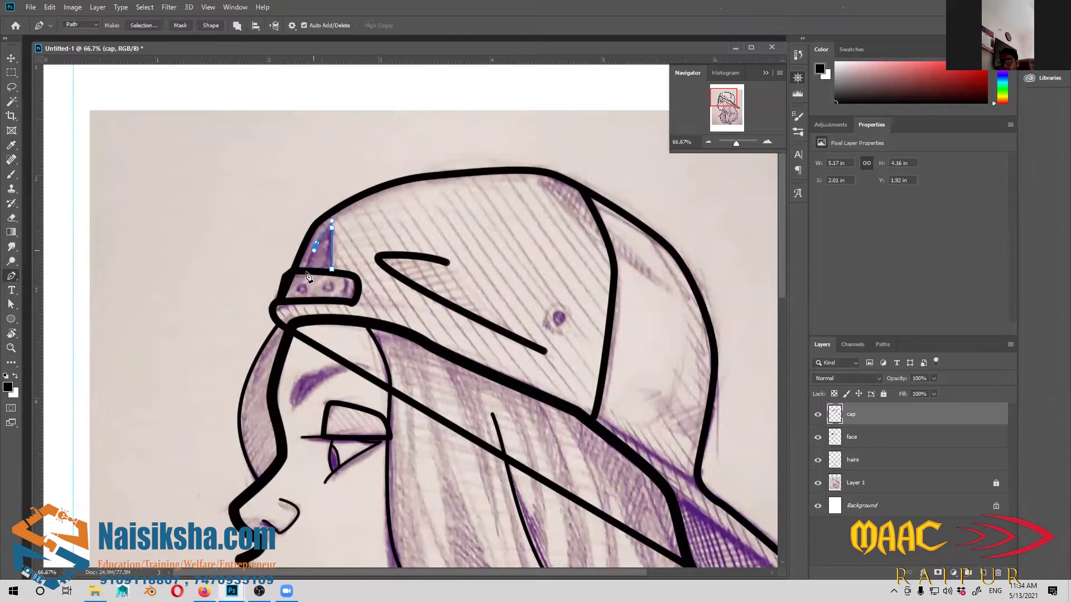
pyautogui.click(305, 271)
pyautogui.rightClick(323, 255)
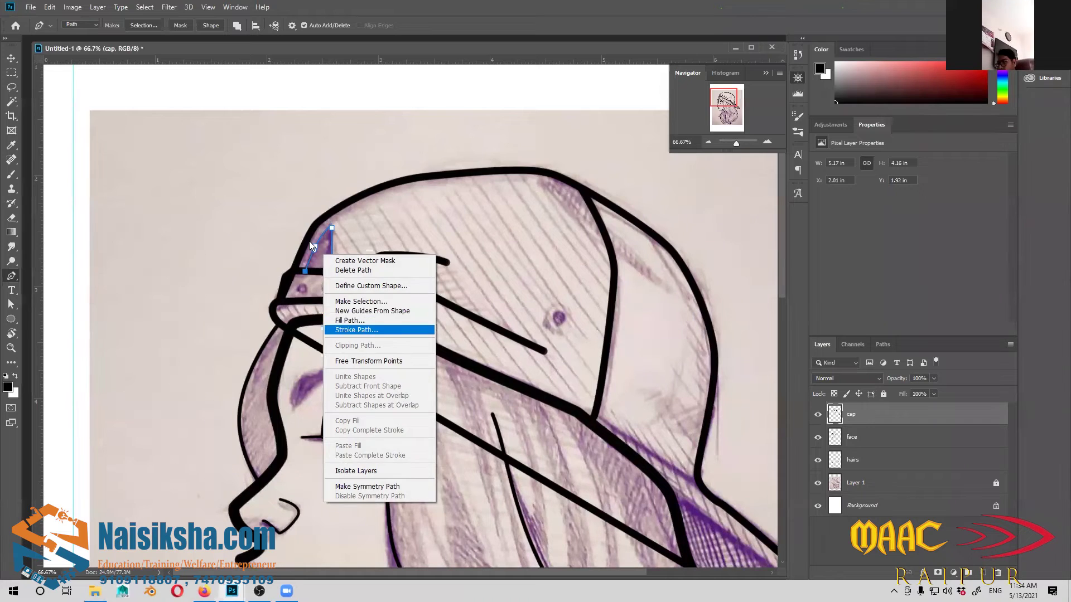
pyautogui.press('Return')
pyautogui.press('Return')
pyautogui.press('Return')
# Add a straight vertical path along the strap opening's inner edge and stroke it with the black brush
pyautogui.click(333, 270)
pyautogui.click(333, 218)
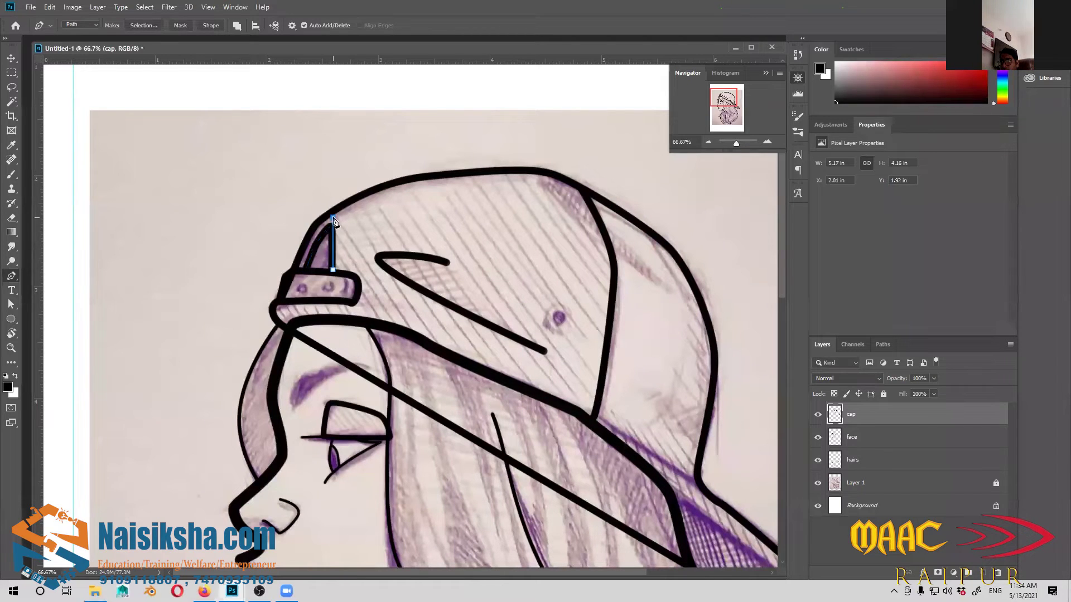
pyautogui.rightClick(374, 323)
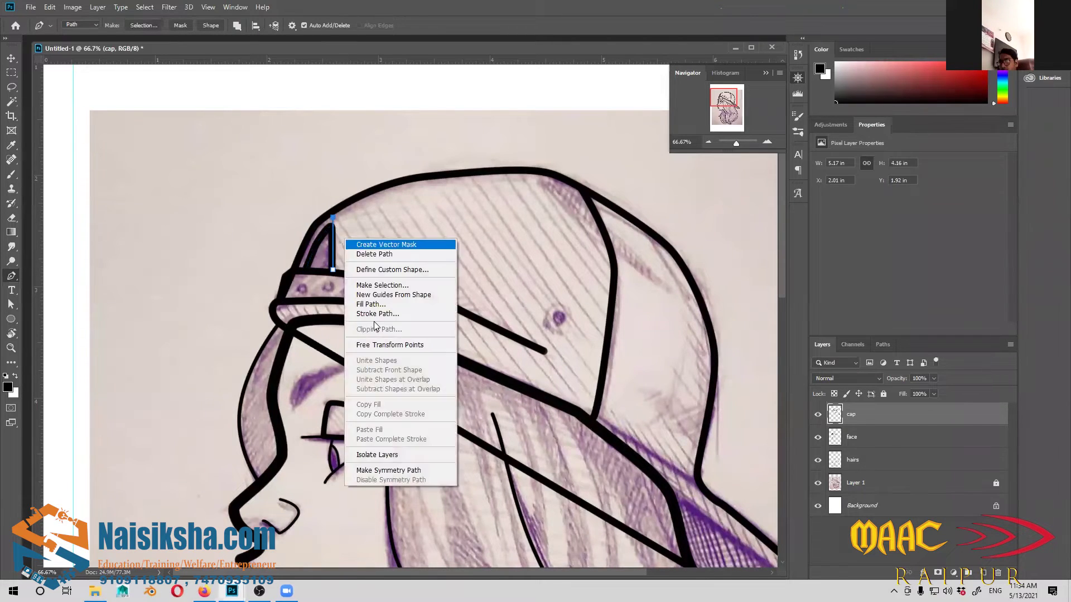
pyautogui.rightClick(328, 289)
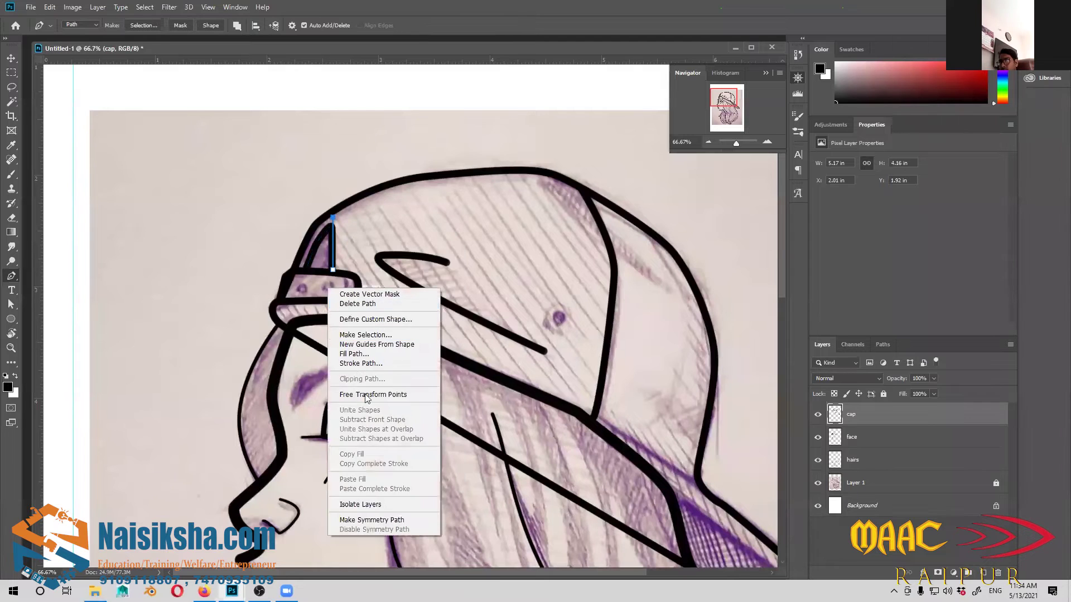
pyautogui.click(360, 364)
pyautogui.press('Return')
pyautogui.press('Return')
# Toggle the face layer off and on to check which lines belong to the cap layer
pyautogui.hotkey('ctrl', '-')
pyautogui.hotkey('ctrl', '-')
pyautogui.hotkey('ctrl', '-')
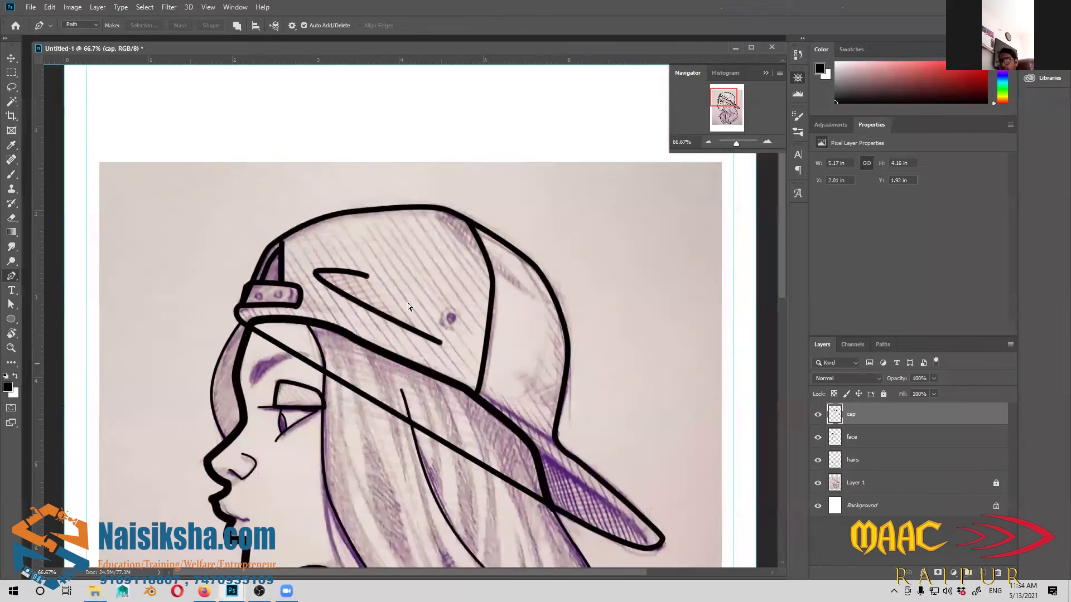
pyautogui.hotkey('ctrl', '+')
pyautogui.hotkey('ctrl', '+')
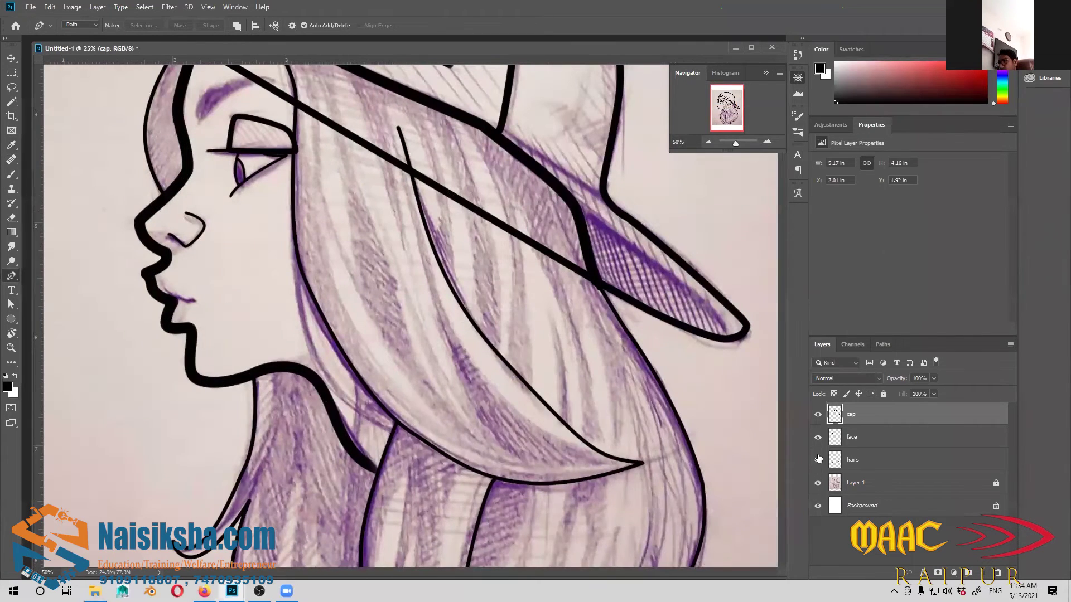
pyautogui.hotkey('ctrl', '+')
pyautogui.click(817, 437)
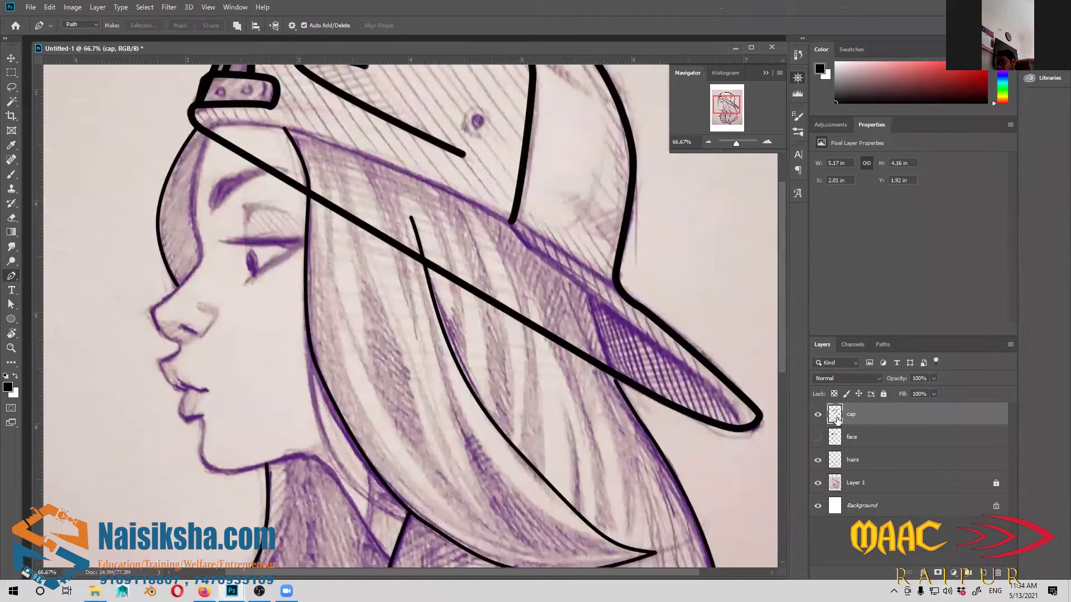
pyautogui.click(818, 437)
# Erase the cap layer's straight line running across the hair and face from the brim to the forehead
pyautogui.press('e')
pyautogui.moveTo(584, 353)
pyautogui.mouseDown()
pyautogui.moveTo(591, 376)
pyautogui.moveTo(590, 361)
pyautogui.moveTo(568, 362)
pyautogui.moveTo(566, 335)
pyautogui.moveTo(570, 355)
pyautogui.moveTo(530, 340)
pyautogui.moveTo(492, 285)
pyautogui.moveTo(540, 331)
pyautogui.moveTo(393, 258)
pyautogui.mouseUp()
pyautogui.moveTo(489, 297); pyautogui.dragTo(217, 138)
pyautogui.moveTo(289, 191); pyautogui.dragTo(273, 177)
pyautogui.moveTo(485, 403); pyautogui.dragTo(423, 374)
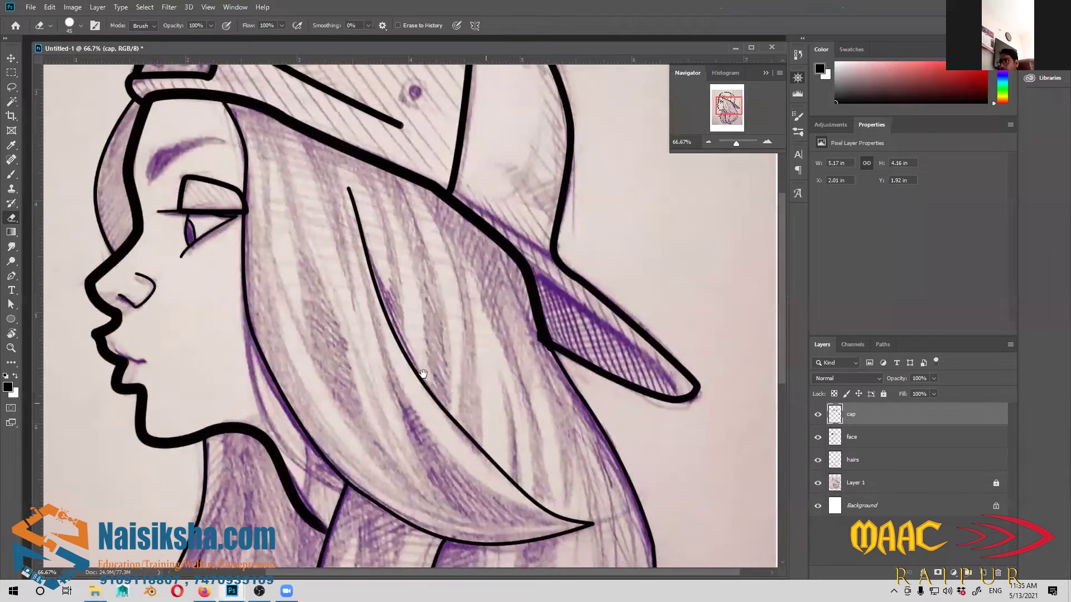
# Switch to the Move tool and review the complete line art over the sketch on the whole page
pyautogui.press('v')
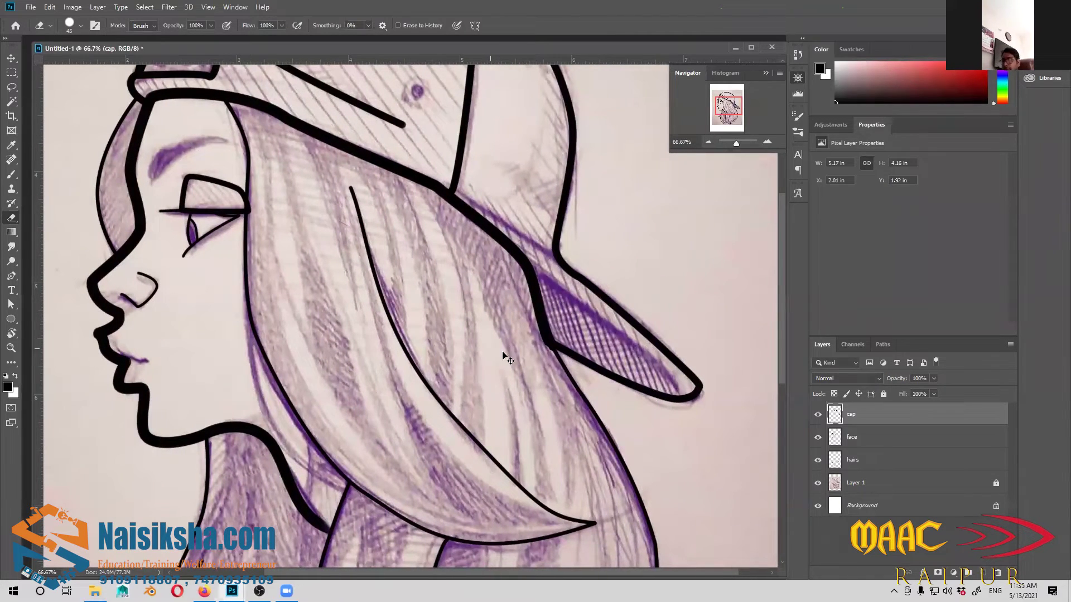
pyautogui.moveTo(503, 353); pyautogui.dragTo(519, 424)
pyautogui.scroll(3, 490, 439)
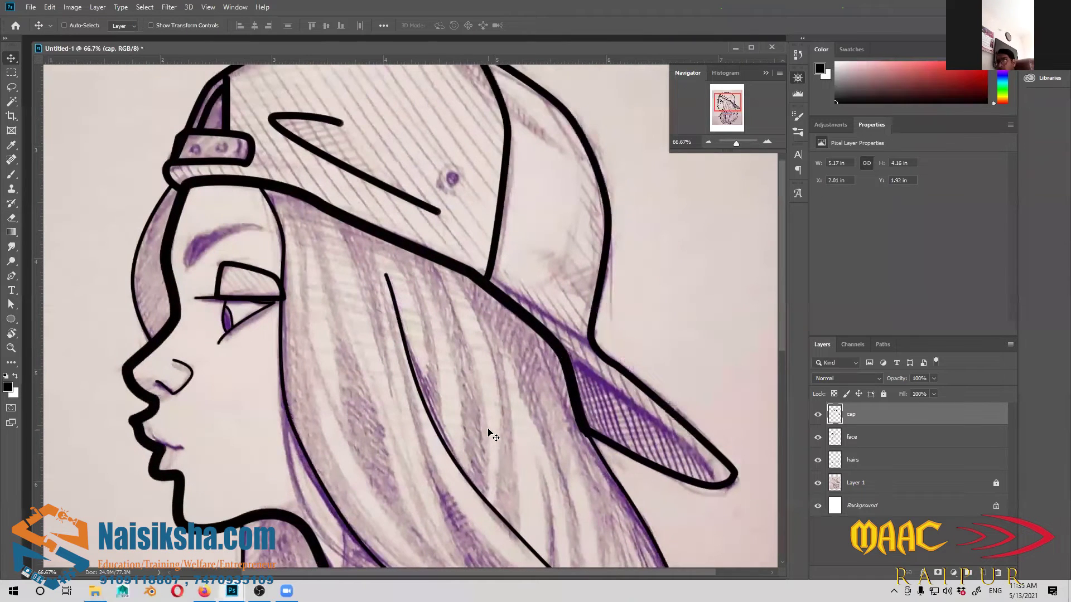
pyautogui.hotkey('ctrl', '-')
pyautogui.hotkey('ctrl', '-')
pyautogui.hotkey('ctrl', '-')
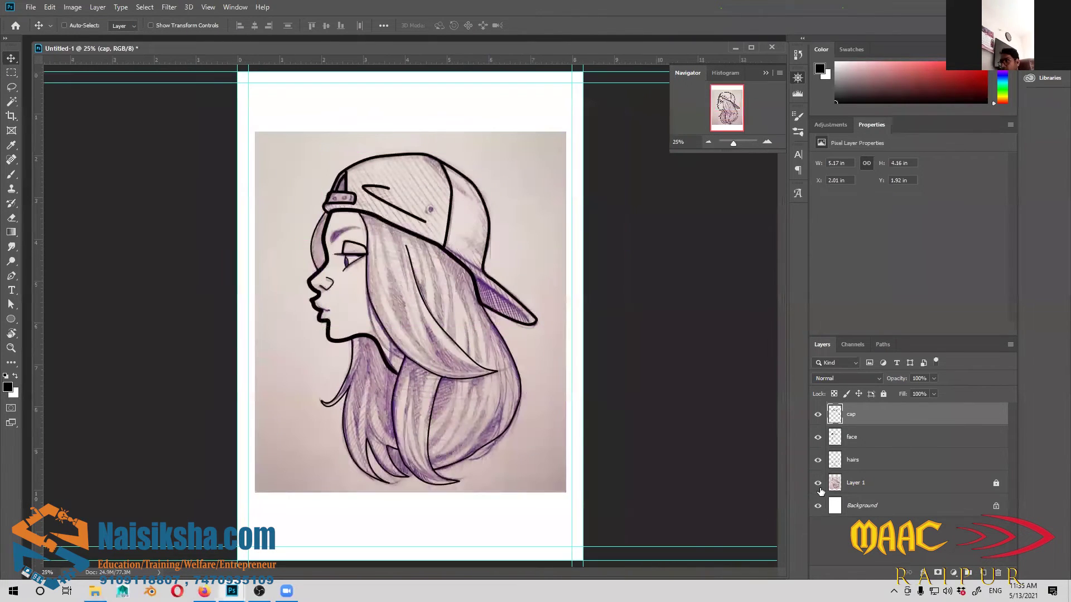
# Hide and reshow the Layer 1 reference sketch to check the inked line art on its own
pyautogui.click(818, 482)
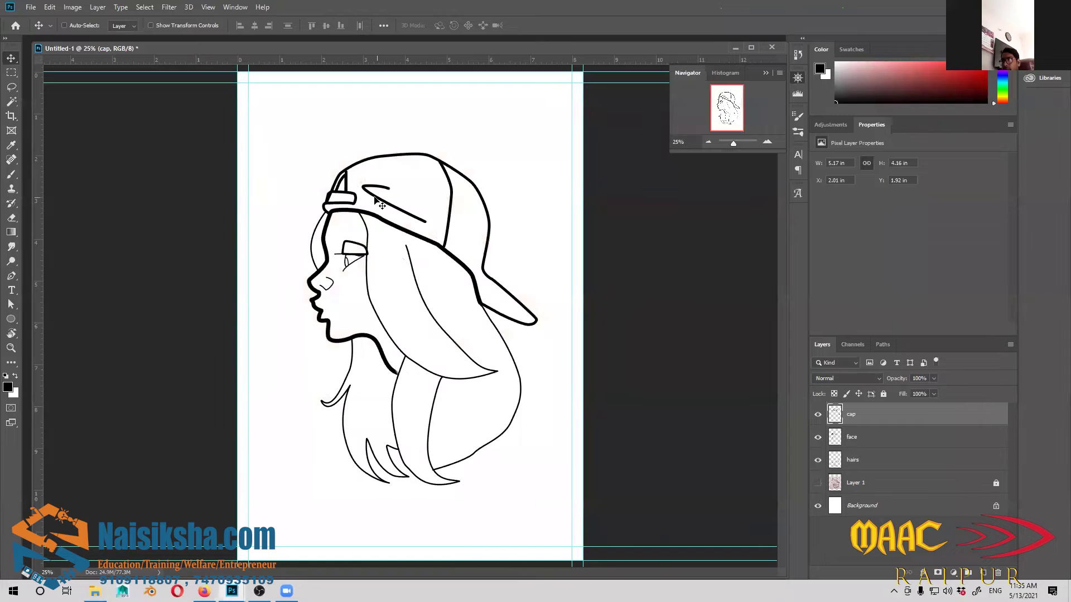
pyautogui.click(817, 483)
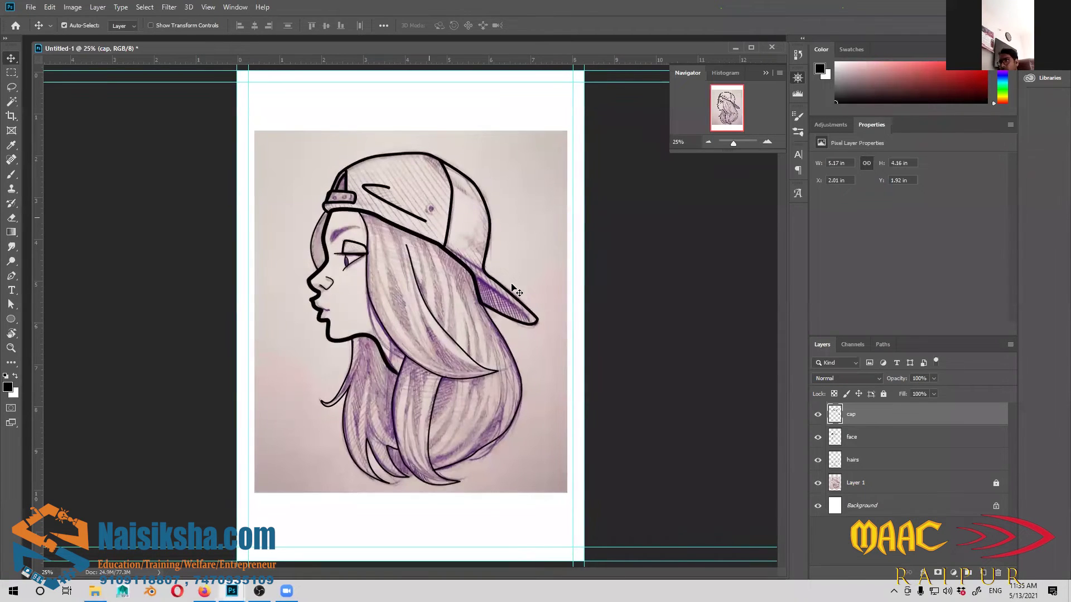
# Trace the inner edge of the cap's brim with the Pen tool and stroke the path with a thinner 7 px brush
pyautogui.hotkey('ctrl', '+')
pyautogui.hotkey('ctrl', '+')
pyautogui.hotkey('ctrl', '+')
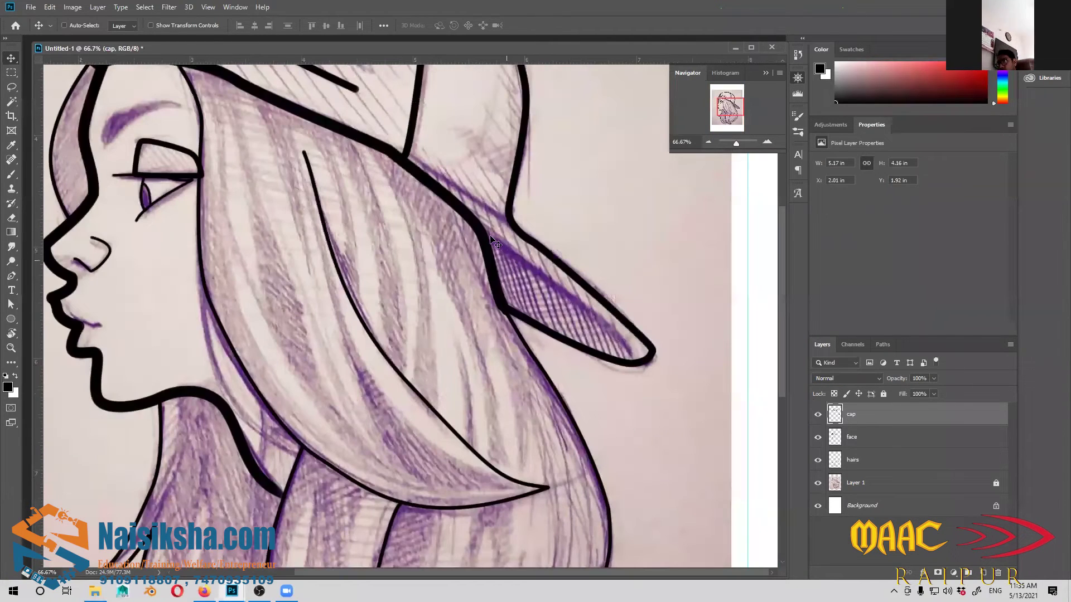
pyautogui.press('p')
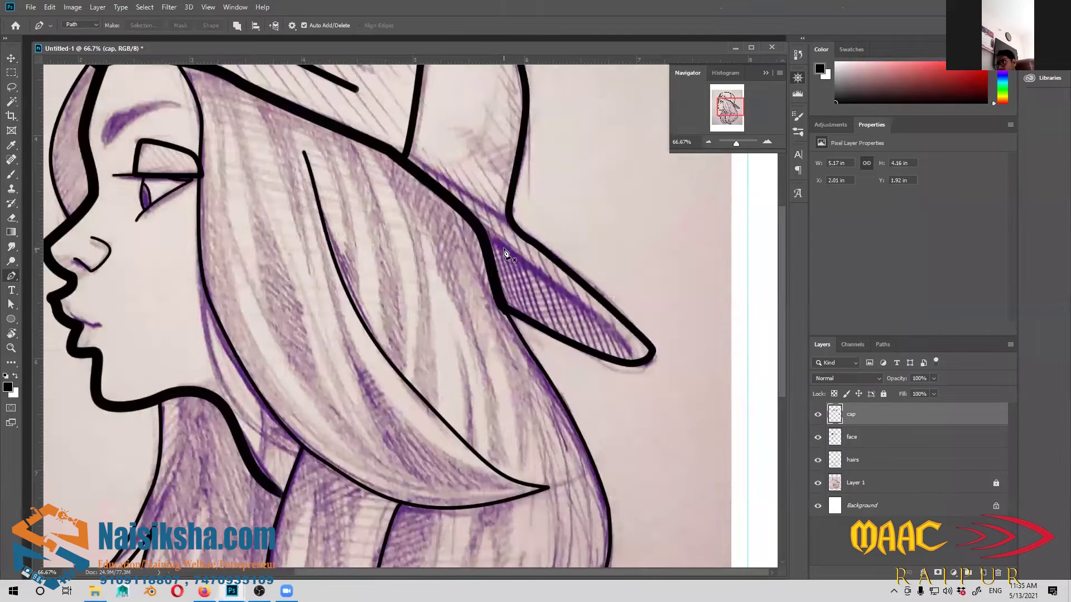
pyautogui.moveTo(626, 346); pyautogui.dragTo(638, 367)
pyautogui.press('b')
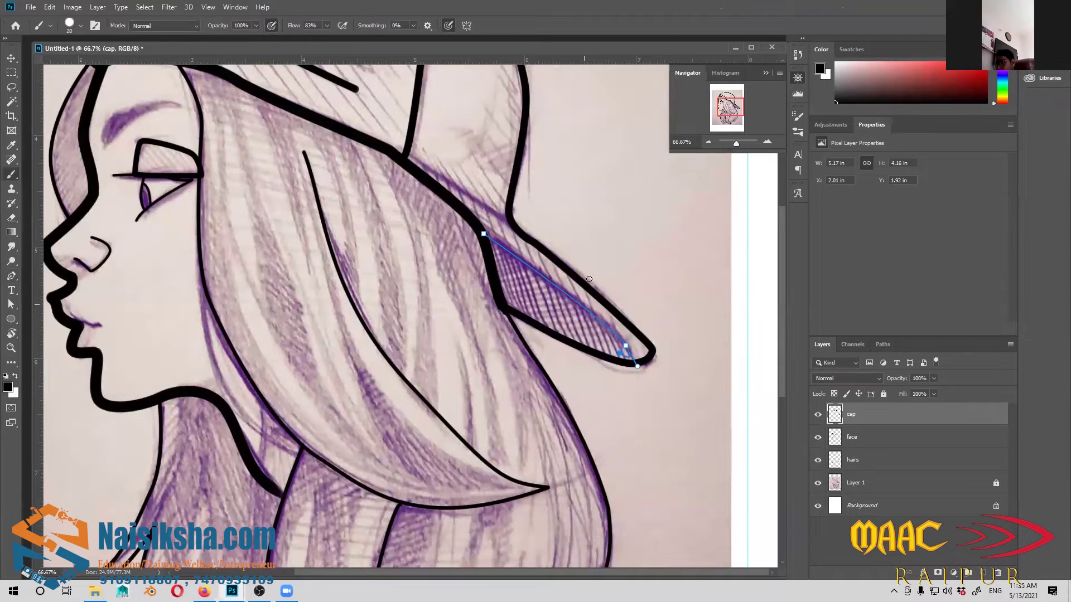
pyautogui.press('[')
pyautogui.rightClick(614, 378)
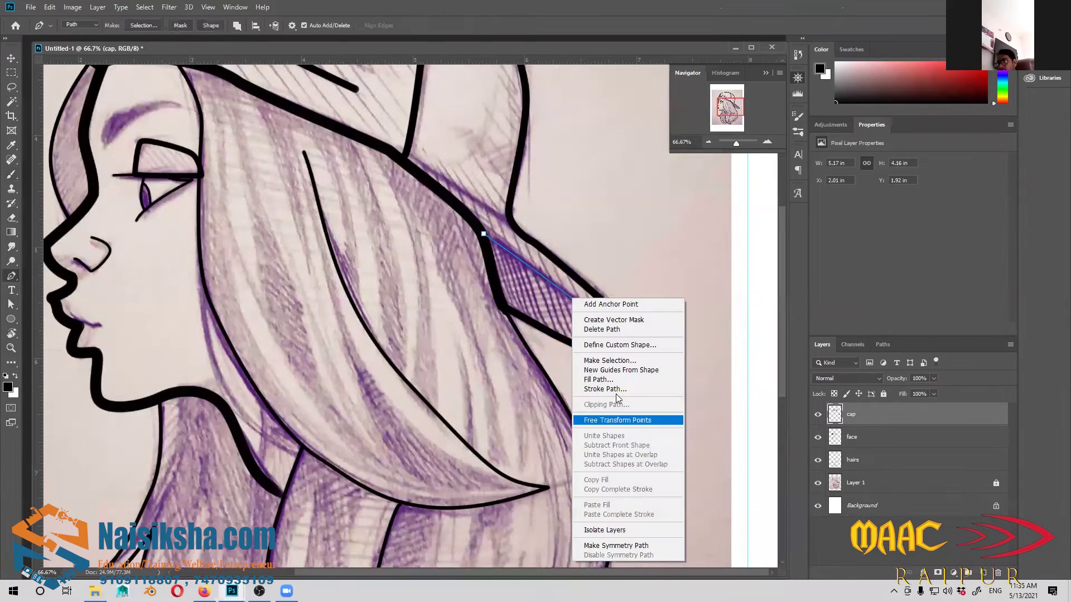
pyautogui.click(616, 389)
pyautogui.click(597, 180)
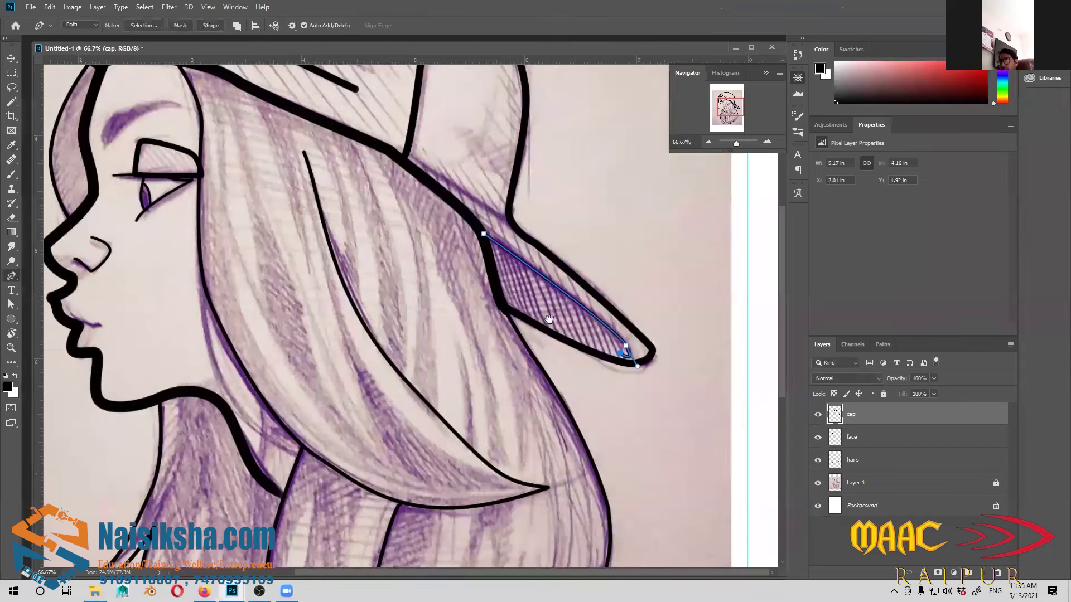
pyautogui.moveTo(550, 257); pyautogui.dragTo(549, 319)
pyautogui.press('Return')
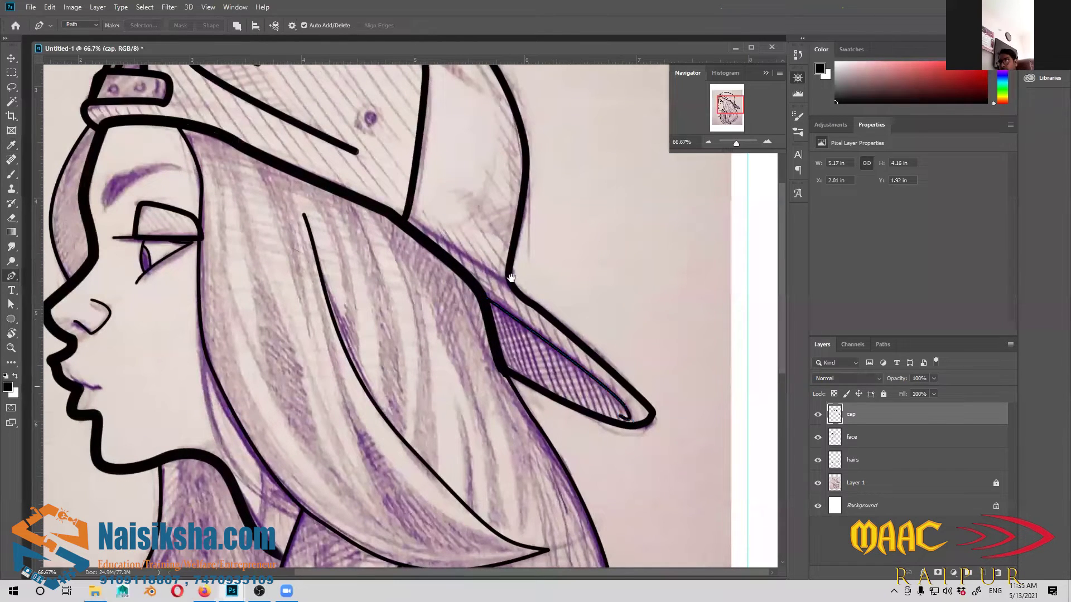
# Draw a straight pen path from the base of the cap's panel seam to the start of the brim and stroke it with the brush
pyautogui.moveTo(511, 277); pyautogui.dragTo(558, 372)
pyautogui.click(553, 373)
pyautogui.click(455, 310)
pyautogui.rightClick(513, 327)
pyautogui.click(558, 402)
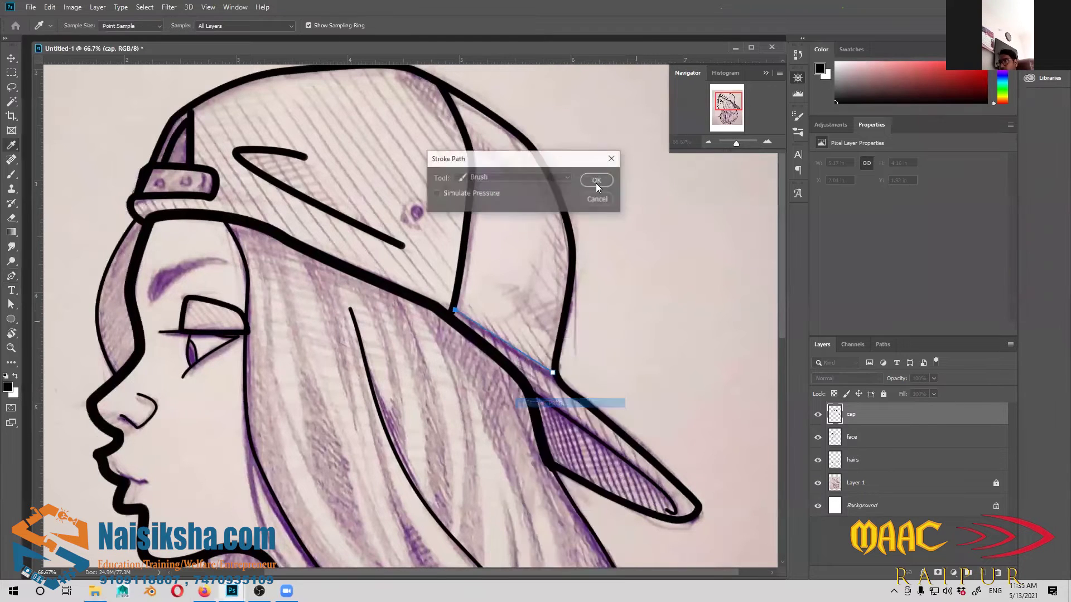
pyautogui.press('Return')
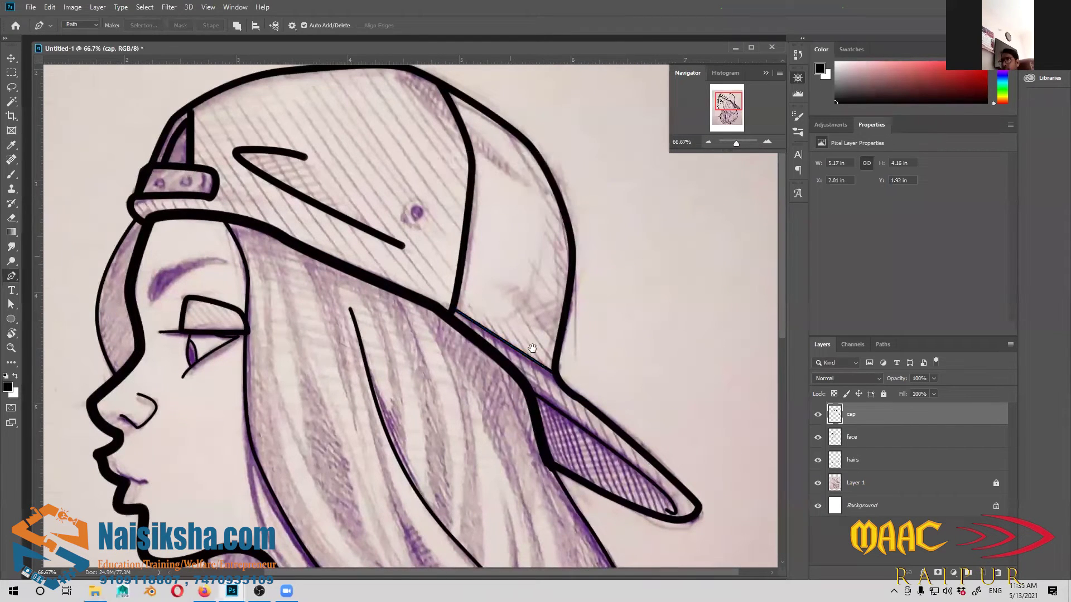
# Trace the curved shading contour inside the cap's rear panel with the Pen tool and stroke the path with the brush
pyautogui.moveTo(532, 348); pyautogui.dragTo(556, 440)
pyautogui.click(528, 217)
pyautogui.moveTo(571, 324); pyautogui.dragTo(566, 354)
pyautogui.moveTo(496, 415); pyautogui.dragTo(517, 417)
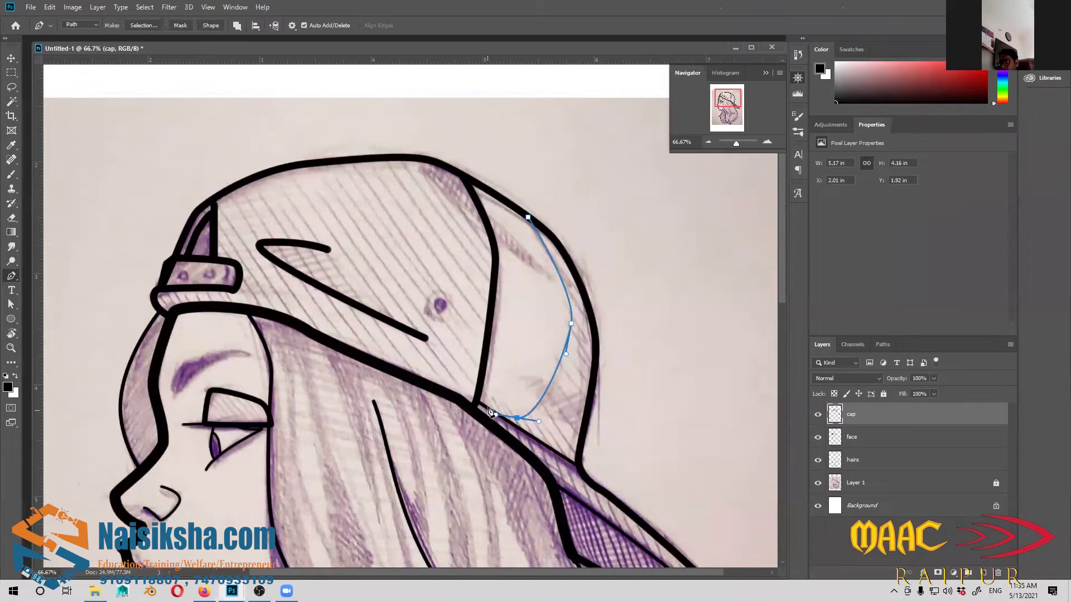
pyautogui.rightClick(544, 369)
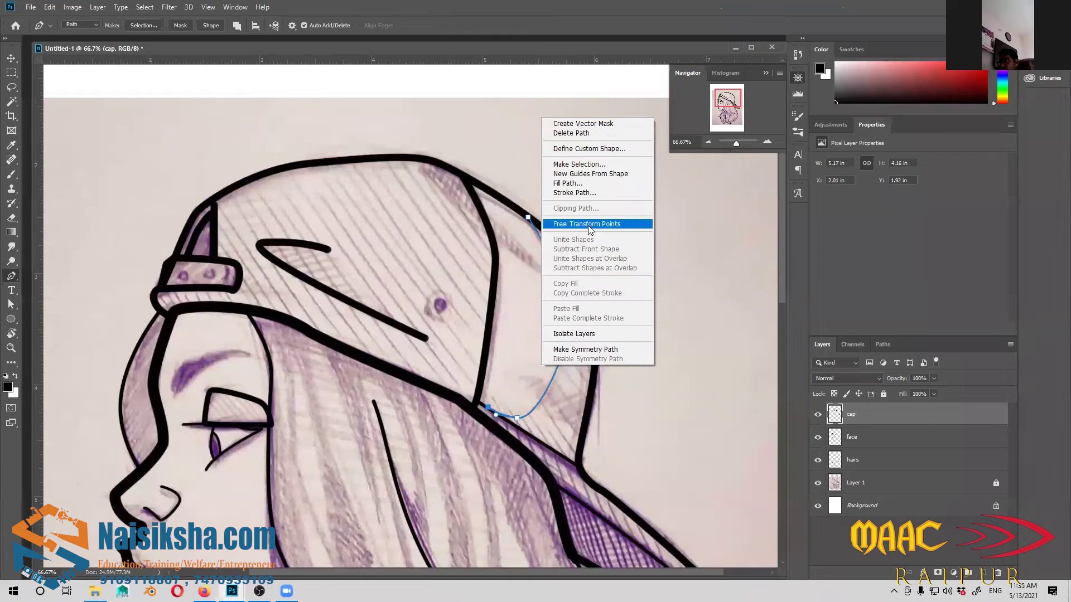
pyautogui.click(575, 192)
pyautogui.click(598, 177)
pyautogui.press('Return')
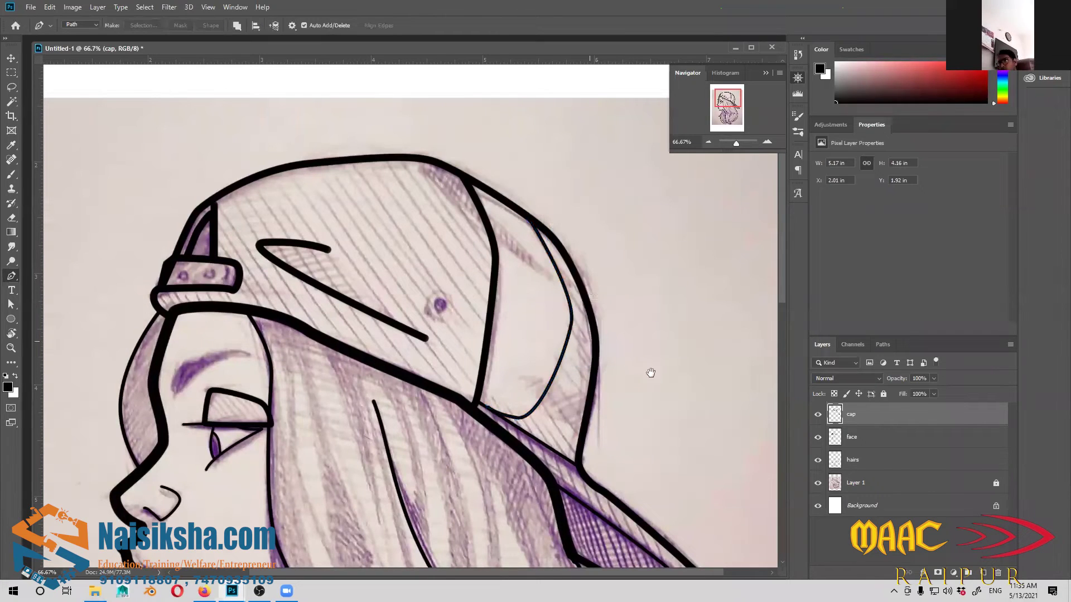
# Draw a short pen path inside the cap's opening above the strap and stroke it with the brush
pyautogui.moveTo(705, 404); pyautogui.dragTo(719, 416)
pyautogui.moveTo(328, 322); pyautogui.dragTo(432, 383)
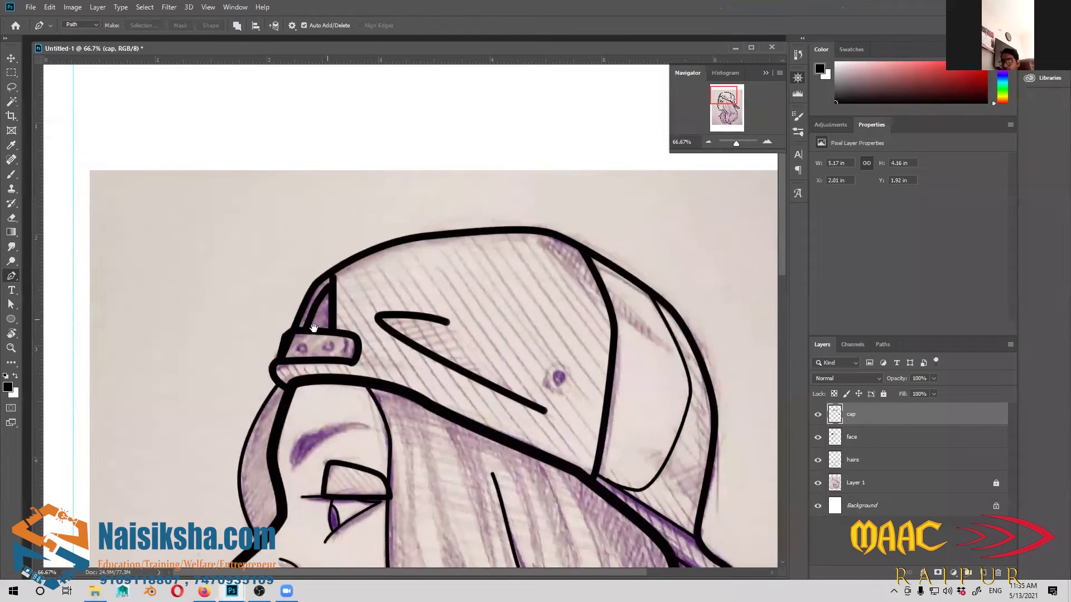
pyautogui.moveTo(329, 294); pyautogui.dragTo(331, 305)
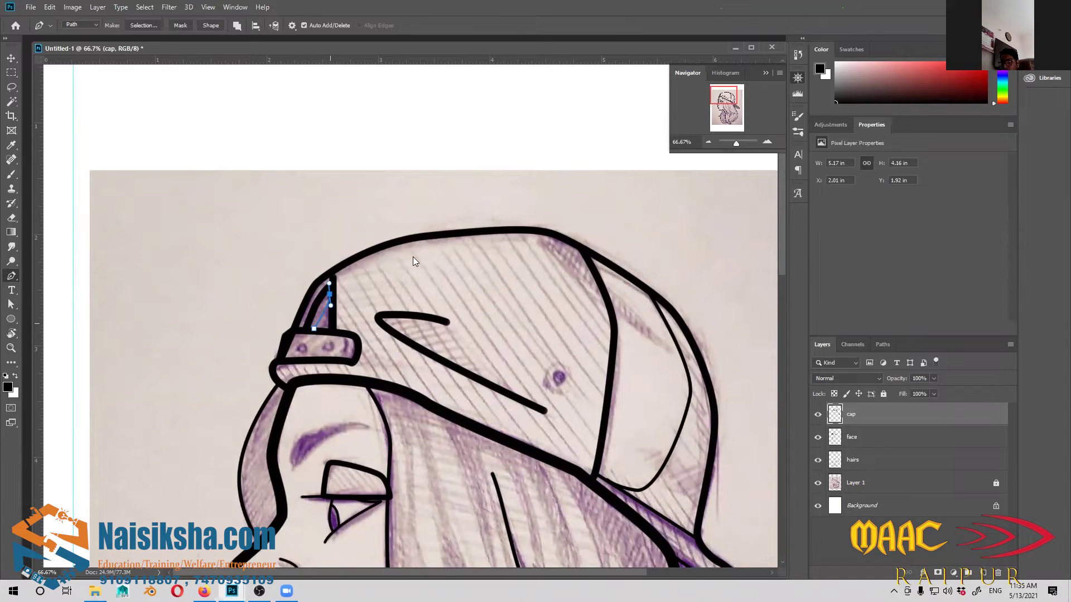
pyautogui.rightClick(330, 324)
pyautogui.click(380, 401)
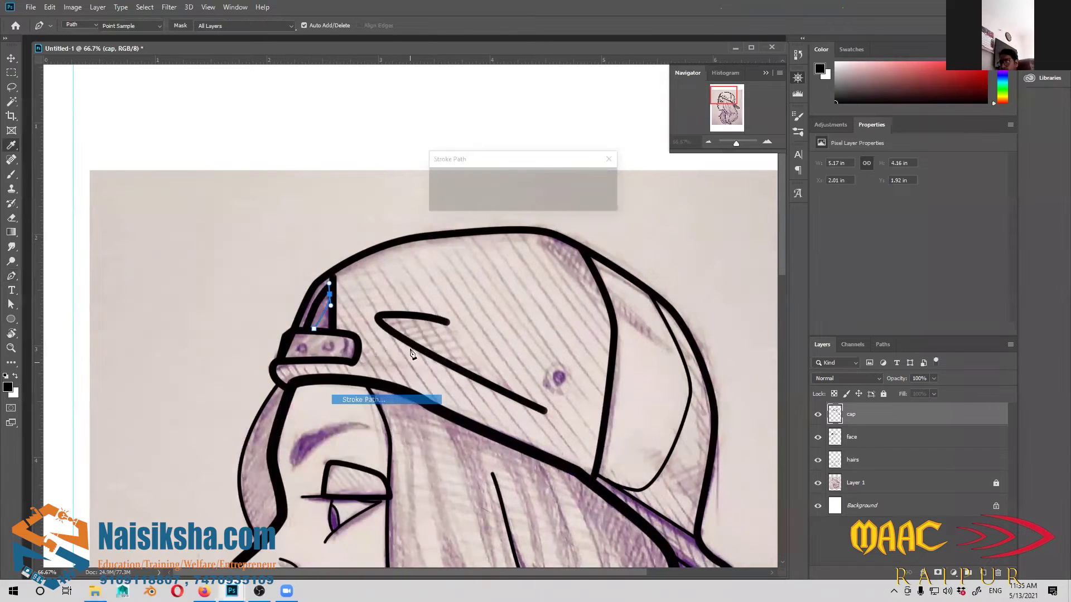
pyautogui.press('Return')
# Toggle the Layer 1 reference sketch to review the cap's line art over the whole drawing
pyautogui.hotkey('ctrl', '-')
pyautogui.hotkey('ctrl', '-')
pyautogui.hotkey('ctrl', '-')
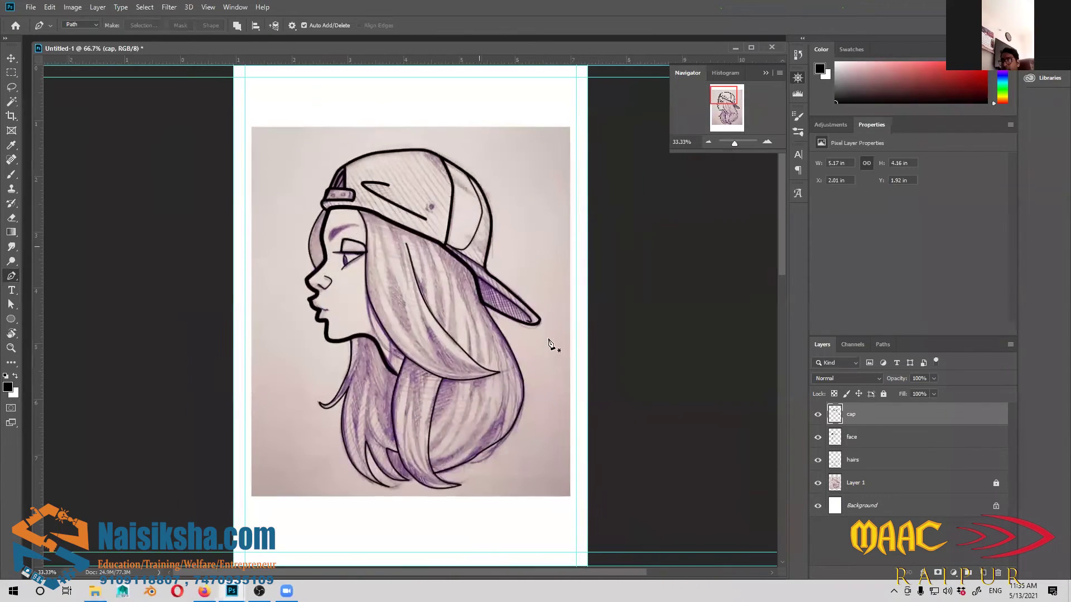
pyautogui.hotkey('ctrl', '+')
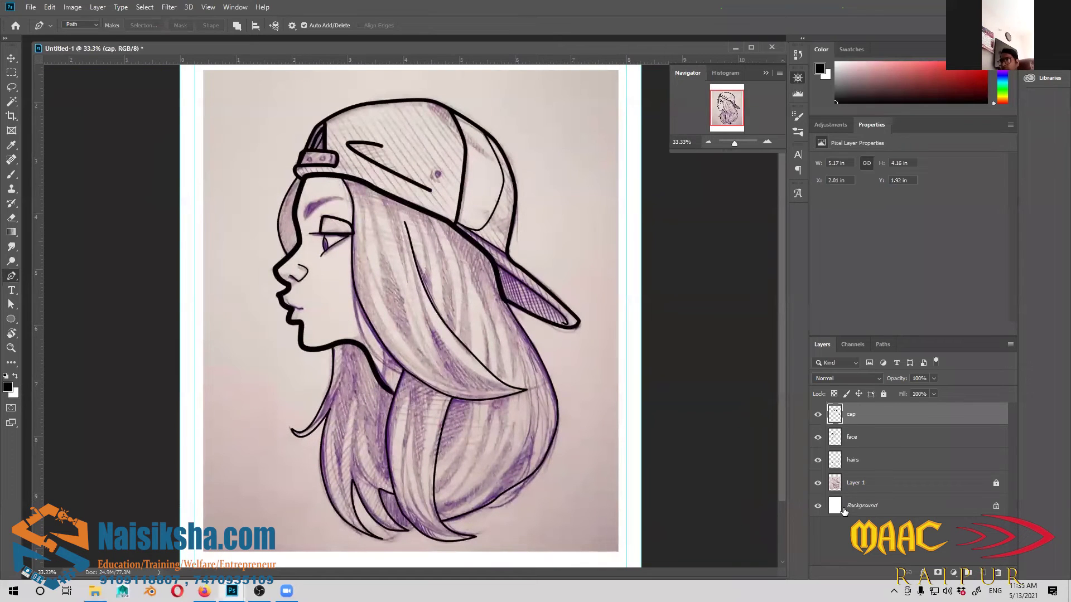
pyautogui.click(817, 483)
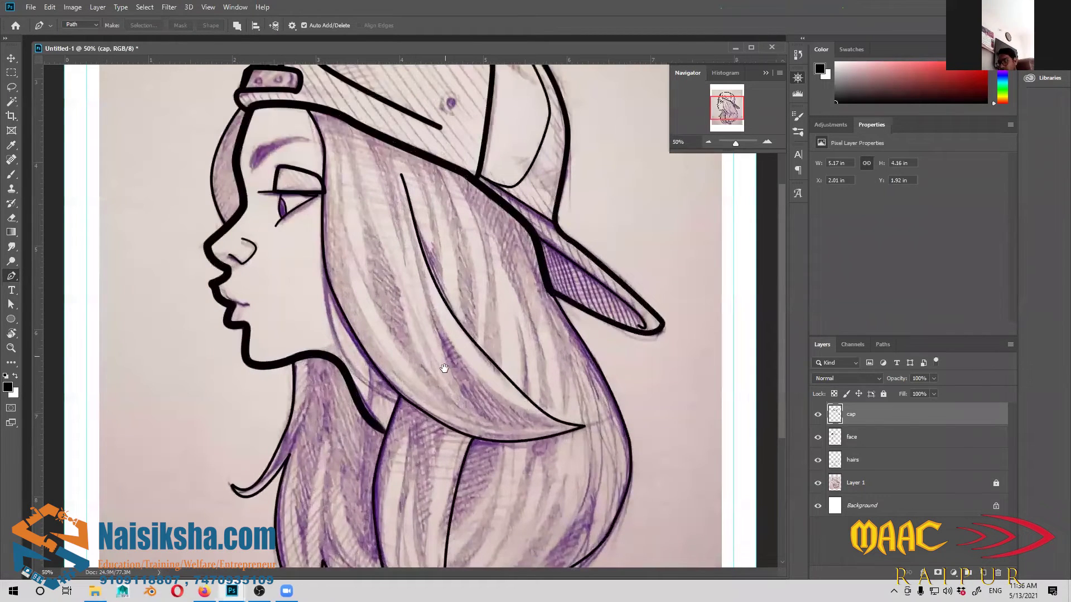
# Set the brush size to 5 px and stroke a curved pen path along a hair strand from the cap's edge to the front lock
pyautogui.scroll(2, 435, 344)
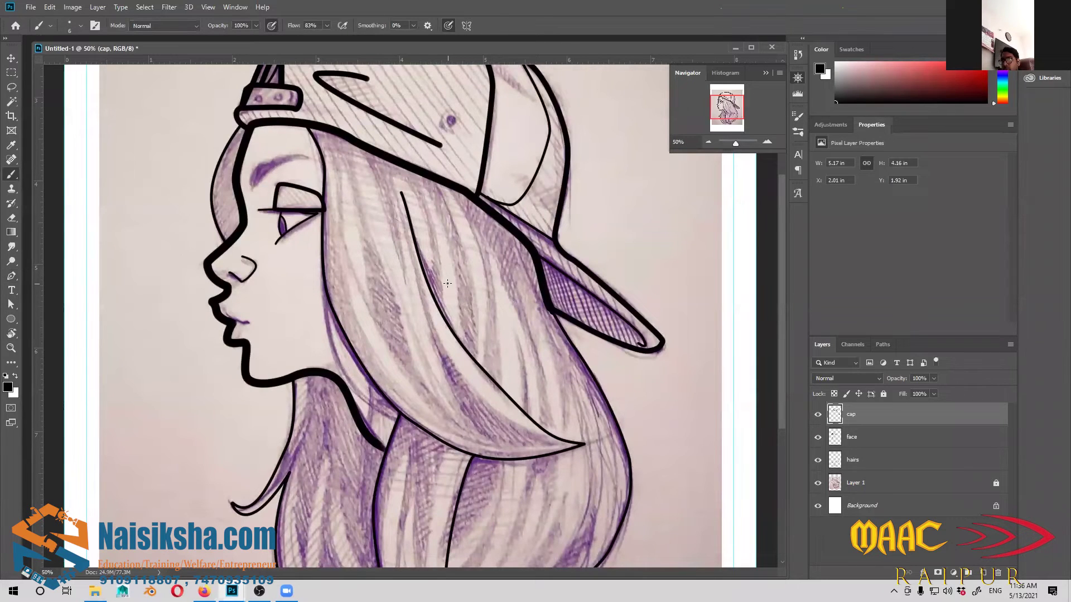
pyautogui.click(81, 27)
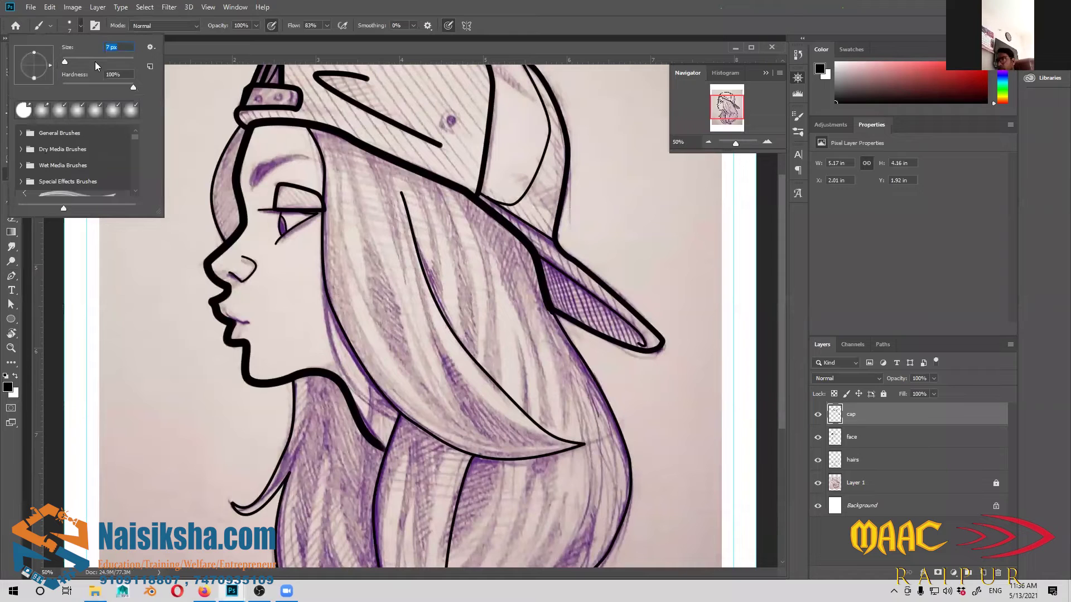
pyautogui.write('5')
pyautogui.press('Return')
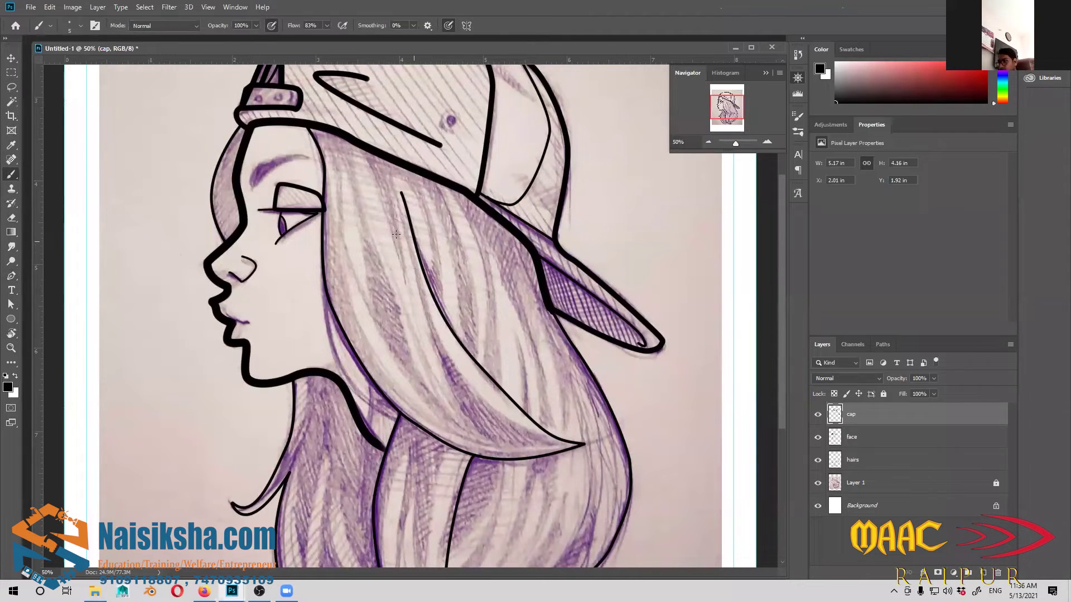
pyautogui.press('p')
pyautogui.click(439, 189)
pyautogui.moveTo(472, 314); pyautogui.dragTo(475, 368)
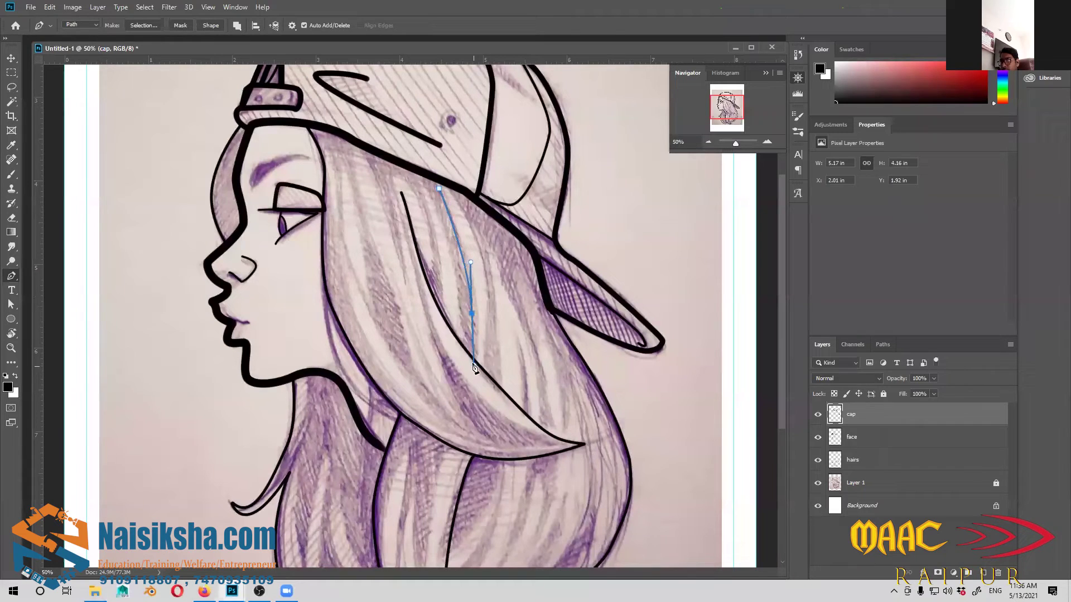
pyautogui.rightClick(473, 319)
pyautogui.click(505, 143)
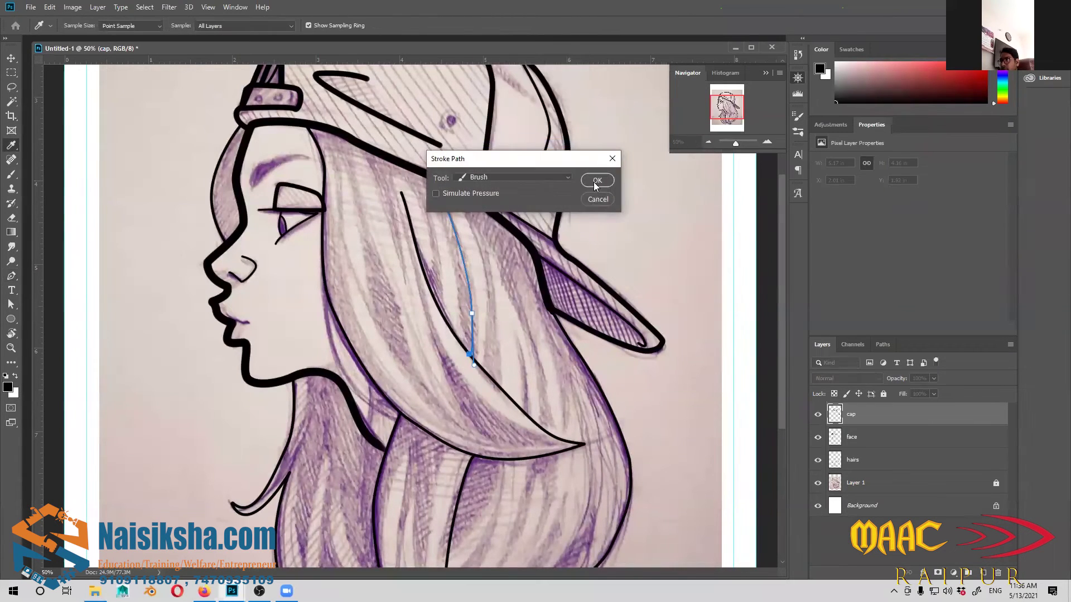
pyautogui.click(595, 180)
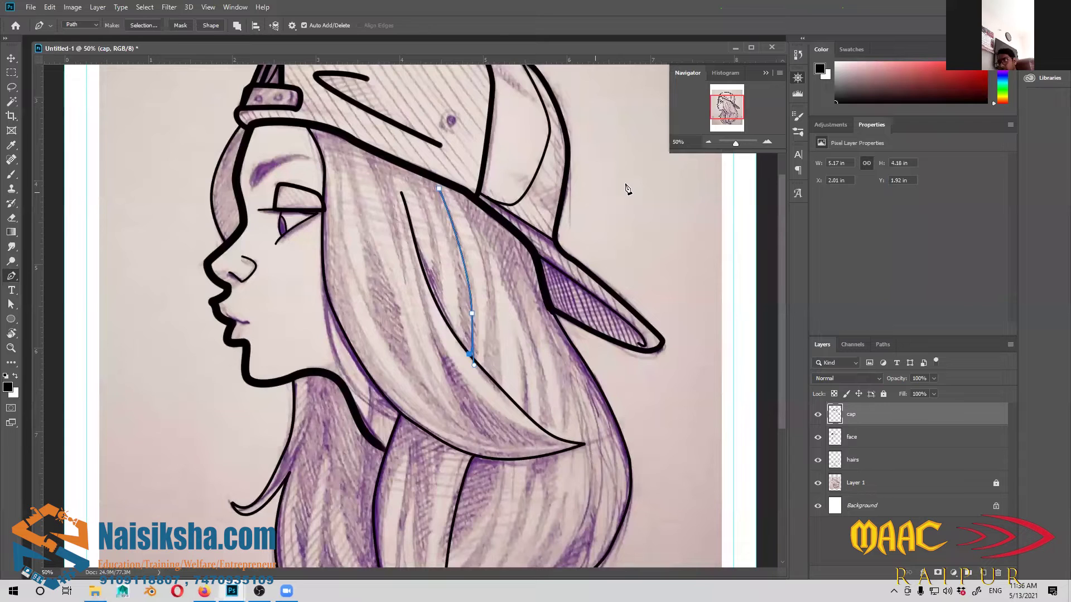
# Trace a hair strand running down from beneath the cap's edge near the brim and stroke the path with the brush
pyautogui.moveTo(526, 297); pyautogui.dragTo(526, 266)
pyautogui.click(484, 198)
pyautogui.moveTo(539, 343); pyautogui.dragTo(542, 374)
pyautogui.rightClick(534, 318)
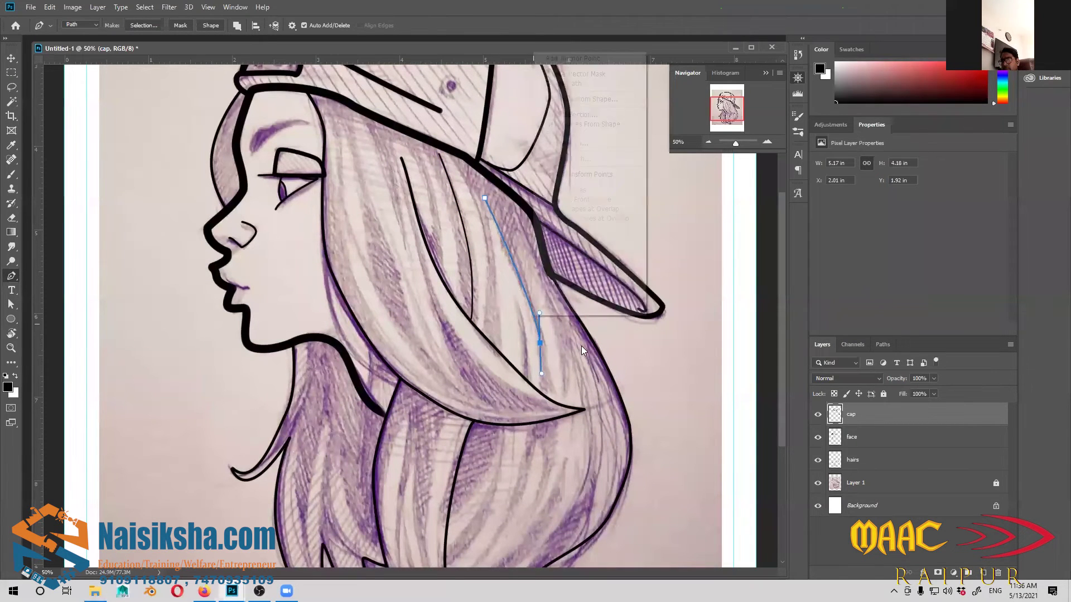
pyautogui.click(567, 143)
pyautogui.click(608, 185)
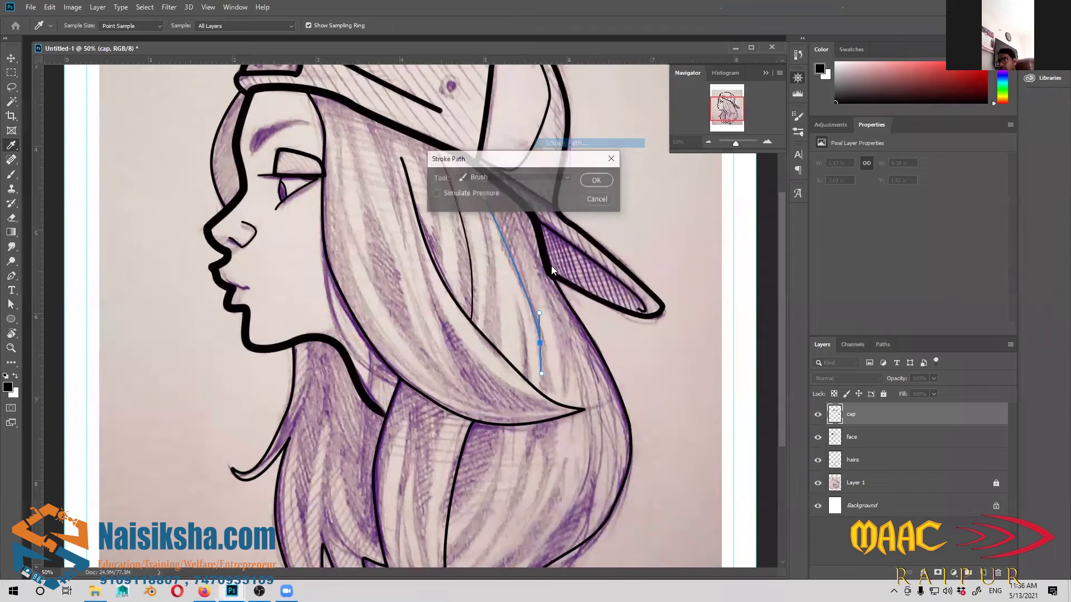
# Trace a short hair strand rising from the lower part of the front lock's edge and stroke the path with the brush
pyautogui.click(526, 380)
pyautogui.moveTo(520, 310); pyautogui.dragTo(512, 289)
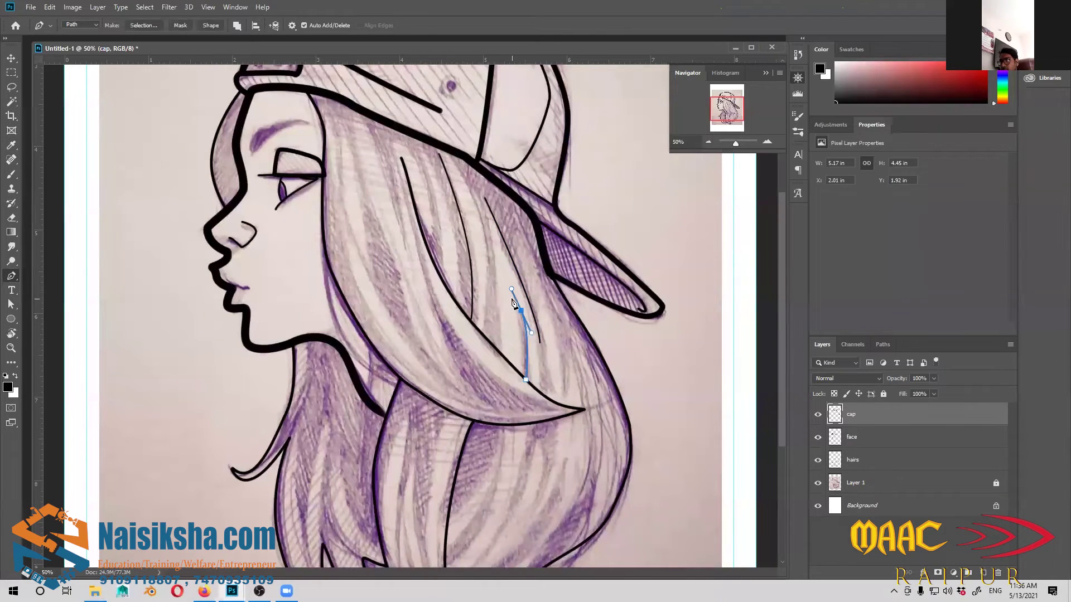
pyautogui.rightClick(513, 299)
pyautogui.click(605, 373)
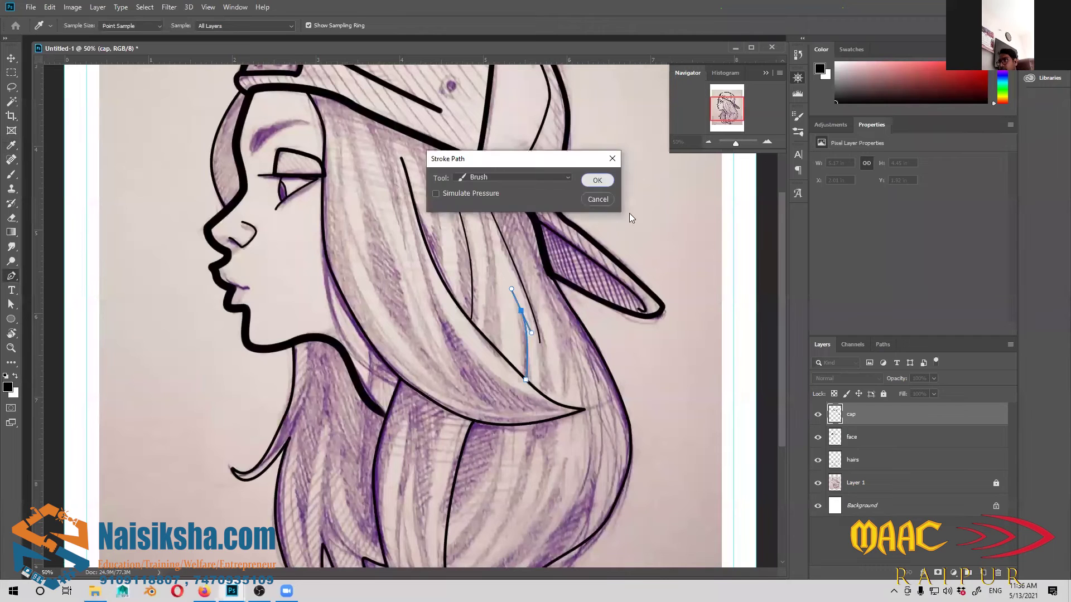
pyautogui.press('Return')
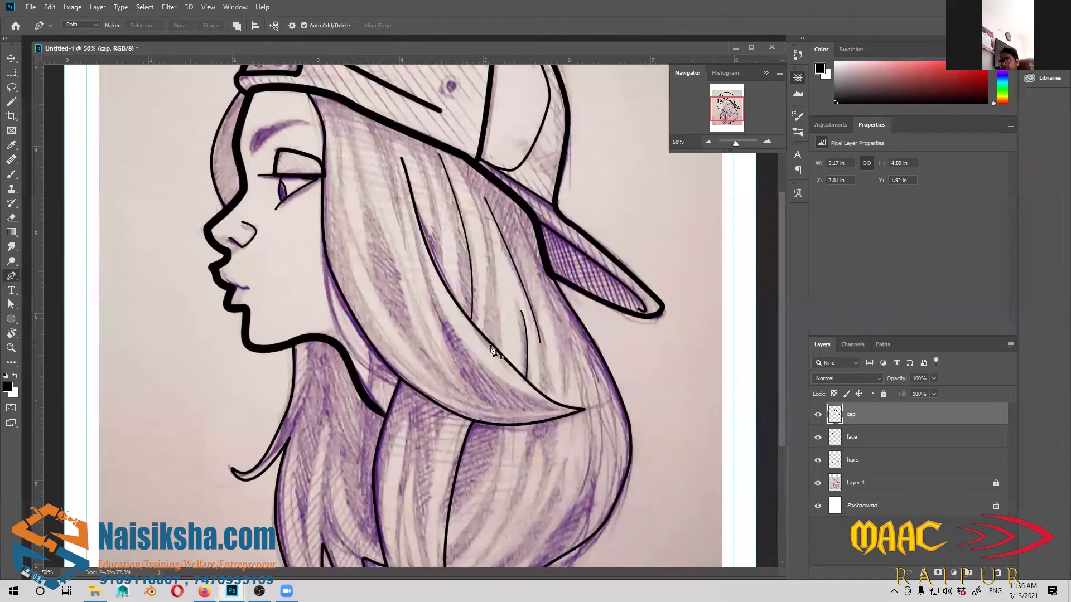
# Trace a strand from the middle of the front lock's edge up to the cap and stroke the path with the brush
pyautogui.click(494, 345)
pyautogui.rightClick(475, 208)
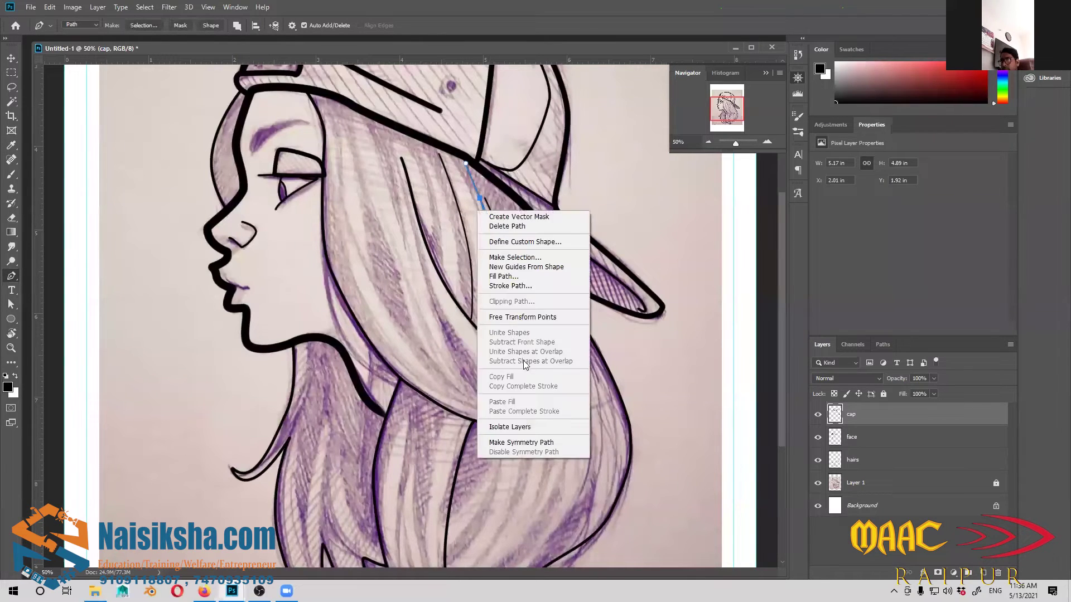
pyautogui.click(519, 281)
pyautogui.click(597, 180)
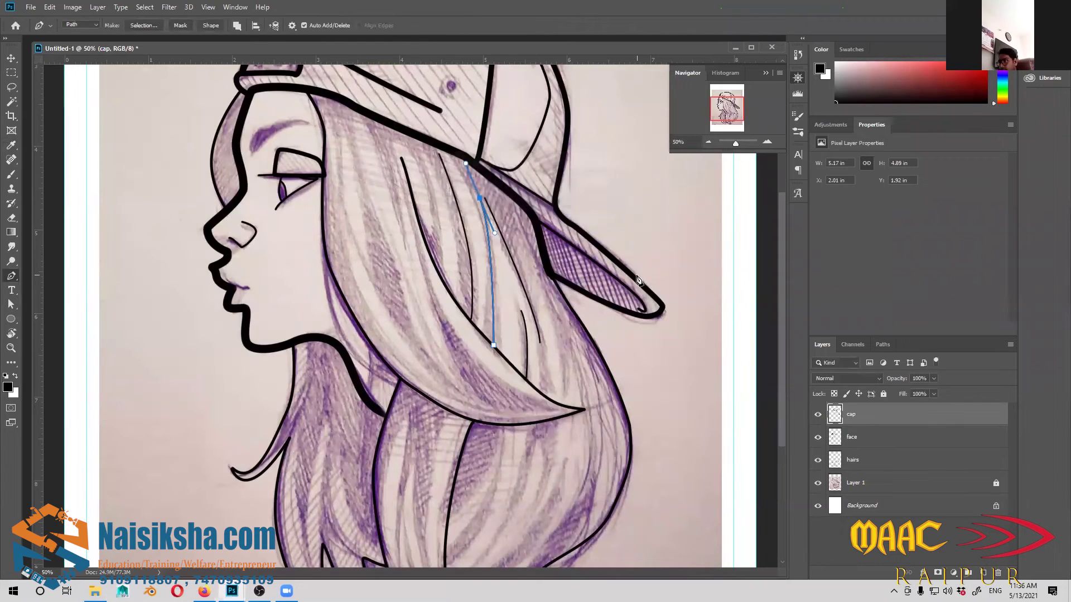
# Trace a long strand through the front hair lock from the cap's edge down toward its tip and stroke the path with the brush
pyautogui.click(334, 101)
pyautogui.moveTo(373, 198); pyautogui.dragTo(381, 239)
pyautogui.moveTo(434, 369); pyautogui.dragTo(451, 382)
pyautogui.click(456, 393)
pyautogui.rightClick(444, 355)
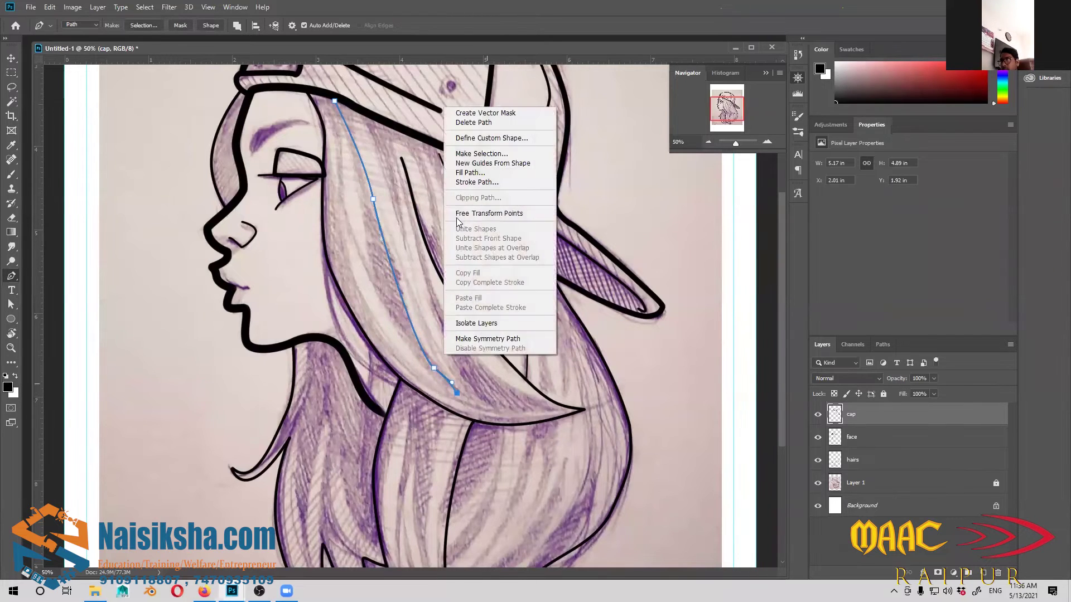
pyautogui.click(493, 187)
pyautogui.click(593, 181)
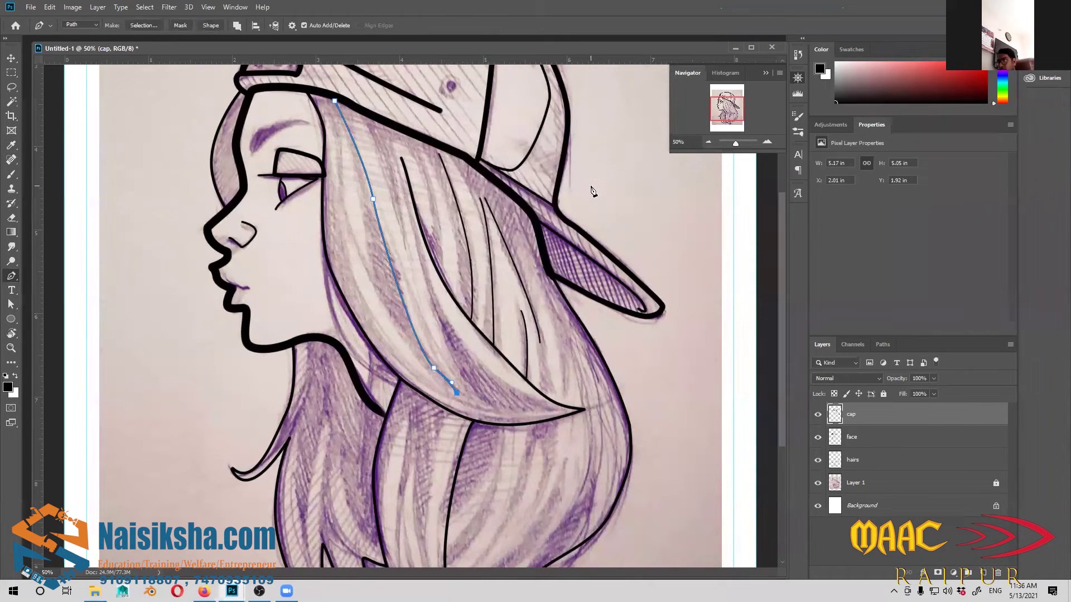
pyautogui.press('Return')
# Trace a strand from the lower front lock up along the face side to the cap's edge and stroke the path with the brush
pyautogui.click(414, 349)
pyautogui.moveTo(341, 213); pyautogui.dragTo(335, 172)
pyautogui.moveTo(326, 99); pyautogui.dragTo(315, 92)
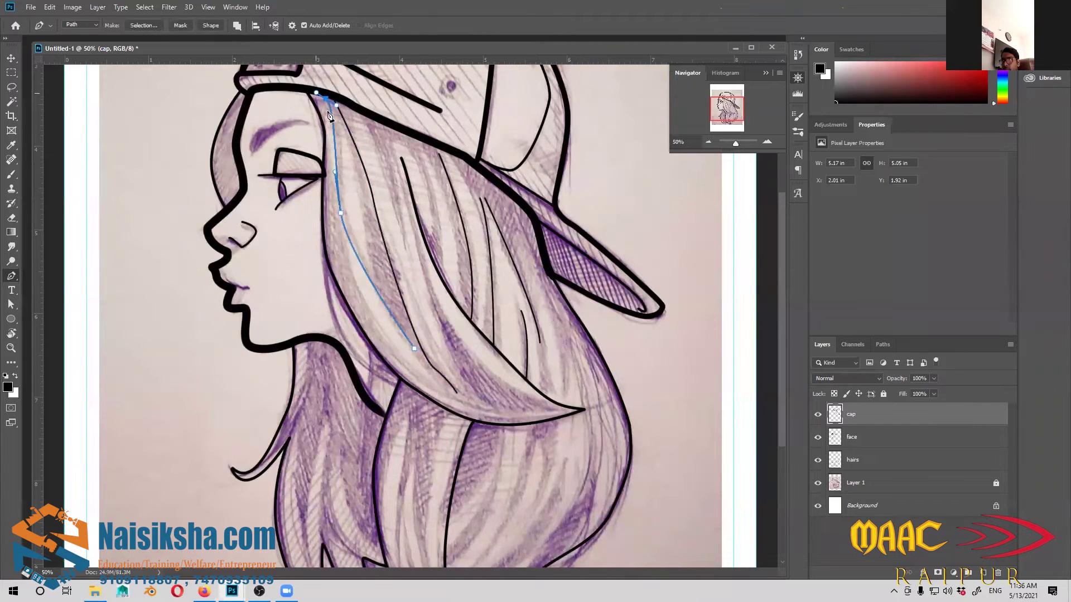
pyautogui.rightClick(337, 129)
pyautogui.click(375, 219)
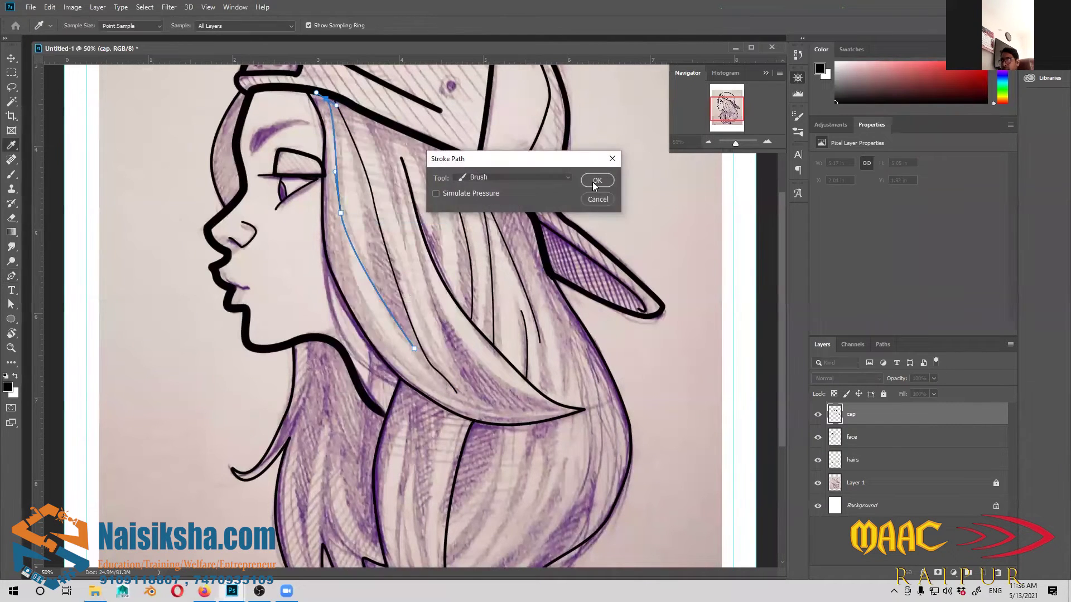
pyautogui.press('Return')
pyautogui.press('Return')
# Trace a curved strand from the front lock's lower edge down into the back hair bundle and stroke the path with the brush
pyautogui.scroll(-3, 443, 354)
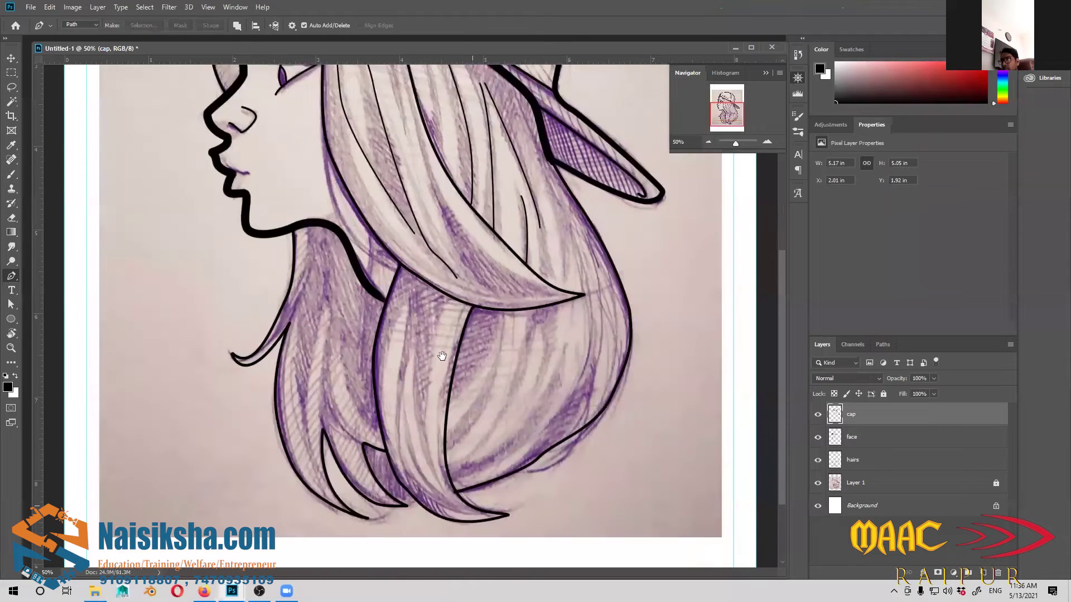
pyautogui.click(499, 275)
pyautogui.moveTo(458, 405); pyautogui.dragTo(420, 431)
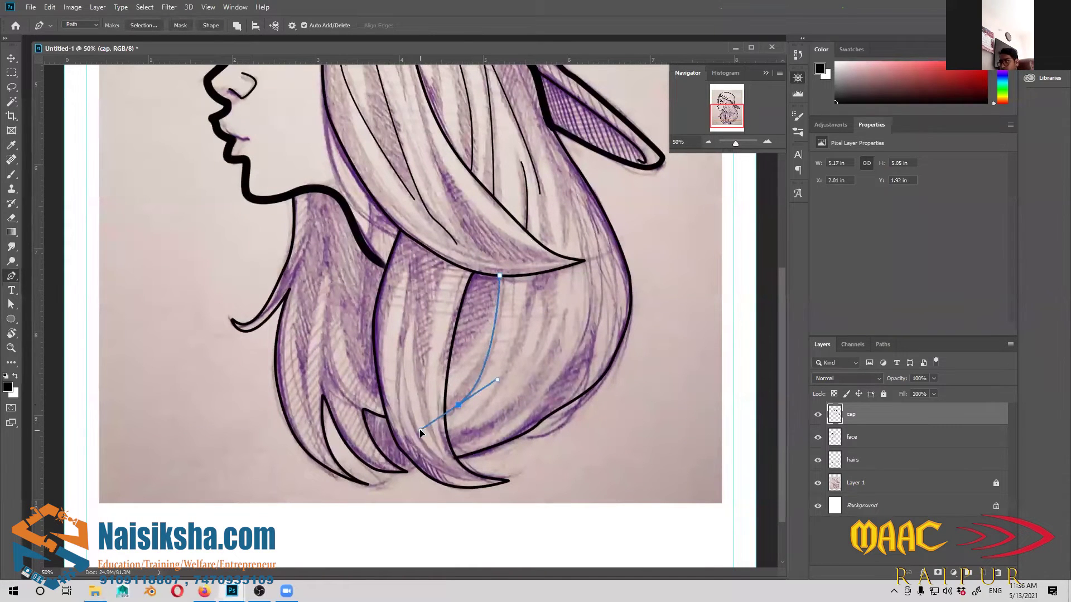
pyautogui.rightClick(526, 314)
pyautogui.click(561, 390)
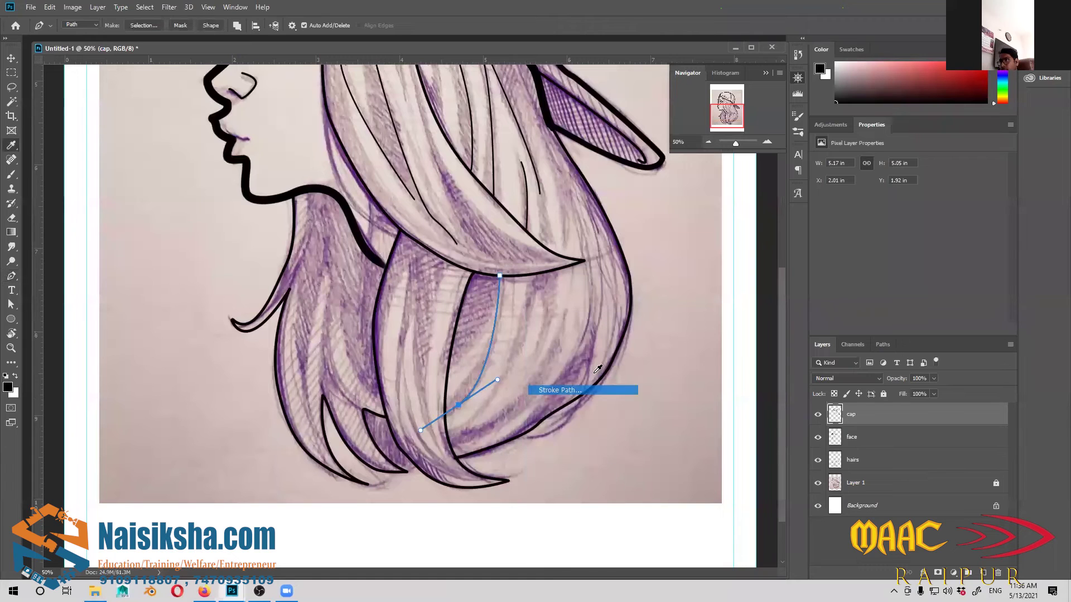
pyautogui.press('Return')
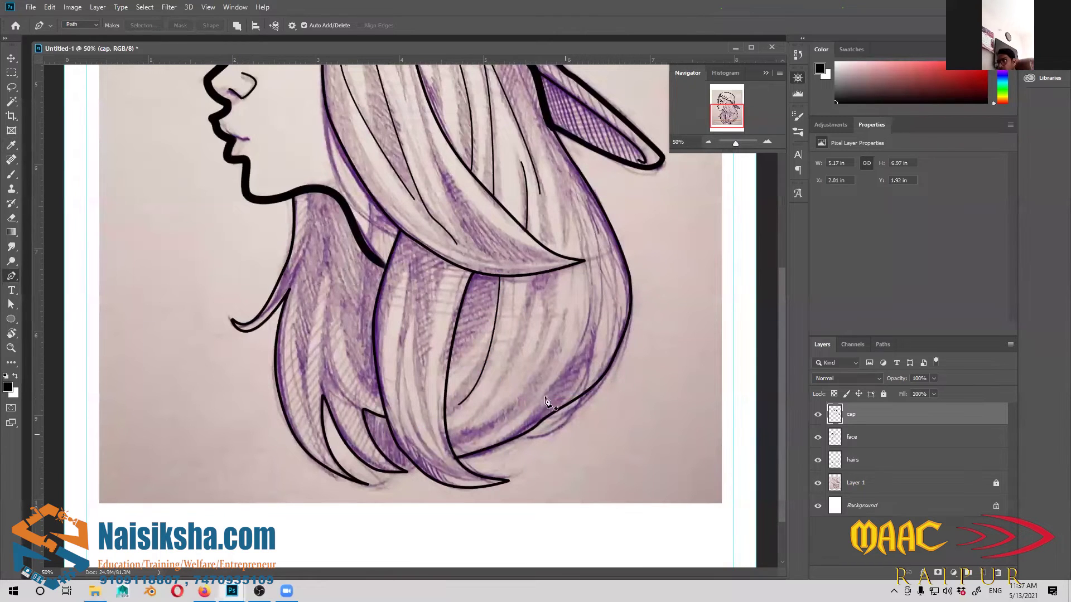
# Trace a second, parallel strand just behind it in the back hair bundle and stroke the path with the brush
pyautogui.click(529, 274)
pyautogui.moveTo(468, 418); pyautogui.dragTo(419, 452)
pyautogui.rightClick(510, 361)
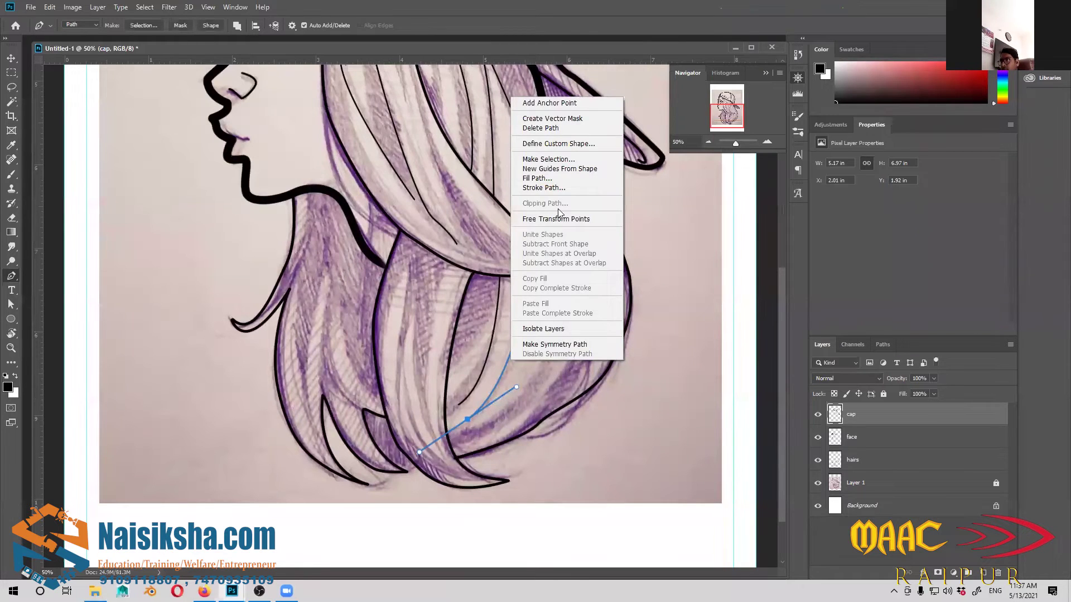
pyautogui.click(560, 188)
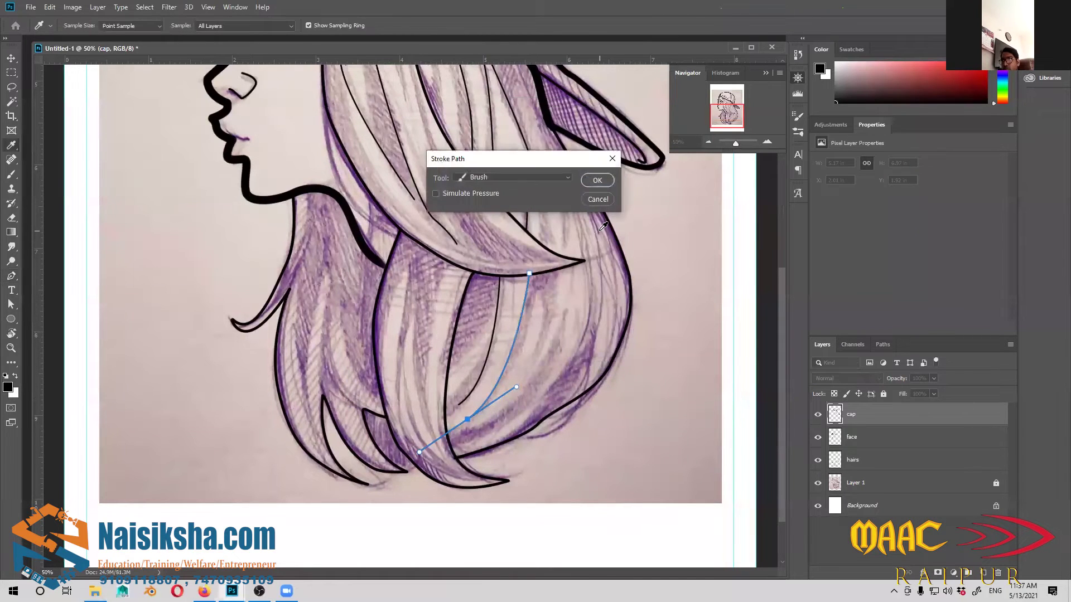
pyautogui.press('Return')
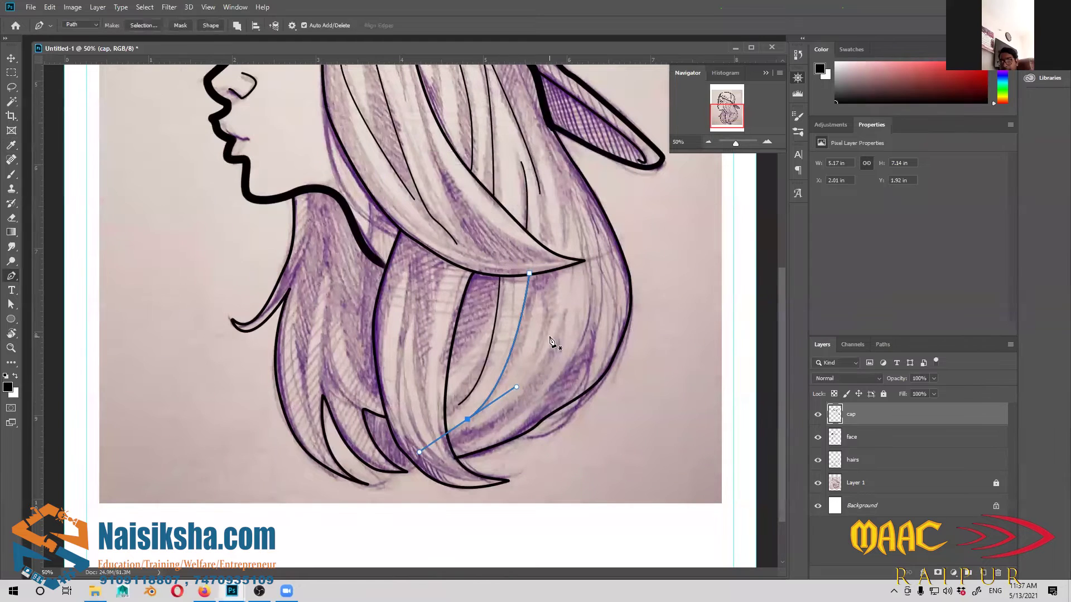
# Trace a long strand below the brim, past the front lock's tip and down inside the rear hair outline, and stroke it with the brush
pyautogui.click(571, 193)
pyautogui.moveTo(561, 377); pyautogui.dragTo(508, 437)
pyautogui.rightClick(585, 332)
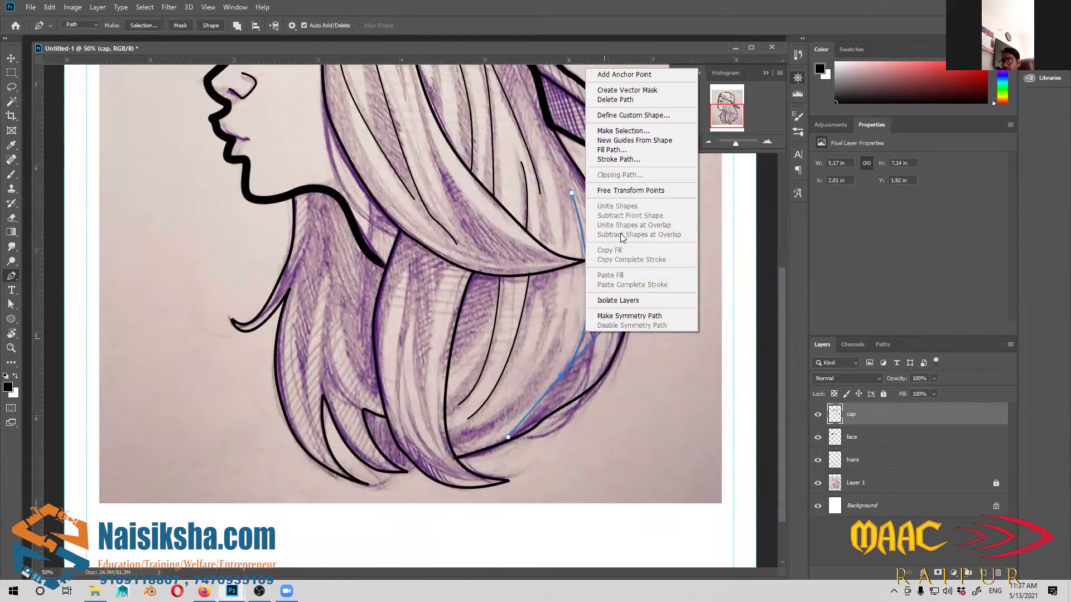
pyautogui.click(630, 160)
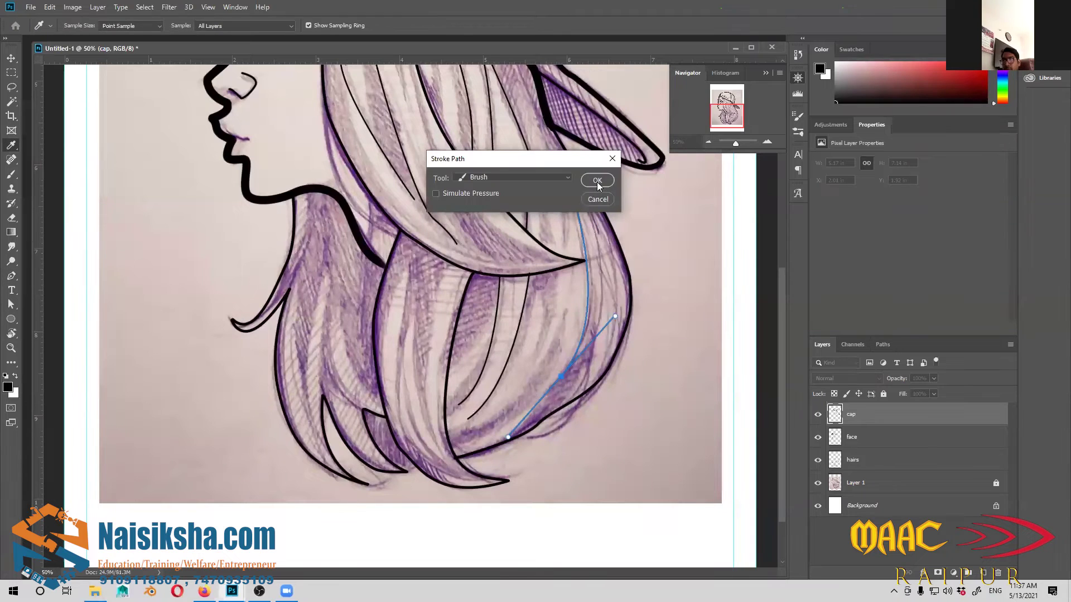
pyautogui.press('Return')
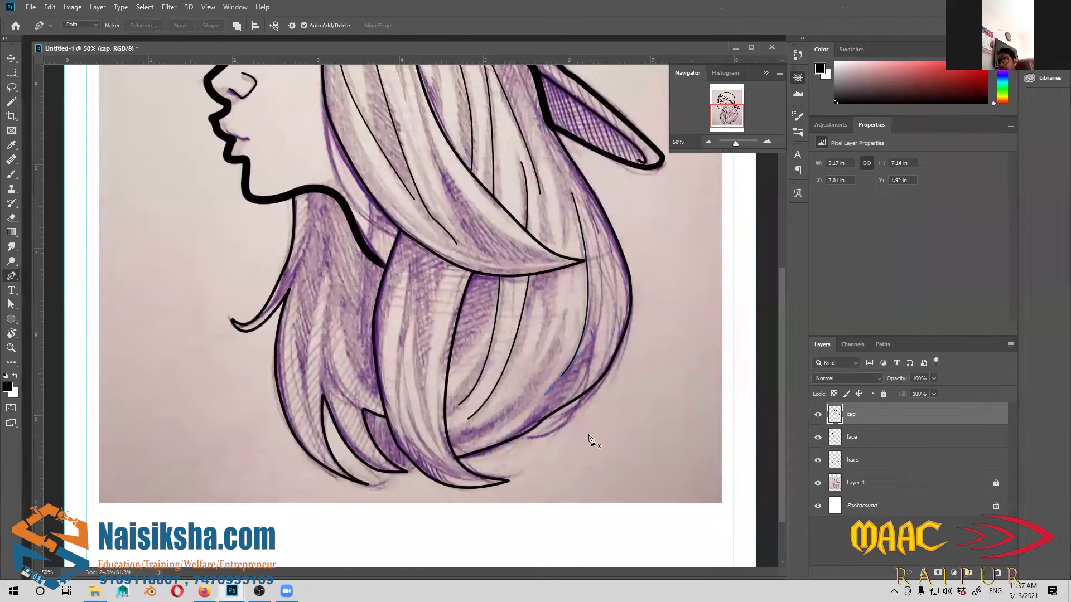
# Trace a wavy strand from the notch between the lower neck locks up toward the jaw and stroke the path with the brush
pyautogui.scroll(-1, 574, 362)
pyautogui.click(323, 384)
pyautogui.moveTo(329, 282); pyautogui.dragTo(358, 227)
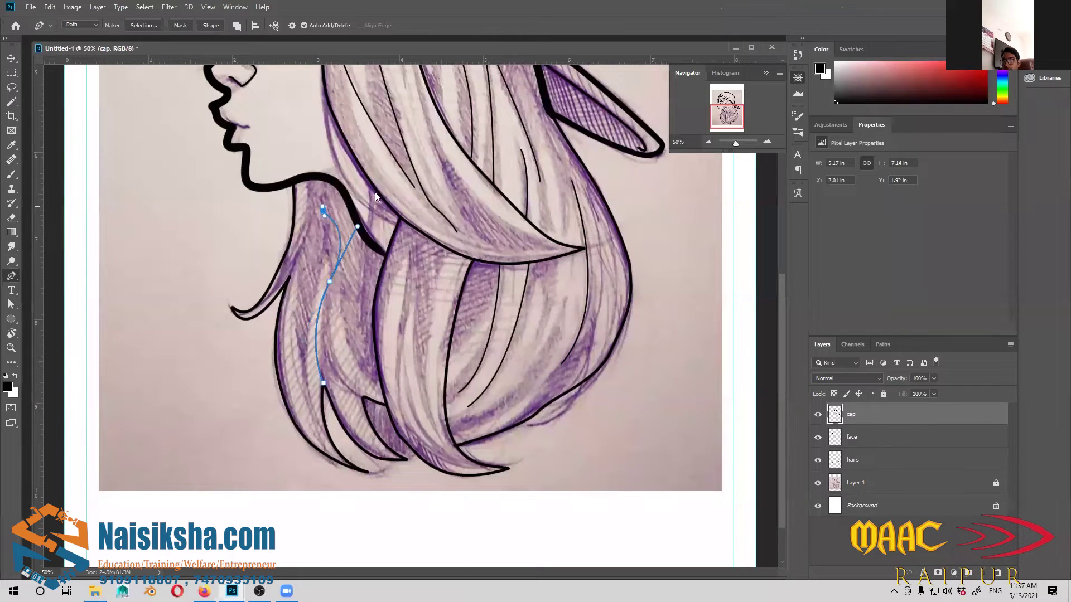
pyautogui.rightClick(335, 225)
pyautogui.click(387, 335)
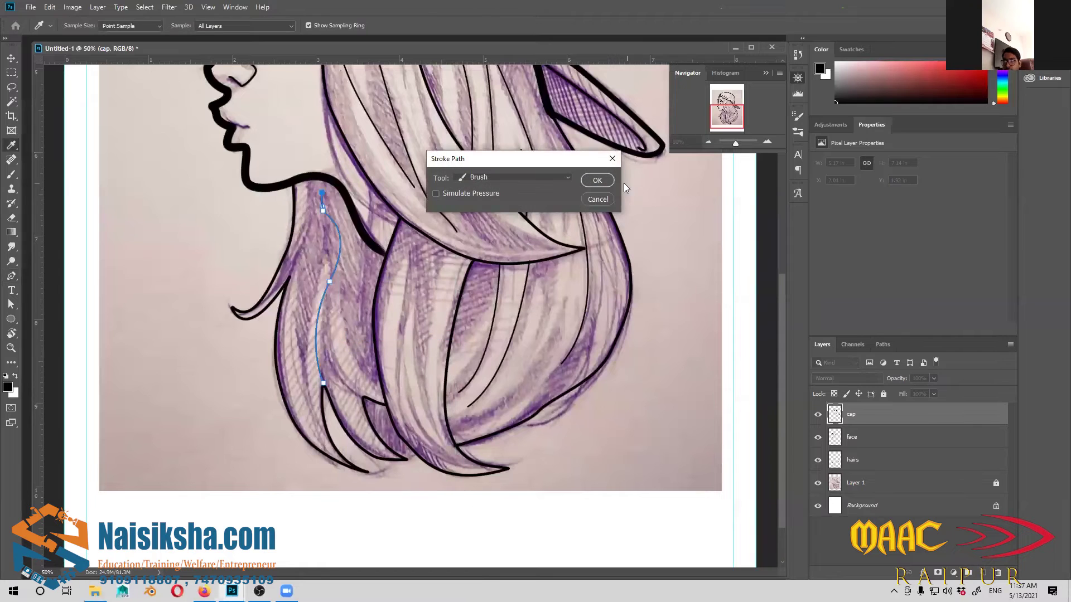
pyautogui.click(593, 181)
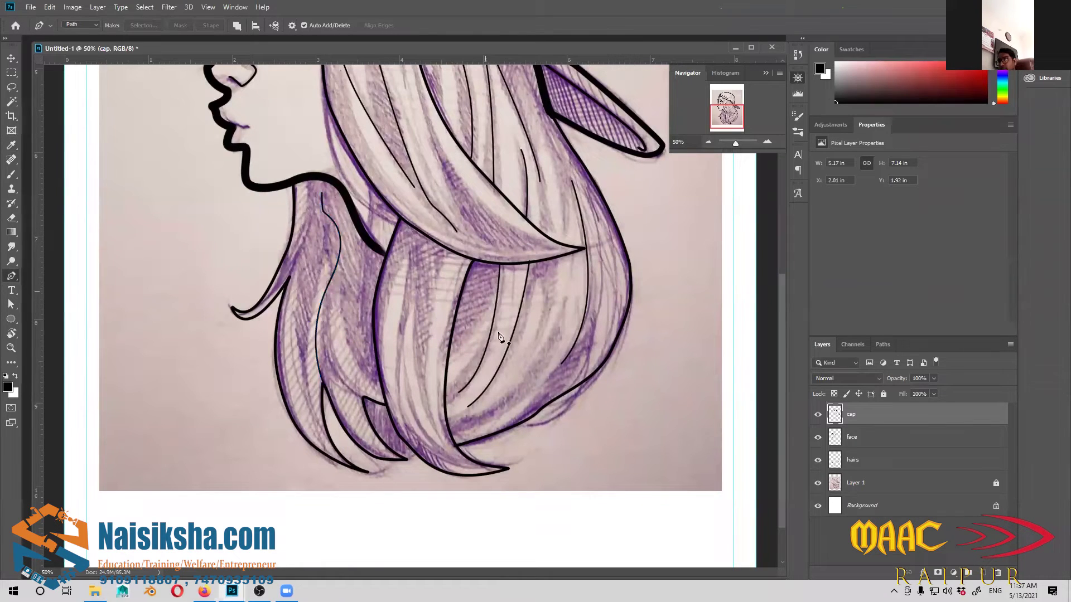
# Trace a strand from the tip of the outermost neck lock up to the jawline and stroke the path with the brush
pyautogui.scroll(-2, 370, 390)
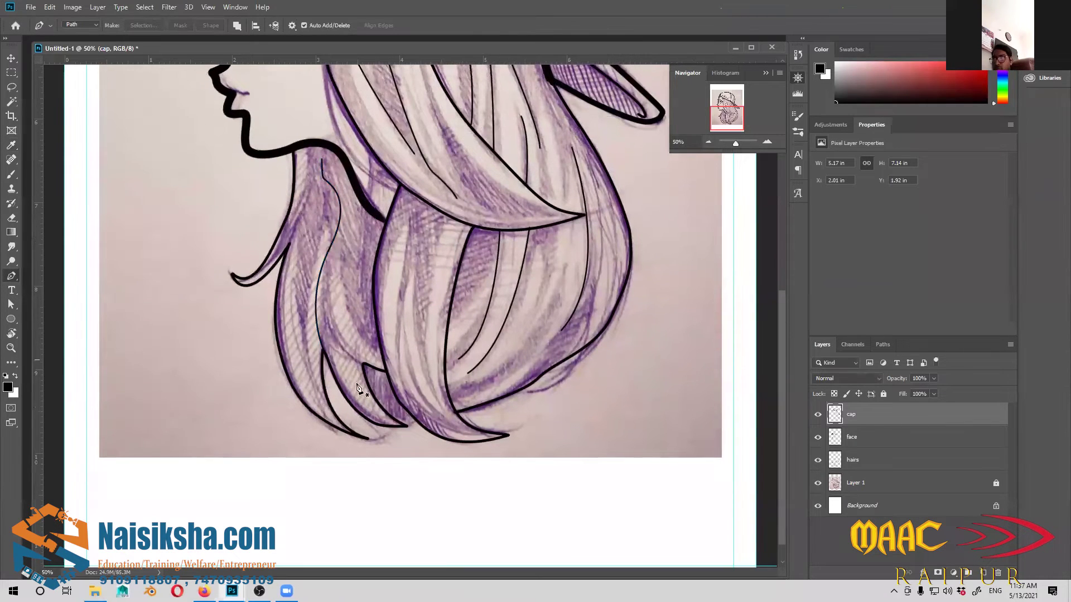
pyautogui.click(338, 430)
pyautogui.moveTo(298, 310); pyautogui.dragTo(308, 267)
pyautogui.moveTo(323, 198); pyautogui.dragTo(311, 146)
pyautogui.rightClick(310, 183)
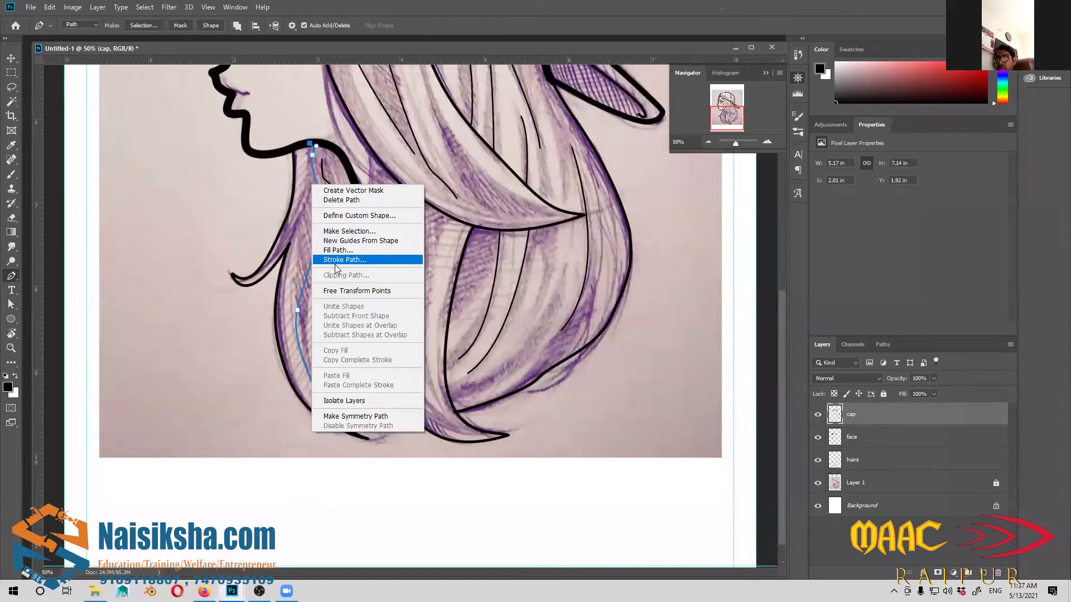
pyautogui.click(357, 258)
pyautogui.click(597, 180)
pyautogui.press('Return')
# Trace a strand from the inner notch of the neck hair up to the thick neck line and stroke the path with the brush
pyautogui.moveTo(463, 378); pyautogui.dragTo(463, 360)
pyautogui.click(361, 348)
pyautogui.moveTo(329, 256); pyautogui.dragTo(356, 217)
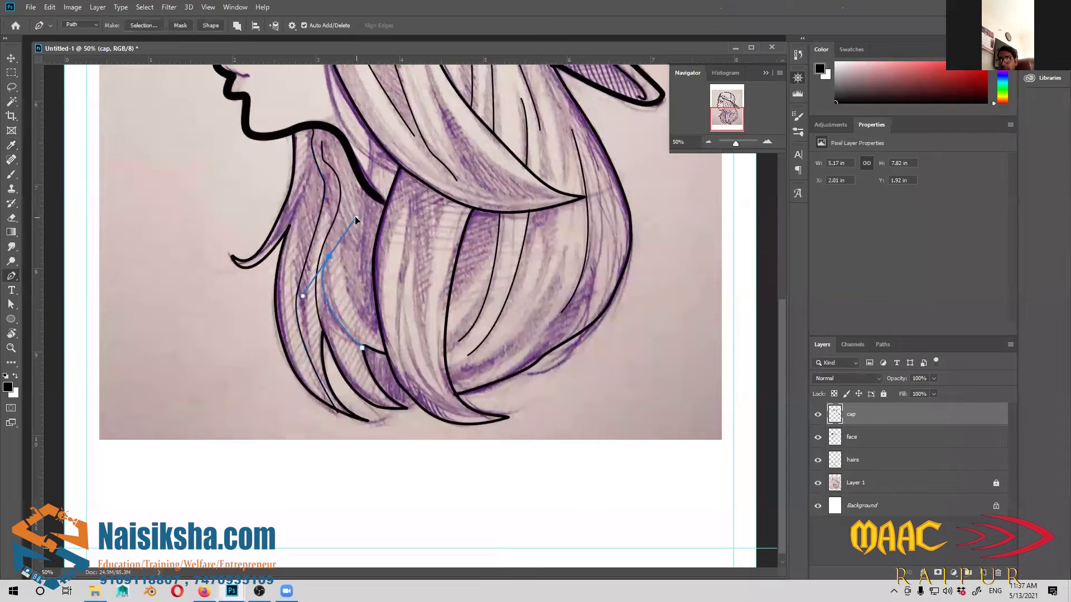
pyautogui.moveTo(356, 180); pyautogui.dragTo(351, 174)
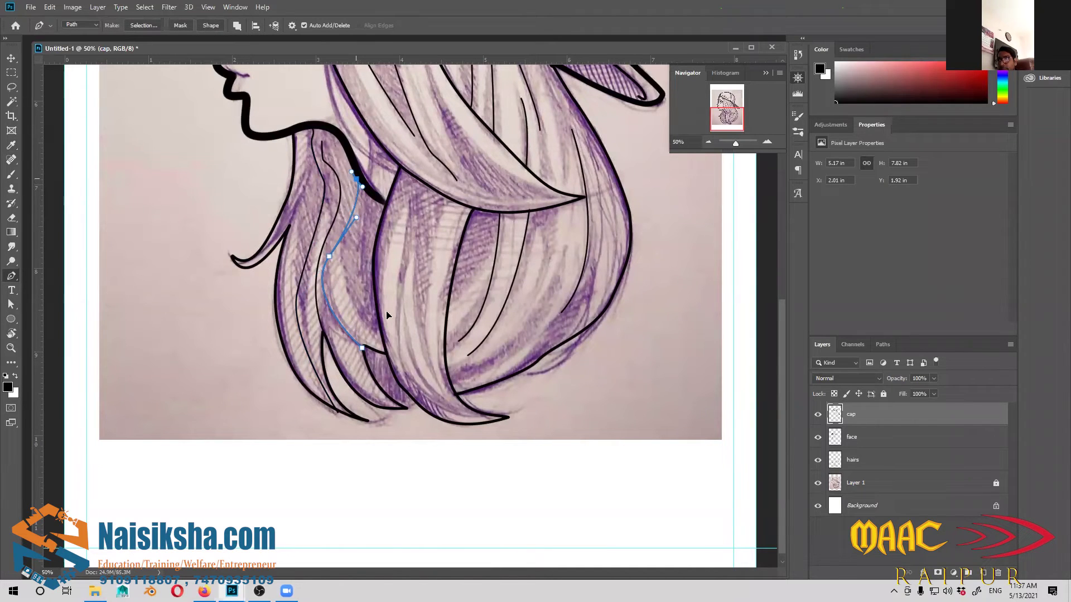
pyautogui.rightClick(377, 218)
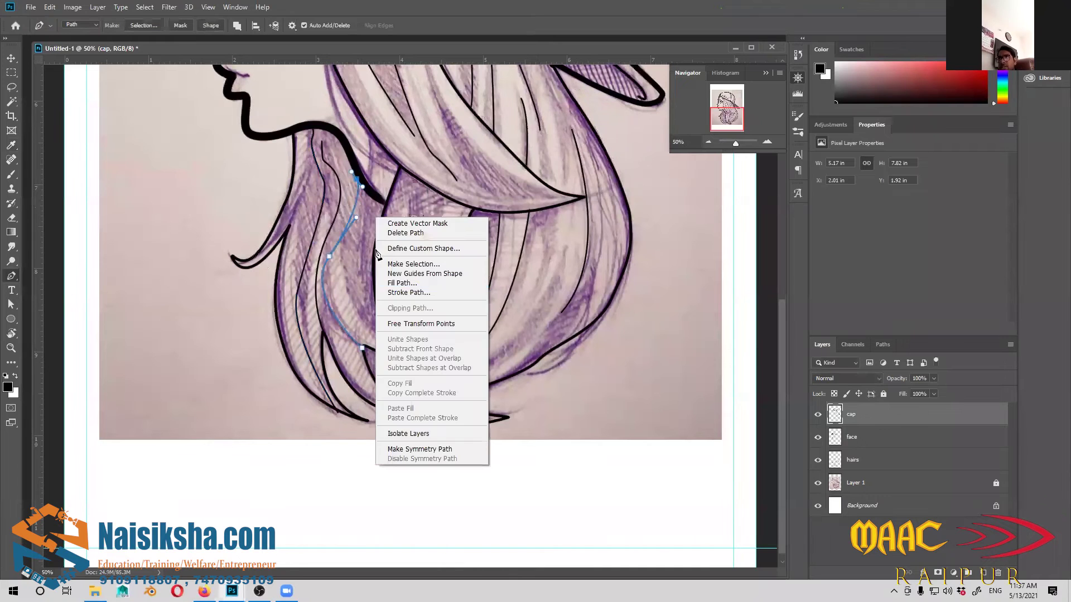
pyautogui.click(409, 292)
pyautogui.press('Return')
pyautogui.press('Return')
# Trace a strand from the end of the neck line down beside the back hair bundle and stroke the path with the brush
pyautogui.scroll(-1, 388, 325)
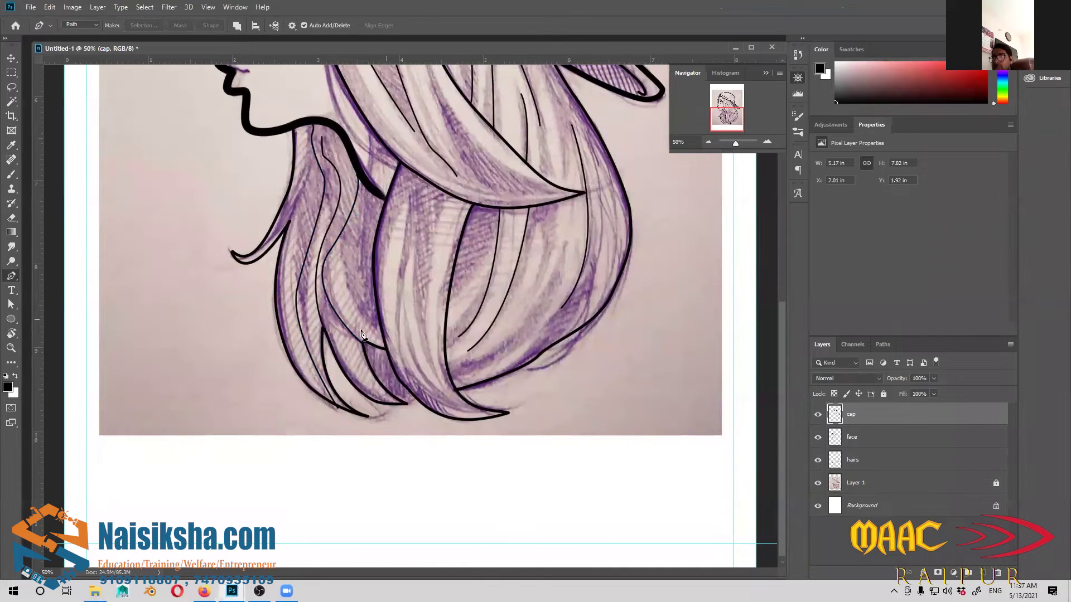
pyautogui.scroll(3, 368, 396)
pyautogui.hotkey('ctrl', 'z')
pyautogui.moveTo(363, 375); pyautogui.dragTo(378, 399)
pyautogui.click(383, 409)
pyautogui.rightClick(373, 349)
pyautogui.click(406, 176)
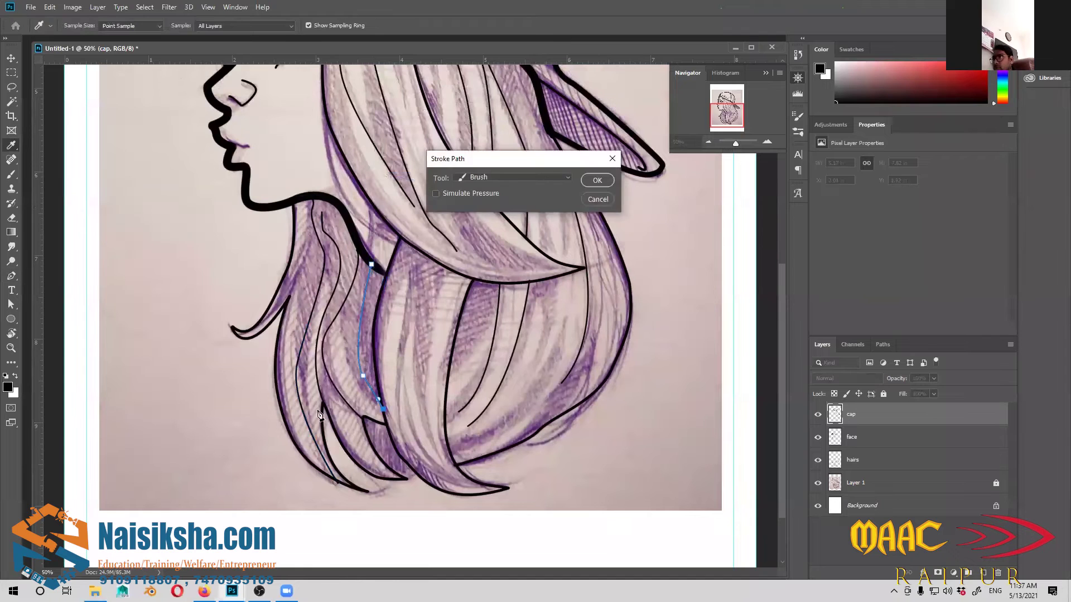
pyautogui.click(598, 180)
pyautogui.press('Return')
# Trace a closed outline around the eyebrow on the face layer and stroke the path with the brush
pyautogui.hotkey('ctrl', '-')
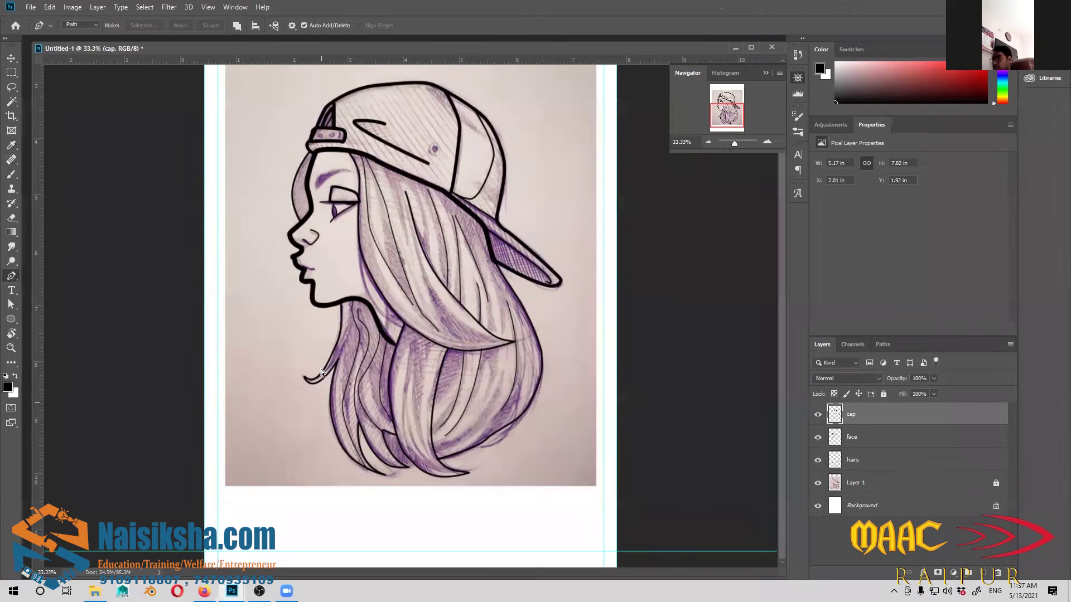
pyautogui.hotkey('ctrl', '+')
pyautogui.hotkey('ctrl', '+')
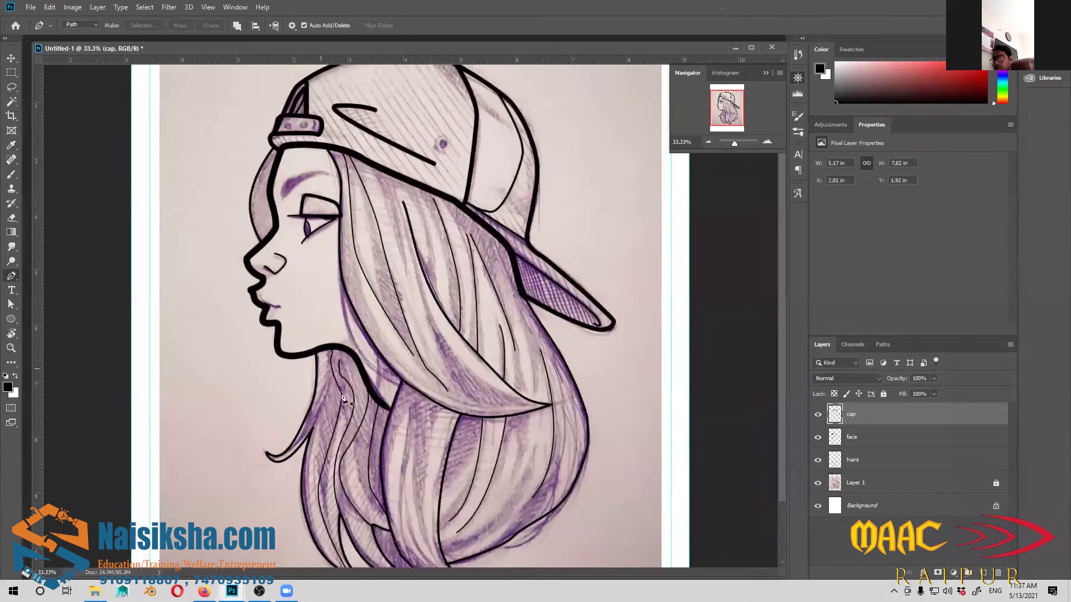
pyautogui.hotkey('ctrl', '+')
pyautogui.hotkey('ctrl', '+')
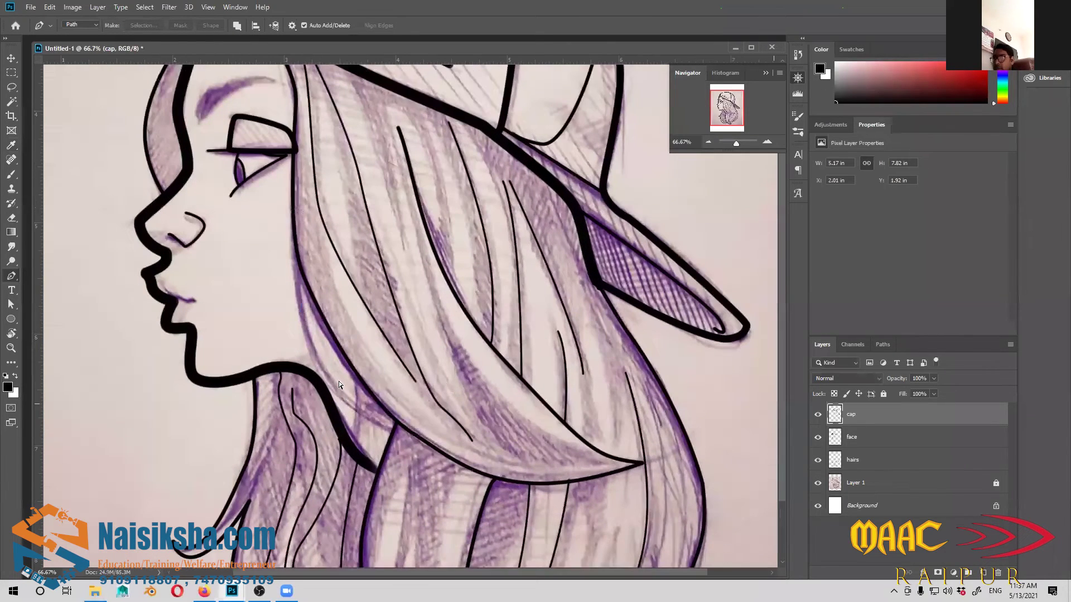
pyautogui.hotkey('alt', '[')
pyautogui.scroll(5, 444, 384)
pyautogui.hscroll(-2, 444, 384)
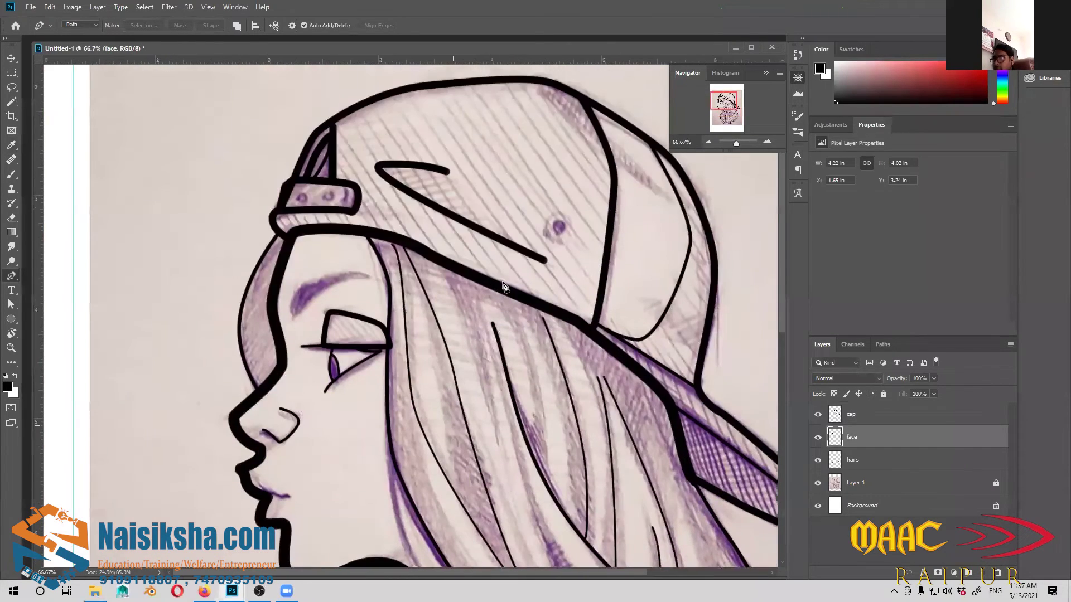
pyautogui.scroll(2, 641, 257)
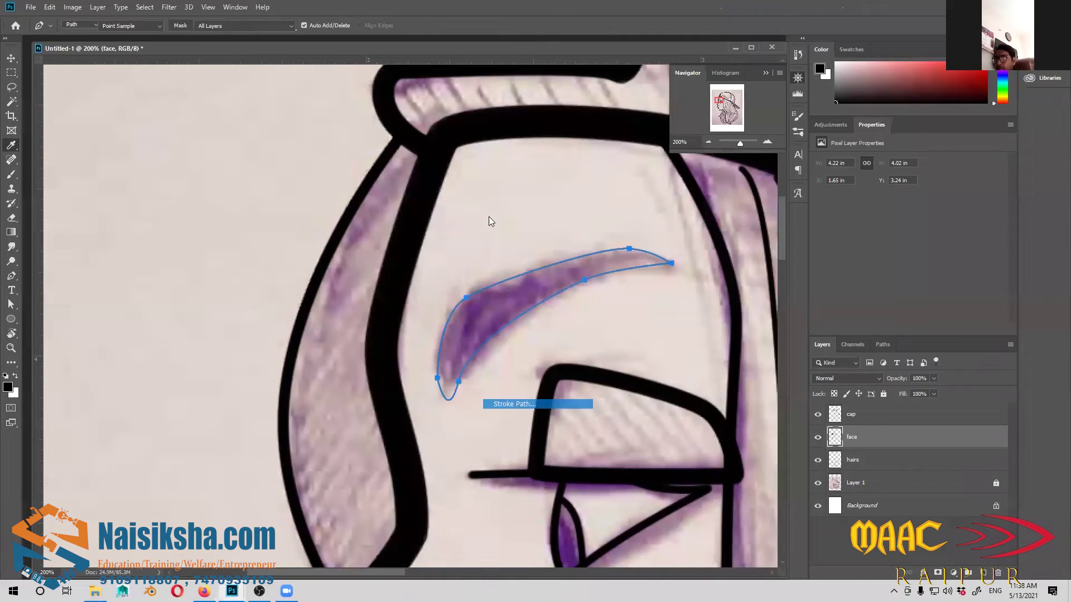
pyautogui.press('Return')
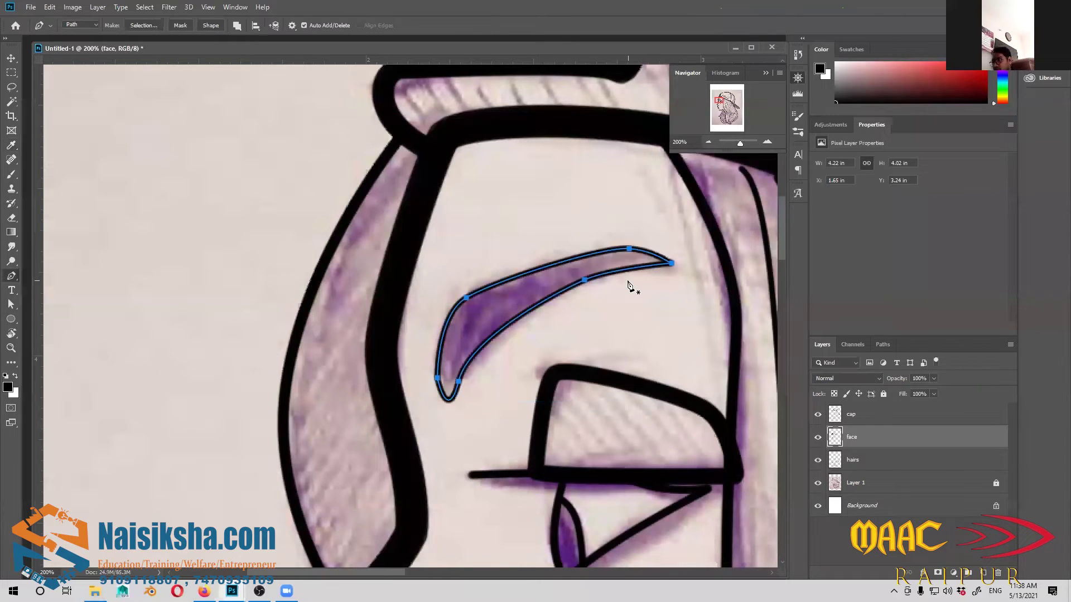
pyautogui.press('Return')
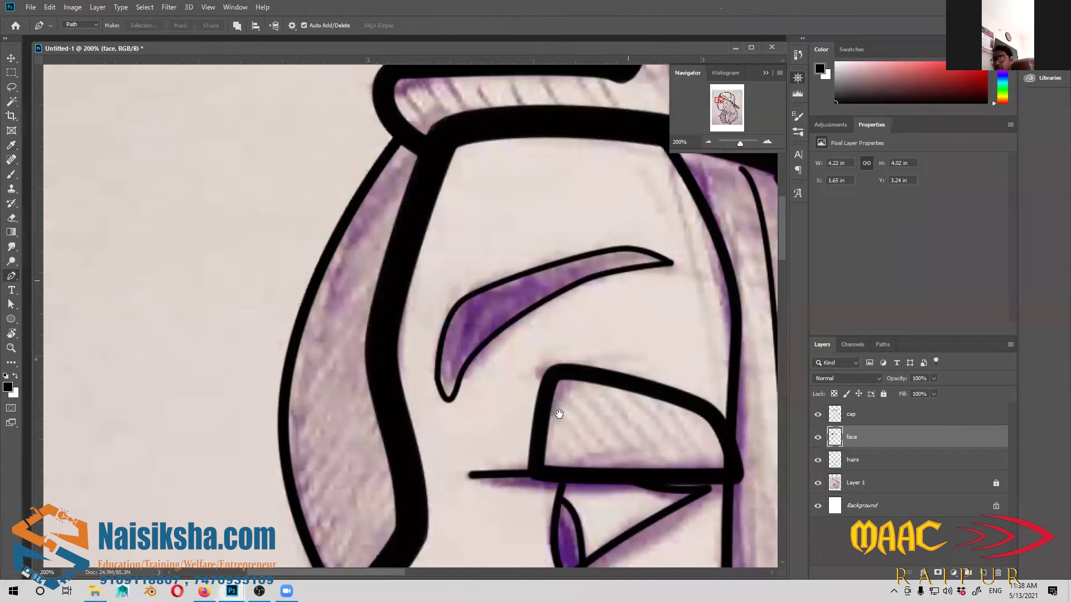
# Trace the line between the lips out to the mouth's corner and stroke the path with the brush
pyautogui.hotkey('ctrl', '-')
pyautogui.hotkey('ctrl', '-')
pyautogui.moveTo(468, 513); pyautogui.dragTo(480, 360)
pyautogui.scroll(-1, 470, 387)
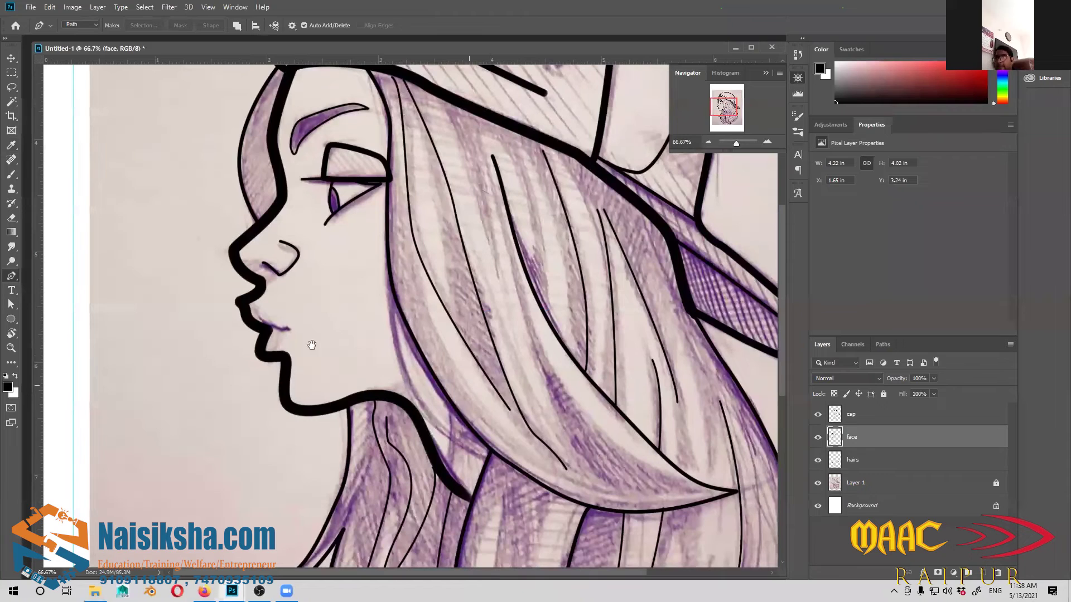
pyautogui.hotkey('ctrl', '+')
pyautogui.hotkey('ctrl', '+')
pyautogui.moveTo(327, 345); pyautogui.dragTo(591, 295)
pyautogui.click(590, 286)
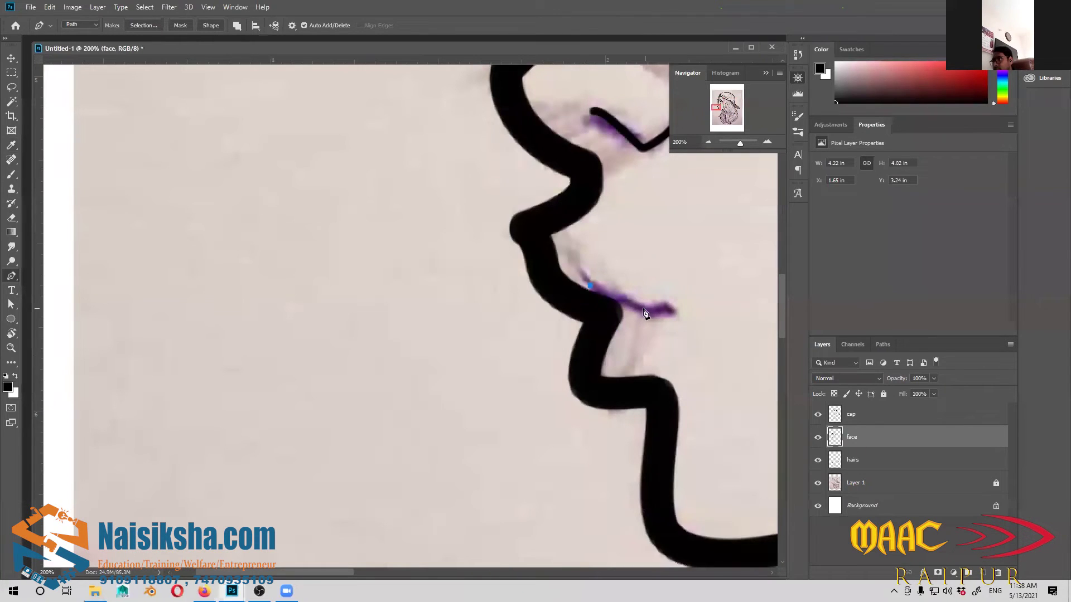
pyautogui.moveTo(654, 314); pyautogui.dragTo(683, 320)
pyautogui.rightClick(687, 301)
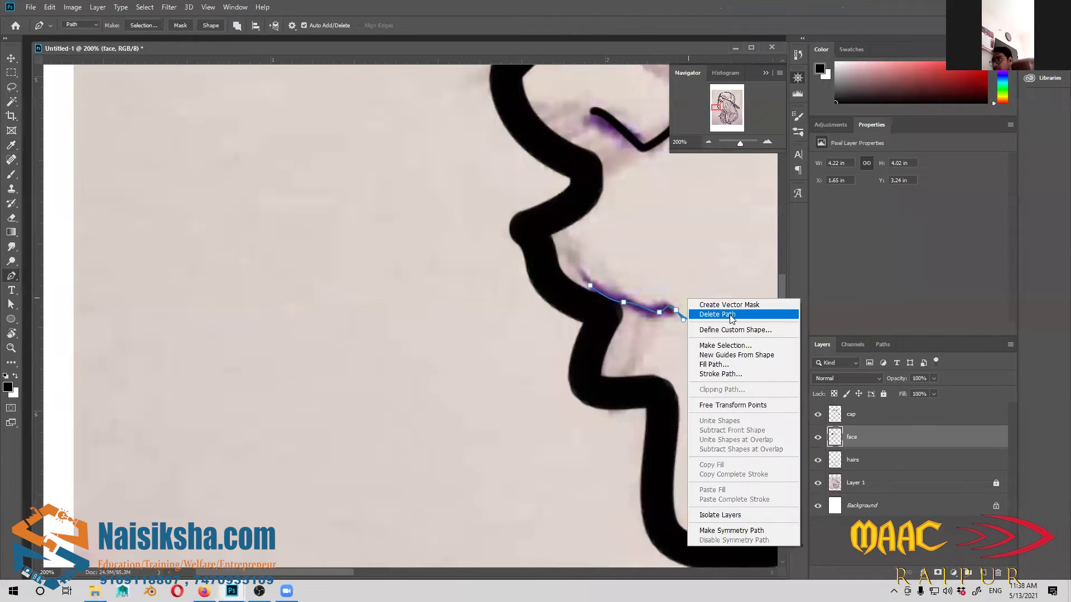
pyautogui.click(721, 374)
pyautogui.press('Return')
pyautogui.press('Return')
# Trace the hair edge curving beneath the front lock from its lower edge up beside the cheek and stroke the path with the brush
pyautogui.hotkey('ctrl', '-')
pyautogui.hotkey('ctrl', '-')
pyautogui.hotkey('ctrl', '-')
pyautogui.hotkey('ctrl', '-')
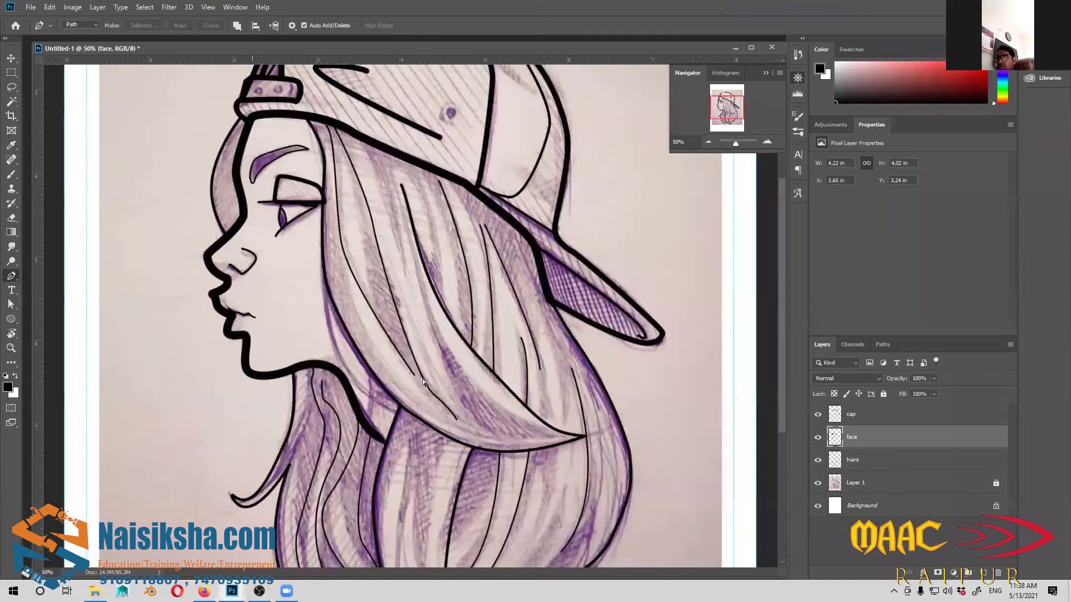
pyautogui.hotkey('ctrl', '+')
pyautogui.moveTo(338, 241)
pyautogui.mouseDown()
pyautogui.moveTo(345, 300)
pyautogui.moveTo(333, 267)
pyautogui.moveTo(341, 238)
pyautogui.mouseUp()
pyautogui.rightClick(339, 301)
pyautogui.click(367, 375)
pyautogui.press('Return')
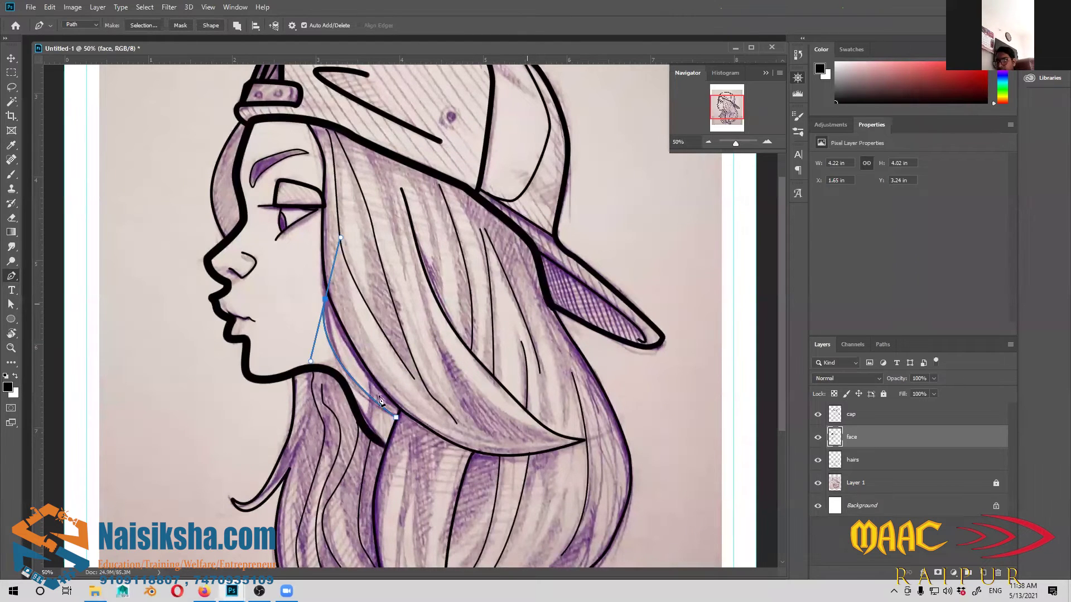
# Trace the short strand crossing the neck line below the front lock and stroke the path with the brush
pyautogui.rightClick(379, 143)
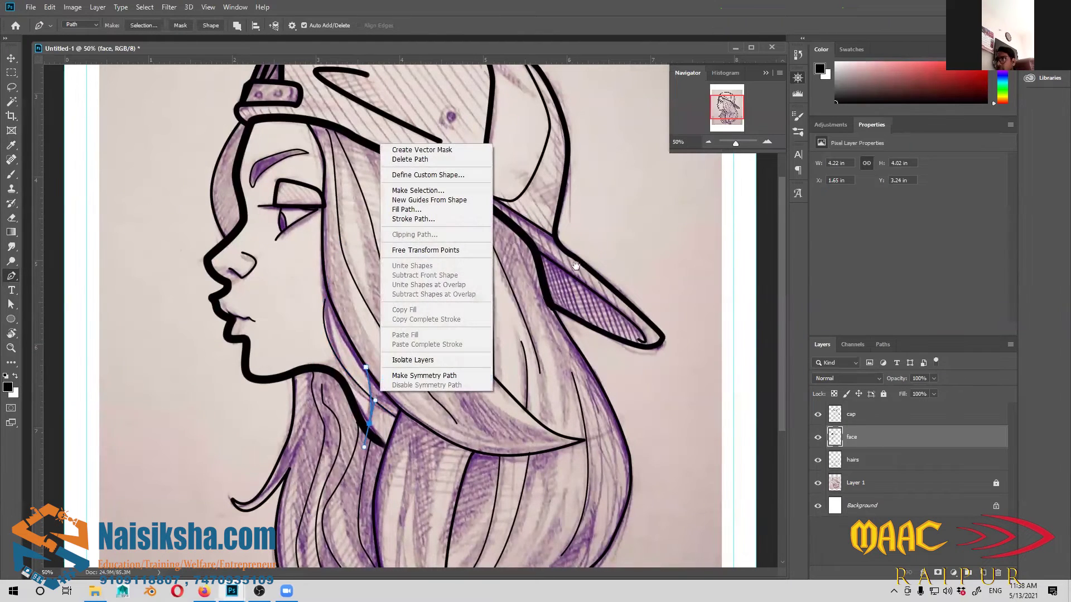
pyautogui.click(413, 219)
pyautogui.click(597, 180)
pyautogui.scroll(3, 577, 324)
pyautogui.press('Return')
# Hide the scanned sketch layer, Layer 1, and compare the ink lines with and without it
pyautogui.click(818, 484)
pyautogui.hotkey('ctrl', '-')
pyautogui.hotkey('ctrl', '-')
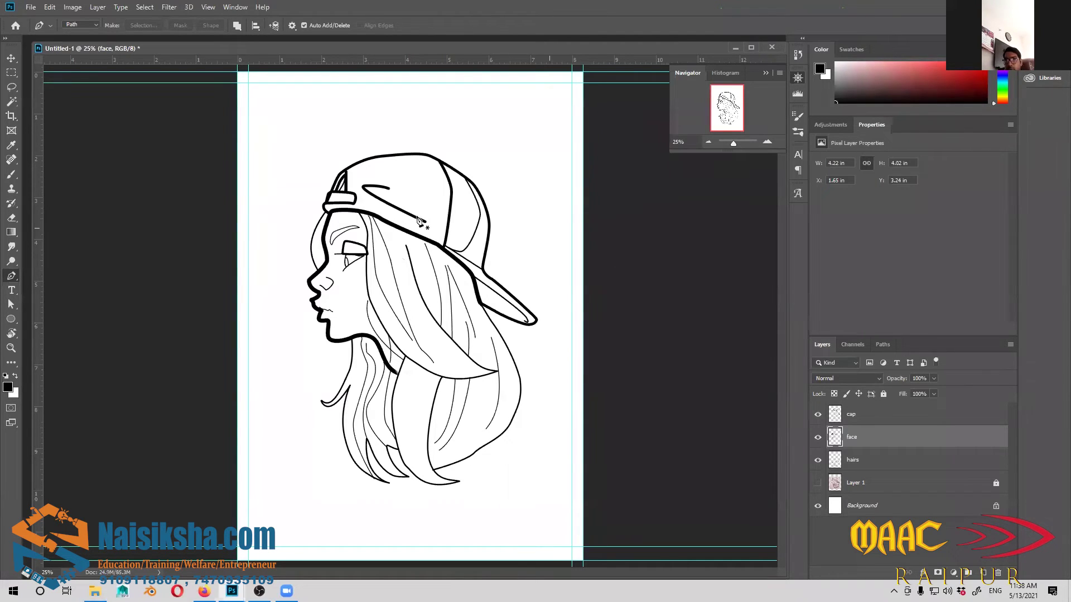
pyautogui.press('v')
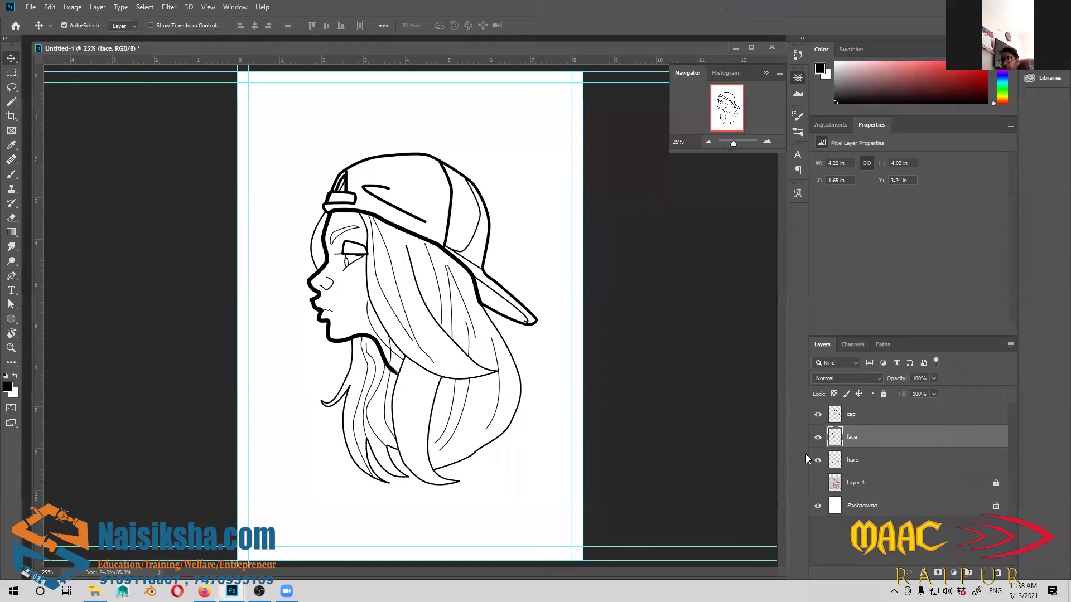
pyautogui.hotkey('ctrl', 'space')
pyautogui.hotkey('ctrl', '+')
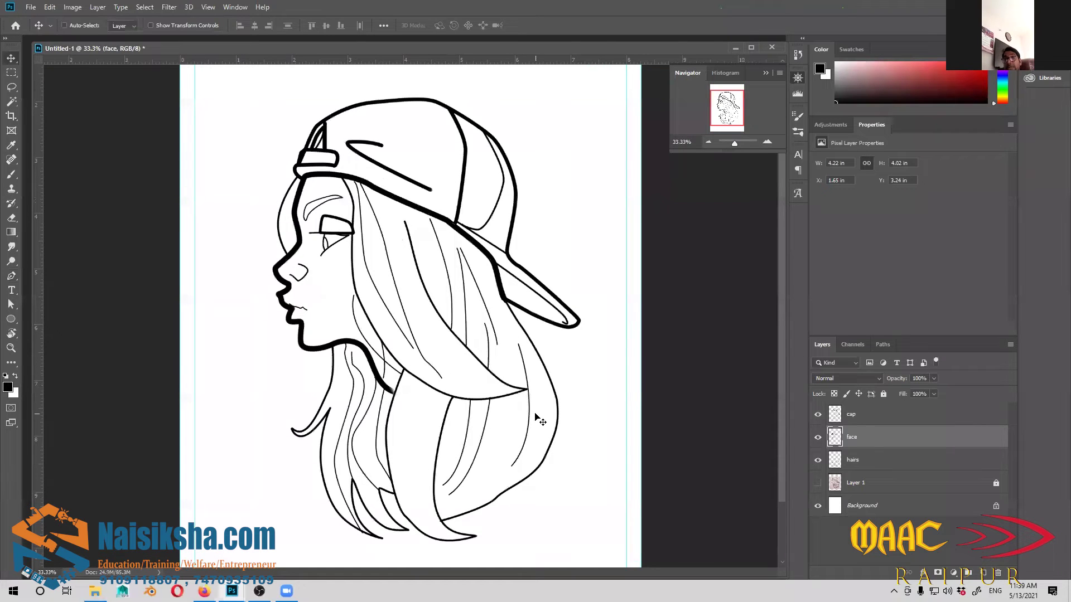
pyautogui.click(818, 483)
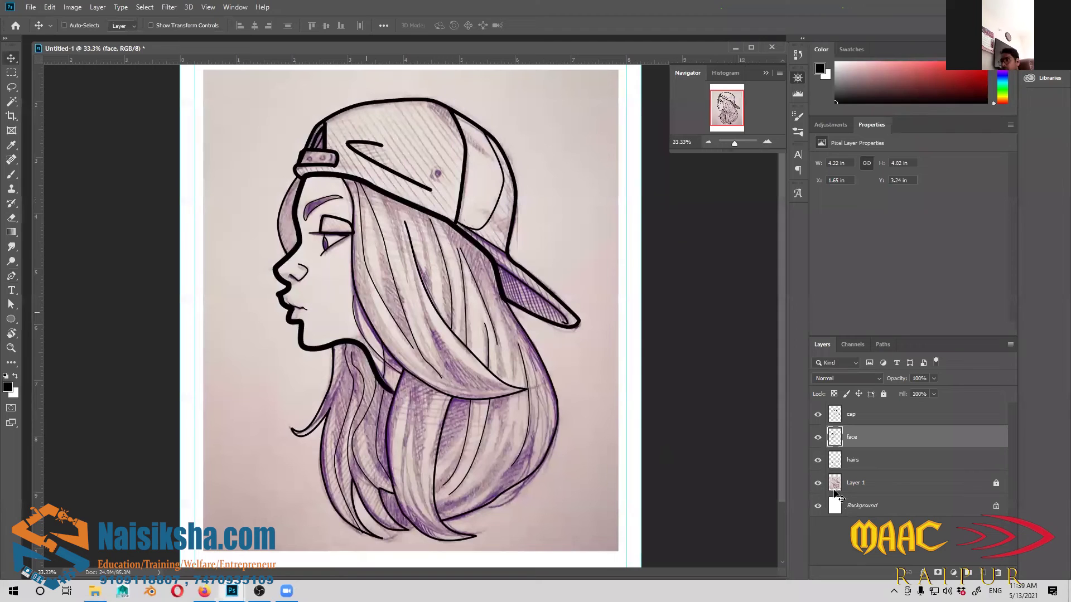
pyautogui.click(818, 483)
pyautogui.scroll(1, 613, 346)
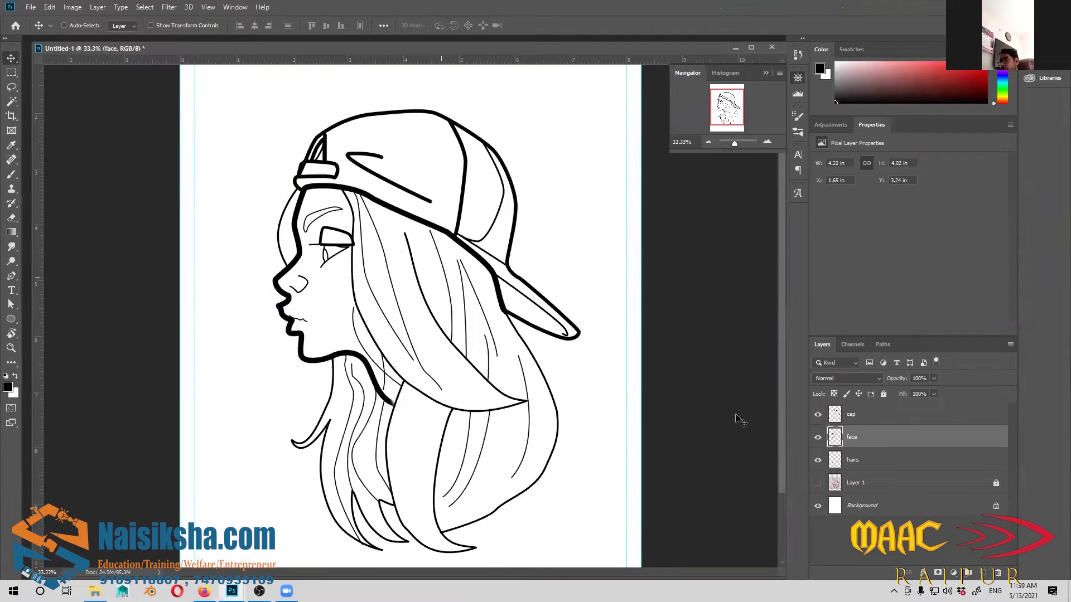
# Merge the cap, face and hairs layers into one and toggle the merged layer's visibility to check it
pyautogui.click(908, 419)
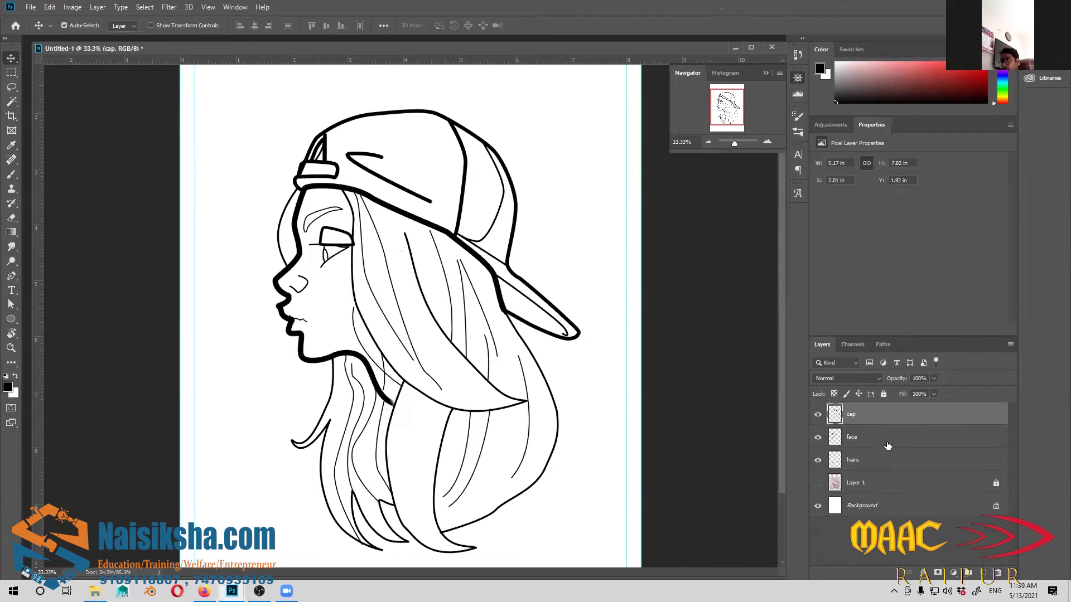
pyautogui.keyDown('ctrl'); pyautogui.click(886, 444); pyautogui.keyUp('ctrl')
pyautogui.keyDown('ctrl'); pyautogui.click(885, 466); pyautogui.keyUp('ctrl')
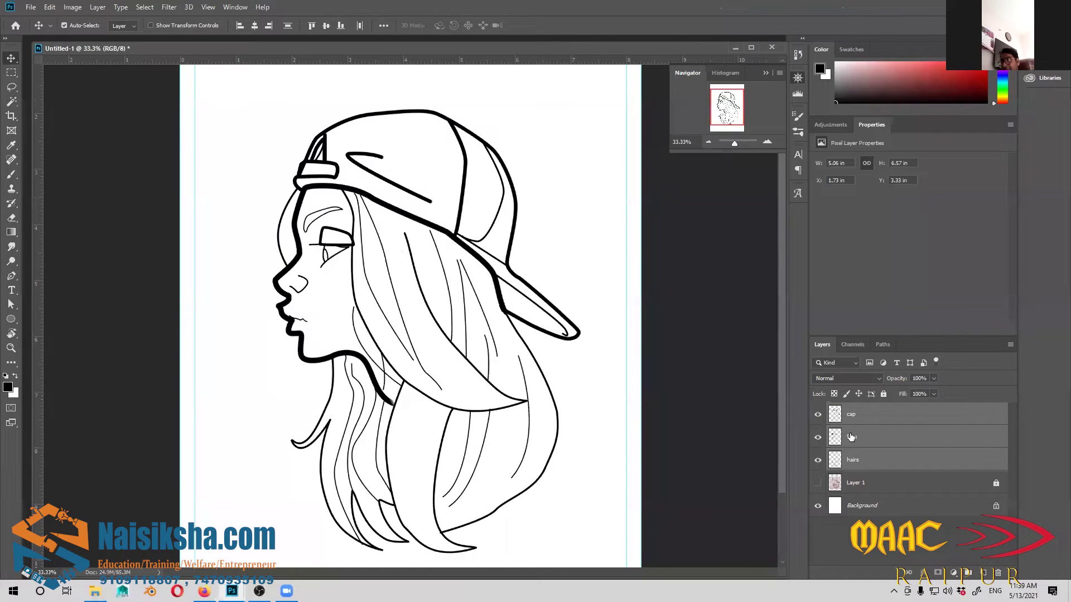
pyautogui.hotkey('ctrl', 'e')
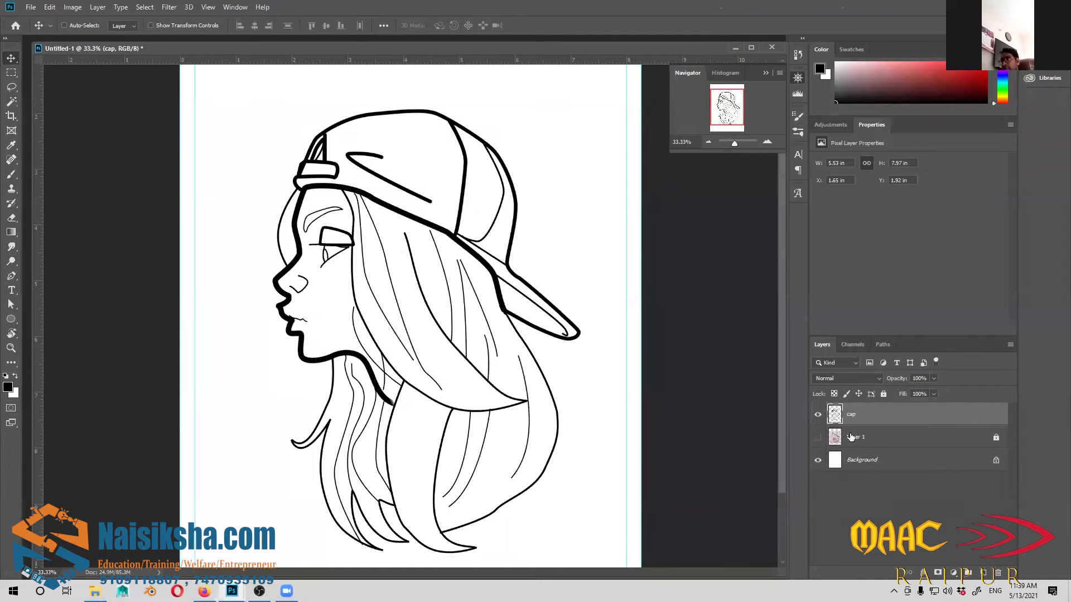
pyautogui.click(817, 416)
pyautogui.click(817, 415)
pyautogui.click(817, 415)
pyautogui.click(817, 415)
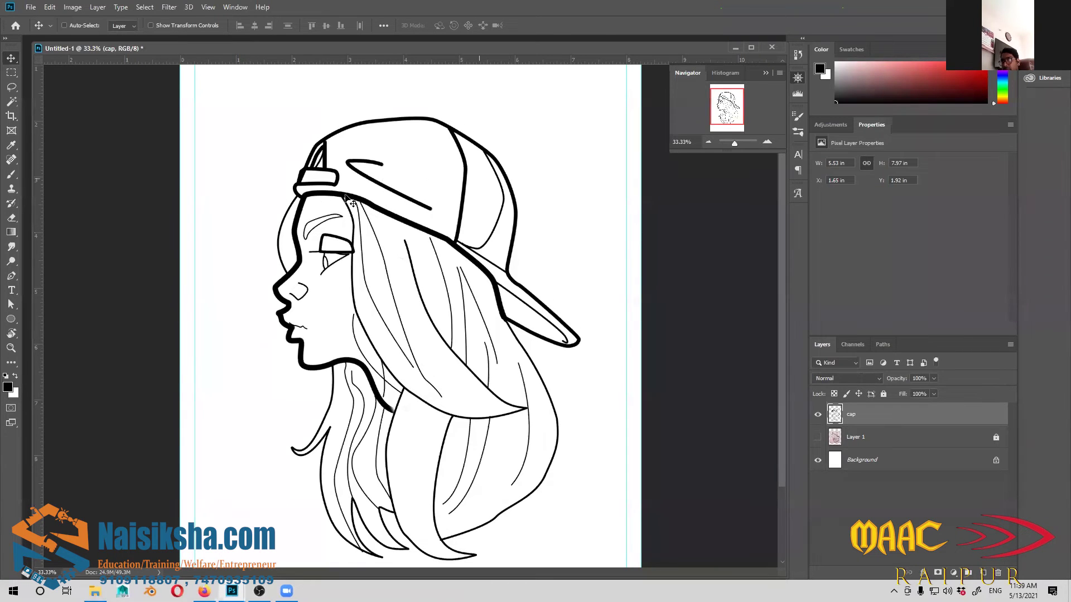
pyautogui.hotkey('ctrl', '-')
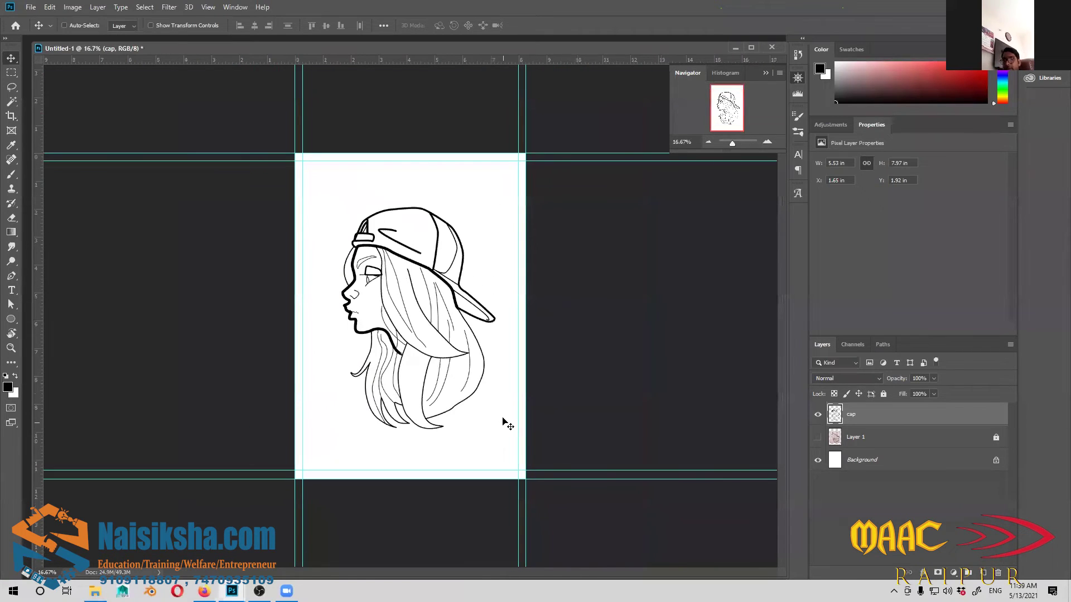
pyautogui.hotkey('ctrl', '+')
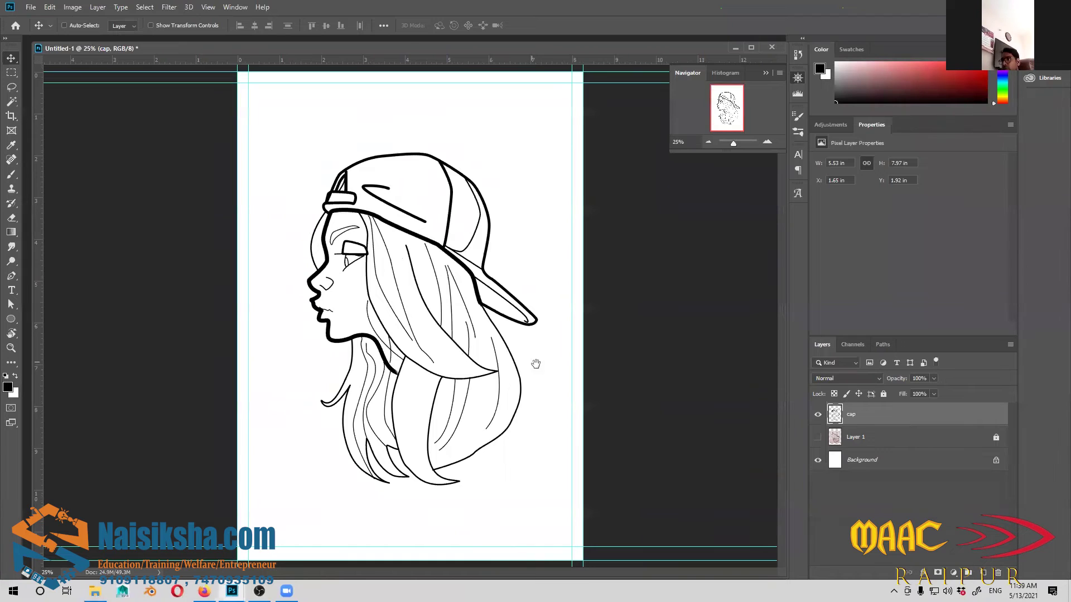
# Select the front hair area inside the merged line art with the Magic Wand
pyautogui.press('w')
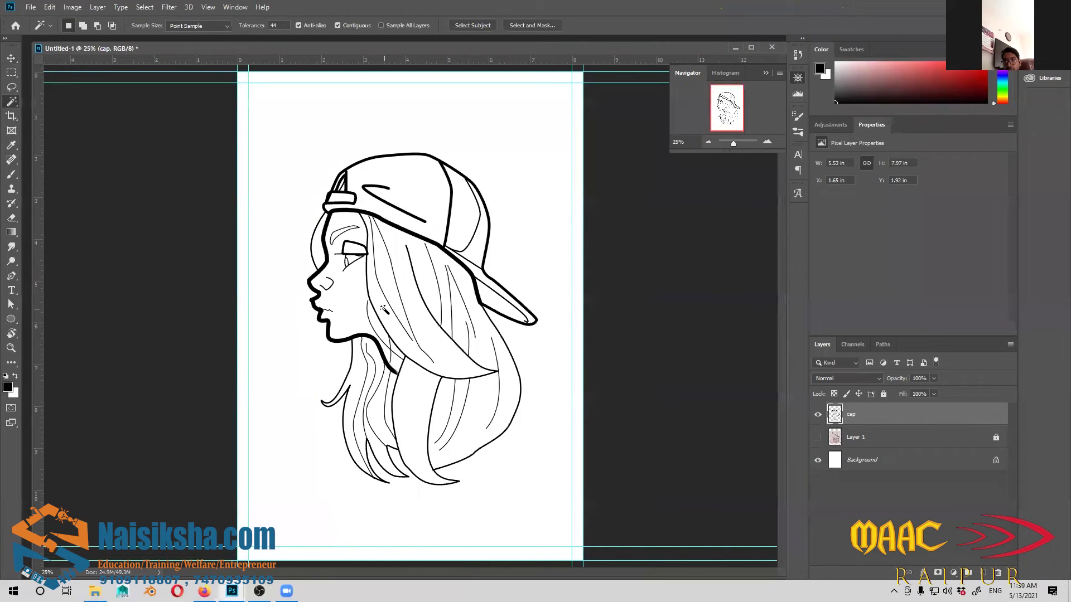
pyautogui.hotkey('ctrl', '+')
pyautogui.moveTo(399, 292); pyautogui.dragTo(418, 340)
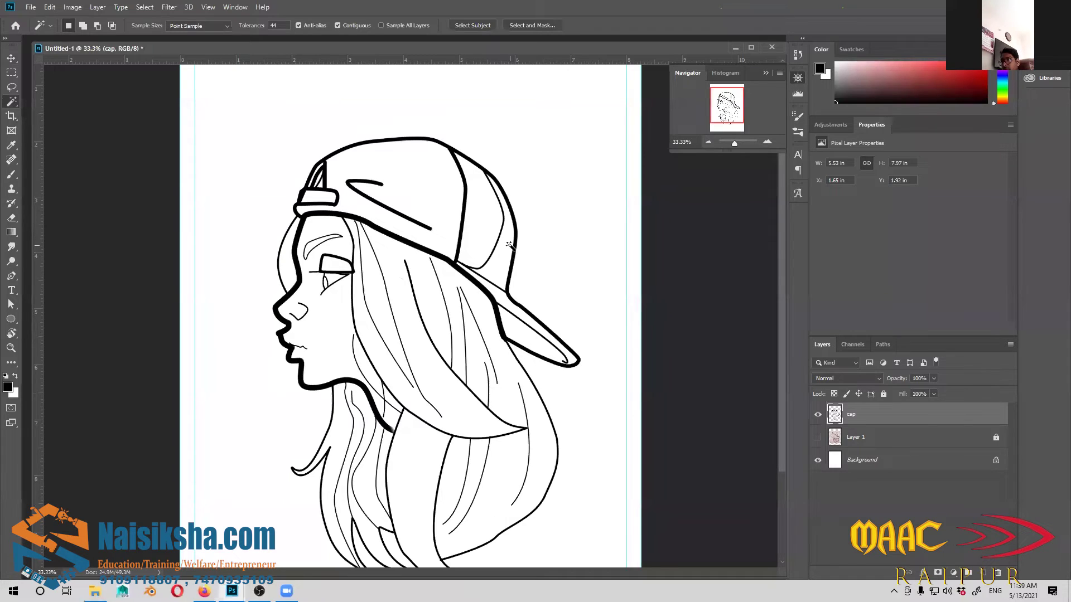
pyautogui.scroll(-2, 509, 284)
pyautogui.hotkey('ctrl', '+')
pyautogui.moveTo(485, 313); pyautogui.dragTo(483, 351)
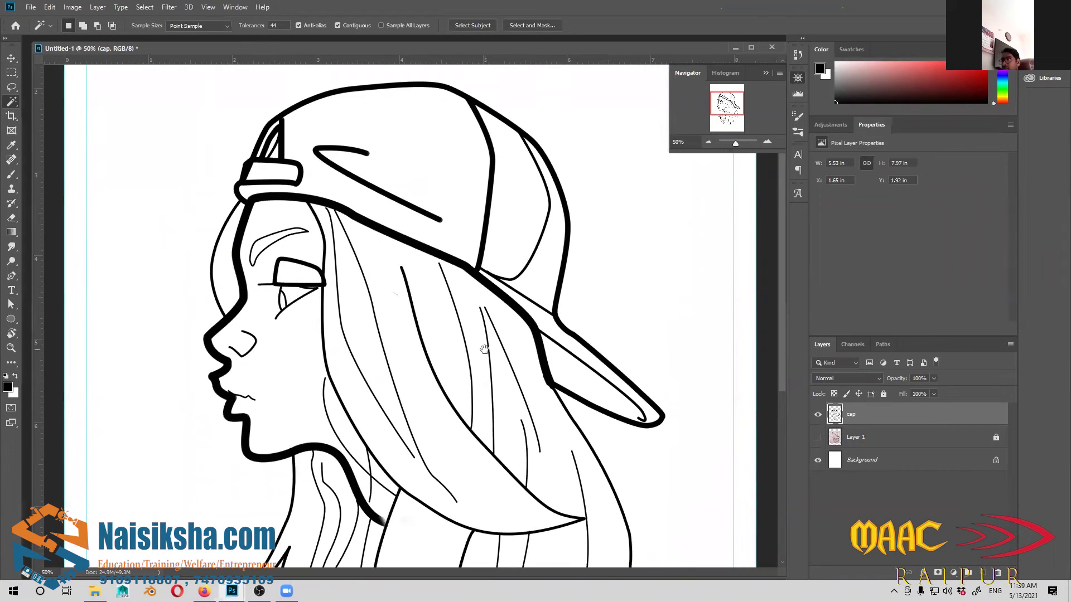
pyautogui.scroll(-1, 484, 349)
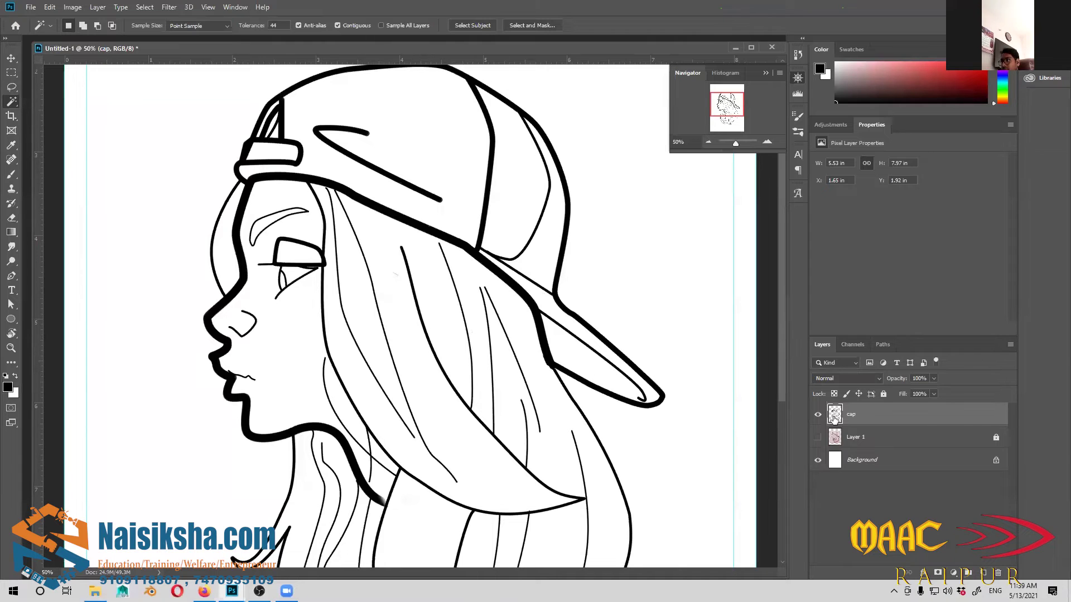
pyautogui.scroll(1, 498, 365)
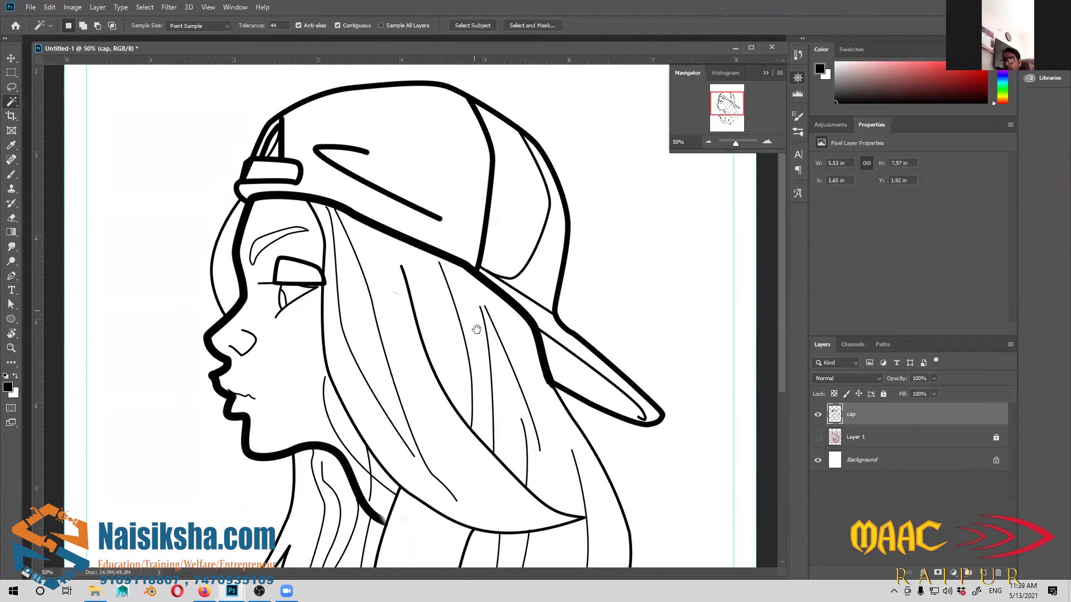
pyautogui.click(408, 347)
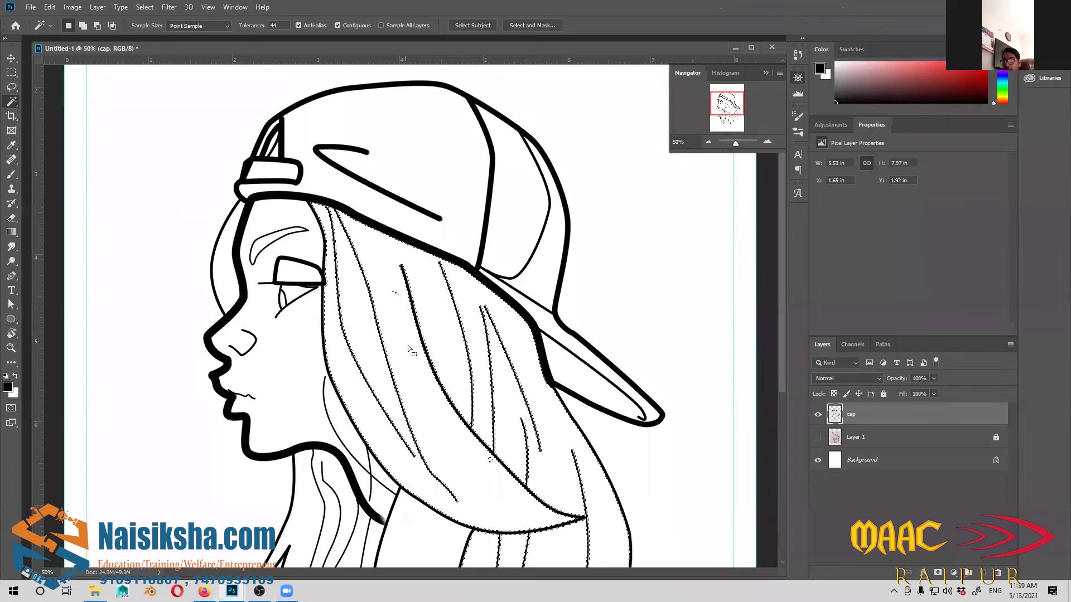
pyautogui.scroll(-3, 362, 237)
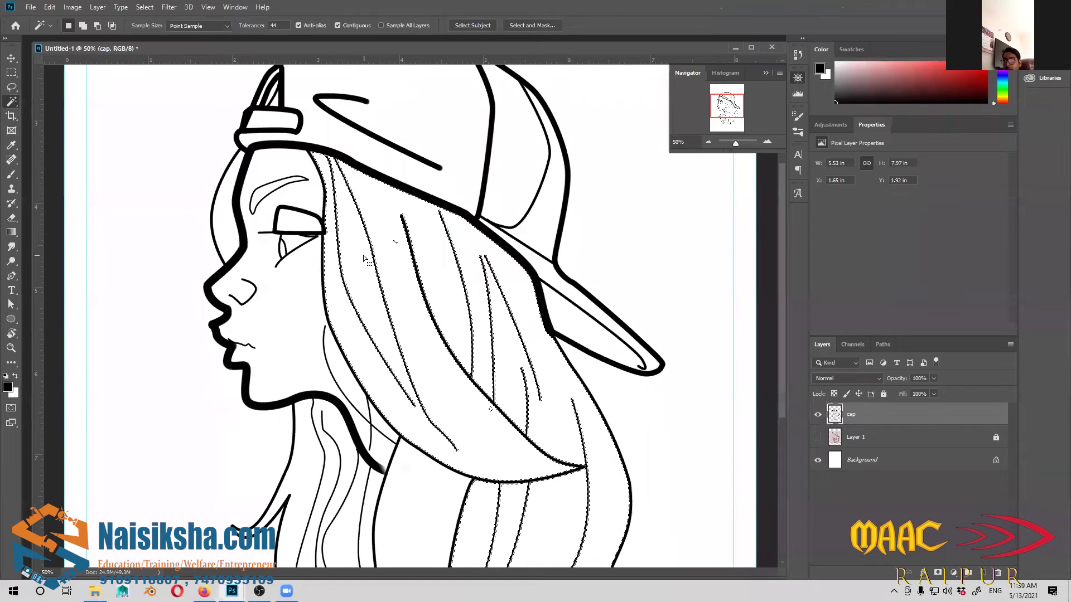
# Try the Magic Wand on the face area and on the front hair area, and clear the selection
pyautogui.moveTo(363, 258); pyautogui.dragTo(357, 240)
pyautogui.click(300, 286)
pyautogui.moveTo(287, 305); pyautogui.dragTo(305, 340)
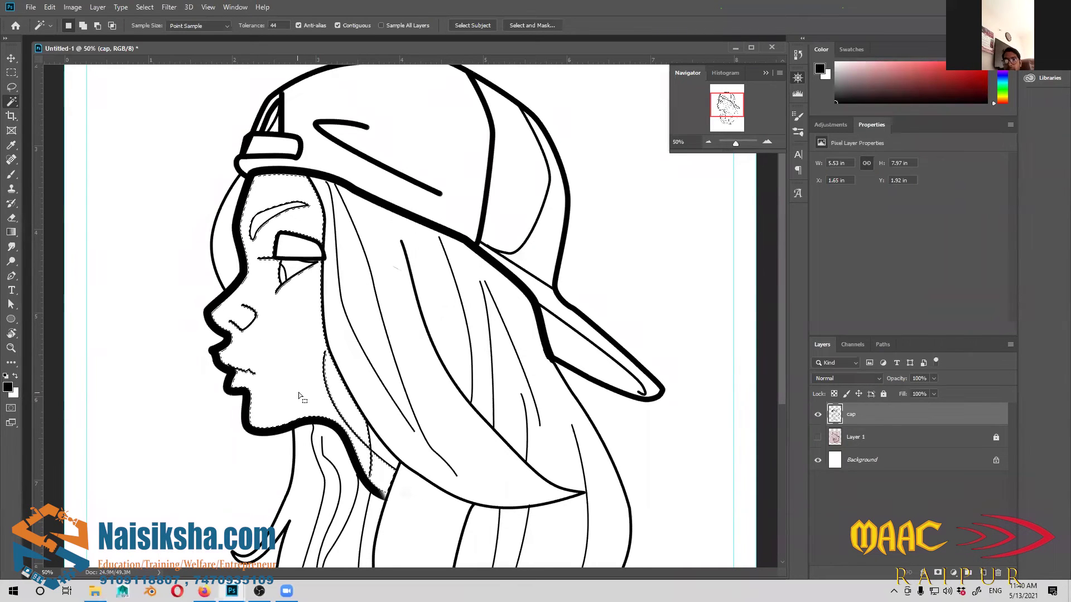
pyautogui.scroll(-2, 299, 393)
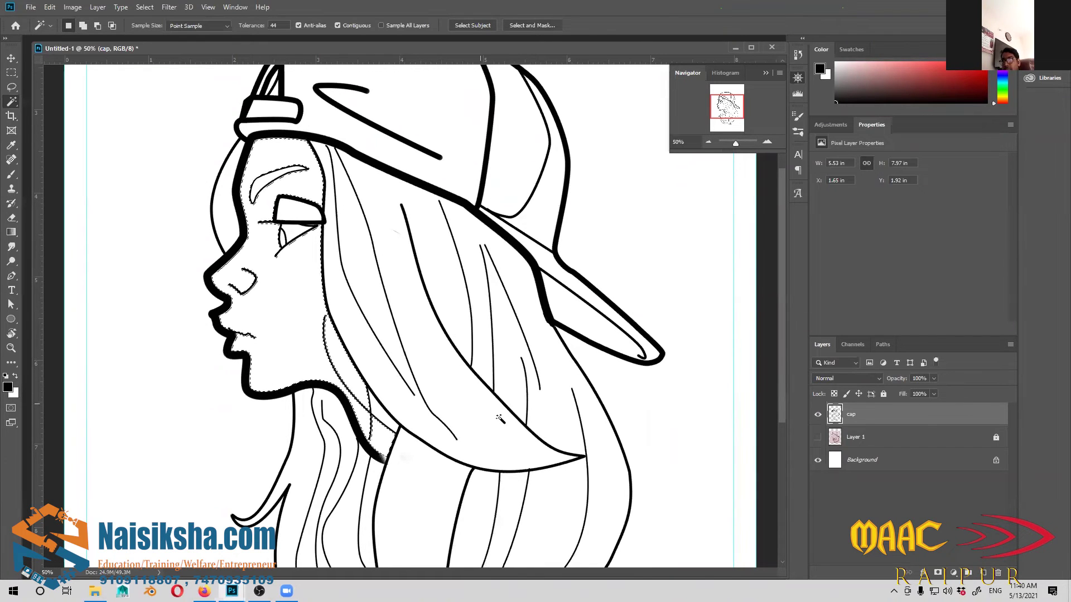
pyautogui.scroll(-3, 422, 311)
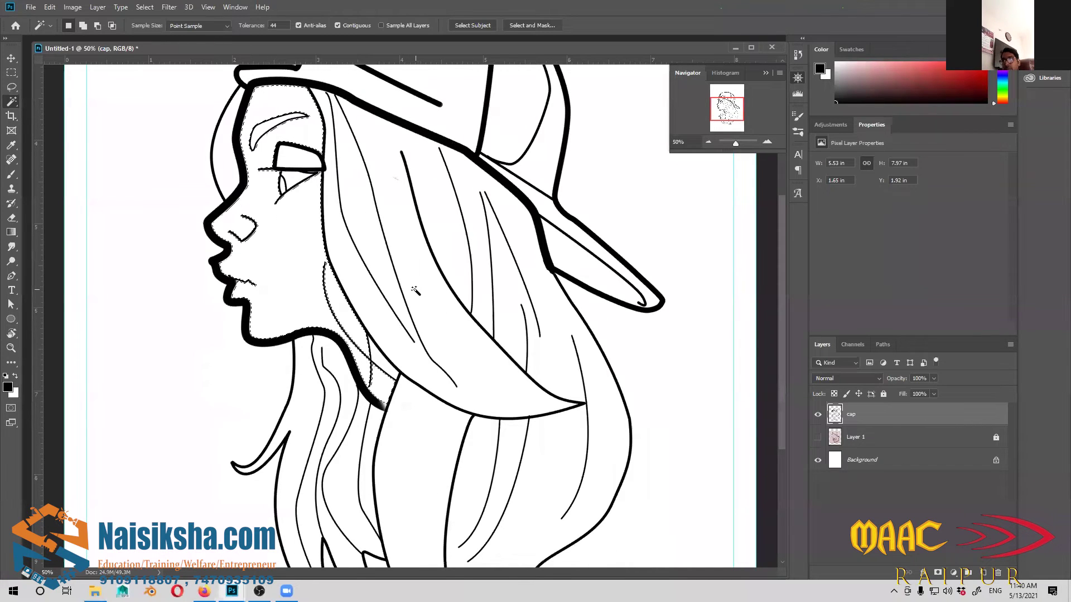
pyautogui.click(445, 378)
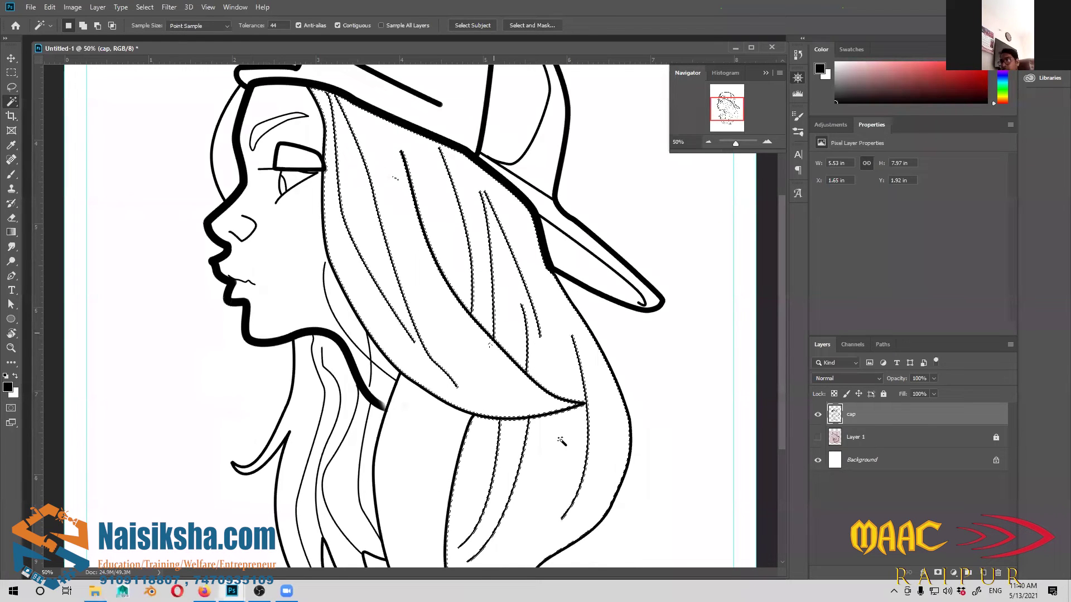
pyautogui.hotkey('ctrl', 'd')
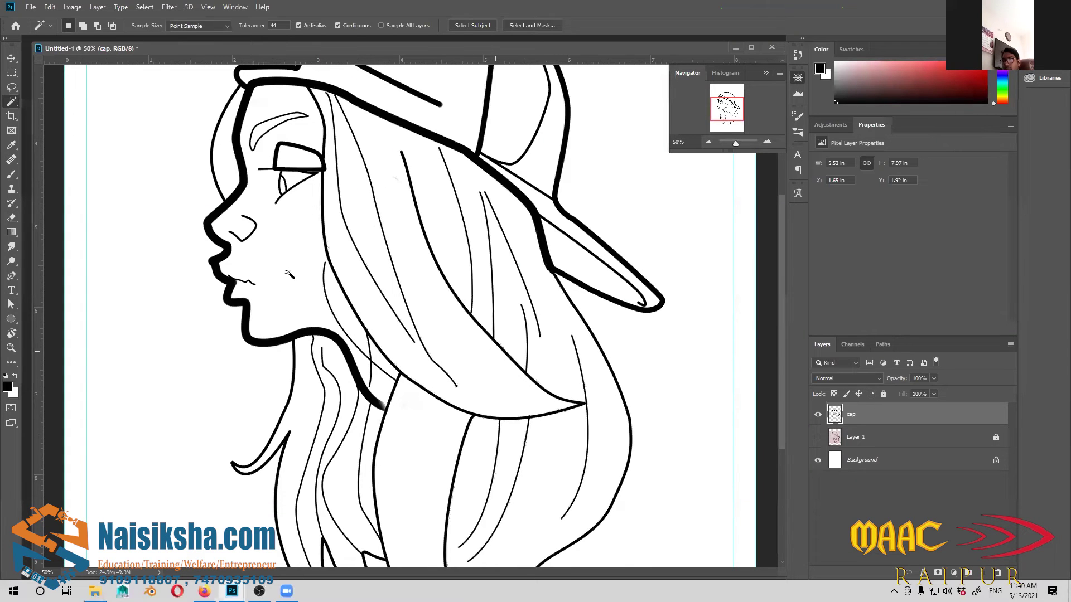
# Combine the face, front hair and rear hair bundle areas in one Magic Wand selection, and clear it
pyautogui.scroll(1, 289, 274)
pyautogui.keyDown('shift'); pyautogui.click(289, 274); pyautogui.keyUp('shift')
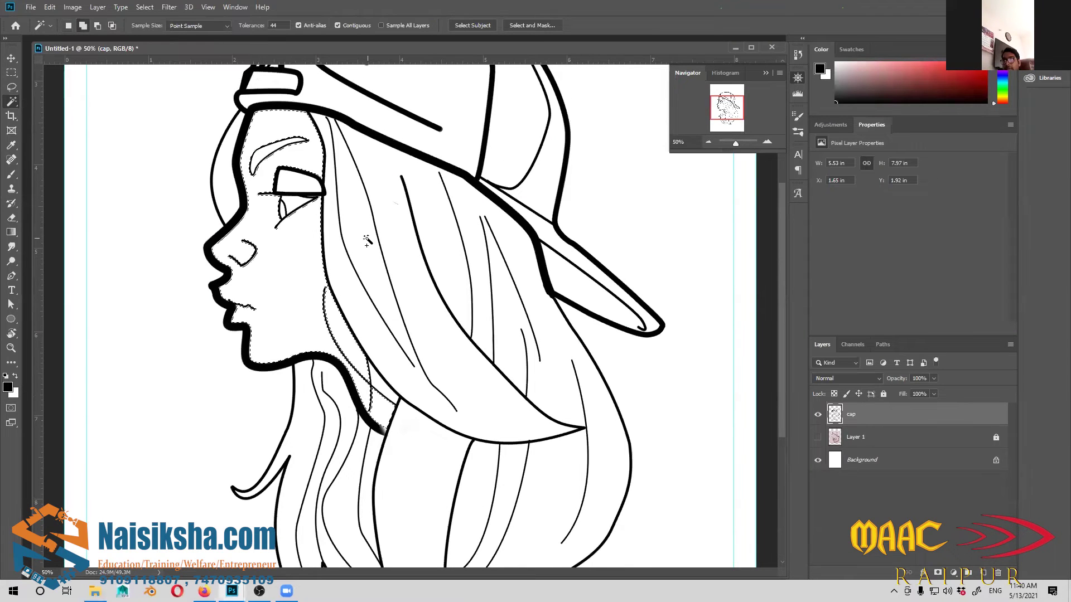
pyautogui.keyDown('shift'); pyautogui.click(394, 300); pyautogui.keyUp('shift')
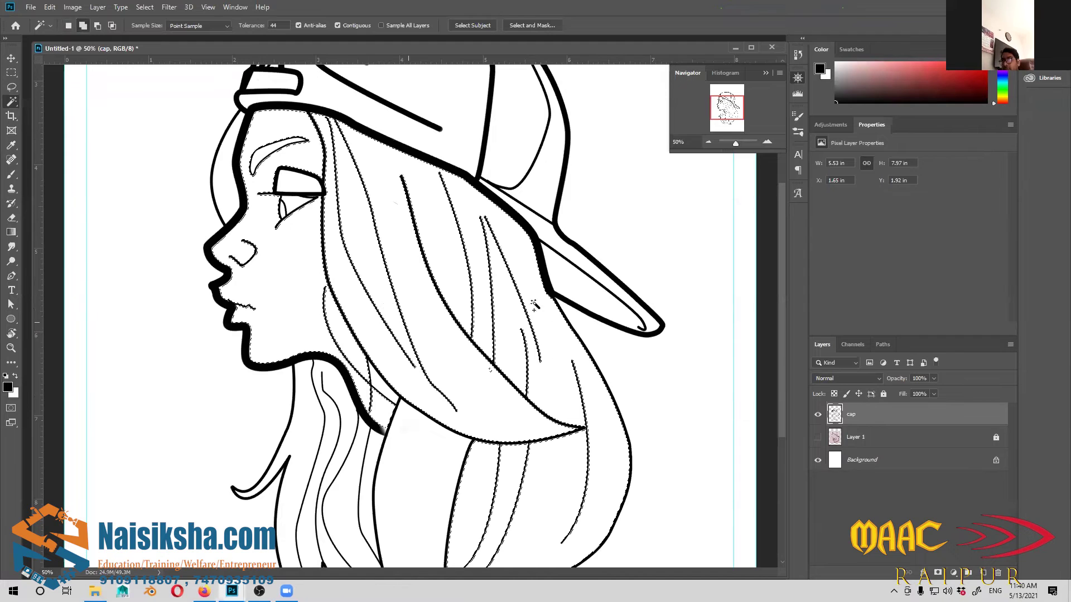
pyautogui.scroll(-2, 430, 420)
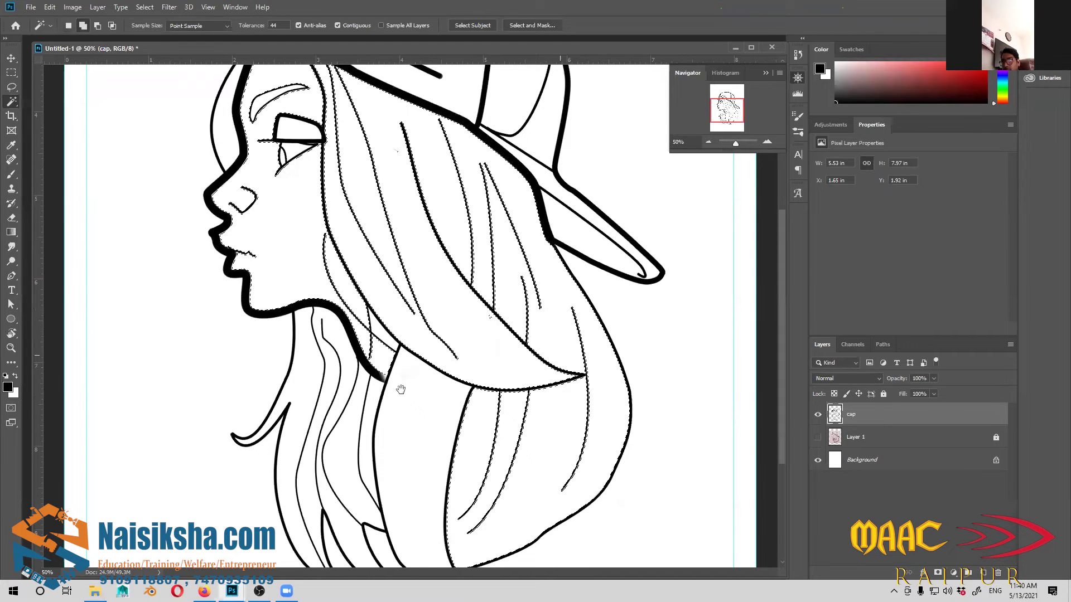
pyautogui.keyDown('shift'); pyautogui.click(407, 370); pyautogui.keyUp('shift')
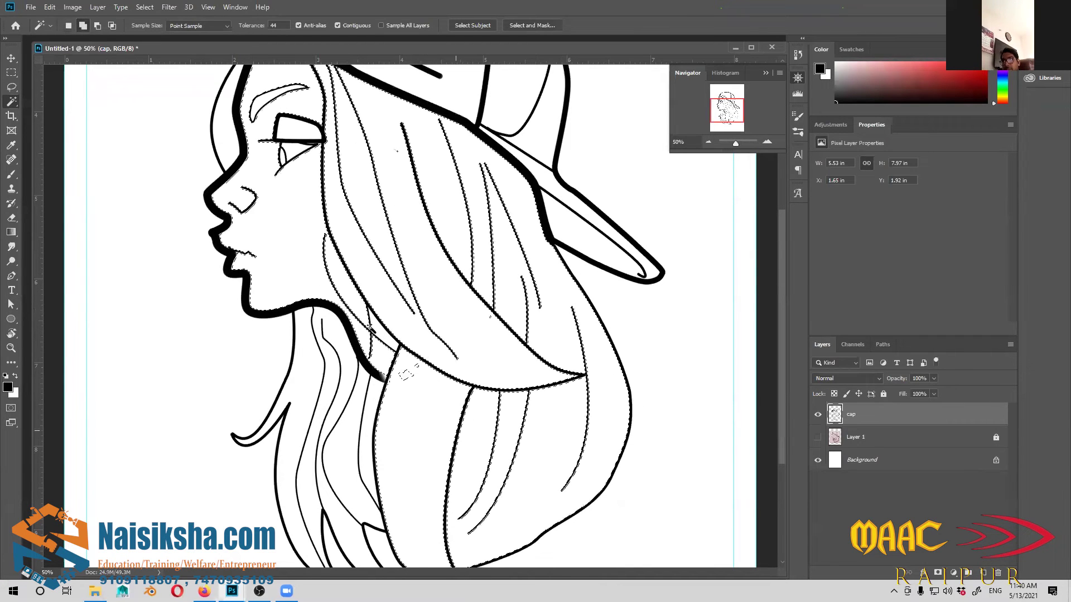
pyautogui.moveTo(334, 316); pyautogui.dragTo(293, 239)
pyautogui.moveTo(276, 89); pyautogui.dragTo(325, 375)
pyautogui.click(261, 212)
pyautogui.hotkey('ctrl', 'd')
# Try selecting only the enclosed face area with the Magic Wand and deselect it
pyautogui.scroll(3, 299, 233)
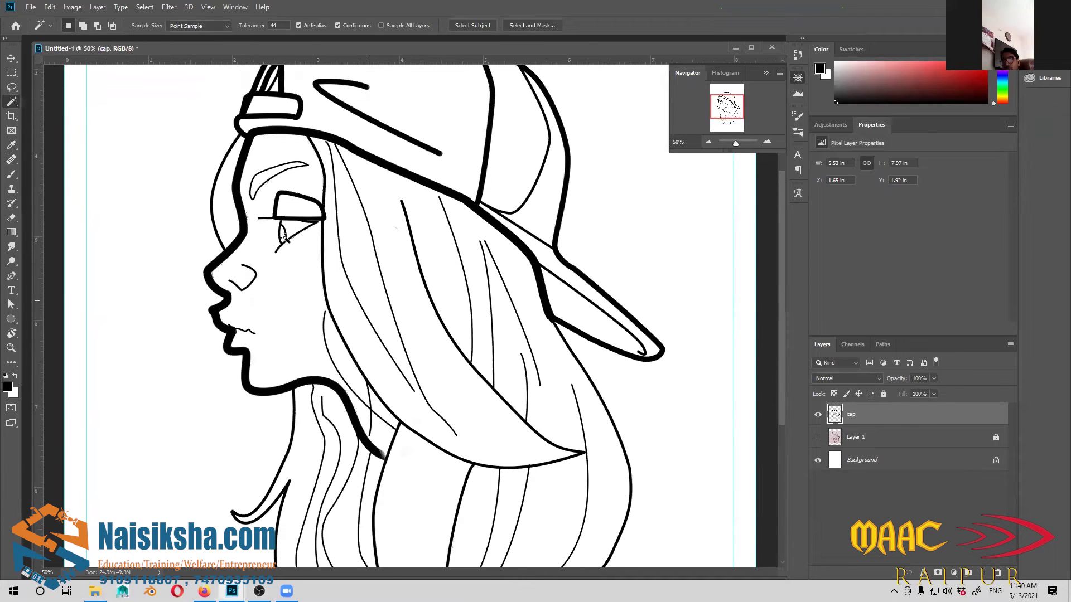
pyautogui.scroll(-1, 333, 315)
pyautogui.scroll(-1, 513, 455)
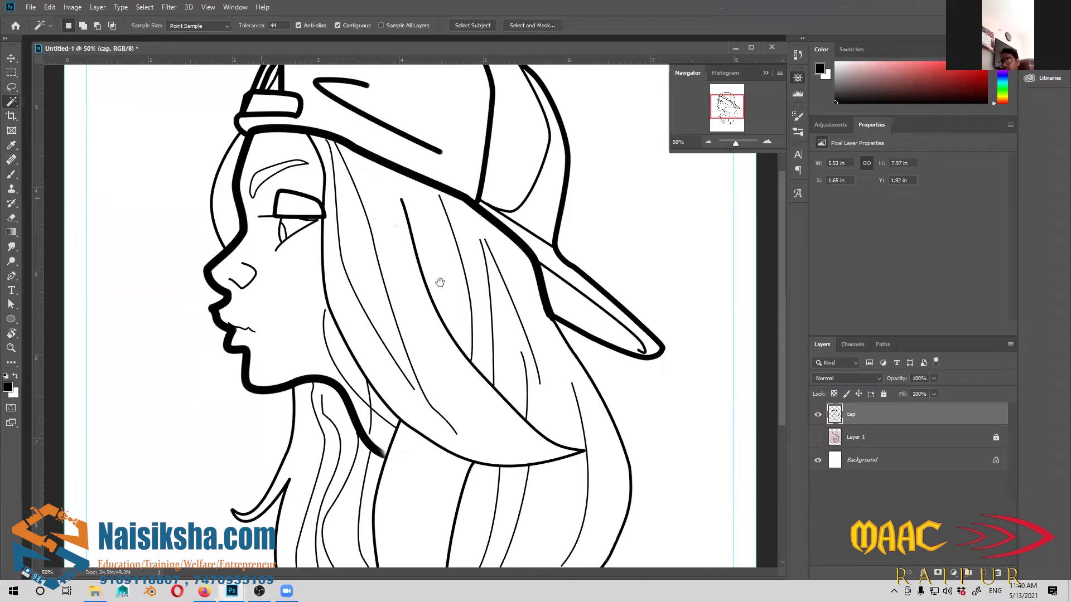
pyautogui.scroll(5, 279, 311)
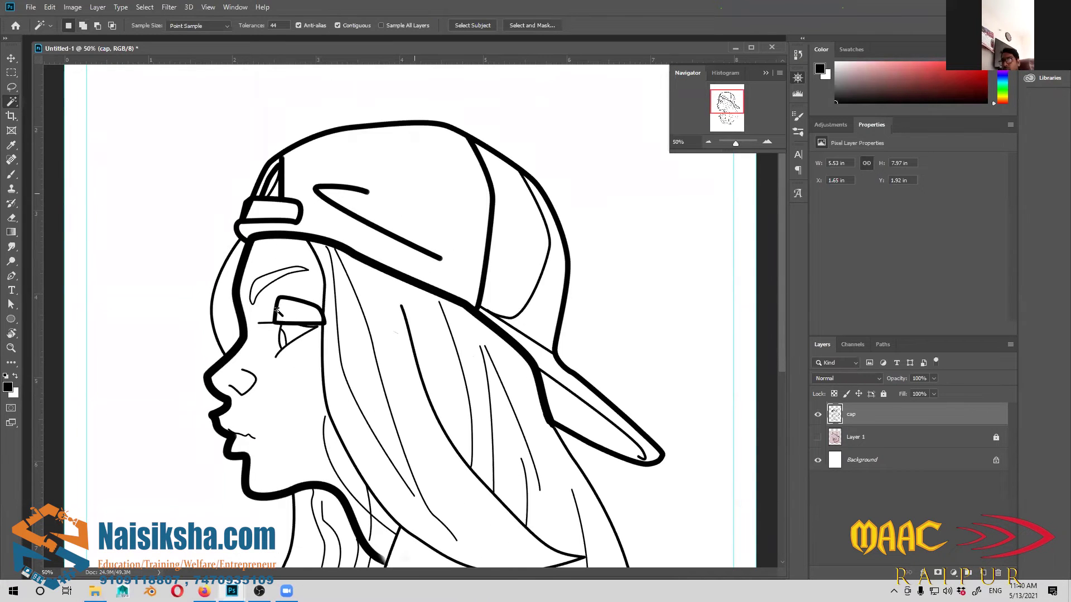
pyautogui.scroll(-4, 303, 276)
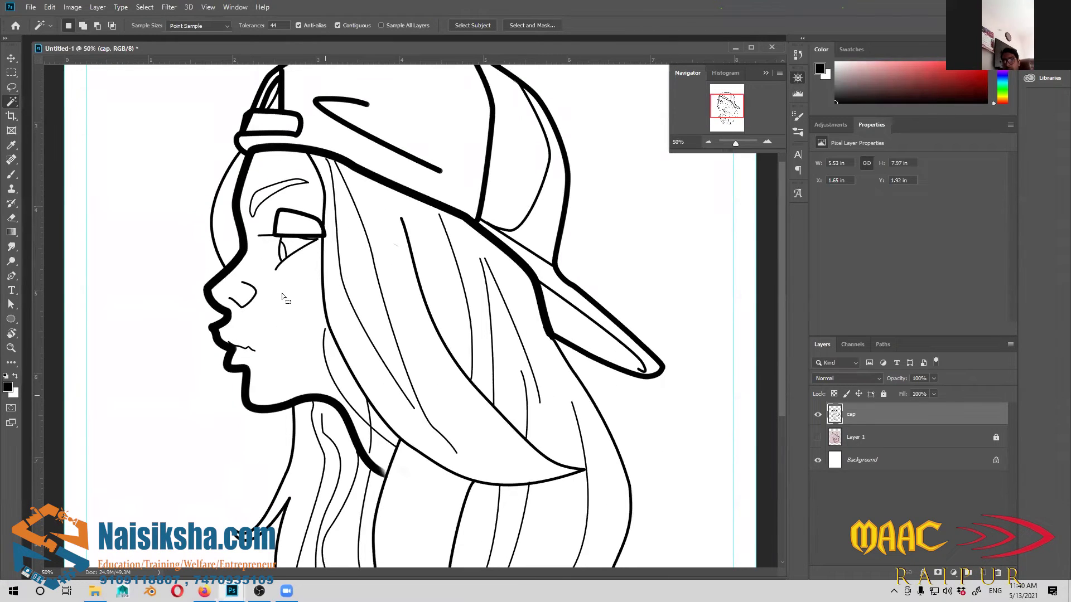
pyautogui.click(300, 307)
pyautogui.scroll(2, 392, 435)
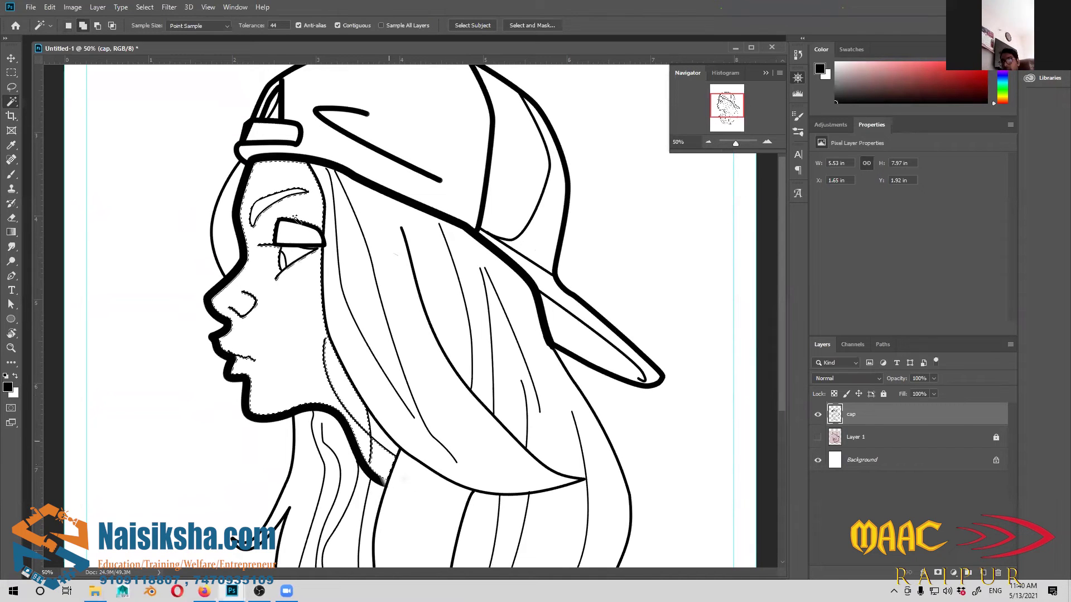
pyautogui.hotkey('ctrl', 'd')
# Select the enclosed face and neck area of the line art with the Magic Wand
pyautogui.scroll(-4, 328, 268)
pyautogui.scroll(3, 313, 260)
pyautogui.click(299, 249)
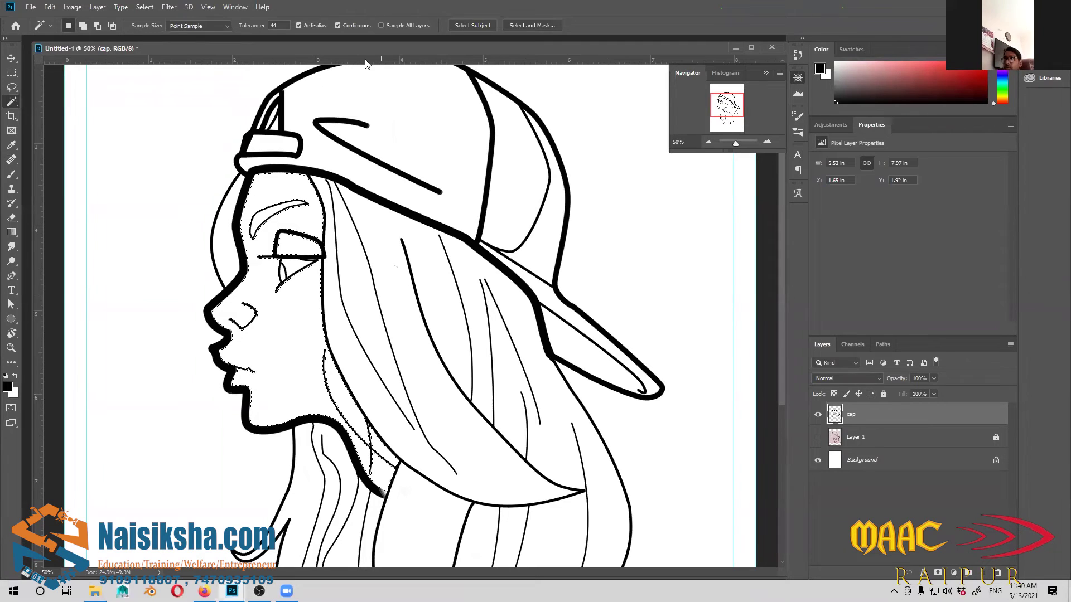
pyautogui.hotkey('ctrl', '-')
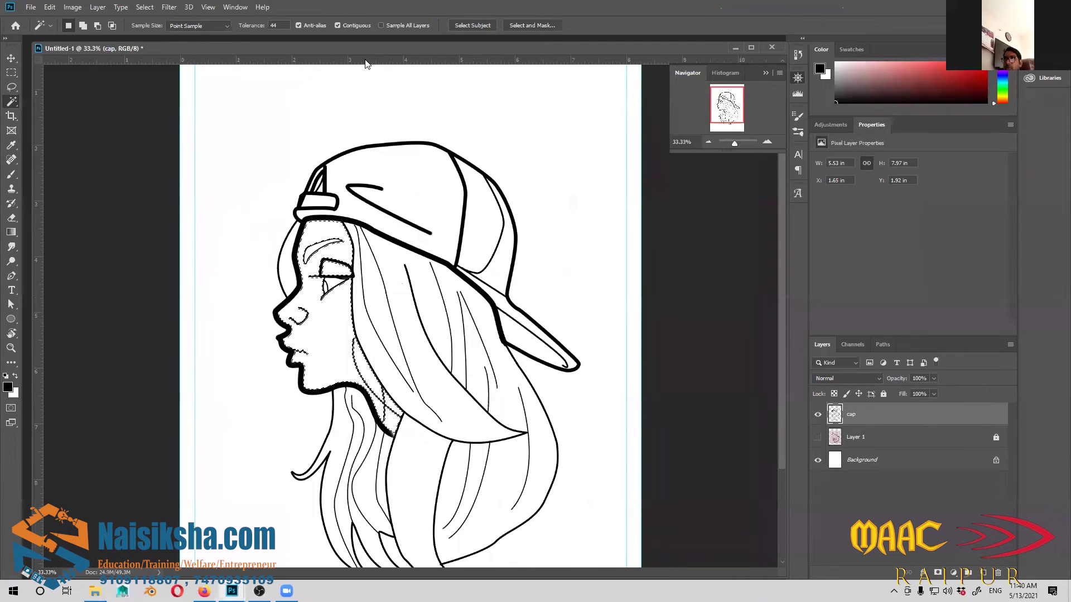
pyautogui.click(145, 7)
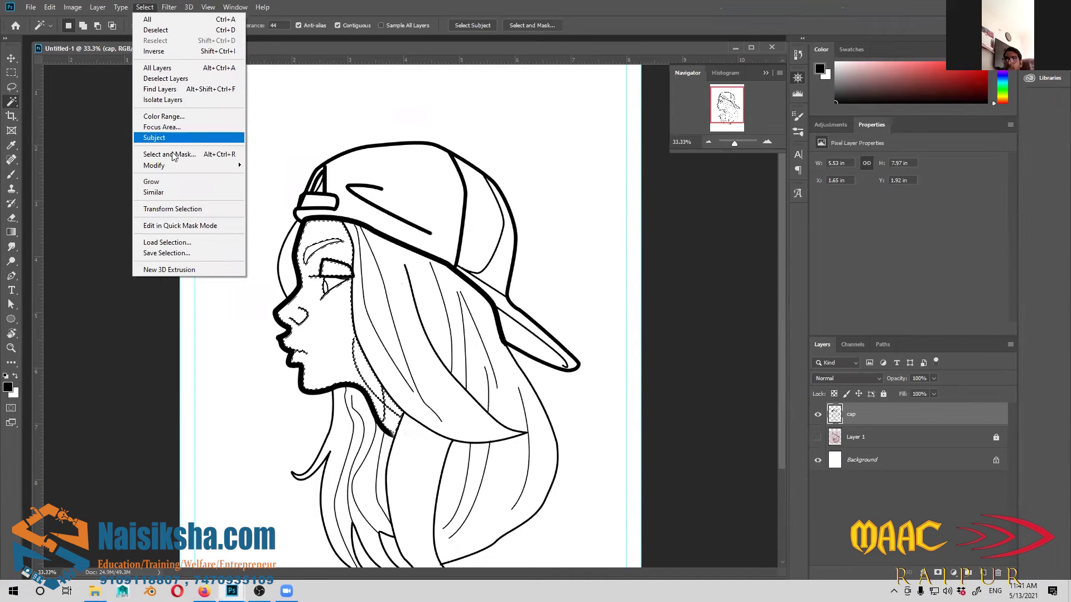
pyautogui.moveTo(175, 169)
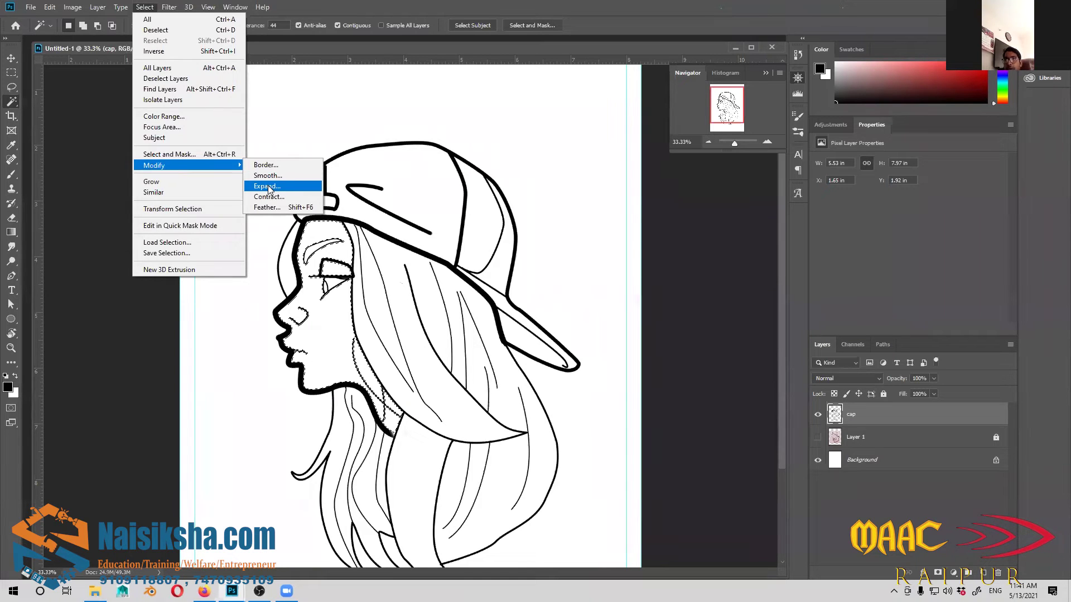
pyautogui.click(336, 155)
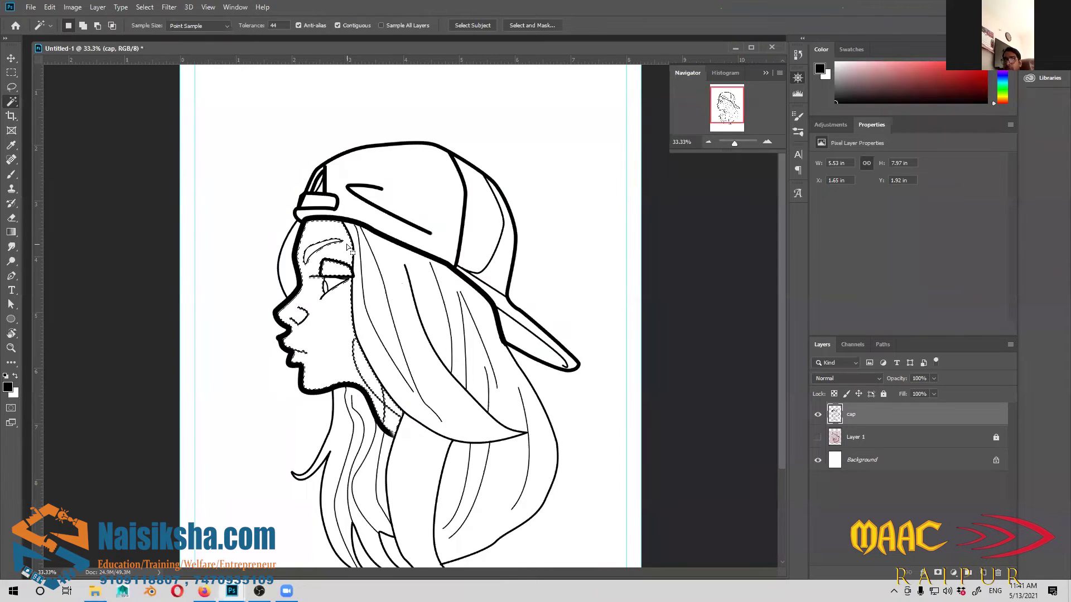
# Examine the edge of the face selection up close around the eye and the hairline
pyautogui.hotkey('ctrl', '+')
pyautogui.hotkey('ctrl', '+')
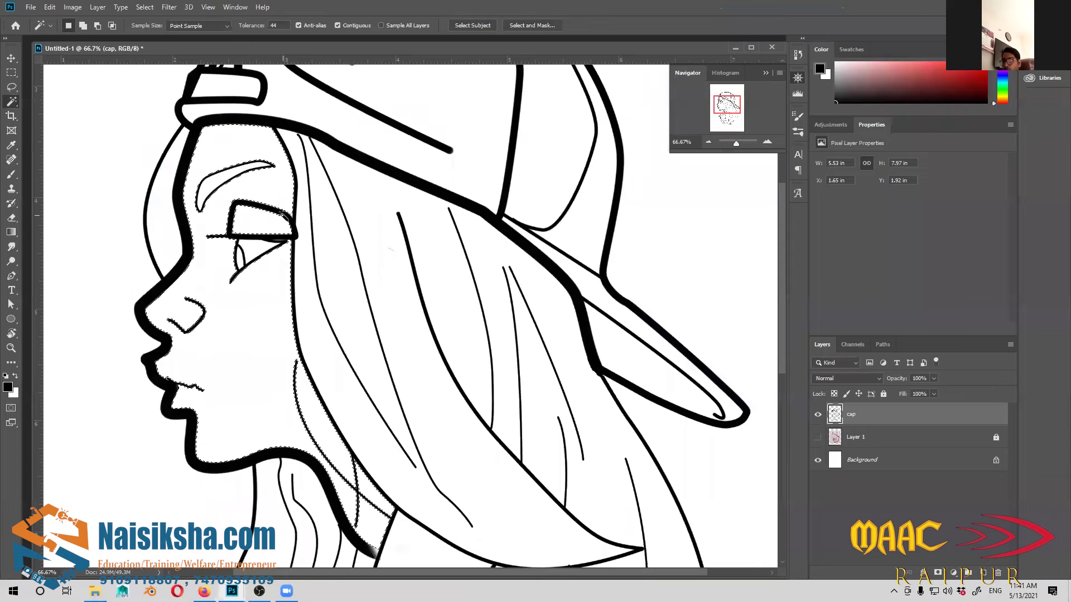
pyautogui.hotkey('ctrl', '+')
pyautogui.hotkey('ctrl', '+')
pyautogui.moveTo(396, 364); pyautogui.dragTo(479, 289)
pyautogui.hotkey('ctrl', '+')
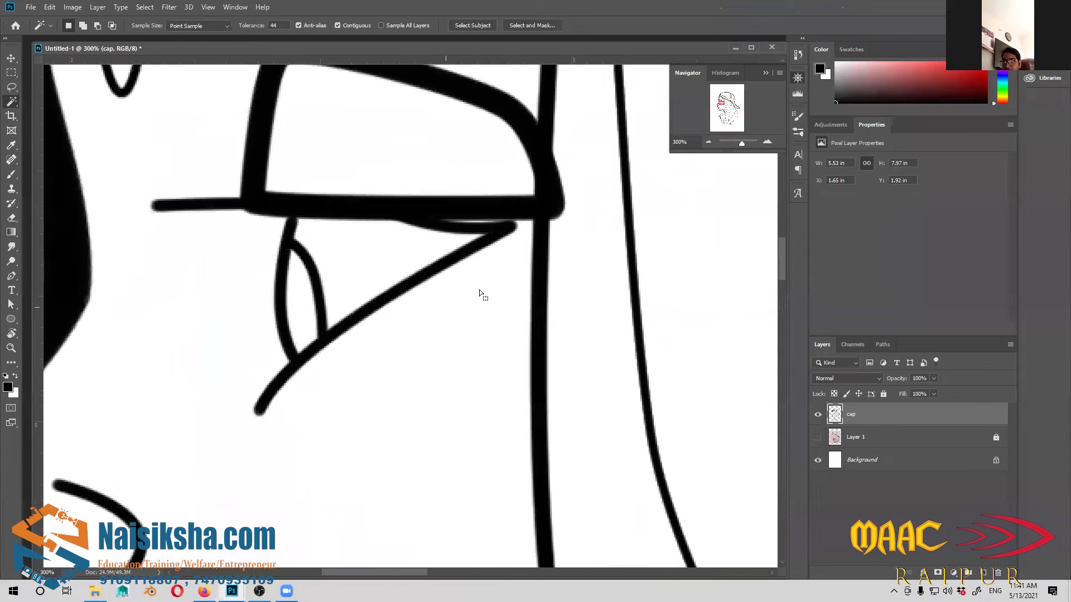
pyautogui.scroll(2, 479, 290)
pyautogui.hscroll(2, 478, 296)
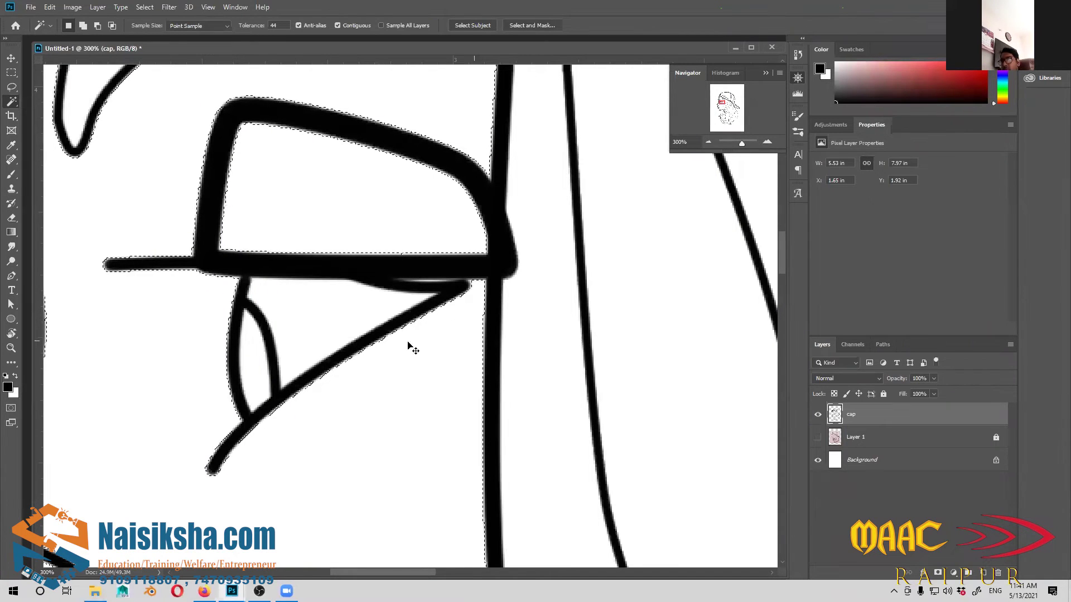
pyautogui.hotkey('ctrl', 'd')
pyautogui.moveTo(481, 352); pyautogui.dragTo(448, 344)
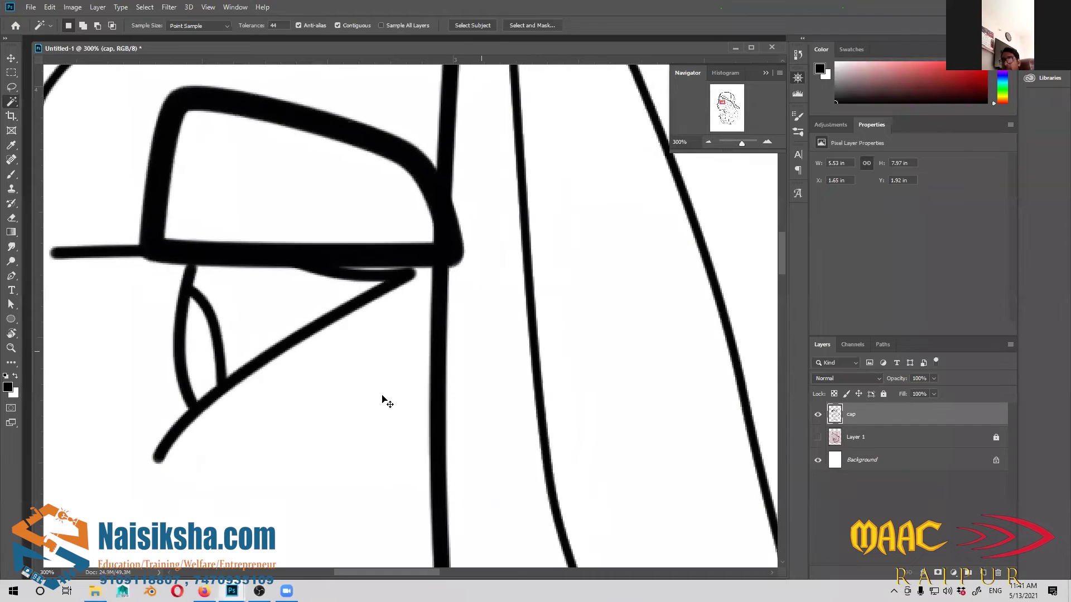
pyautogui.hotkey('ctrl', '-')
pyautogui.hotkey('ctrl', '-')
pyautogui.hotkey('ctrl', '-')
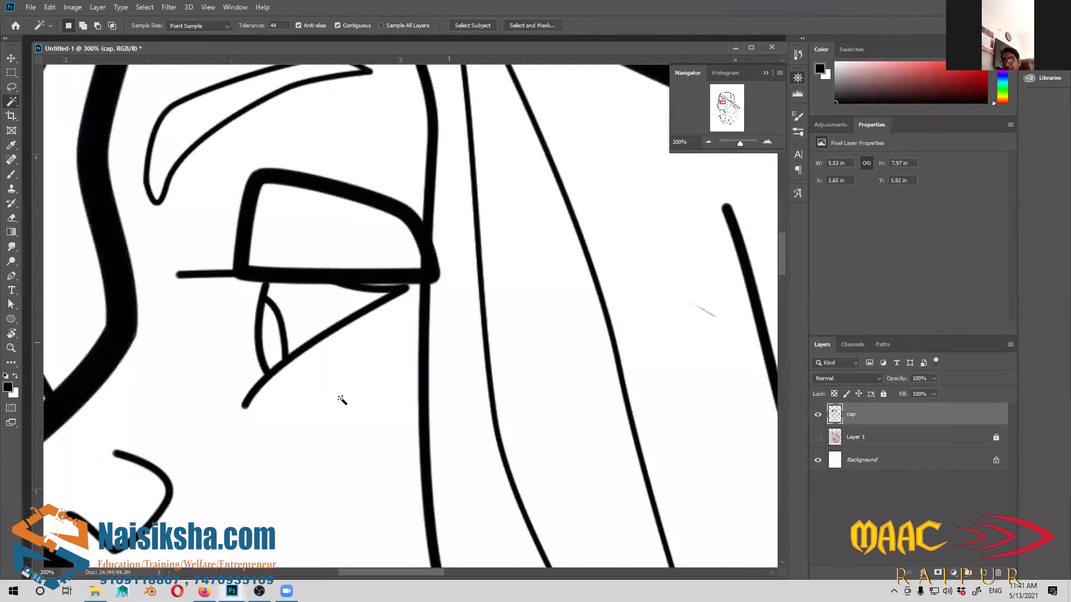
pyautogui.hotkey('ctrl', '-')
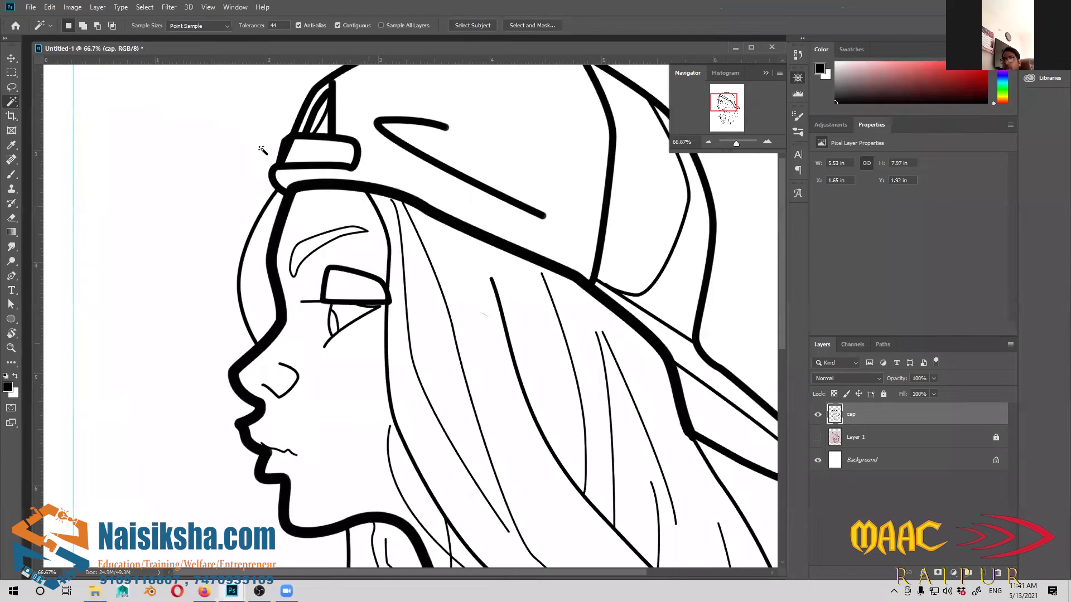
pyautogui.hotkey('ctrl', '-')
# Expand the face and neck selection by 3 pixels
pyautogui.click(145, 7)
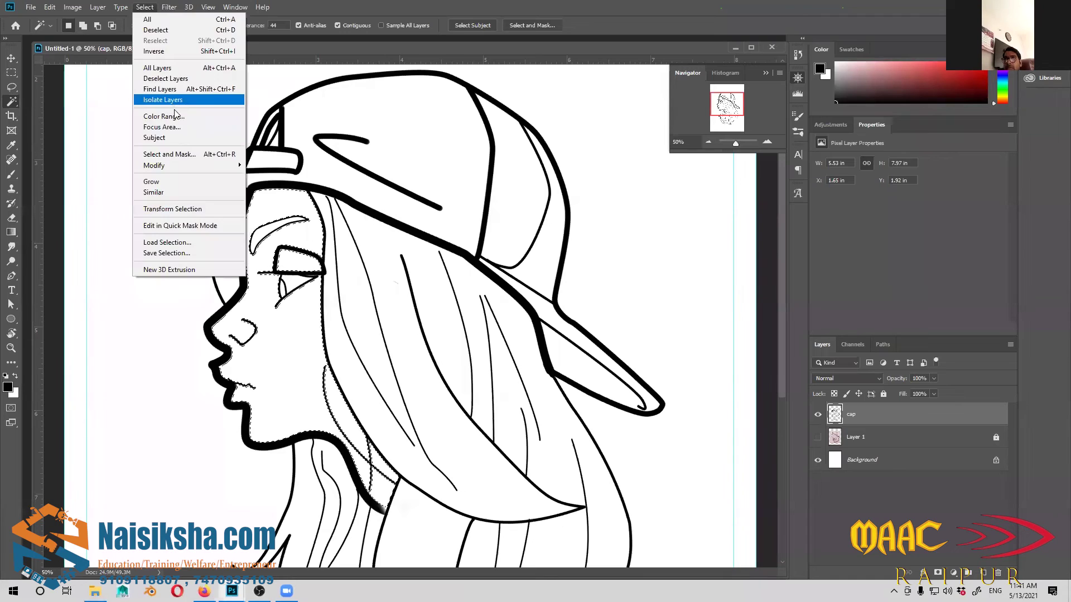
pyautogui.moveTo(186, 166)
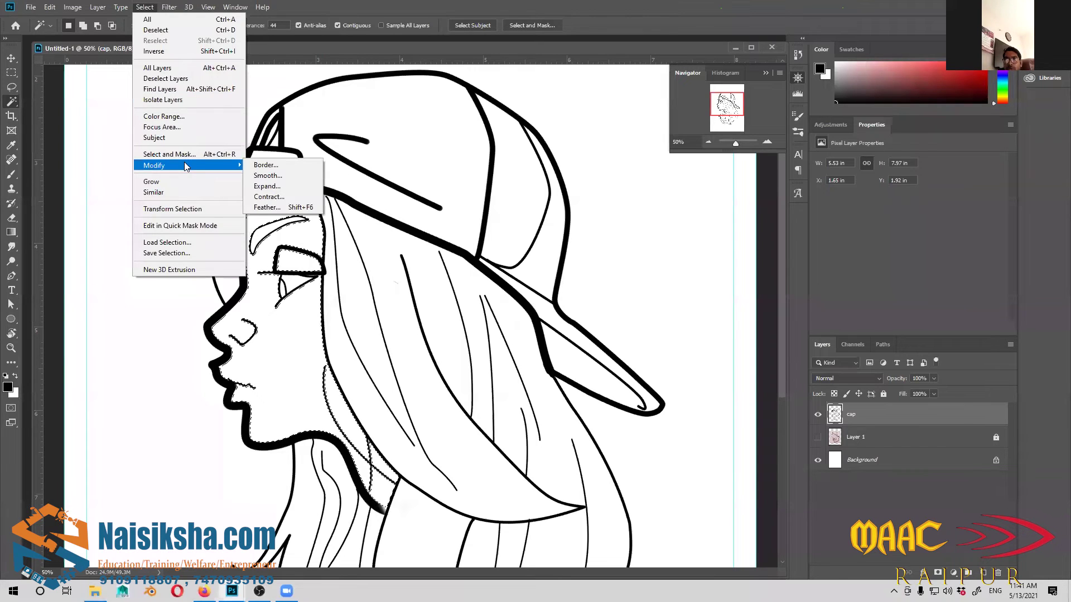
pyautogui.click(300, 193)
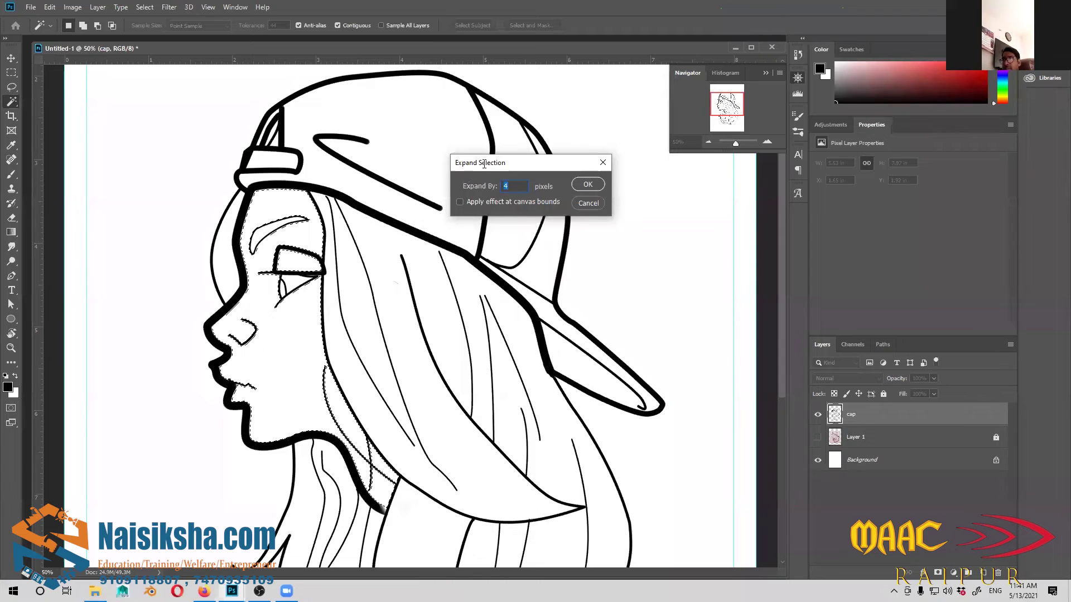
pyautogui.write('3')
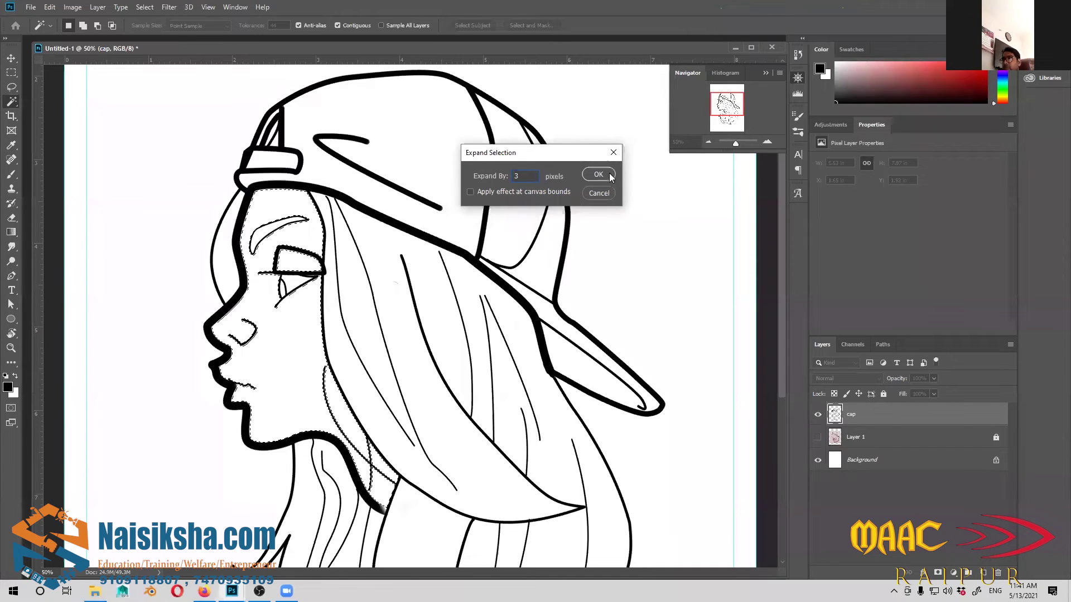
pyautogui.press('Return')
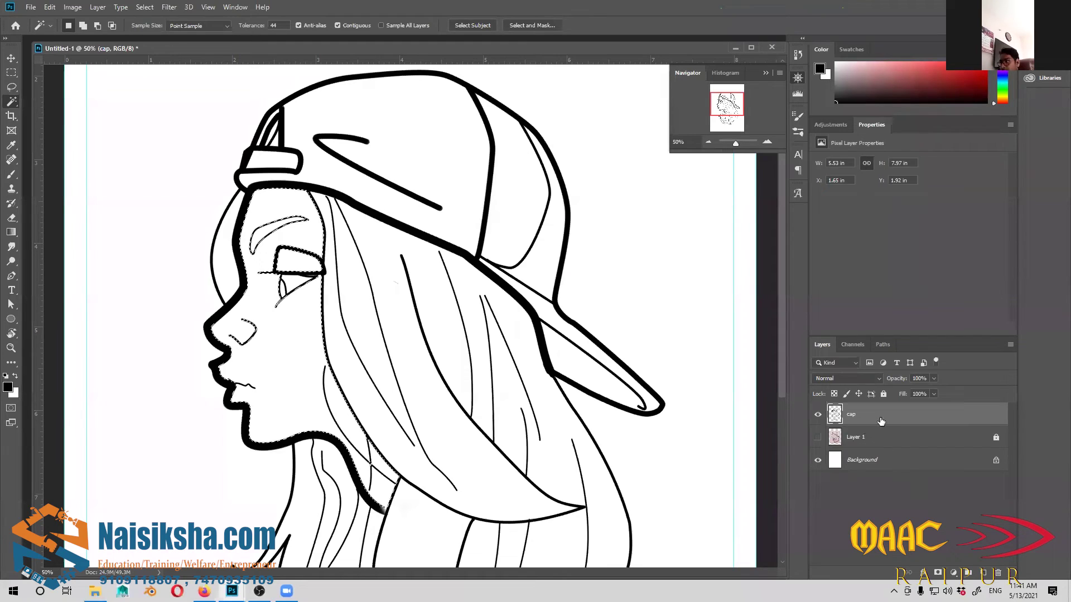
# Add a new layer directly above Layer 1 and rename it "colour layer"
pyautogui.click(876, 443)
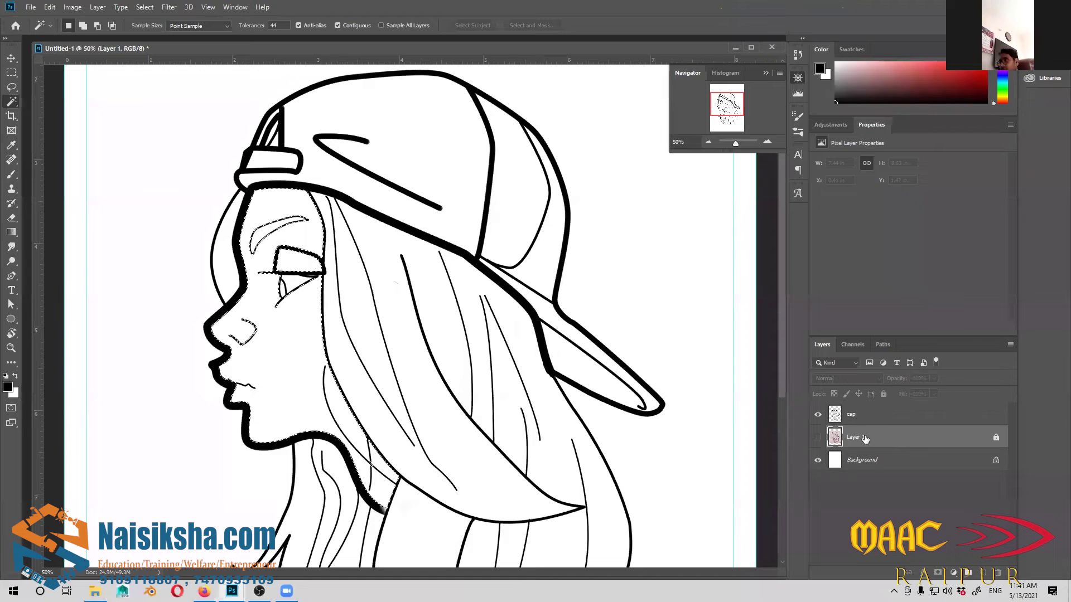
pyautogui.hotkey('ctrl', 'alt', 'shift', 'n')
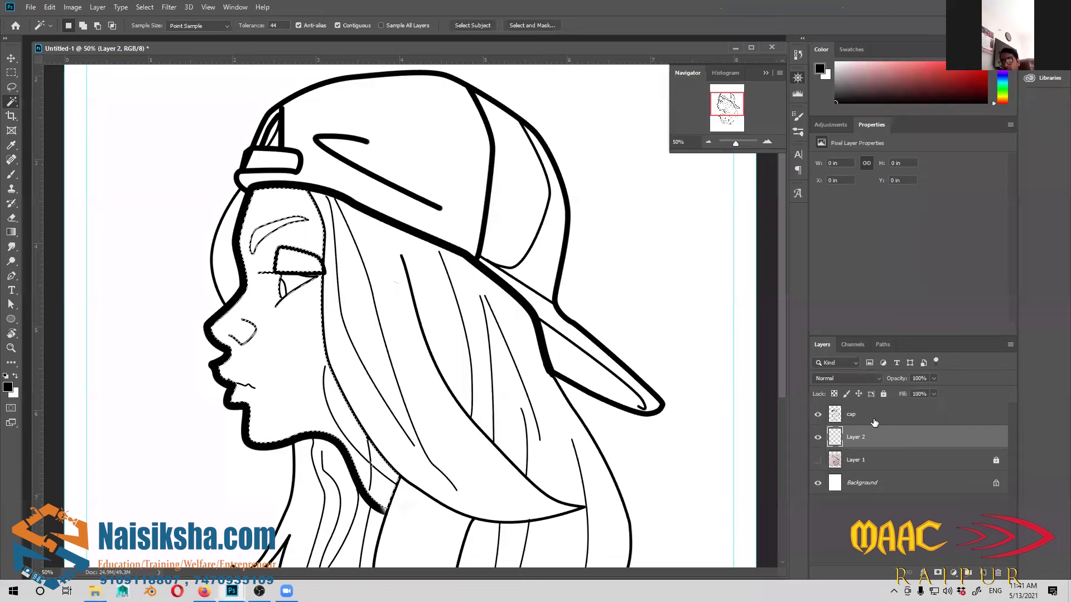
pyautogui.doubleClick(866, 439)
pyautogui.write('colour')
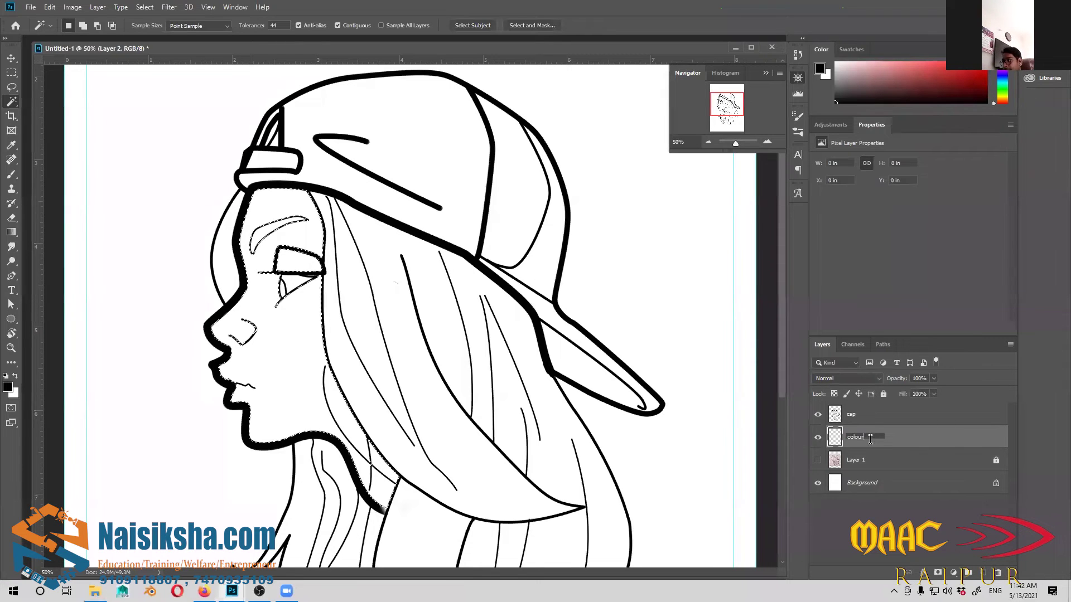
pyautogui.write(' layer')
pyautogui.press('Return')
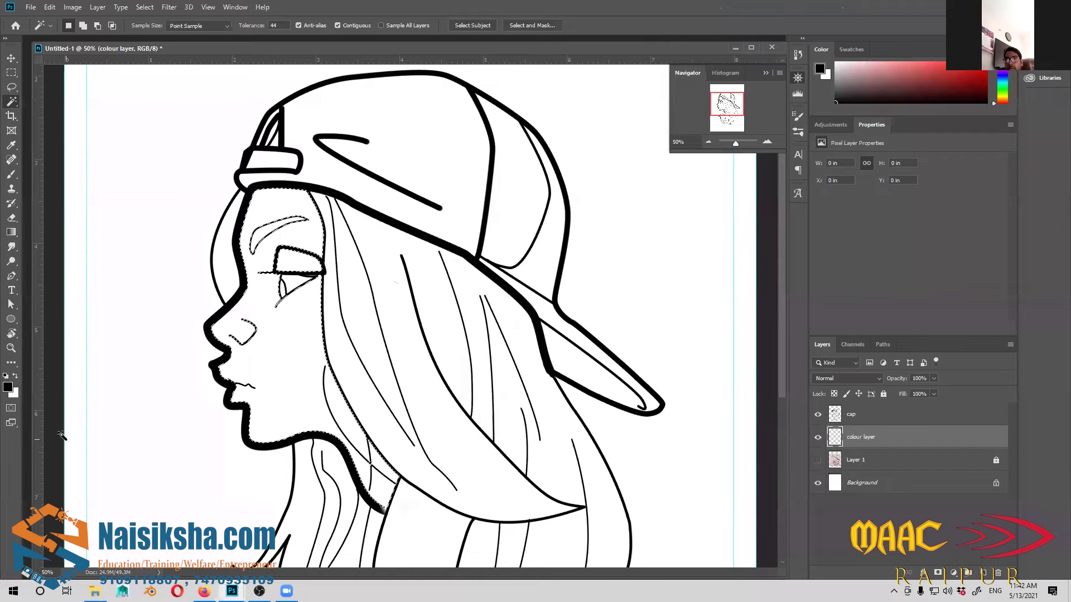
# Set the foreground colour to the light skin tone #edd4b1
pyautogui.click(819, 68)
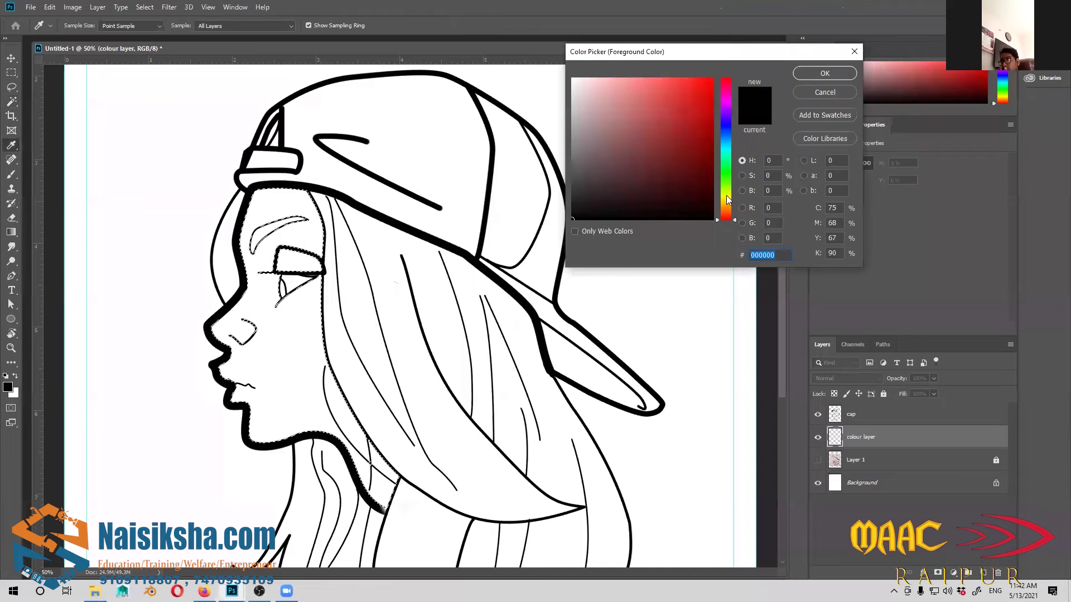
pyautogui.moveTo(728, 215); pyautogui.dragTo(728, 205)
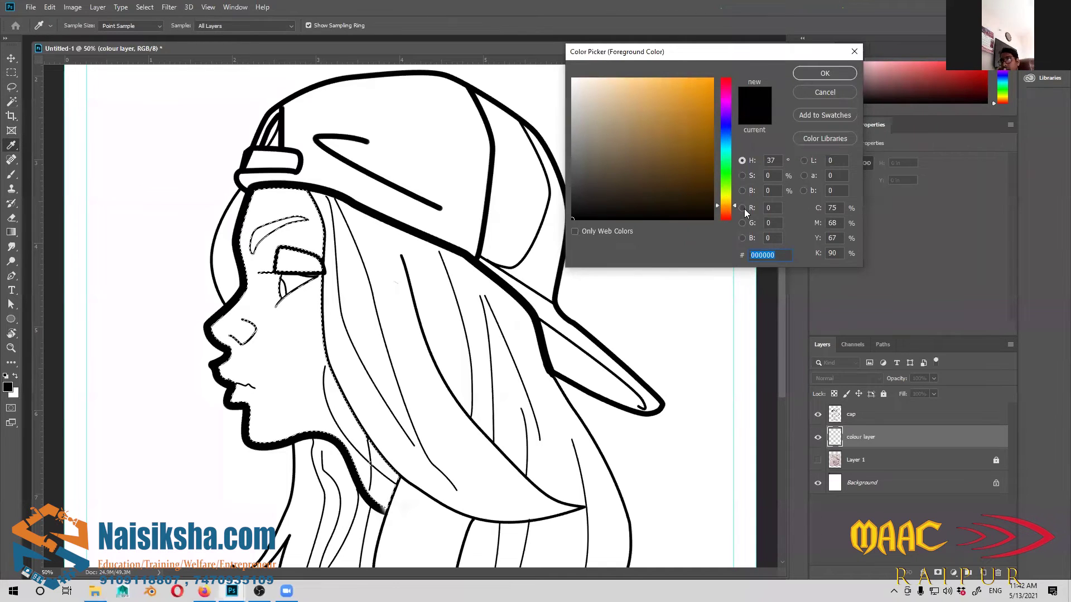
pyautogui.click(9, 387)
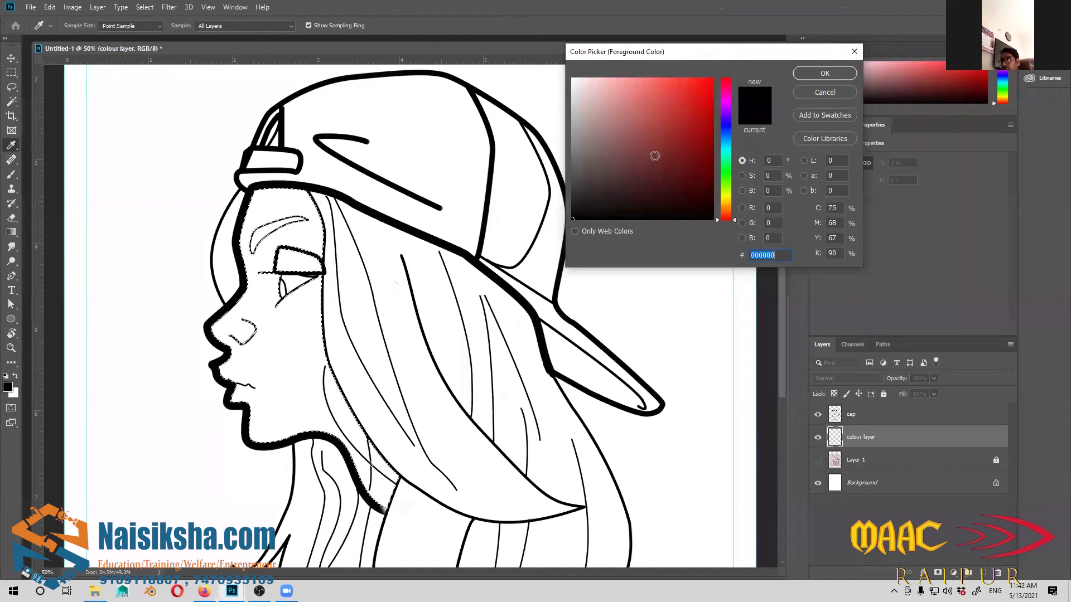
pyautogui.click(9, 386)
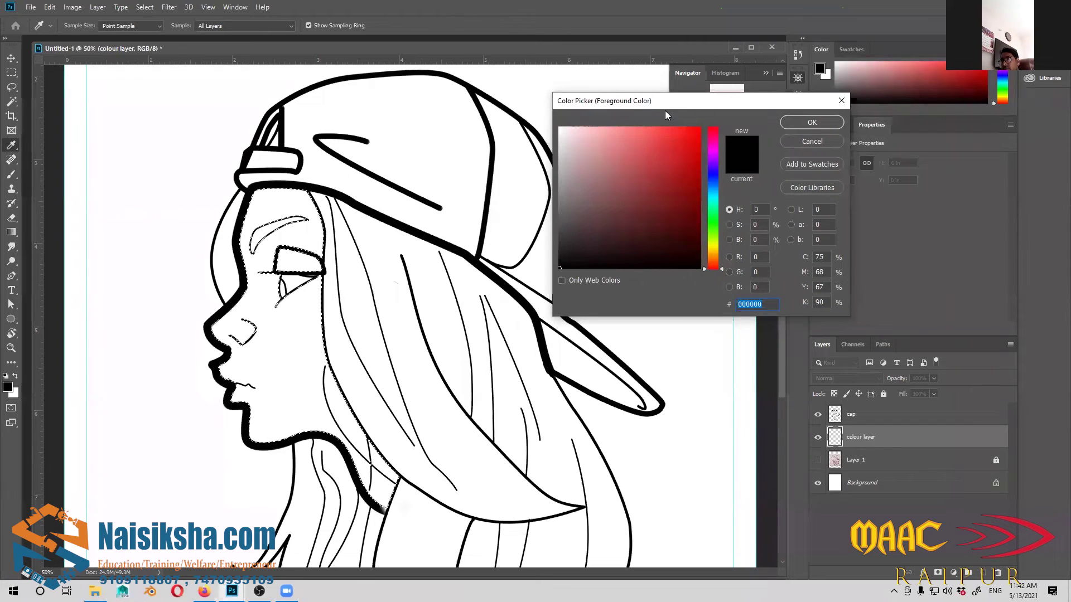
pyautogui.moveTo(665, 105); pyautogui.dragTo(656, 105)
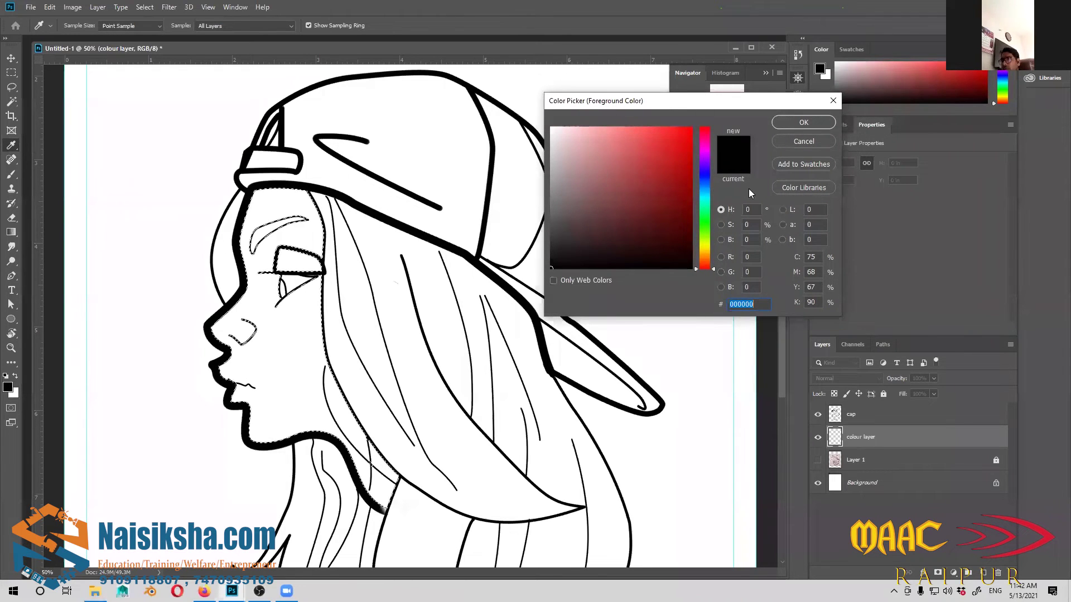
pyautogui.click(705, 252)
pyautogui.click(625, 144)
pyautogui.click(611, 157)
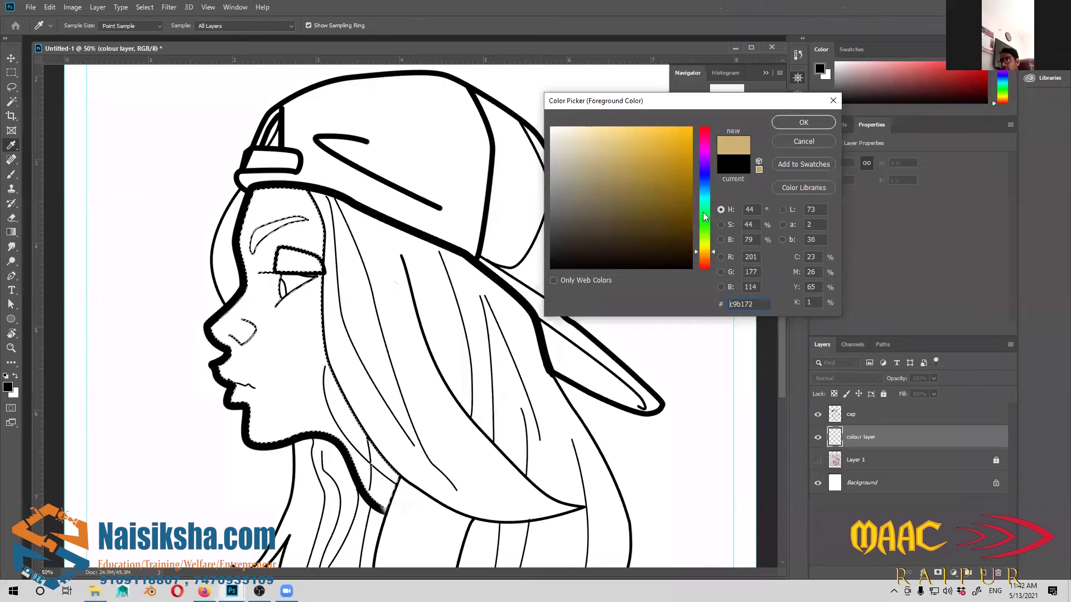
pyautogui.click(701, 255)
pyautogui.click(586, 137)
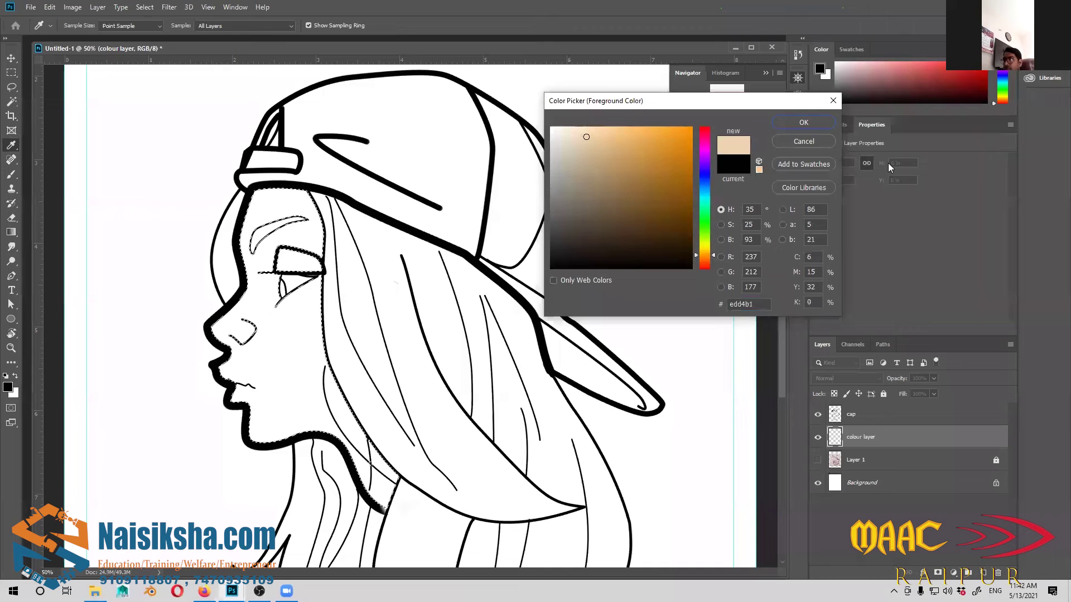
pyautogui.press('Return')
# Fill the face and neck selection on the colour layer with the foreground colour and deselect it
pyautogui.hotkey('alt', 'Delete')
pyautogui.press('w')
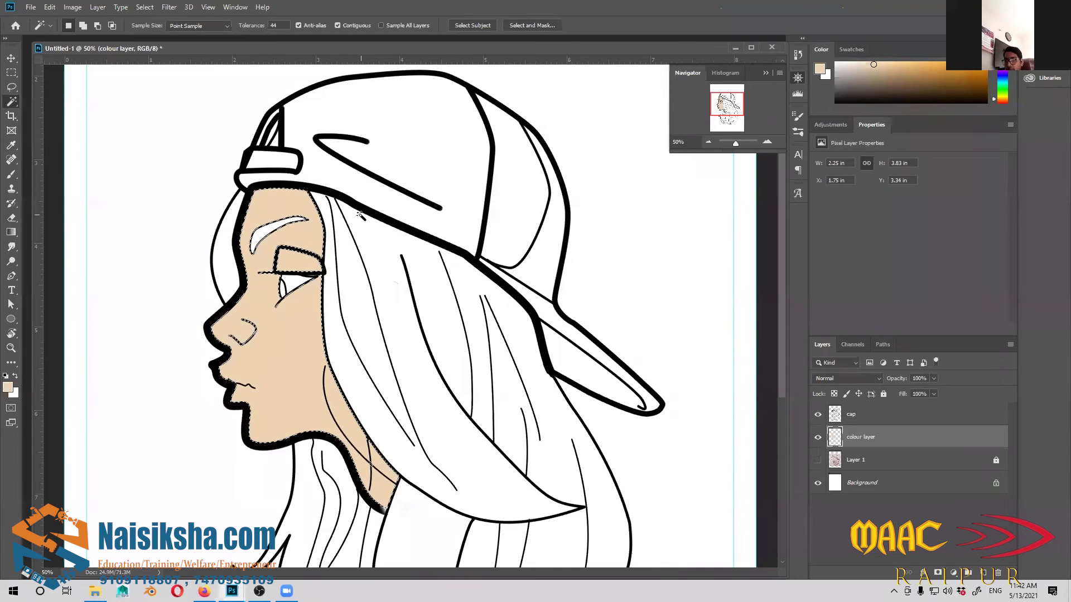
pyautogui.hotkey('ctrl', 'd')
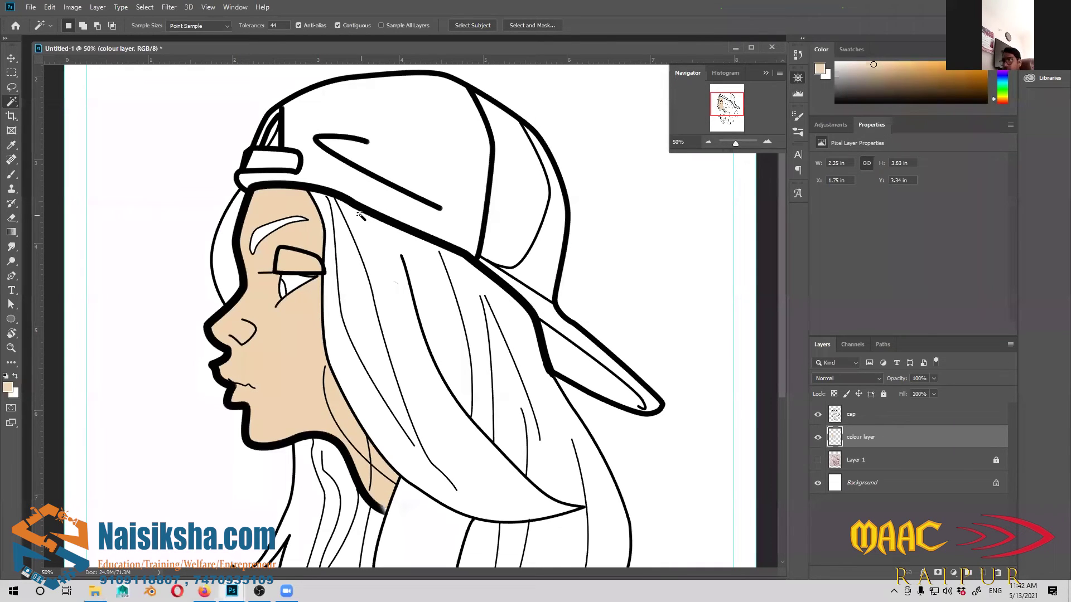
# Make the cap layer active and select the front, rear and lower hair areas together with the Magic Wand
pyautogui.scroll(1, 338, 260)
pyautogui.hotkey('alt', ']')
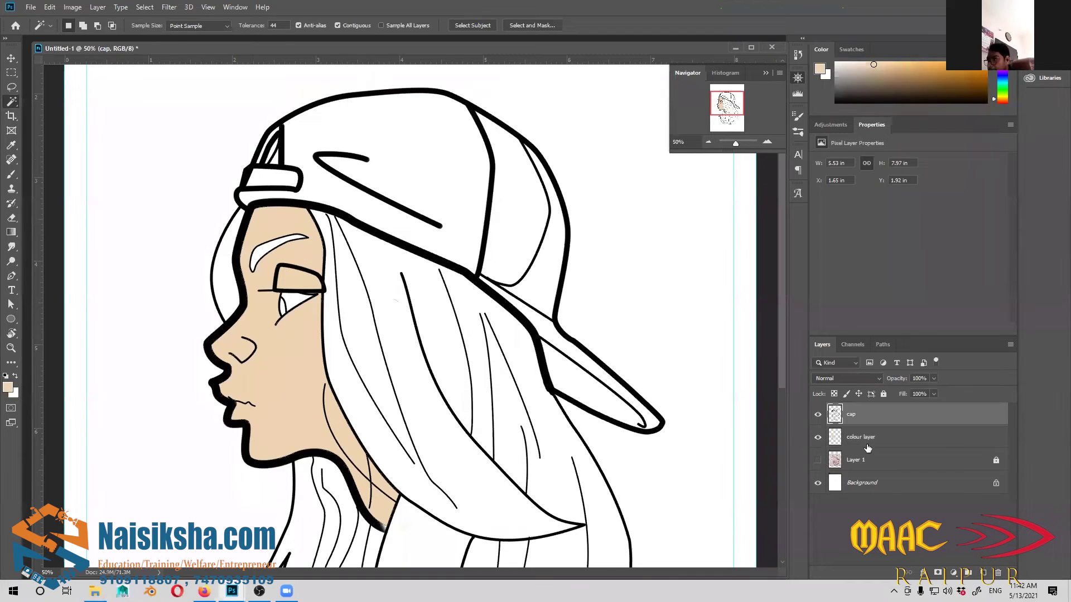
pyautogui.scroll(-2, 373, 367)
pyautogui.click(419, 354)
pyautogui.scroll(-1, 572, 430)
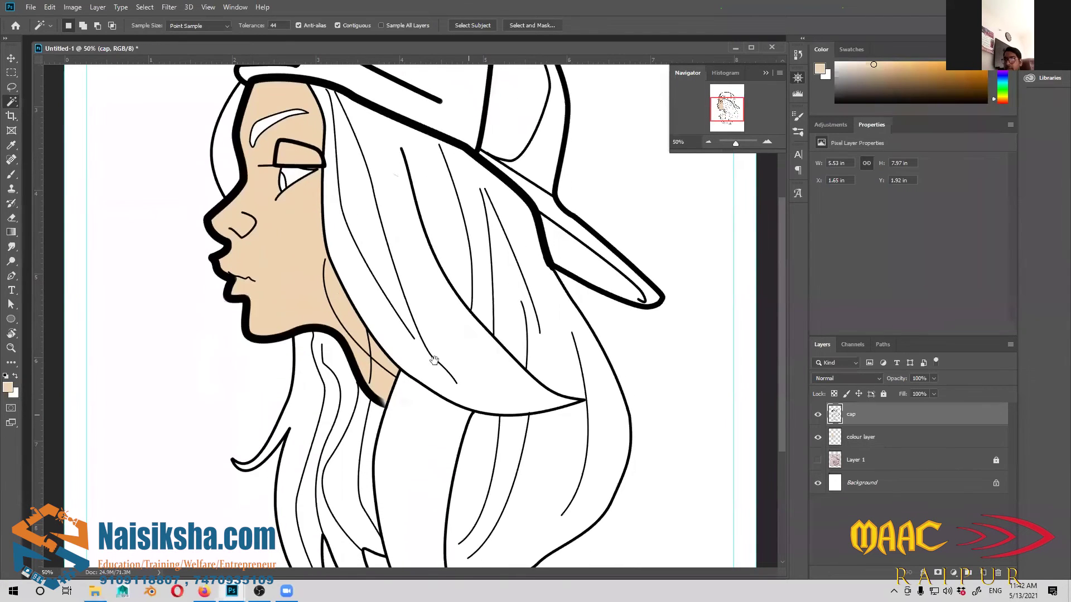
pyautogui.scroll(-3, 572, 431)
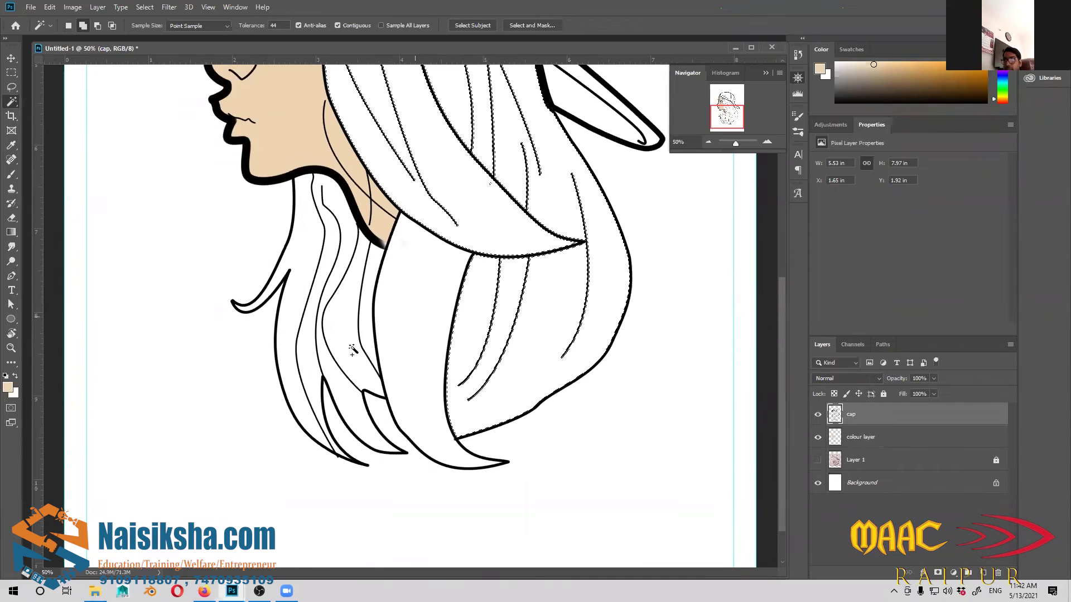
pyautogui.keyDown('shift'); pyautogui.click(353, 311); pyautogui.keyUp('shift')
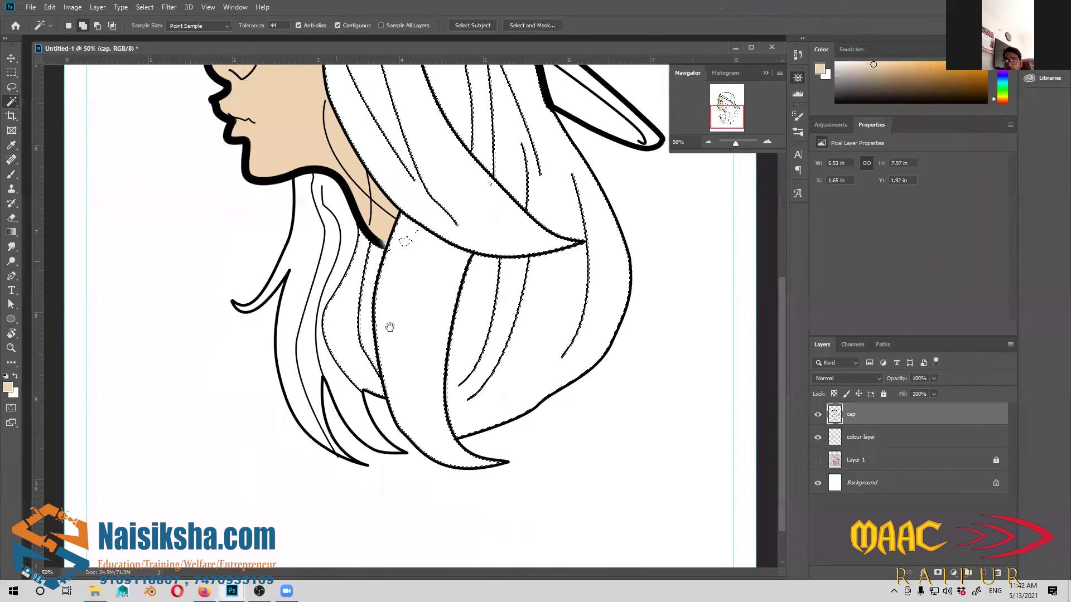
pyautogui.keyDown('shift'); pyautogui.click(306, 295); pyautogui.keyUp('shift')
# Extend the Magic Wand selection to the remaining hair sections, including the rear hair, the loose front strand and the eyebrow
pyautogui.hotkey('ctrl', 'd')
pyautogui.scroll(5, 449, 425)
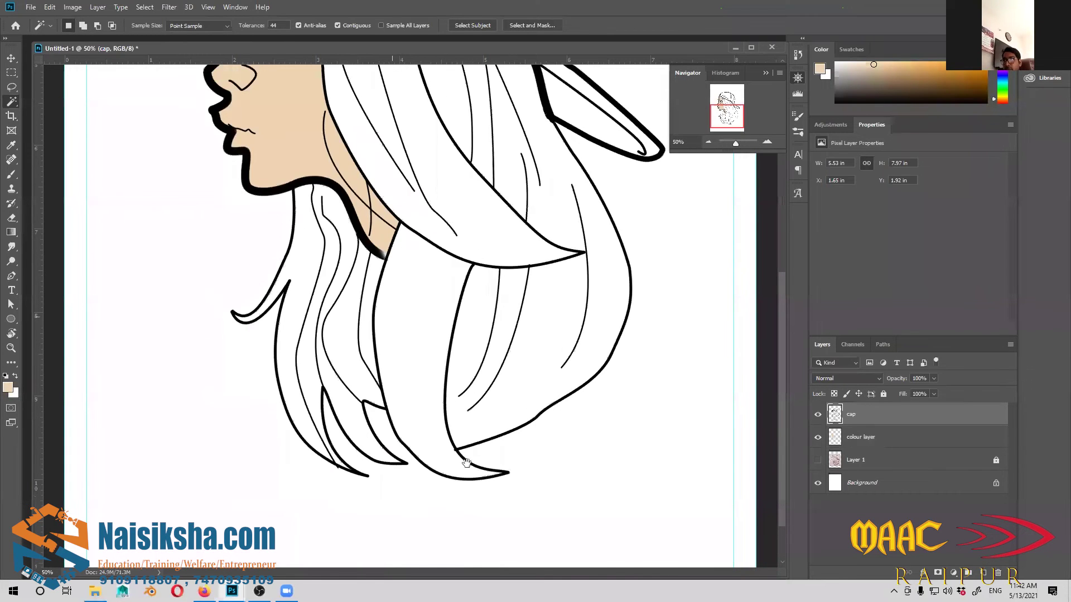
pyautogui.scroll(6, 468, 435)
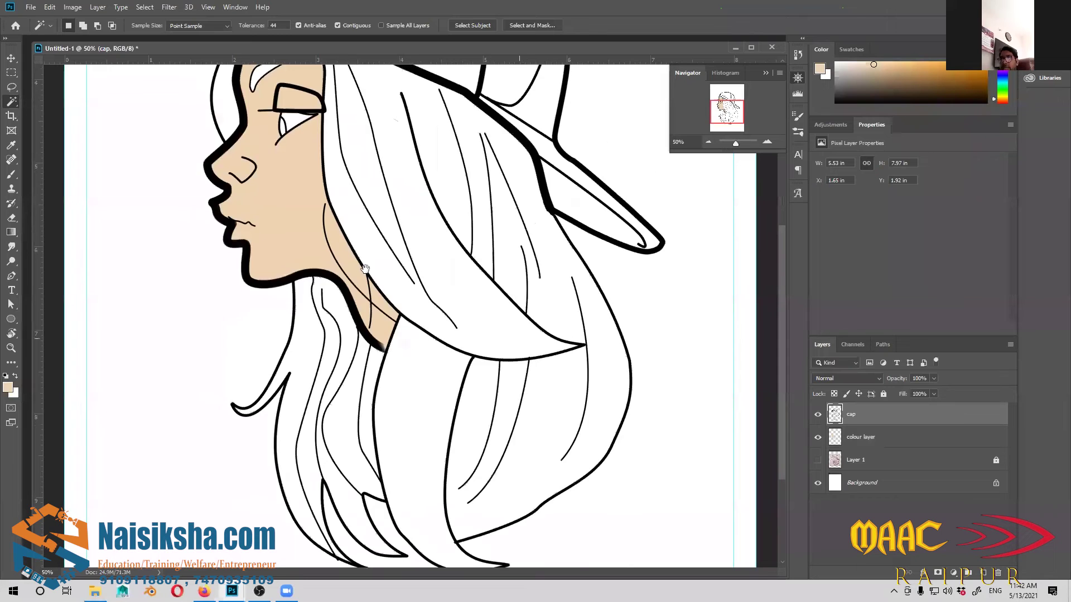
pyautogui.keyDown('shift'); pyautogui.click(517, 485); pyautogui.keyUp('shift')
pyautogui.hotkey('ctrl', 'd')
pyautogui.moveTo(430, 422); pyautogui.dragTo(431, 335)
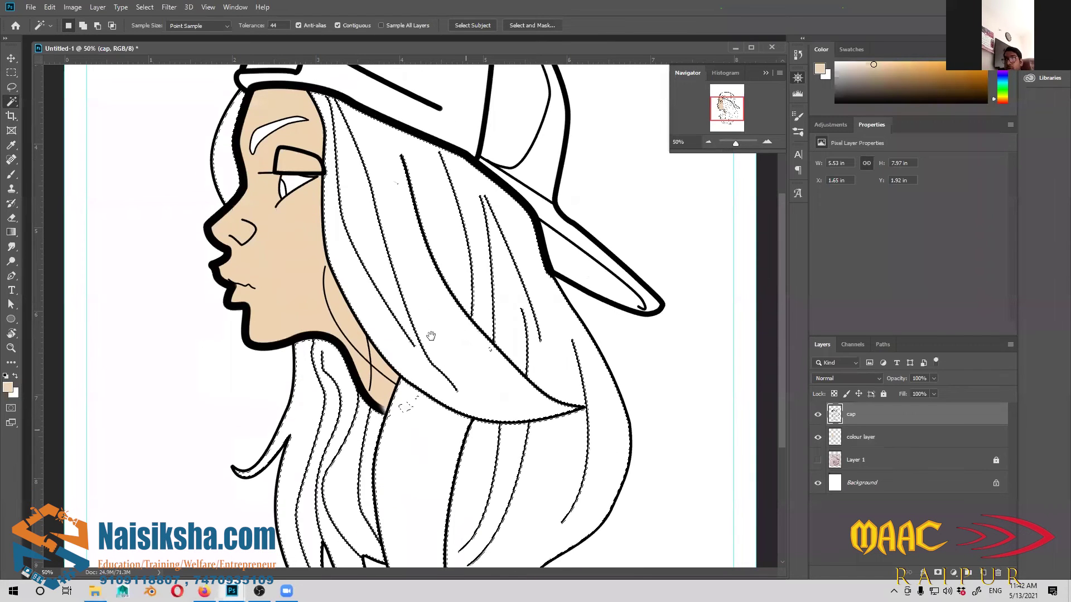
pyautogui.hotkey('ctrl', '+')
pyautogui.hotkey('ctrl', '+')
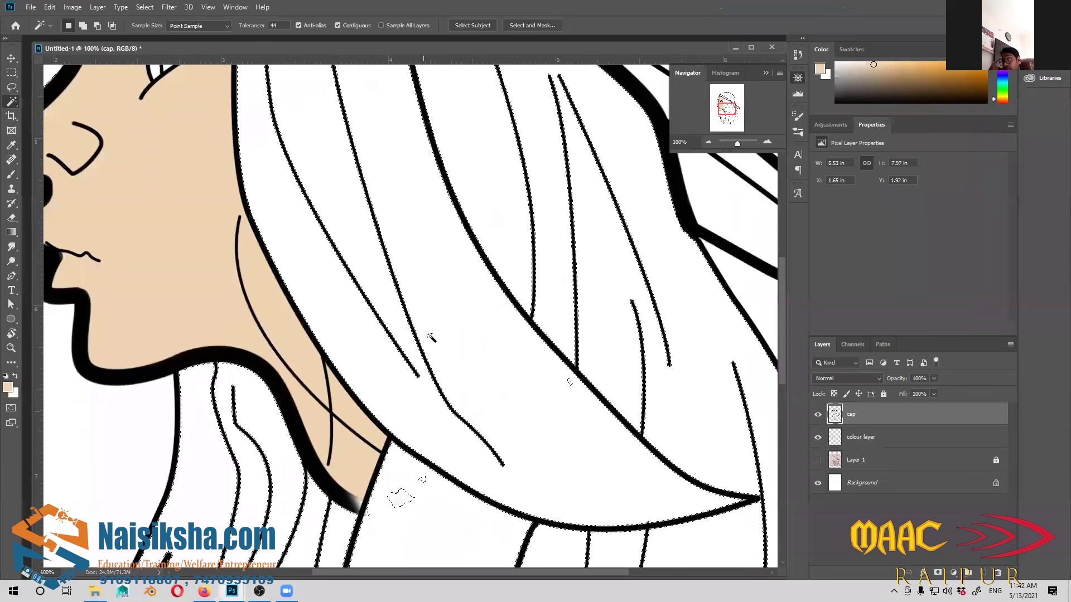
pyautogui.scroll(6, 431, 337)
pyautogui.hscroll(-4, 430, 338)
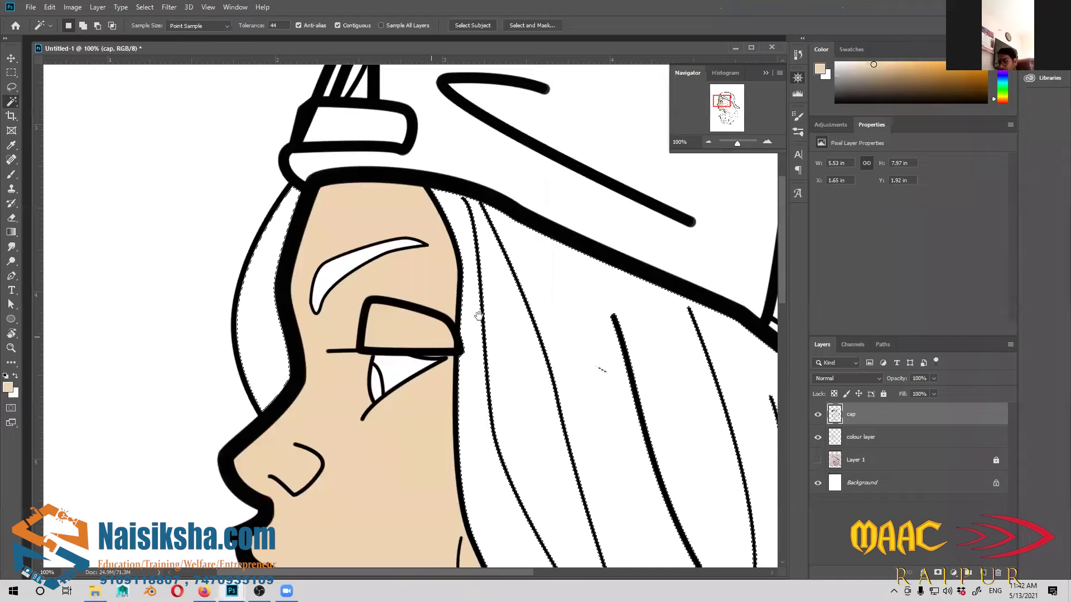
pyautogui.scroll(-2, 468, 312)
pyautogui.hscroll(3, 468, 312)
pyautogui.hotkey('ctrl', '-')
pyautogui.hotkey('ctrl', '-')
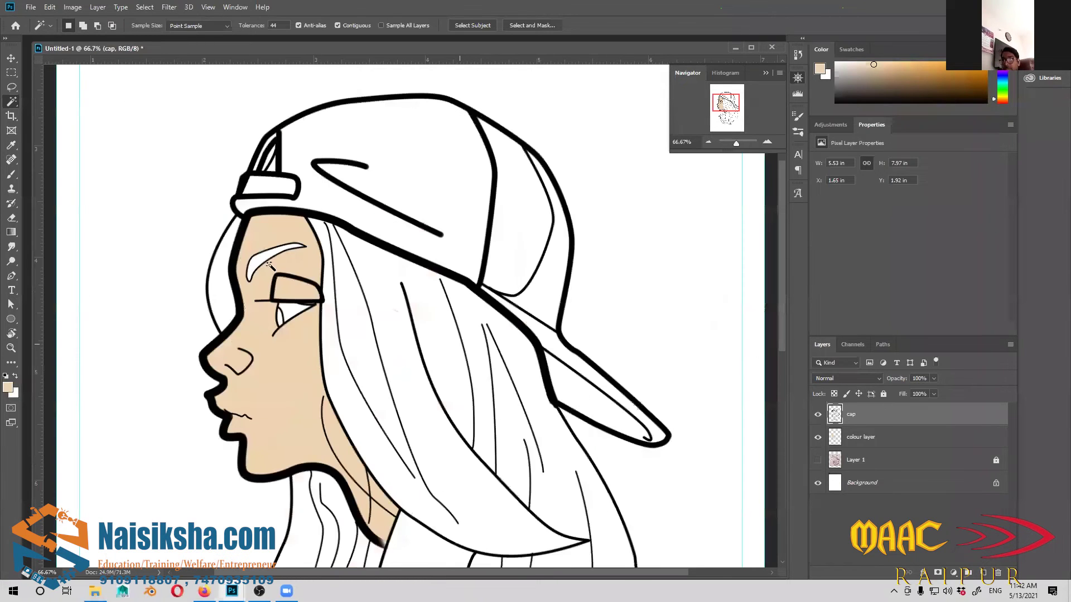
pyautogui.scroll(-5, 499, 385)
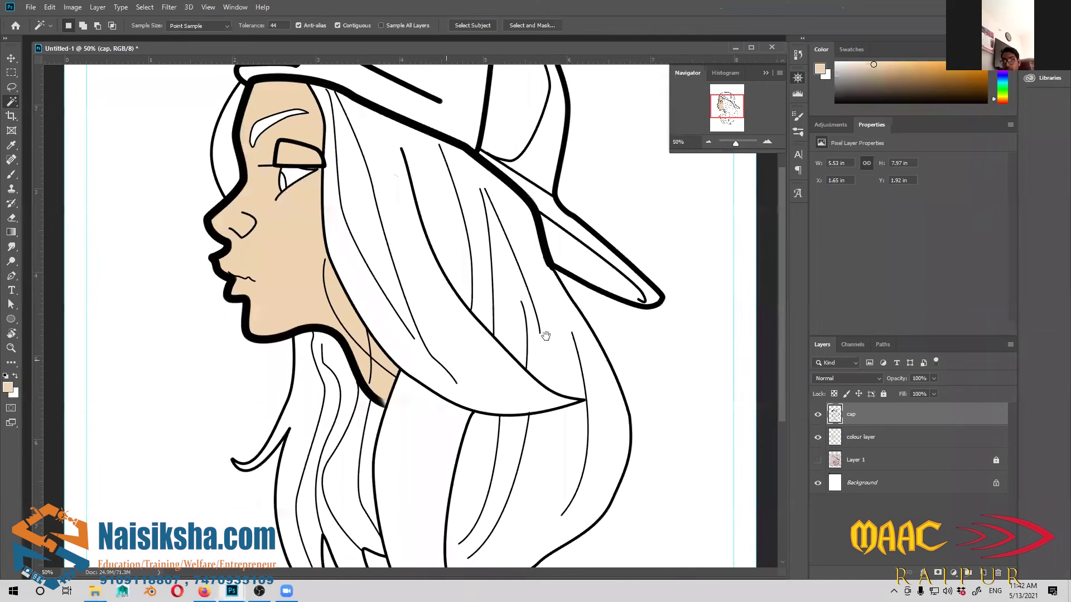
pyautogui.scroll(-1, 544, 335)
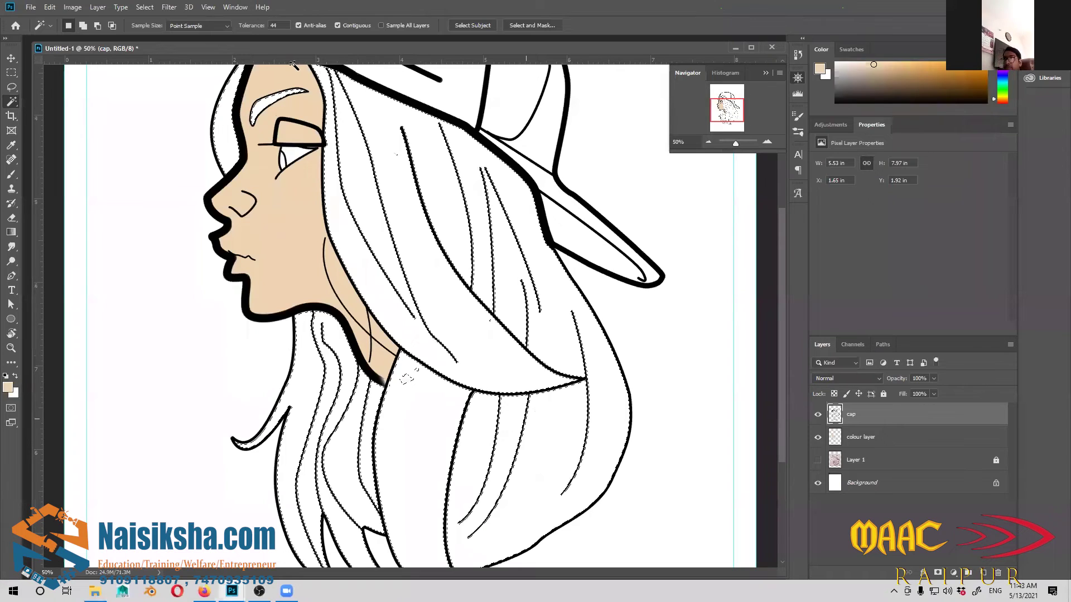
# Expand the hair and eyebrow selection outward so that it reaches under the ink lines
pyautogui.hotkey('ctrl', '-')
pyautogui.click(146, 7)
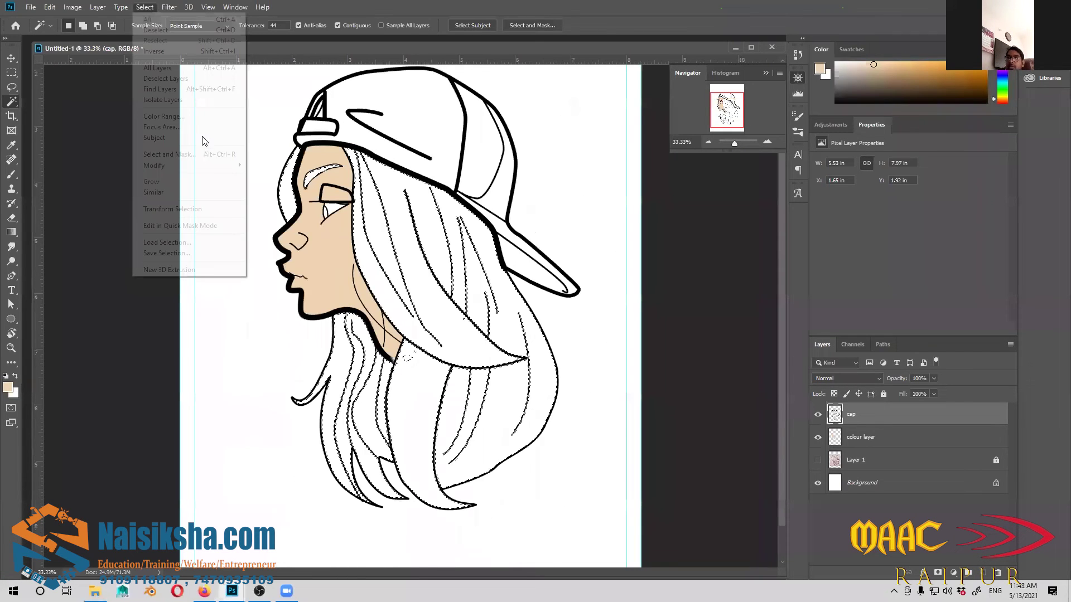
pyautogui.moveTo(201, 165)
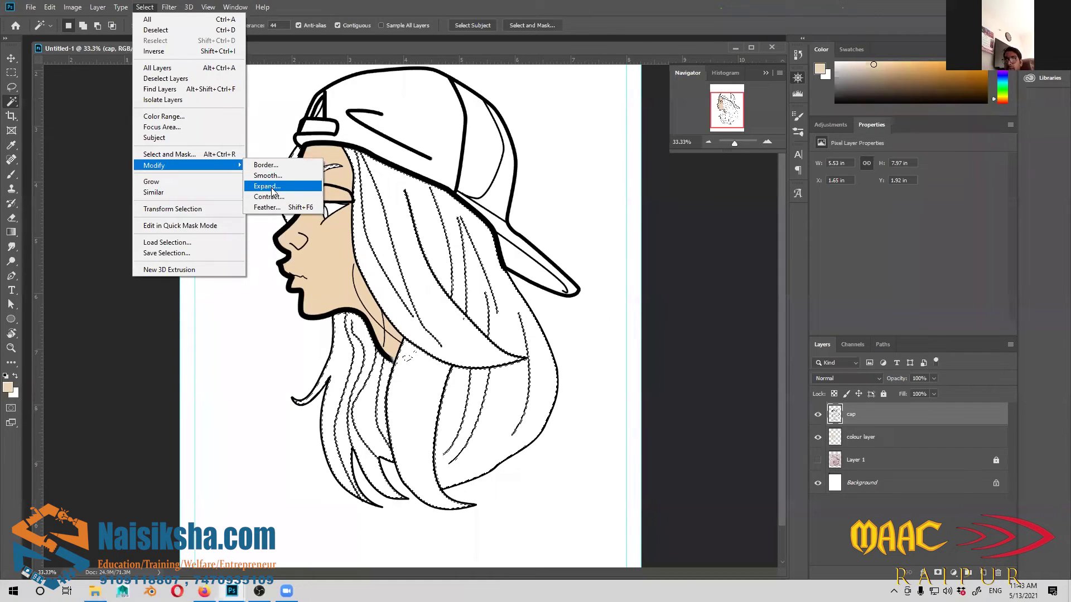
pyautogui.click(267, 186)
pyautogui.click(596, 174)
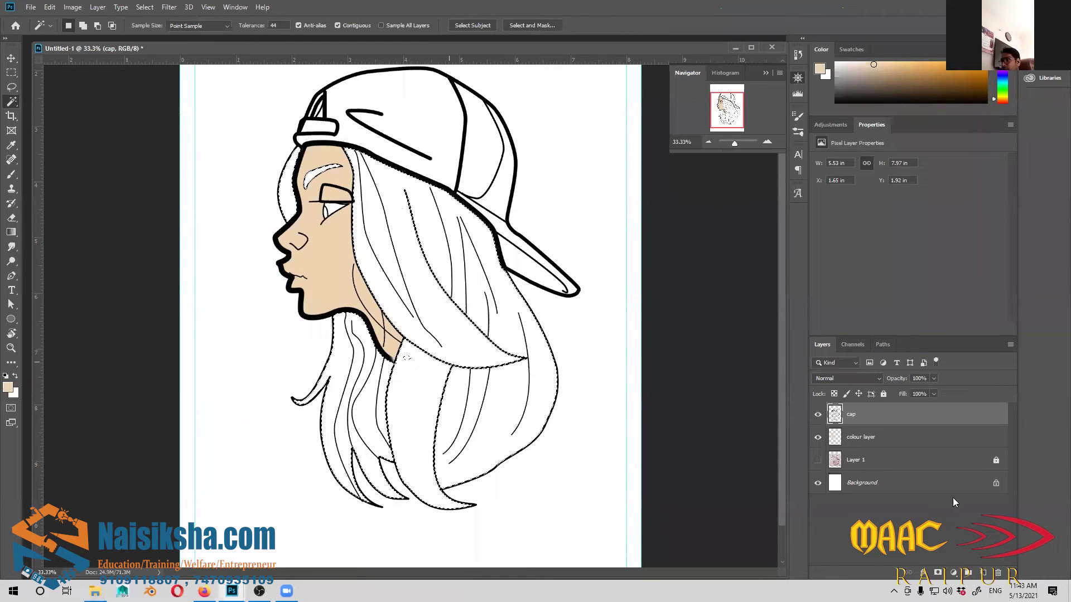
# Make the colour layer active and set the foreground colour to the muted blue #5a9db0
pyautogui.scroll(1, 865, 438)
pyautogui.click(859, 443)
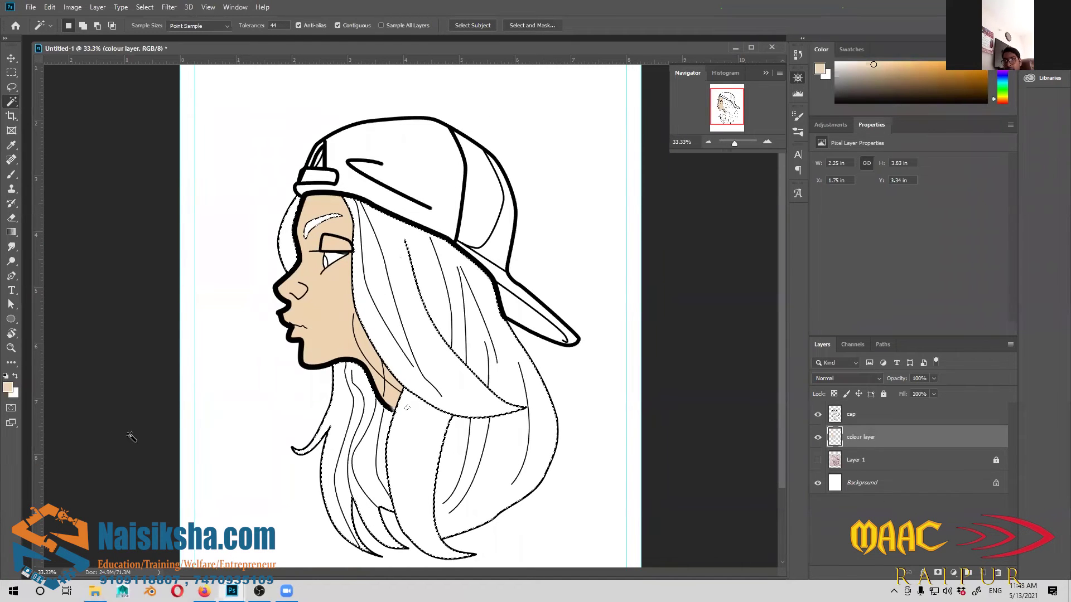
pyautogui.click(6, 390)
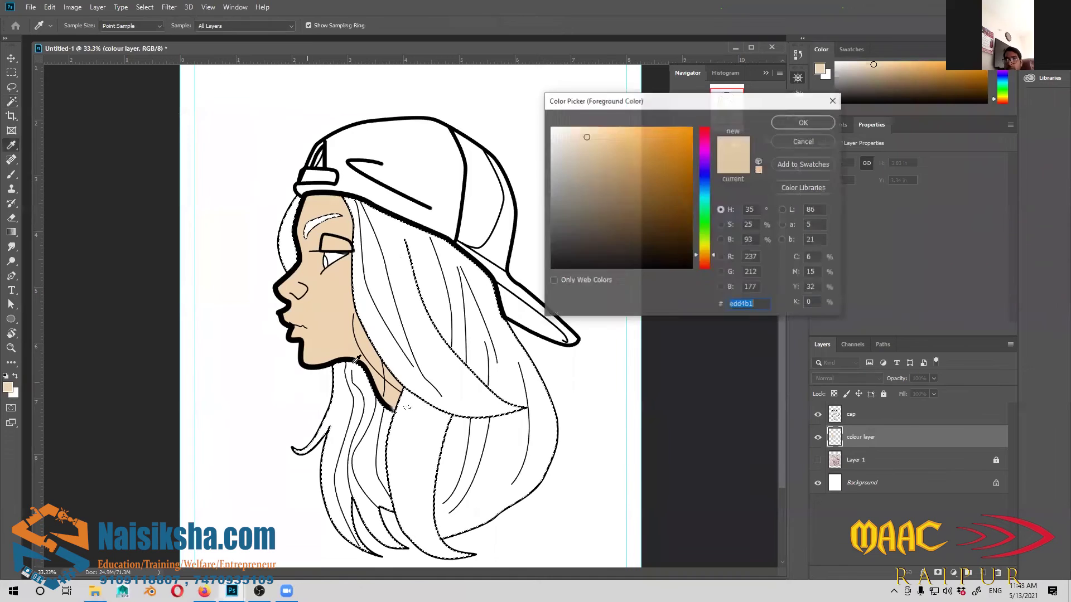
pyautogui.click(709, 189)
pyautogui.moveTo(709, 189); pyautogui.dragTo(708, 192)
pyautogui.moveTo(613, 150); pyautogui.dragTo(608, 145)
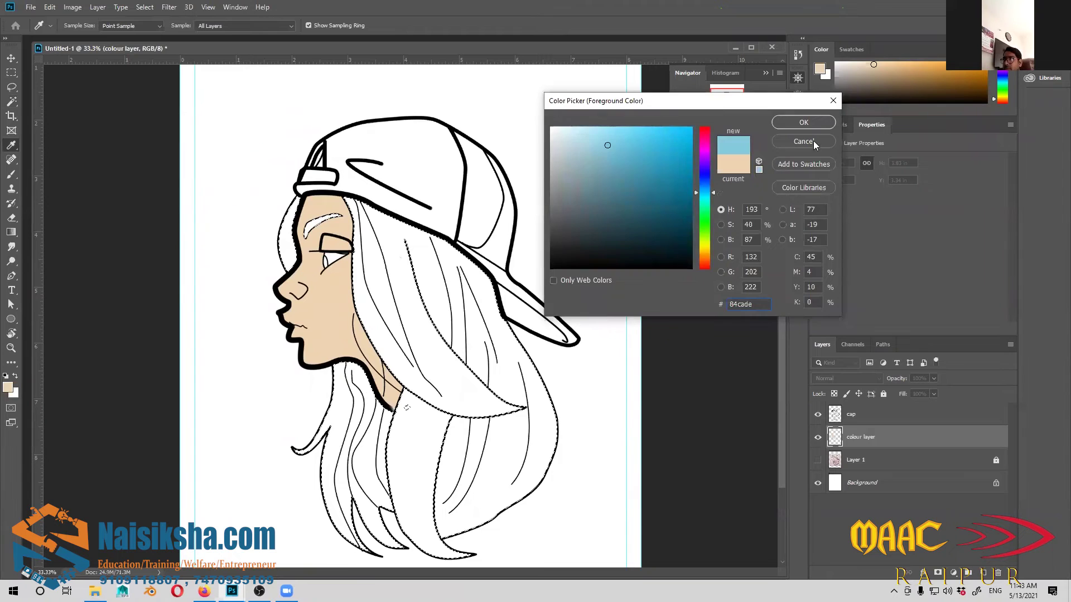
pyautogui.press('Return')
# Fill the hair and eyebrow selection on the colour layer with the foreground colour and deselect it
pyautogui.press('w')
pyautogui.hotkey('alt', 'BackSpace')
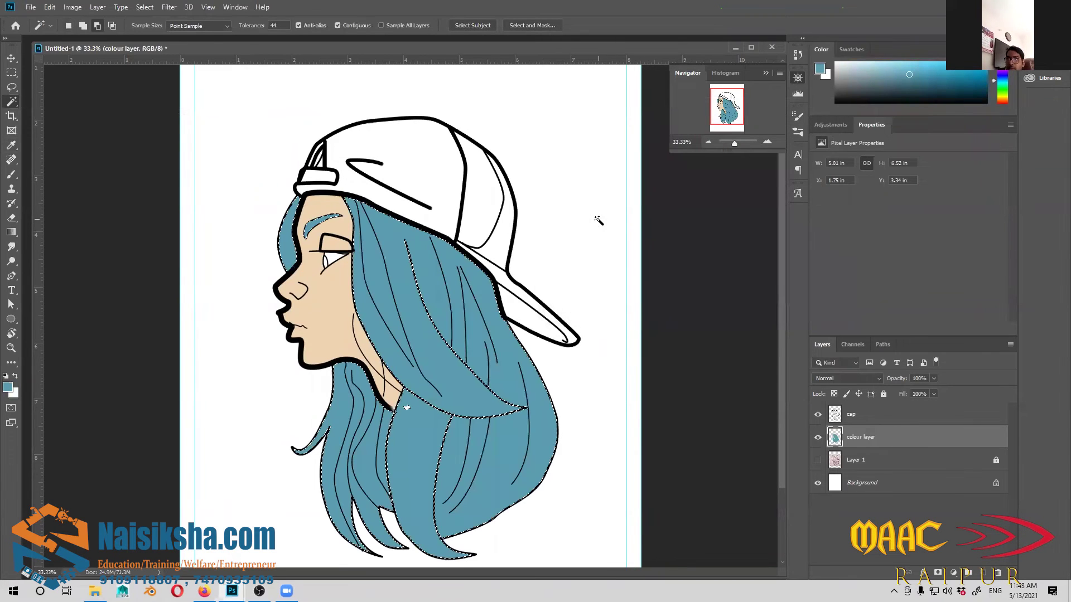
pyautogui.hotkey('ctrl', 'd')
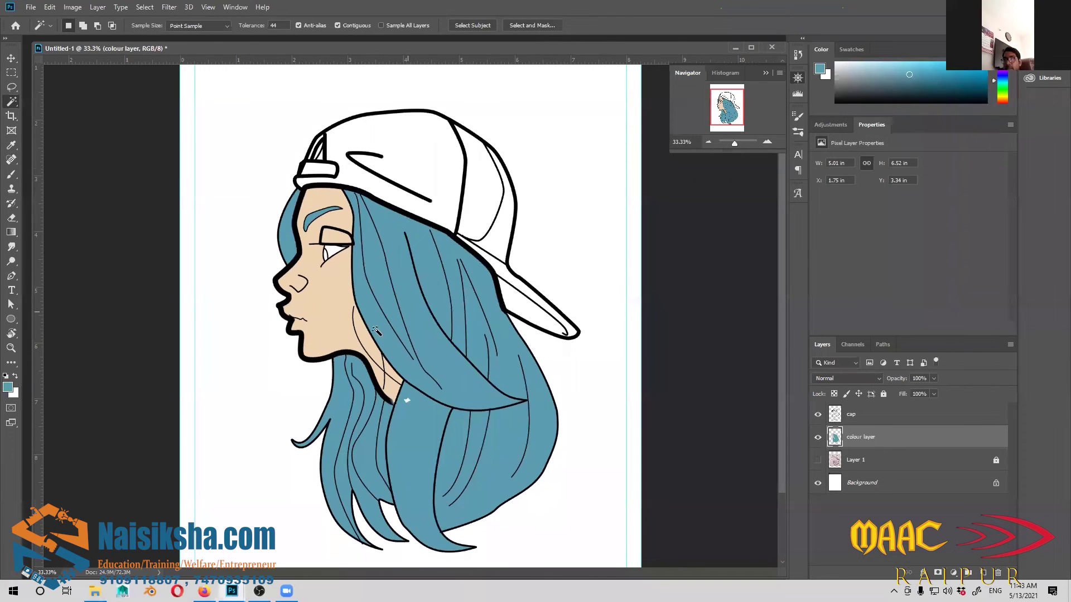
# Paint over the white gap in the hair beside the neck using a 45 px brush in the hair colour
pyautogui.scroll(-2, 437, 266)
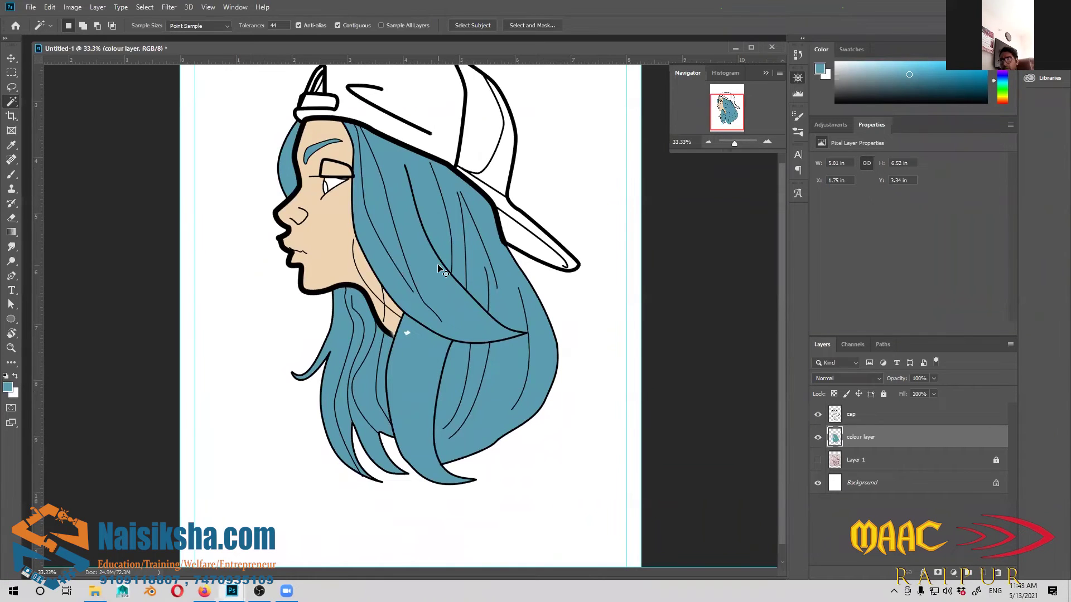
pyautogui.scroll(2, 407, 301)
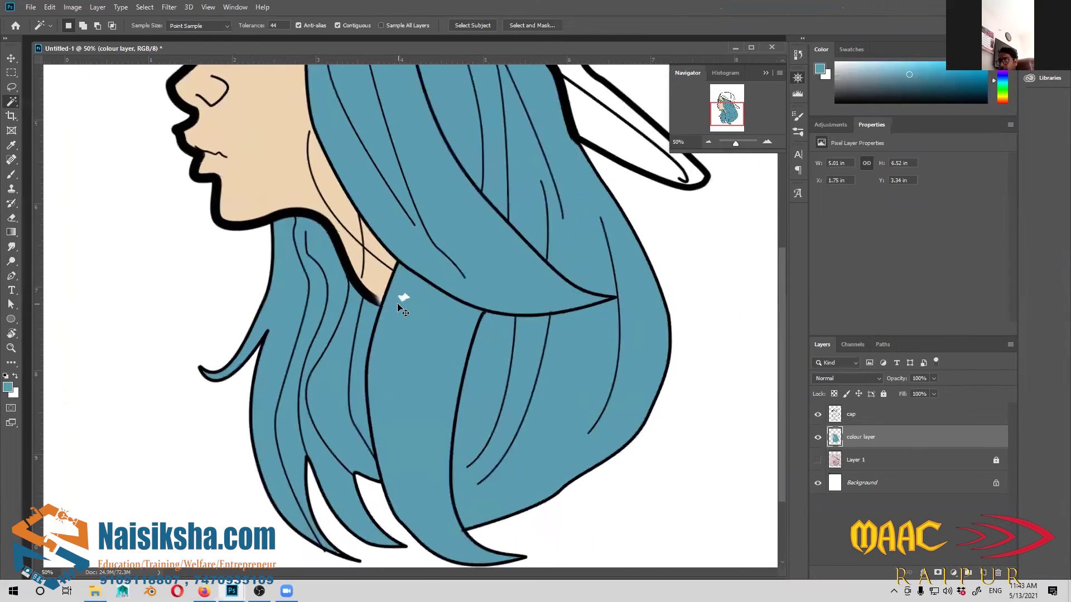
pyautogui.scroll(2, 401, 307)
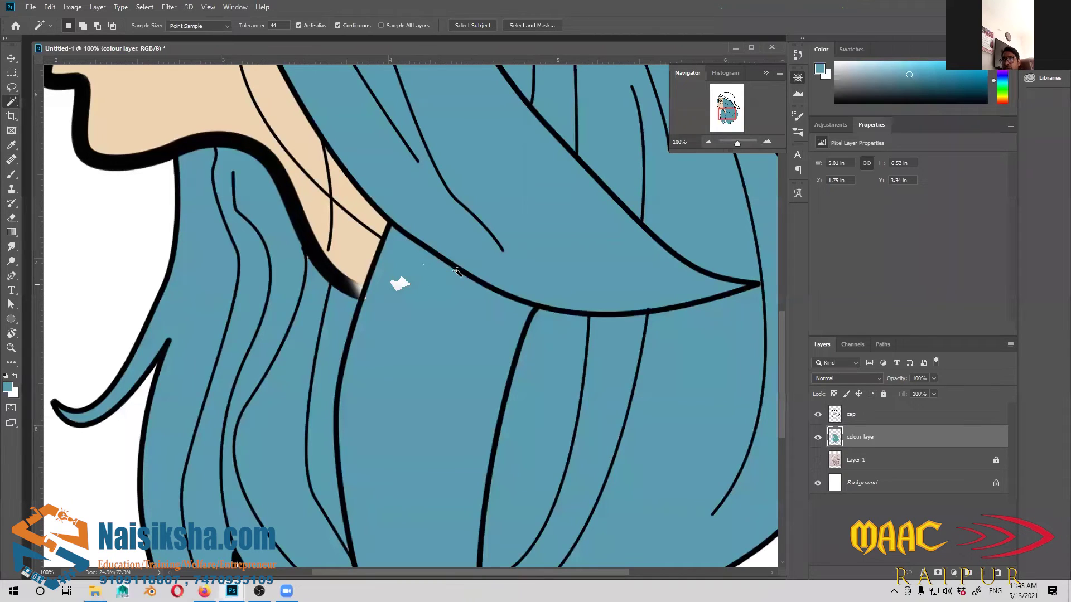
pyautogui.scroll(1, 456, 271)
pyautogui.press('b')
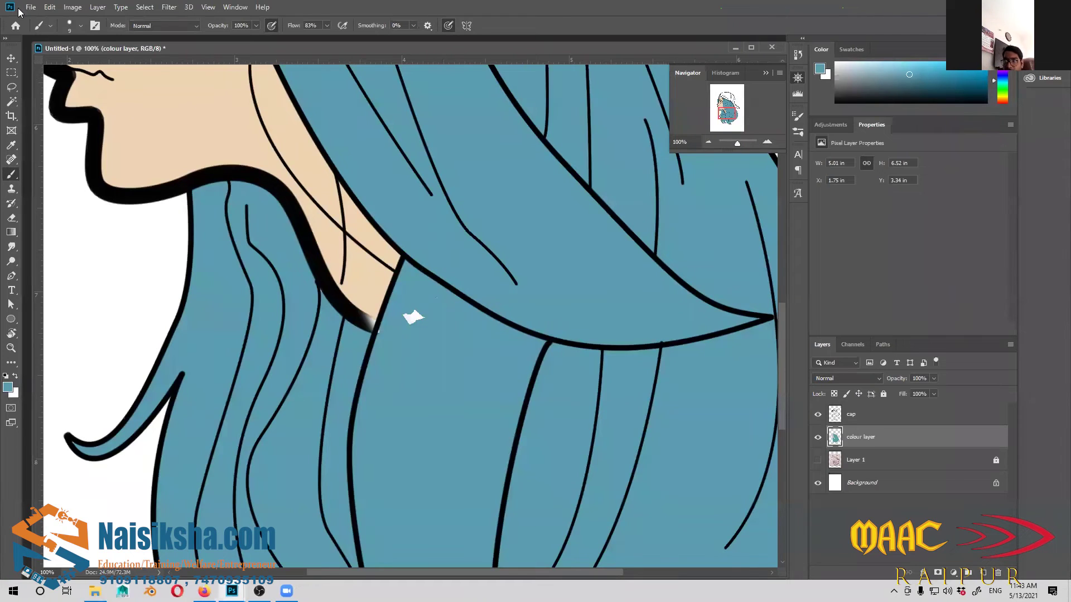
pyautogui.click(81, 26)
pyautogui.click(76, 62)
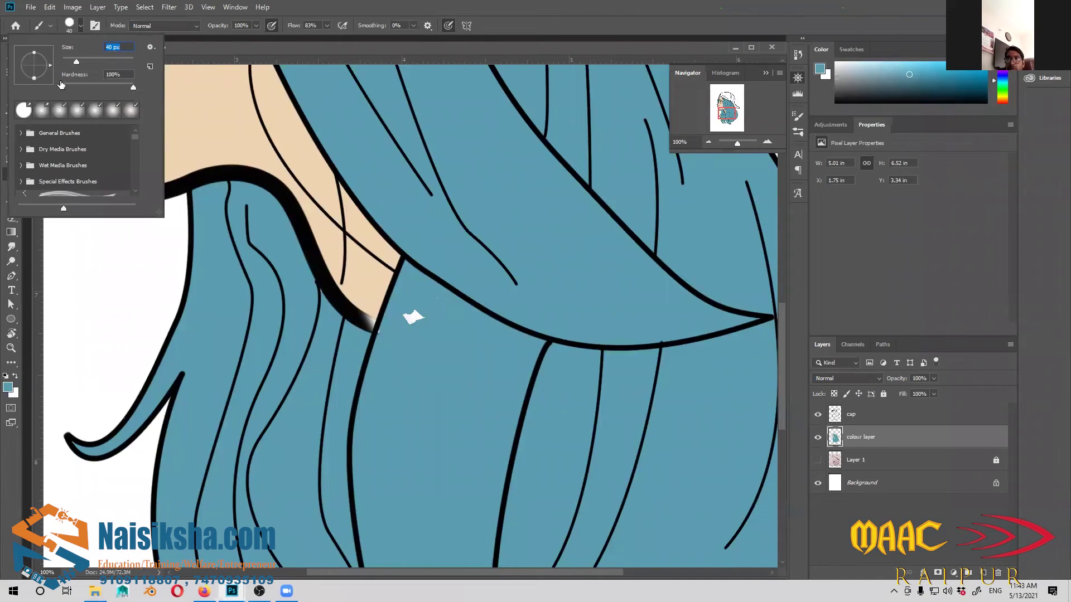
pyautogui.click(79, 63)
pyautogui.press('Return')
pyautogui.click(414, 319)
pyautogui.moveTo(443, 324)
pyautogui.mouseDown()
pyautogui.moveTo(414, 324)
pyautogui.moveTo(418, 307)
pyautogui.moveTo(431, 319)
pyautogui.moveTo(361, 329)
pyautogui.mouseUp()
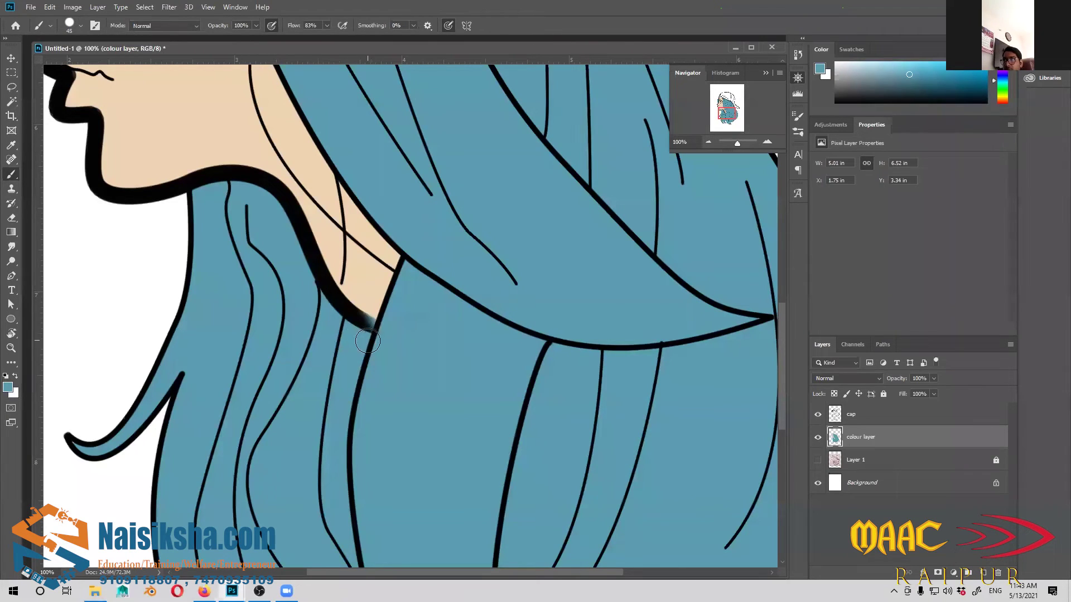
# Make the cap layer active and select the cap's crown, rear panels, band, strap and brim together with the Magic Wand
pyautogui.hotkey('ctrl', '-')
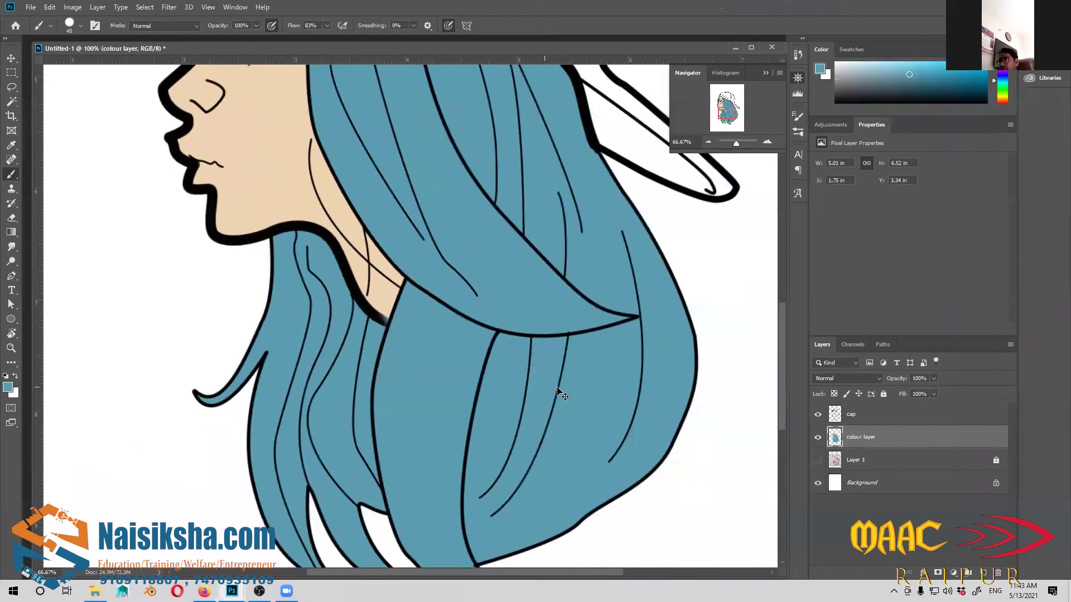
pyautogui.hotkey('ctrl', '-')
pyautogui.hotkey('ctrl', '-')
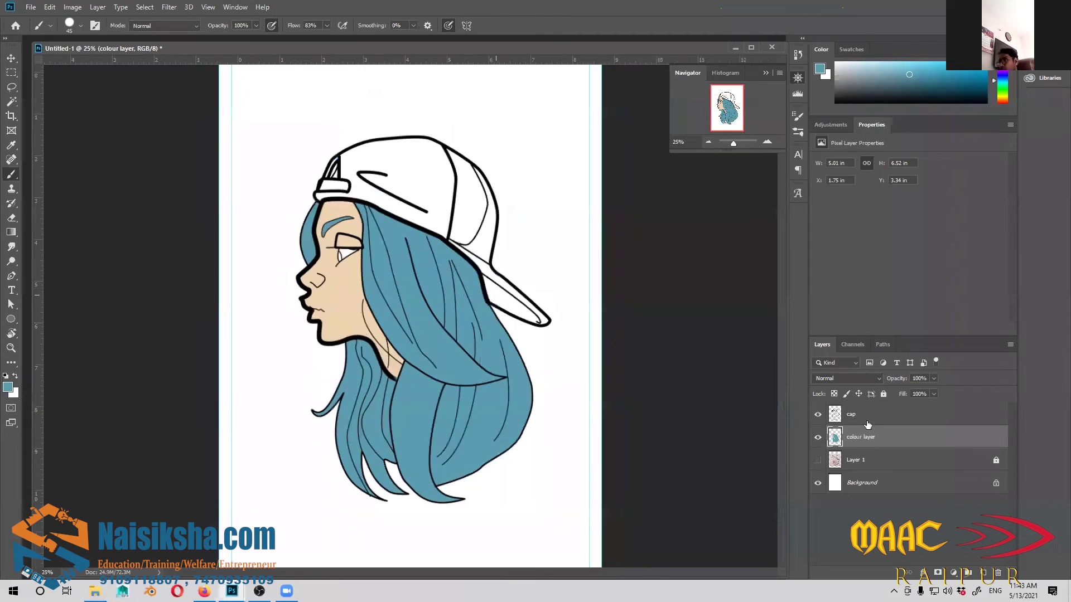
pyautogui.hotkey('ctrl', '+')
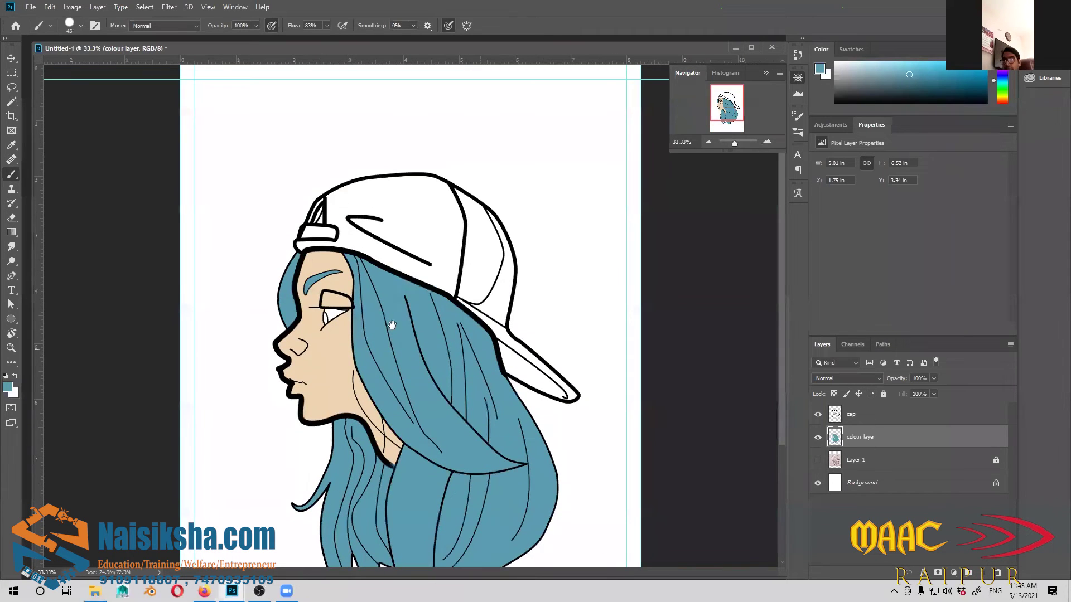
pyautogui.hotkey('ctrl', '+')
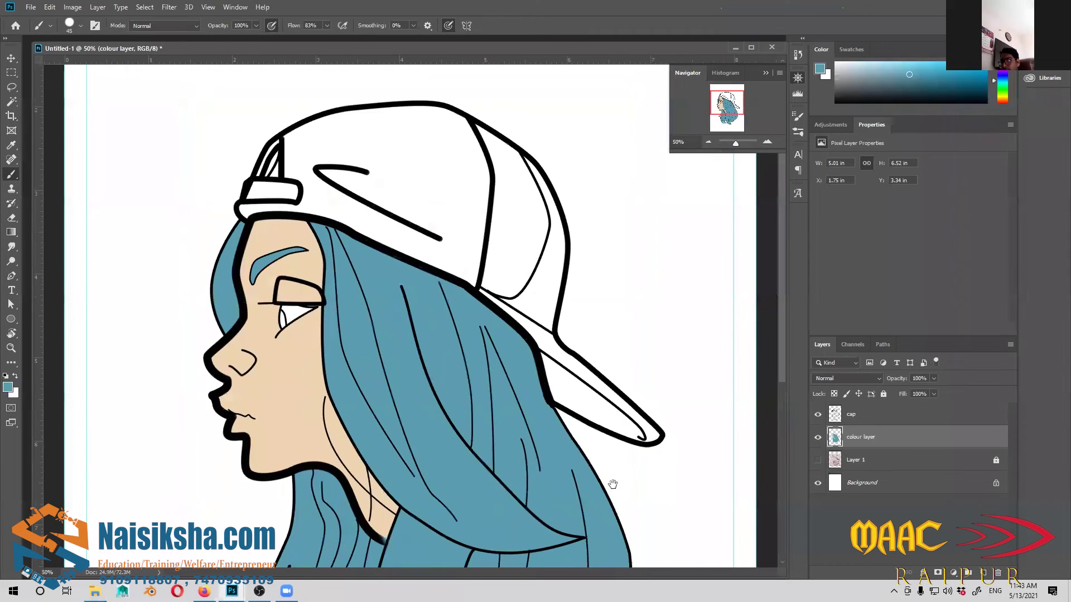
pyautogui.keyDown('ctrl'); pyautogui.click(614, 416); pyautogui.keyUp('ctrl')
pyautogui.press('w')
pyautogui.moveTo(592, 329); pyautogui.dragTo(500, 393)
pyautogui.click(273, 274)
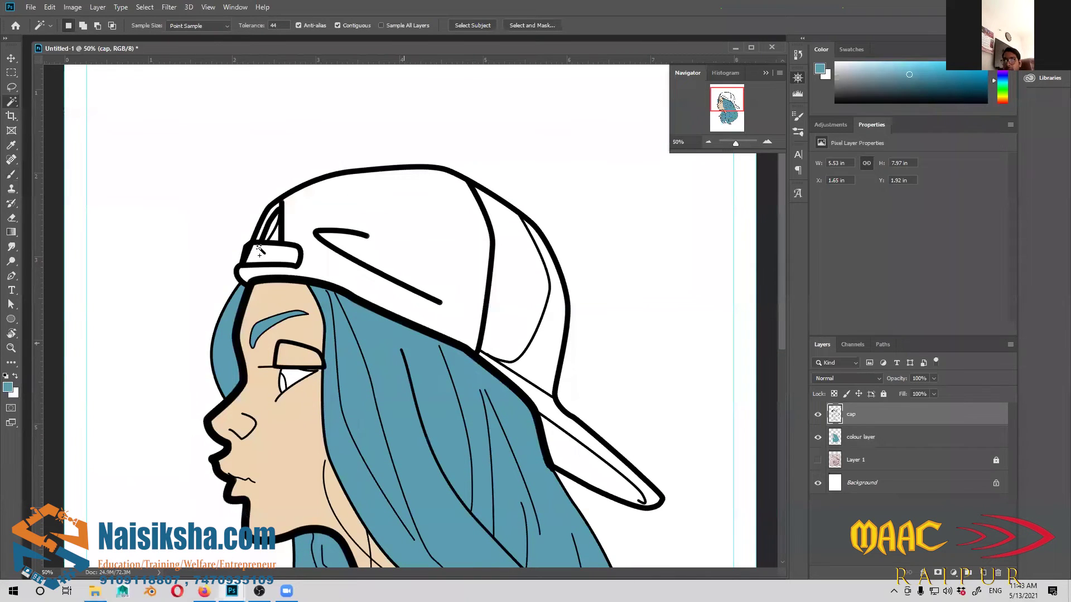
pyautogui.keyDown('shift'); pyautogui.click(518, 281); pyautogui.keyUp('shift')
pyautogui.moveTo(260, 265); pyautogui.dragTo(261, 249)
pyautogui.hotkey('ctrl', 'd')
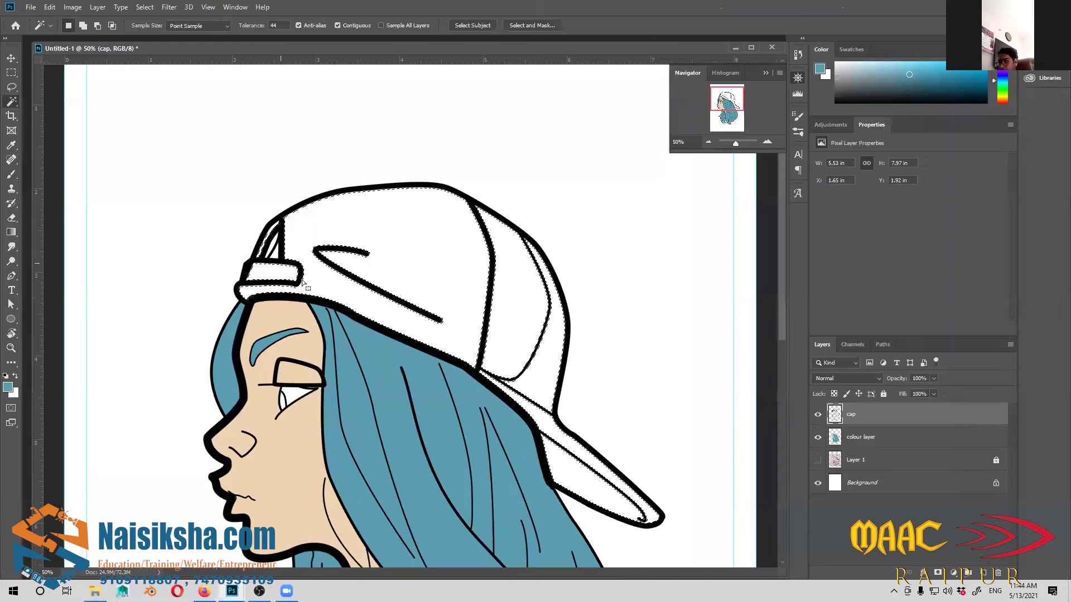
# Add the small areas in the opening above the cap's strap to the Magic Wand selection
pyautogui.scroll(3, 300, 278)
pyautogui.click(124, 207)
pyautogui.hotkey('ctrl', '+')
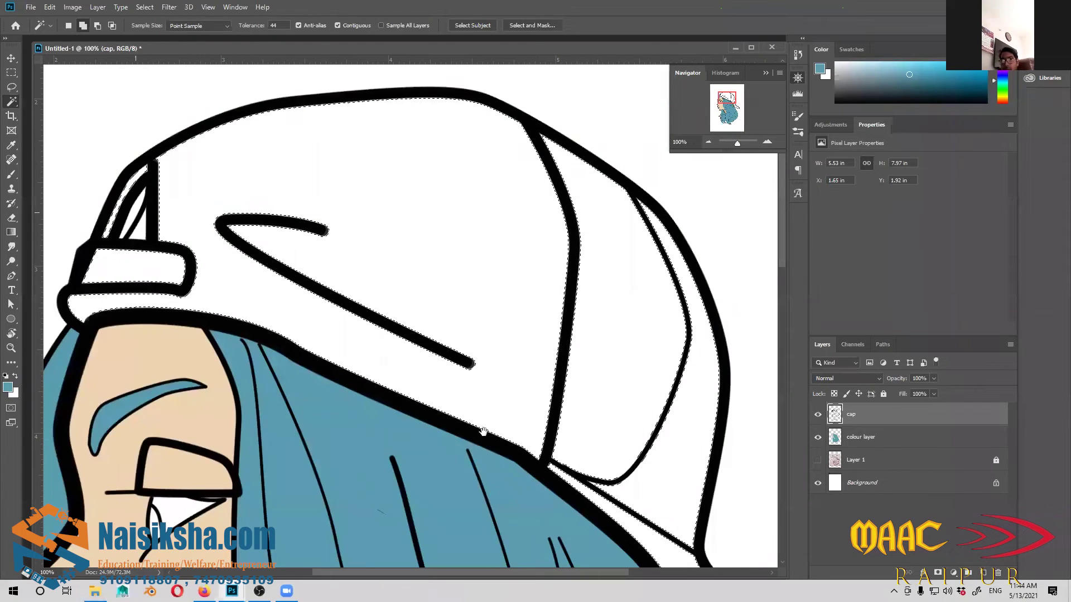
pyautogui.moveTo(383, 346); pyautogui.dragTo(445, 333)
pyautogui.hotkey('ctrl', '-')
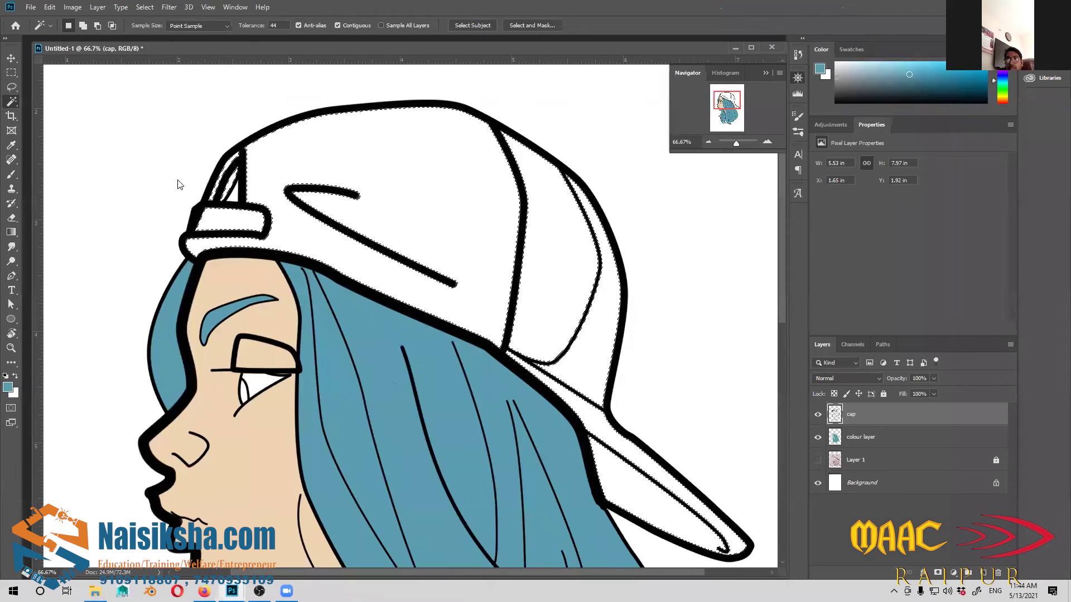
# Expand the cap selection by 3 pixels and make the colour layer active
pyautogui.click(145, 6)
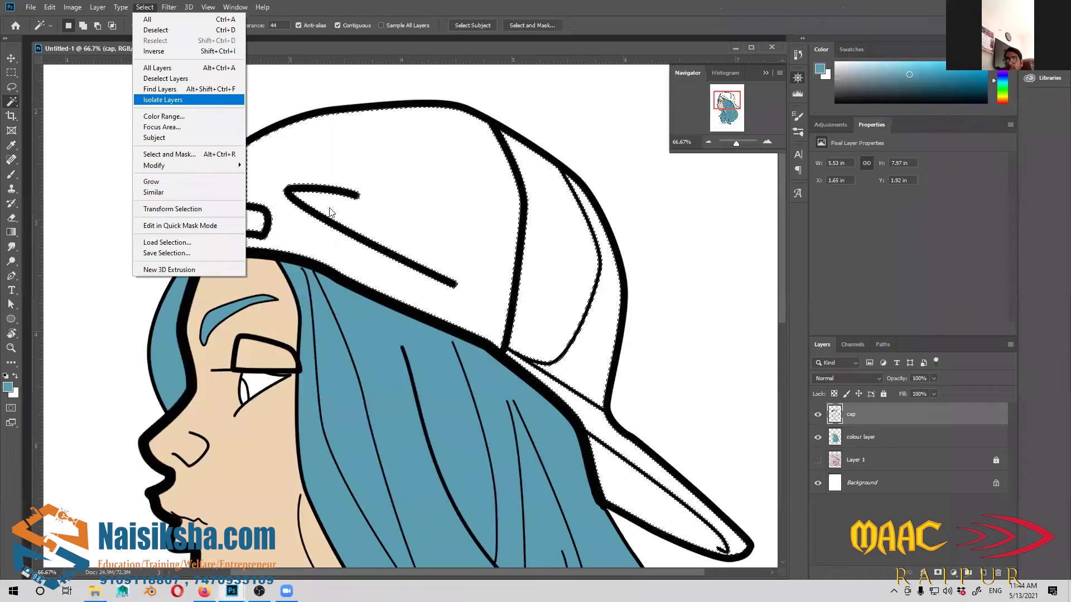
pyautogui.moveTo(184, 166)
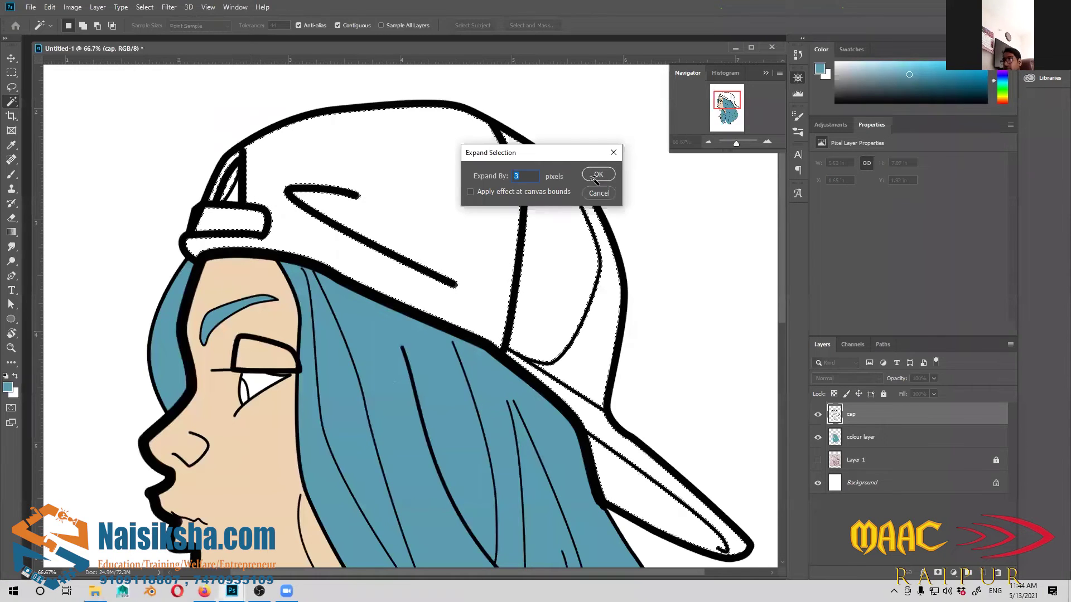
pyautogui.press('Return')
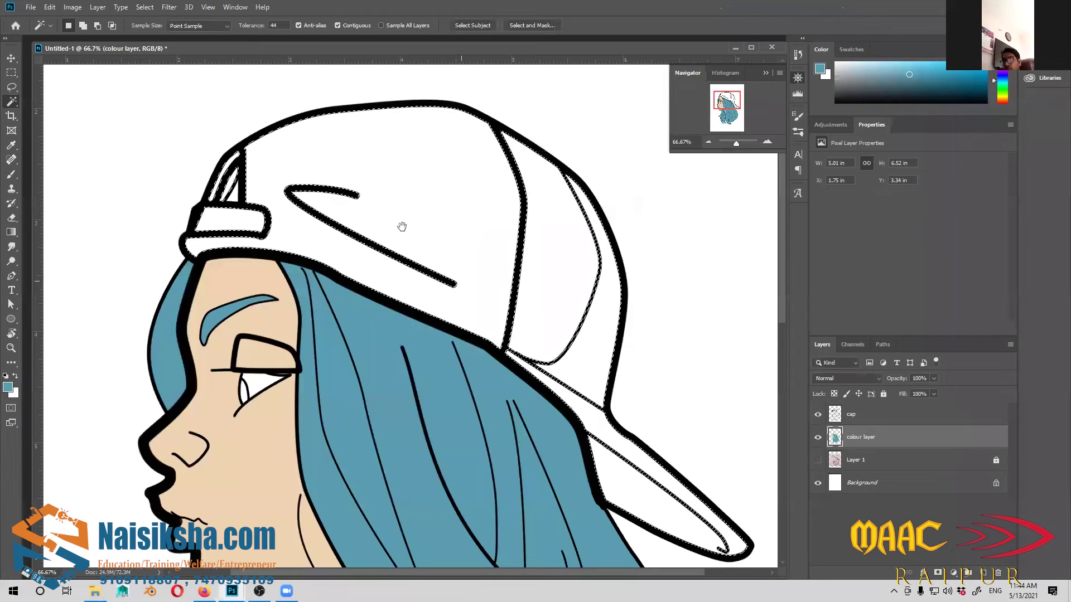
# Switch to the web browser, search for "colour wheel" images and open the primary colour wheel with warm and cool colours
pyautogui.moveTo(425, 338); pyautogui.dragTo(410, 300)
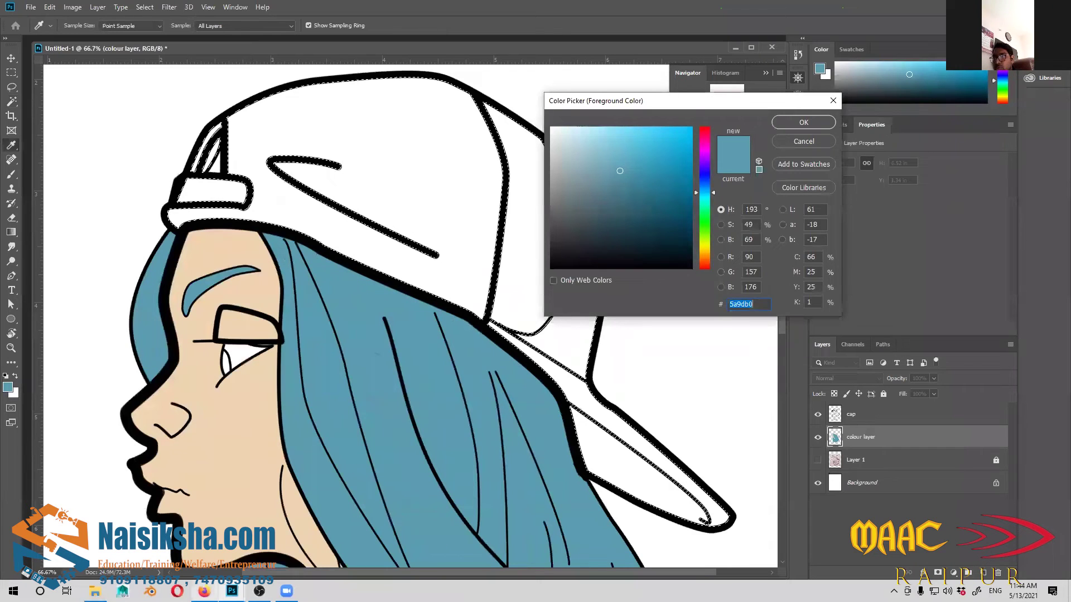
pyautogui.hotkey('alt', 'Tab')
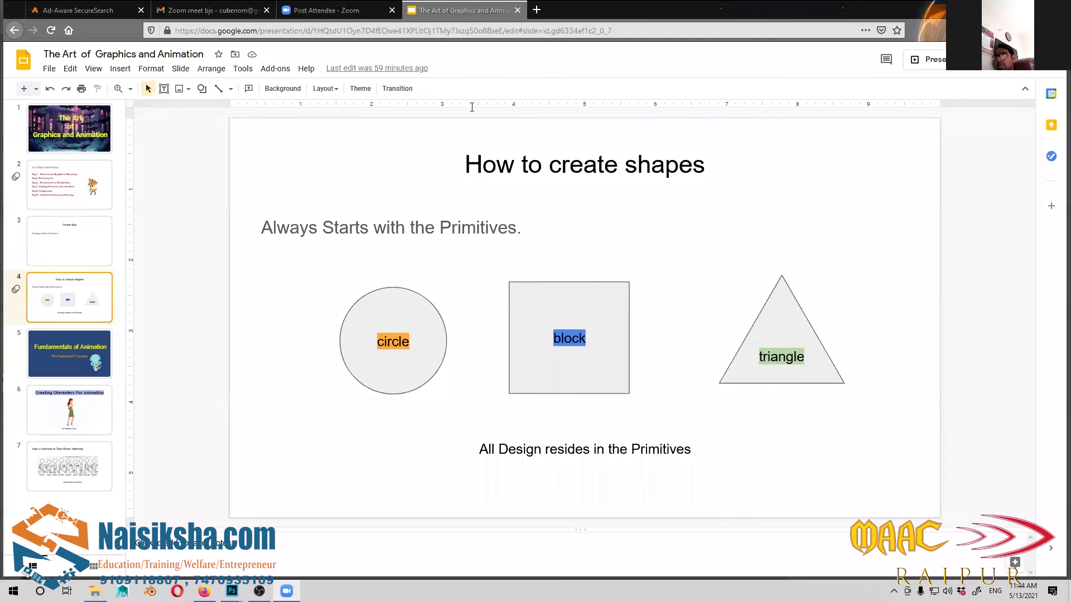
pyautogui.hotkey('ctrl', 't')
pyautogui.write('colour whe')
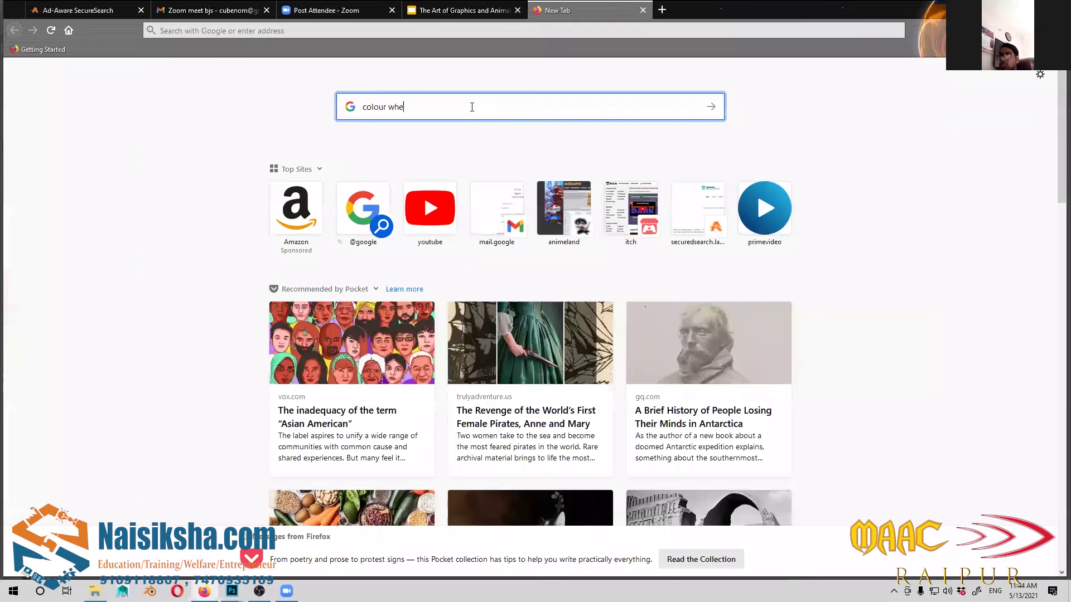
pyautogui.write('el')
pyautogui.press('Return')
pyautogui.click(156, 106)
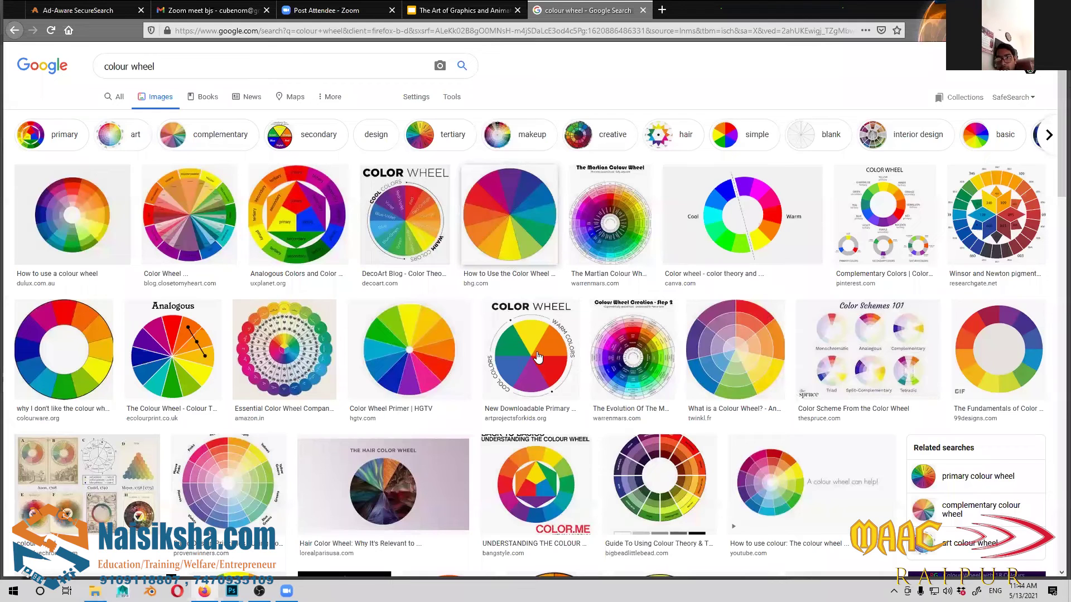
pyautogui.click(500, 326)
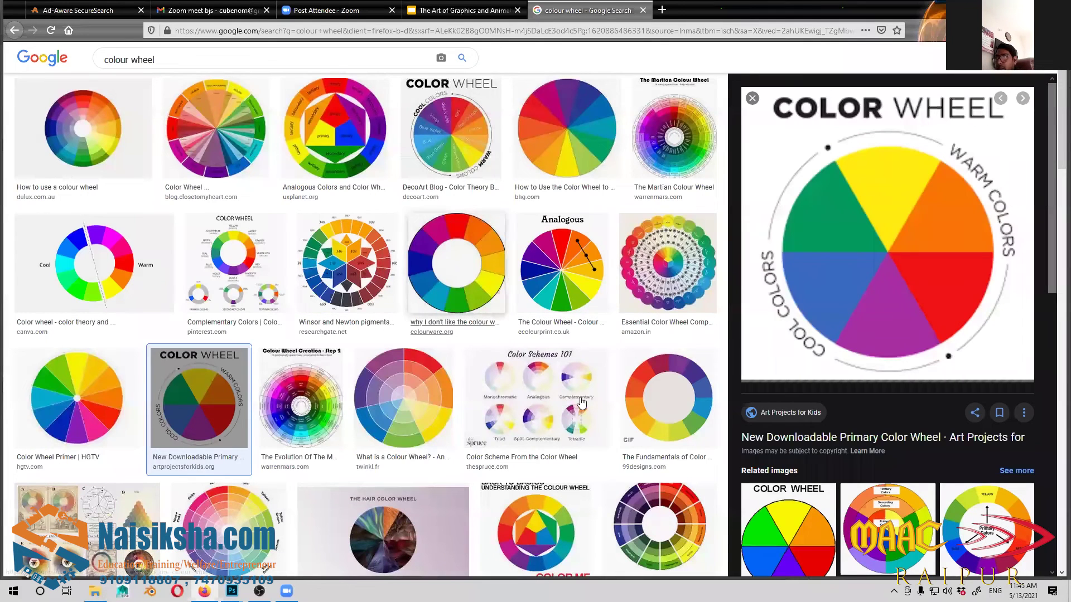
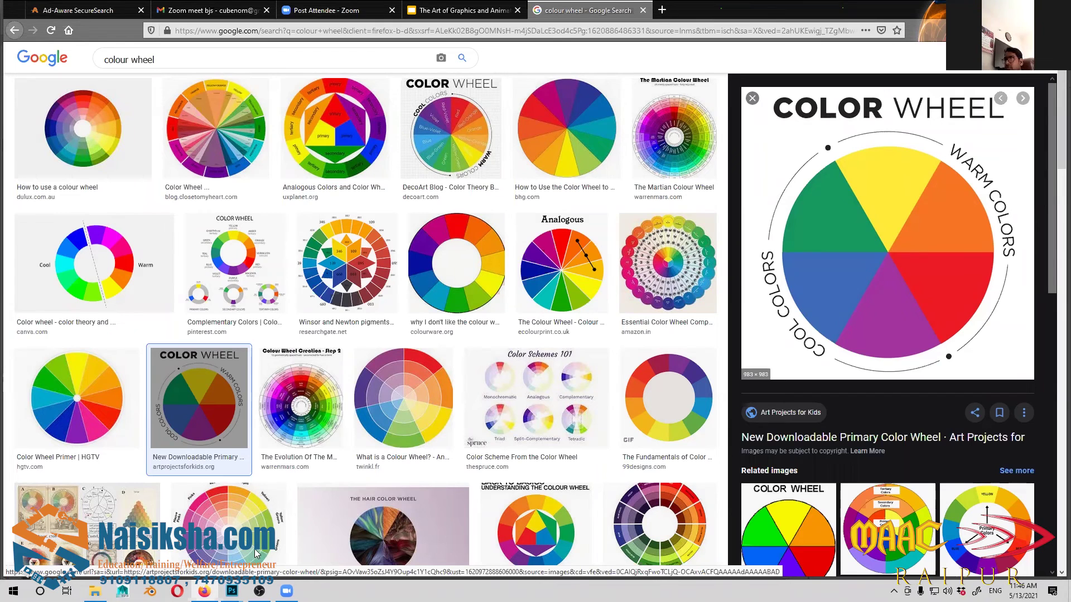
# Return to Photoshop, set the foreground colour to a light yellow, fill the cap selection with it and deselect
pyautogui.click(232, 591)
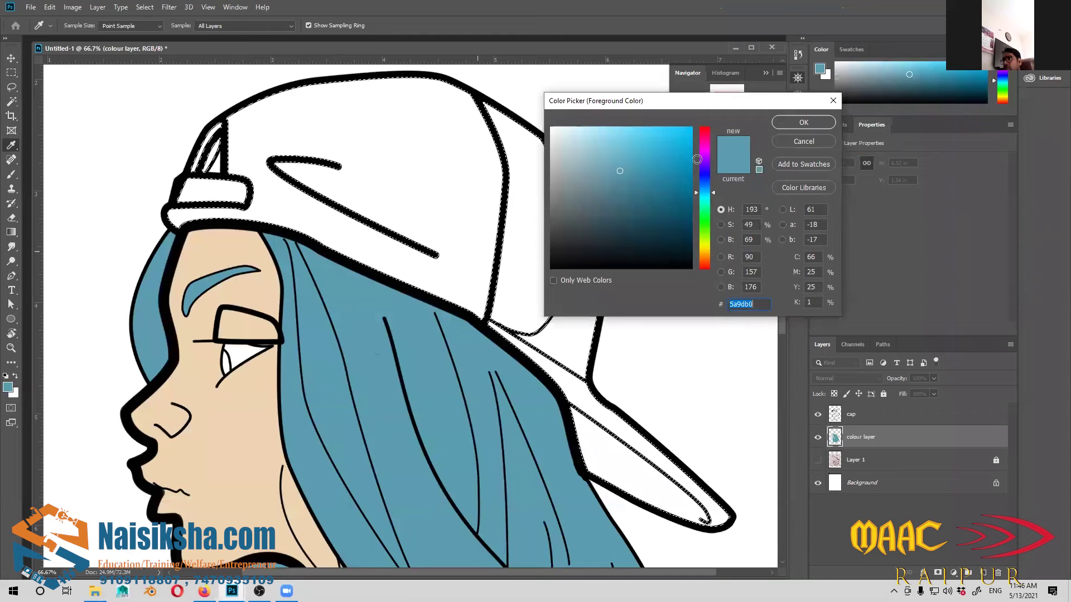
pyautogui.moveTo(691, 101); pyautogui.dragTo(725, 94)
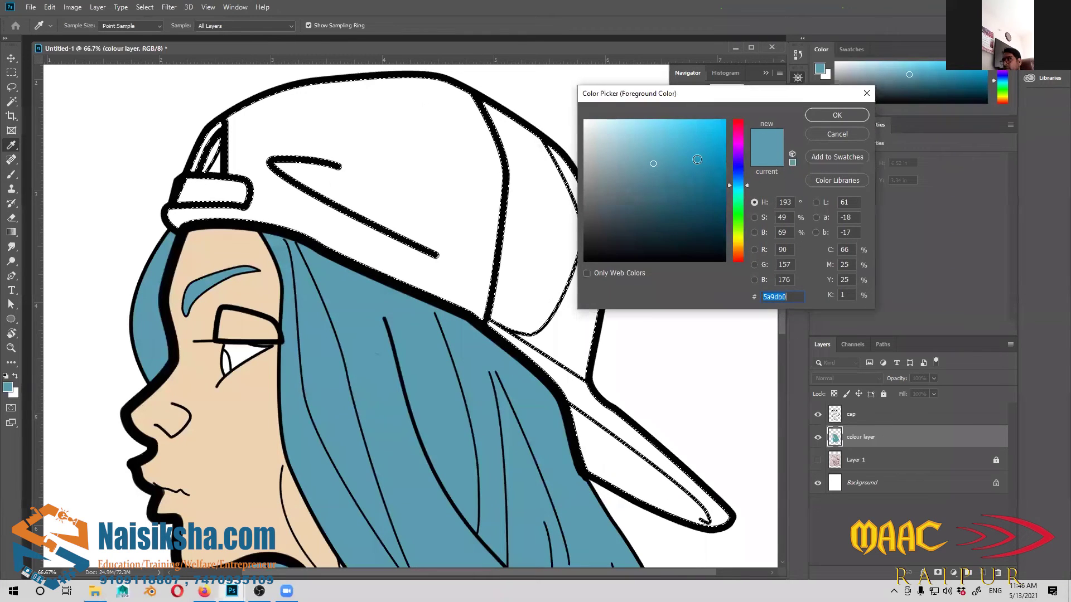
pyautogui.click(738, 240)
pyautogui.click(662, 119)
pyautogui.click(825, 115)
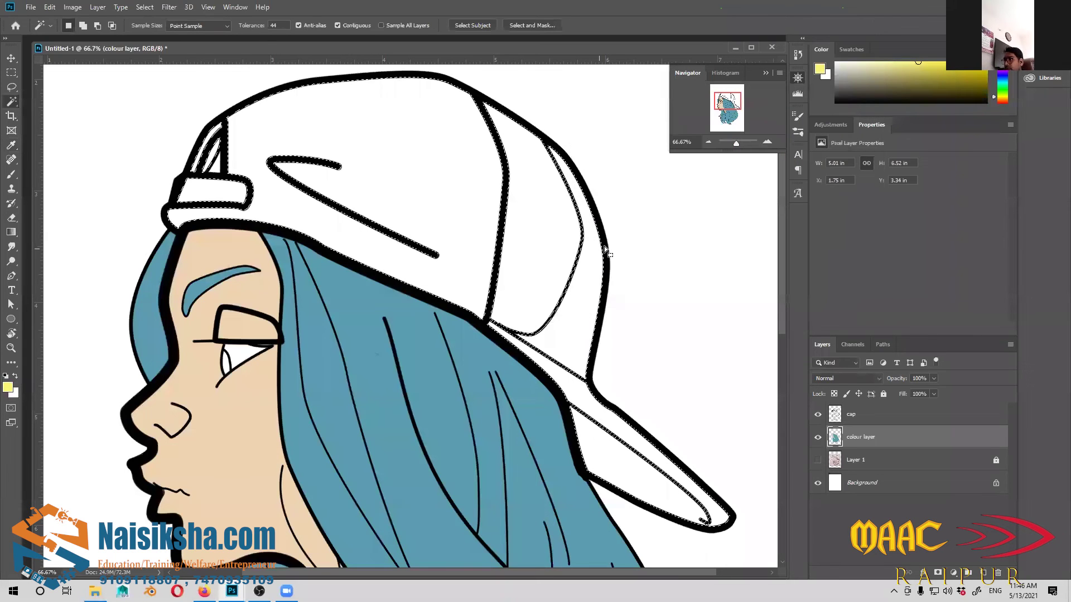
pyautogui.hotkey('alt', 'BackSpace')
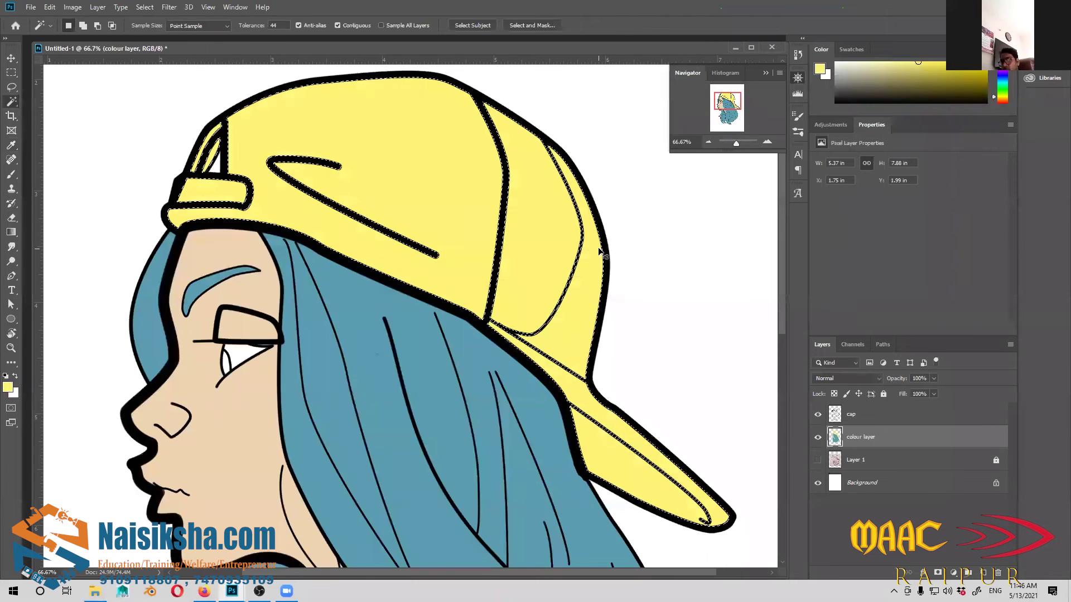
pyautogui.hotkey('ctrl', 'd')
# Sample the blue hair colour as the foreground colour with the Eyedropper
pyautogui.scroll(-1, 531, 291)
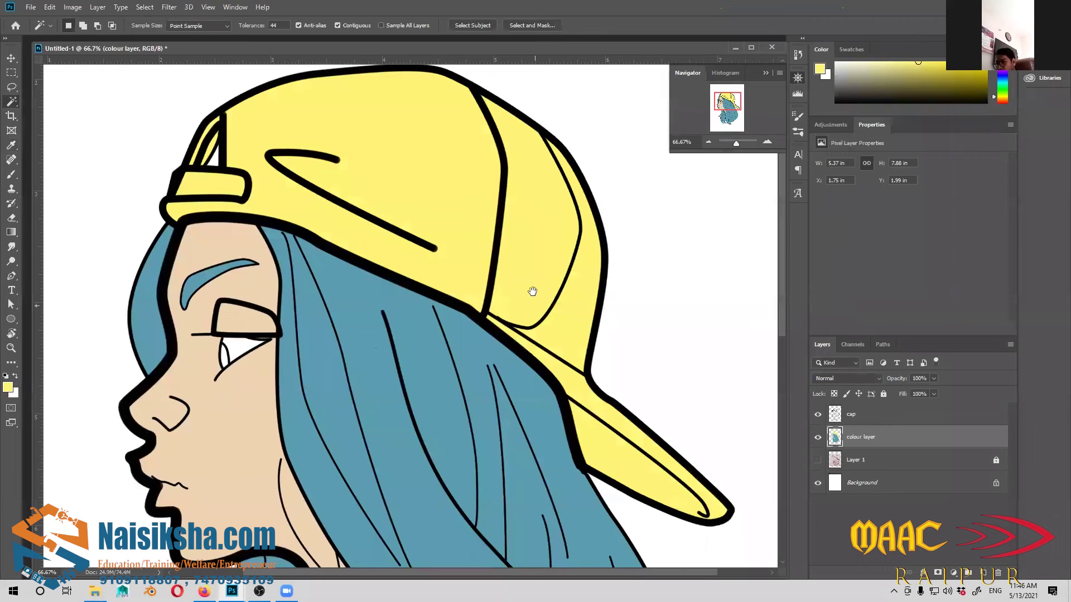
pyautogui.scroll(-1, 656, 291)
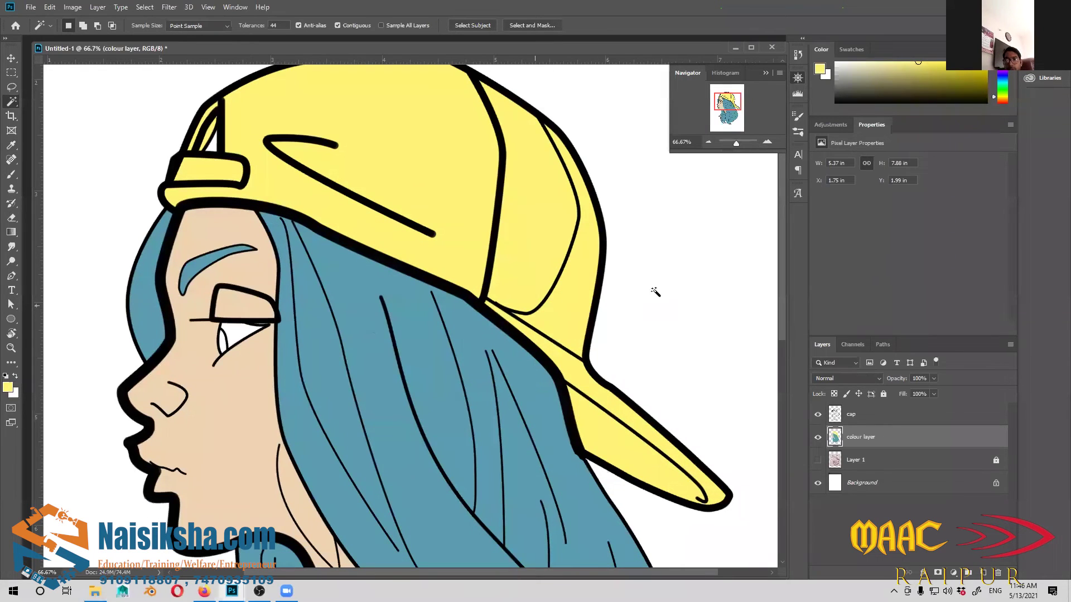
pyautogui.hotkey('ctrl', '0')
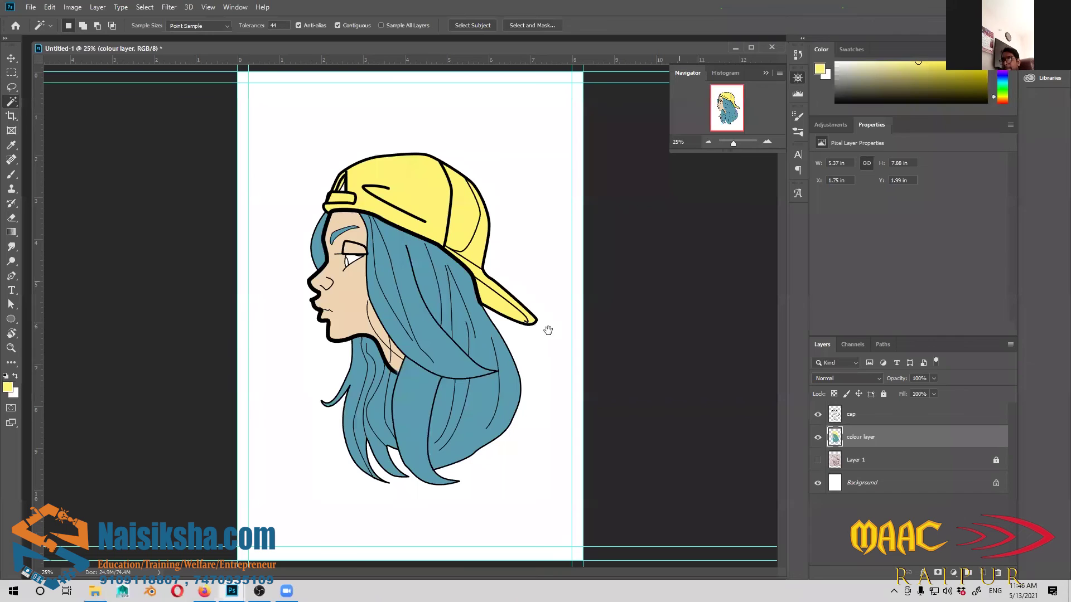
pyautogui.scroll(1, 393, 323)
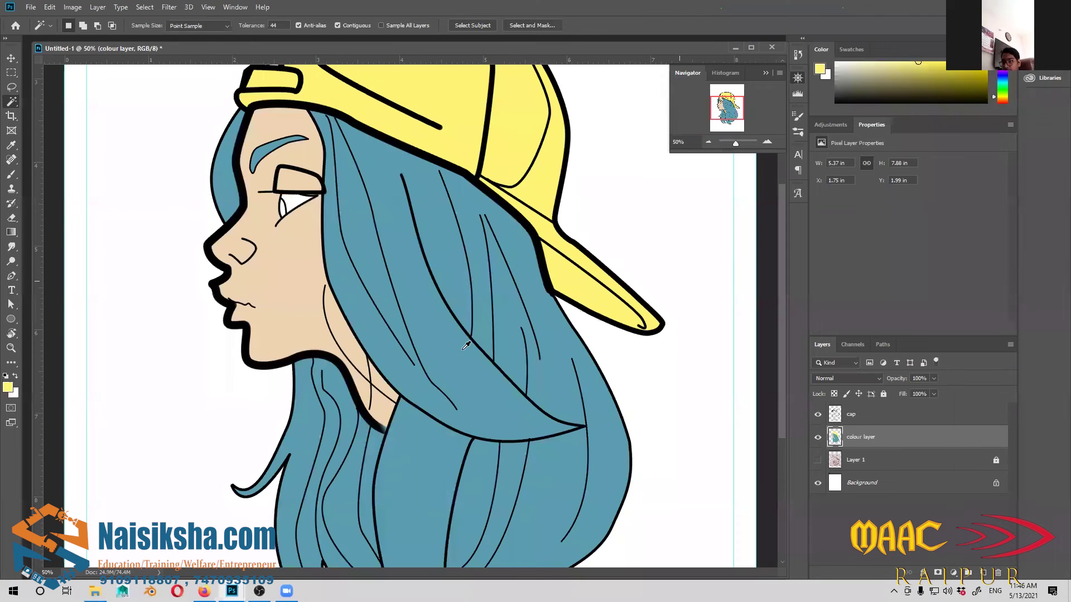
pyautogui.scroll(3, 377, 382)
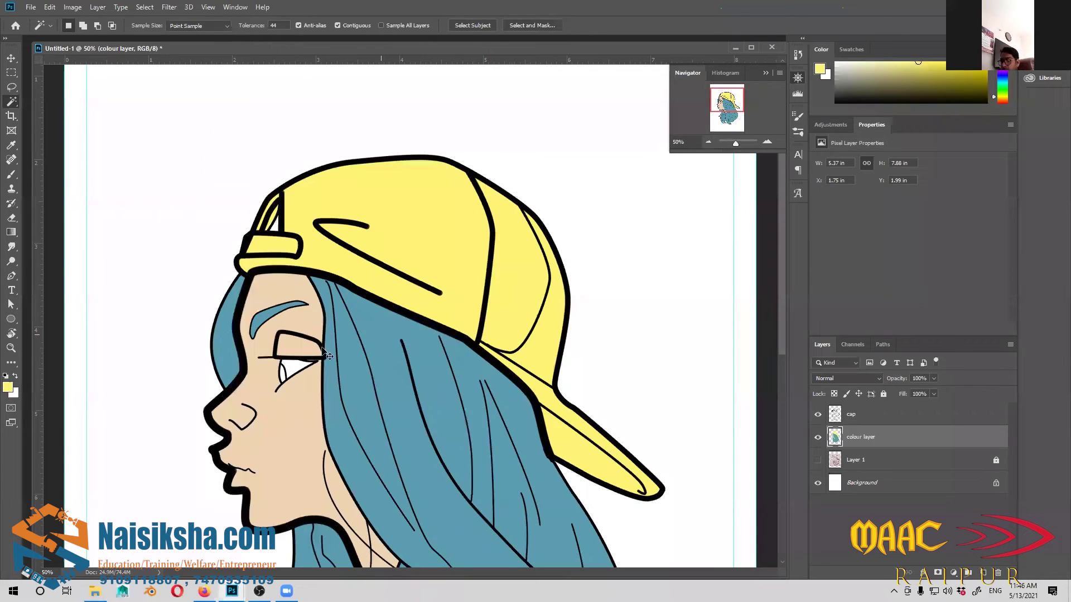
pyautogui.press('i')
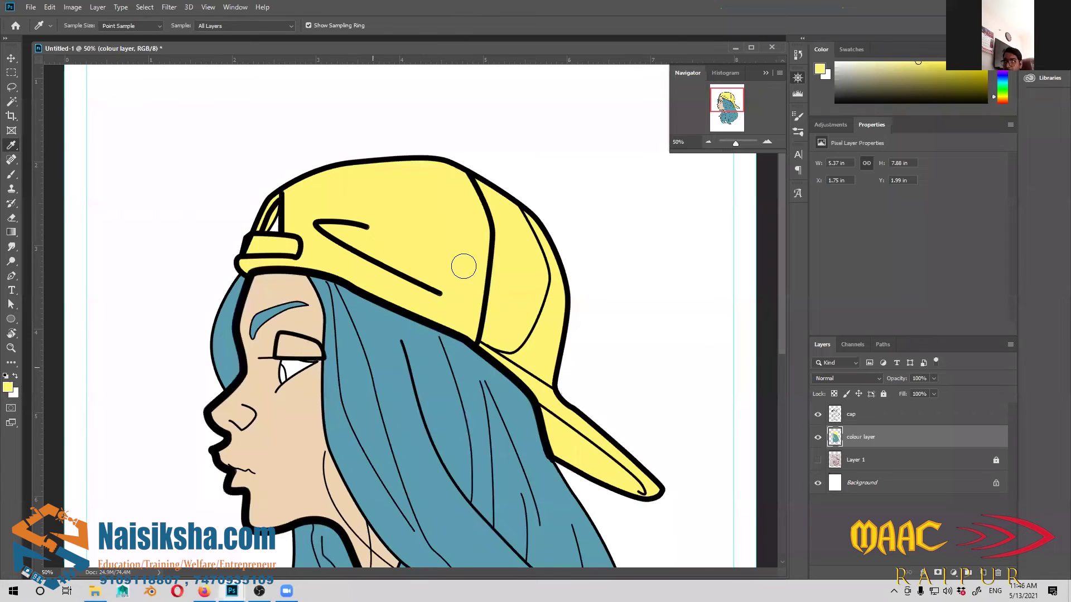
pyautogui.click(372, 367)
# Try to paint the white gap above the cap's strap in the hair colour with the Brush
pyautogui.press('b')
pyautogui.scroll(2, 500, 287)
pyautogui.moveTo(462, 261); pyautogui.dragTo(478, 288)
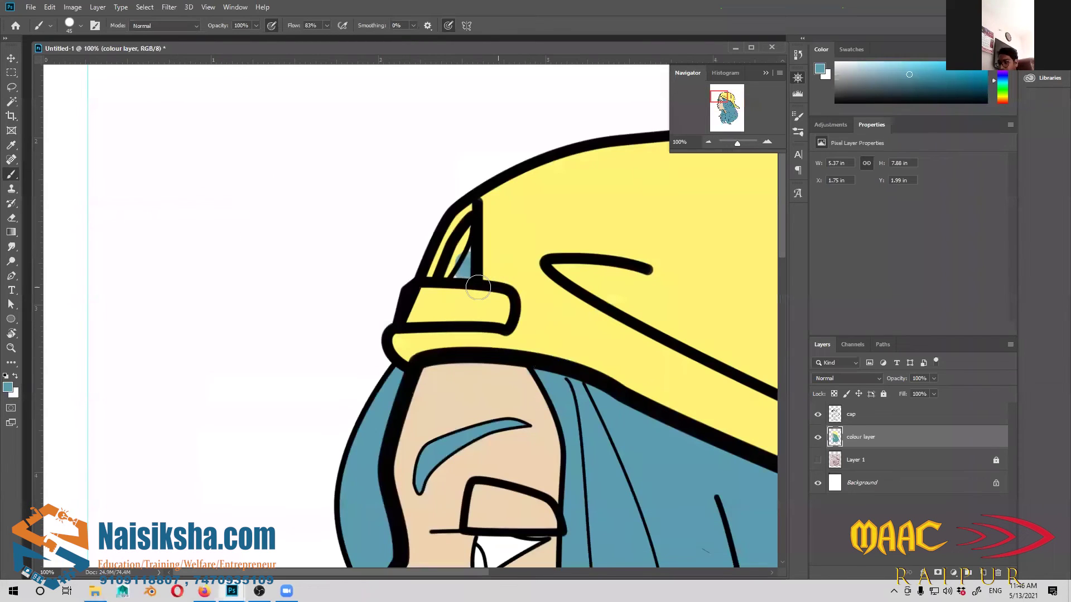
pyautogui.hotkey('ctrl', 'z')
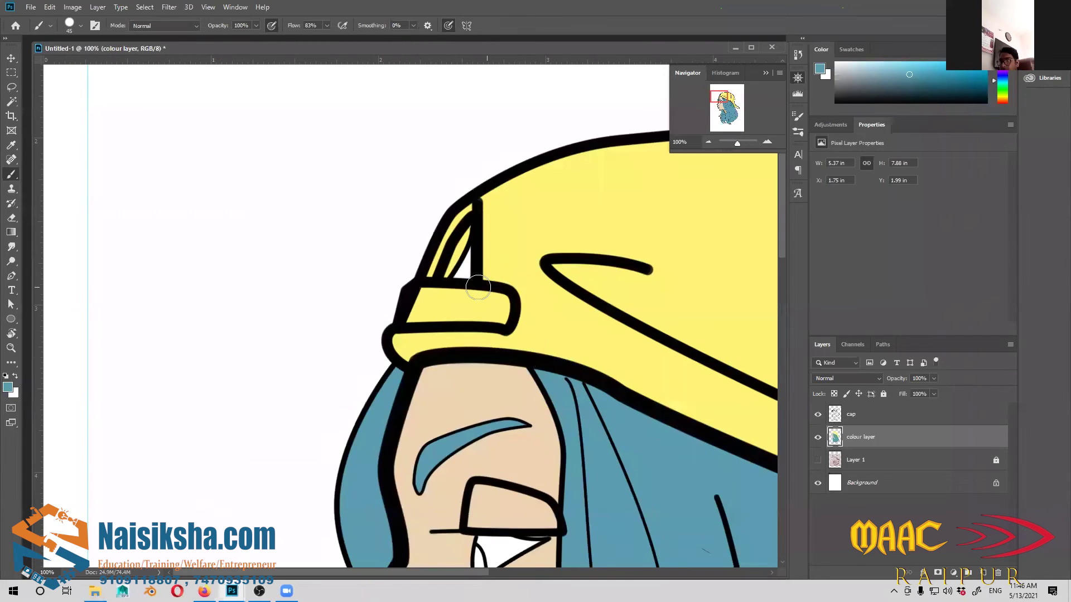
# Outline the white triangular gap above the cap's strap with the Polygonal Lasso, fill it with the hair colour and deselect
pyautogui.hotkey('ctrl', '+')
pyautogui.hotkey('ctrl', '+')
pyautogui.rightClick(11, 89)
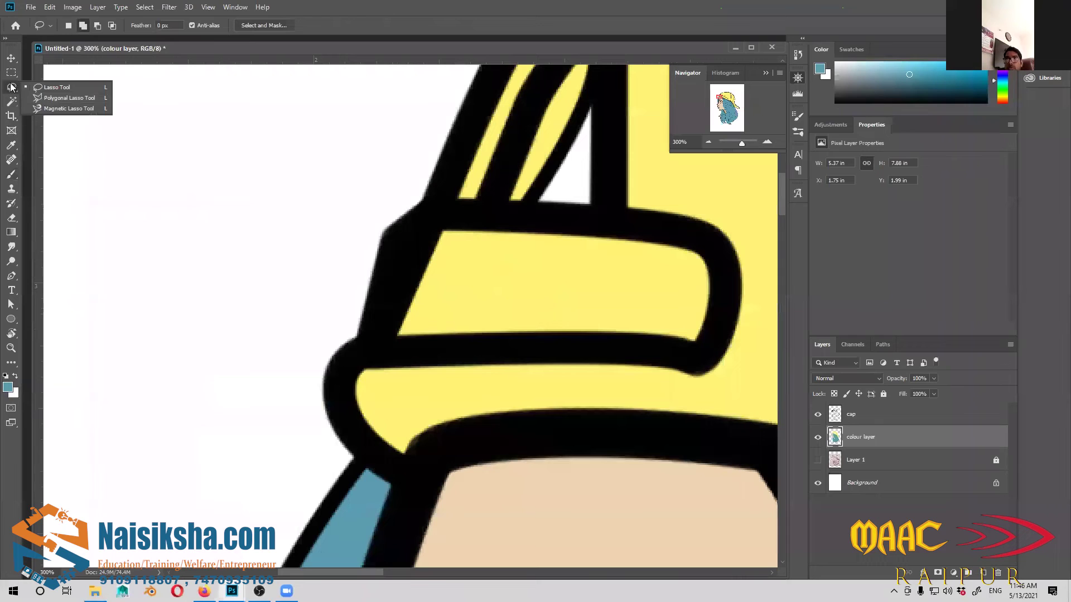
pyautogui.click(48, 100)
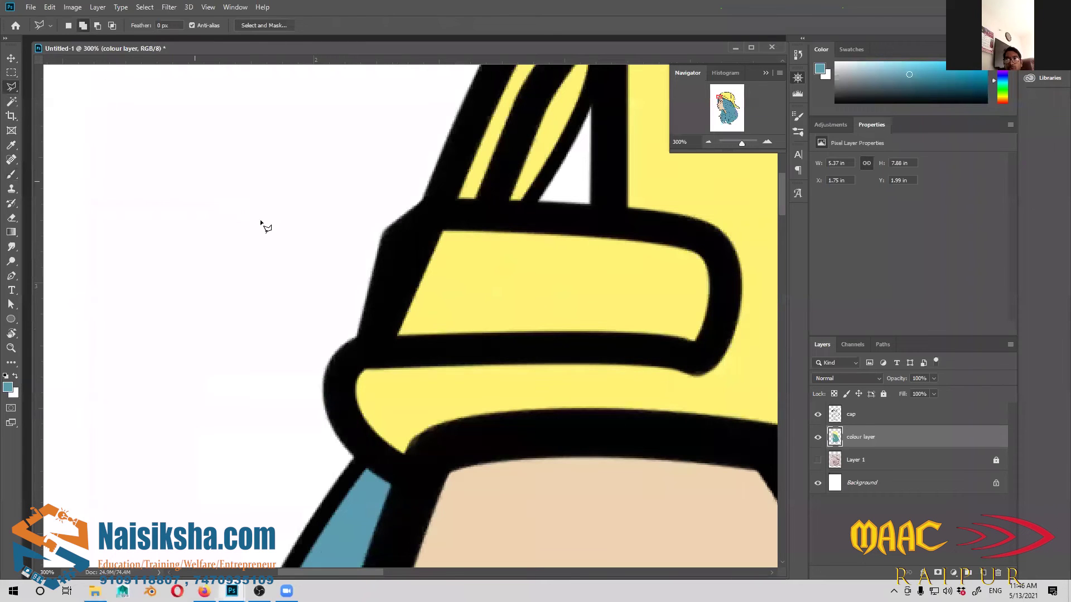
pyautogui.hscroll(5, 372, 311)
pyautogui.scroll(3, 373, 311)
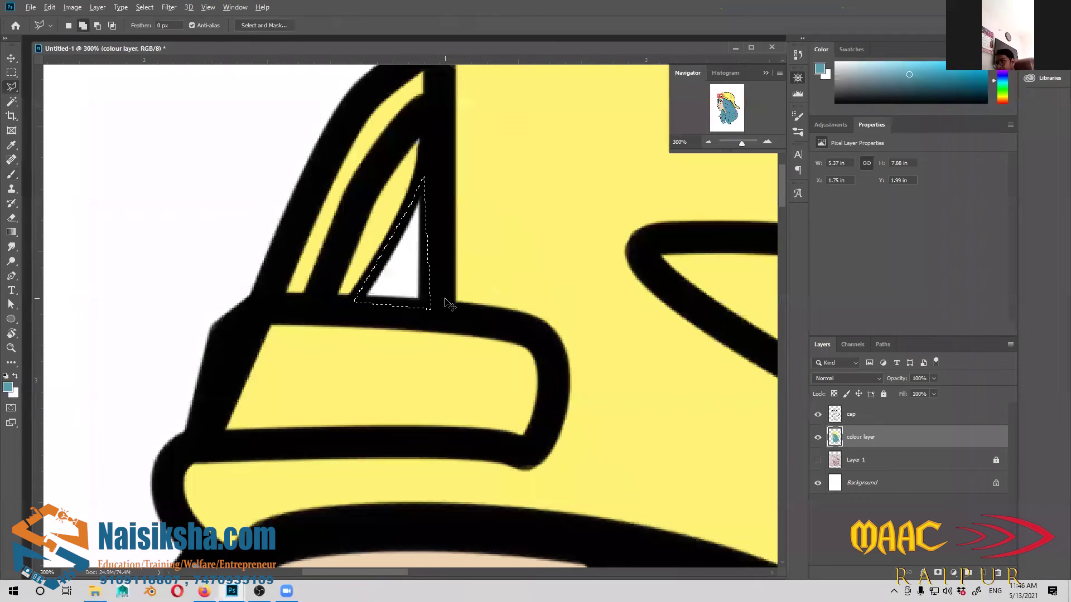
pyautogui.hotkey('alt', 'BackSpace')
pyautogui.hotkey('ctrl', 'd')
# Outline the eye's iris with the Polygonal Lasso, fill it with a light turquoise and deselect
pyautogui.hotkey('ctrl', '-')
pyautogui.hotkey('ctrl', '-')
pyautogui.hotkey('ctrl', '-')
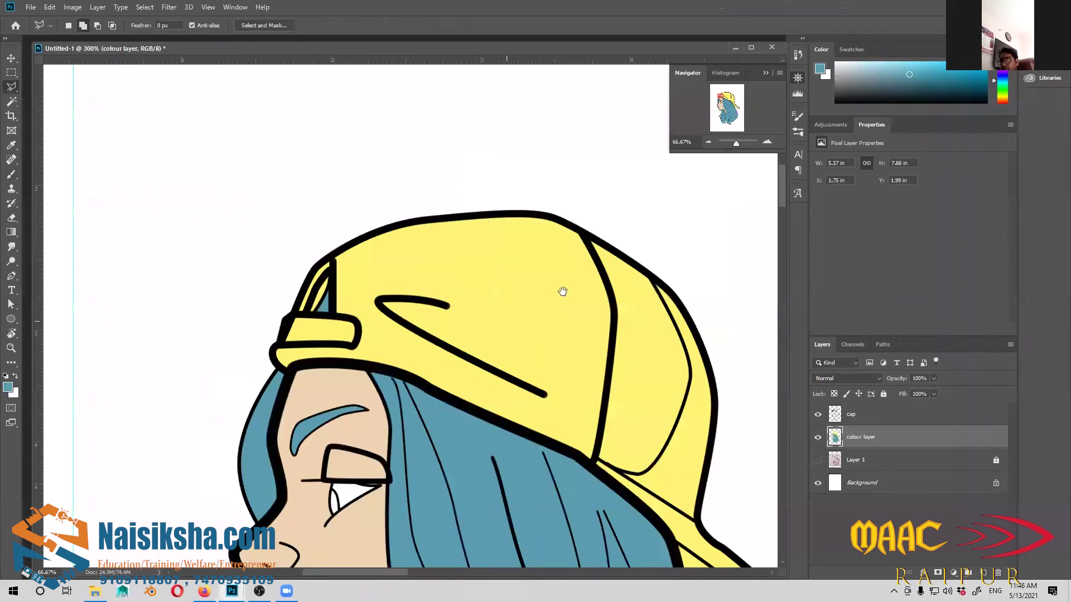
pyautogui.hotkey('ctrl', '-')
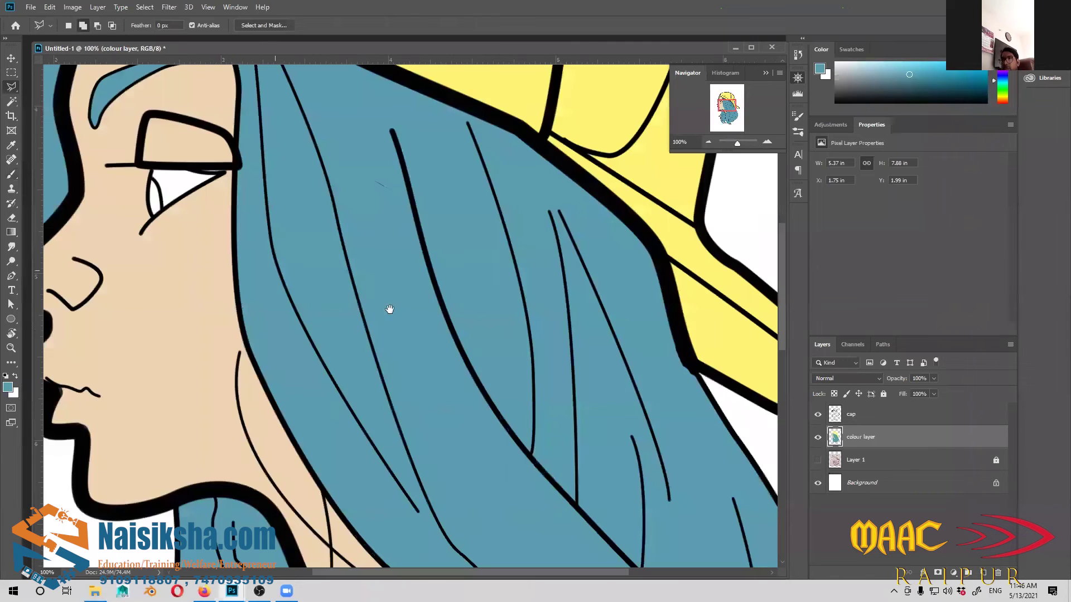
pyautogui.hotkey('ctrl', '+')
pyautogui.hotkey('ctrl', '+')
pyautogui.hotkey('ctrl', '+')
pyautogui.moveTo(150, 241); pyautogui.dragTo(393, 315)
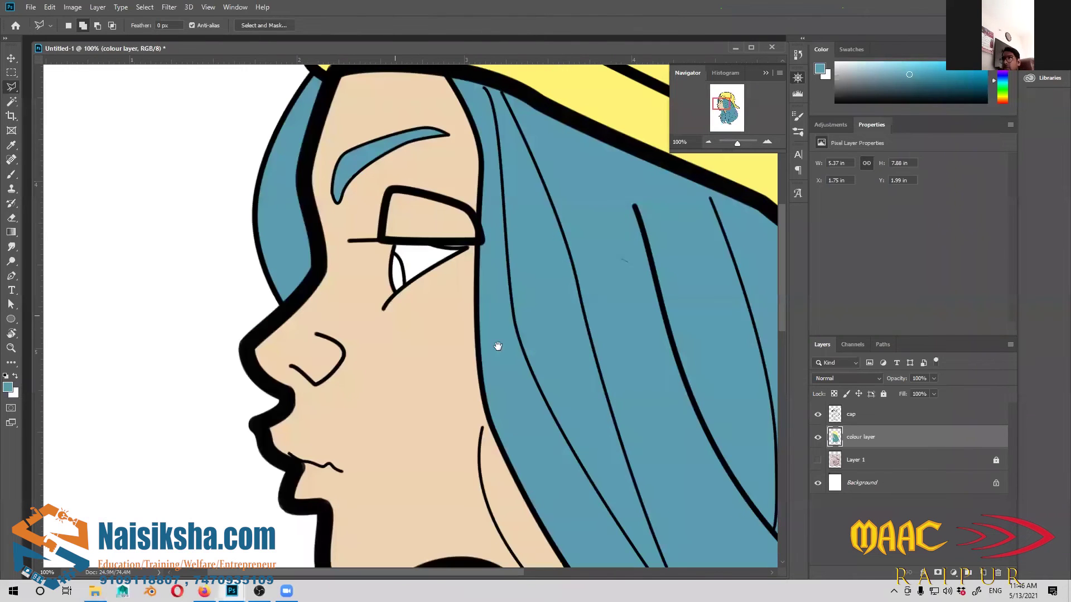
pyautogui.hotkey('ctrl', '+')
pyautogui.hotkey('ctrl', '+')
pyautogui.click(458, 244)
pyautogui.click(476, 266)
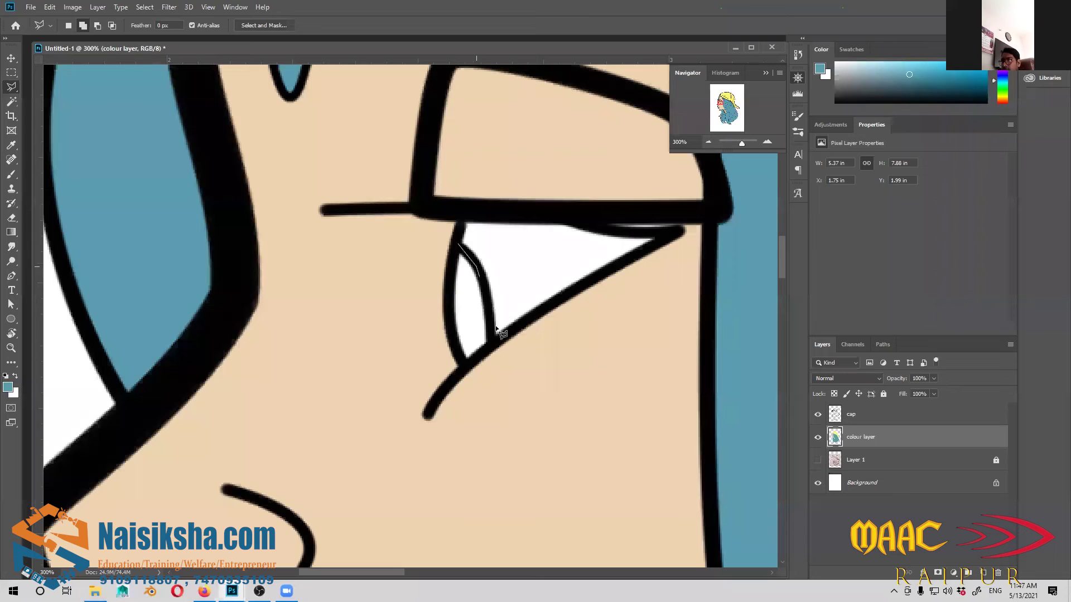
pyautogui.click(491, 313)
pyautogui.click(490, 343)
pyautogui.click(462, 363)
pyautogui.click(453, 278)
pyautogui.click(458, 247)
pyautogui.hotkey('alt', 'BackSpace')
pyautogui.hotkey('ctrl', 'd')
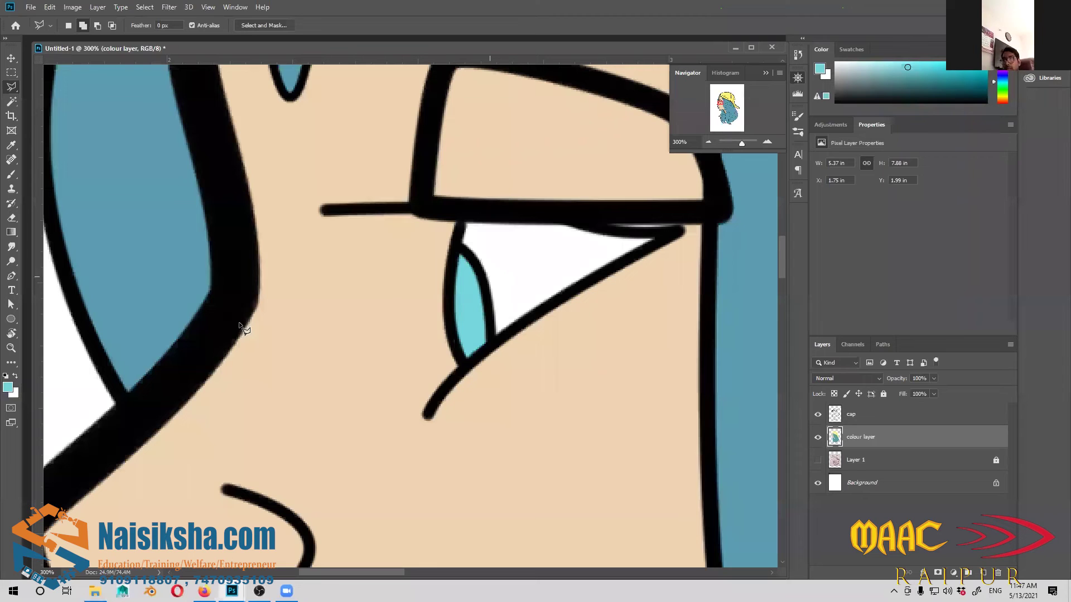
# Examine the coloured face, hair and cap up close and as a whole page
pyautogui.hotkey('ctrl', '-')
pyautogui.hotkey('ctrl', '-')
pyautogui.hotkey('ctrl', '-')
pyautogui.hotkey('ctrl', '-')
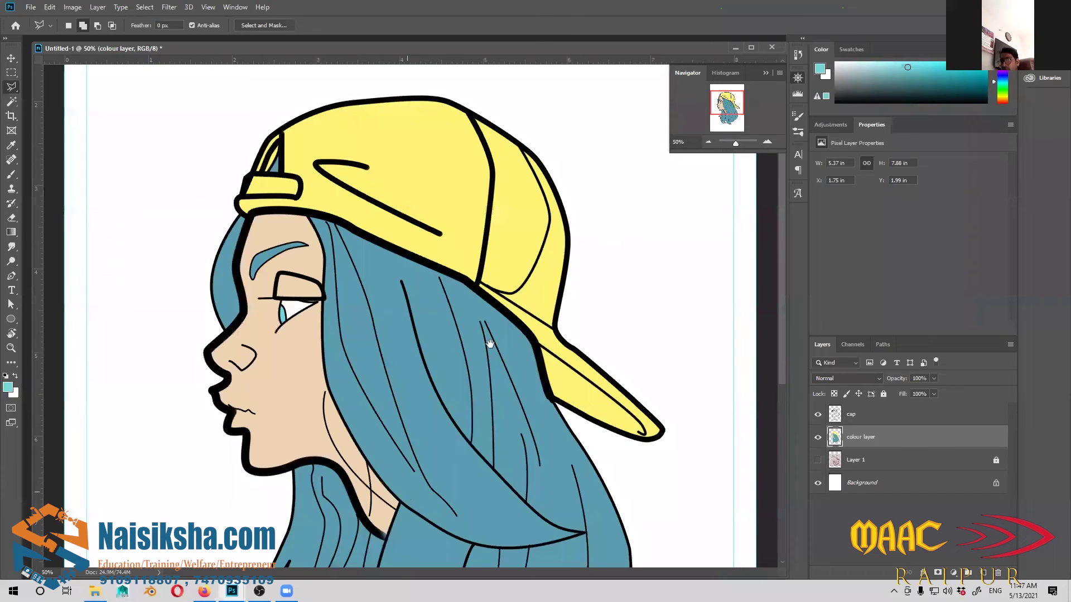
pyautogui.scroll(-2, 488, 341)
pyautogui.scroll(2, 361, 382)
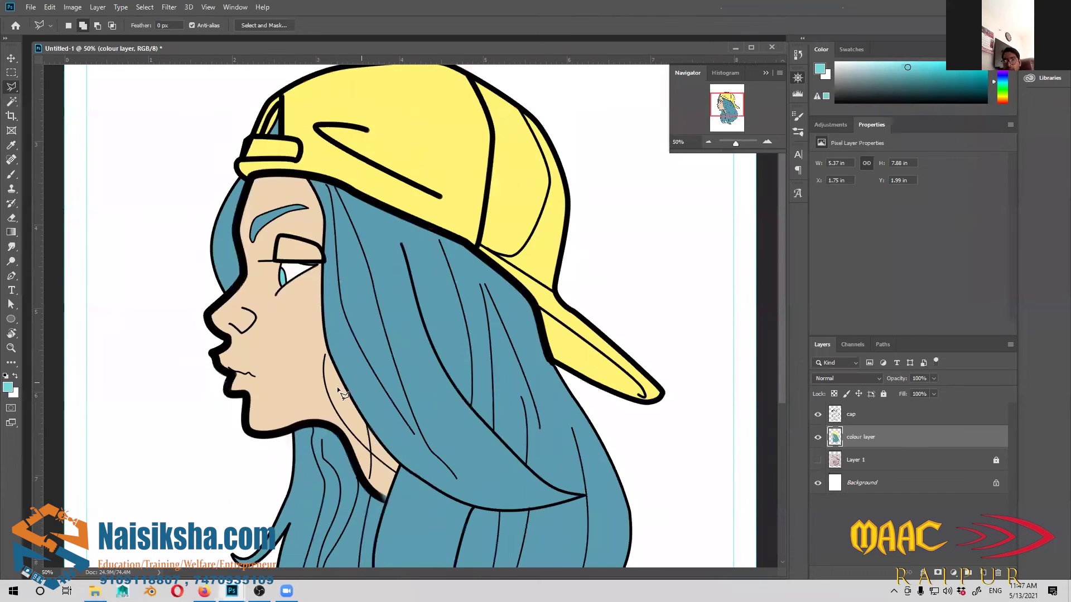
pyautogui.hotkey('ctrl', '+')
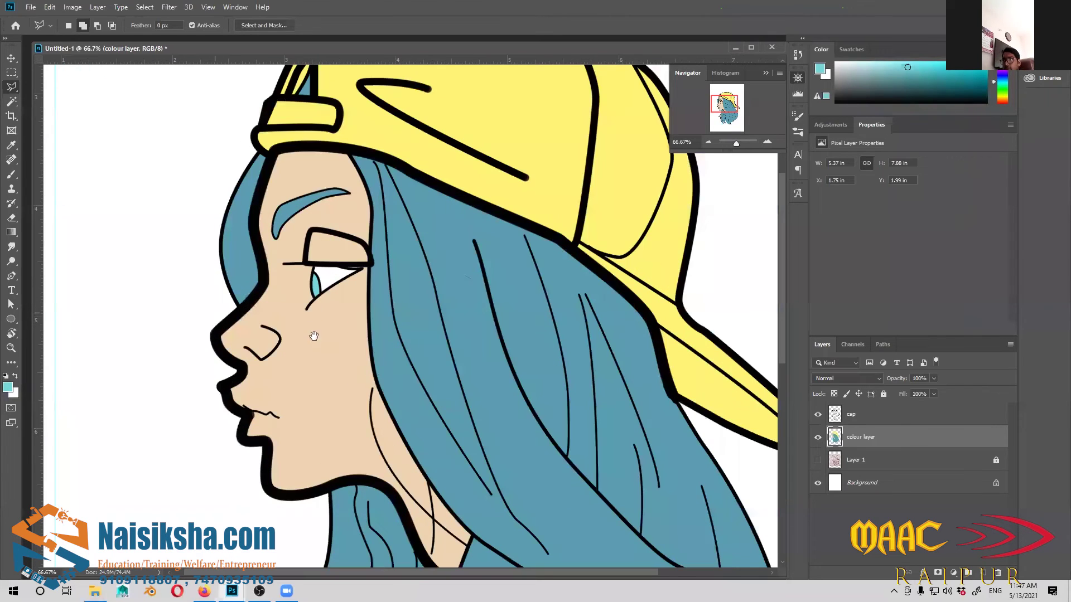
pyautogui.scroll(-1, 321, 303)
pyautogui.hotkey('ctrl', '+')
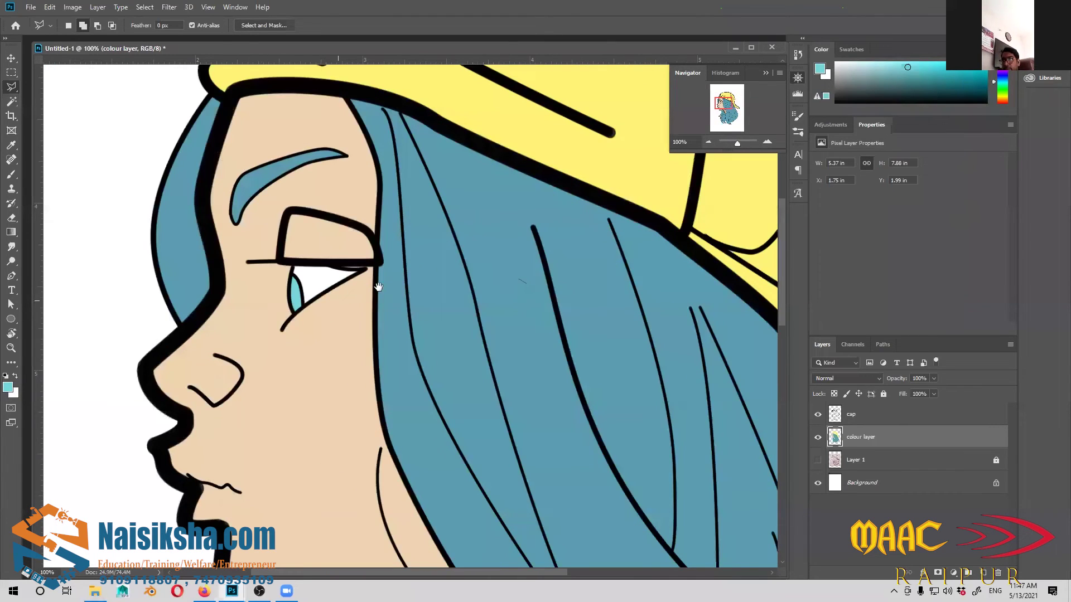
pyautogui.moveTo(378, 286); pyautogui.dragTo(402, 280)
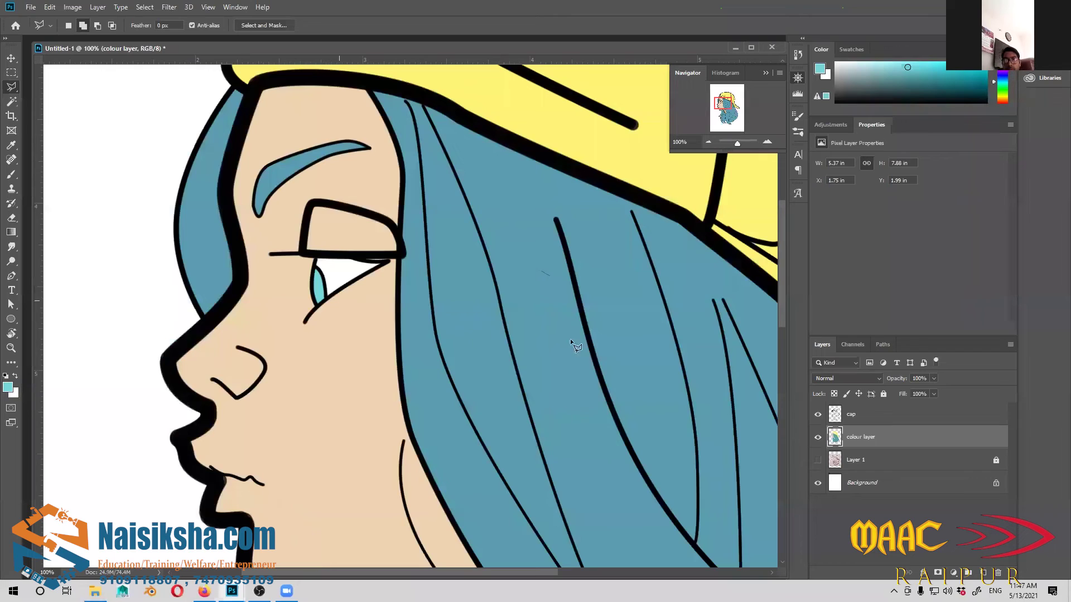
pyautogui.hotkey('ctrl', '0')
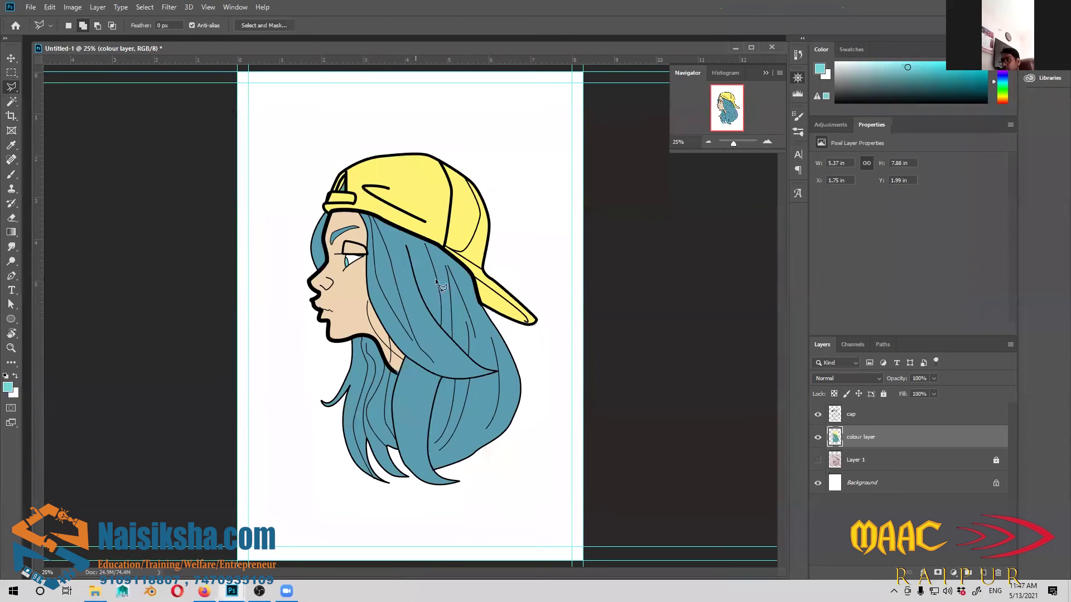
pyautogui.press('v')
pyautogui.hotkey('ctrl', '-')
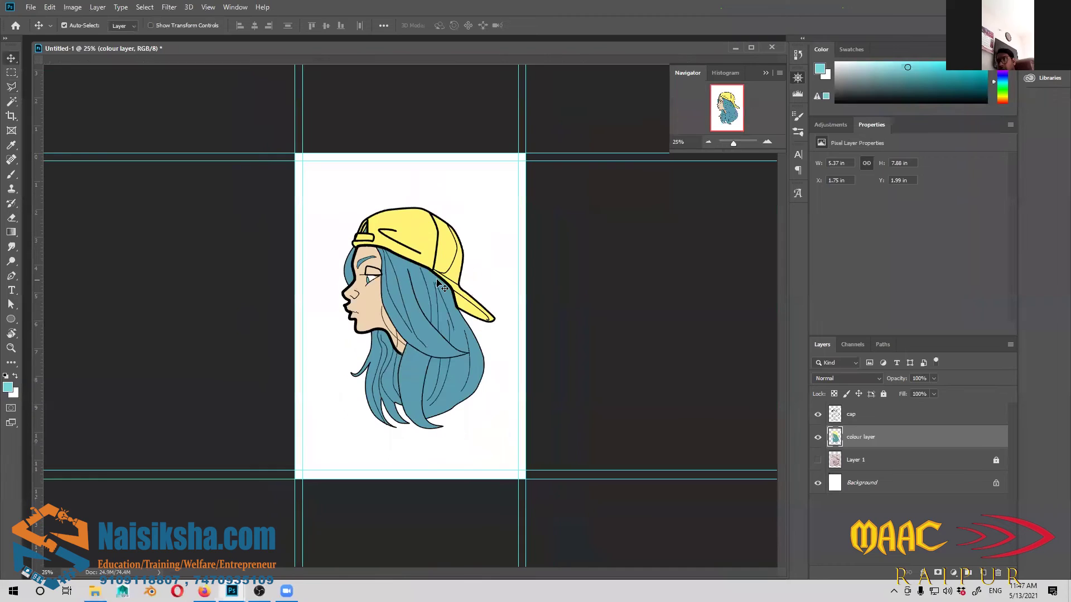
pyautogui.hotkey('ctrl', '-')
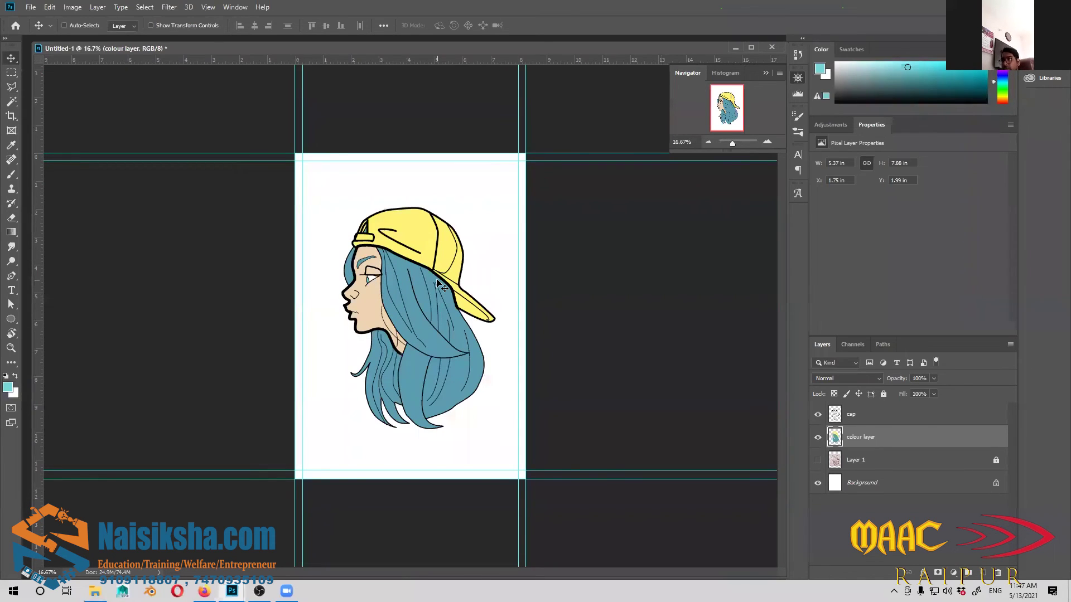
pyautogui.hotkey('ctrl', '+')
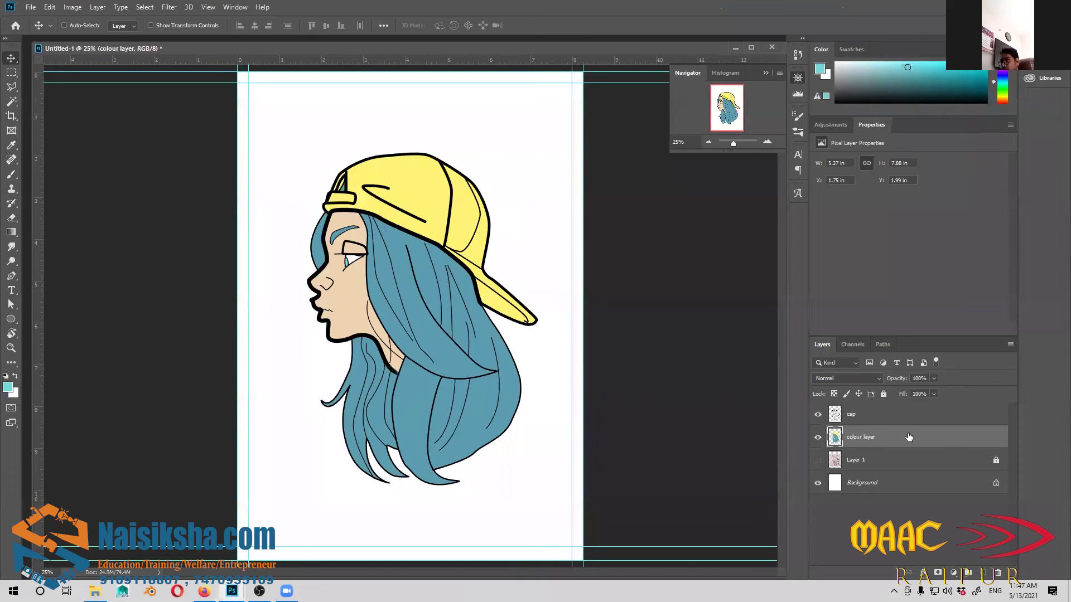
# Group the cap and colour layer layers together and check the artwork by switching the group's visibility off and on
pyautogui.click(899, 418)
pyautogui.keyDown('shift'); pyautogui.click(893, 438); pyautogui.keyUp('shift')
pyautogui.hotkey('ctrl', 'g')
pyautogui.click(818, 410)
pyautogui.click(818, 410)
pyautogui.moveTo(469, 281); pyautogui.dragTo(477, 302)
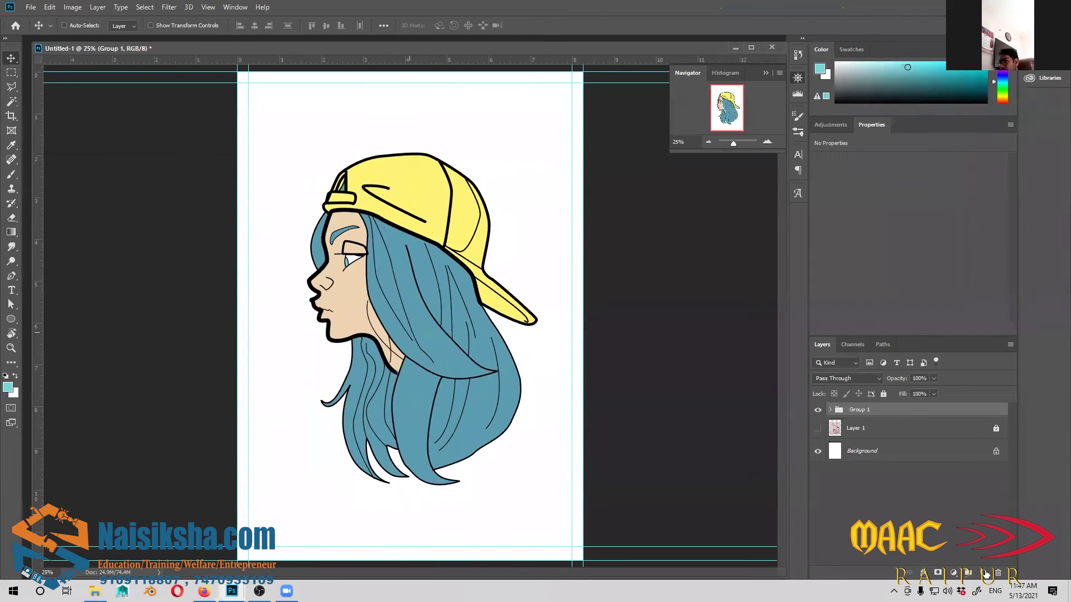
# Add a layer above the Background and draw a 2080 px circle in the cap's yellow, centred behind the head
pyautogui.click(928, 453)
pyautogui.click(983, 573)
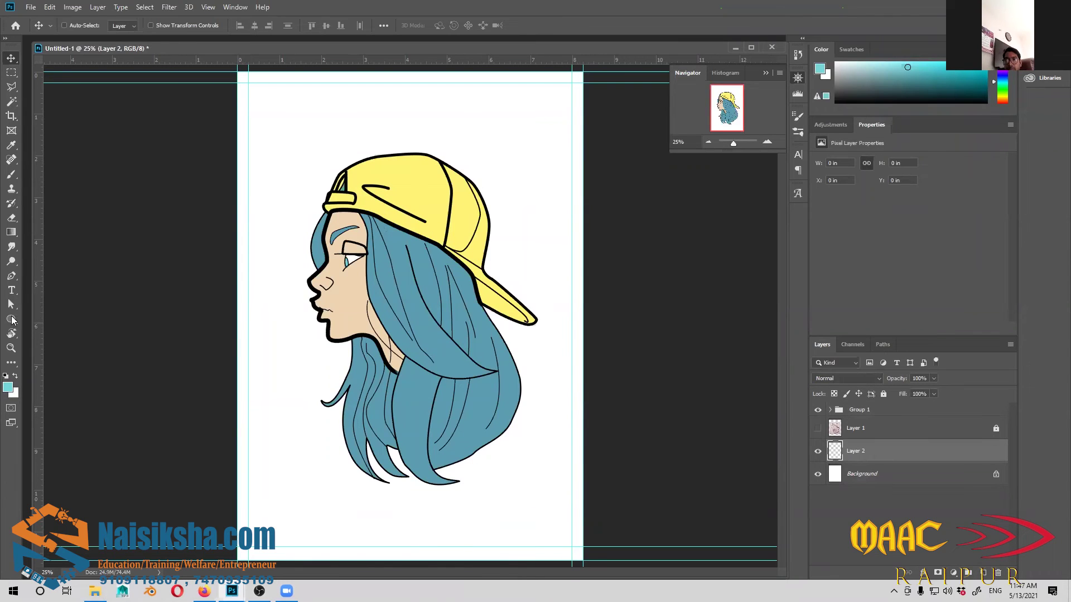
pyautogui.click(11, 319)
pyautogui.click(481, 235)
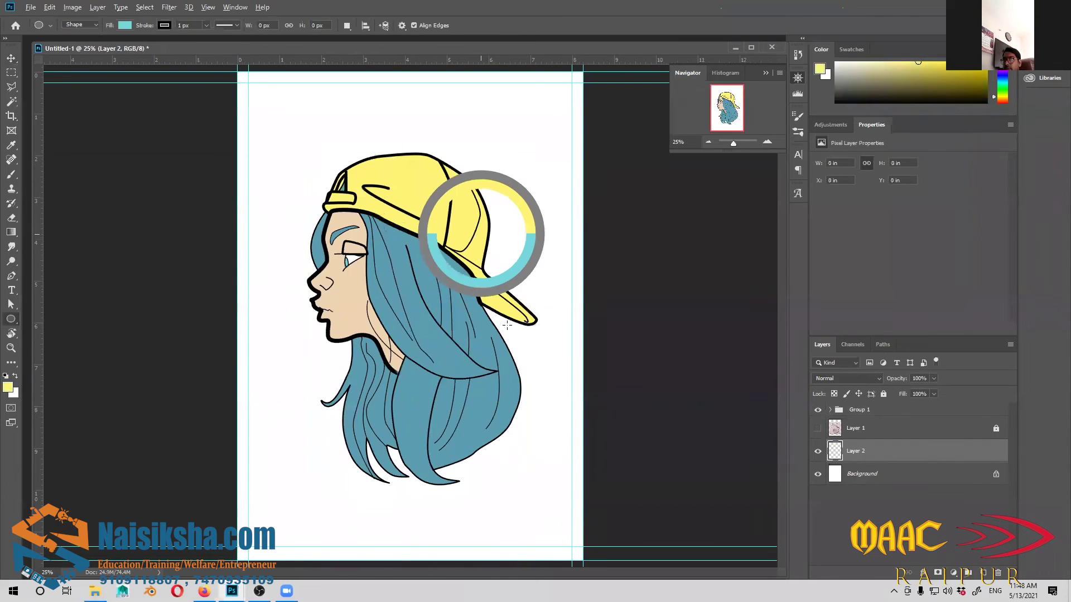
pyautogui.moveTo(503, 219)
pyautogui.mouseDown()
pyautogui.moveTo(597, 115)
pyautogui.moveTo(557, 158)
pyautogui.moveTo(583, 142)
pyautogui.mouseUp()
pyautogui.press('v')
pyautogui.moveTo(507, 260); pyautogui.dragTo(512, 272)
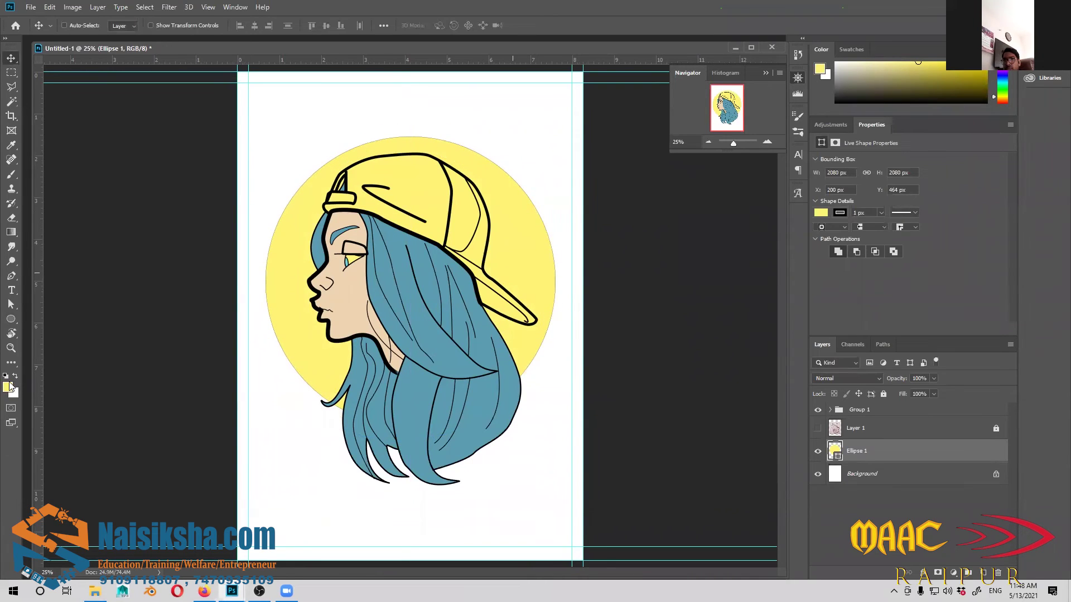
# Switch to the browser and study the Analogous colour wheel among the image results, returning to Photoshop when done
pyautogui.click(819, 68)
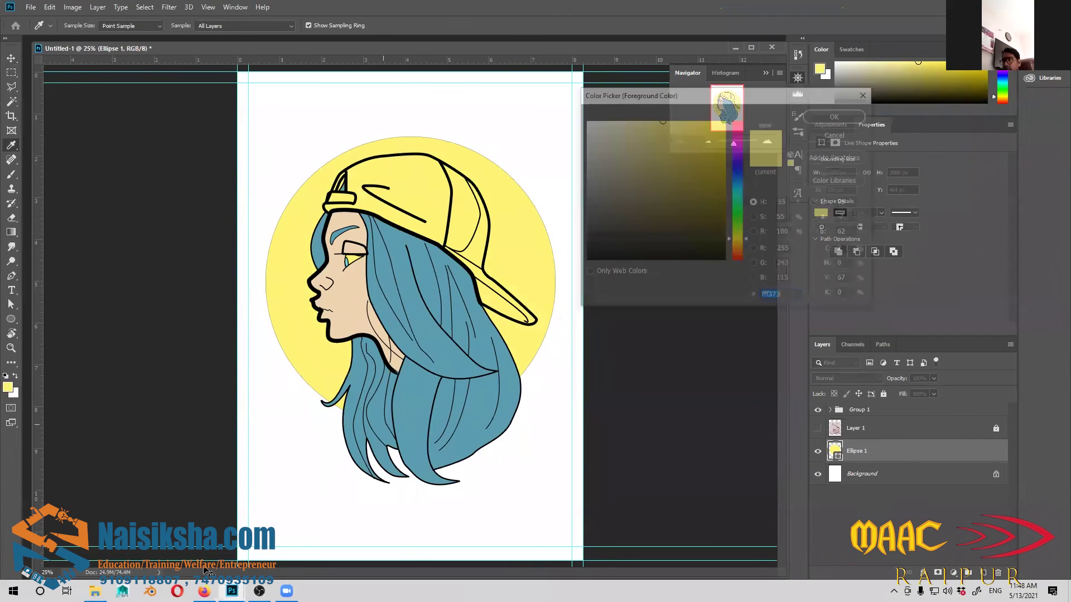
pyautogui.press('Escape')
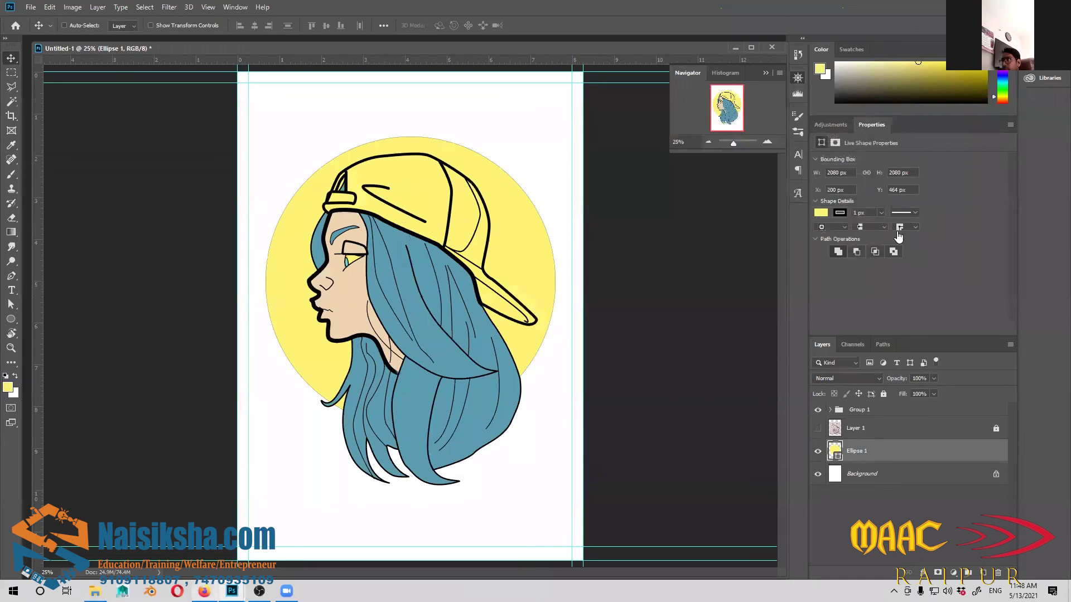
pyautogui.hotkey('alt', 'Tab')
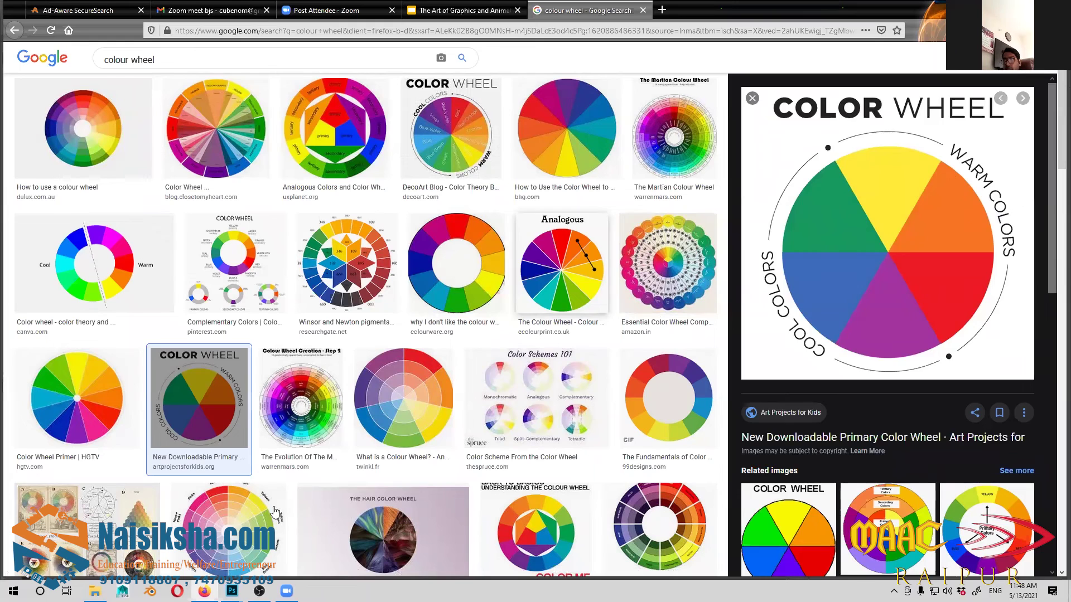
pyautogui.press('Return')
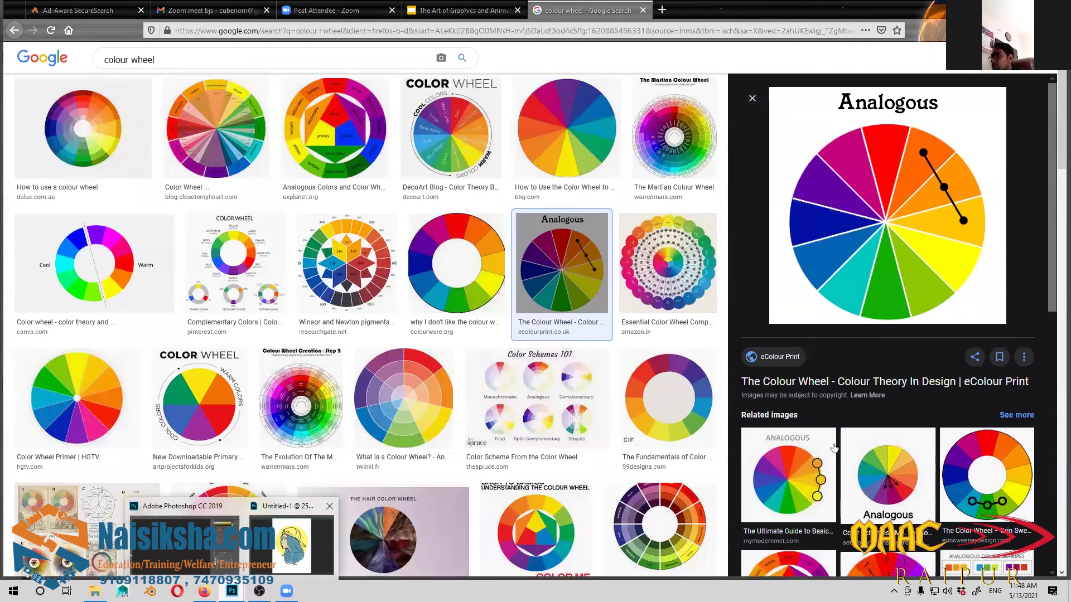
pyautogui.hotkey('alt', 'Tab')
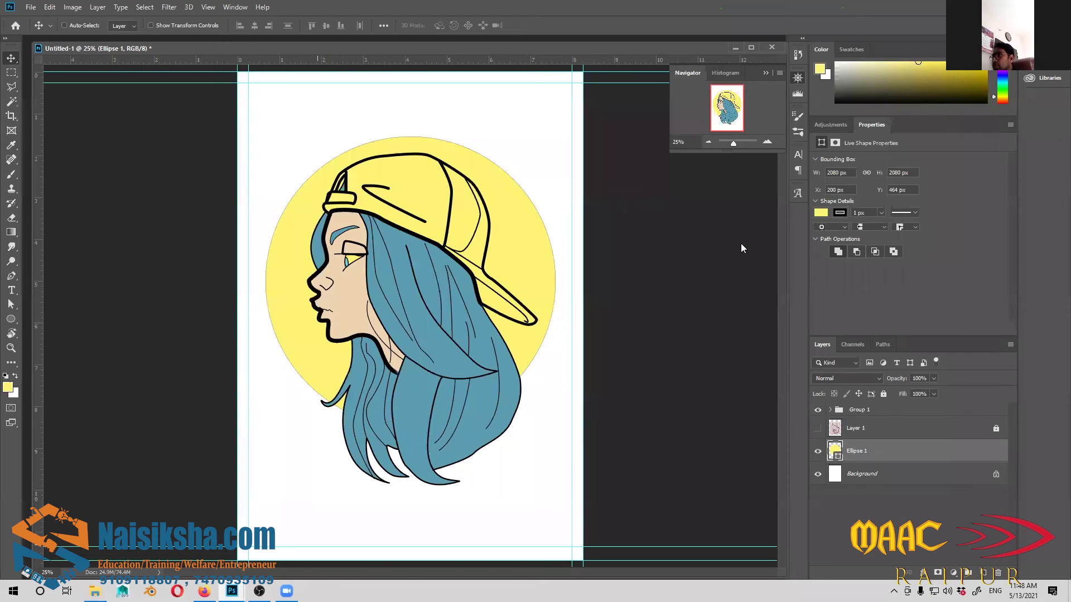
# Change the background circle's fill to the orange e3a113
pyautogui.doubleClick(835, 451)
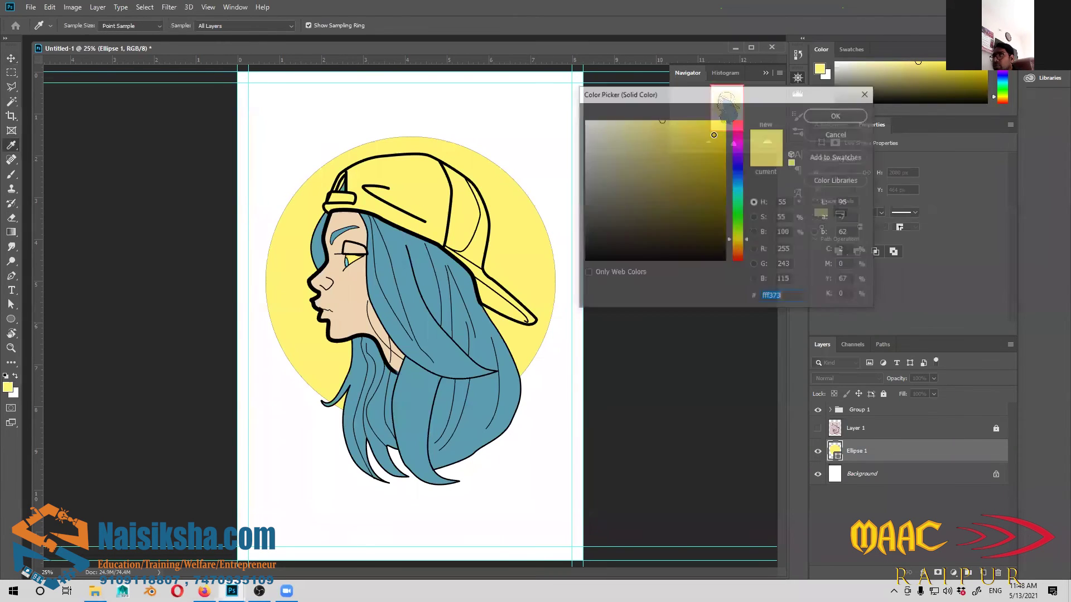
pyautogui.click(738, 245)
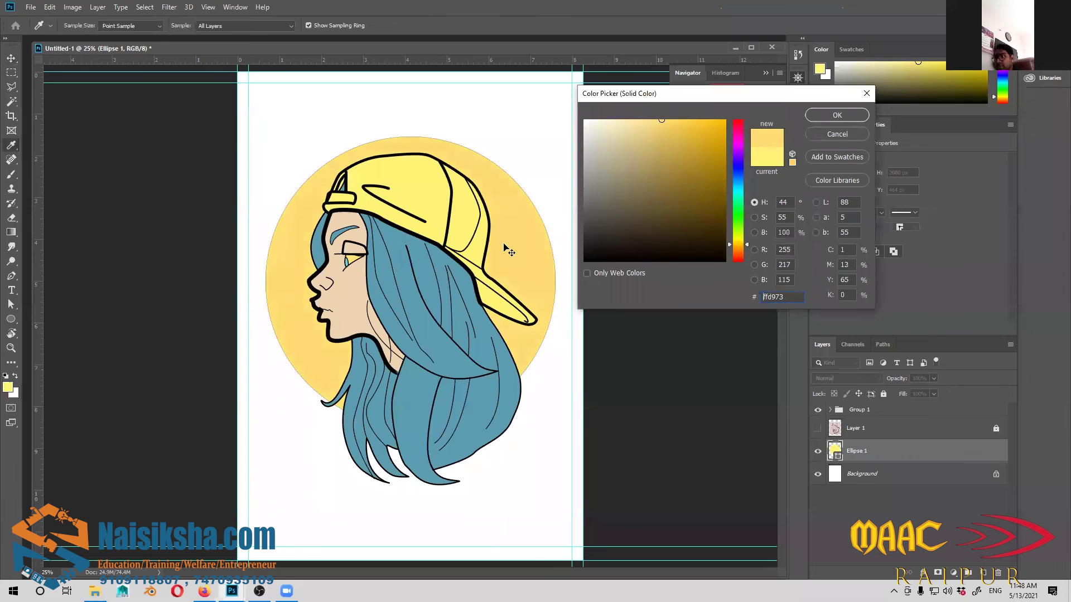
pyautogui.write('e3a113')
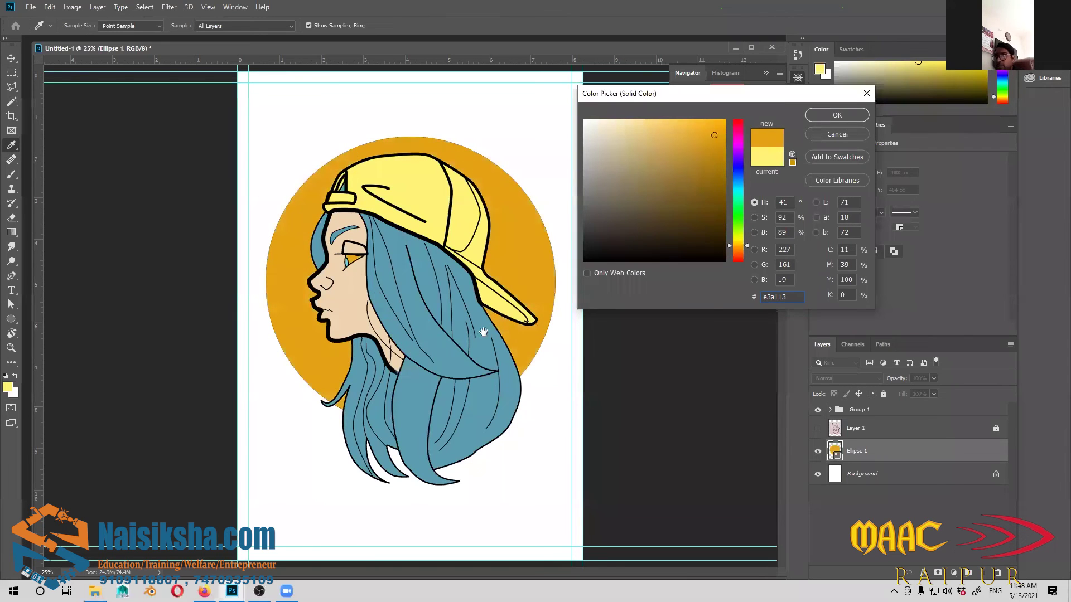
pyautogui.press('Return')
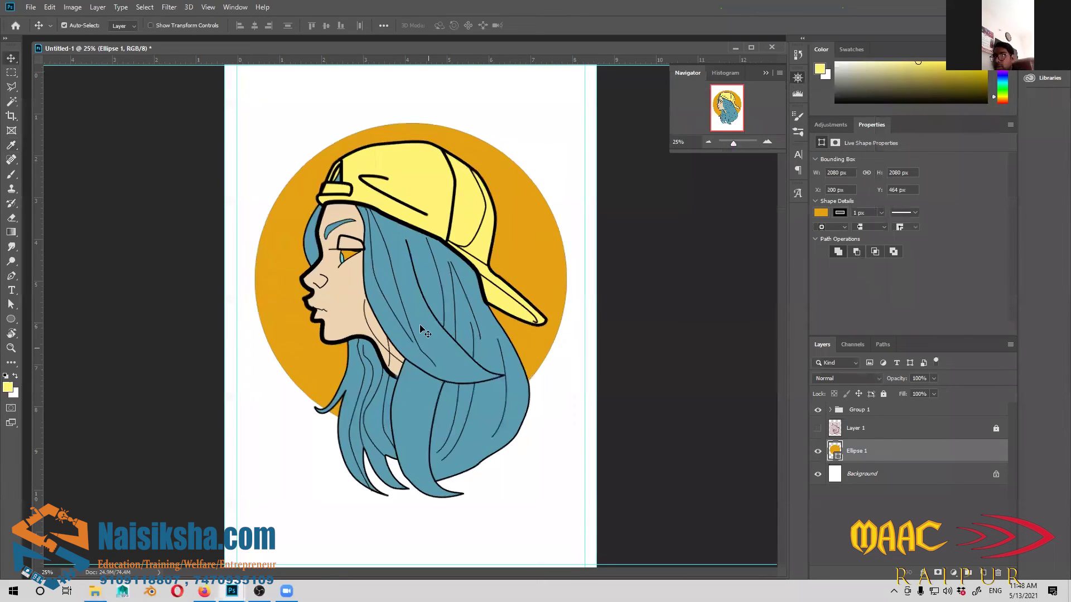
# Paint the white of the eye with the Brush on a new layer beneath Group 1
pyautogui.hotkey('ctrl', '+')
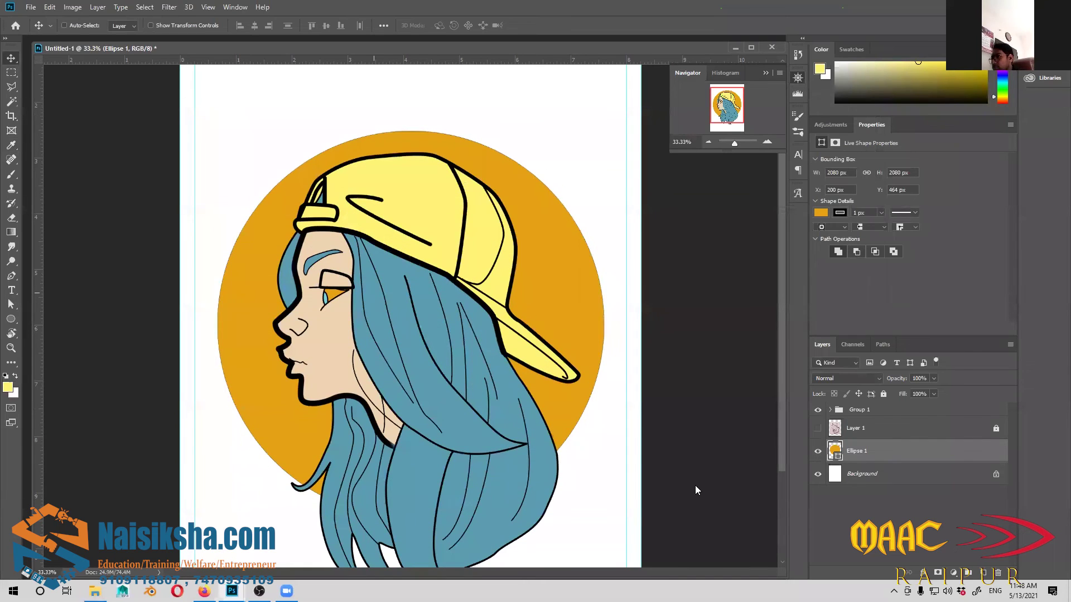
pyautogui.hotkey('ctrl', '+')
pyautogui.hotkey('ctrl', '+')
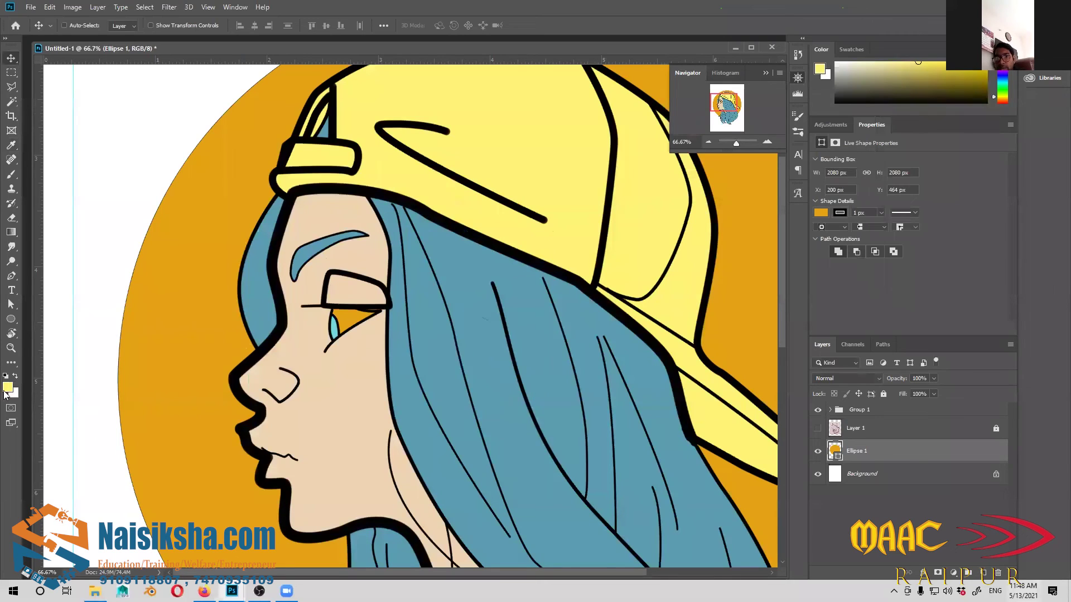
pyautogui.keyDown('ctrl'); pyautogui.click(343, 326); pyautogui.keyUp('ctrl')
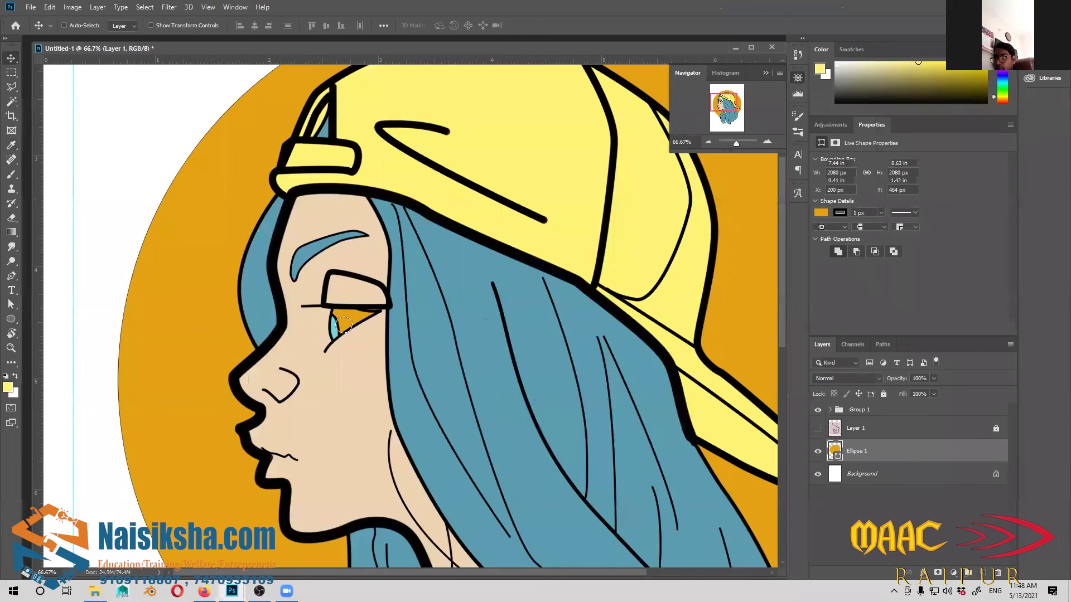
pyautogui.hotkey('ctrl', 'shift', 'alt', 'n')
pyautogui.press('b')
pyautogui.press('x')
pyautogui.moveTo(366, 315); pyautogui.dragTo(352, 320)
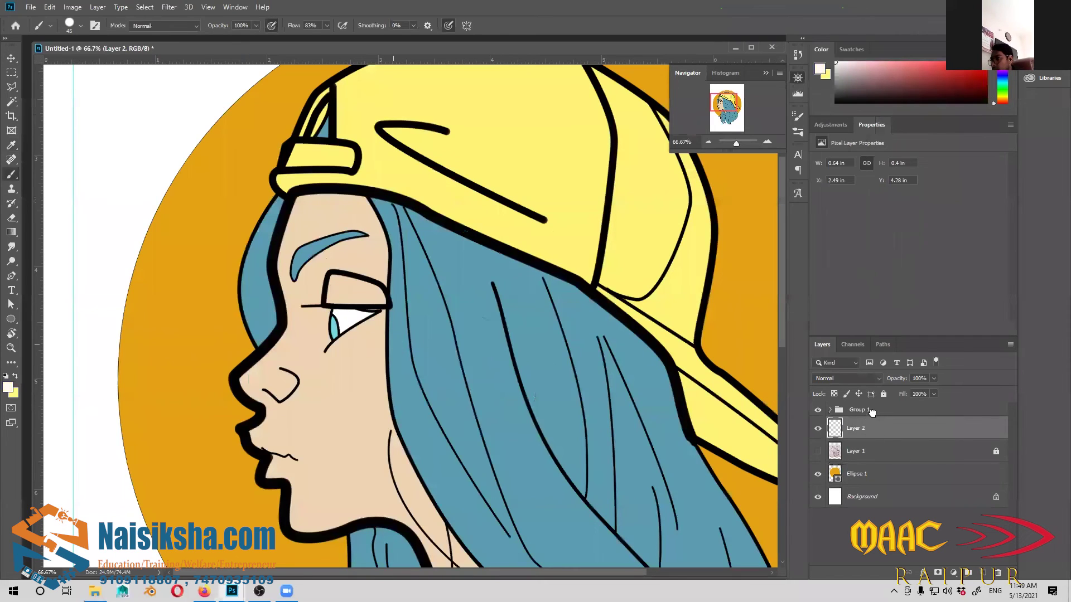
# Move the eye-white layer into Group 1 beneath the colour layer and check the group by toggling its visibility
pyautogui.press('v')
pyautogui.moveTo(883, 431); pyautogui.dragTo(858, 475)
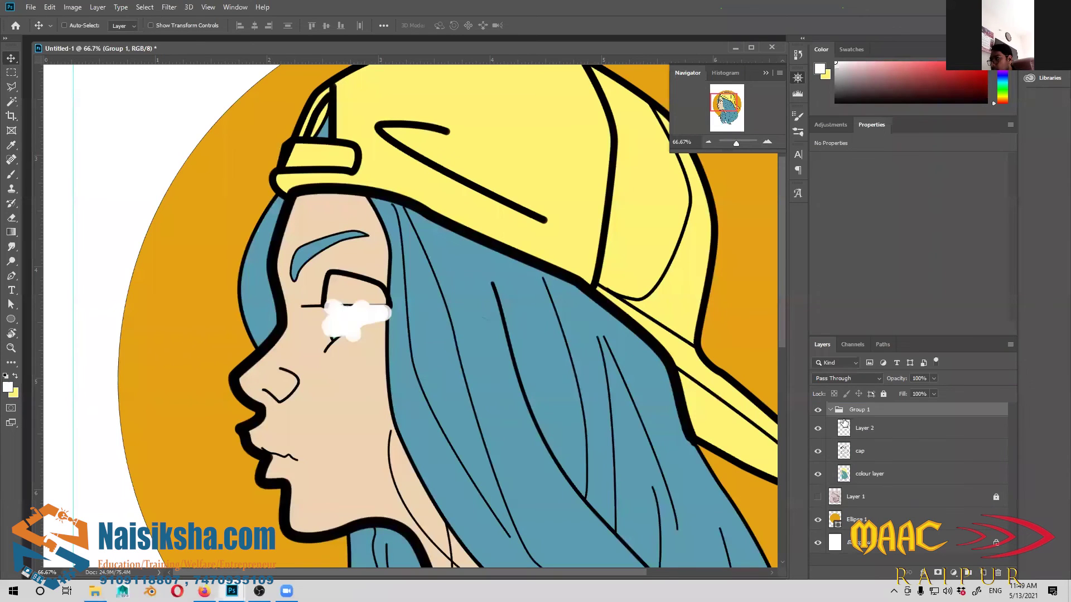
pyautogui.click(831, 410)
pyautogui.click(818, 411)
pyautogui.click(818, 413)
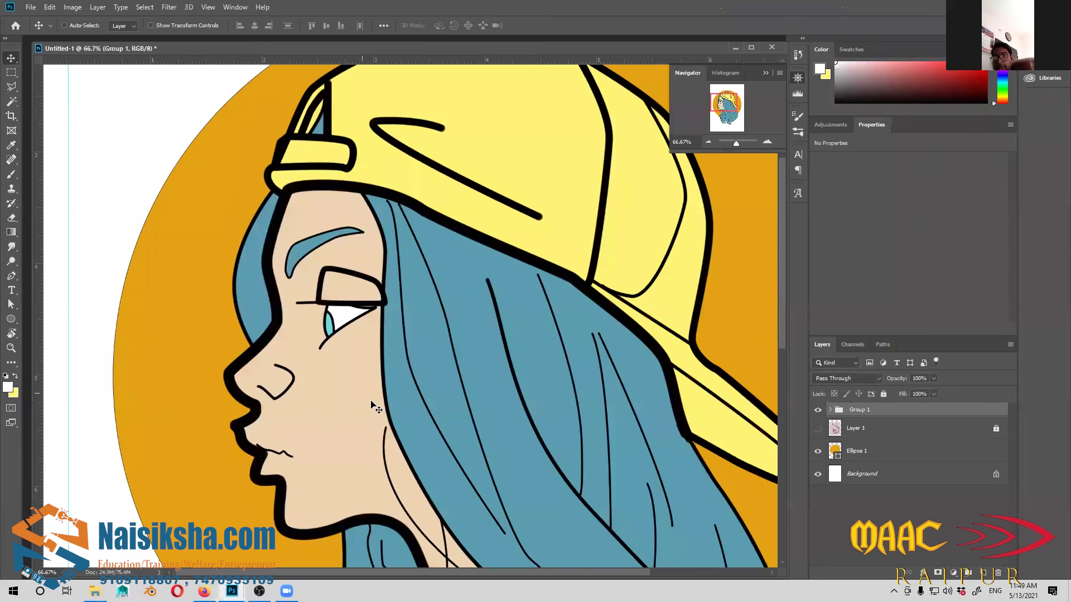
# Select the colour layer and set the foreground to the dark teal 2c6b6f, derived from the iris colour
pyautogui.hotkey('ctrl', '0')
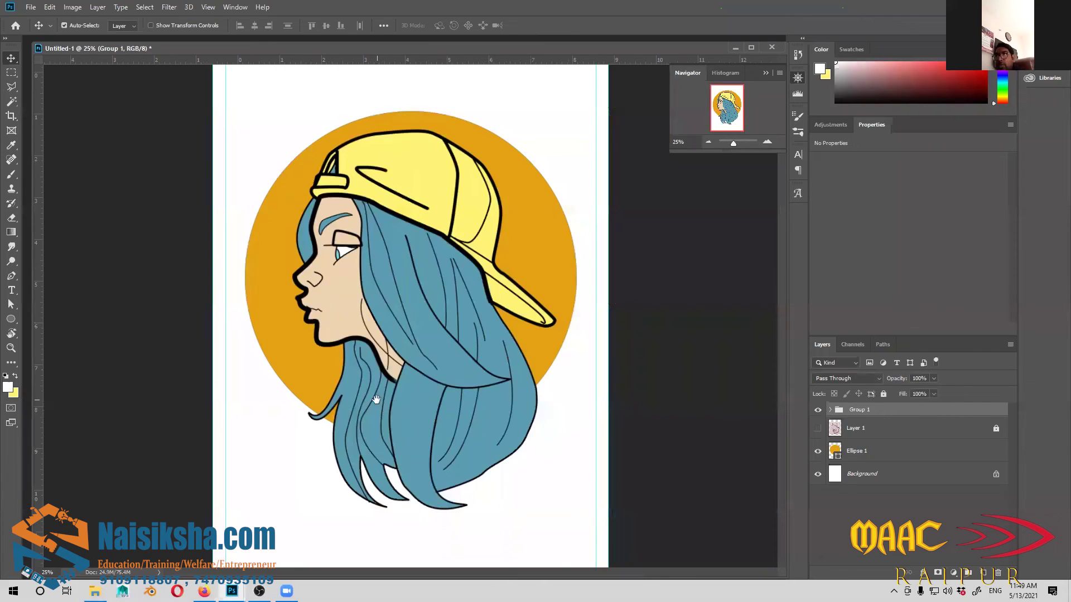
pyautogui.hotkey('ctrl', '1')
pyautogui.hotkey('ctrl', '+')
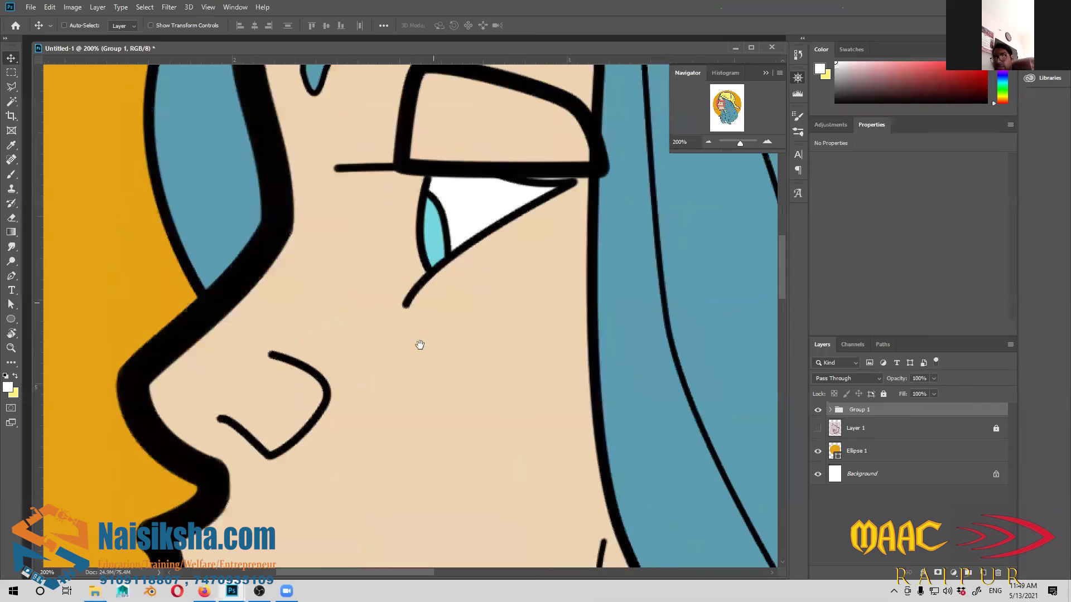
pyautogui.scroll(3, 468, 355)
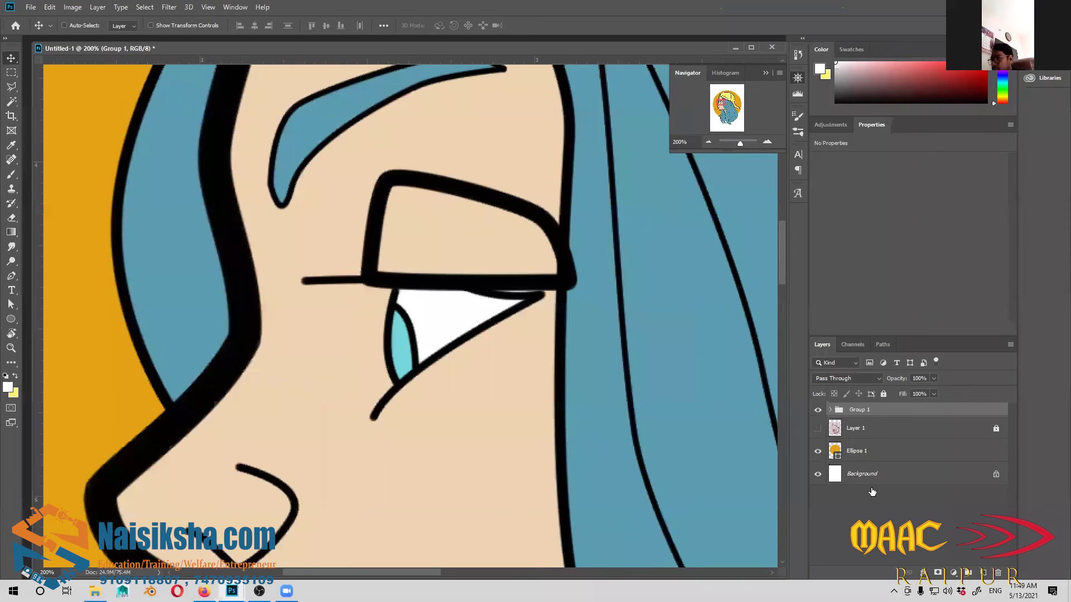
pyautogui.hotkey('ctrl', 'z')
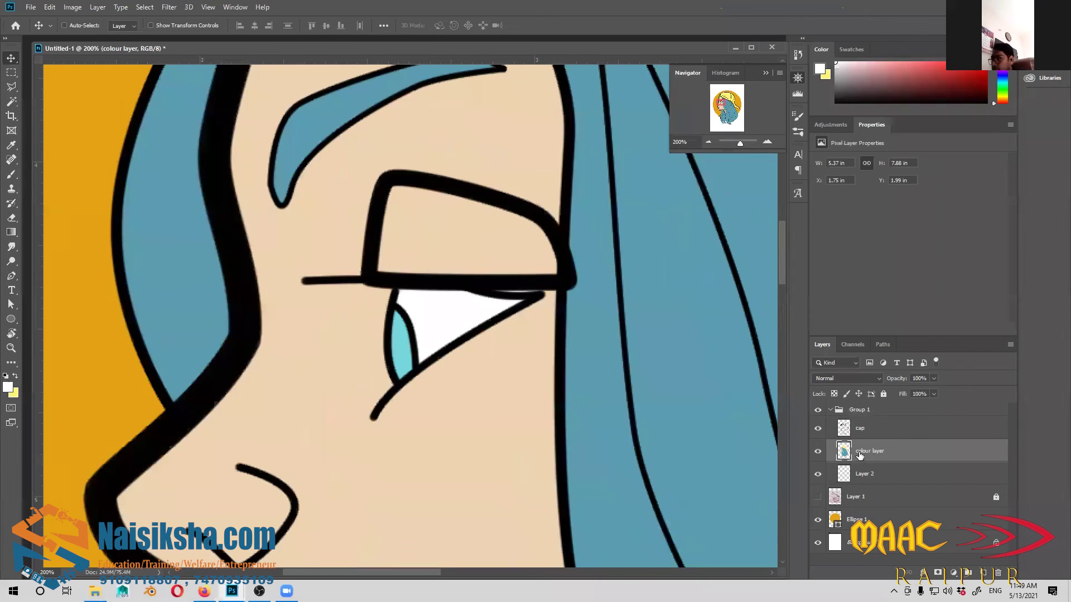
pyautogui.click(14, 175)
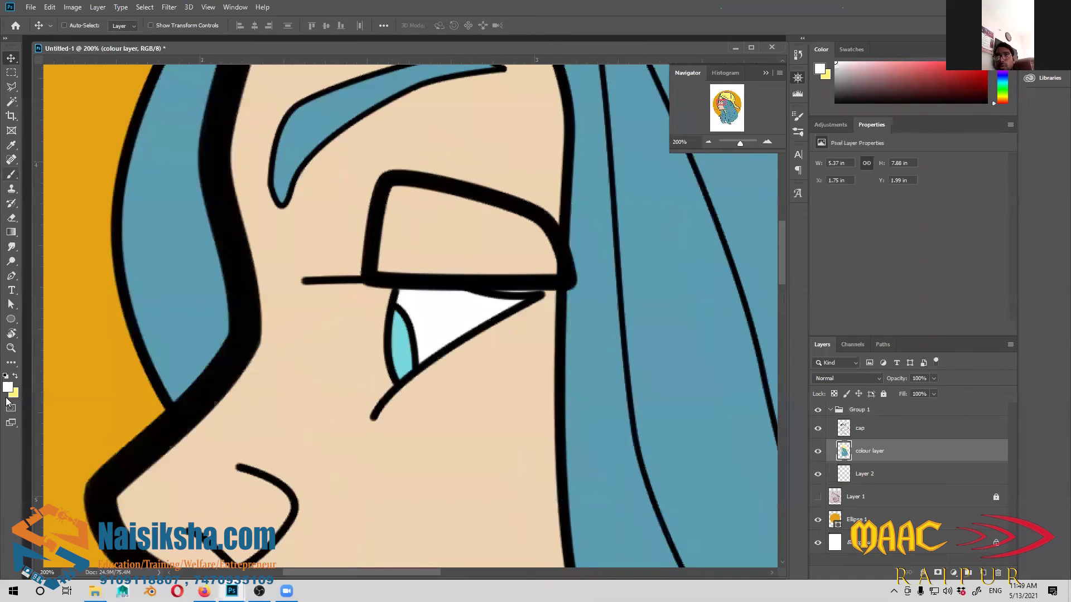
pyautogui.click(395, 356)
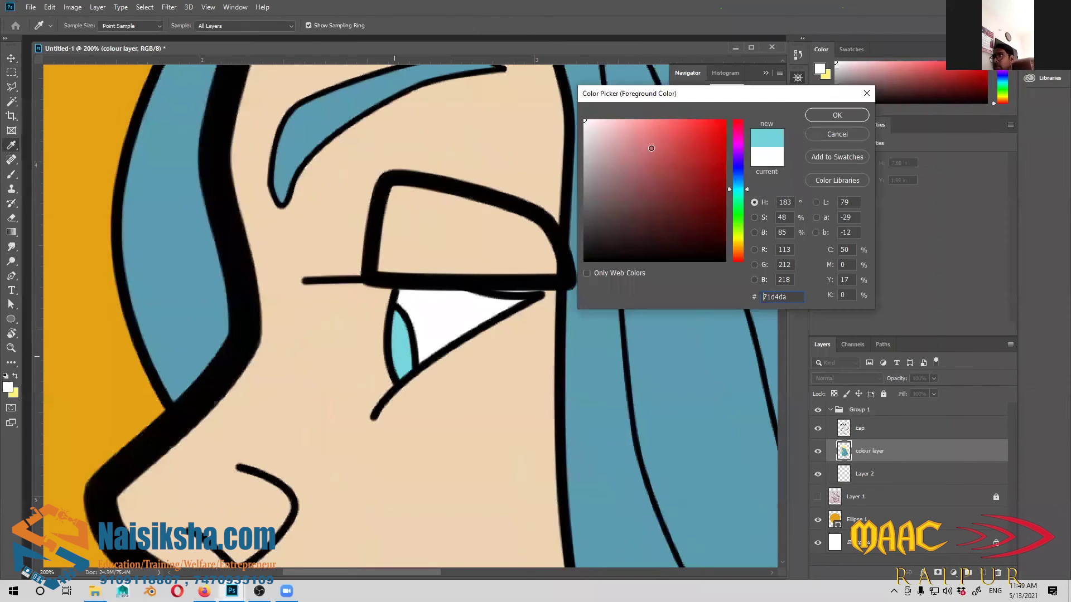
pyautogui.moveTo(652, 148); pyautogui.dragTo(666, 198)
pyautogui.click(835, 115)
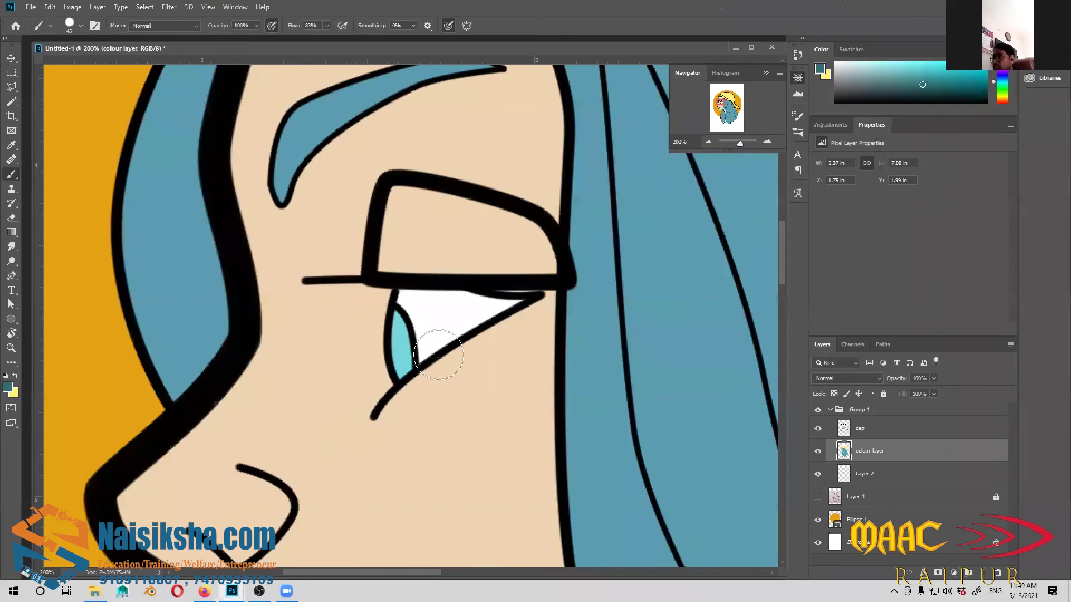
# Paint a small dark pupil at the inner edge of the iris with a reduced Brush
pyautogui.hotkey('ctrl', '+')
pyautogui.press('[')
pyautogui.press('[')
pyautogui.press('[')
pyautogui.press('[')
pyautogui.press('[')
pyautogui.moveTo(389, 355); pyautogui.dragTo(387, 367)
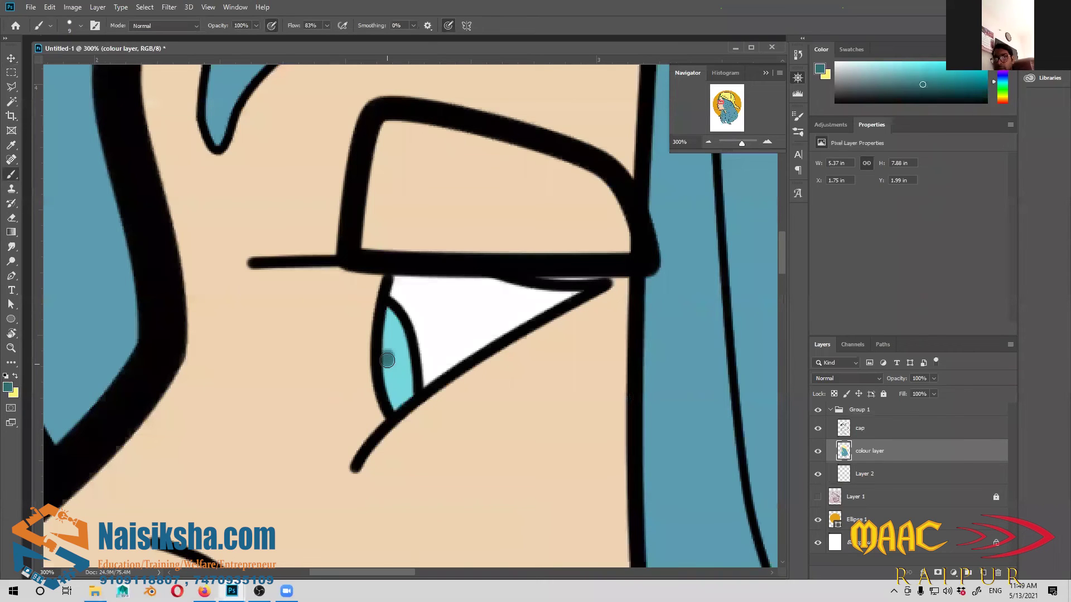
# Choose a slightly lighter teal and shade the lower part of the iris with a 25 px Brush
pyautogui.click(7, 388)
pyautogui.click(667, 199)
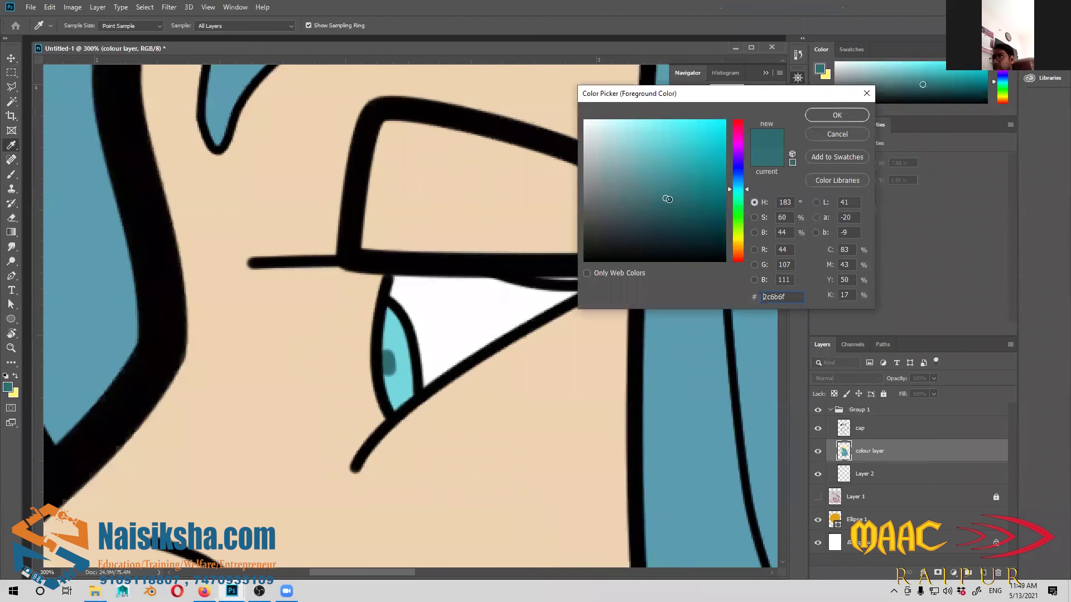
pyautogui.click(811, 135)
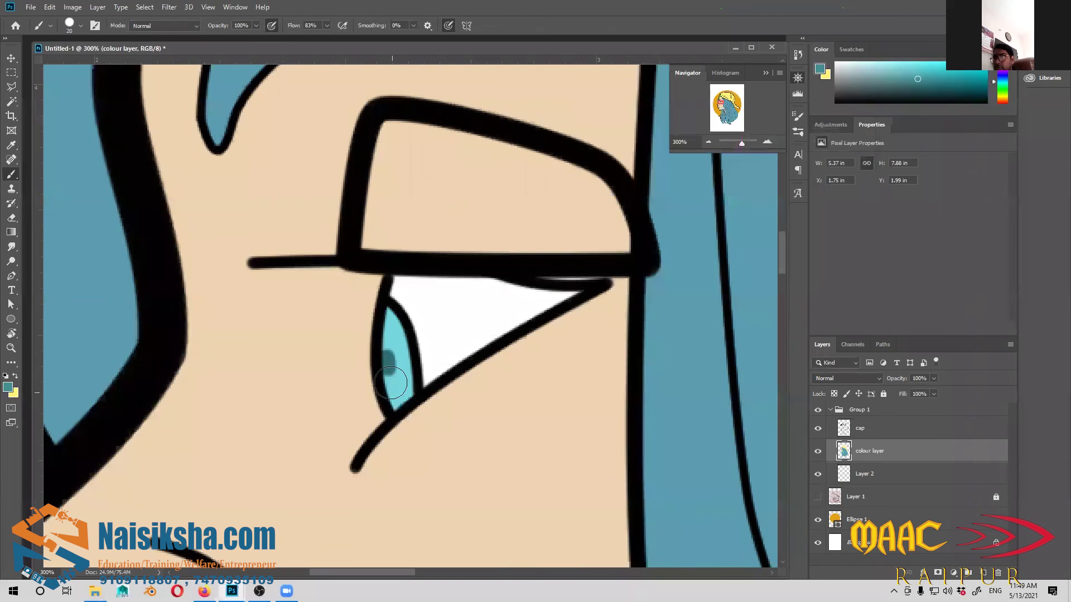
pyautogui.press(']')
pyautogui.moveTo(401, 383); pyautogui.dragTo(404, 394)
pyautogui.hotkey('ctrl', 'z')
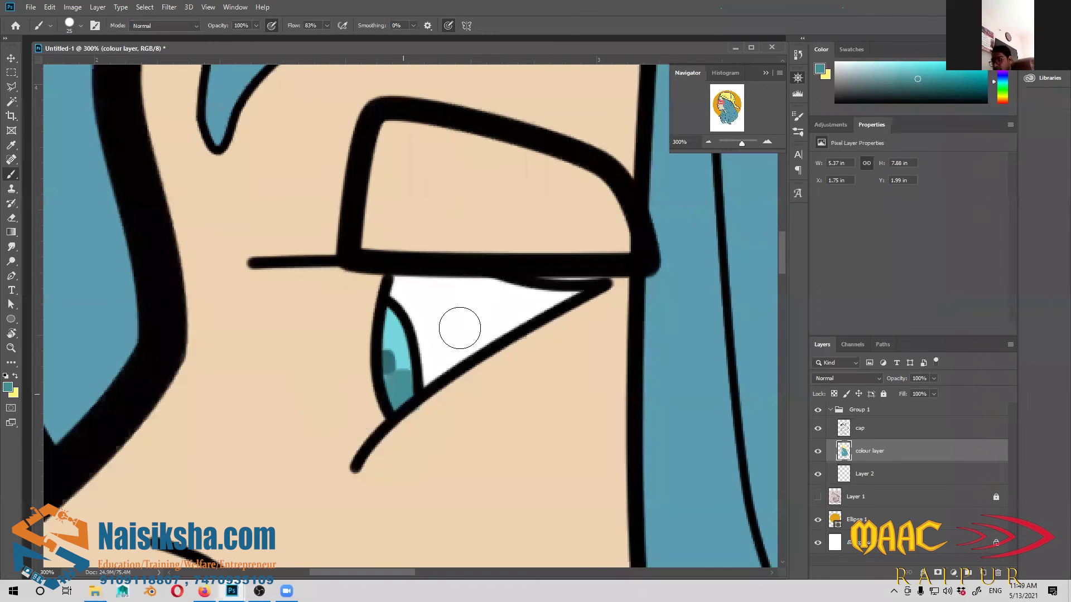
# Examine the shaded eye against the whole face and the orange circle, both from afar and up close
pyautogui.hotkey('ctrl', '-')
pyautogui.hotkey('ctrl', '-')
pyautogui.hotkey('ctrl', '-')
pyautogui.hotkey('ctrl', '-')
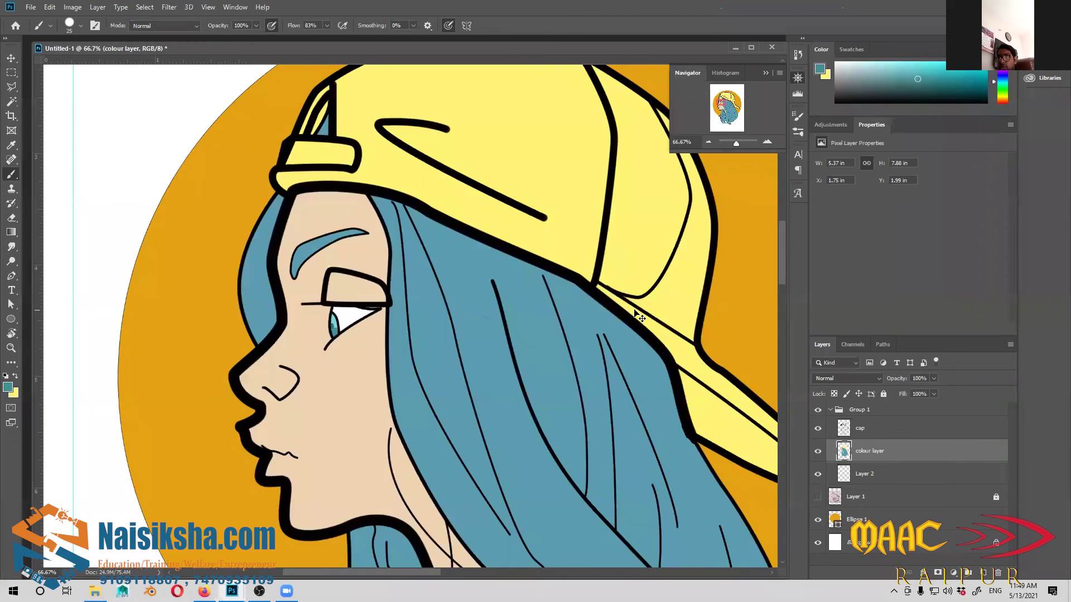
pyautogui.hotkey('ctrl', '-')
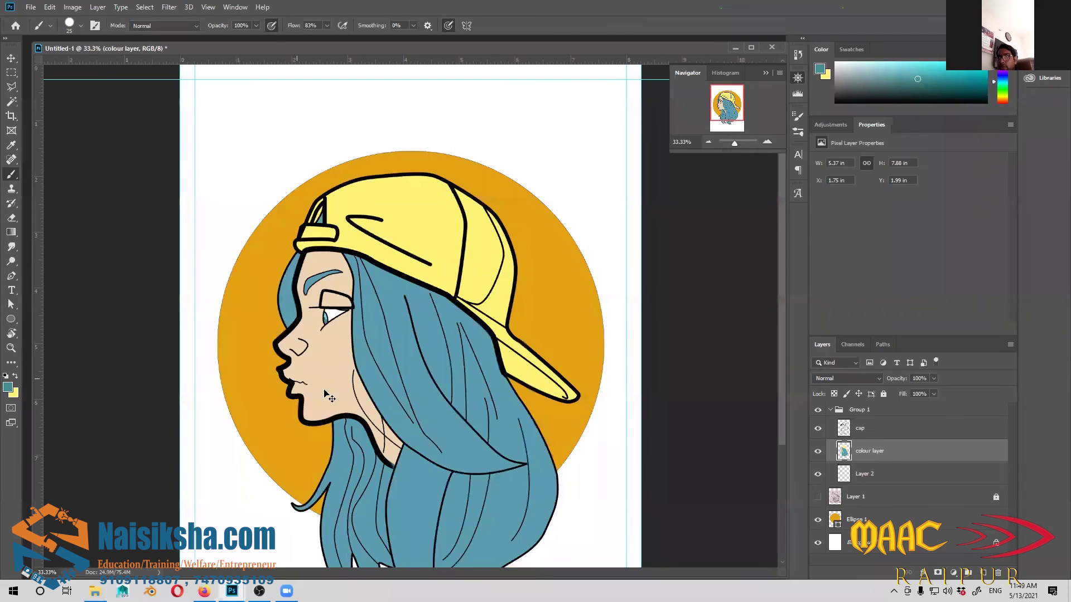
pyautogui.hotkey('ctrl', '+')
pyautogui.hotkey('ctrl', '+')
pyautogui.hotkey('ctrl', '+')
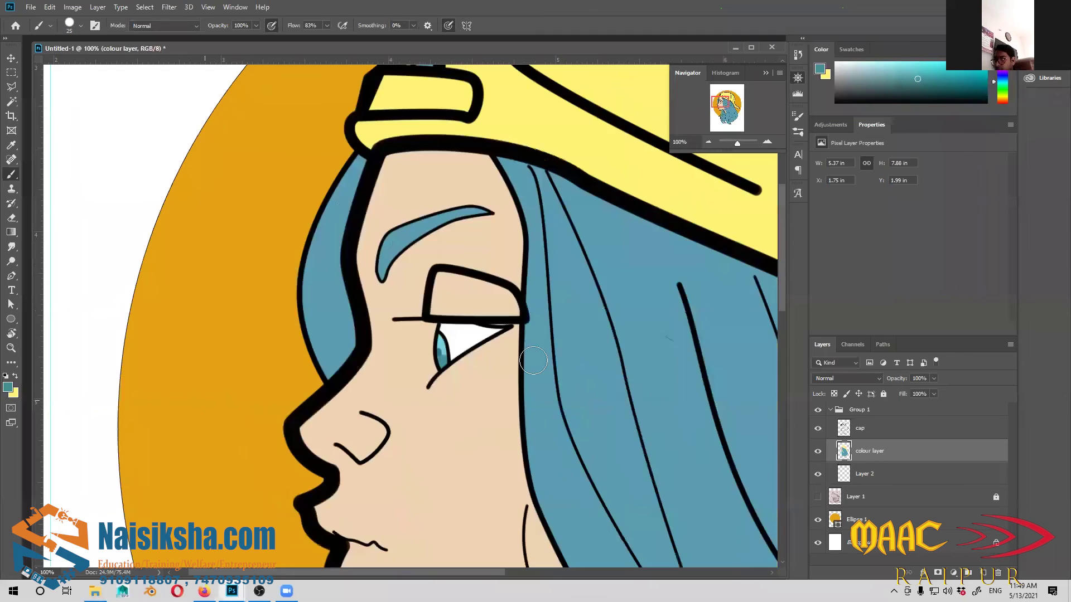
# Deepen the shading along the inner edge of the iris with a 9 px Brush, using teals sampled from the eye
pyautogui.hotkey('ctrl', '+')
pyautogui.moveTo(540, 378); pyautogui.dragTo(544, 385)
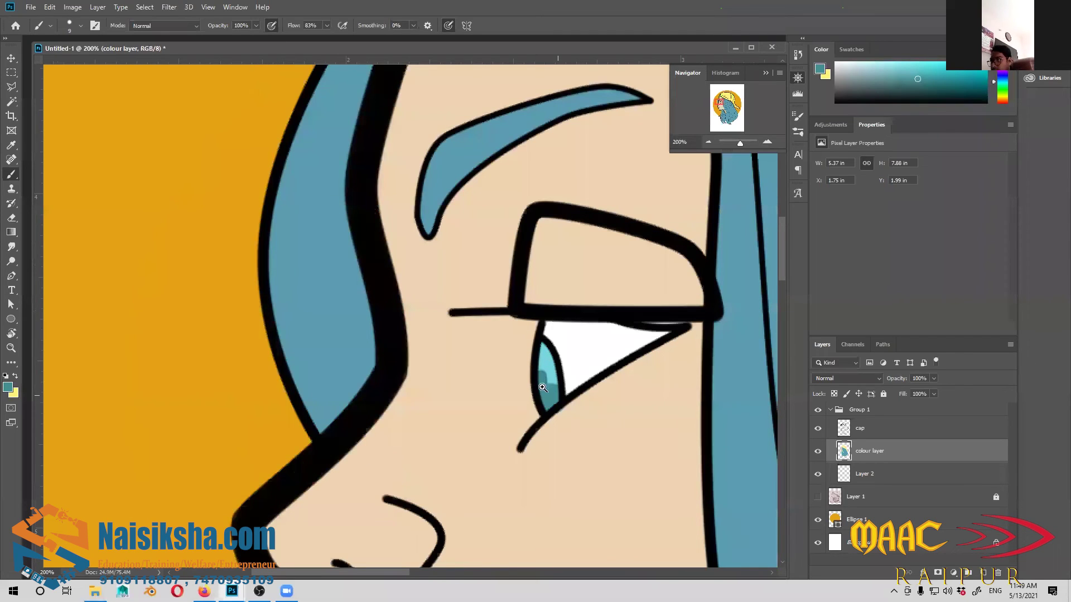
pyautogui.press('z')
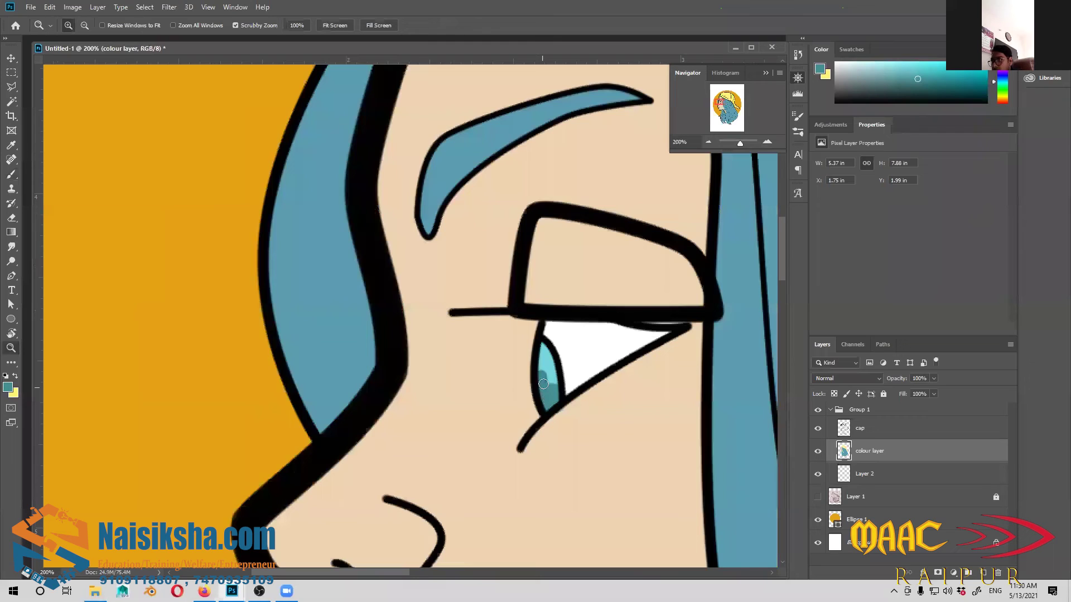
pyautogui.press('b')
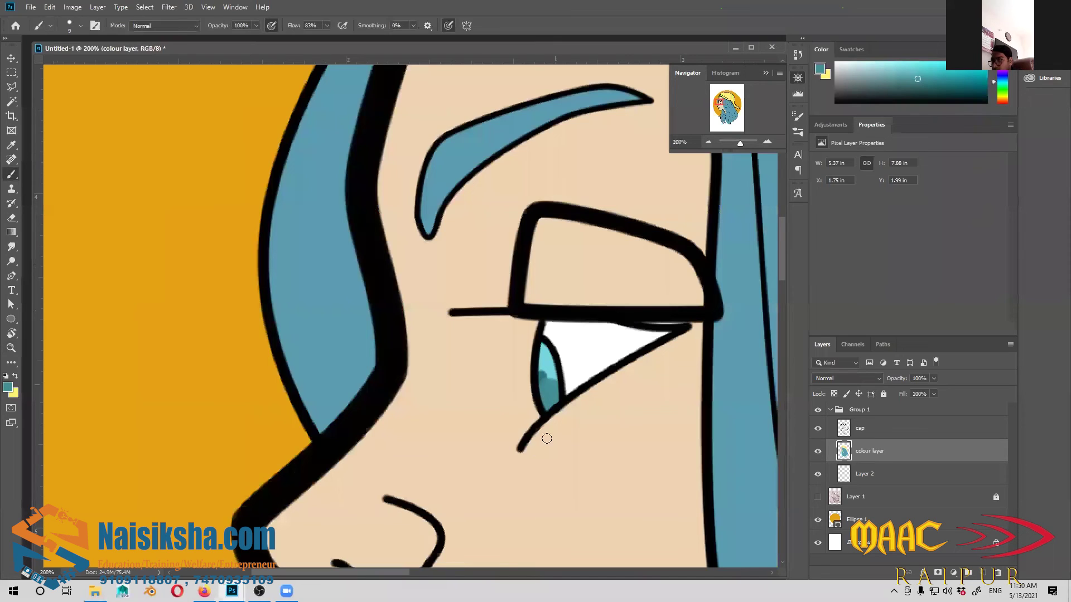
pyautogui.keyDown('alt'); pyautogui.click(539, 380); pyautogui.keyUp('alt')
pyautogui.moveTo(536, 341); pyautogui.dragTo(541, 372)
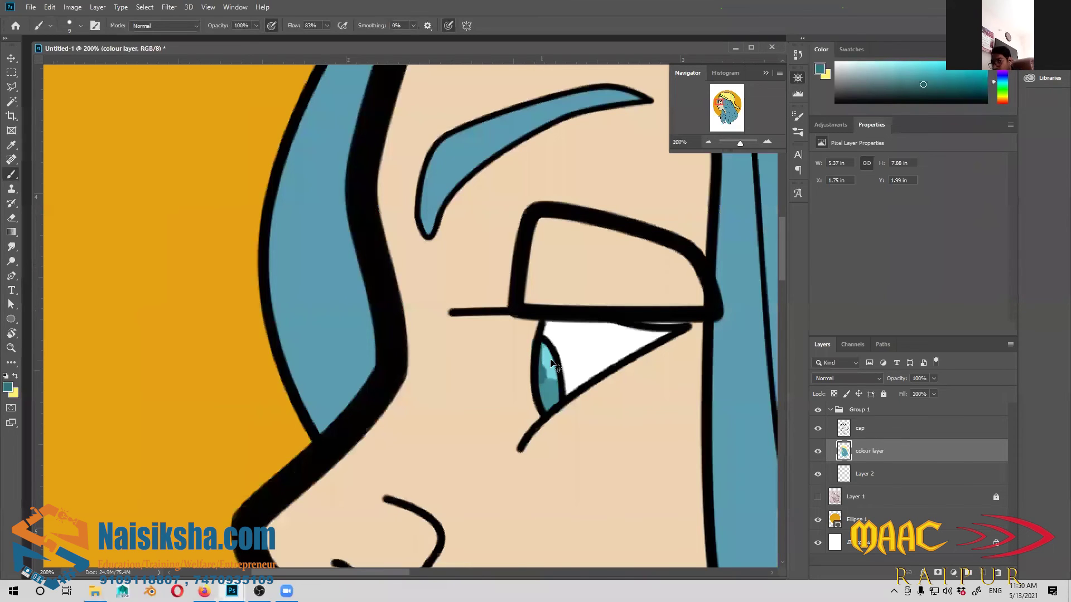
pyautogui.hotkey('ctrl', '-')
pyautogui.hotkey('ctrl', '-')
pyautogui.hotkey('ctrl', '-')
pyautogui.hotkey('ctrl', '-')
pyautogui.hotkey('ctrl', '-')
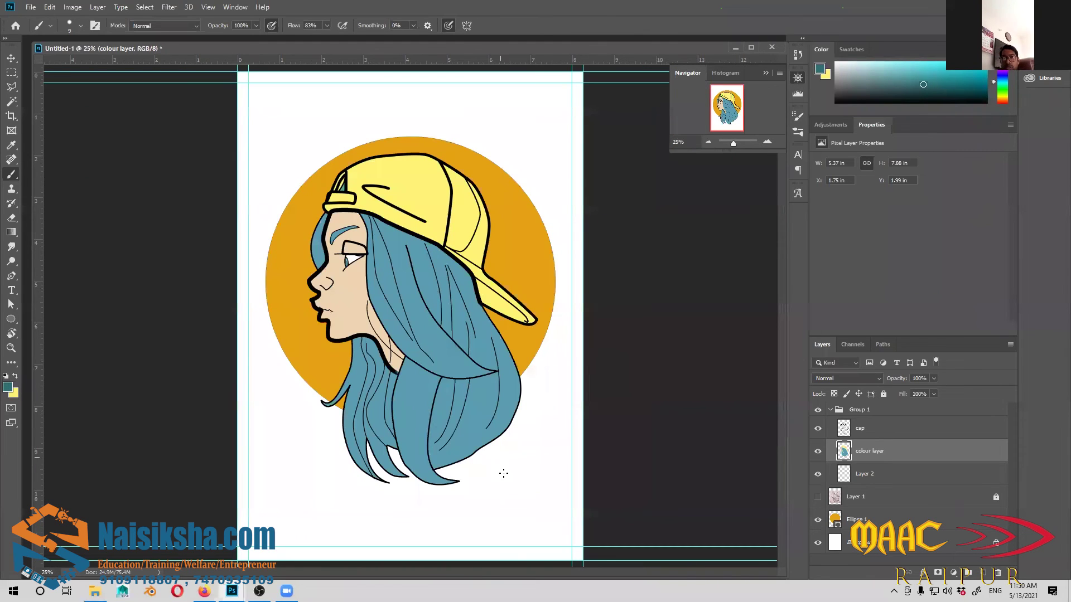
# Add a new empty layer directly above the colour layer and switch to the Pen tool
pyautogui.press('v')
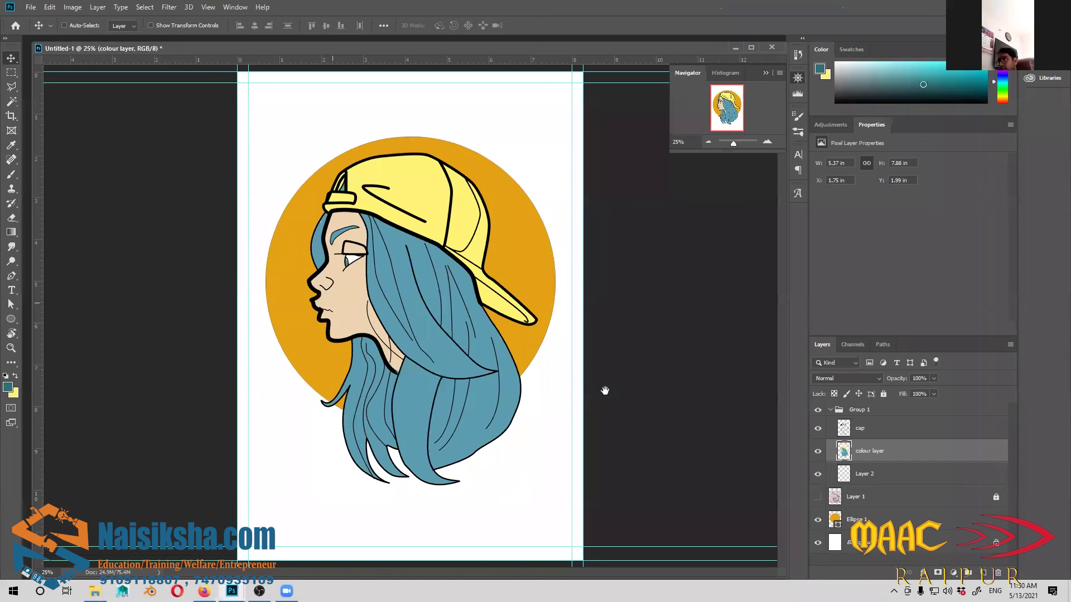
pyautogui.hotkey('ctrl', '+')
pyautogui.hotkey('ctrl', '+')
pyautogui.hotkey('ctrl', '+')
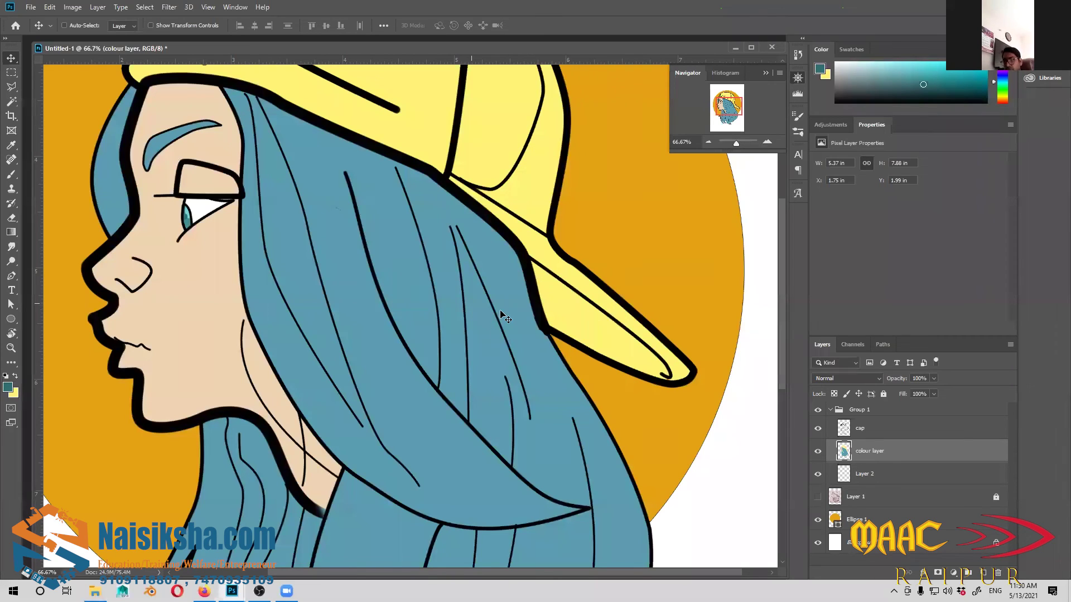
pyautogui.press('p')
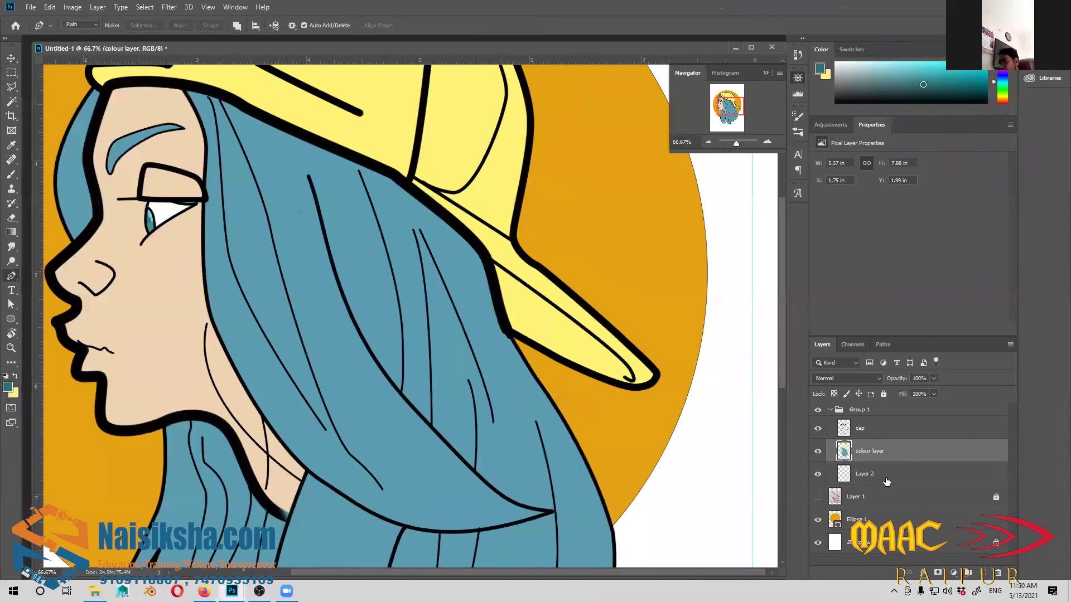
pyautogui.click(985, 575)
pyautogui.scroll(2, 614, 343)
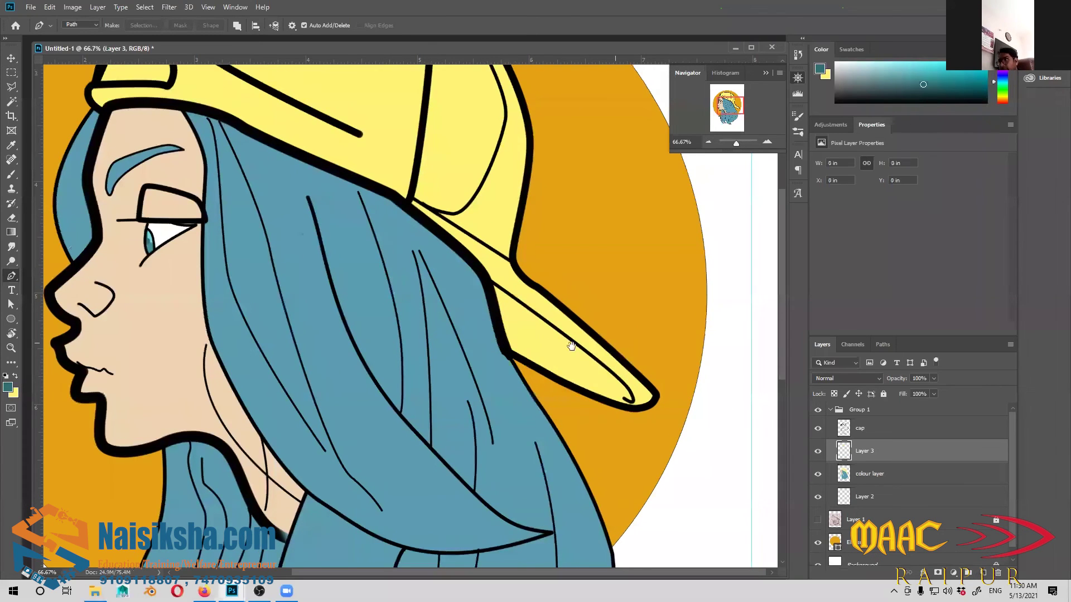
# Draw a closed Pen path over the underside of the cap's brim, following the inner brim line to its curled tip
pyautogui.scroll(2, 589, 483)
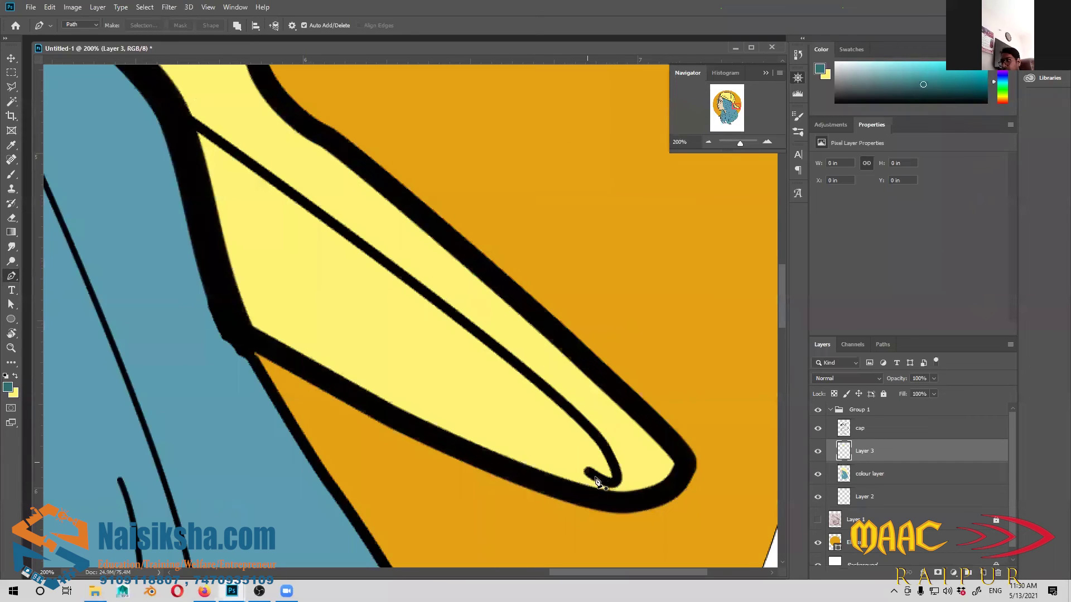
pyautogui.click(592, 474)
pyautogui.moveTo(608, 450); pyautogui.dragTo(638, 502)
pyautogui.click(592, 474)
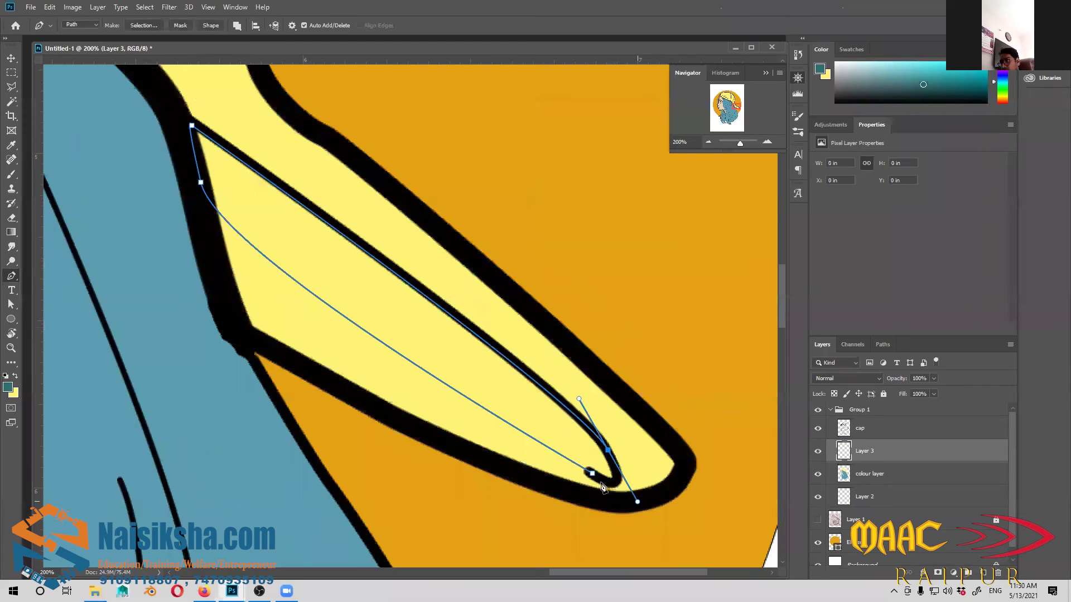
pyautogui.press('space')
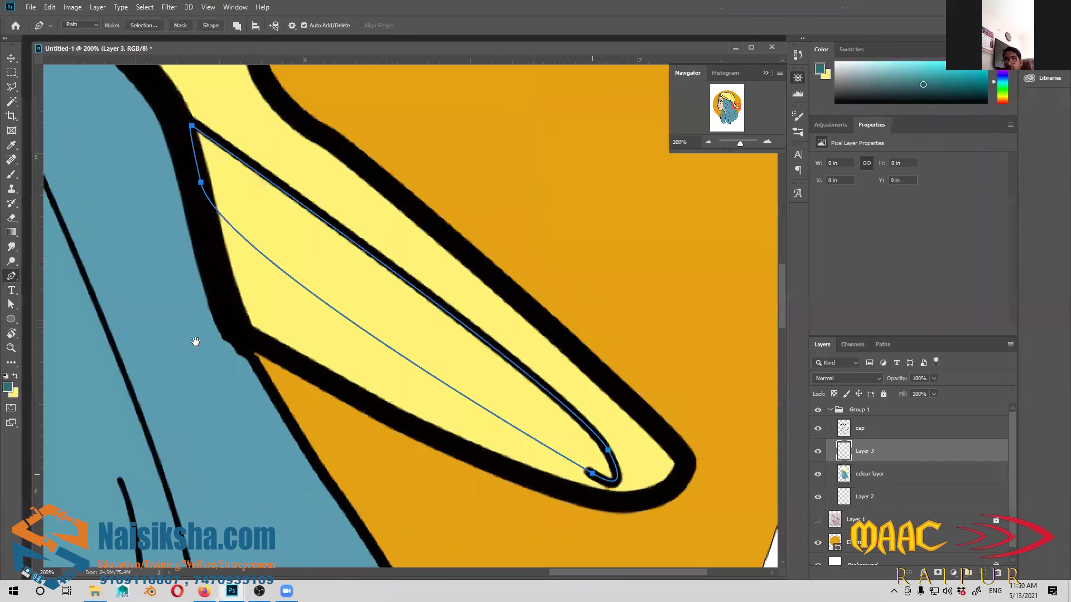
pyautogui.moveTo(186, 334); pyautogui.dragTo(195, 341)
# Fill the brim path with a darker shade of the cap's yellow as foreground colour, at 100% opacity
pyautogui.press('x')
pyautogui.press('n')
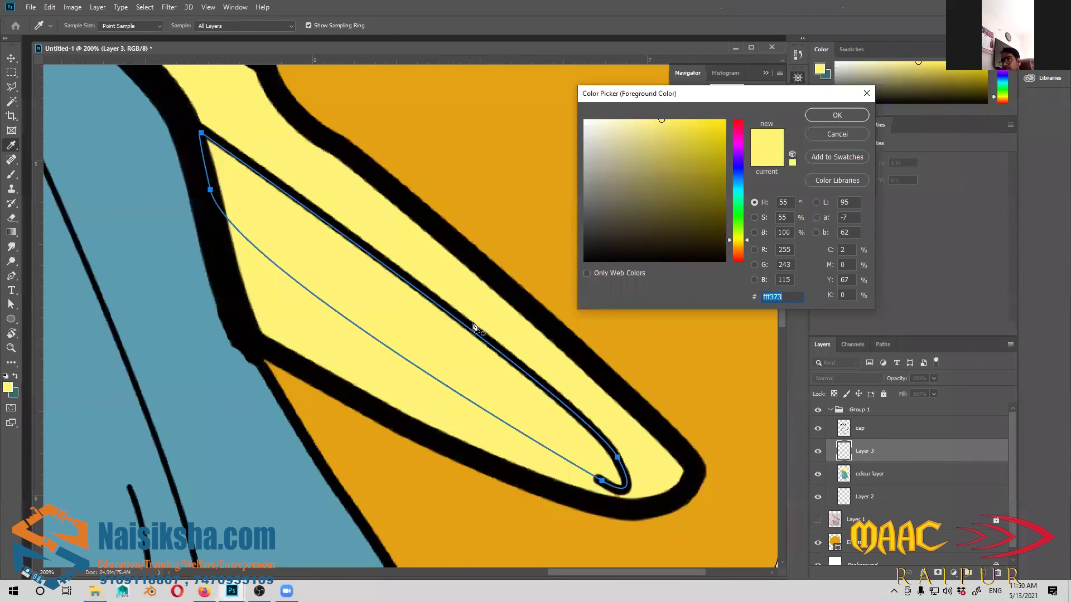
pyautogui.click(457, 368)
pyautogui.press('Return')
pyautogui.rightClick(485, 189)
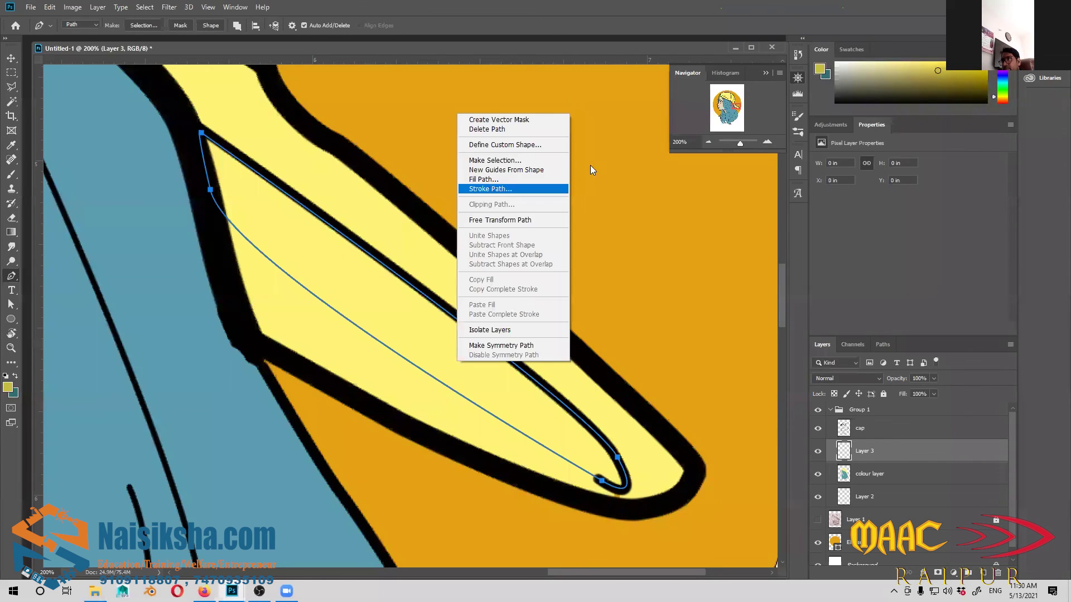
pyautogui.click(564, 165)
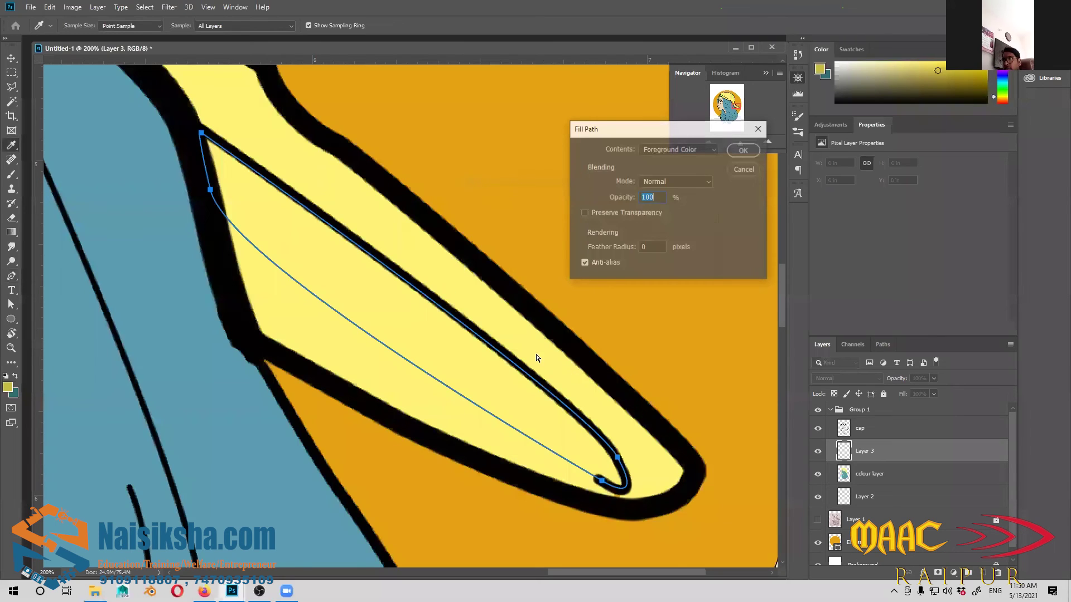
pyautogui.press('Return')
pyautogui.hotkey('ctrl', '0')
# Start a Pen path down the long dividing strand of the hair to its tip and on into the lower back hair
pyautogui.press('p')
pyautogui.scroll(3, 450, 378)
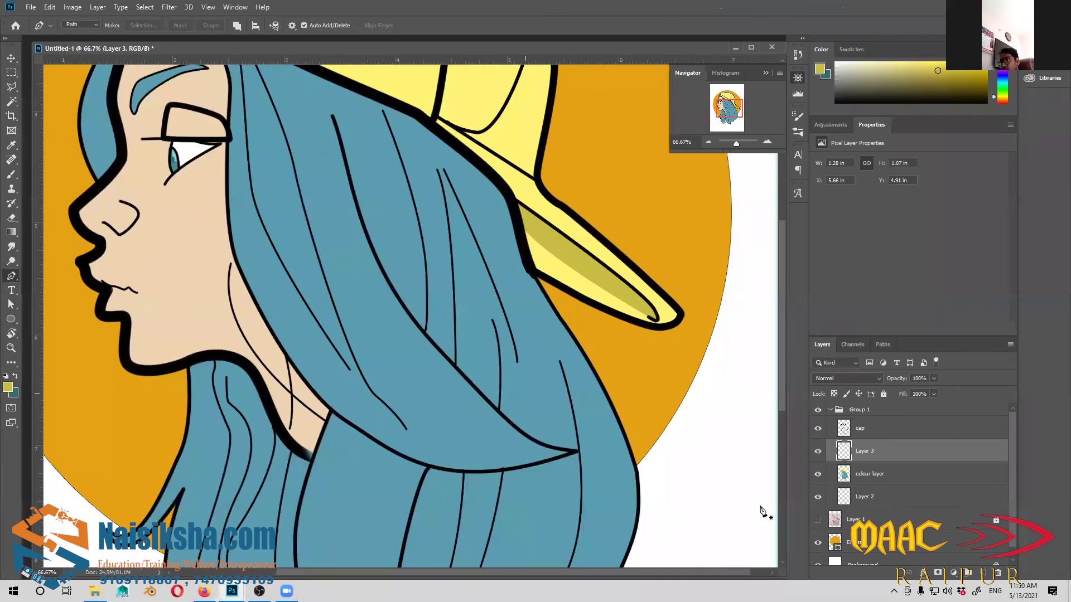
pyautogui.click(325, 121)
pyautogui.moveTo(366, 264); pyautogui.dragTo(380, 282)
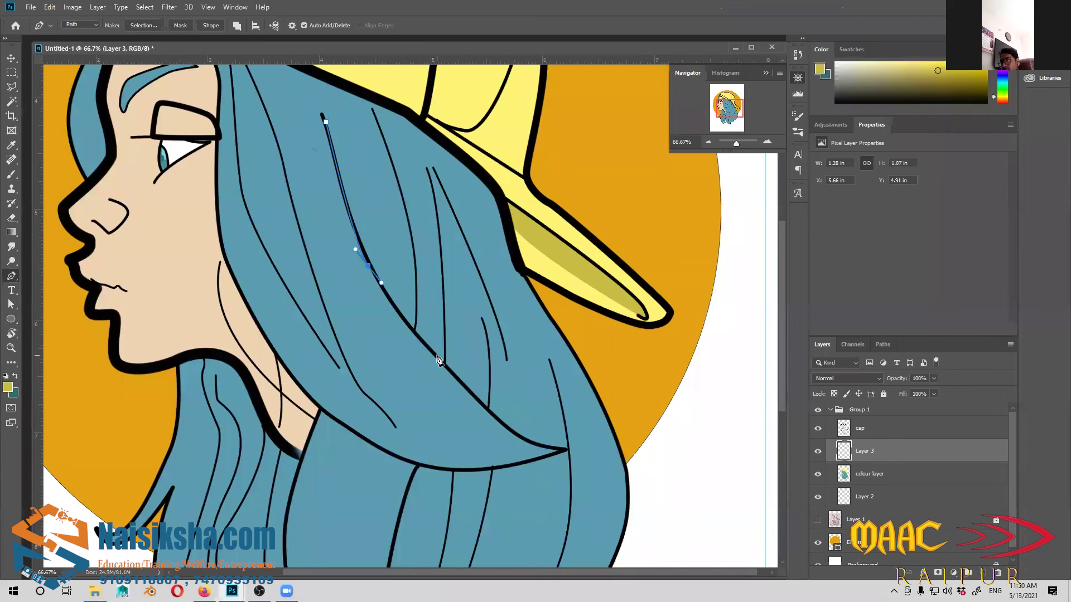
pyautogui.moveTo(445, 363); pyautogui.dragTo(453, 376)
pyautogui.moveTo(513, 432); pyautogui.dragTo(527, 439)
pyautogui.moveTo(549, 481); pyautogui.dragTo(546, 395)
pyautogui.moveTo(508, 469); pyautogui.dragTo(534, 311)
pyautogui.moveTo(512, 433); pyautogui.dragTo(432, 478)
pyautogui.click(405, 492)
# Continue the path up the hair's outer back edge and along the cap's lower edge to the forehead
pyautogui.click(505, 454)
pyautogui.moveTo(541, 428); pyautogui.dragTo(546, 426)
pyautogui.moveTo(627, 323); pyautogui.dragTo(563, 241)
pyautogui.scroll(3, 631, 254)
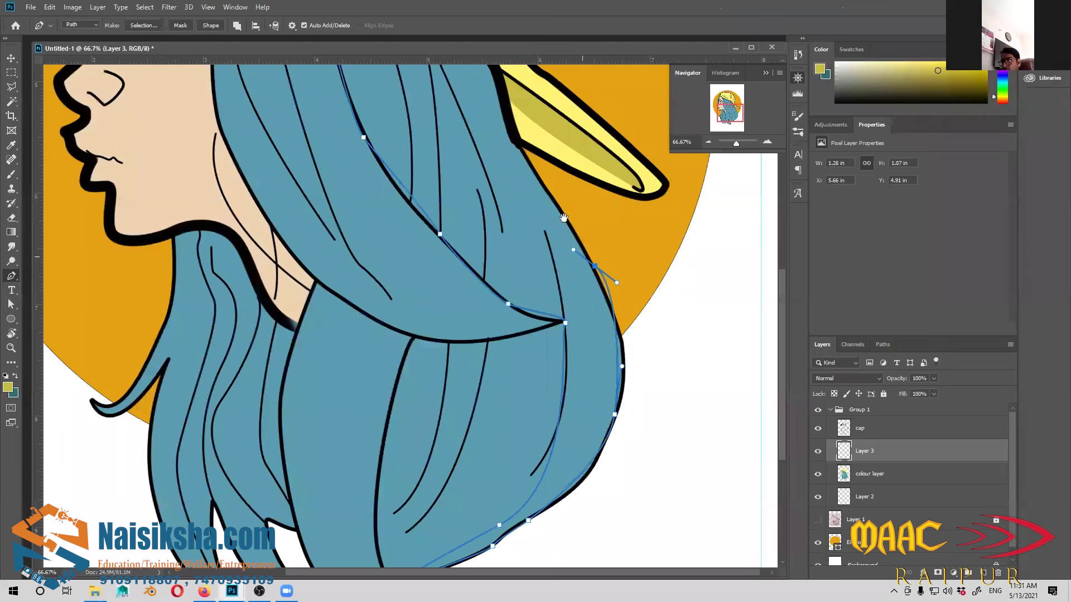
pyautogui.moveTo(582, 256); pyautogui.dragTo(649, 446)
pyautogui.moveTo(585, 337); pyautogui.dragTo(577, 327)
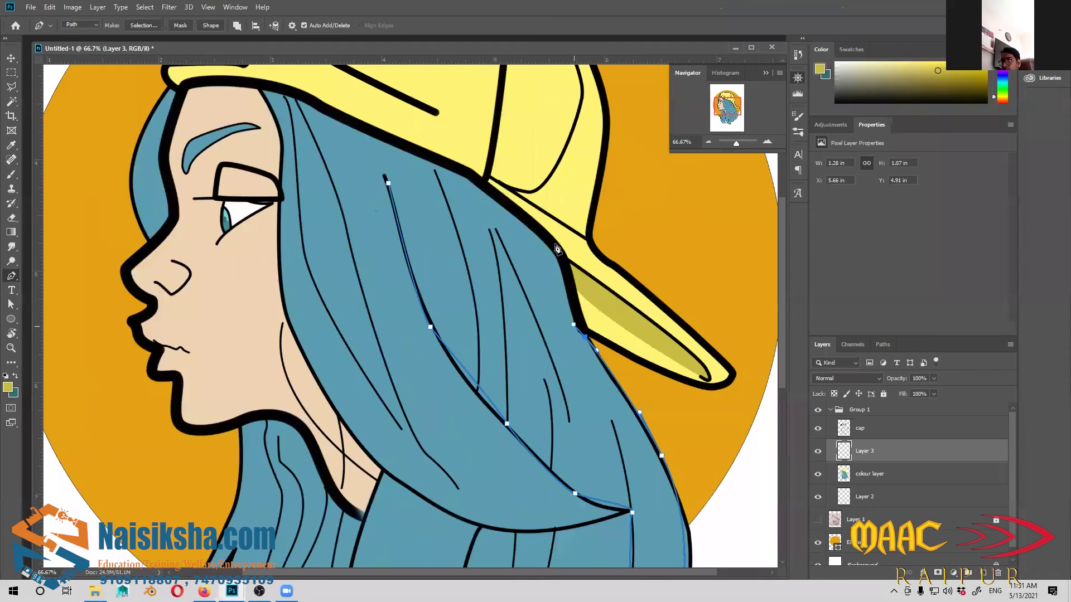
pyautogui.click(550, 241)
pyautogui.moveTo(415, 150); pyautogui.dragTo(380, 139)
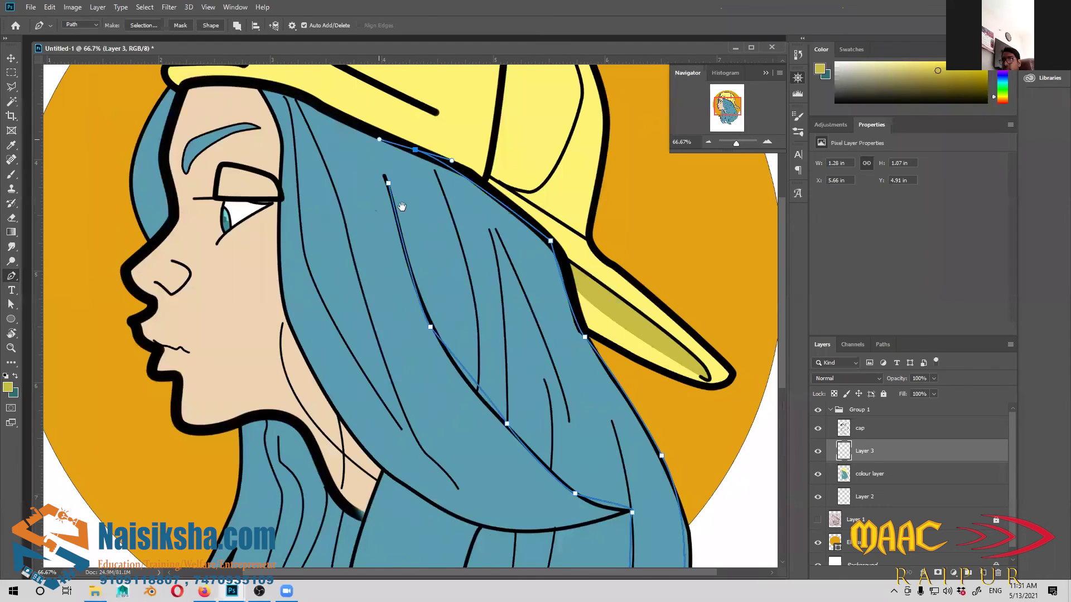
pyautogui.moveTo(369, 179); pyautogui.dragTo(477, 325)
pyautogui.click(317, 154)
# Set the foreground to the dark blue 367283, derived from the hair colour, and fill the back-hair path with it
pyautogui.click(8, 388)
pyautogui.click(486, 266)
pyautogui.click(667, 188)
pyautogui.click(837, 115)
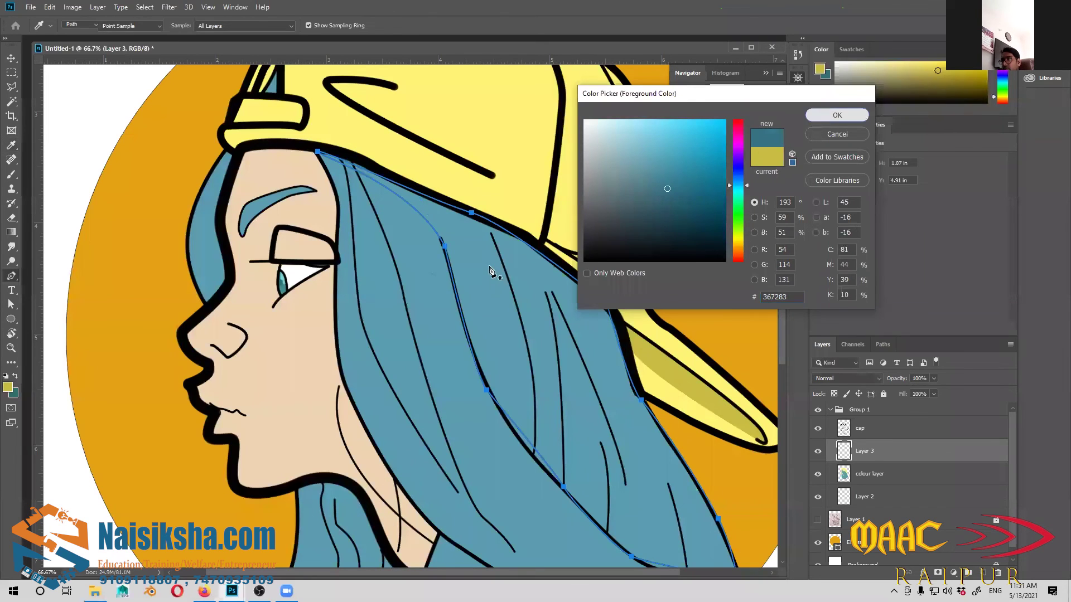
pyautogui.press('p')
pyautogui.rightClick(513, 312)
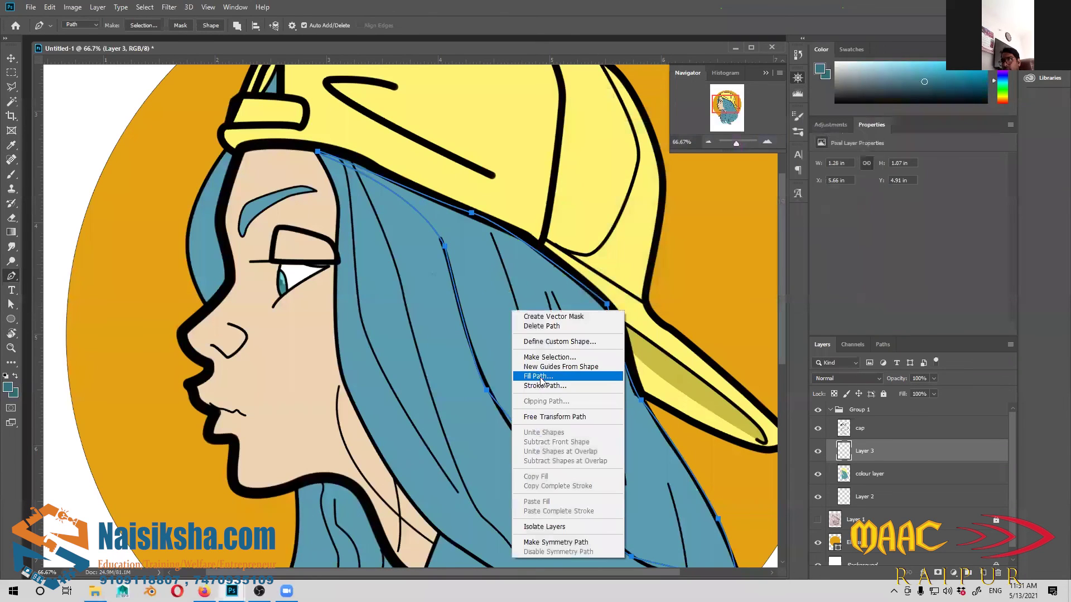
pyautogui.click(538, 376)
pyautogui.click(743, 150)
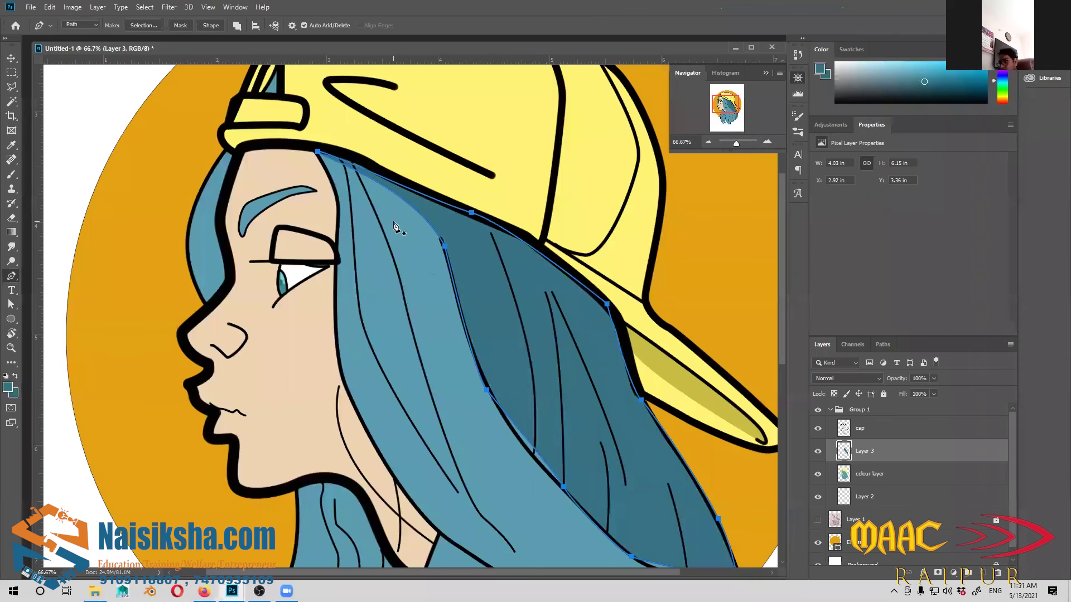
pyautogui.moveTo(519, 441); pyautogui.dragTo(477, 399)
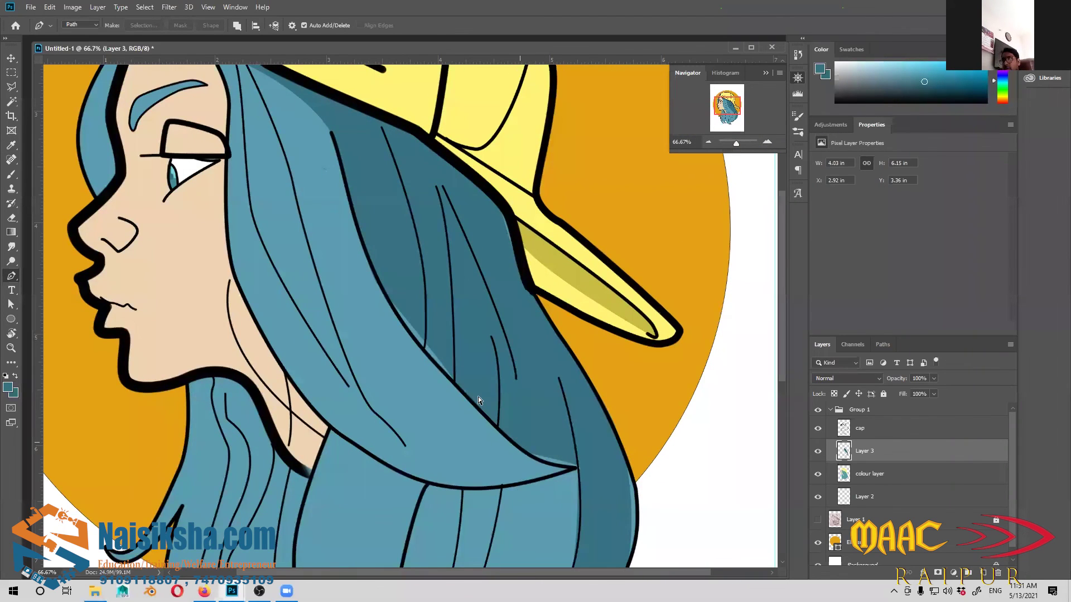
# Start a Pen path below the jaw, following the front hair's wavy strand down to its tip and back up the gap
pyautogui.hotkey('ctrl', '-')
pyautogui.hotkey('ctrl', '-')
pyautogui.hotkey('ctrl', '-')
pyautogui.hotkey('ctrl', '-')
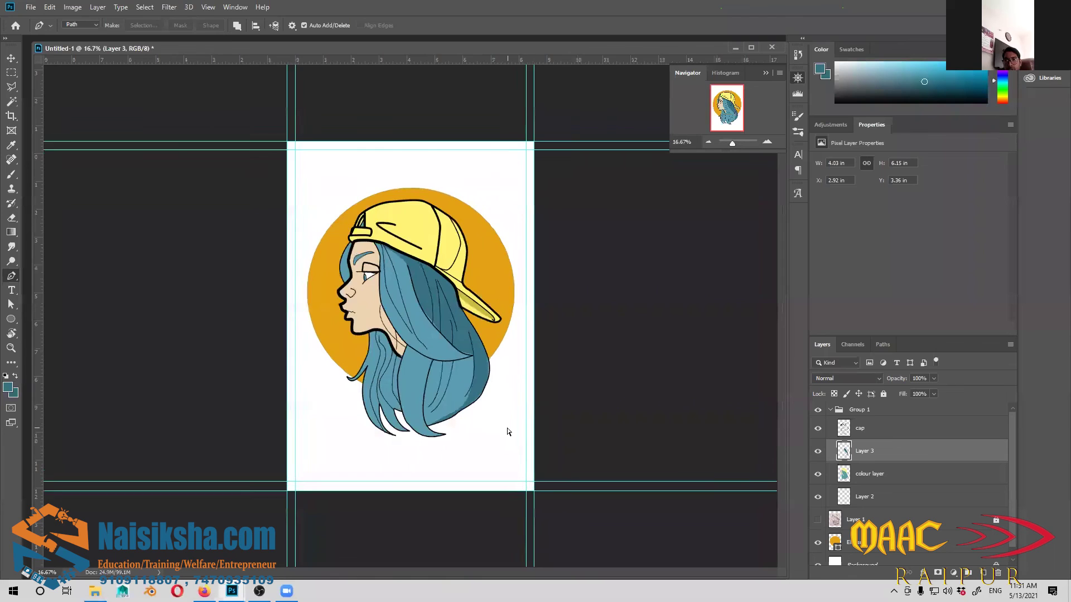
pyautogui.hotkey('ctrl', '+')
pyautogui.hotkey('ctrl', '+')
pyautogui.click(344, 298)
pyautogui.moveTo(356, 334); pyautogui.dragTo(354, 355)
pyautogui.moveTo(339, 412); pyautogui.dragTo(342, 439)
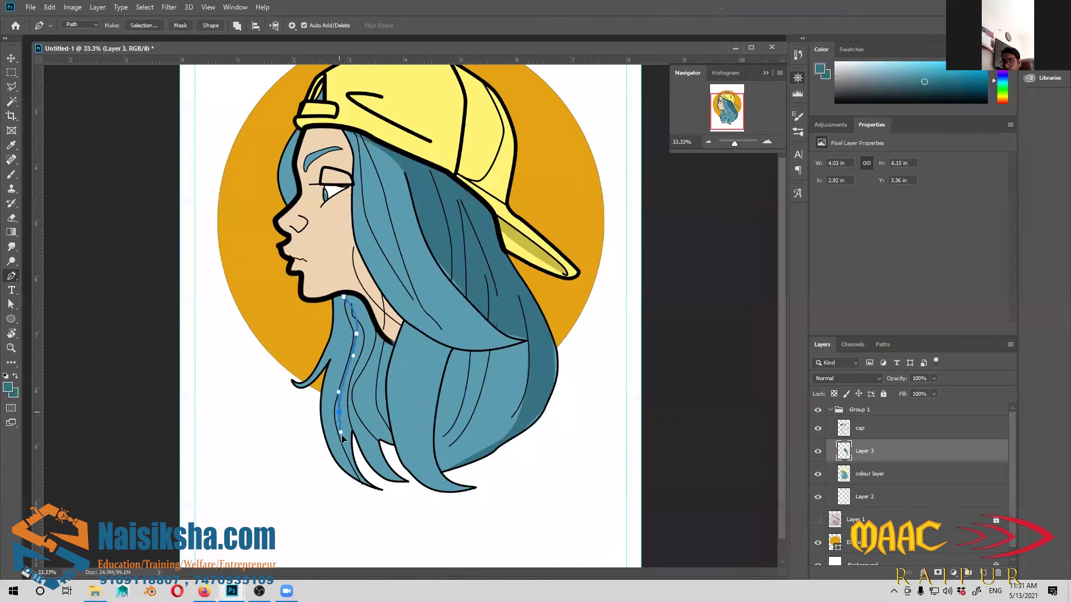
pyautogui.click(360, 482)
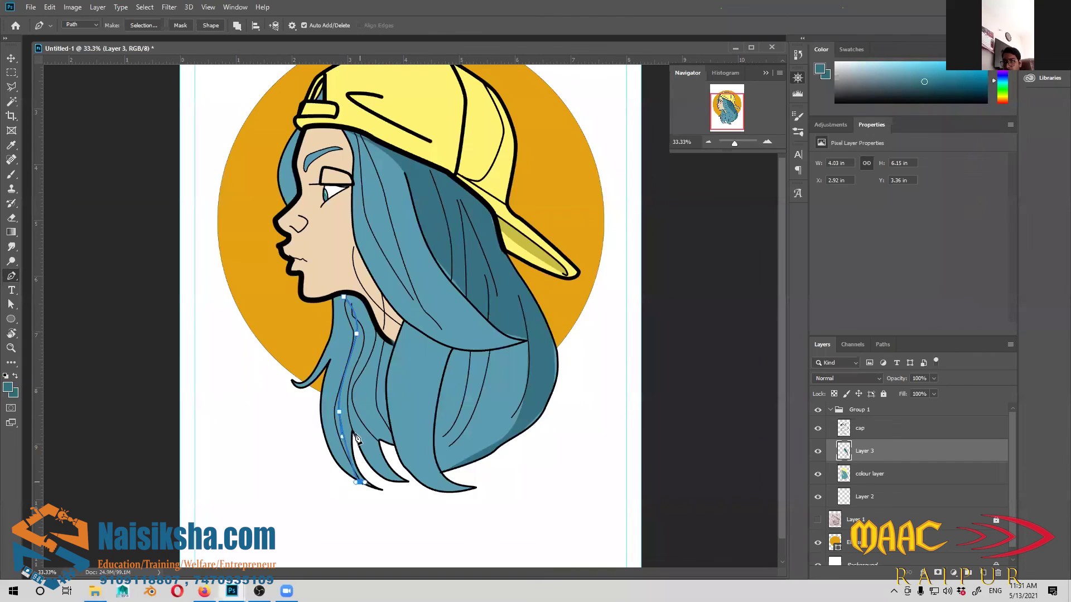
pyautogui.moveTo(352, 428); pyautogui.dragTo(358, 449)
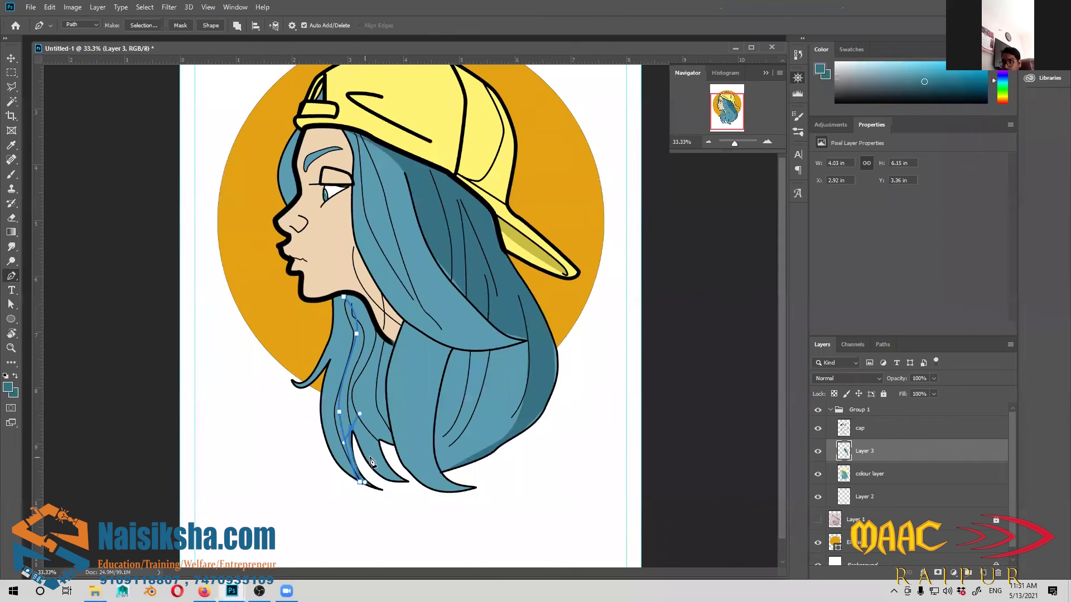
# Close the path around the next strand tip and the edge behind the neck, and fill it with the dark hair blue
pyautogui.click(390, 475)
pyautogui.click(369, 458)
pyautogui.moveTo(369, 431); pyautogui.dragTo(377, 426)
pyautogui.click(381, 429)
pyautogui.moveTo(383, 385); pyautogui.dragTo(387, 368)
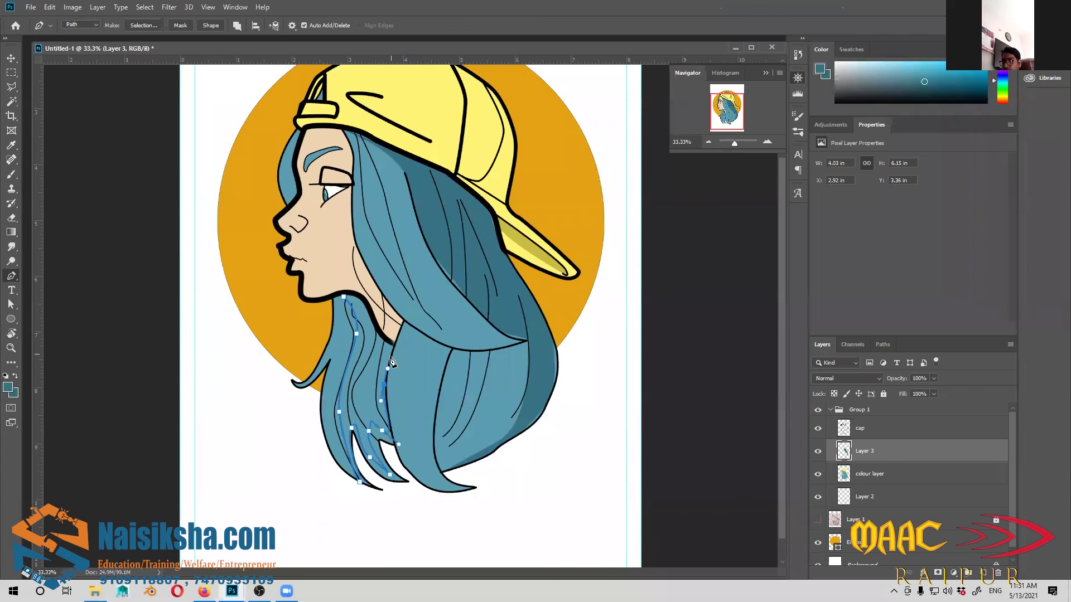
pyautogui.click(344, 297)
pyautogui.rightClick(371, 350)
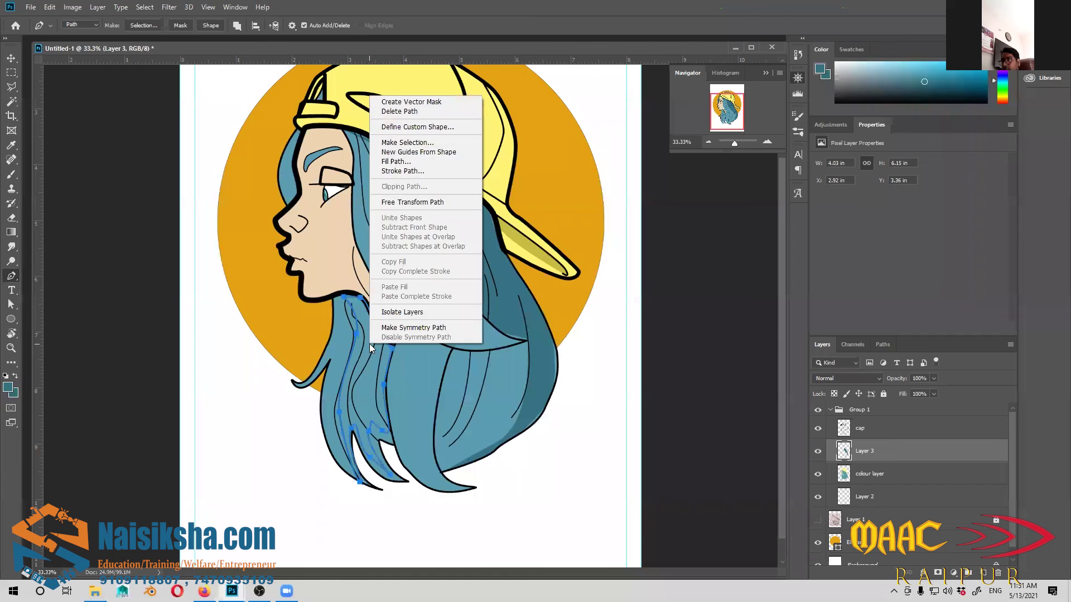
pyautogui.click(391, 162)
pyautogui.press('Return')
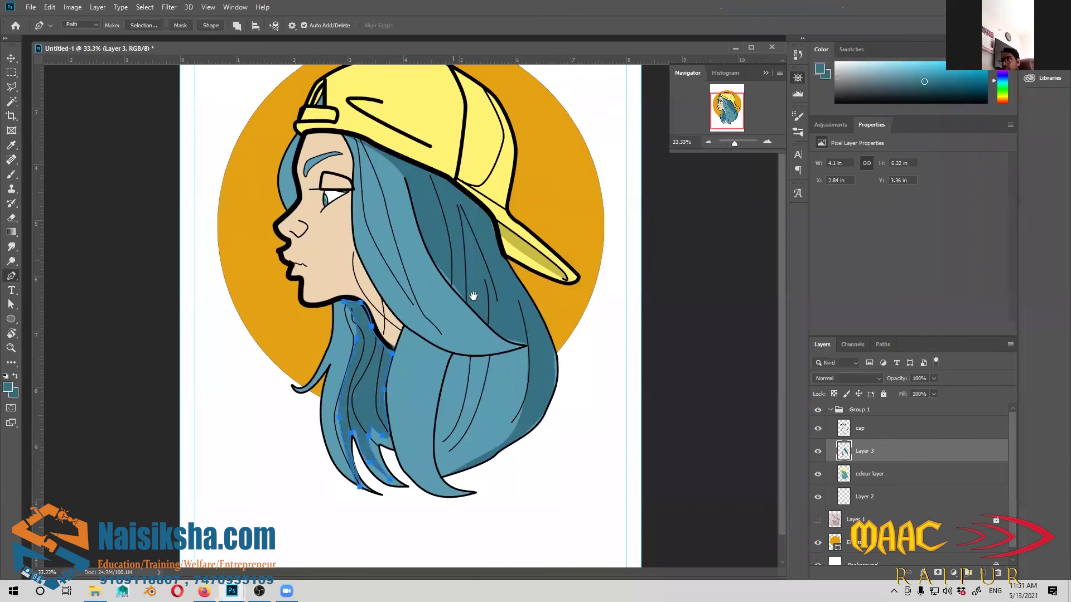
# Outline a narrow shadow beside the curved lower back strand with the Pen tool and fill it with the dark hair blue
pyautogui.scroll(1, 473, 296)
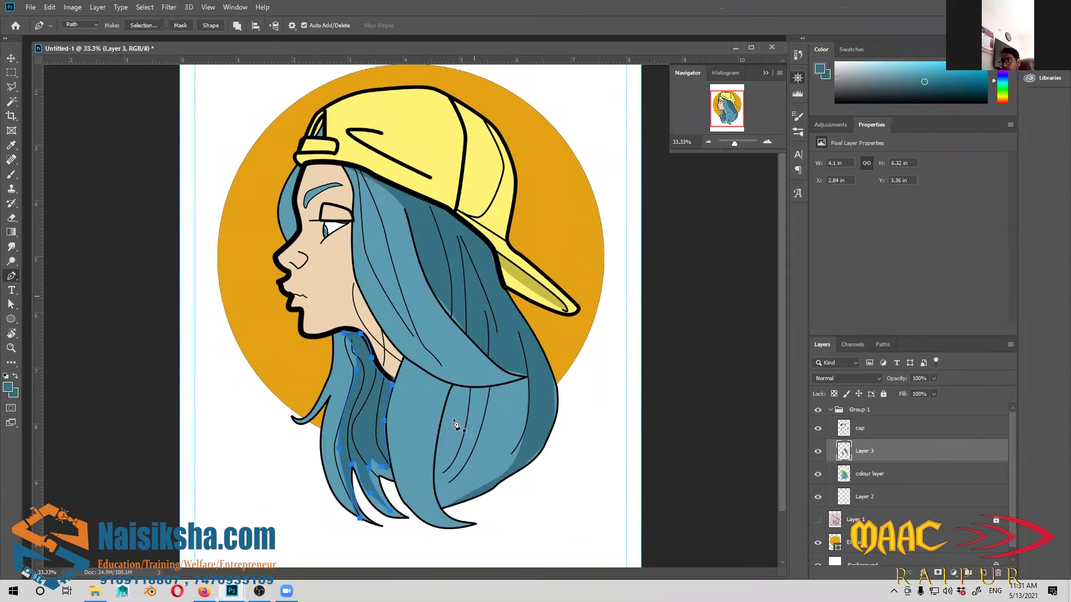
pyautogui.click(452, 384)
pyautogui.click(441, 418)
pyautogui.moveTo(441, 506); pyautogui.dragTo(465, 441)
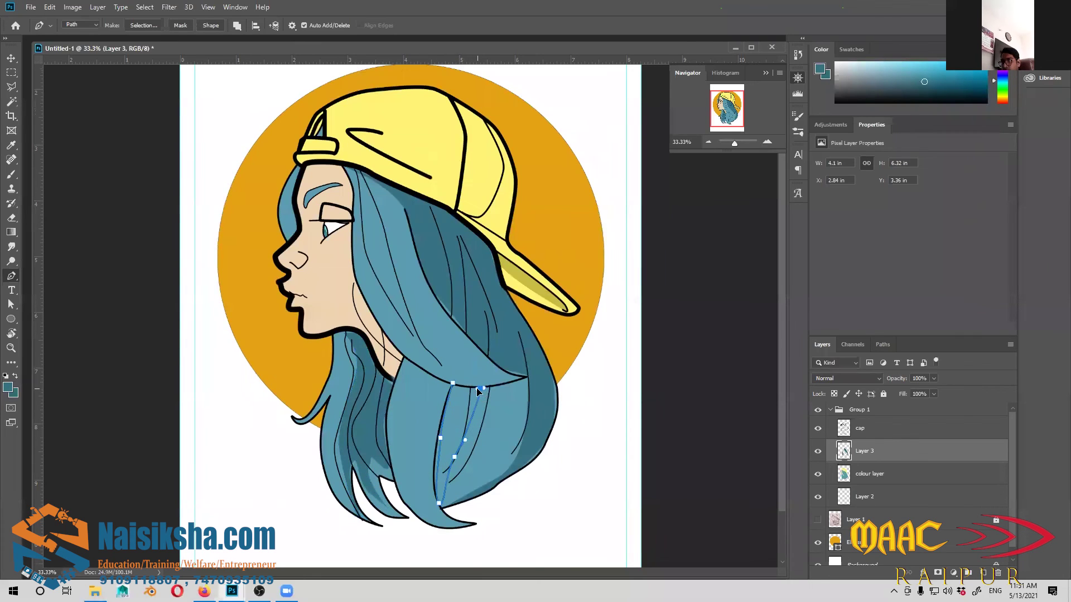
pyautogui.rightClick(467, 391)
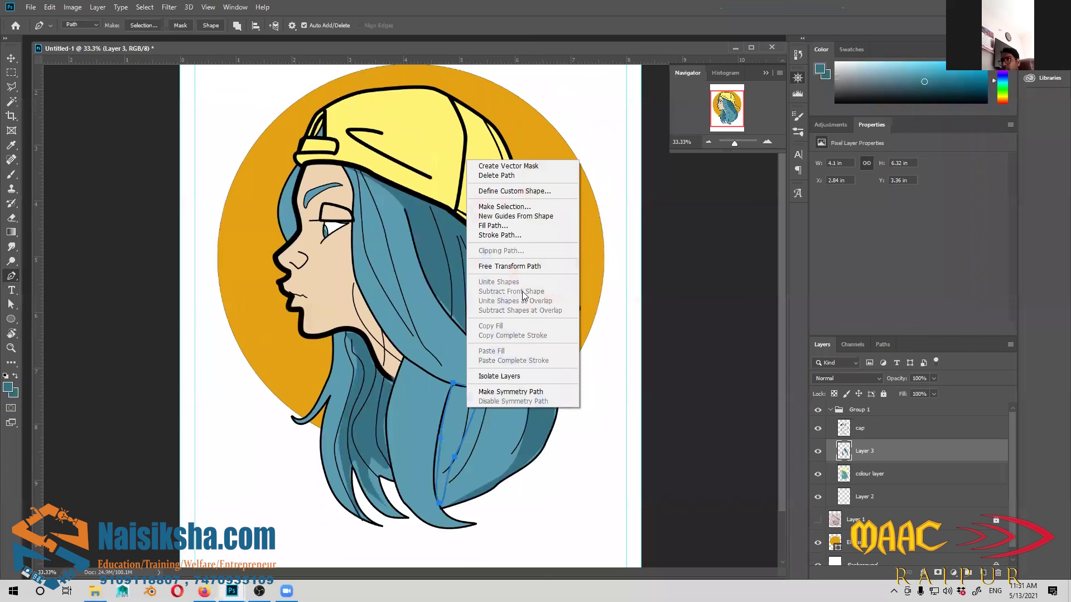
pyautogui.click(493, 225)
pyautogui.click(744, 151)
pyautogui.press('Escape')
# Outline a shadow along the inner edge of the hair strand beside the forehead with the Pen tool and fill it with the dark hair blue
pyautogui.scroll(2, 470, 279)
pyautogui.click(302, 238)
pyautogui.moveTo(297, 295); pyautogui.dragTo(302, 306)
pyautogui.click(288, 311)
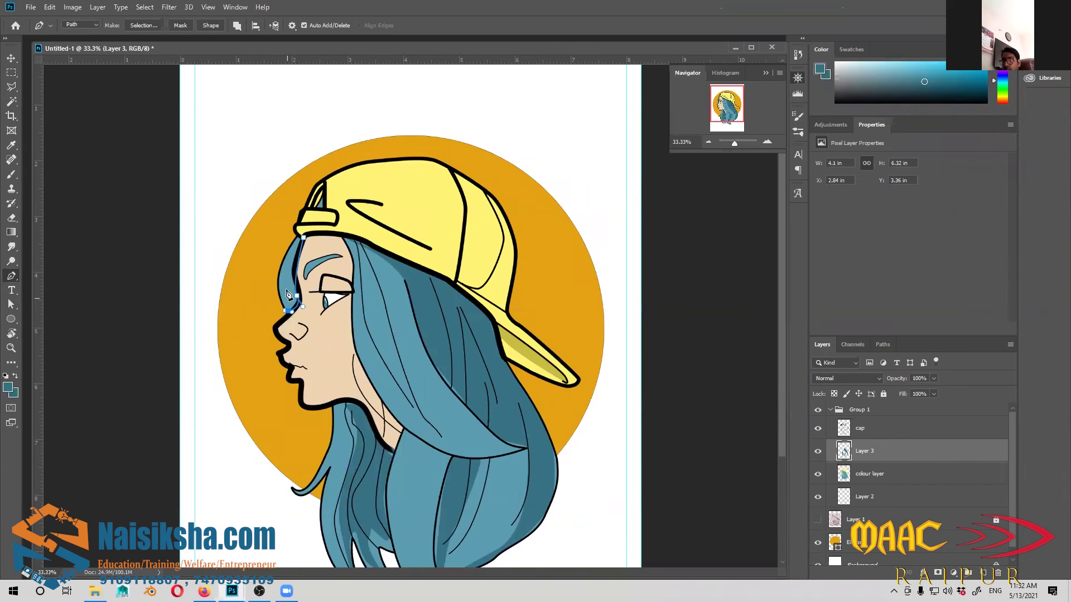
pyautogui.rightClick(284, 235)
pyautogui.click(341, 313)
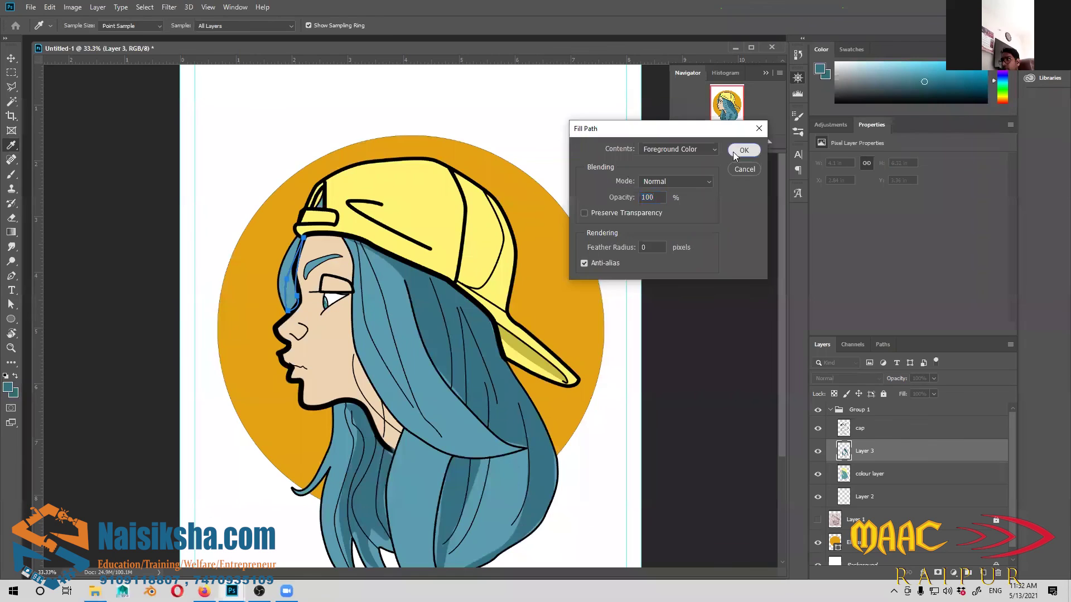
pyautogui.click(737, 153)
pyautogui.press('Escape')
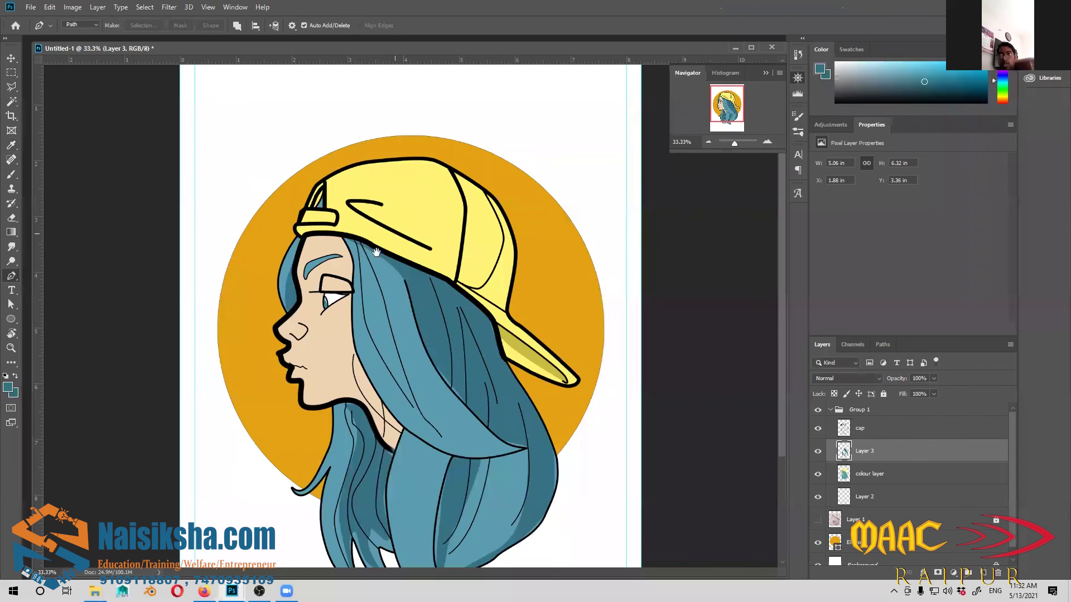
# Outline a narrow wedge-shaped shadow between the two crease lines on the cap's side with the Pen tool
pyautogui.hotkey('ctrl', '-')
pyautogui.click(389, 189)
pyautogui.moveTo(415, 214); pyautogui.dragTo(431, 223)
pyautogui.click(364, 190)
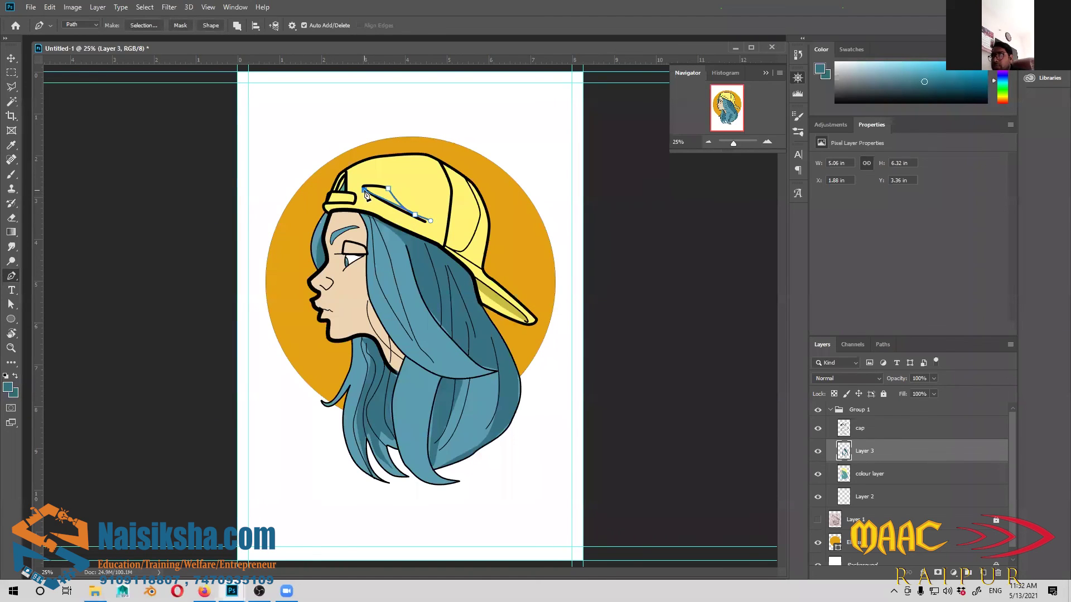
pyautogui.moveTo(388, 190); pyautogui.dragTo(410, 198)
# Set the foreground to a darker yellow derived from the cap colour and fill the cap's crease path with it
pyautogui.click(8, 388)
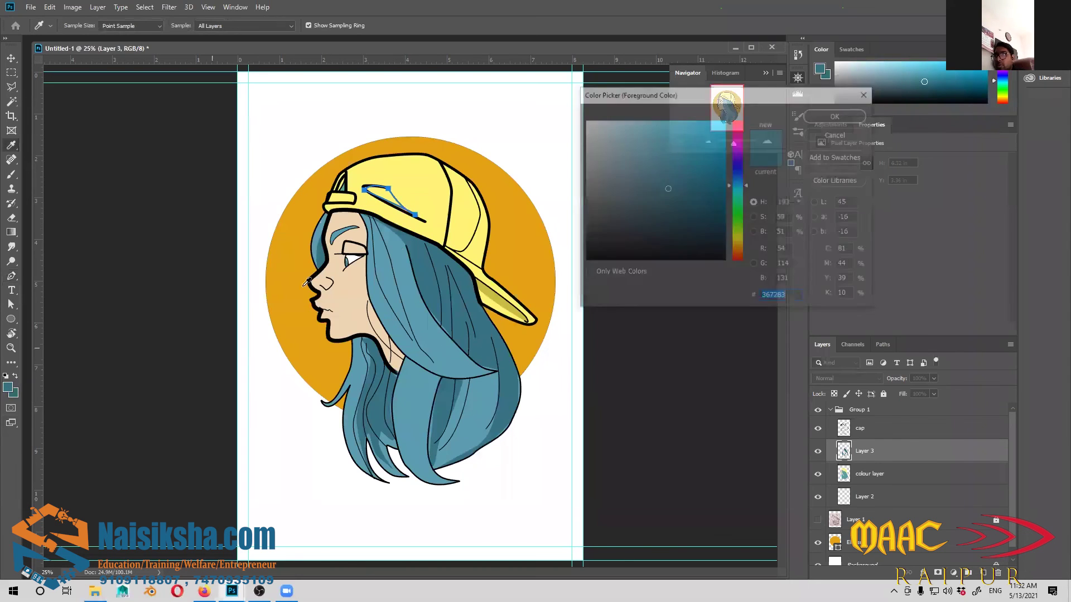
pyautogui.click(522, 214)
pyautogui.click(679, 148)
pyautogui.click(836, 115)
pyautogui.rightClick(379, 193)
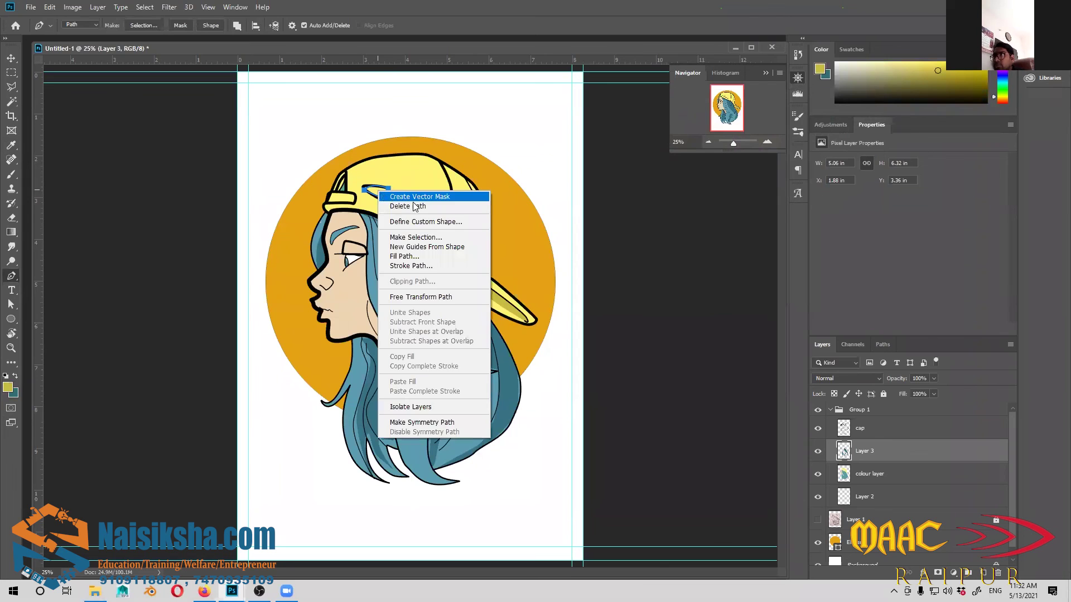
pyautogui.click(405, 256)
pyautogui.click(744, 149)
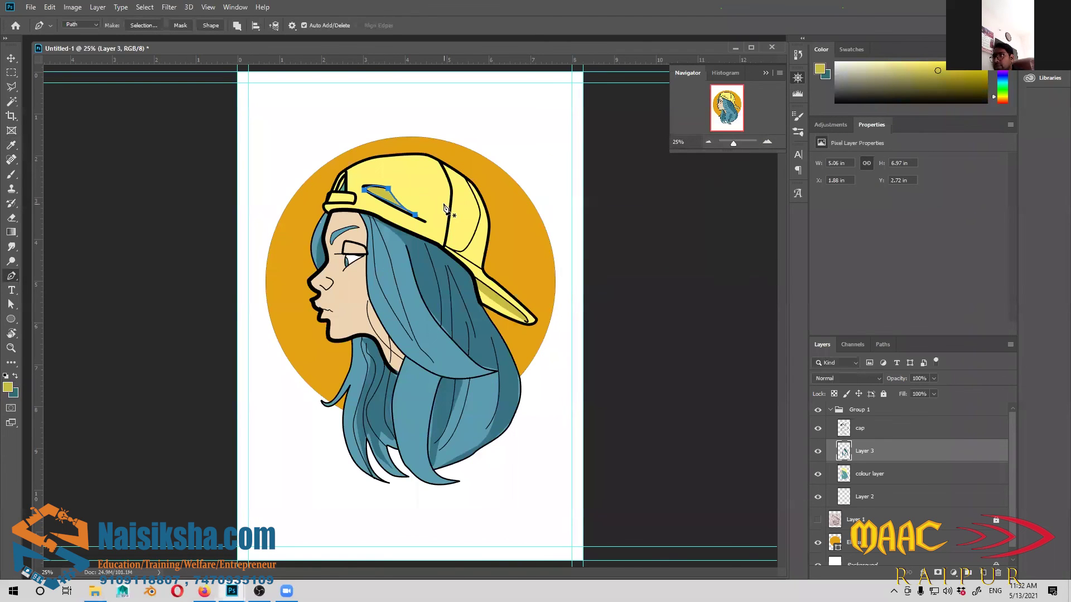
pyautogui.scroll(-5, 448, 214)
pyautogui.scroll(5, 497, 263)
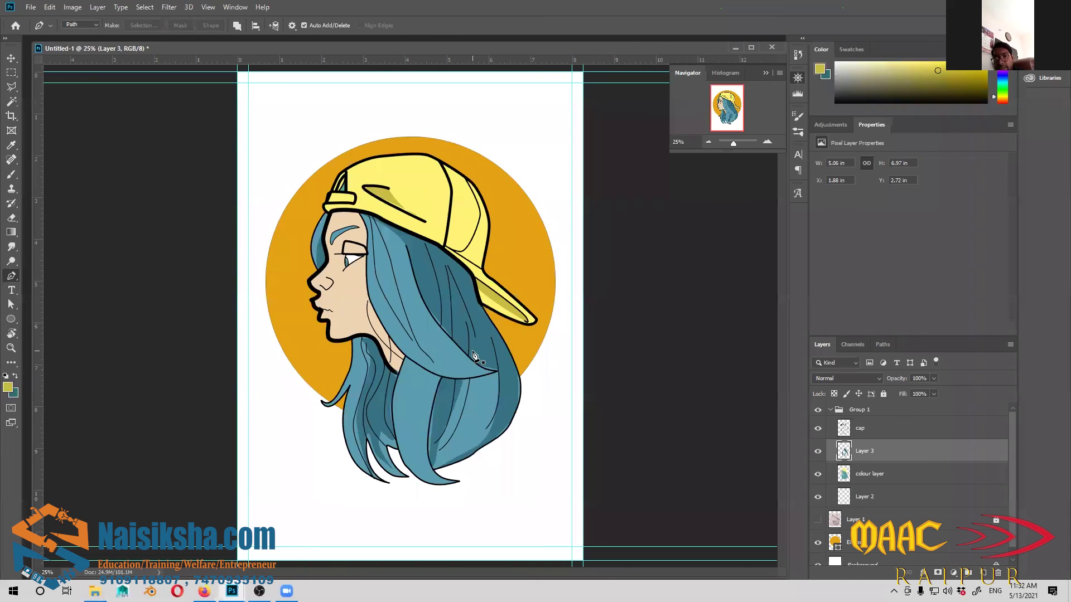
# Add a text layer reading "POSTER" in the white area below the hair tips
pyautogui.press('v')
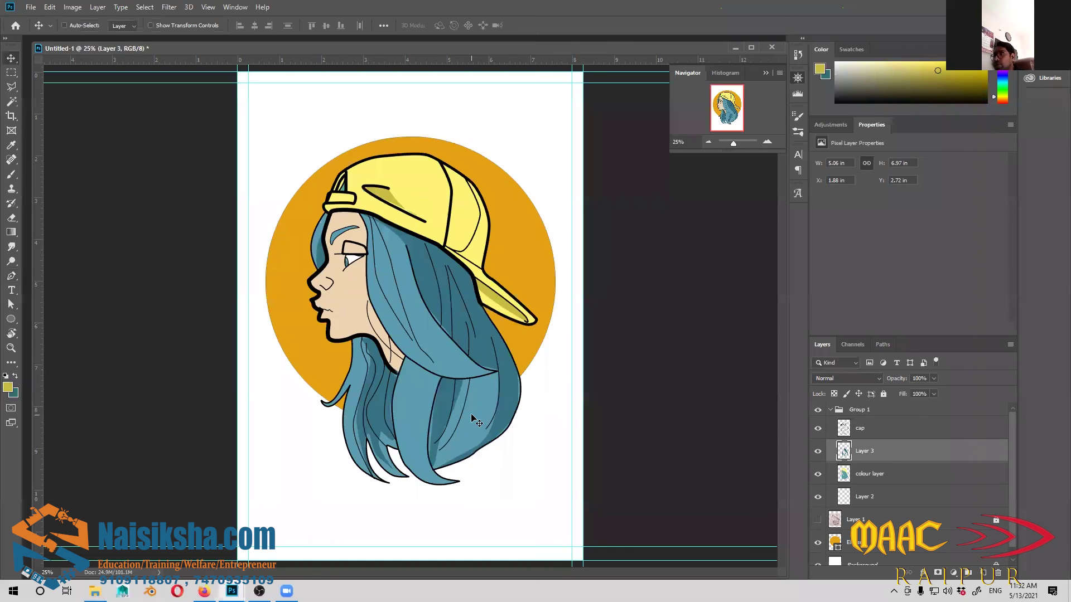
pyautogui.hotkey('ctrl', '+')
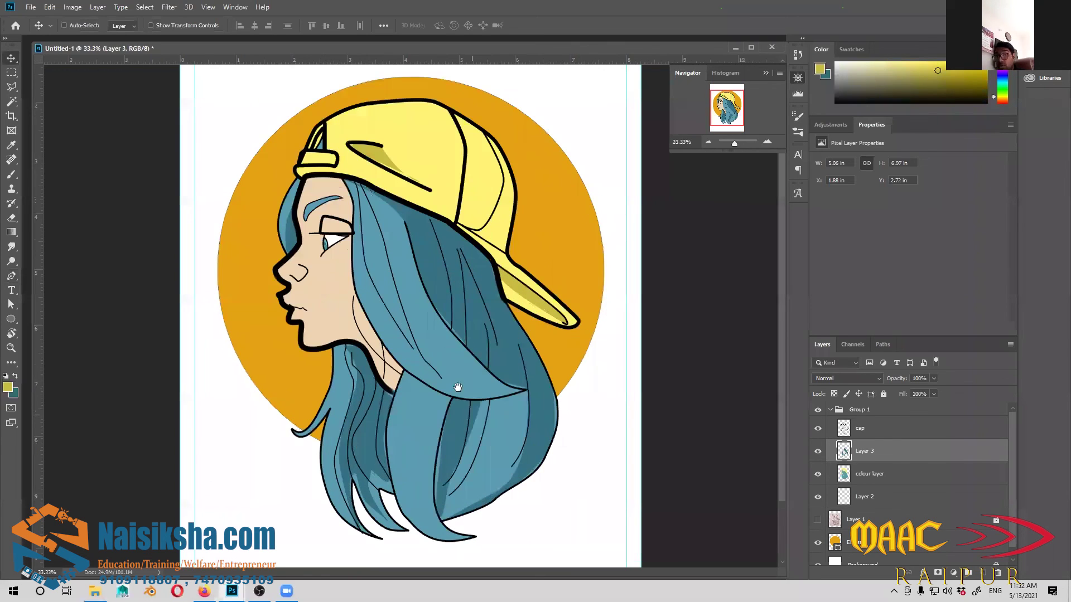
pyautogui.scroll(-2, 491, 382)
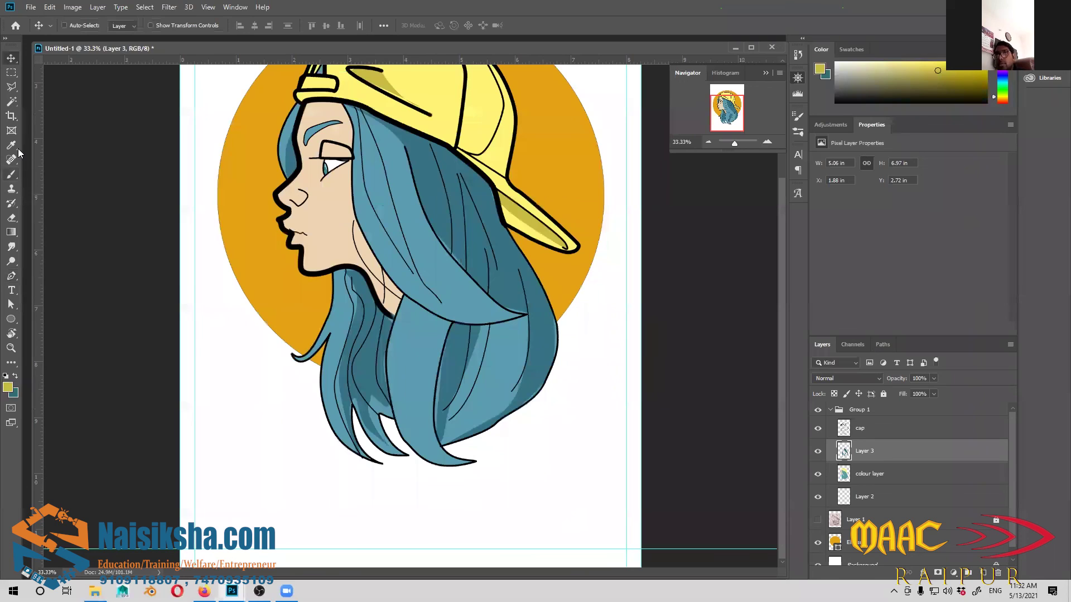
pyautogui.click(11, 291)
pyautogui.press('t')
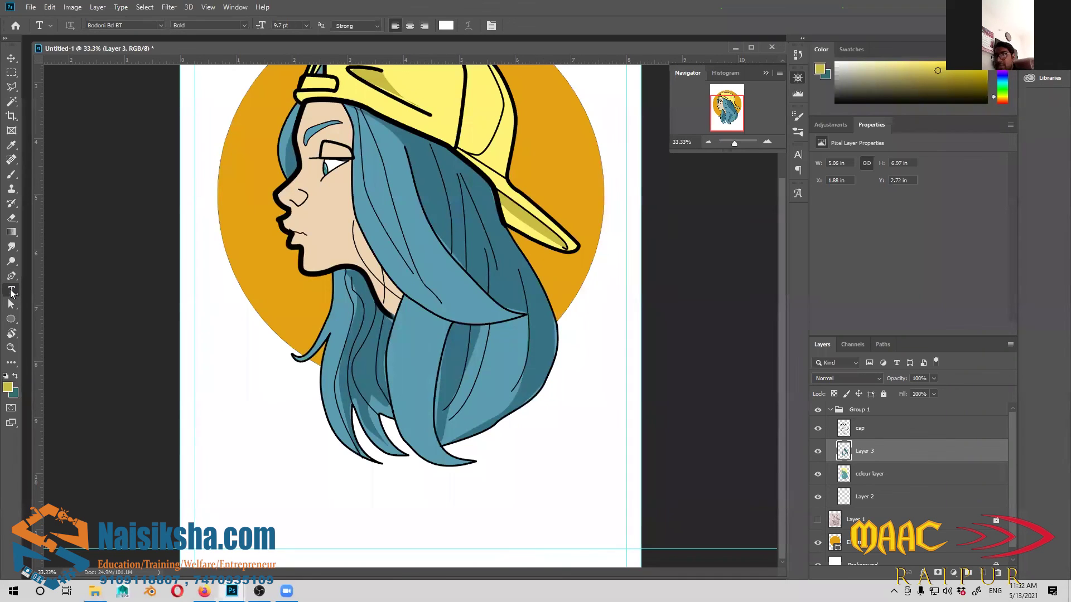
pyautogui.click(319, 504)
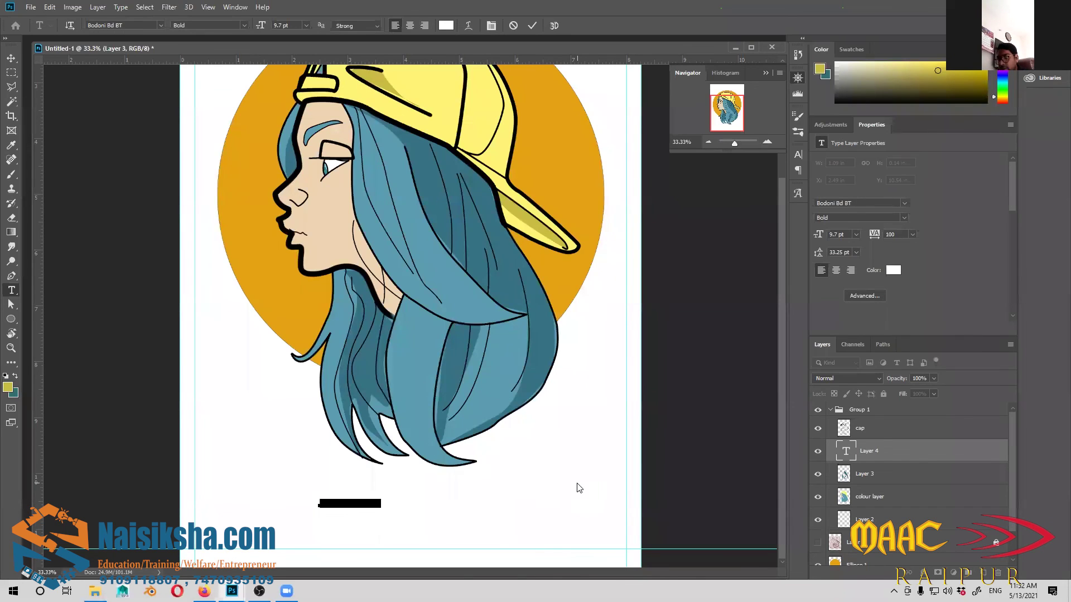
pyautogui.press('BackSpace')
pyautogui.write('....')
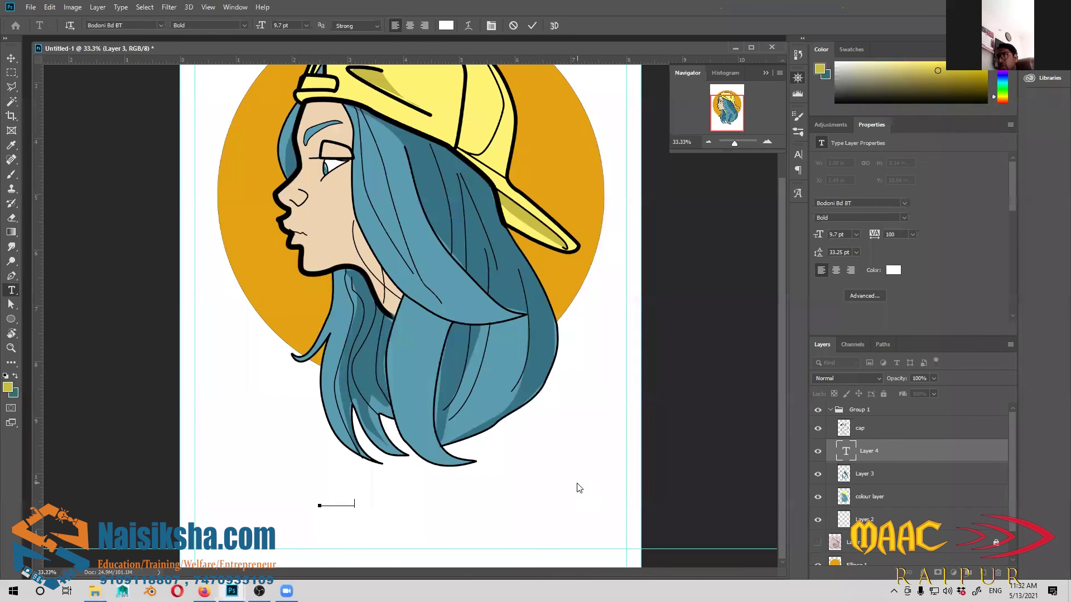
# Set the title text's colour to near-black 131212 and commit the text layer
pyautogui.hotkey('ctrl', 'a')
pyautogui.click(445, 26)
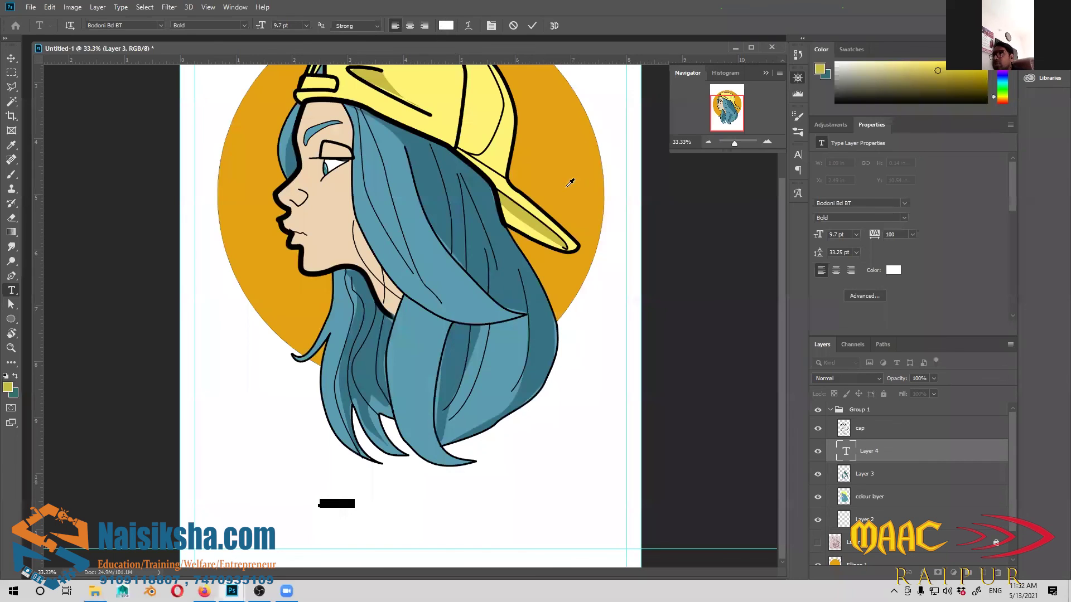
pyautogui.write('000000')
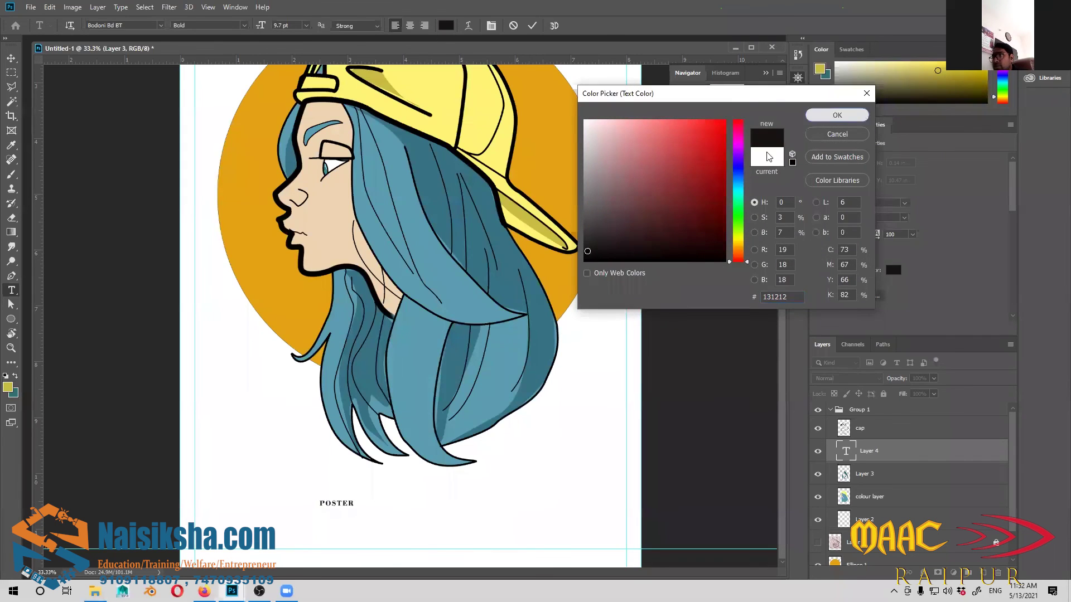
pyautogui.click(825, 116)
pyautogui.hotkey('ctrl', 'Return')
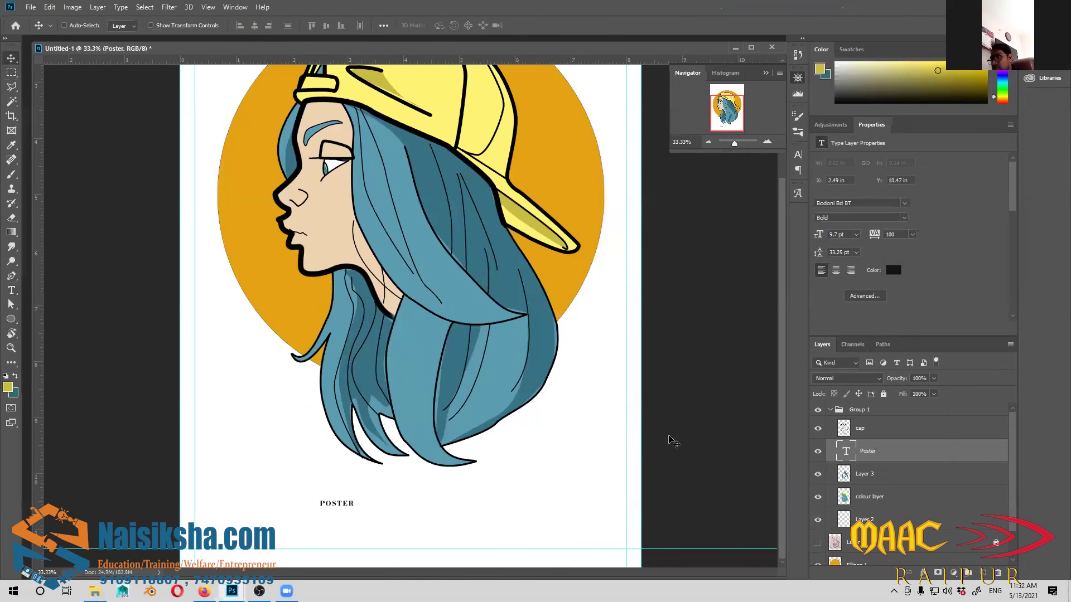
# Scale the POSTER title proportionally to about 611% beneath the illustration
pyautogui.hotkey('ctrl', 't')
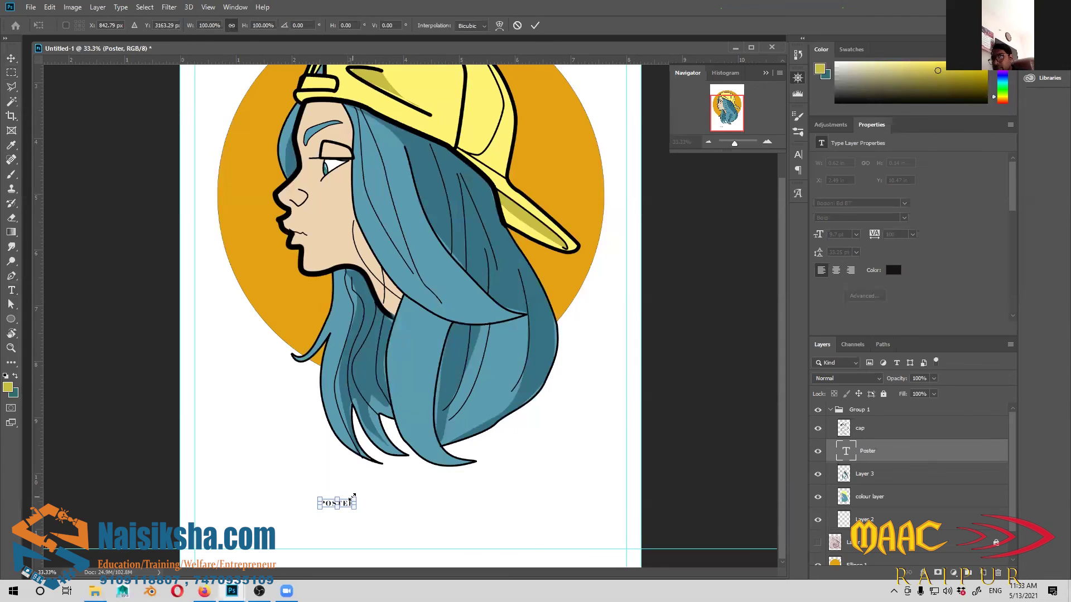
pyautogui.moveTo(352, 495); pyautogui.dragTo(521, 486)
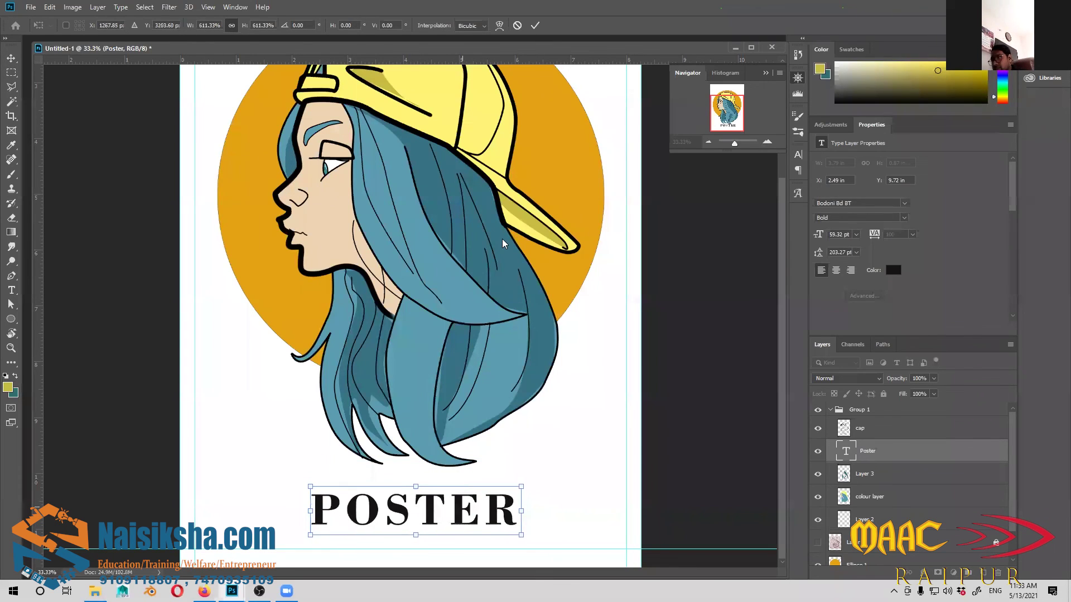
pyautogui.press('Return')
pyautogui.hotkey('ctrl', '-')
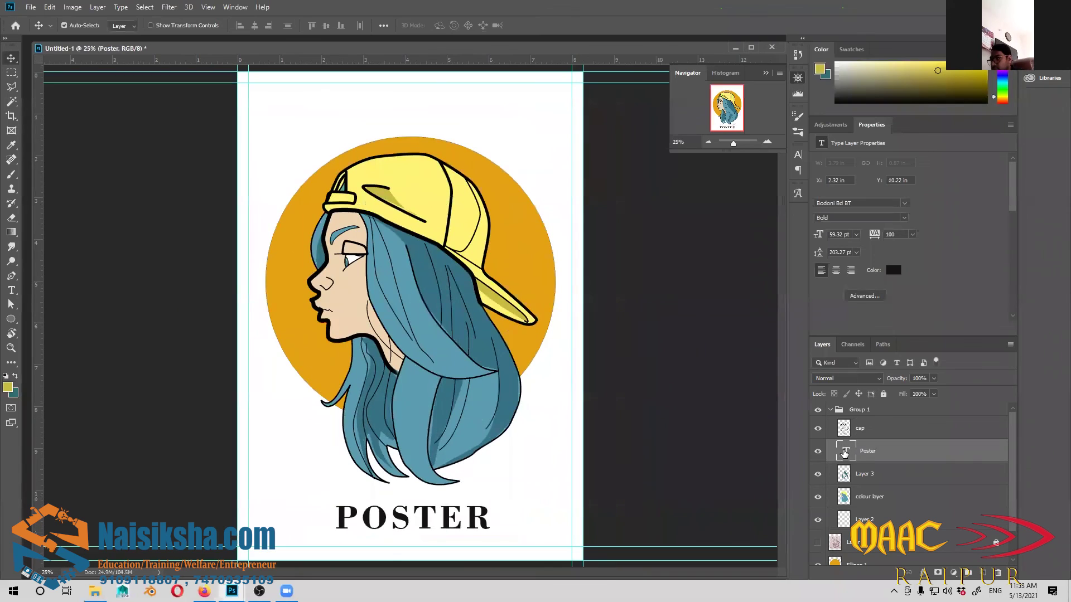
# Append GIRL to the title so it reads "POSTERGIRL"
pyautogui.hotkey('ctrl', '+')
pyautogui.doubleClick(526, 502)
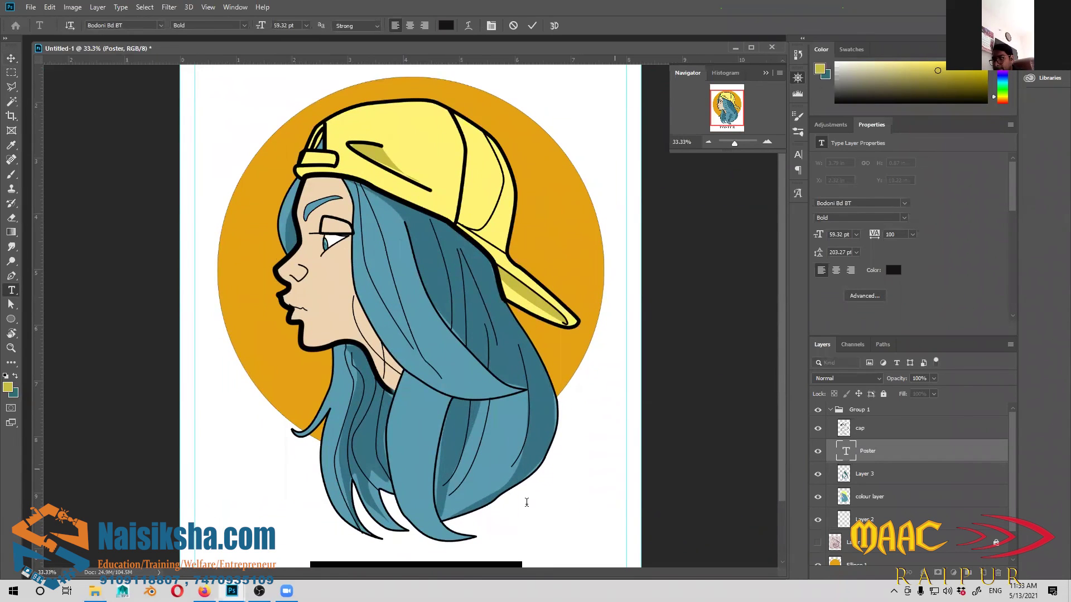
pyautogui.scroll(-1, 527, 503)
pyautogui.scroll(-2, 526, 502)
pyautogui.press('End')
pyautogui.write('GIRL')
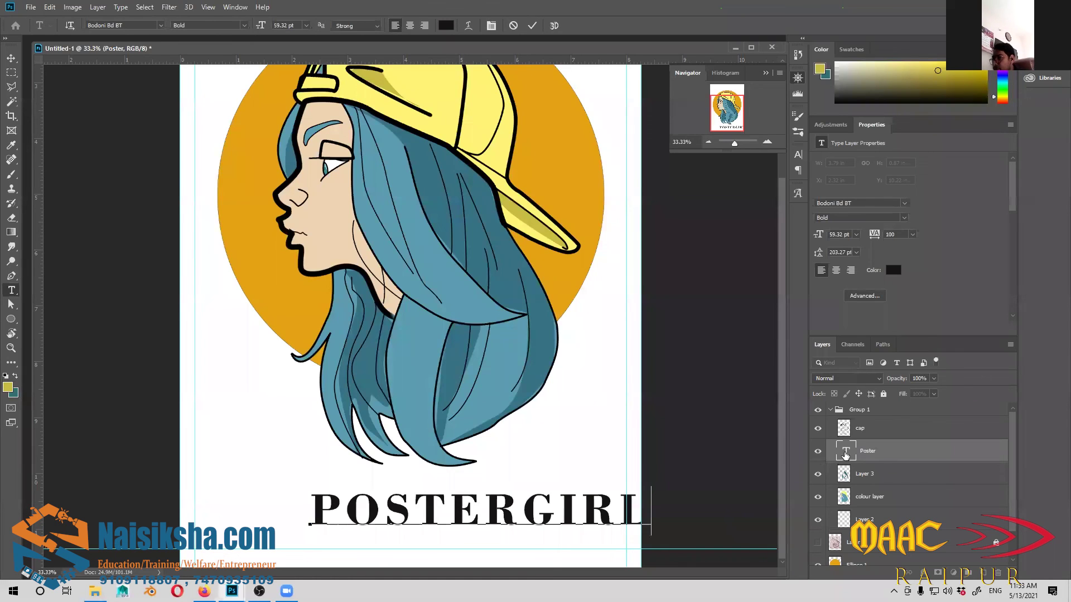
pyautogui.hotkey('ctrl', 'Return')
pyautogui.press('v')
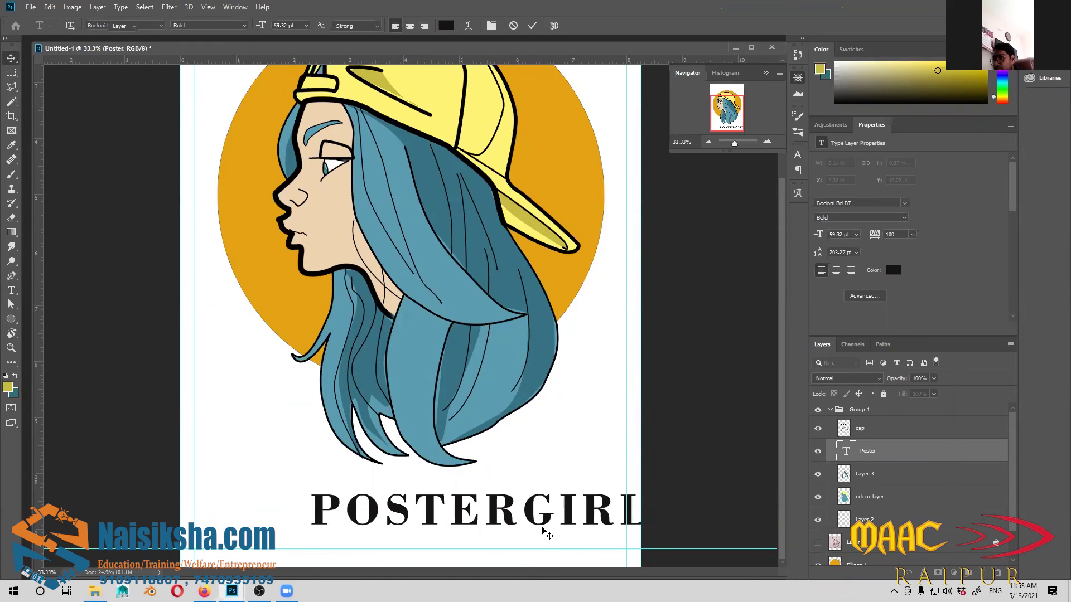
# Reposition the POSTERGIRL title so it is centred on the page and overlaps the lower hair tips
pyautogui.moveTo(548, 522); pyautogui.dragTo(470, 483)
pyautogui.scroll(1, 489, 529)
pyautogui.hotkey('ctrl', '-')
pyautogui.hotkey('ctrl', '-')
pyautogui.hotkey('ctrl', '-')
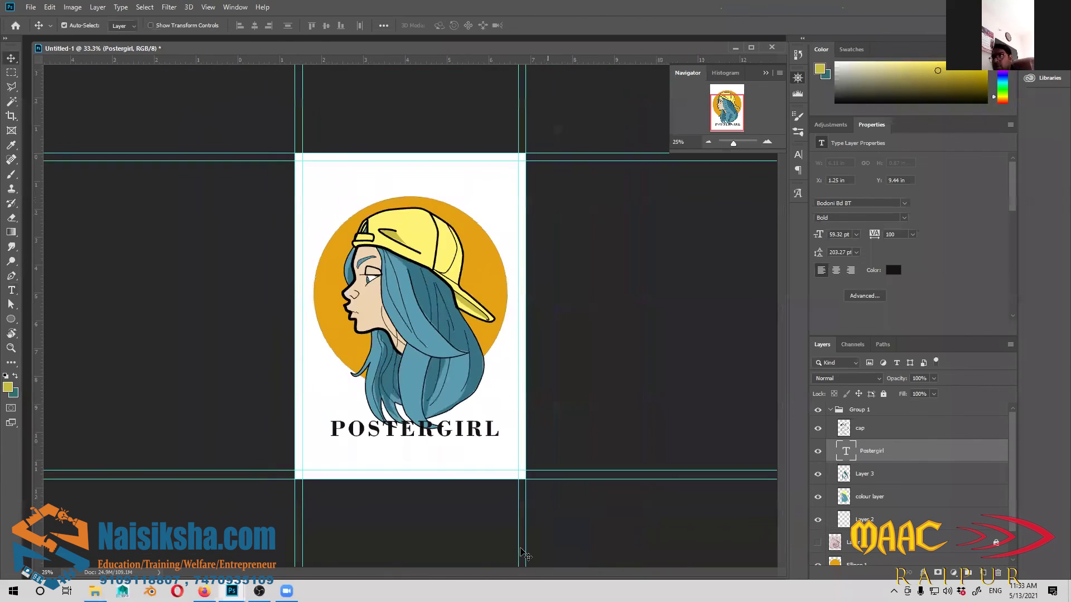
pyautogui.hotkey('ctrl', '+')
pyautogui.hotkey('ctrl', '+')
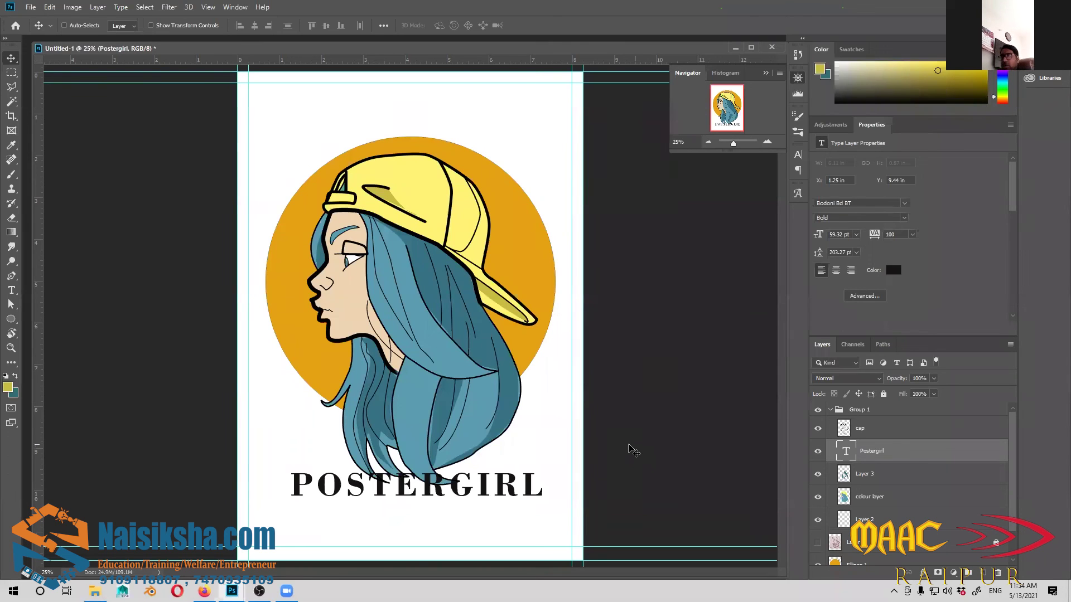
# Switch to File Explorer and look through the artwork images in the "students work" folder with the Photos viewer
pyautogui.click(96, 591)
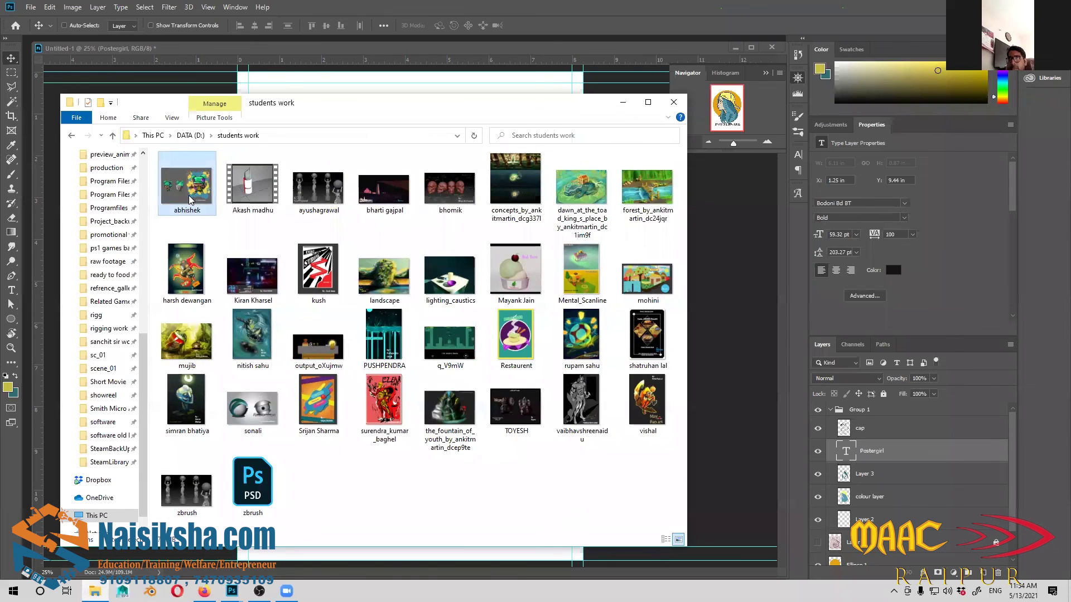
pyautogui.doubleClick(188, 189)
pyautogui.click(915, 45)
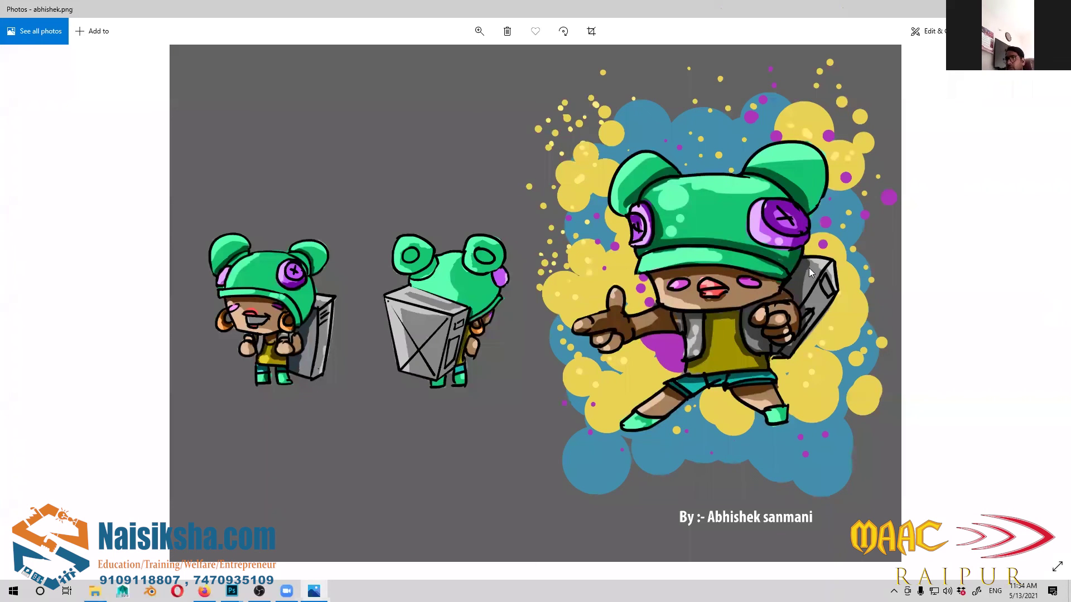
pyautogui.press('Right')
pyautogui.press('Right')
pyautogui.press('Right')
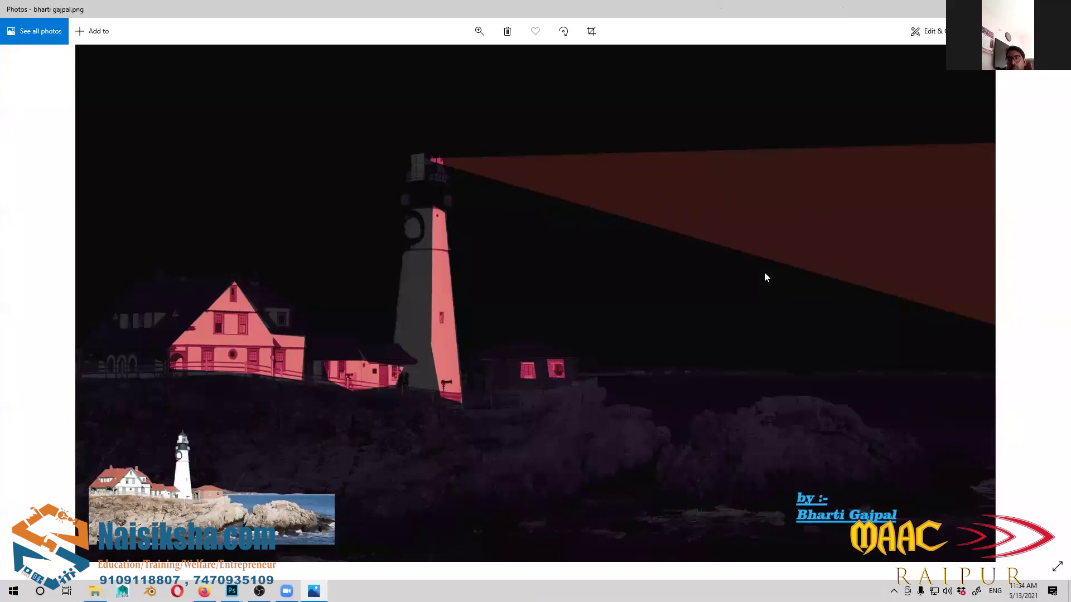
pyautogui.press('Right')
pyautogui.press('Right')
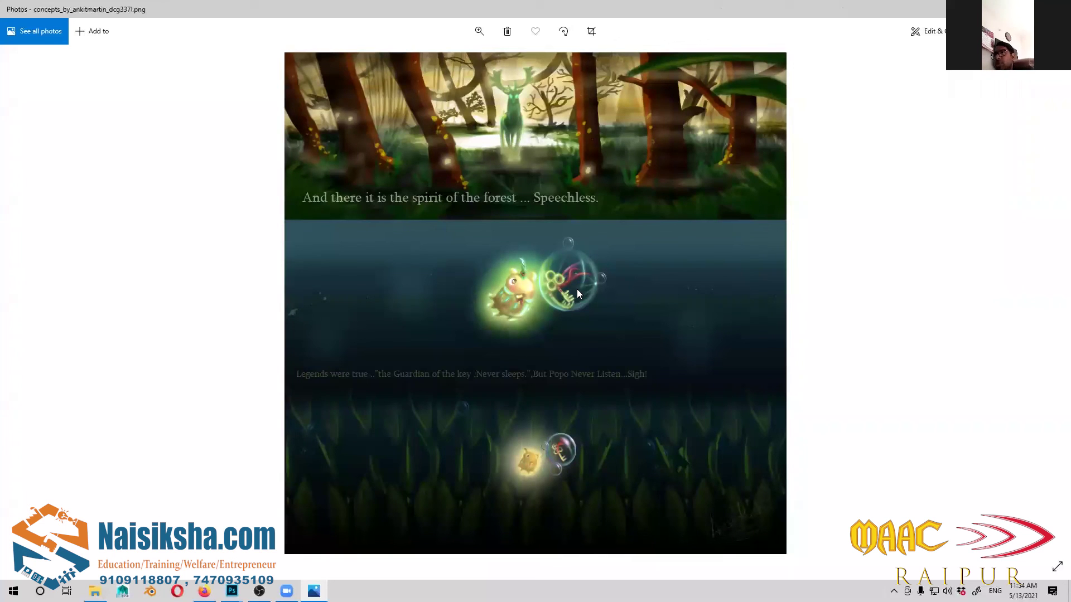
pyautogui.press('Right')
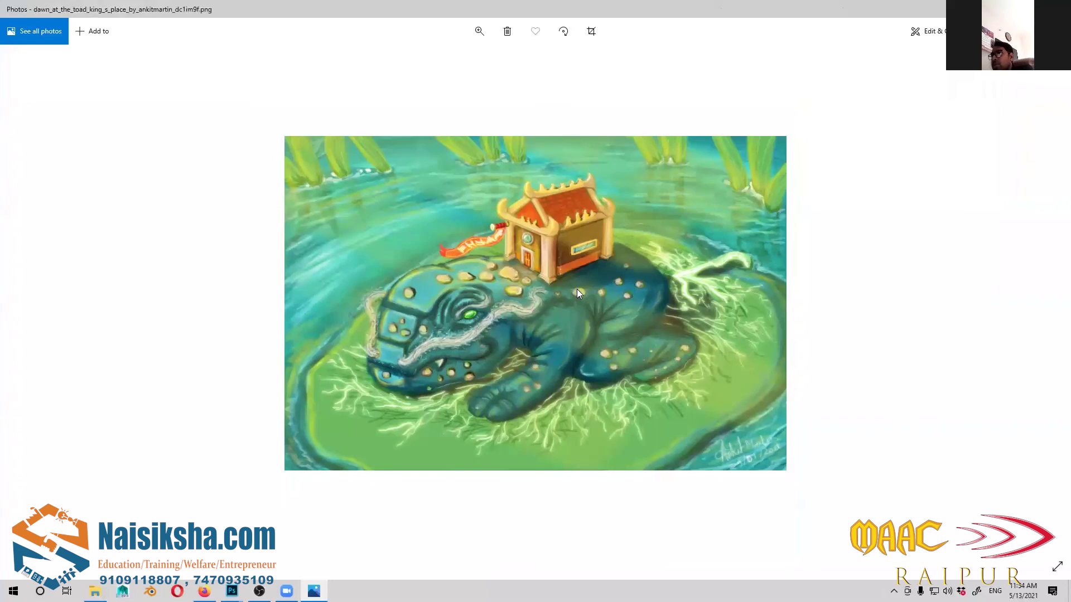
pyautogui.press('Right')
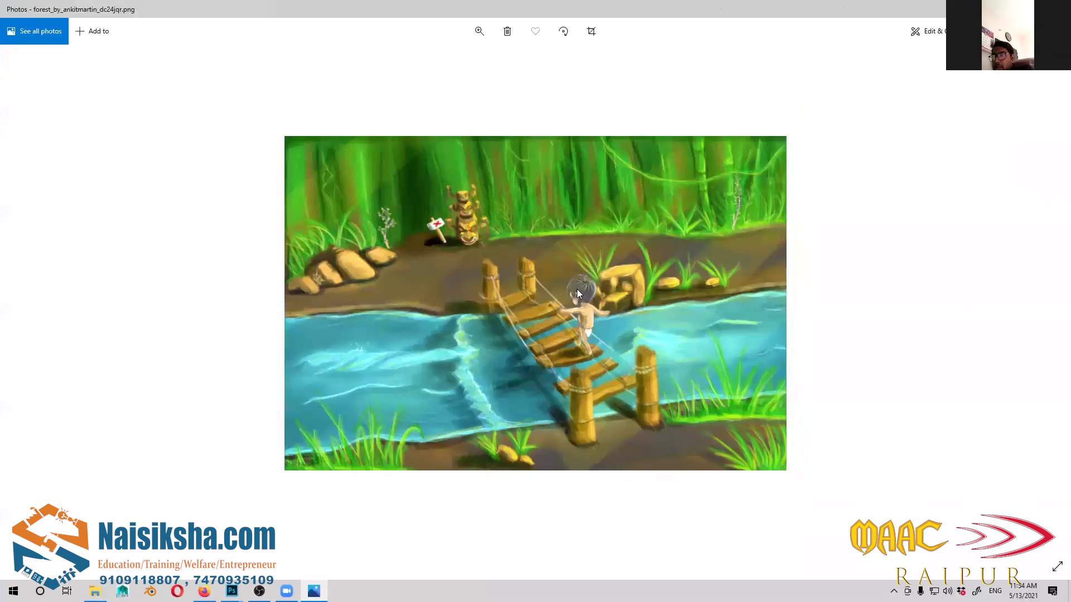
pyautogui.press('Right')
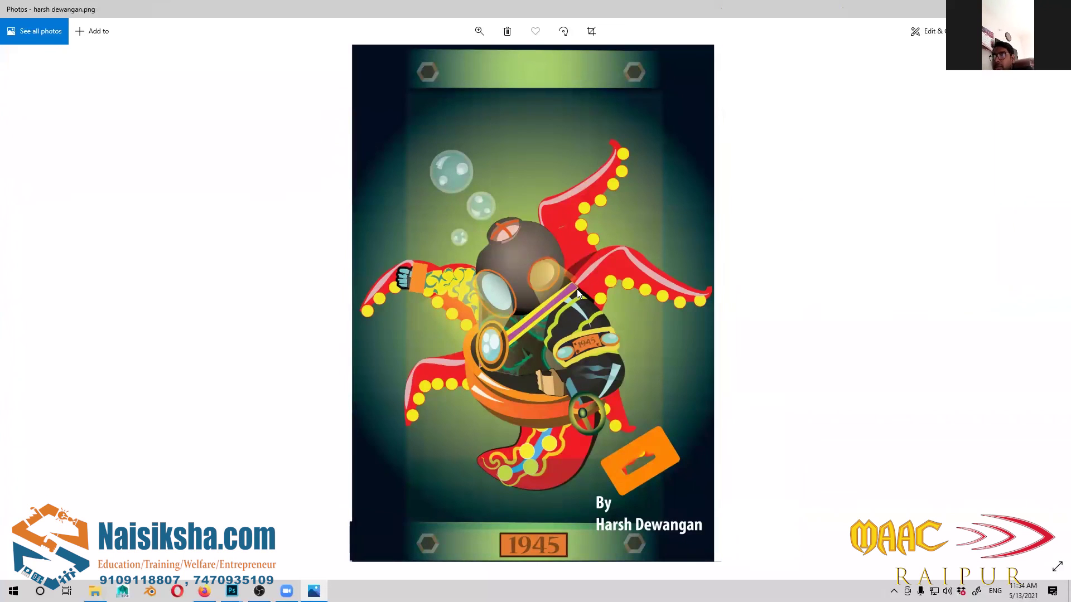
pyautogui.press('Right')
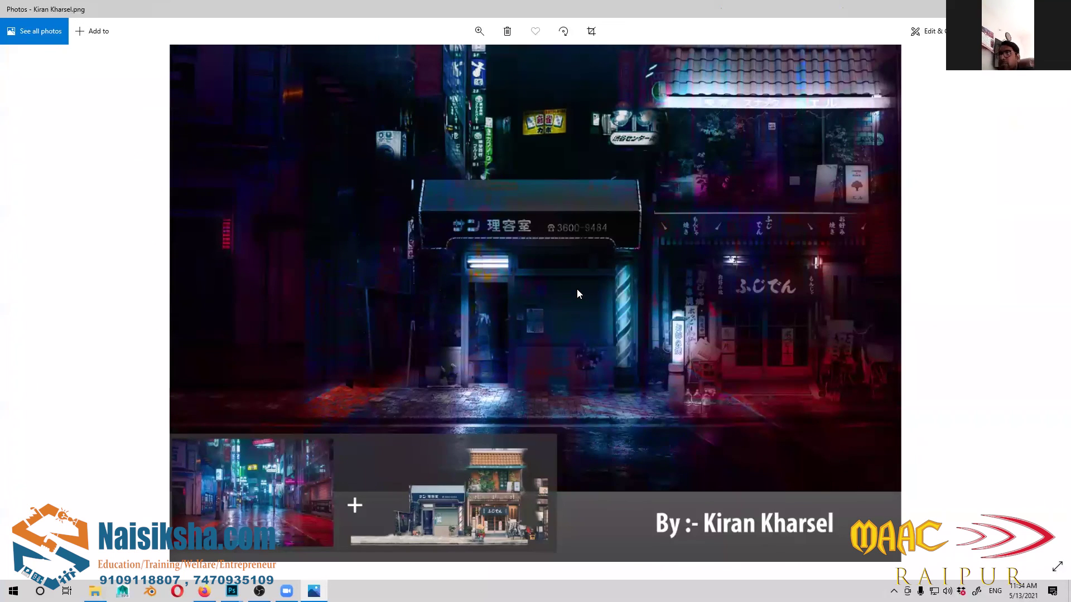
pyautogui.press('Right')
pyautogui.press('Right')
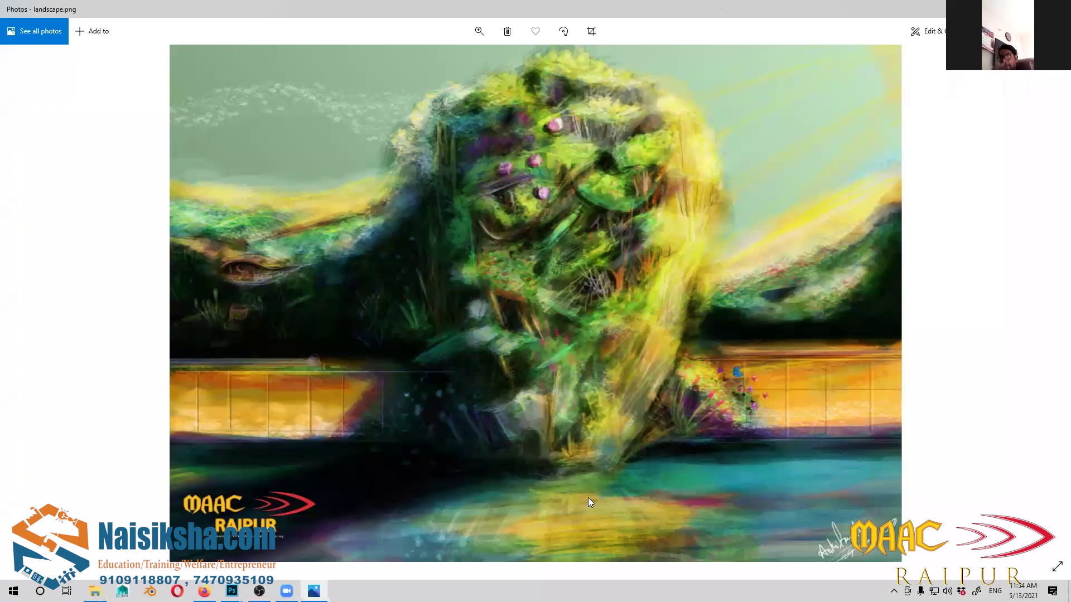
pyautogui.press('Right')
pyautogui.hotkey('alt', 'F4')
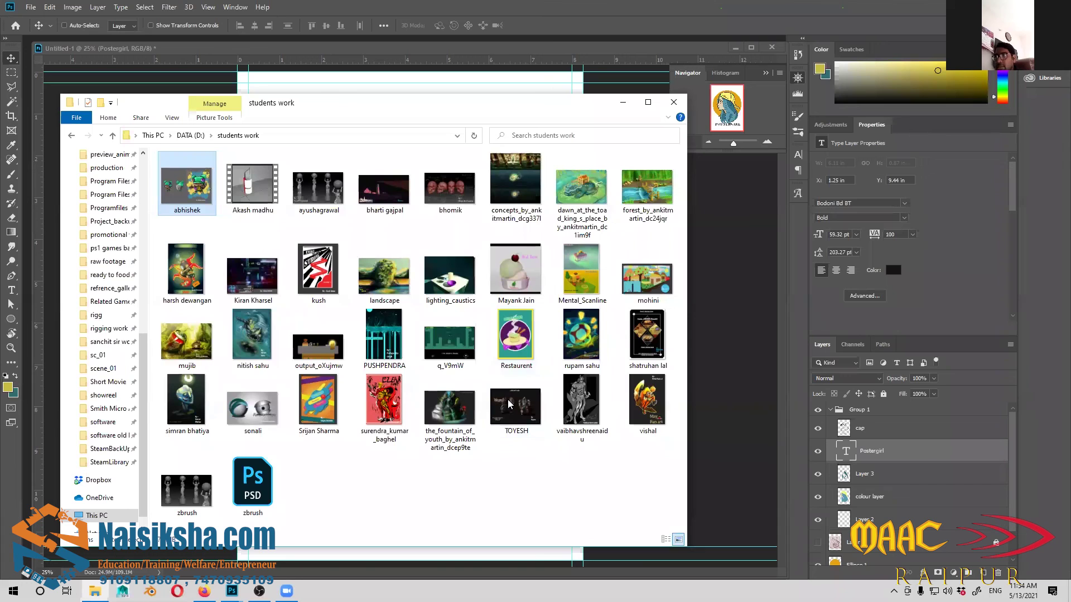
pyautogui.doubleClick(637, 403)
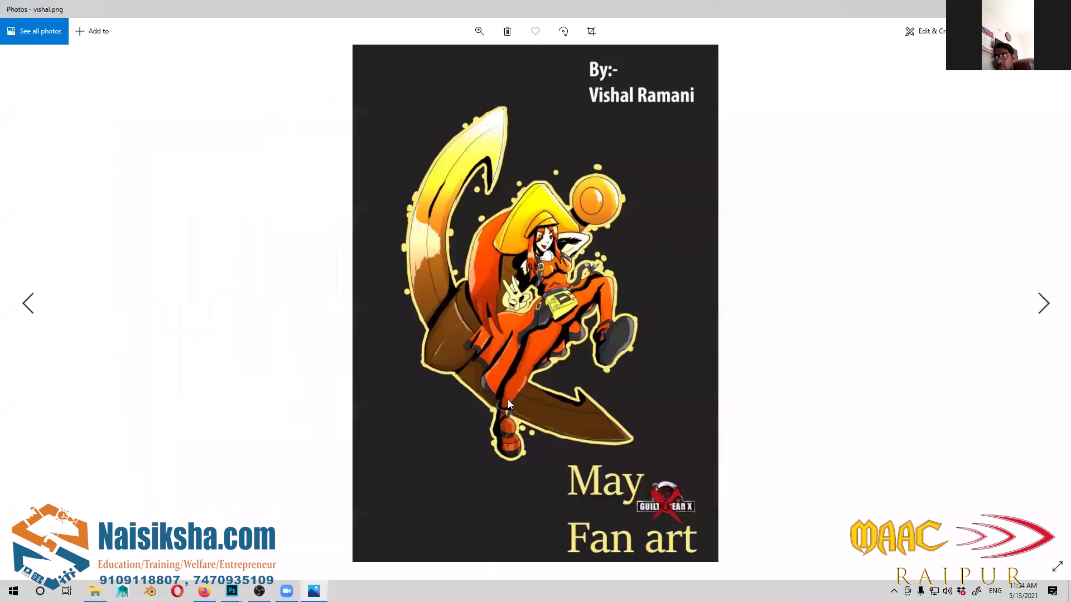